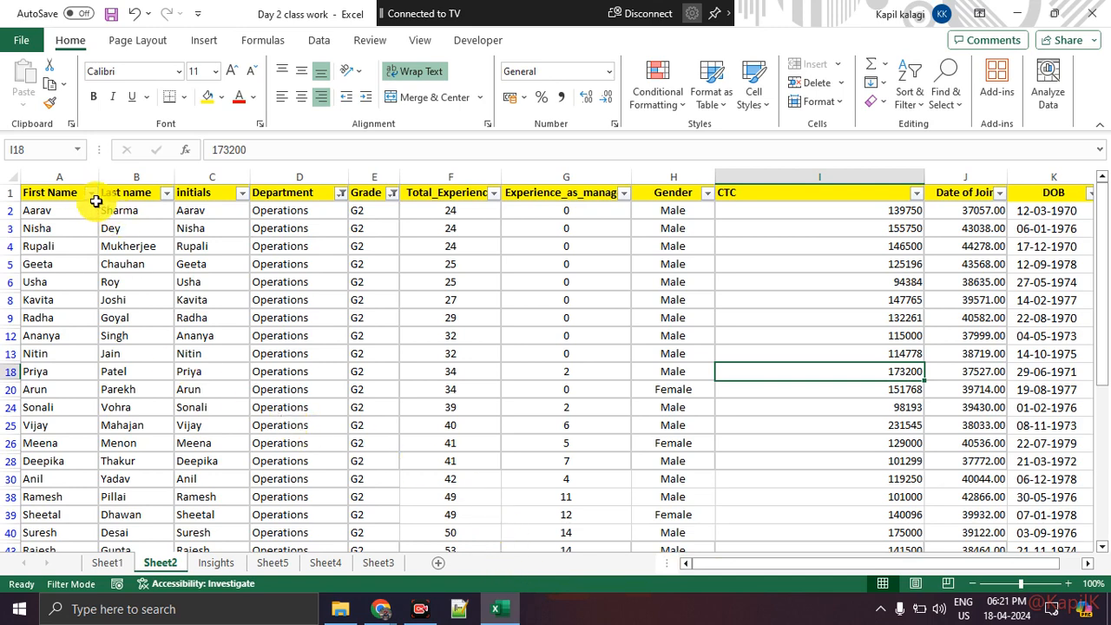
Look over the filtered employee records in Sheet2, from the header row down to the last row
drag(66, 192, 1075, 556)
click(909, 425)
scroll(916, 421, up, 1)
drag(917, 562, 757, 568)
scroll(423, 385, down, 3)
scroll(424, 385, up, 5)
scroll(423, 385, down, 4)
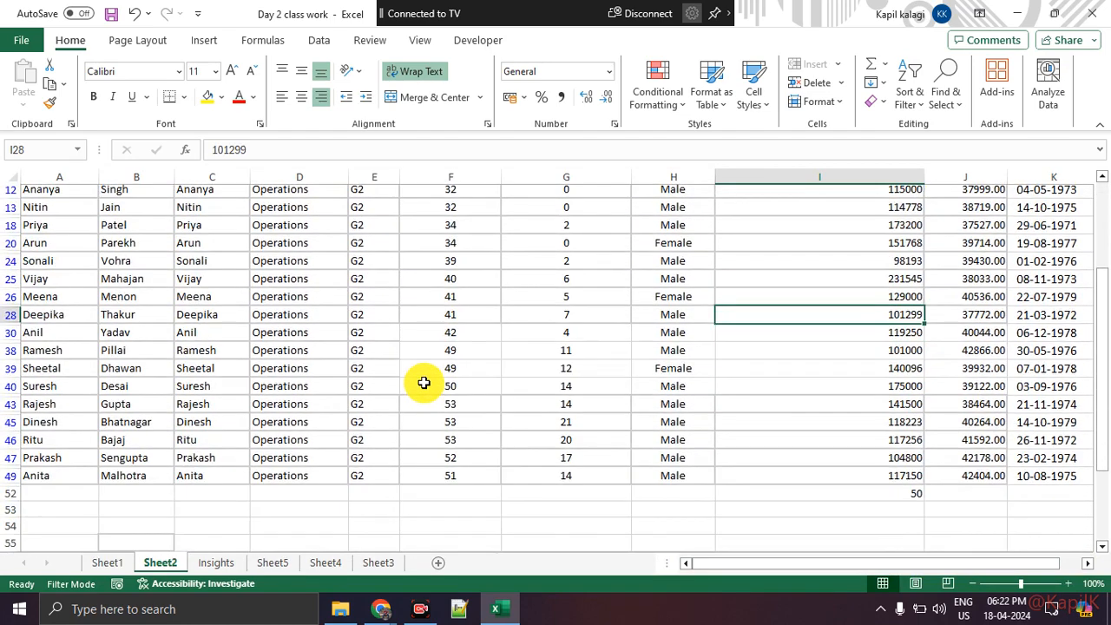
Look through Sheet1, Insights, Sheet5, Sheet4 and Sheet3, and return to the rows below the data in Sheet2
click(111, 563)
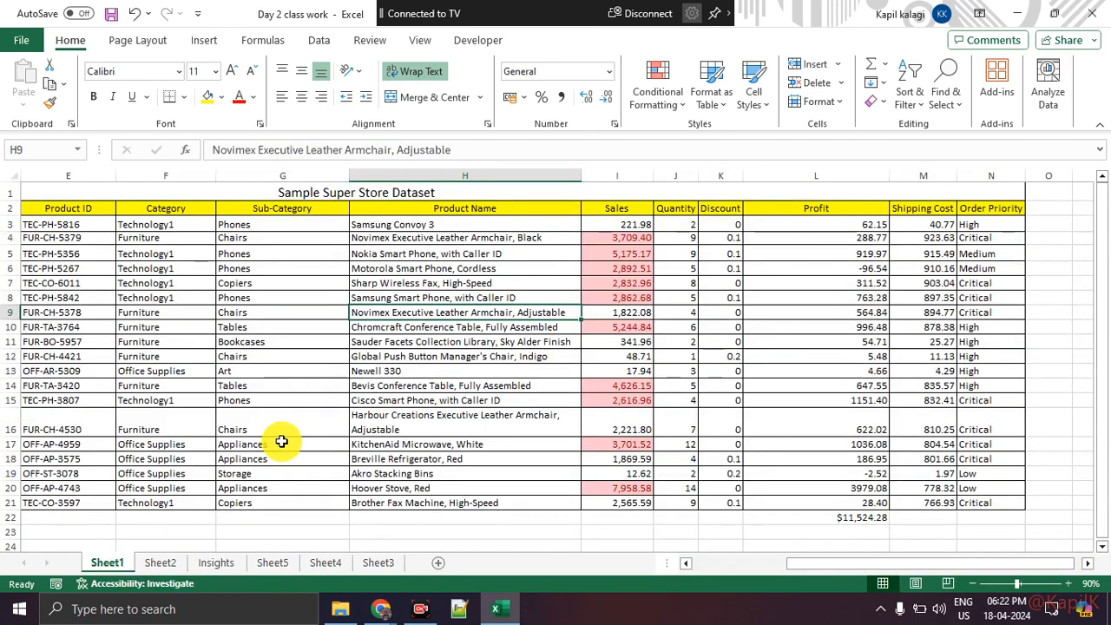
click(158, 568)
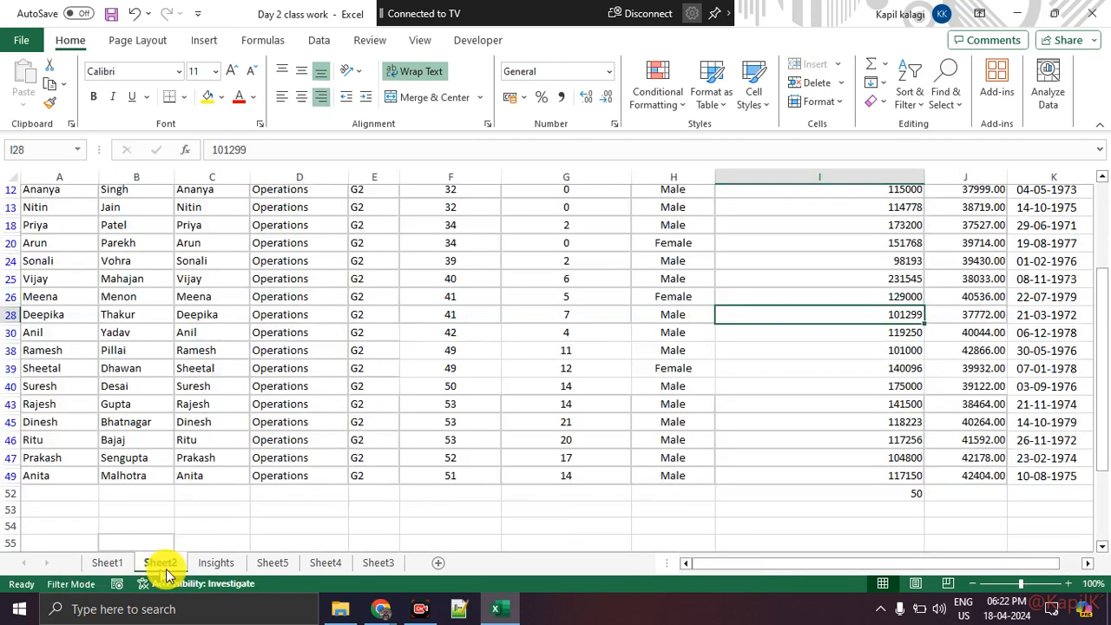
click(205, 566)
click(160, 565)
scroll(185, 508, up, 1)
scroll(186, 509, down, 4)
click(288, 566)
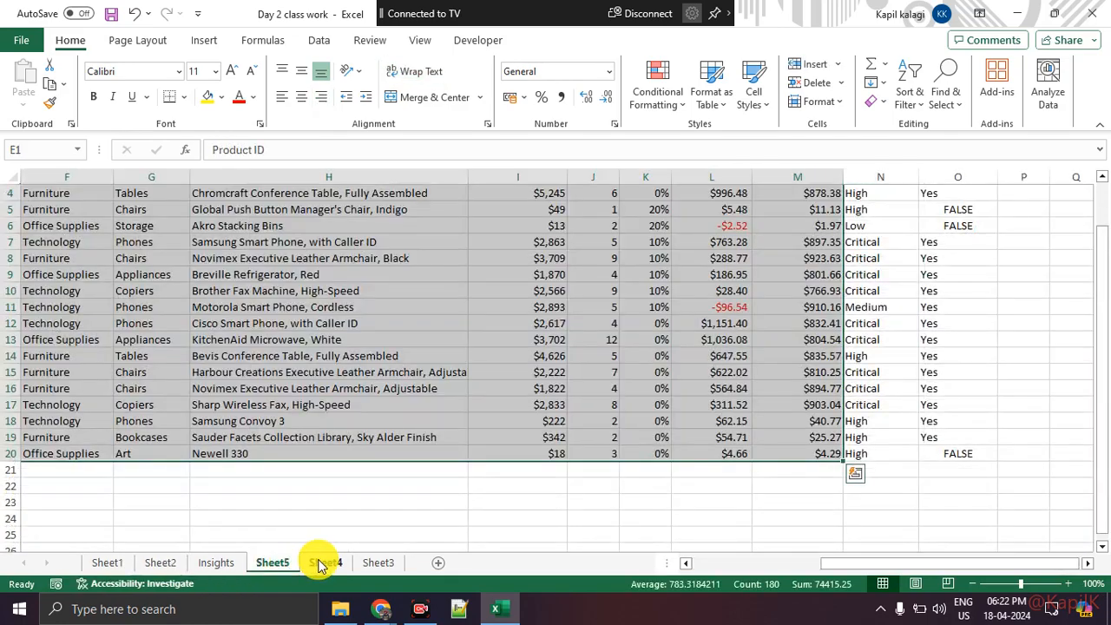
click(319, 564)
click(377, 564)
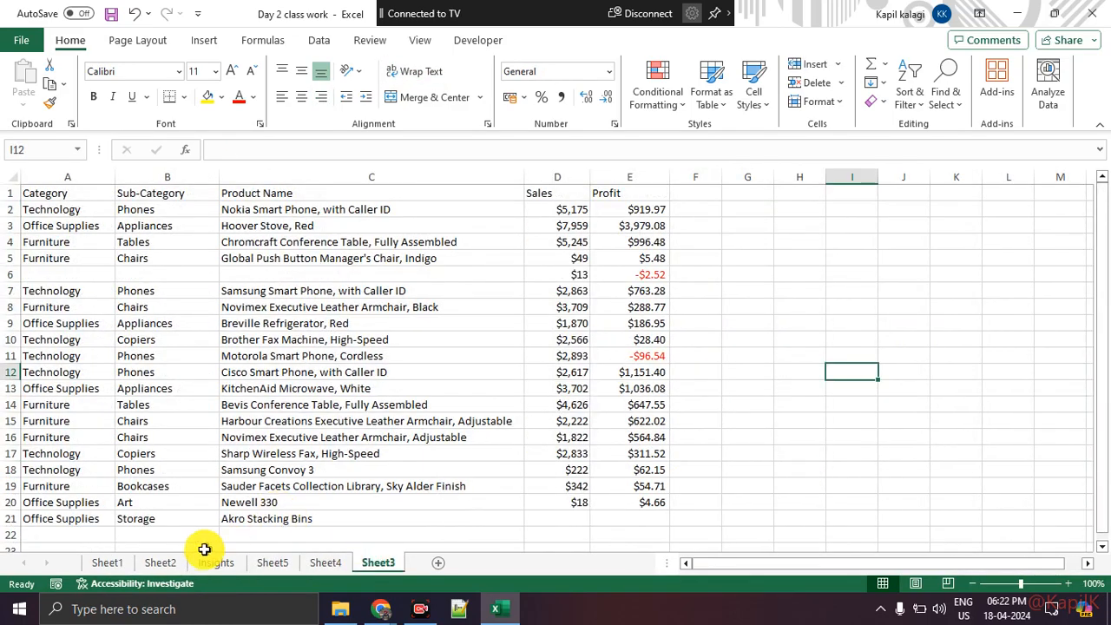
click(160, 563)
scroll(218, 498, up, 3)
scroll(318, 446, down, 3)
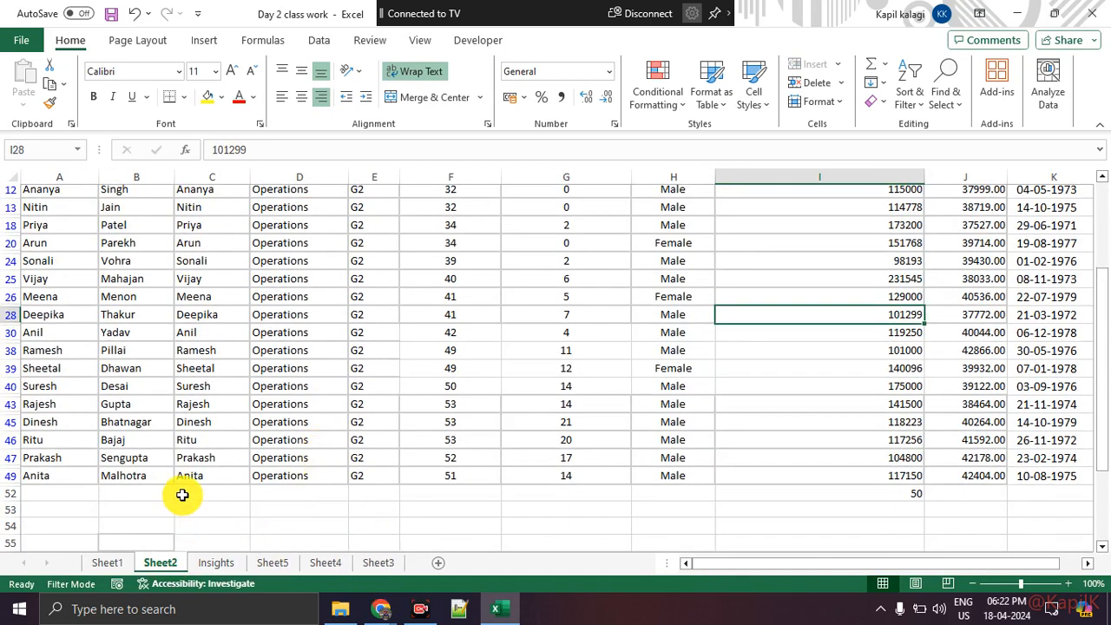
scroll(67, 373, down, 3)
drag(87, 347, 374, 439)
click(374, 441)
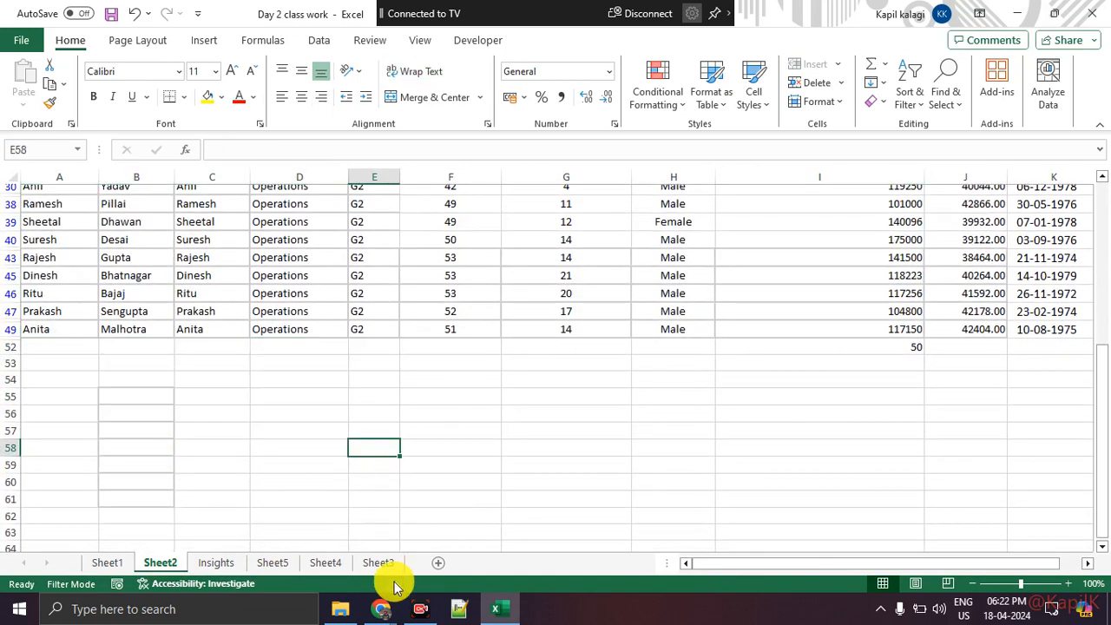
Try to open another Day 2 class work workbook from a different folder inside Excel Class in File Explorer
click(340, 608)
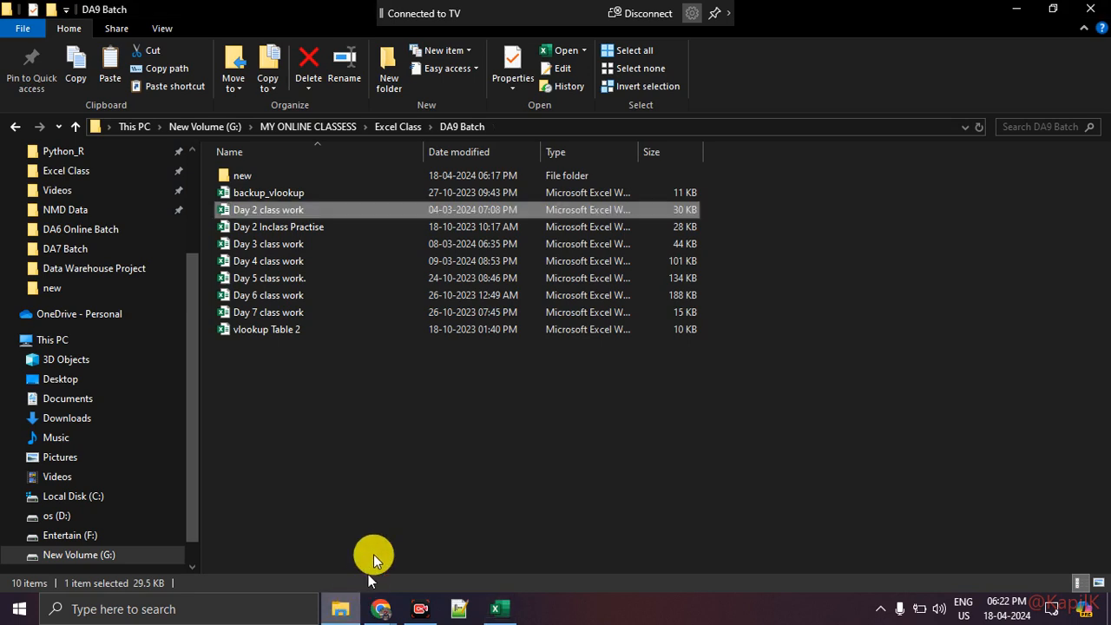
click(398, 127)
click(310, 262)
double_click(308, 262)
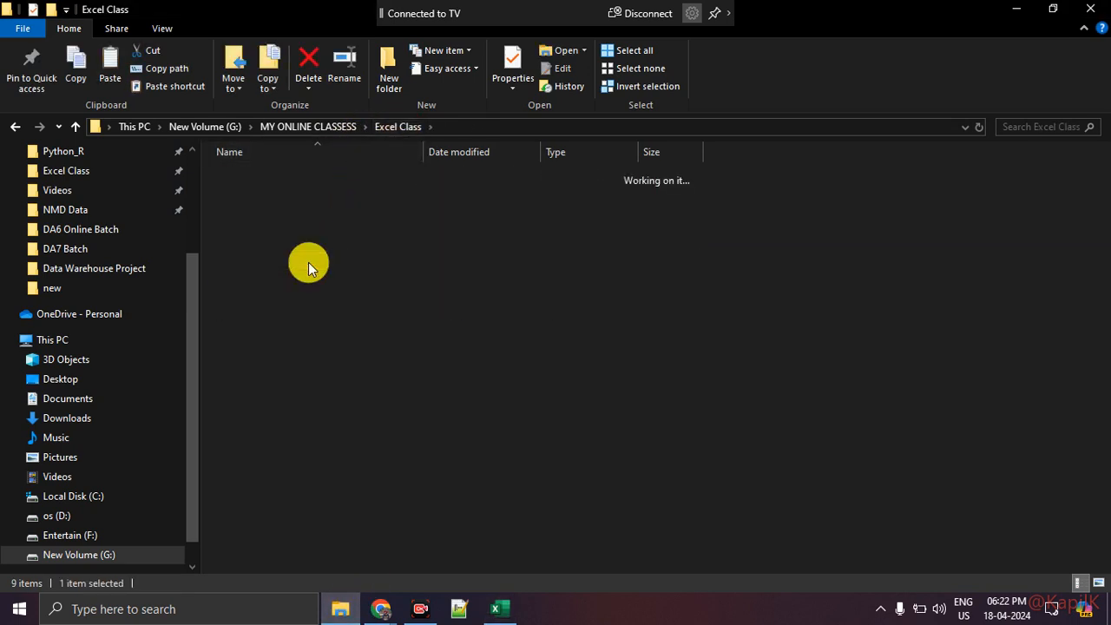
click(328, 192)
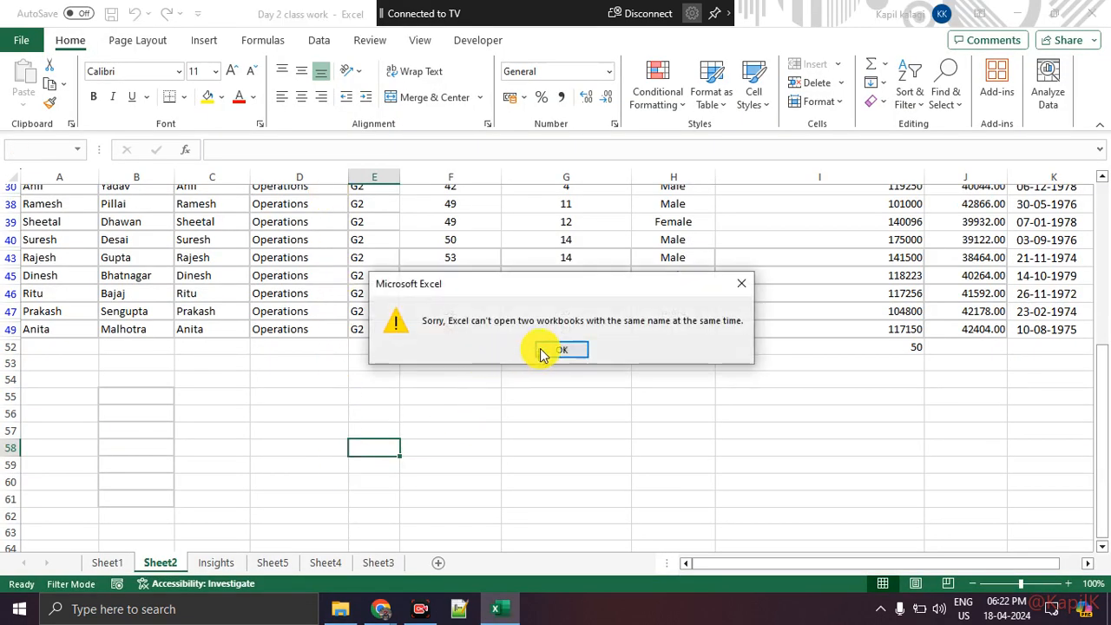
click(542, 348)
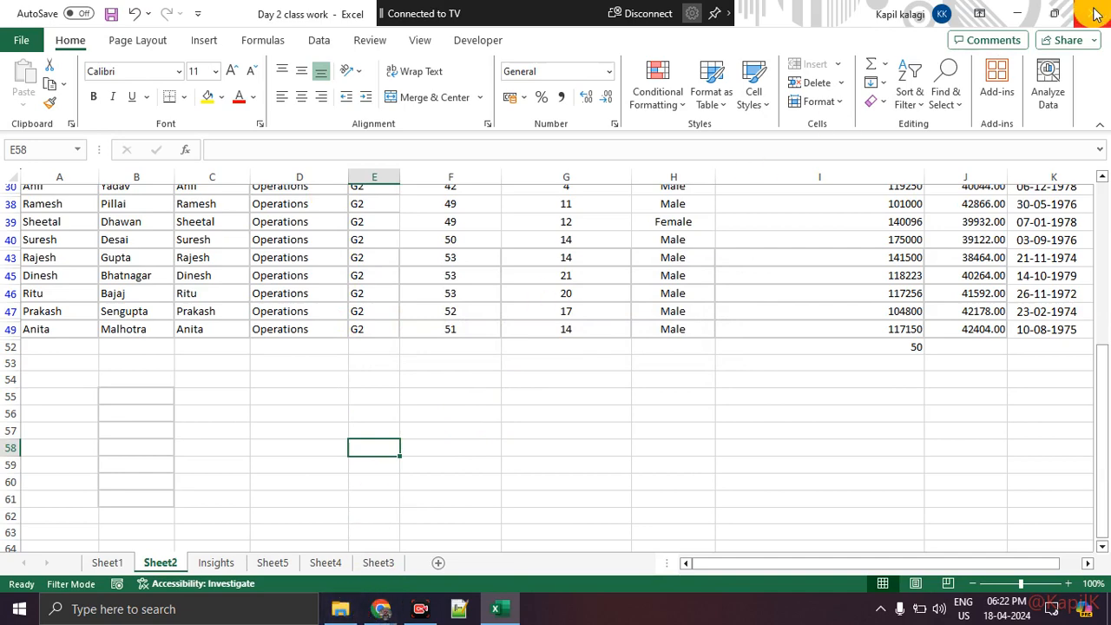
Clear all filters from the employee table in Sheet2 so the records of every department and grade are listed
scroll(261, 364, up, 5)
drag(303, 210, 312, 371)
click(343, 192)
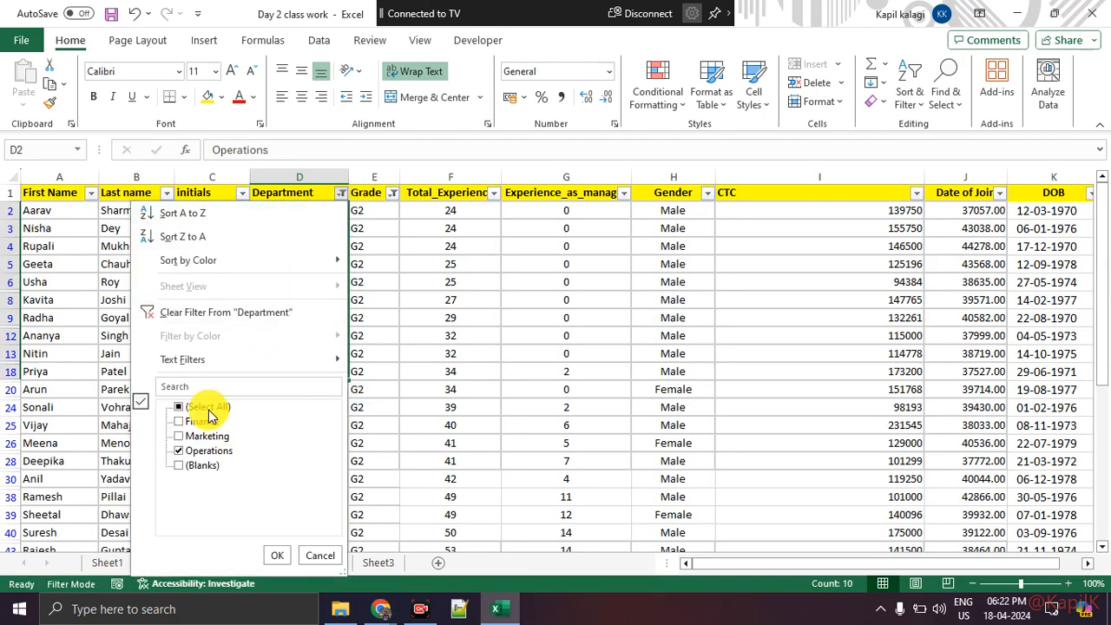
key(Escape)
click(318, 40)
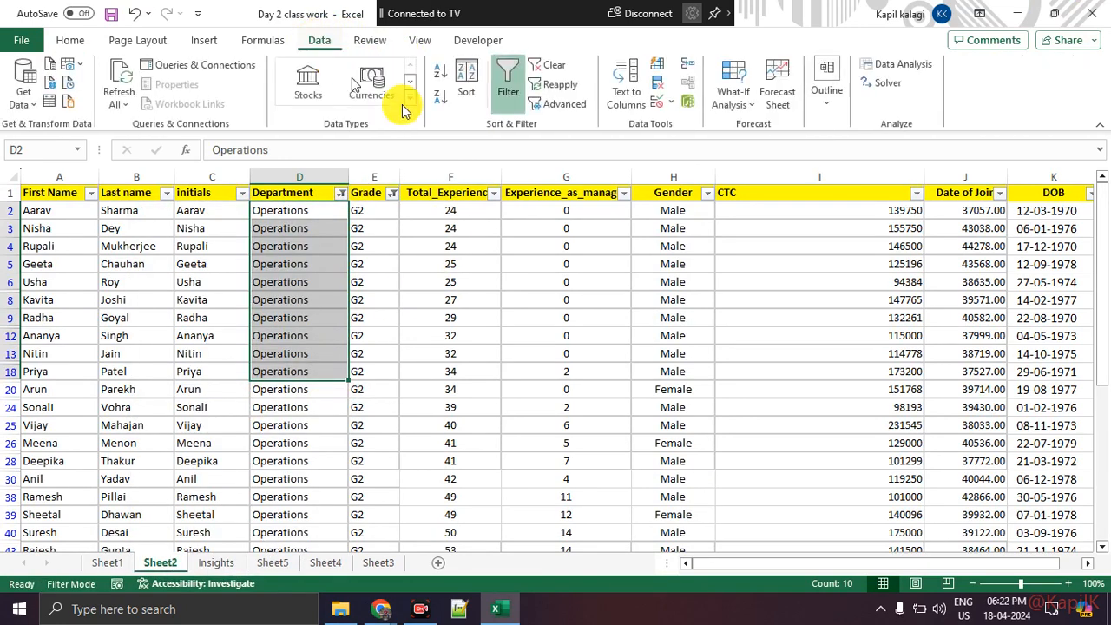
click(554, 66)
click(386, 354)
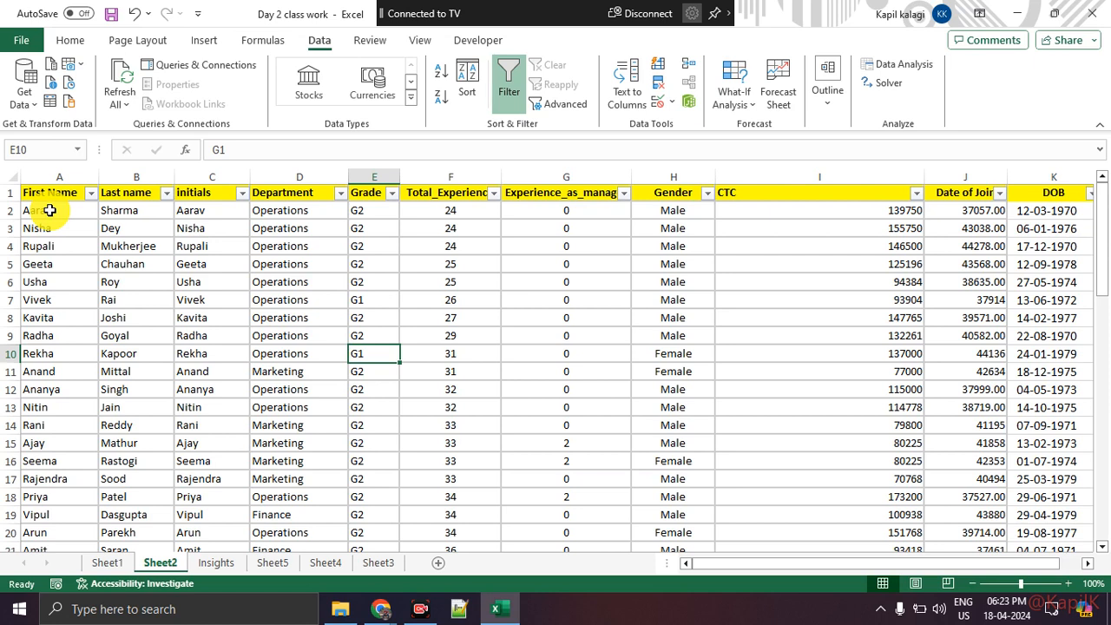
Examine the First Name, Last name, initials, Department and Grade columns of the employee table
click(69, 191)
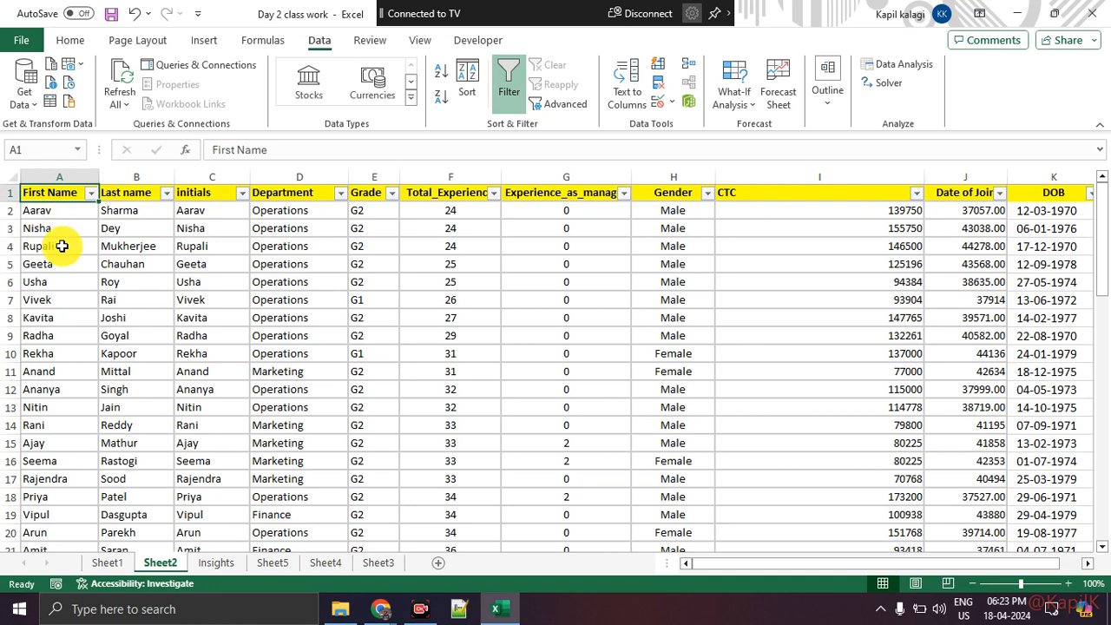
click(54, 228)
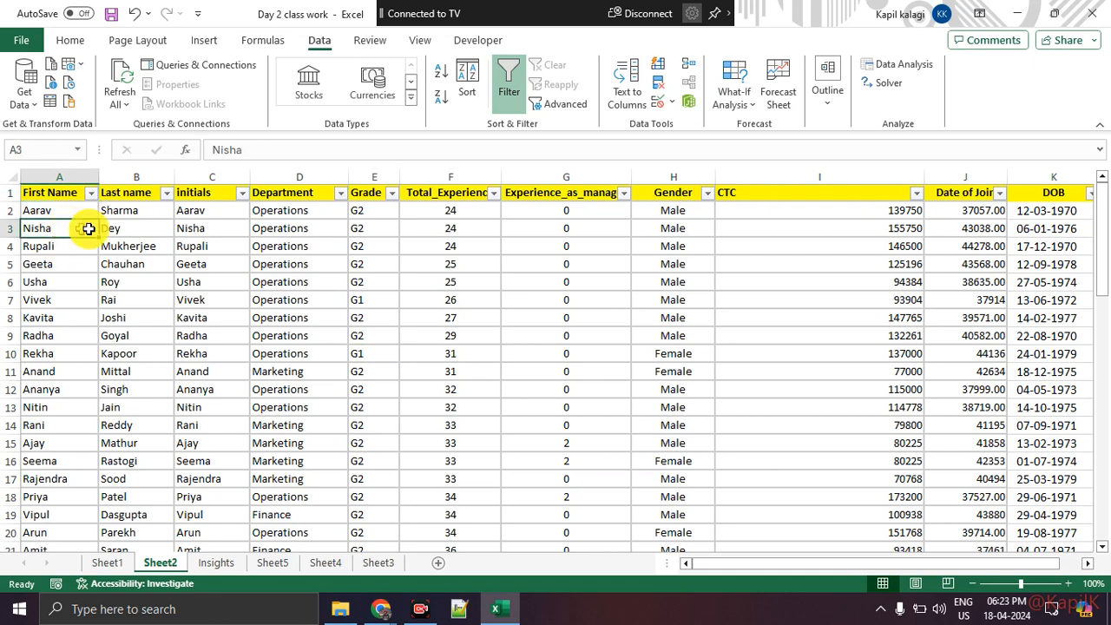
click(139, 209)
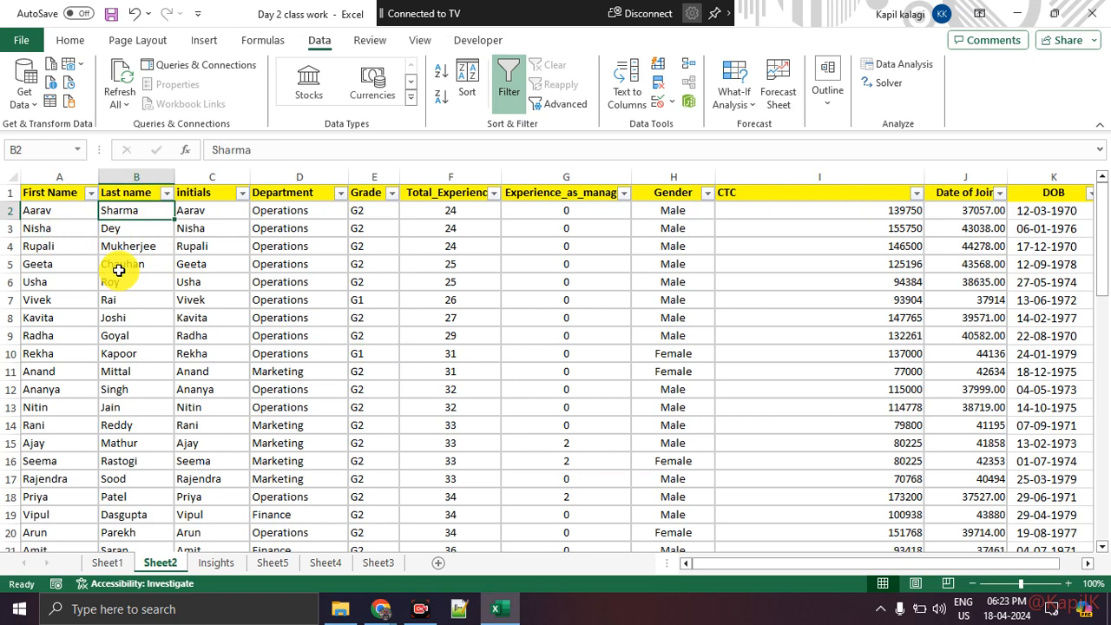
click(48, 208)
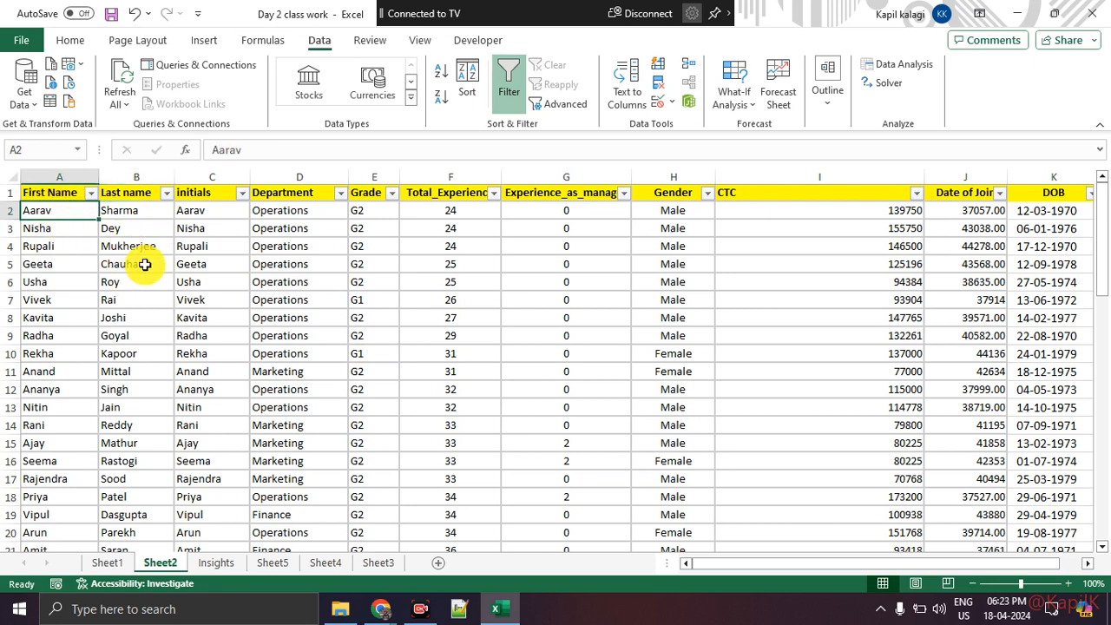
click(149, 209)
click(221, 209)
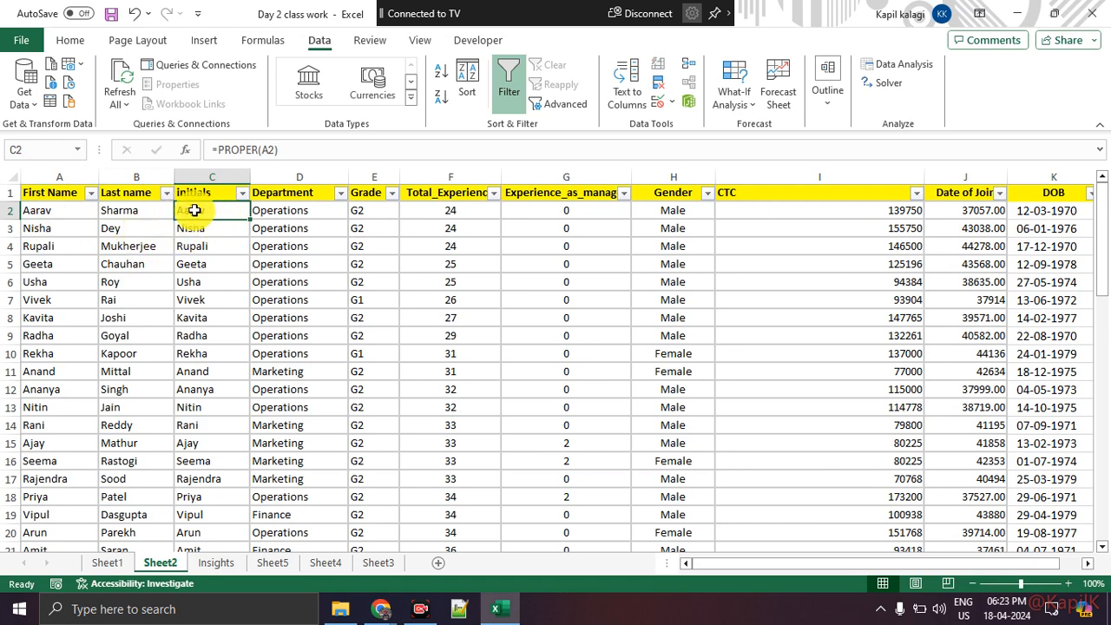
click(299, 208)
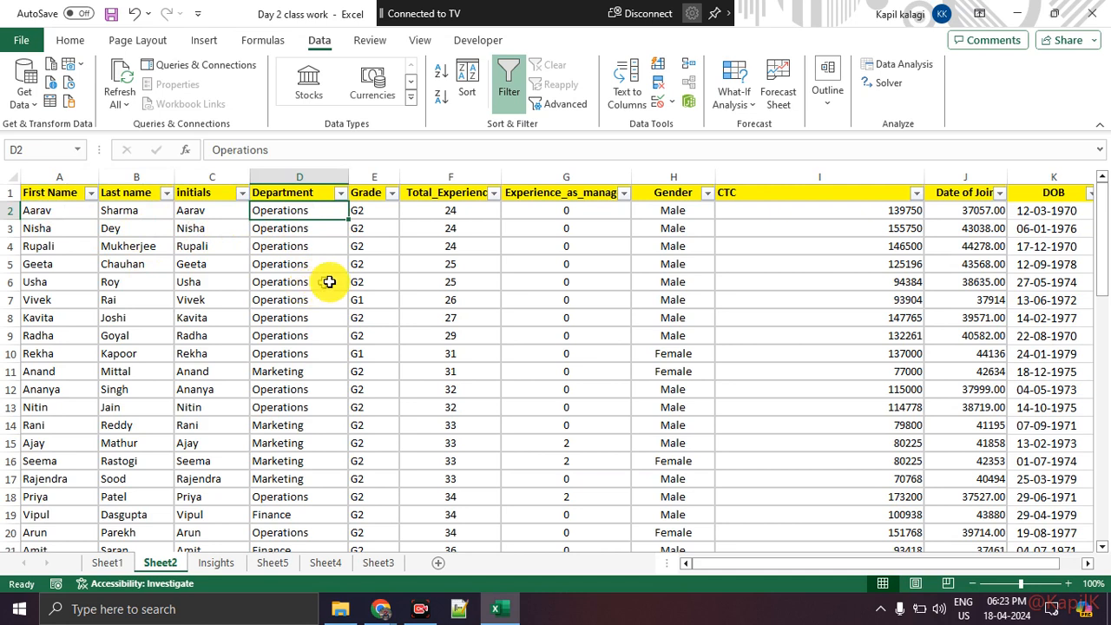
drag(375, 214, 379, 317)
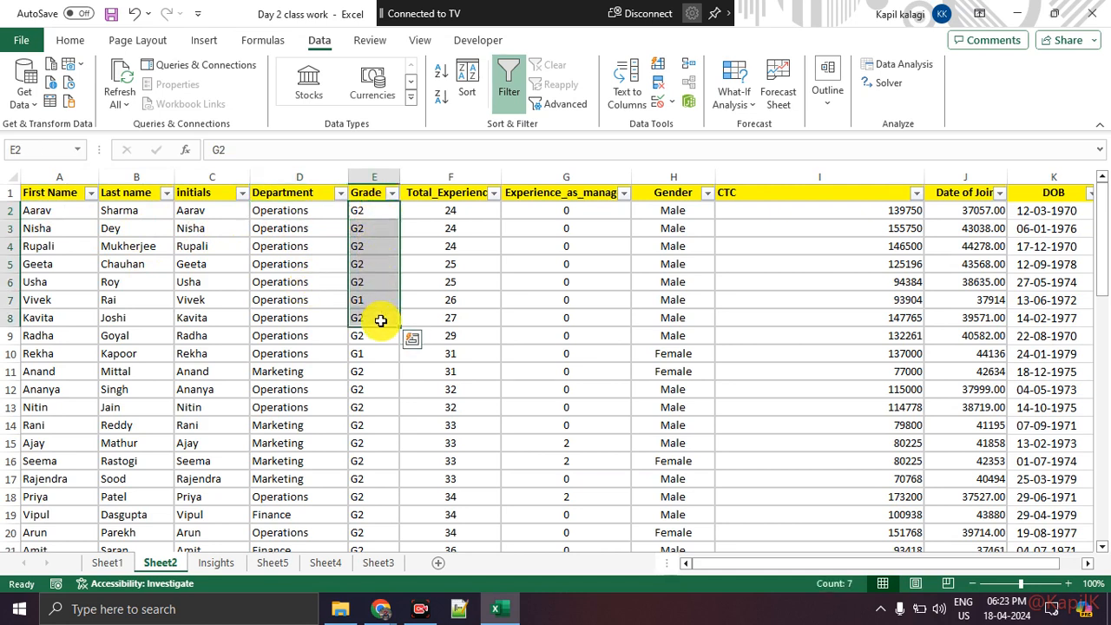
Widen the Total_Experience column so its full header fits beside the filter arrow
click(472, 240)
click(471, 209)
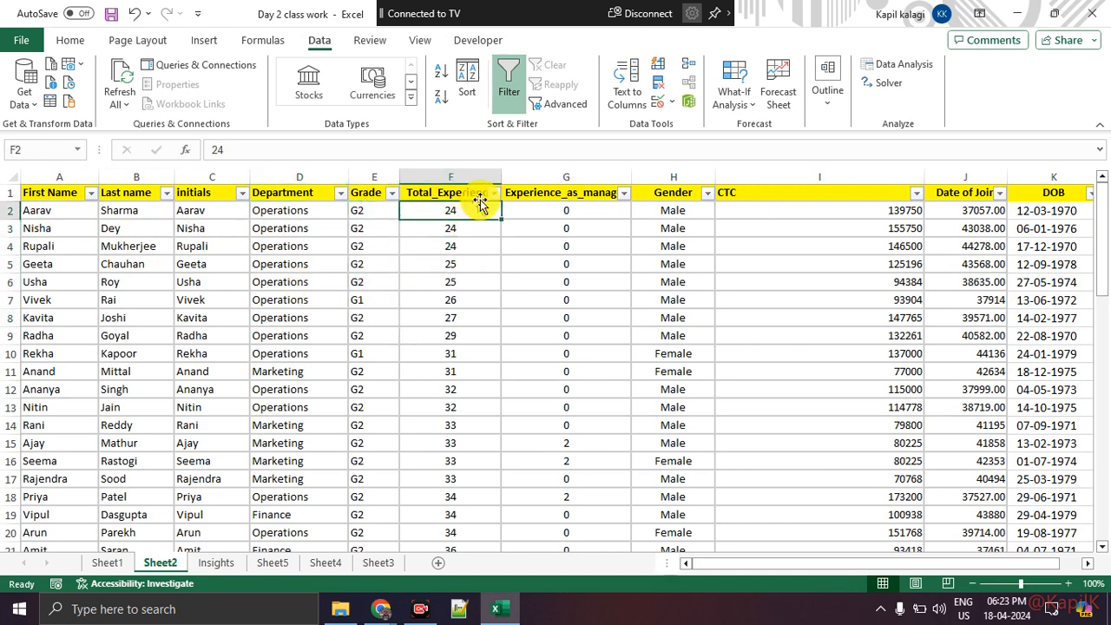
drag(500, 177, 519, 178)
click(478, 235)
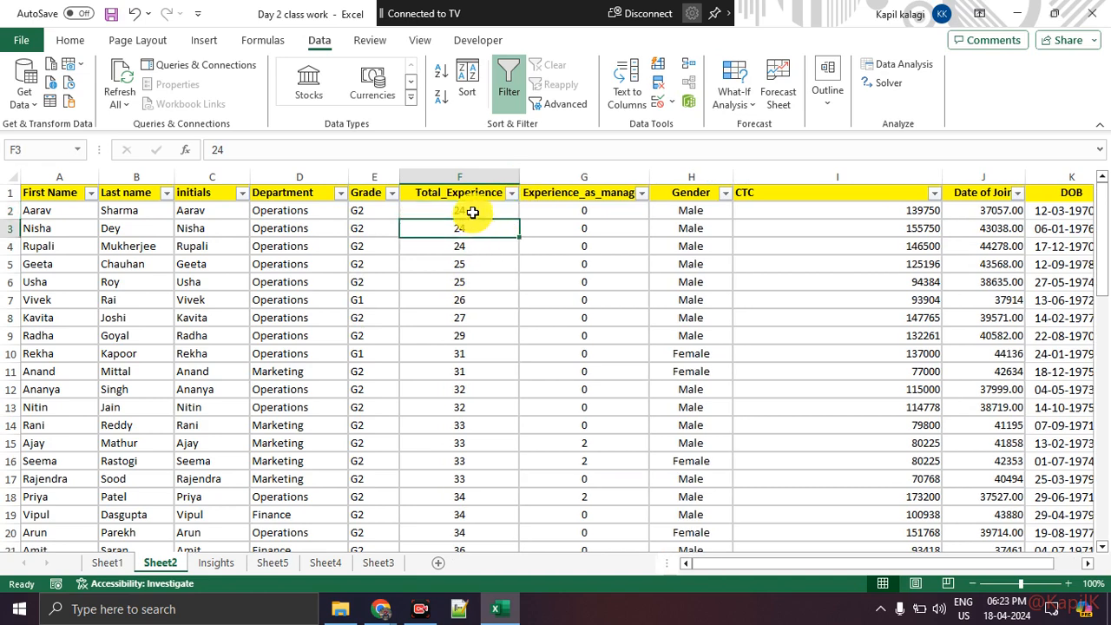
click(472, 212)
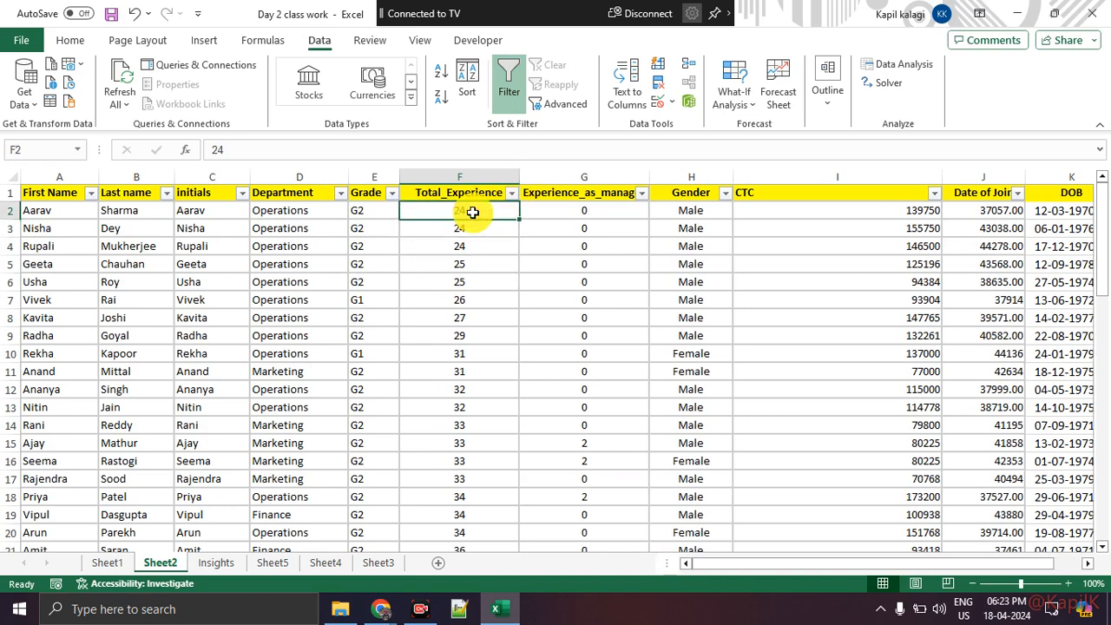
Examine the manager experience, Gender and CTC columns, checking CTC down to the end of the table
click(627, 216)
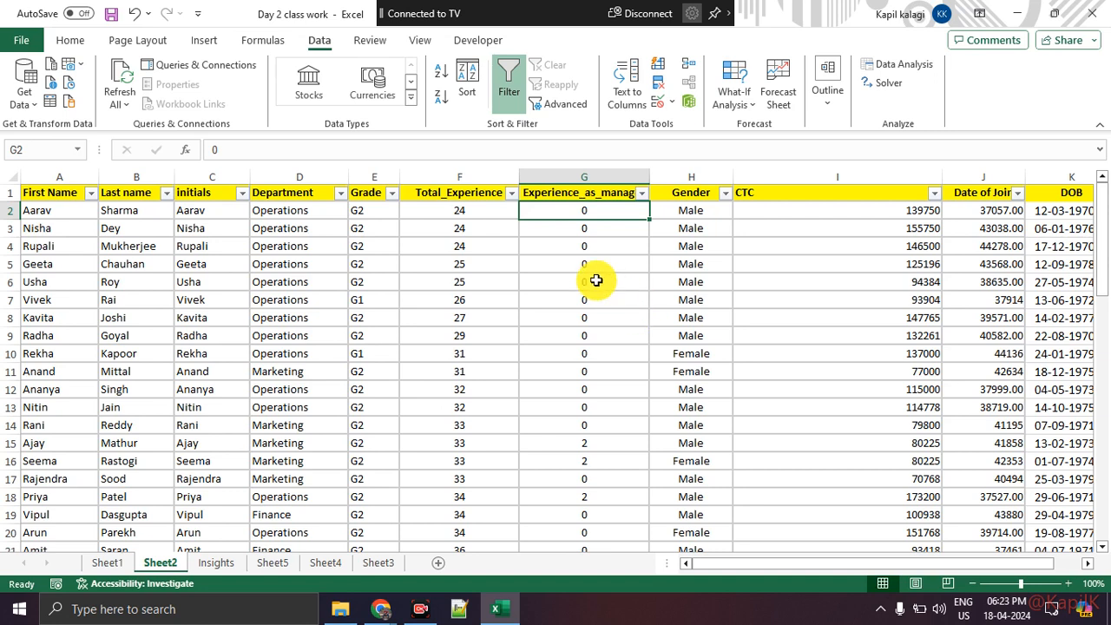
click(688, 214)
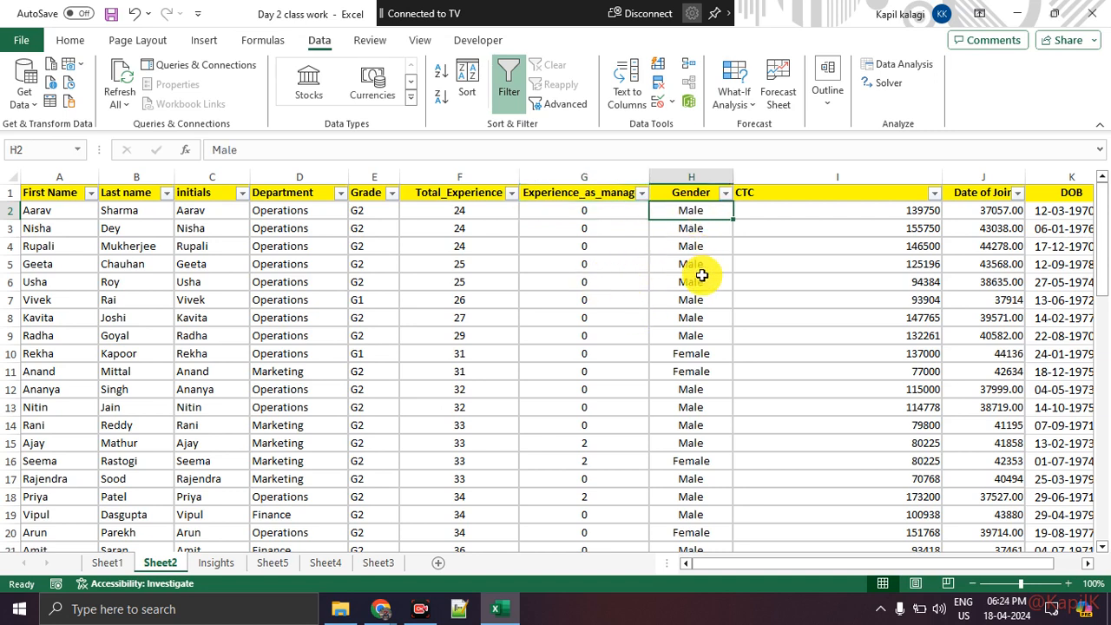
click(821, 211)
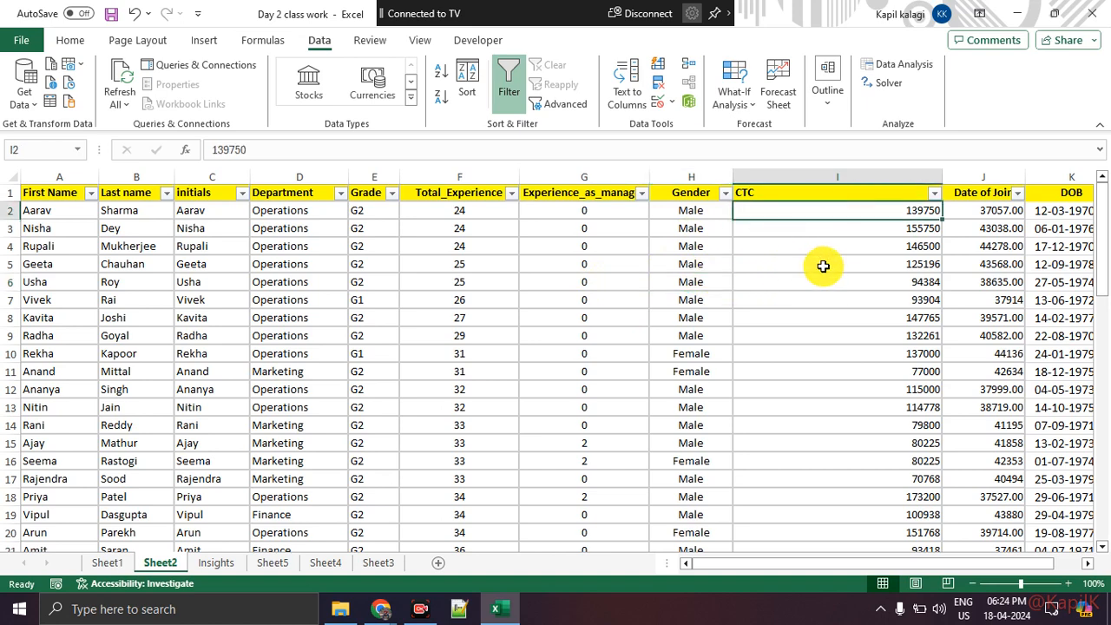
scroll(845, 356, down, 1)
scroll(847, 356, down, 12)
scroll(847, 356, up, 13)
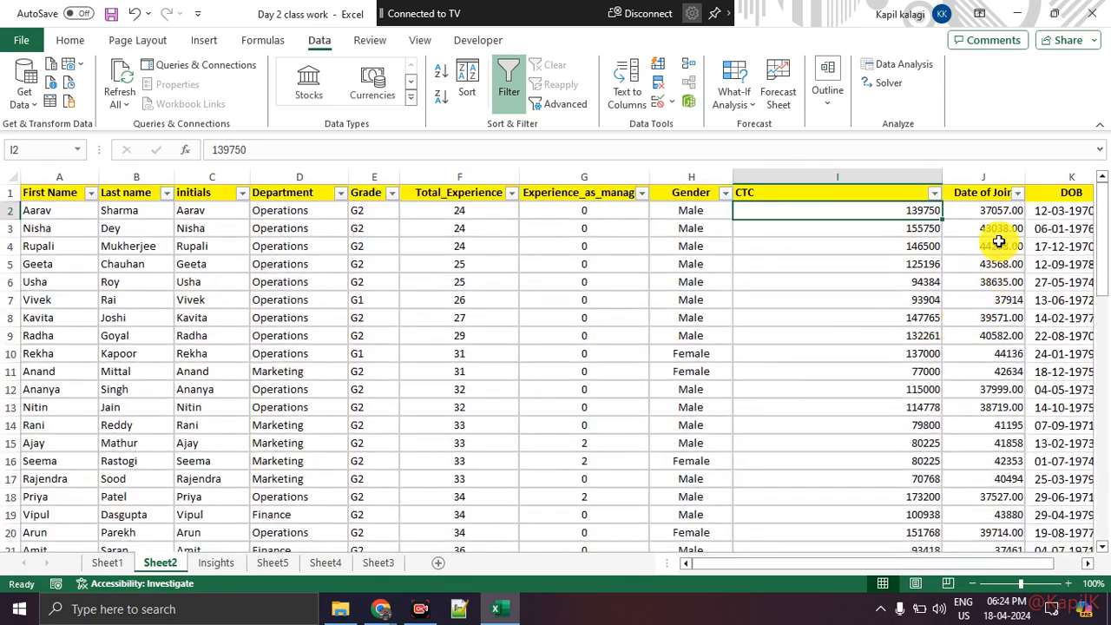
Widen the Date of Join column so its full header fits beside the filter arrow
click(997, 211)
drag(1024, 181, 1036, 183)
click(998, 263)
Examine the DOB column and compare it with the first few Date of Join entries
click(1086, 563)
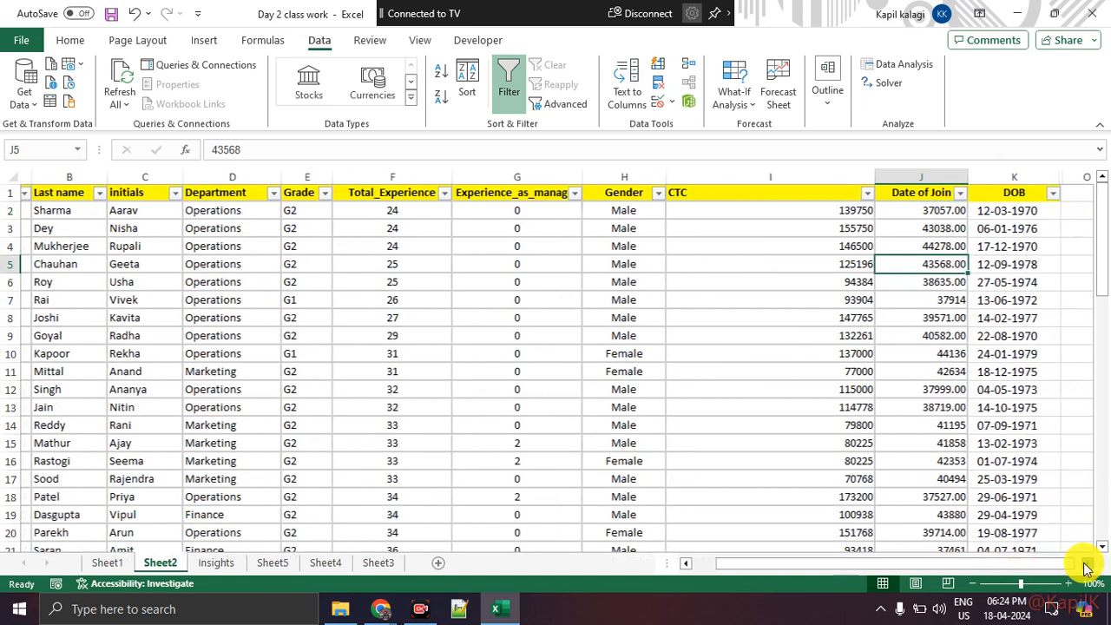
click(1086, 563)
click(937, 214)
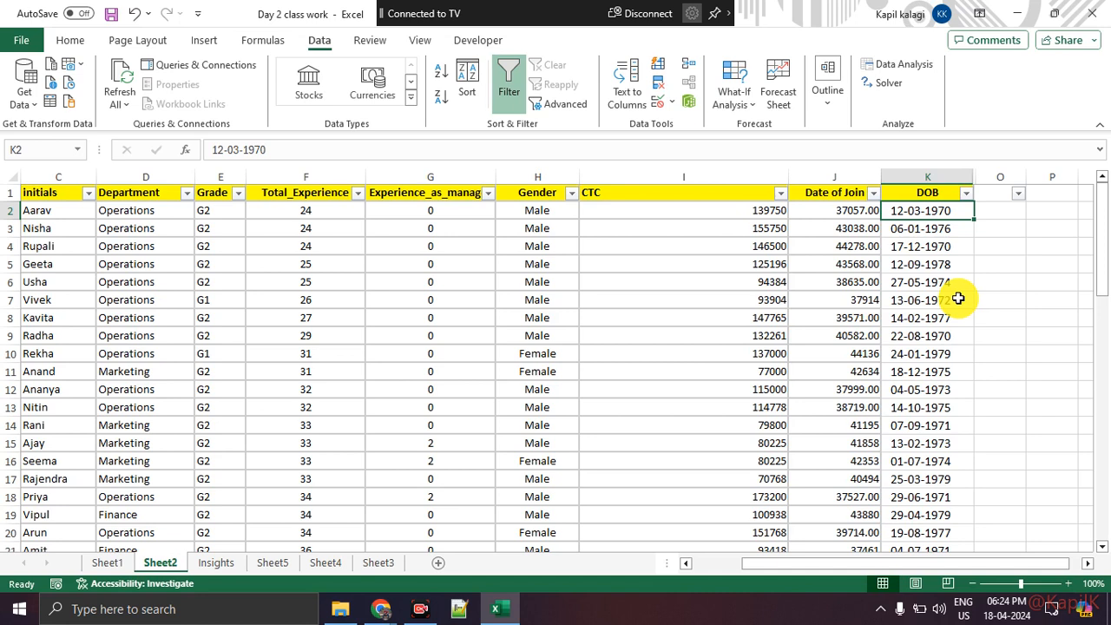
key(Left)
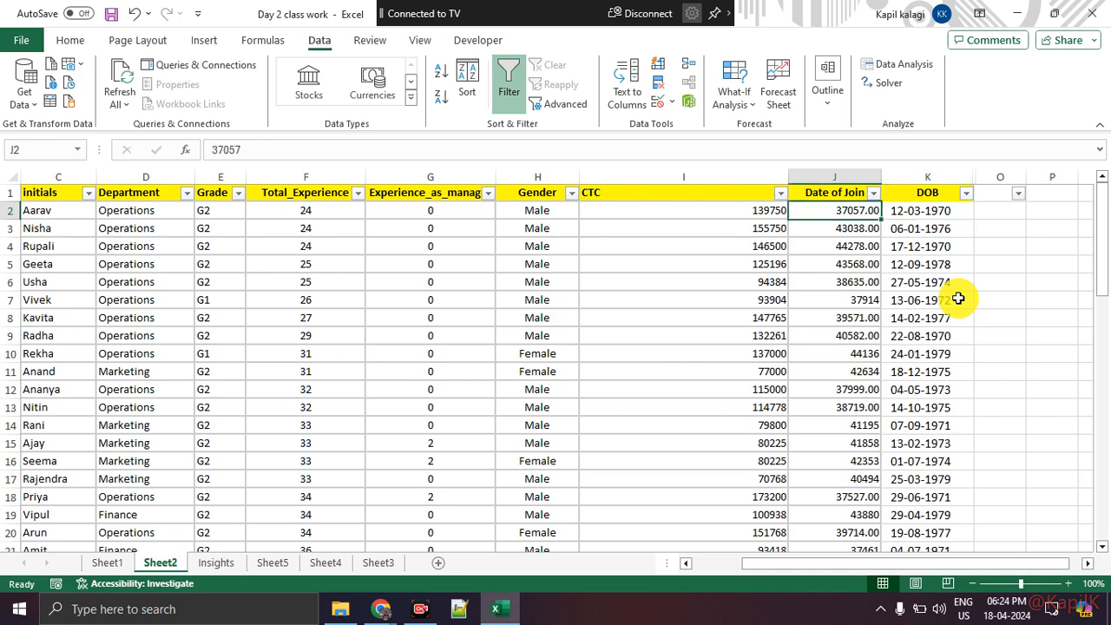
key(Down)
key(Down)
key(Down)
key(Down)
key(Down)
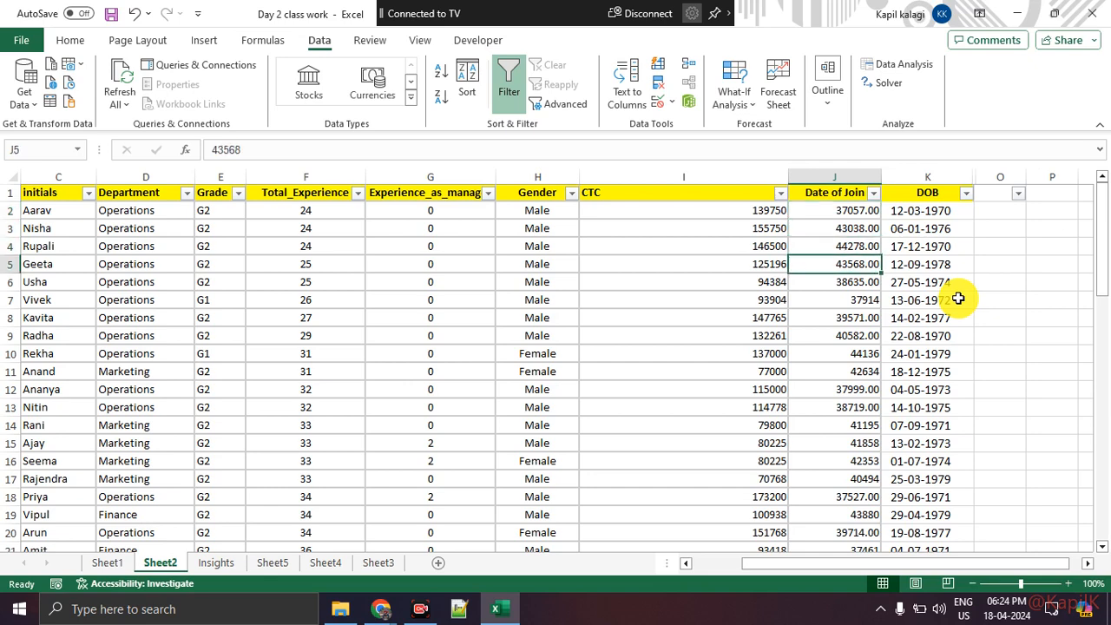
key(Up)
key(Up)
key(Up)
key(Up)
key(Up)
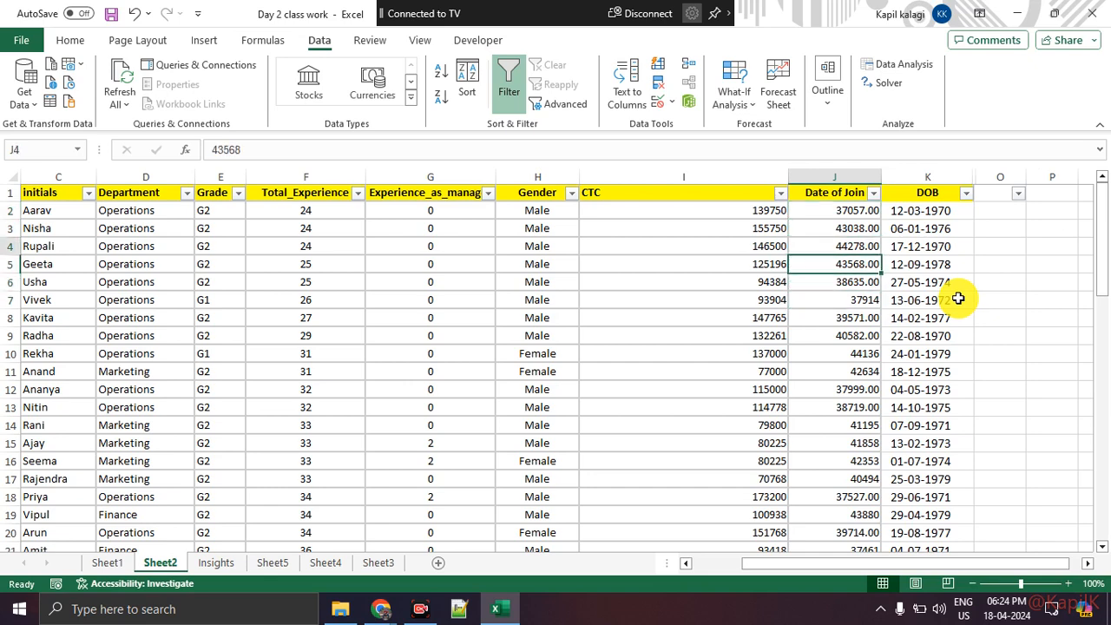
Return to the start of the first employee record and move across to its Department value
key(Left)
key(Left)
key(Left)
key(Home)
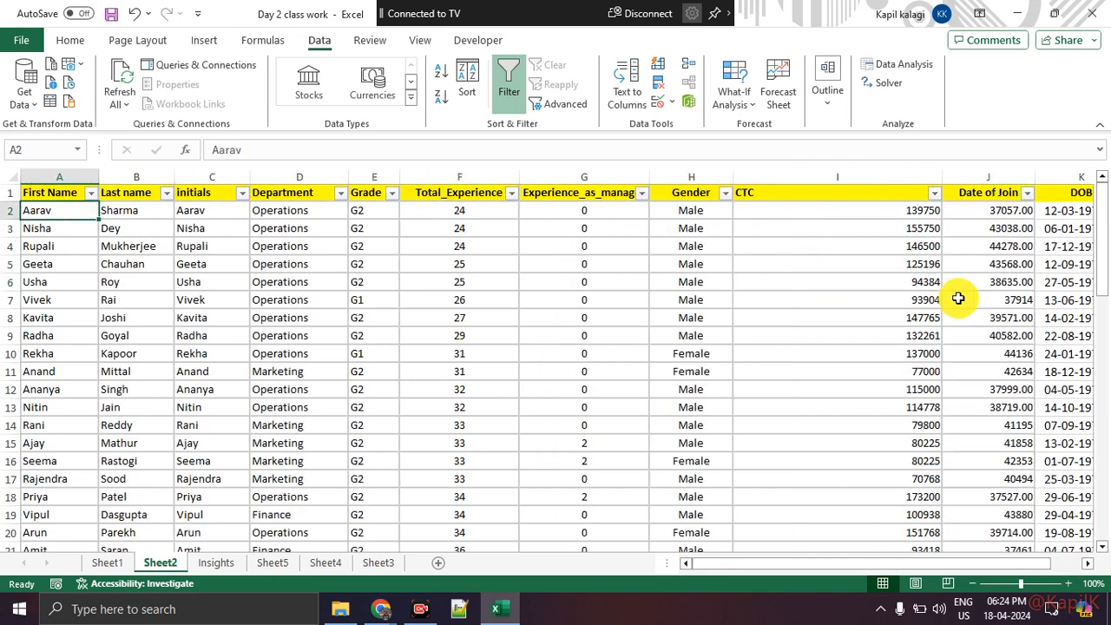
key(Down)
key(Up)
key(Right)
key(Right)
key(Right)
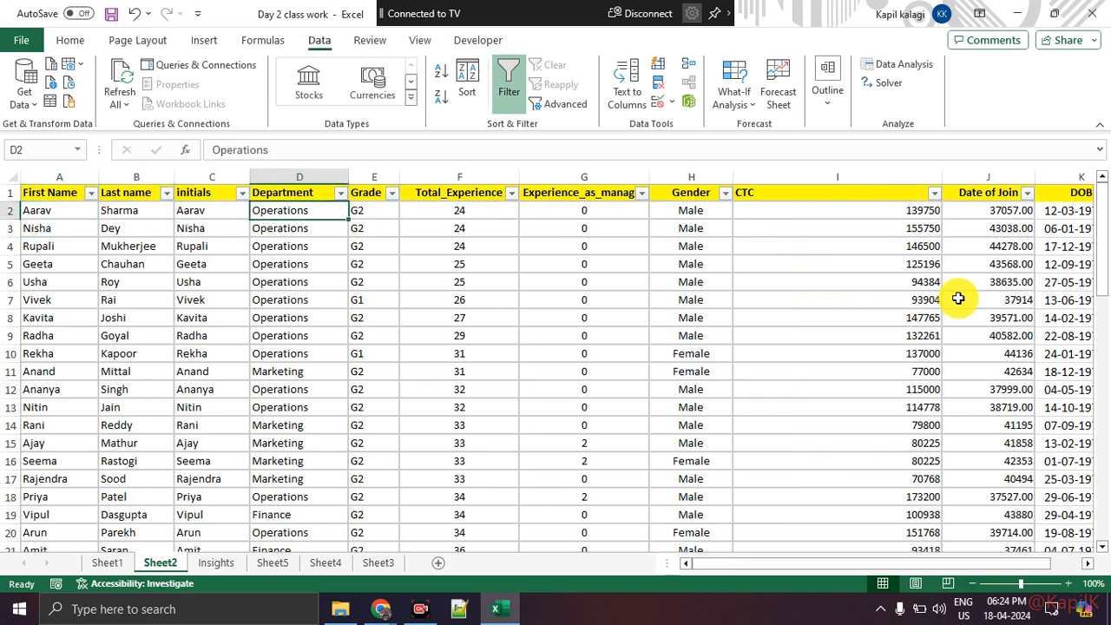
Examine the First Name, Last name and initials values of the first employee record, ending on the initials cell
key(Left)
key(Left)
key(Left)
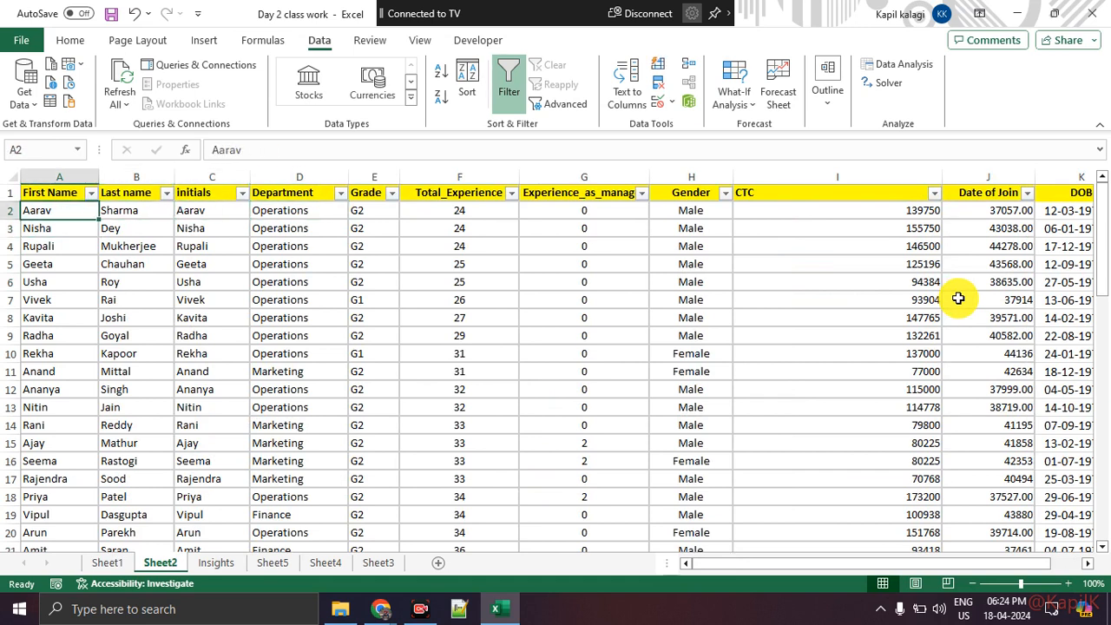
key(Up)
key(Down)
key(Right)
key(Right)
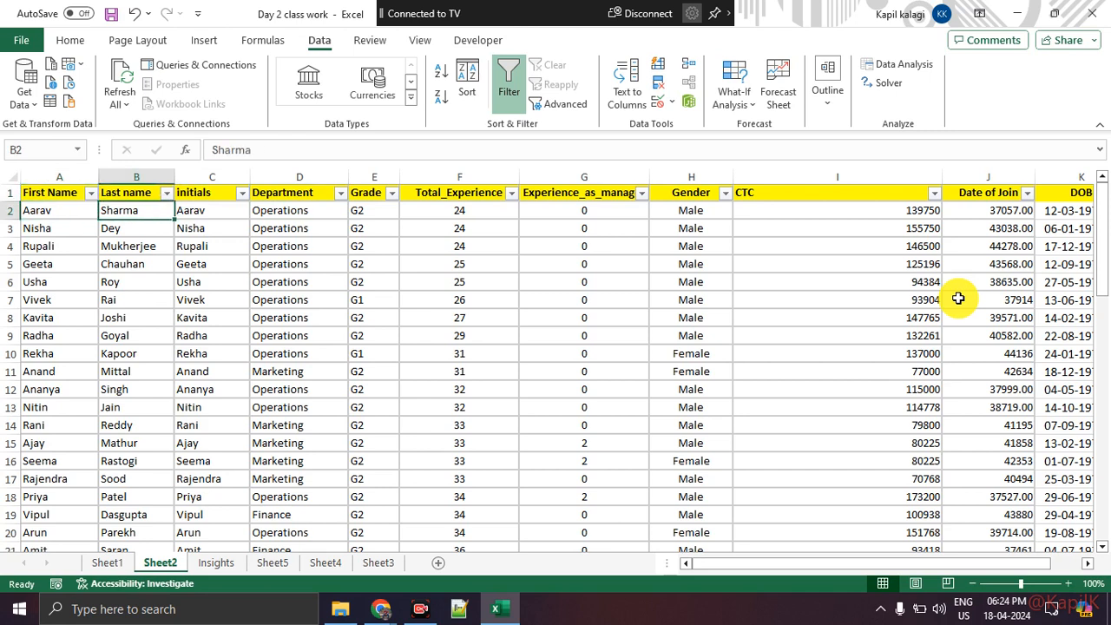
key(Left)
key(Left)
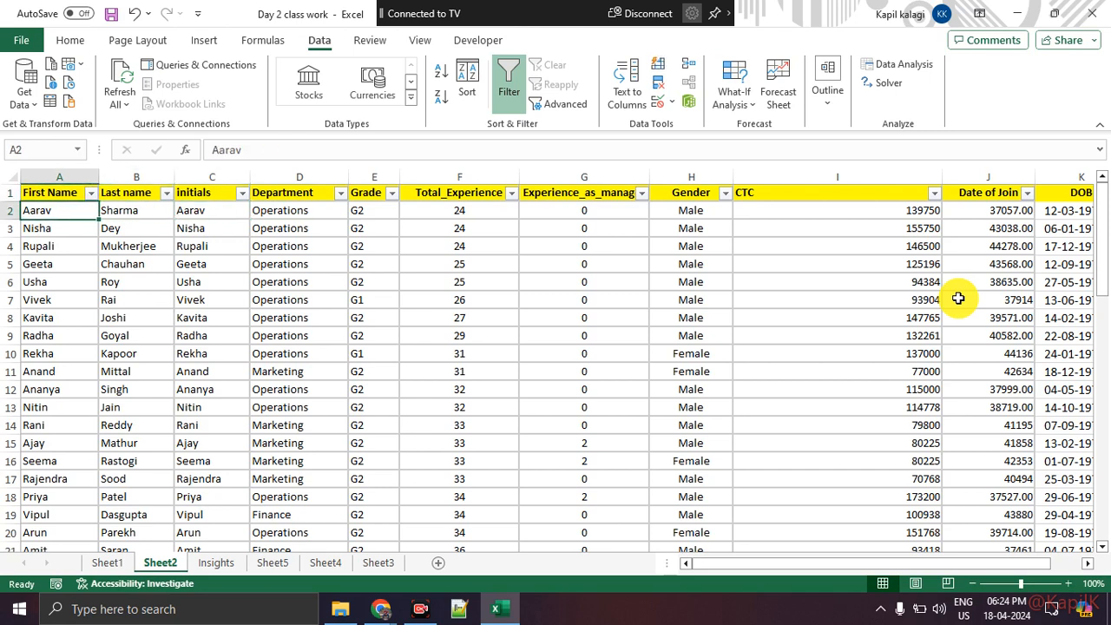
key(Right)
key(Right)
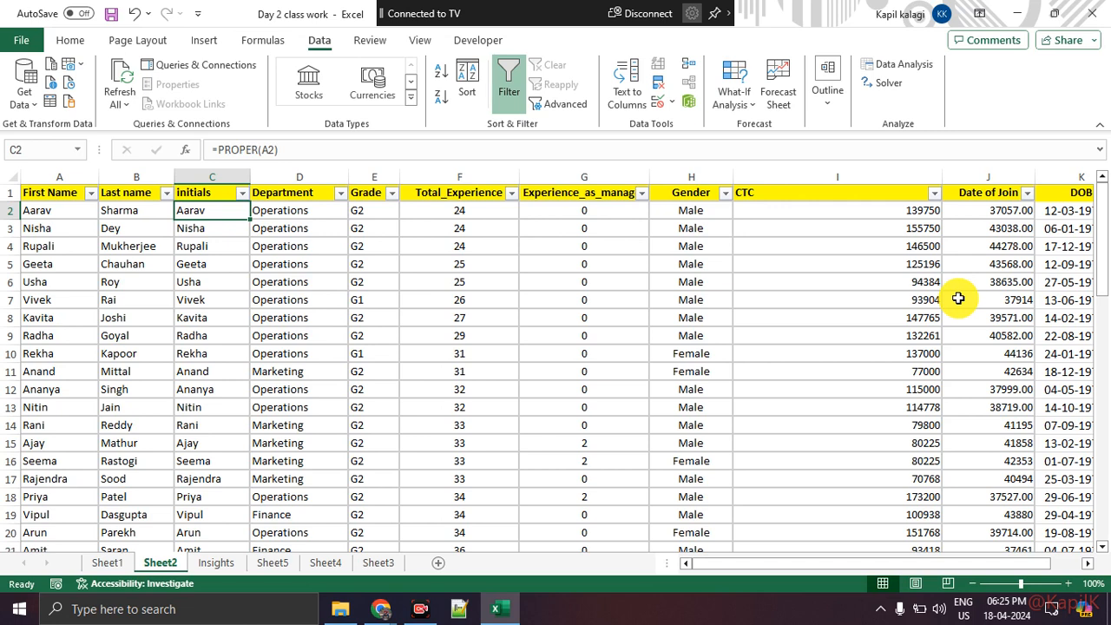
key(BackSpace)
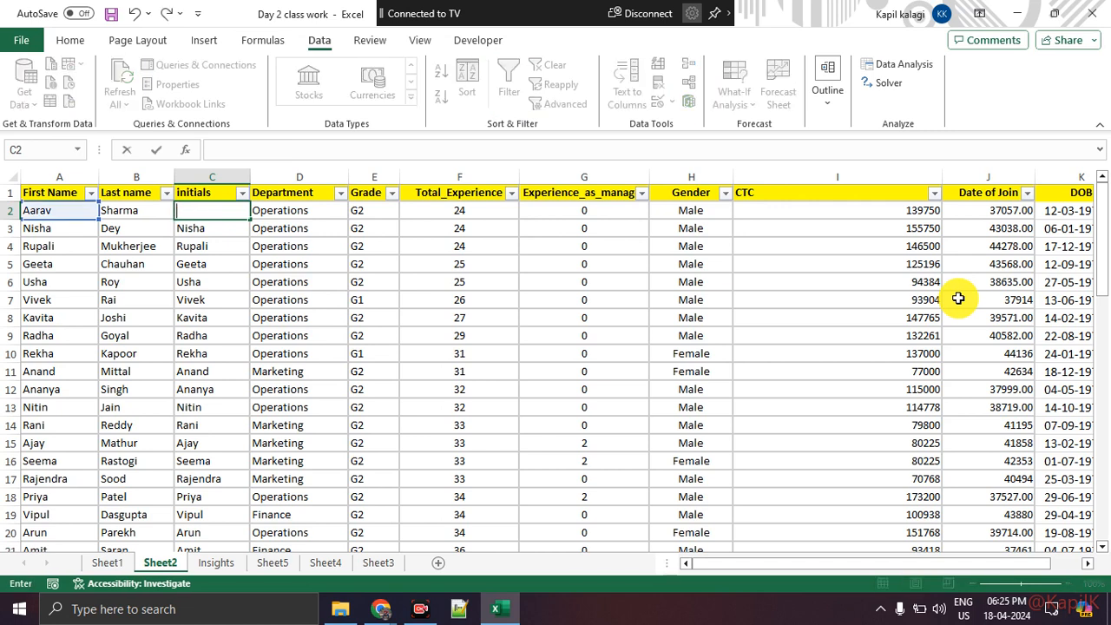
text(AS)
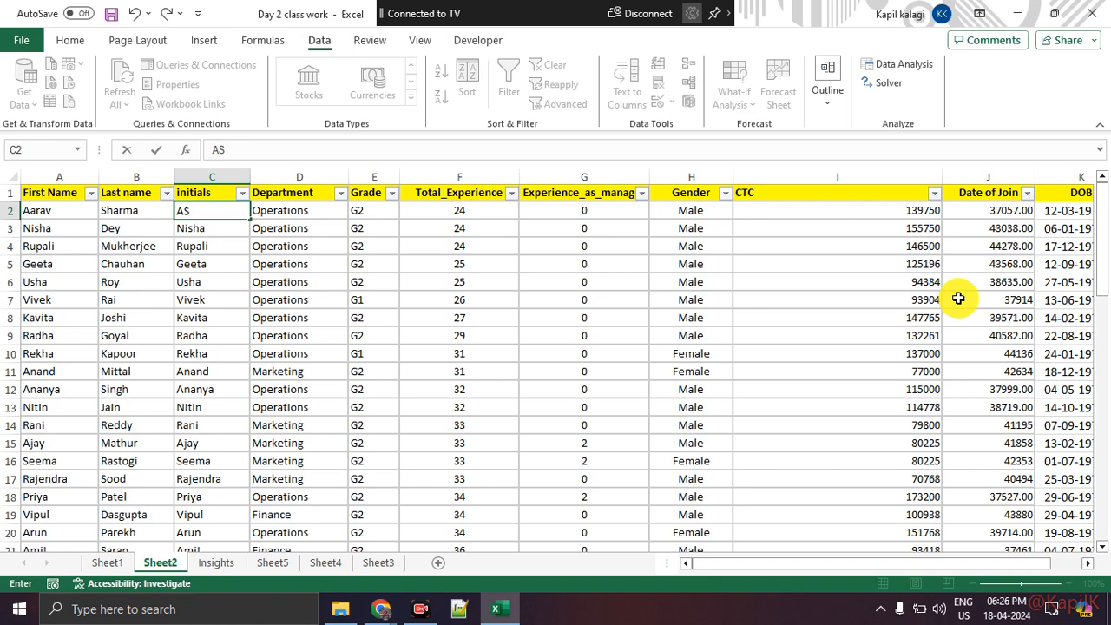
key(Escape)
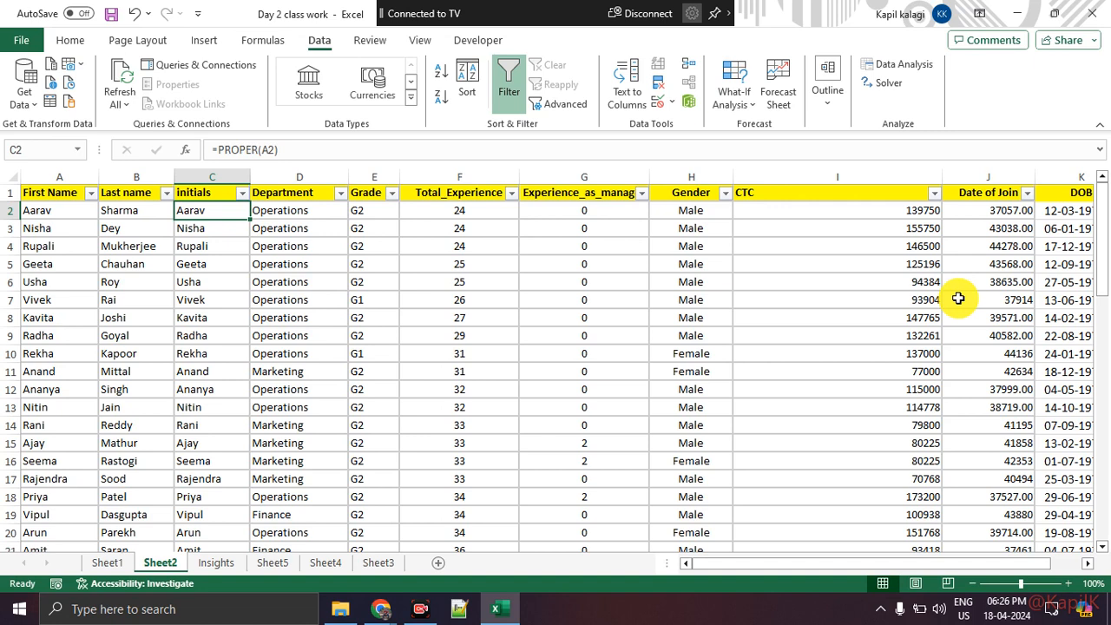
Examine the first few entries of the Department and Grade columns, ending on the first record's Grade
key(Down)
key(Up)
key(Right)
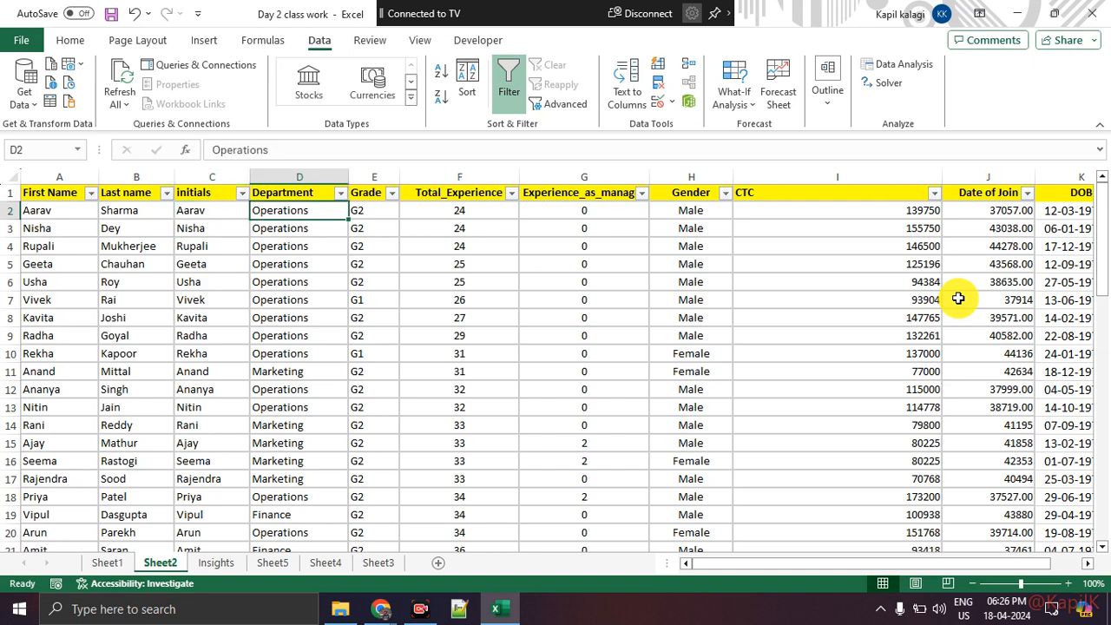
key(Down)
key(Up)
key(Right)
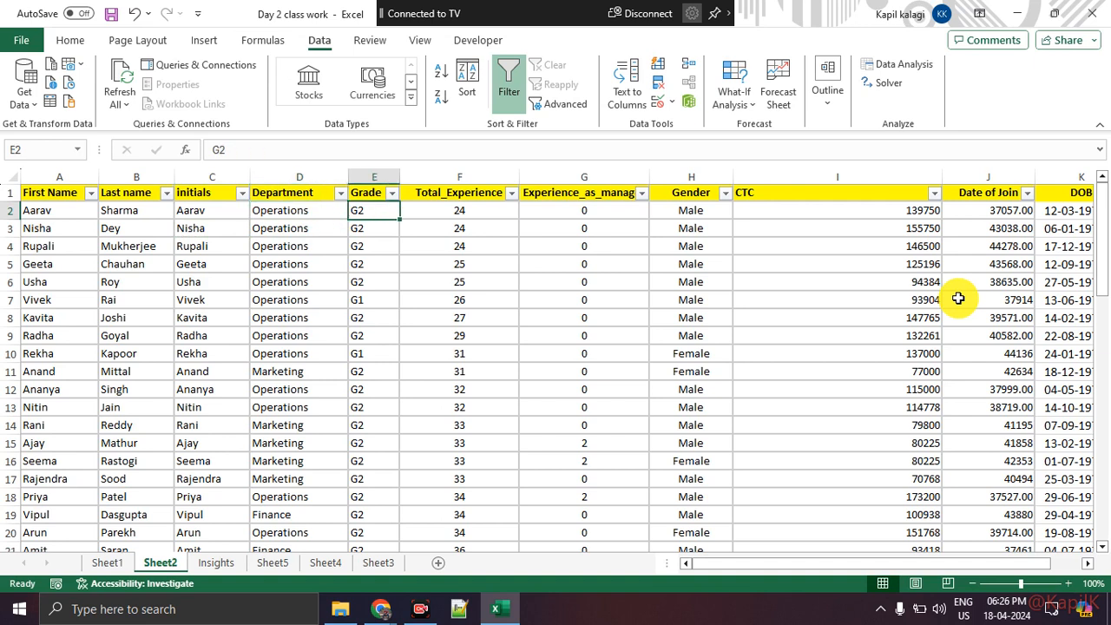
key(Down)
key(Down)
key(Up)
key(Up)
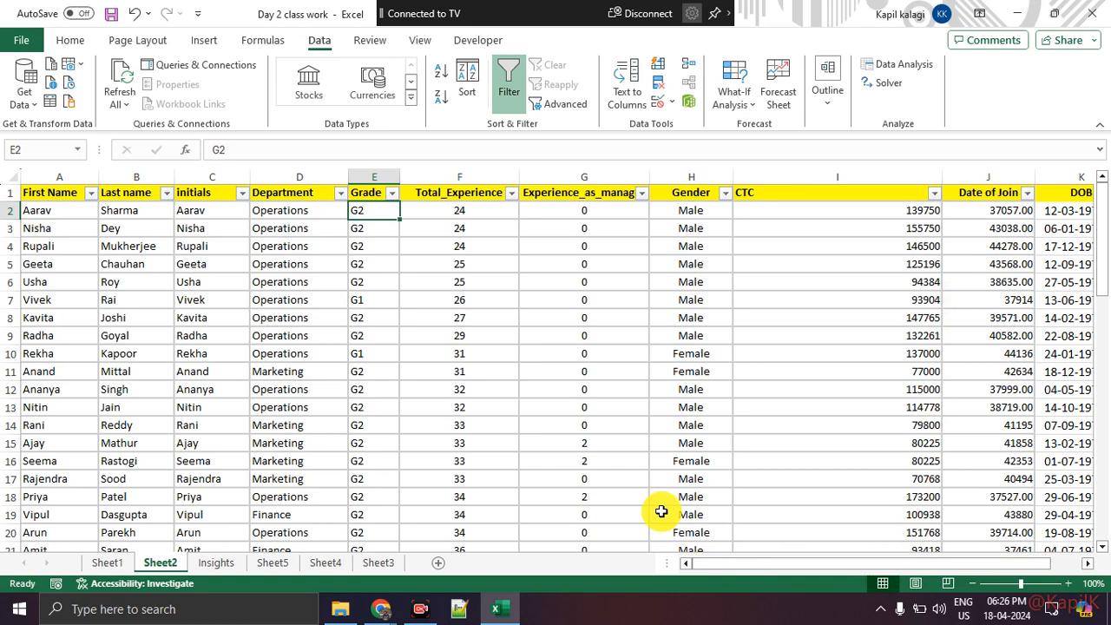
Switch to the Google Meet call, check the participant list and mute the other participant whose microphone is on
click(386, 613)
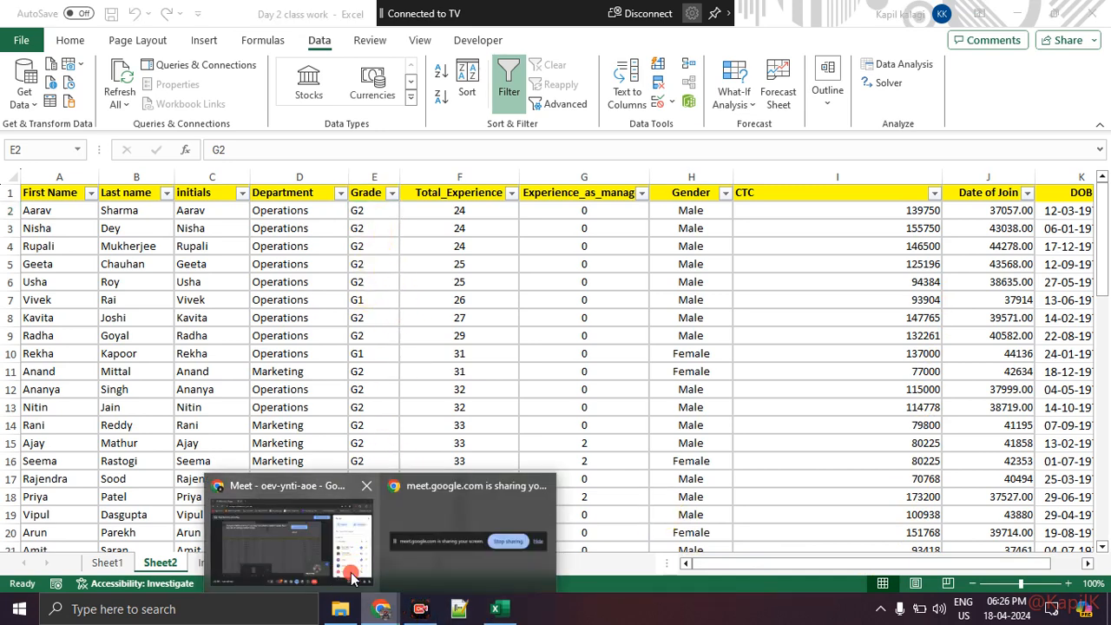
click(352, 575)
scroll(977, 399, down, 7)
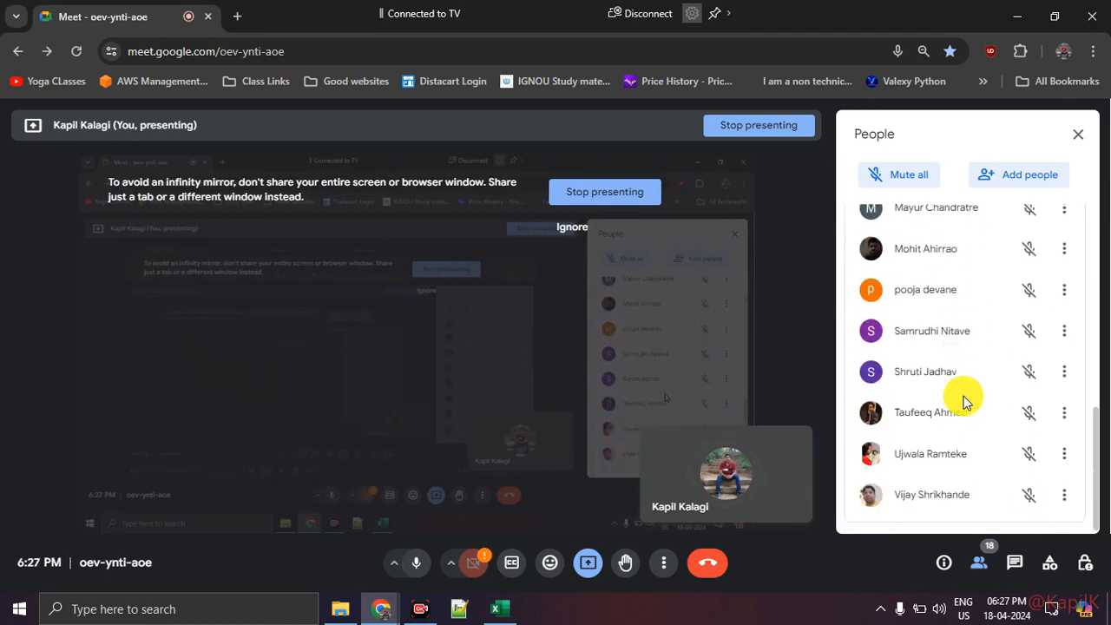
scroll(966, 401, up, 8)
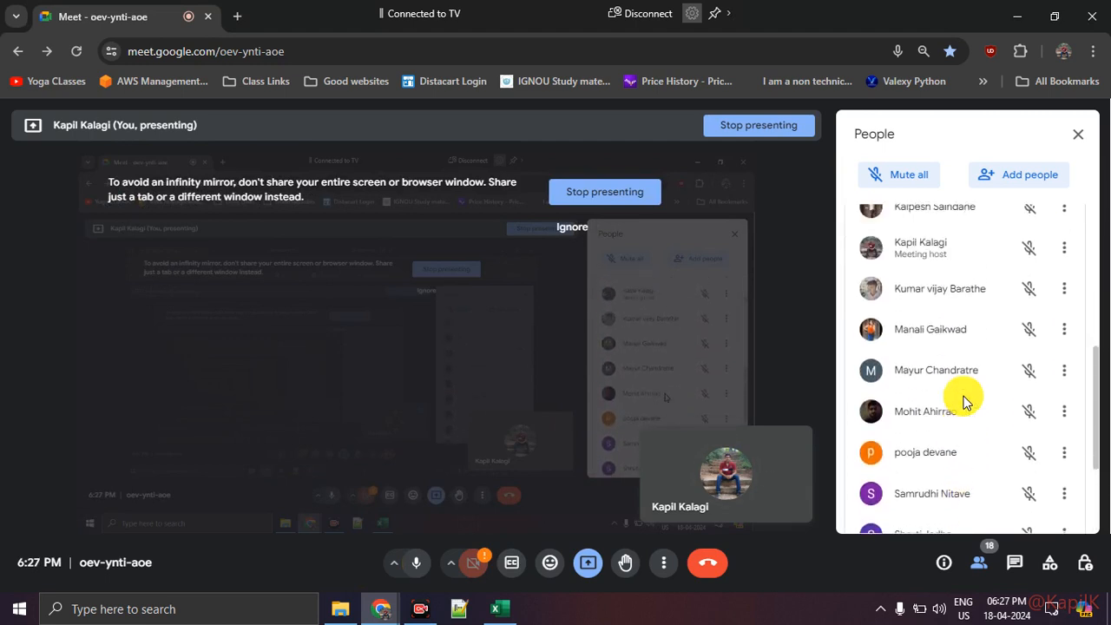
scroll(966, 401, up, 1)
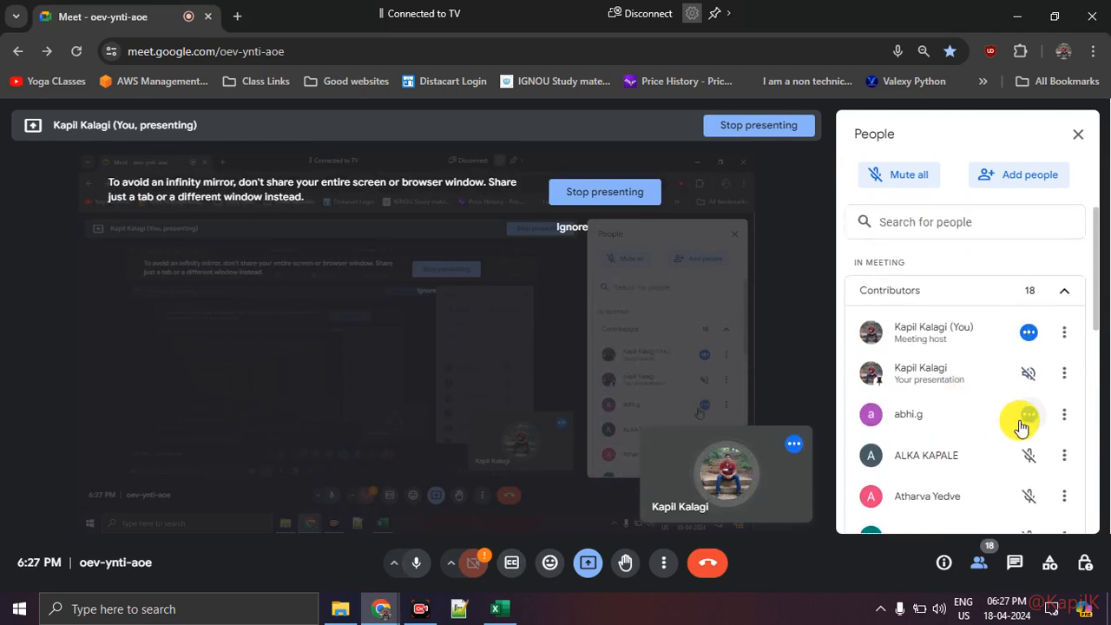
click(1027, 416)
click(662, 374)
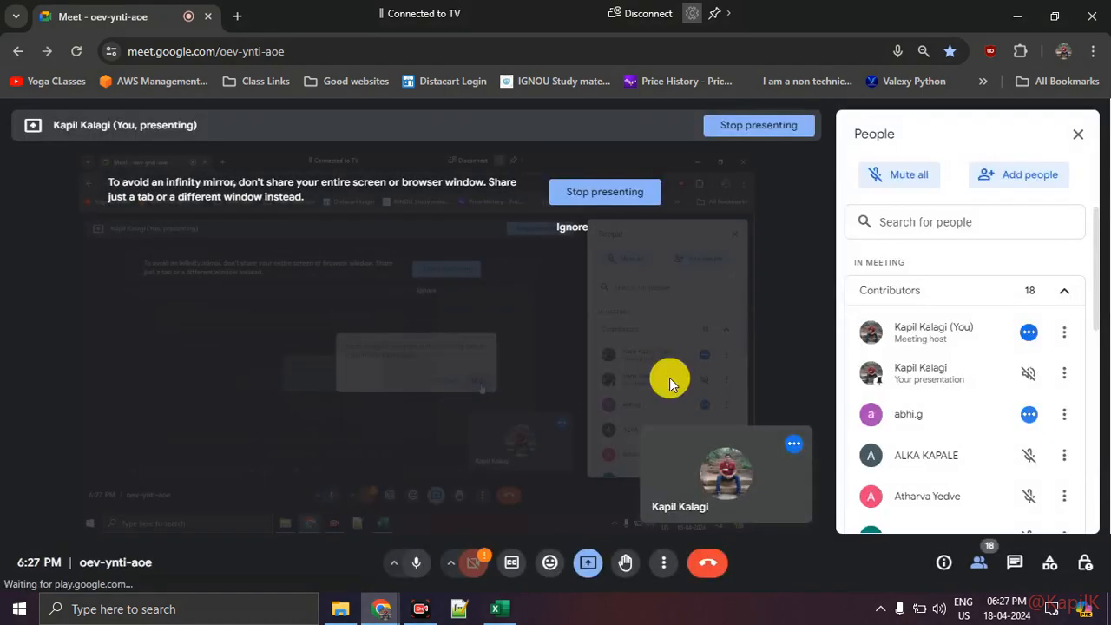
Switch back to the Excel workbook and examine the Grade entries in rows 2 to 8, ending on row 7
key(alt+Tab)
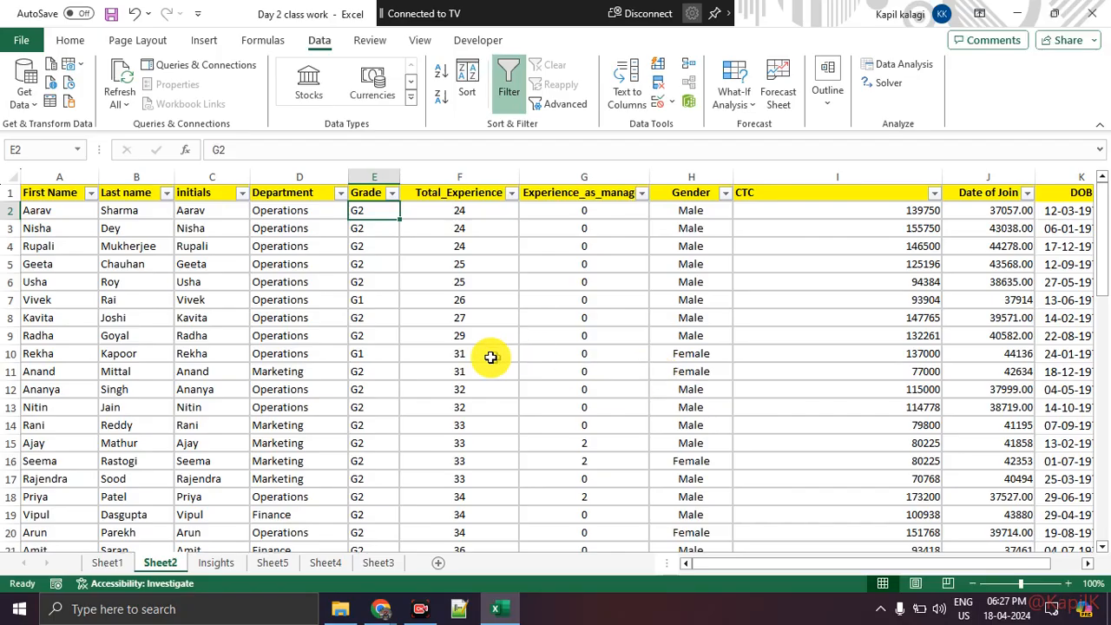
click(378, 269)
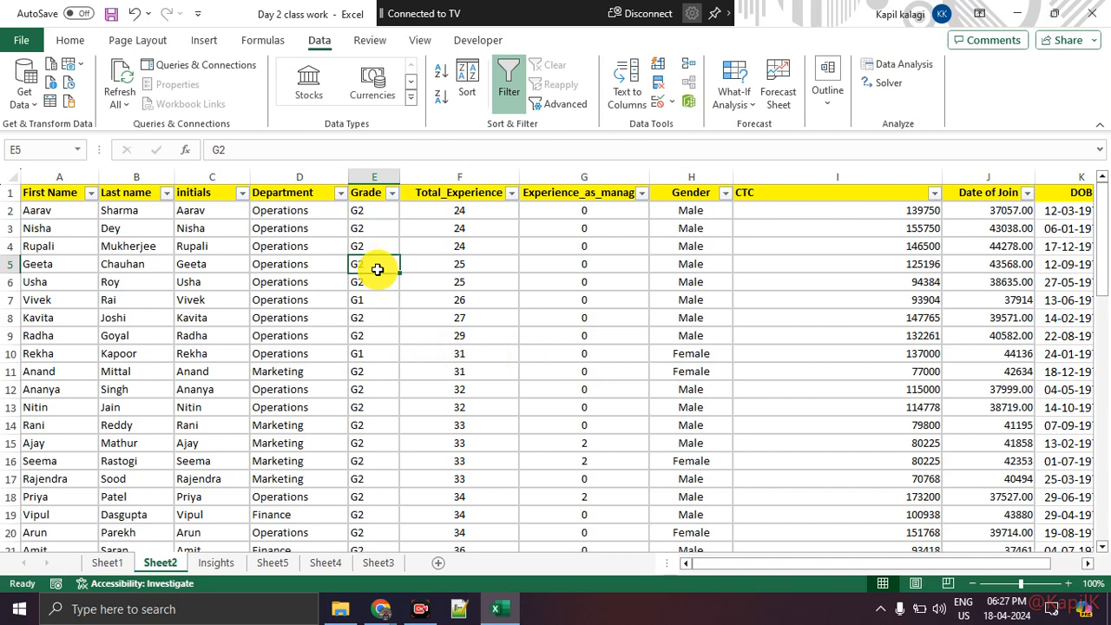
click(368, 296)
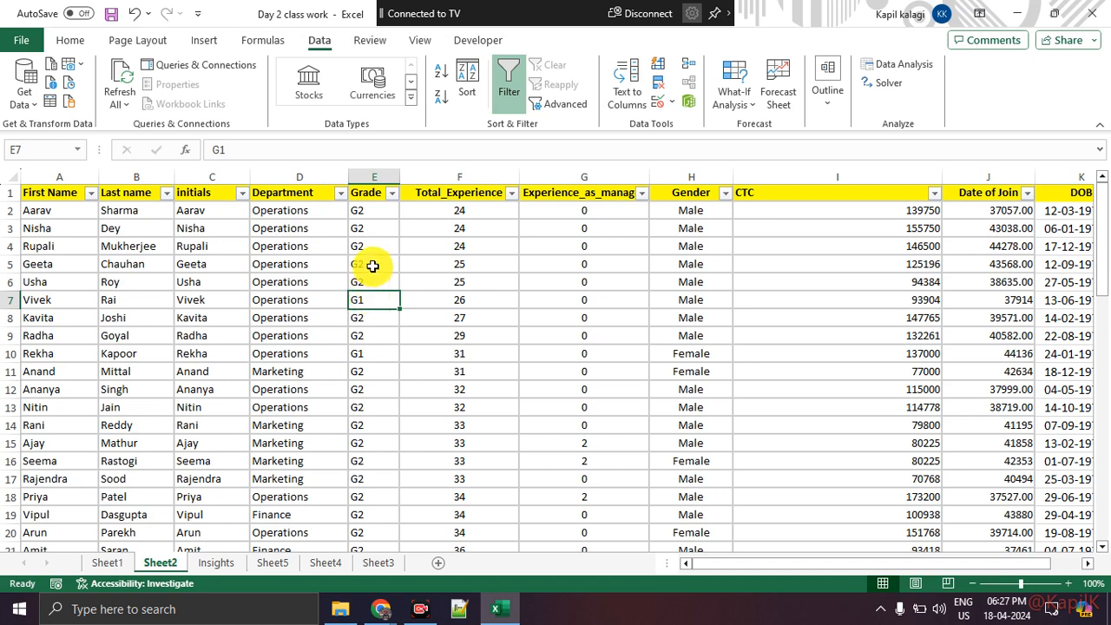
drag(366, 217, 360, 318)
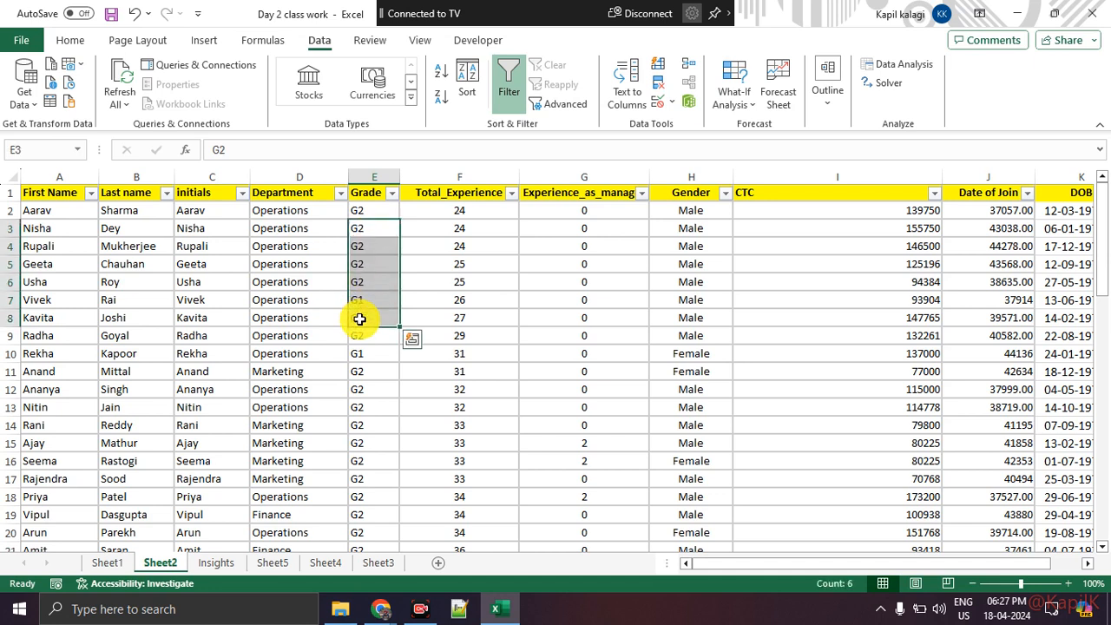
click(371, 299)
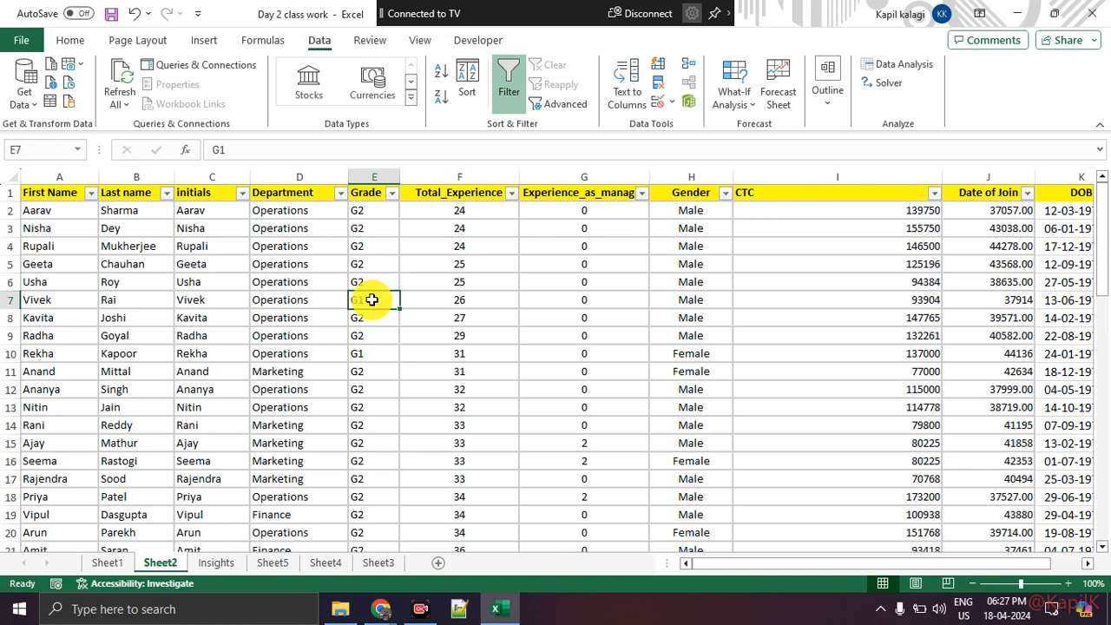
Examine the Total_Experience column down to row 32 and return to the first record
key(Right)
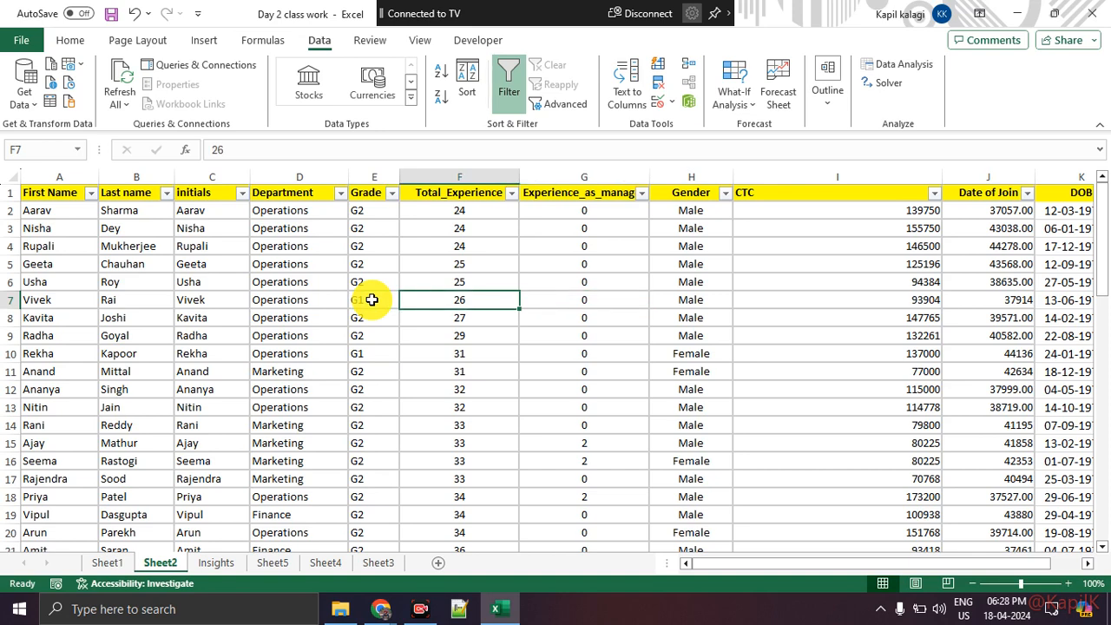
key(Down)
key(Down)
key(Down)
key(Down)
key(Down)
key(Down)
key(Down)
key(Down)
key(Down)
key(Down)
key(Down)
key(Down)
key(Down)
key(Down)
key(Down)
key(Down)
key(Down)
key(Down)
key(Down)
key(Down)
key(Down)
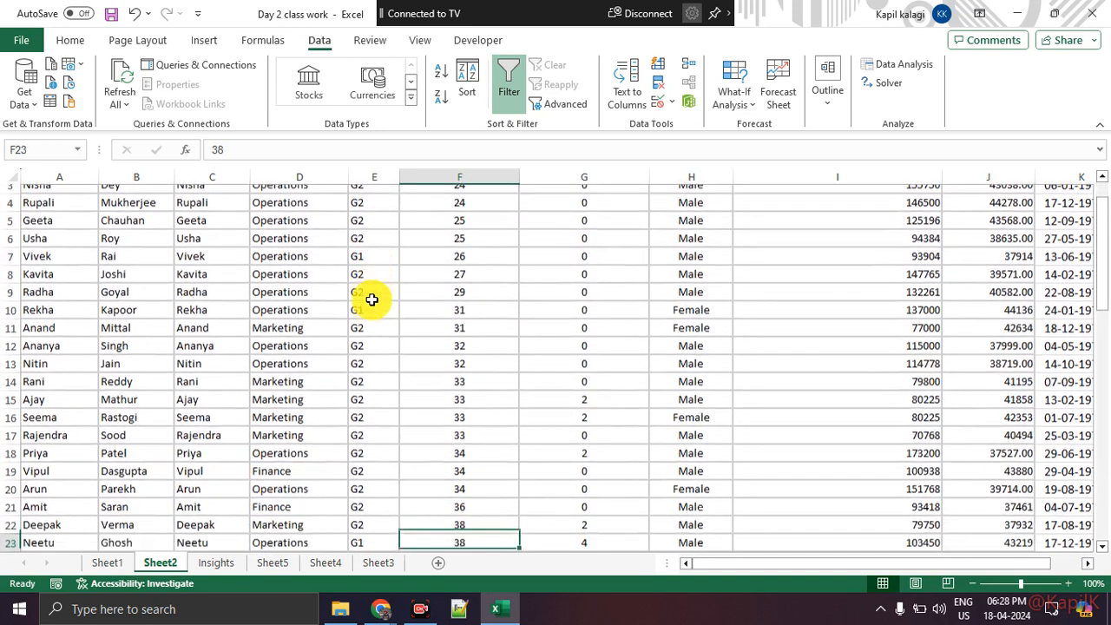
key(Down)
key(Down)
key(Down)
key(Down)
key(Down)
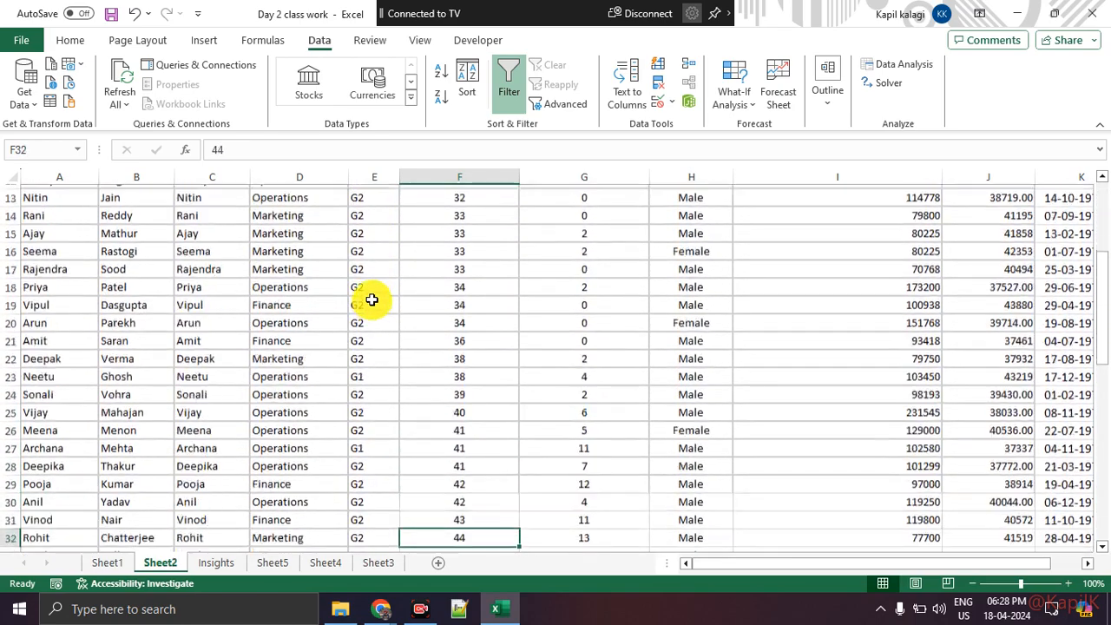
key(Up)
key(Up)
key(Up)
key(Up)
key(Up)
key(Up)
key(Up)
key(Up)
key(Up)
key(Up)
key(Up)
key(Up)
key(Up)
key(Up)
key(Up)
key(Up)
key(Up)
key(Up)
key(Up)
key(Up)
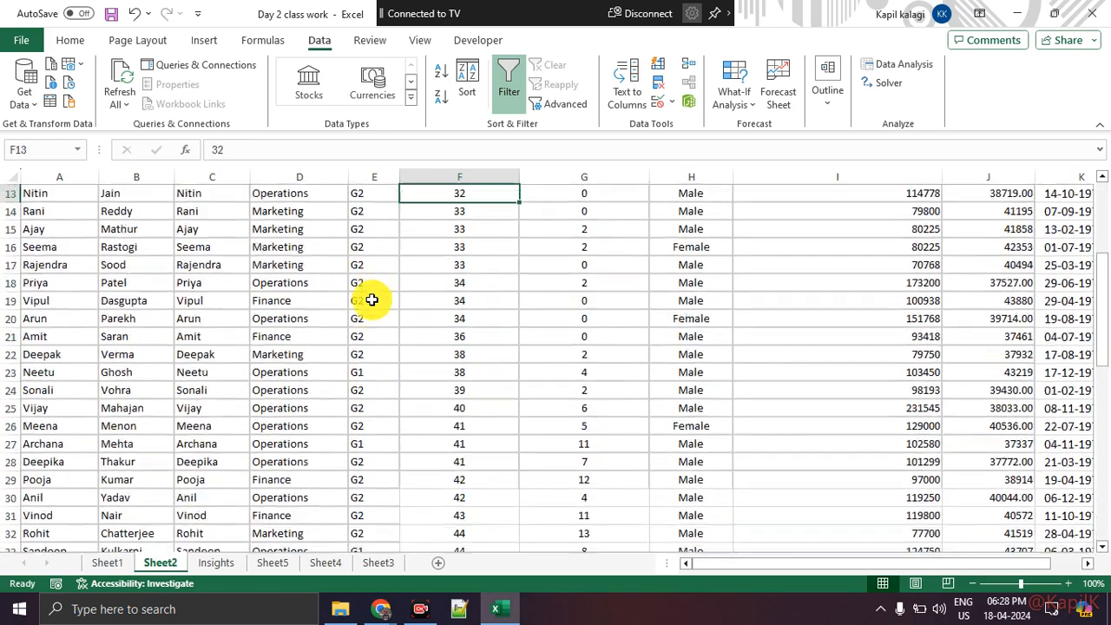
key(Down)
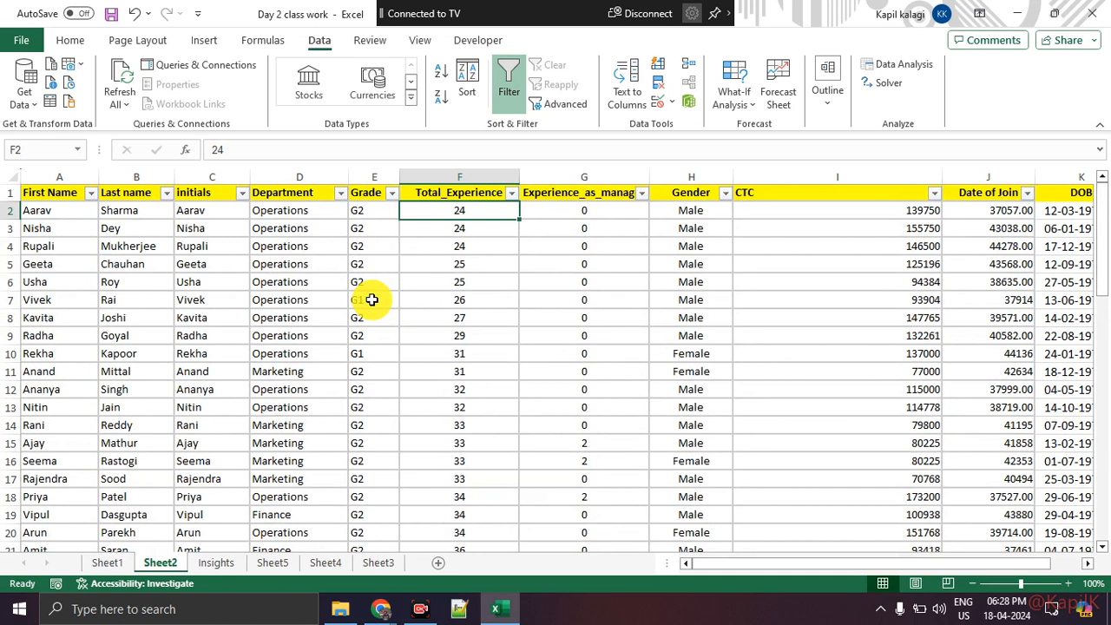
Compare the first Total_Experience entries with the last ones in rows 48 to 51, returning to row 3
click(480, 240)
drag(490, 224, 437, 340)
click(484, 234)
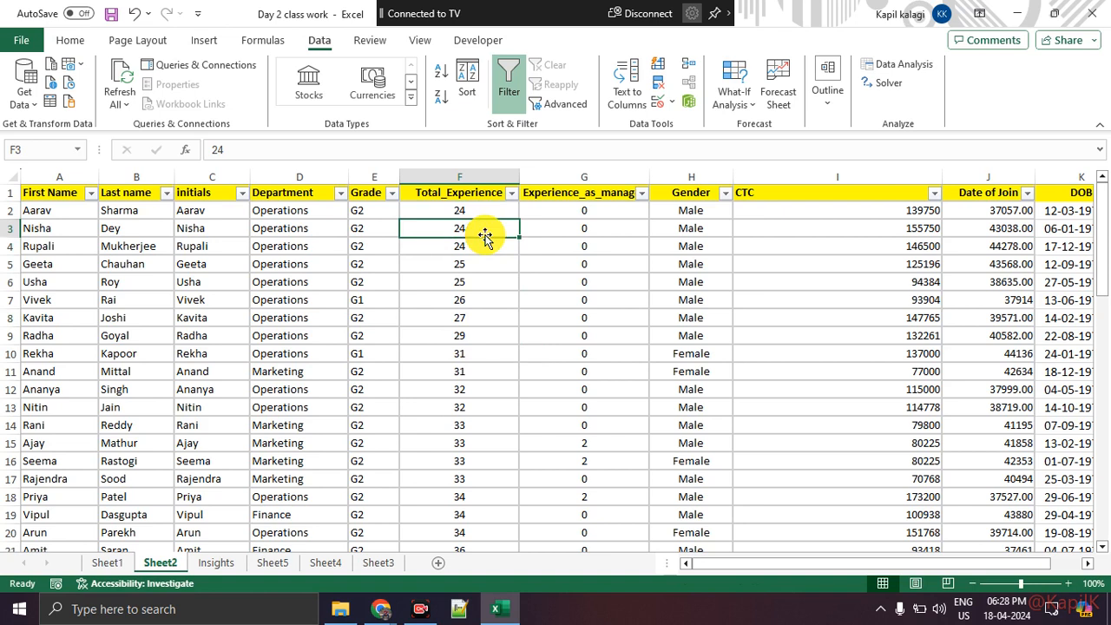
click(492, 209)
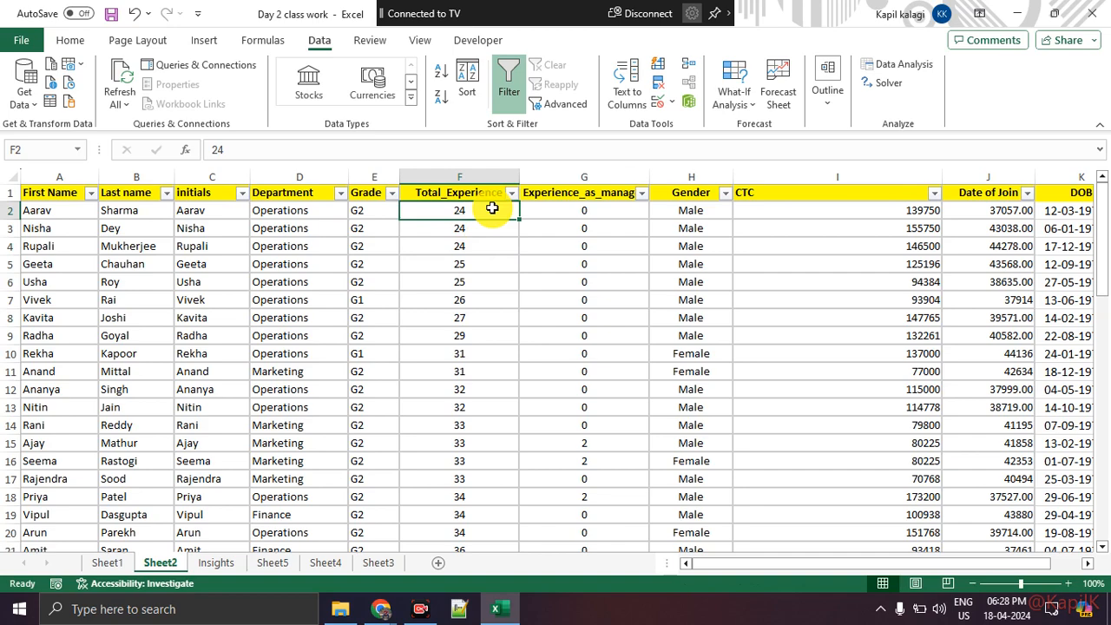
scroll(490, 249, down, 7)
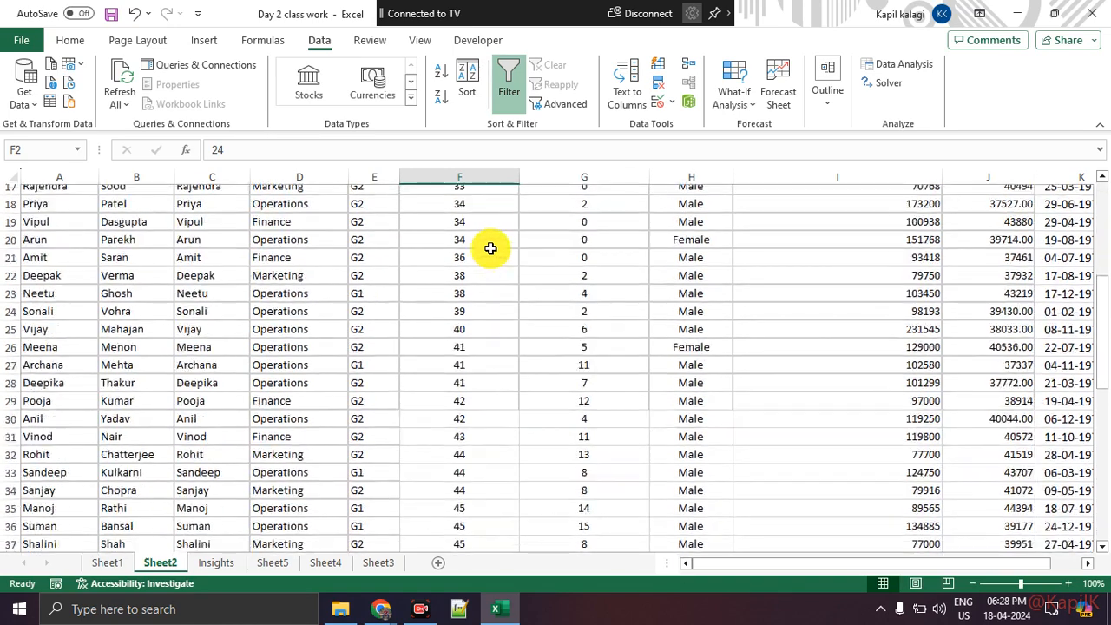
scroll(490, 249, down, 2)
scroll(491, 248, down, 4)
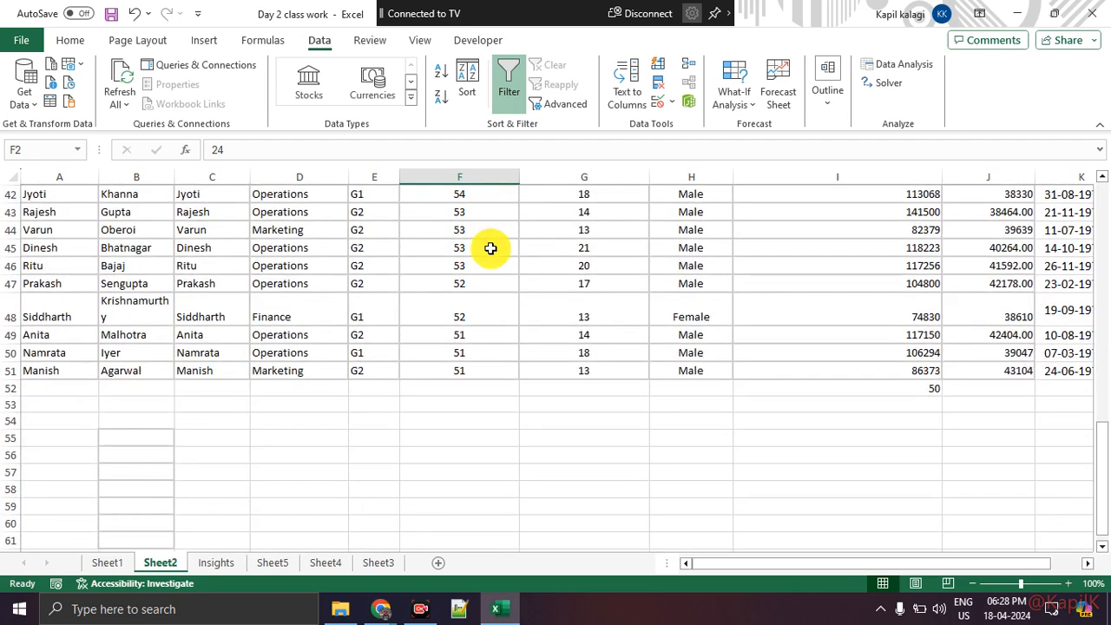
click(471, 334)
click(478, 315)
click(478, 335)
click(479, 361)
click(478, 372)
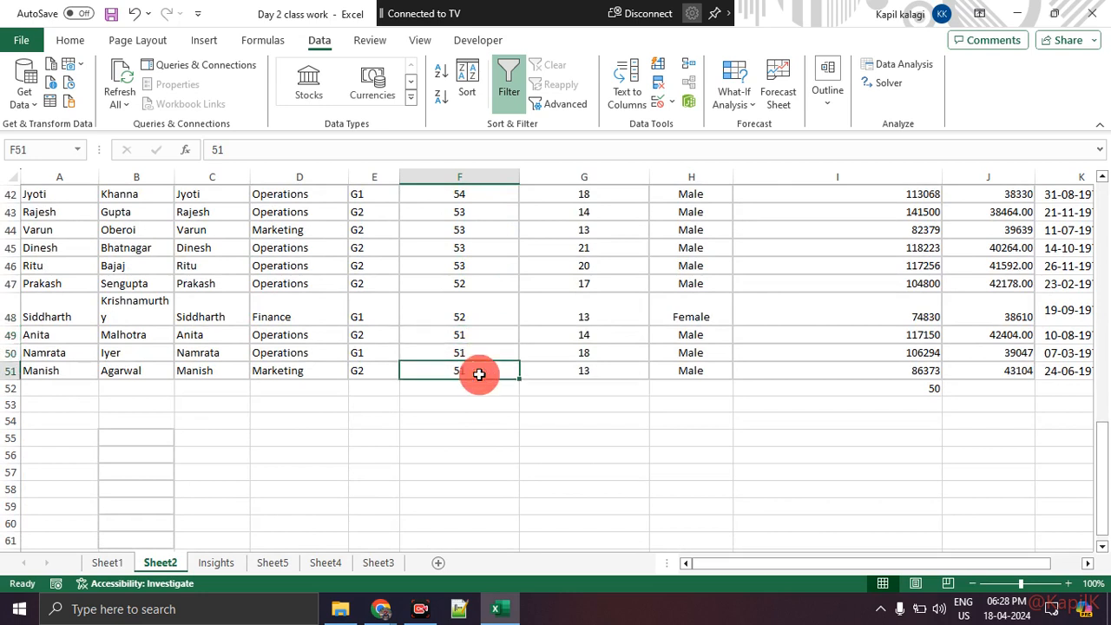
drag(488, 323, 478, 376)
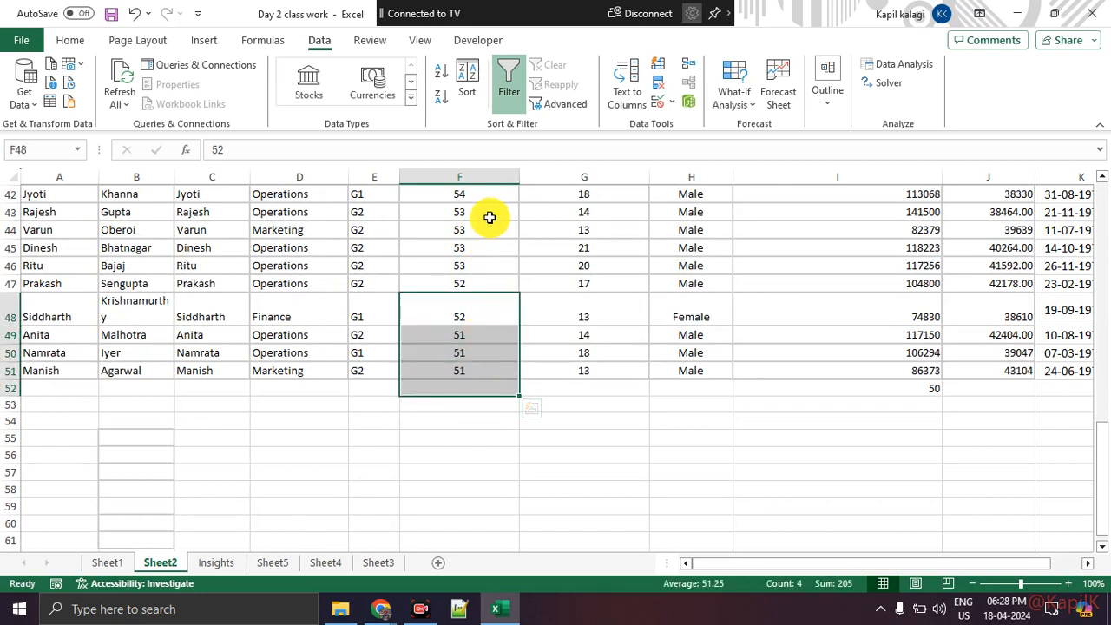
scroll(473, 258, up, 7)
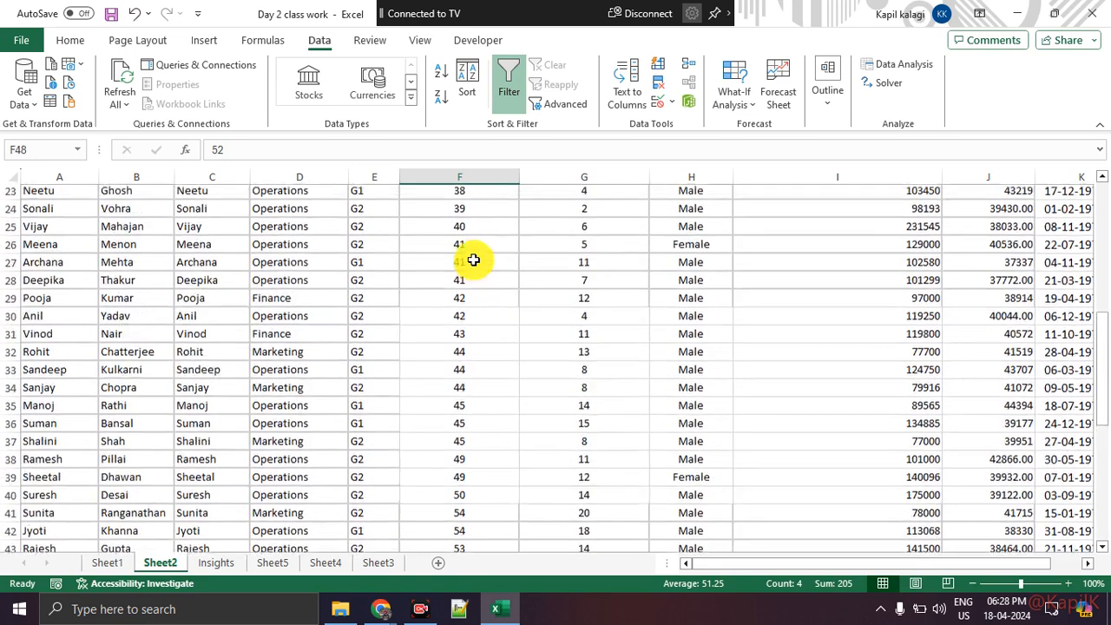
scroll(473, 259, up, 7)
drag(478, 225, 477, 339)
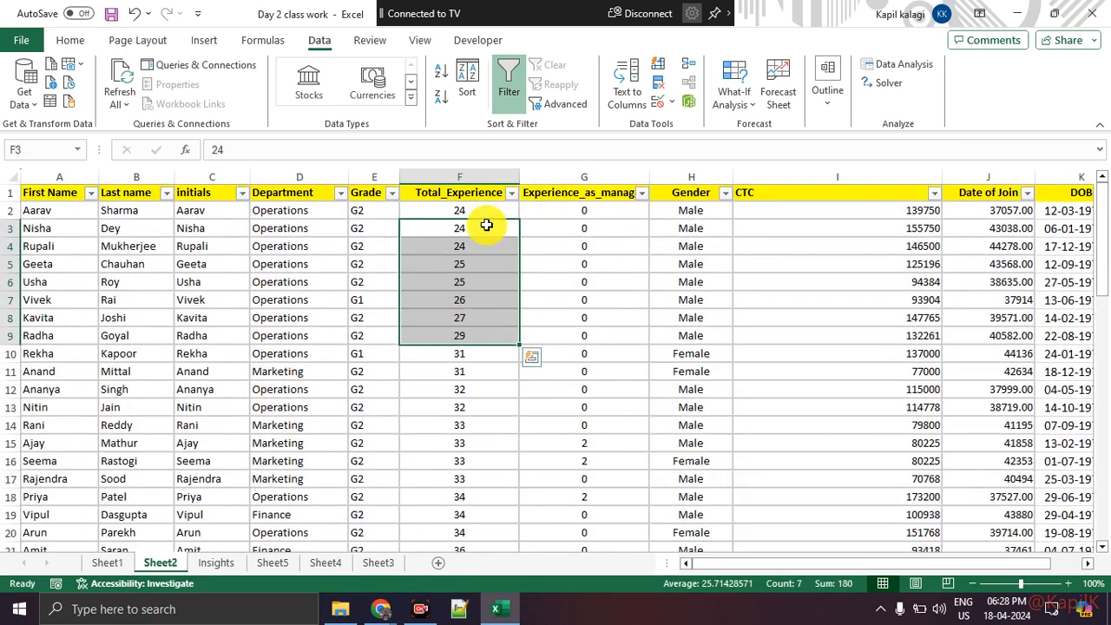
click(486, 225)
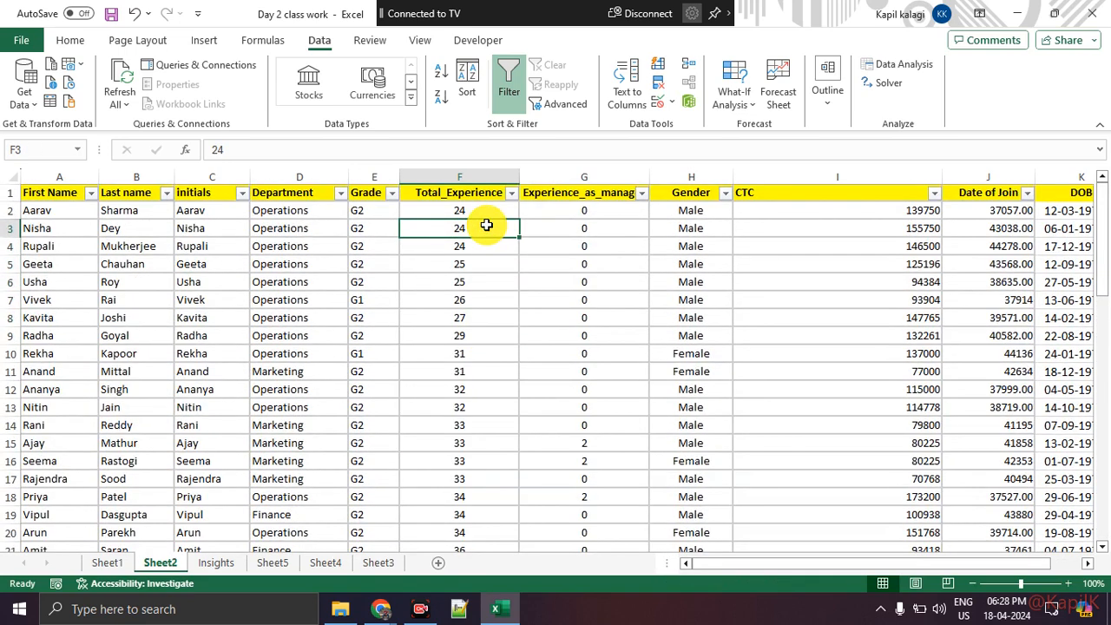
Examine the first few manager experience entries in rows 2 to 7
click(601, 228)
click(599, 212)
click(597, 247)
click(590, 302)
click(597, 272)
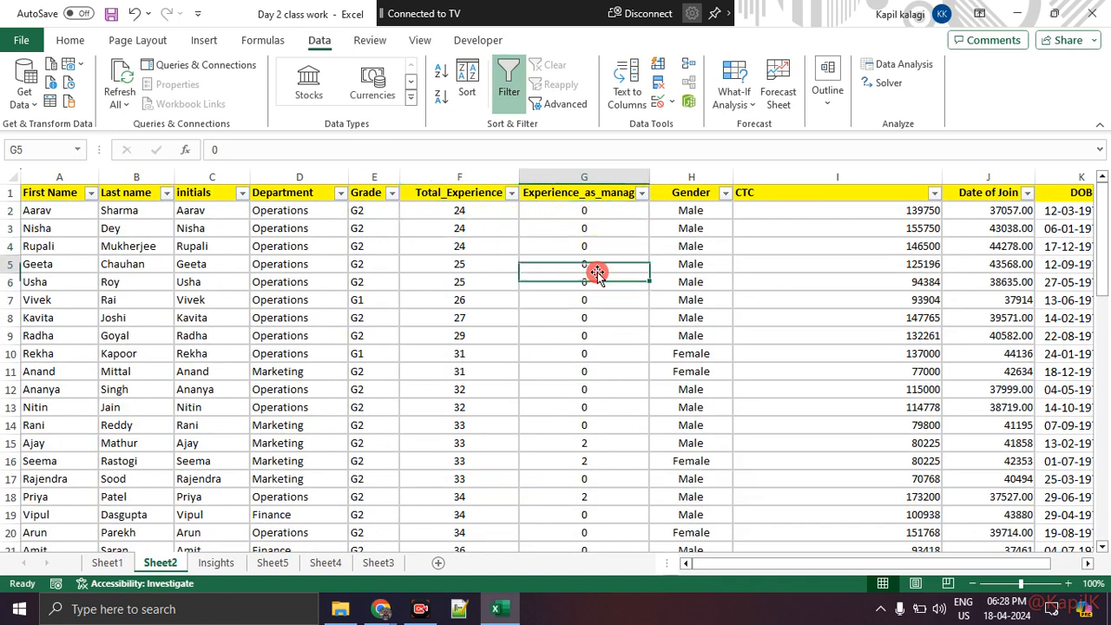
Examine the Experience_as_manager column from row 3 down to row 51 and return to the first record
click(604, 230)
scroll(606, 255, down, 1)
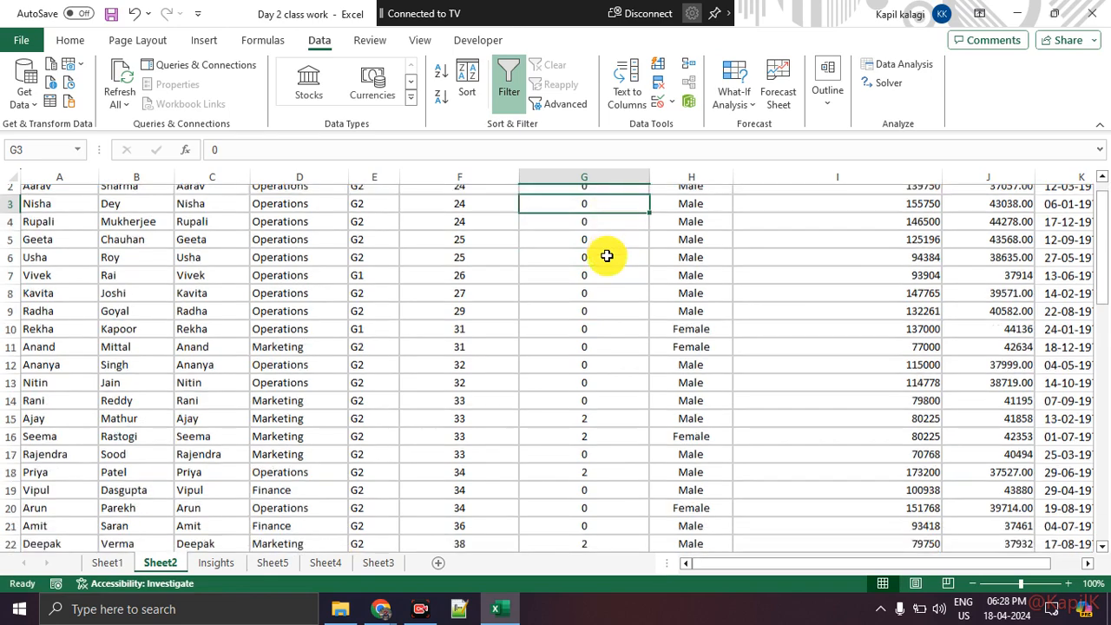
scroll(606, 255, down, 11)
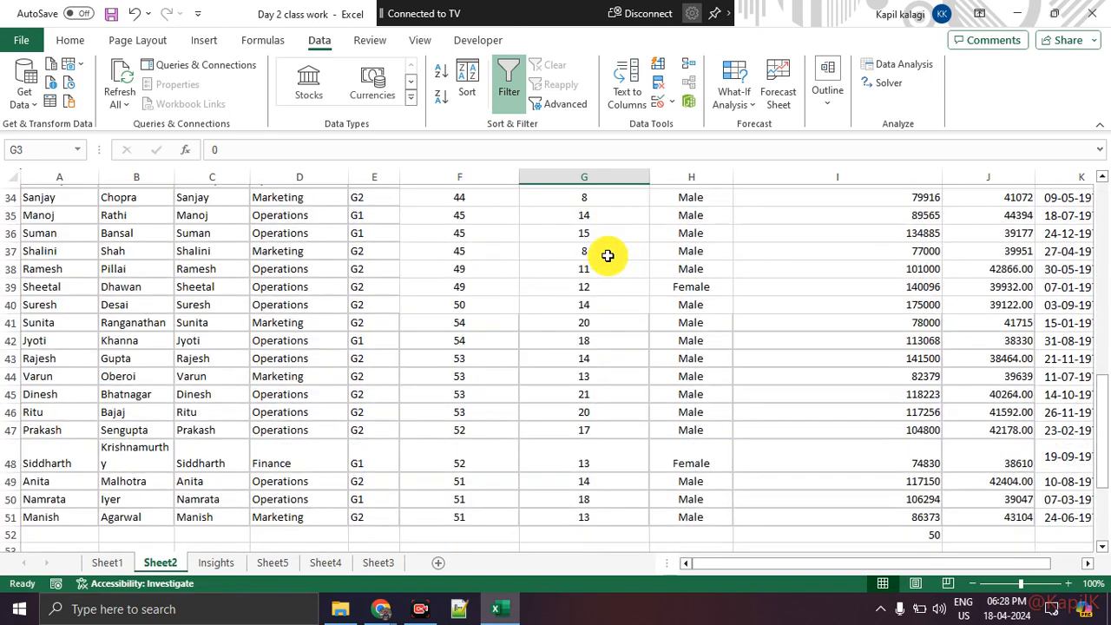
scroll(608, 255, down, 1)
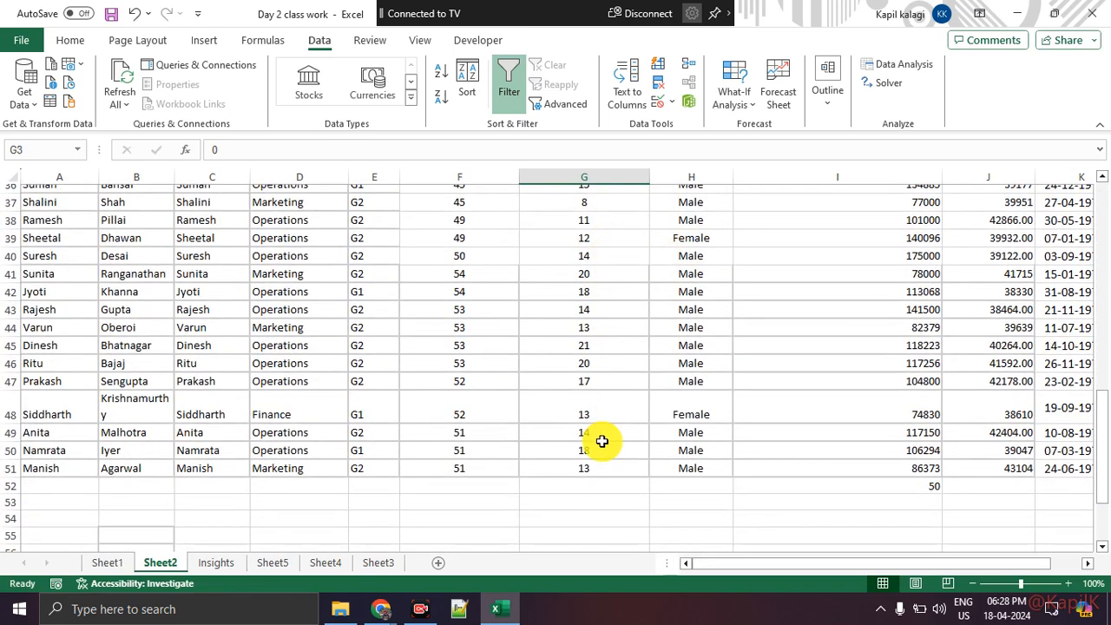
drag(598, 276, 596, 465)
scroll(617, 303, up, 2)
scroll(603, 298, up, 2)
click(609, 329)
scroll(610, 330, up, 3)
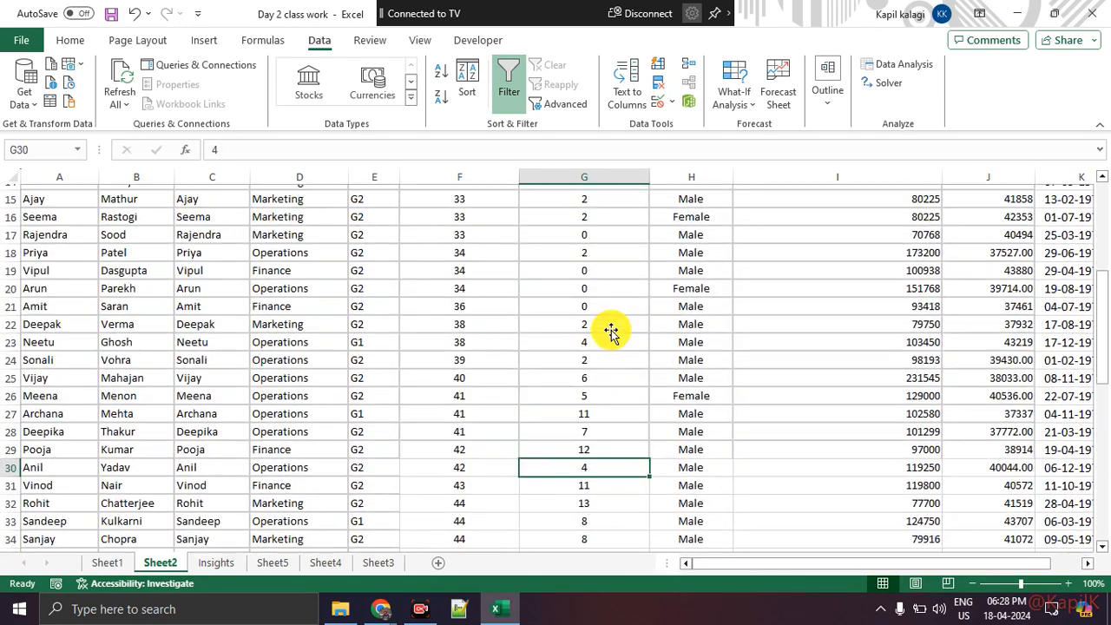
scroll(610, 330, up, 5)
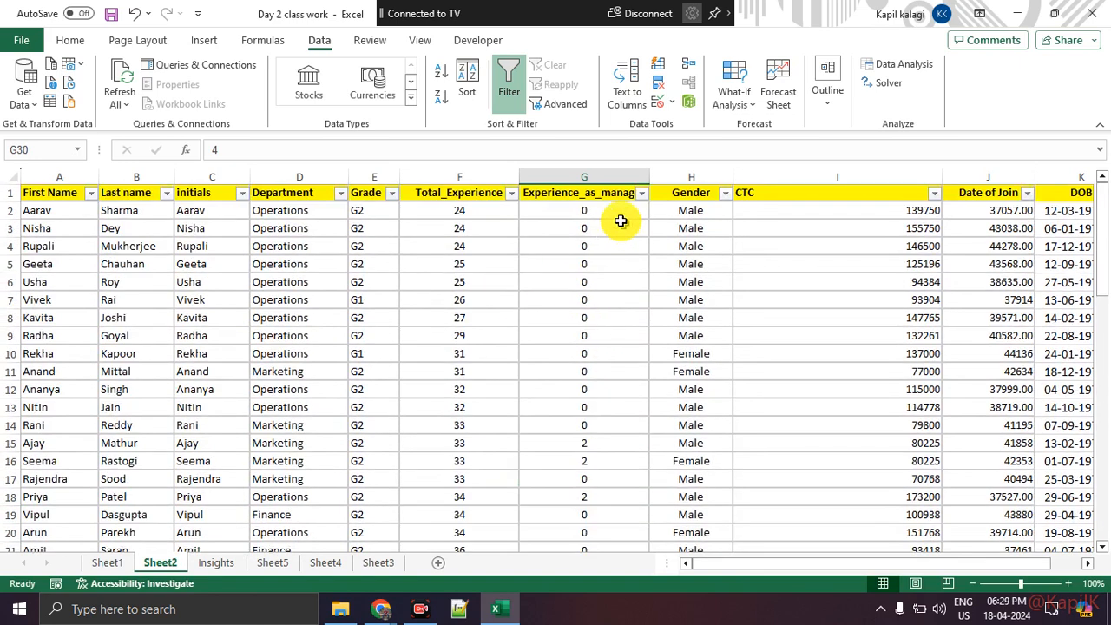
Widen the Total_Experience column slightly and compare its first entries with the manager experience beside them
drag(519, 174, 525, 173)
drag(470, 214, 482, 330)
click(597, 279)
click(463, 261)
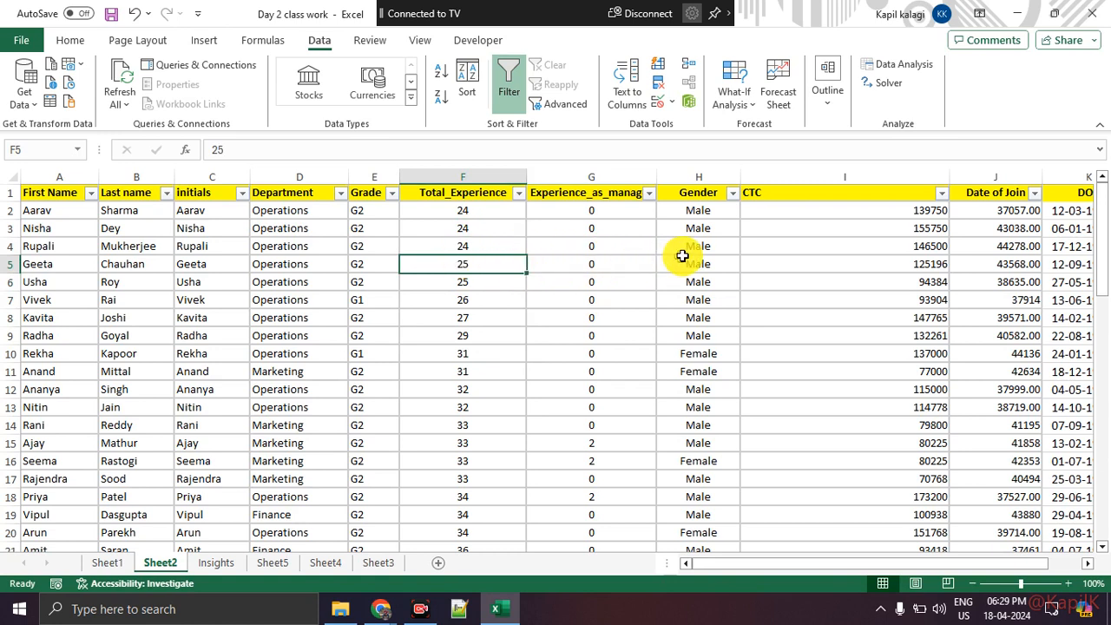
Examine the first Gender entries and the CTC column down to its last rows, returning to the first record
drag(699, 227, 703, 300)
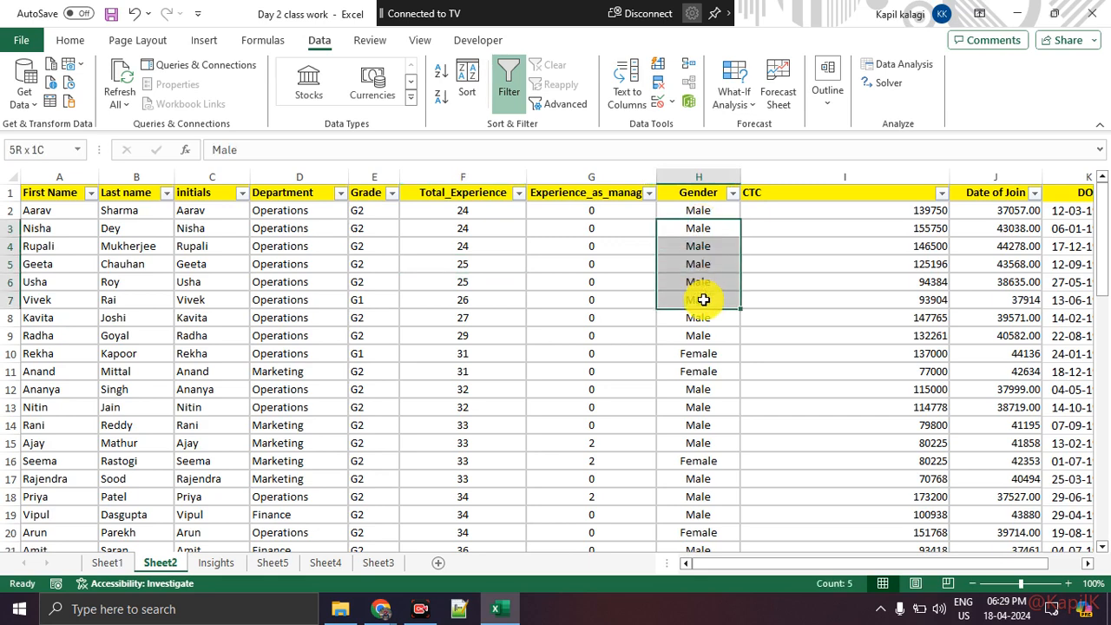
click(712, 353)
click(841, 336)
drag(885, 560, 937, 560)
drag(793, 231, 795, 478)
scroll(802, 382, down, 4)
scroll(803, 382, down, 10)
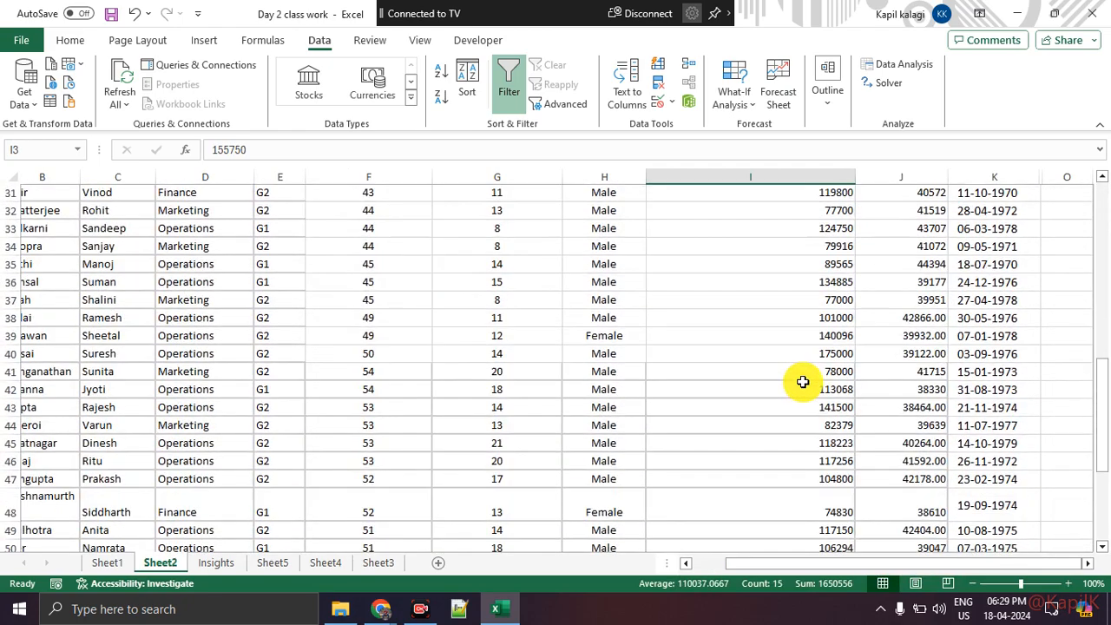
scroll(802, 382, up, 13)
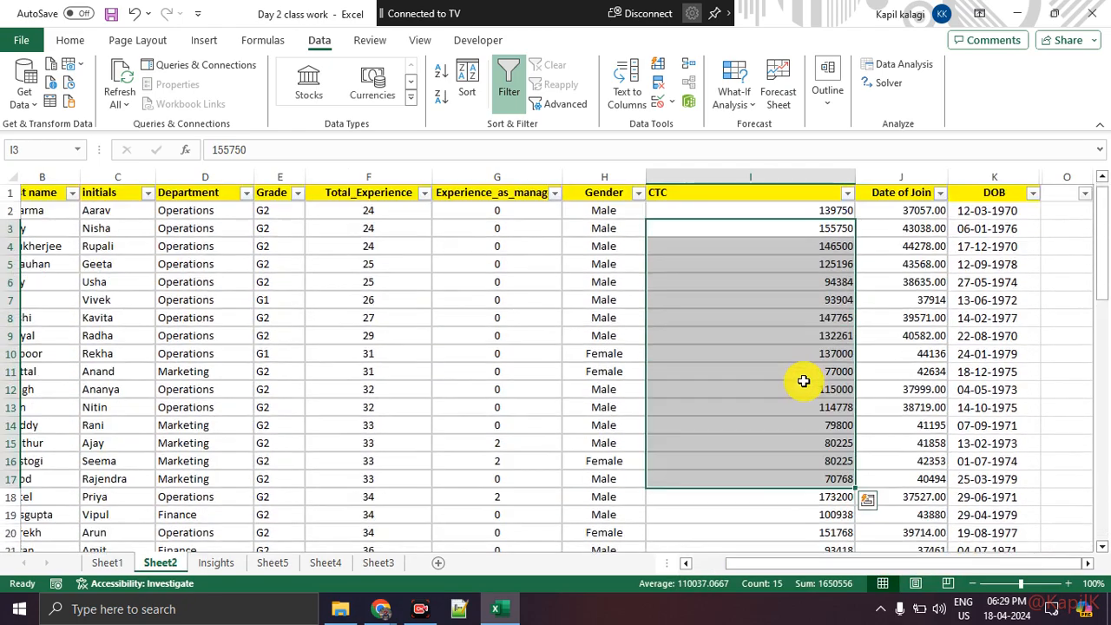
Examine individual CTC amounts in rows 2 to 12 and further down the column, ending on row 9
click(771, 297)
click(777, 261)
click(778, 230)
click(779, 213)
click(781, 268)
click(781, 302)
click(776, 383)
scroll(777, 382, down, 7)
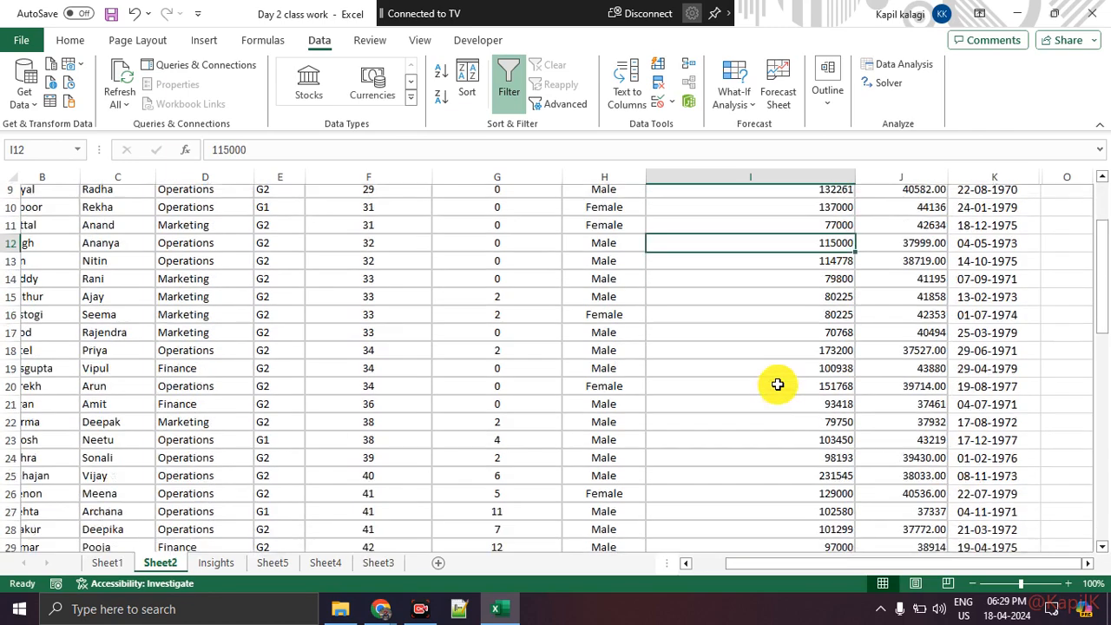
scroll(778, 382, down, 4)
scroll(775, 385, up, 11)
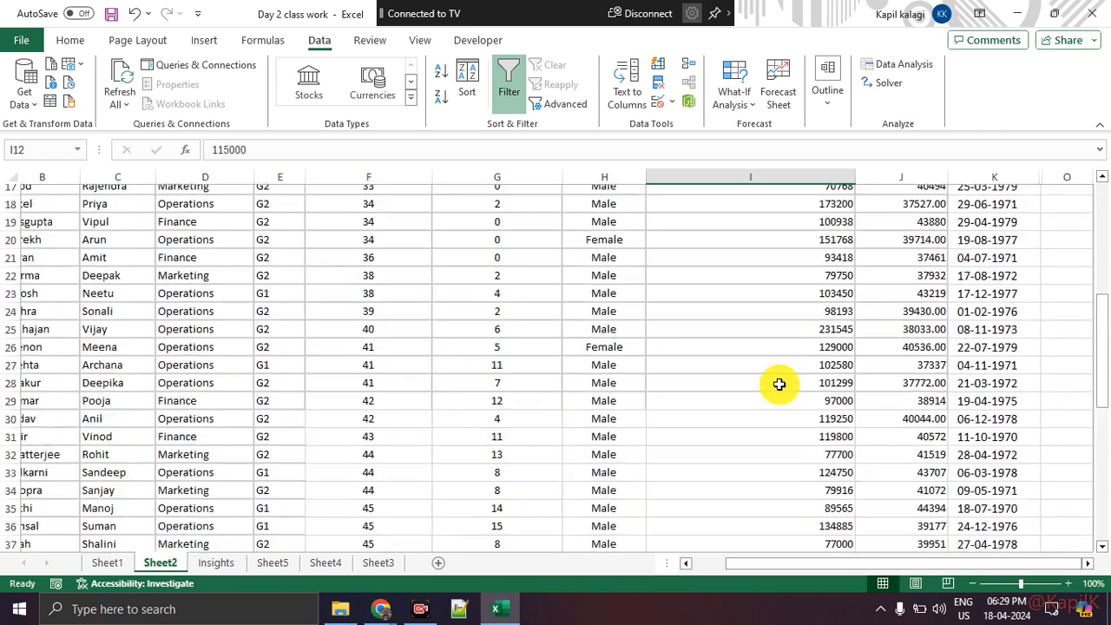
drag(758, 215, 786, 404)
click(791, 330)
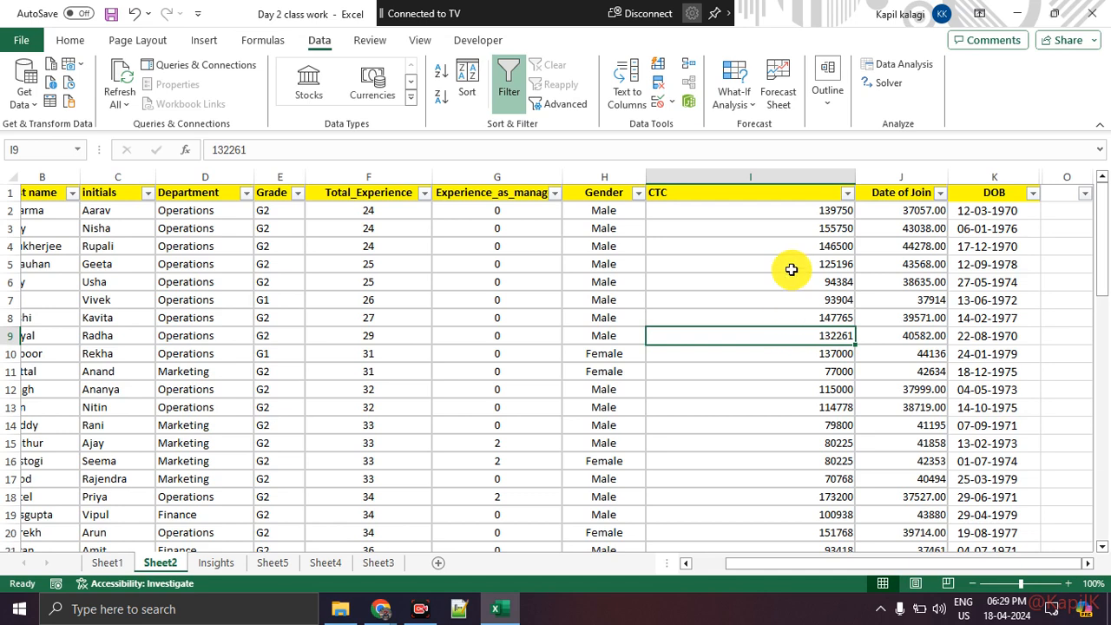
Examine the Date of Join entries in rows 2 to 13, cancelling any accidental move of the cells
drag(914, 229, 914, 414)
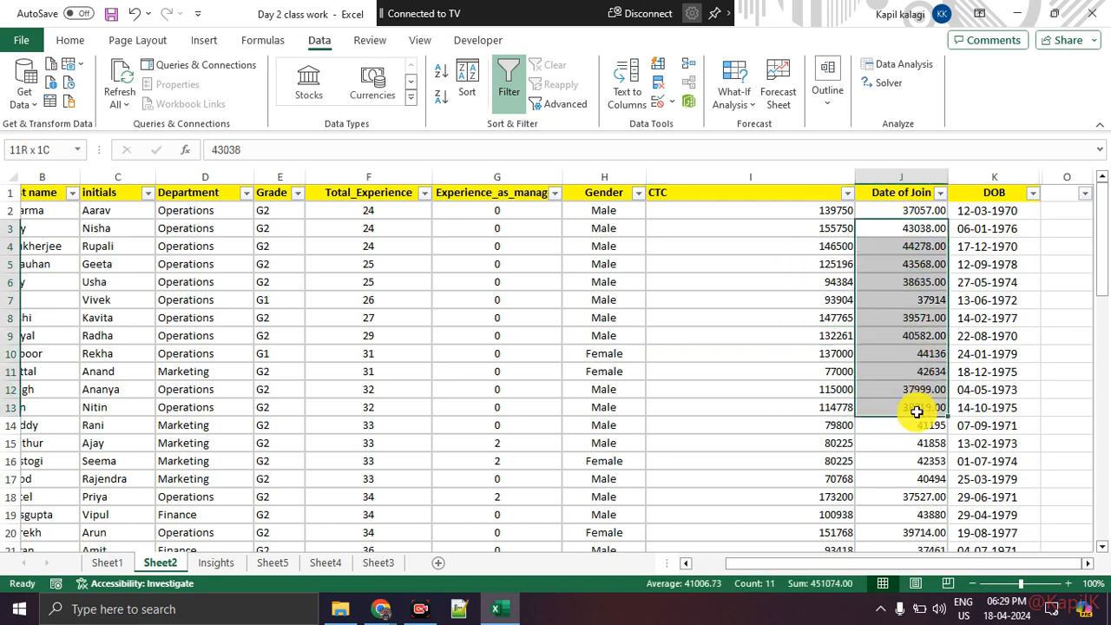
drag(914, 224, 914, 207)
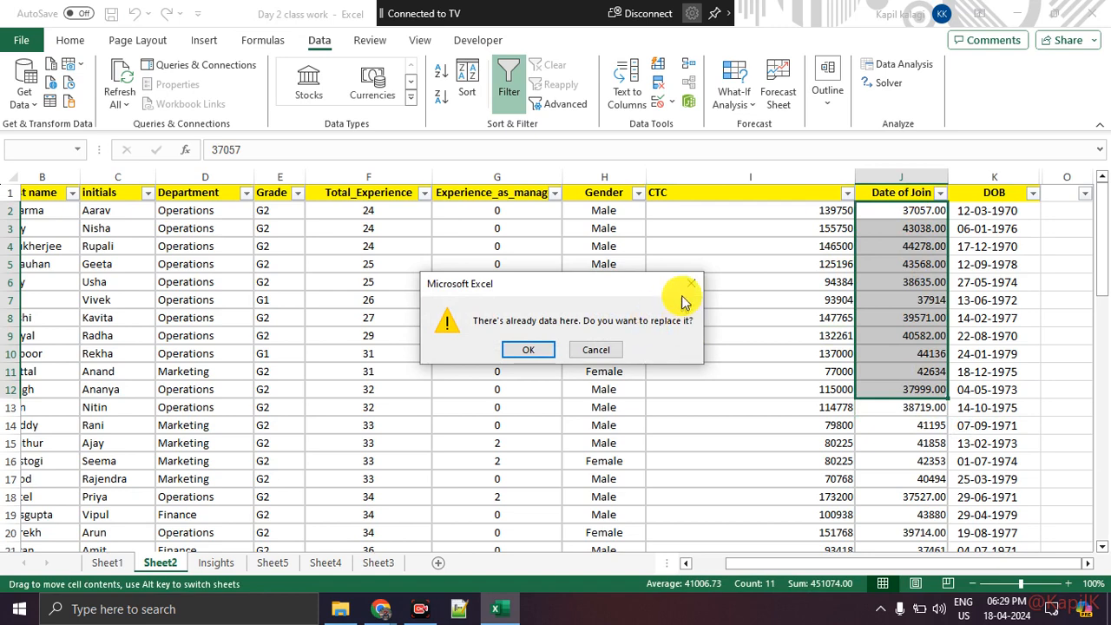
click(687, 286)
click(910, 316)
drag(919, 211, 895, 411)
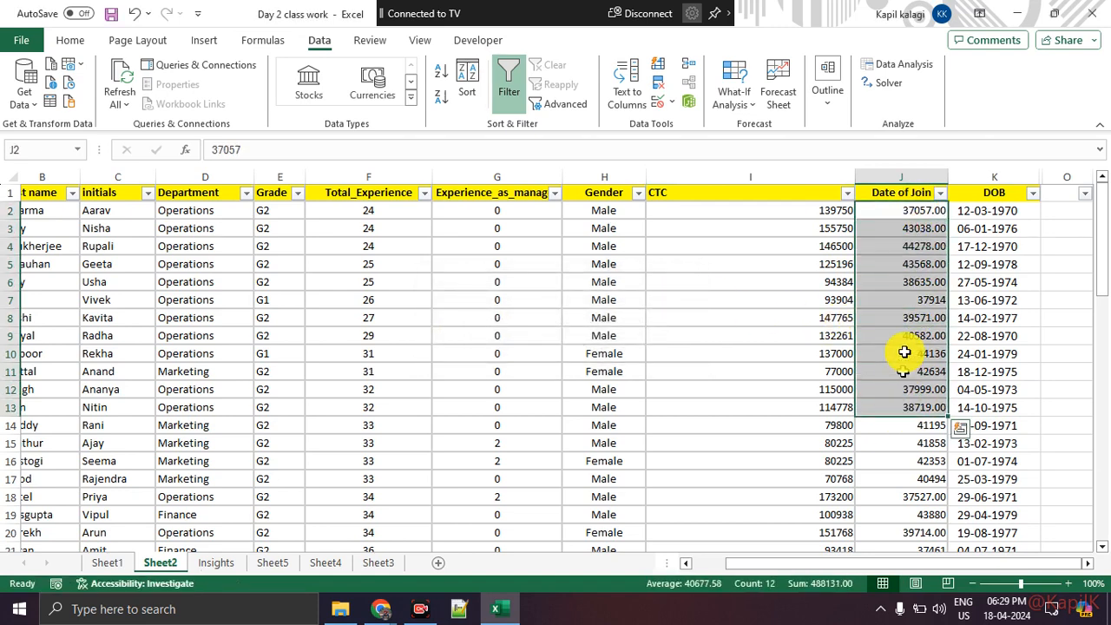
Narrow the CTC column and widen the Date of Join column
click(906, 331)
drag(854, 177, 755, 178)
mouse_move(849, 177)
mouse_down()
mouse_move(896, 177)
mouse_move(870, 156)
mouse_move(664, 404)
mouse_move(917, 533)
mouse_move(890, 201)
mouse_up()
Magnify the screen, mark the Date of Join header and its number entries in red, and leave the markup view
key(ctrl+1)
click(921, 255)
mouse_move(653, 92)
mouse_down()
mouse_move(794, 148)
mouse_move(684, 75)
mouse_move(672, 86)
mouse_up()
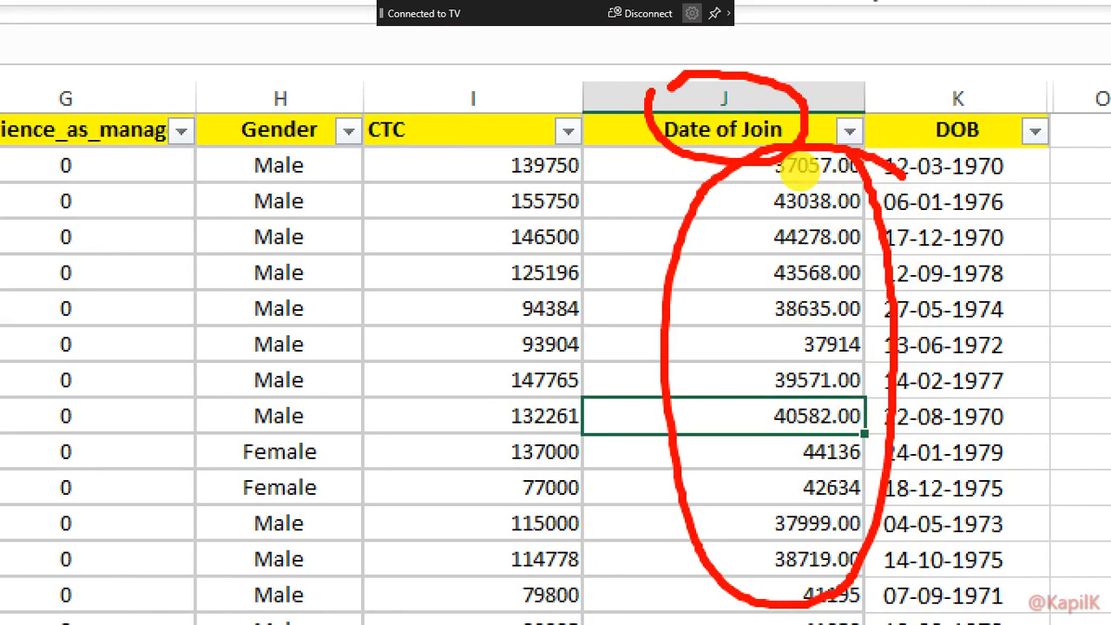
drag(660, 279, 755, 287)
drag(763, 440, 815, 423)
drag(784, 485, 826, 461)
click(776, 252)
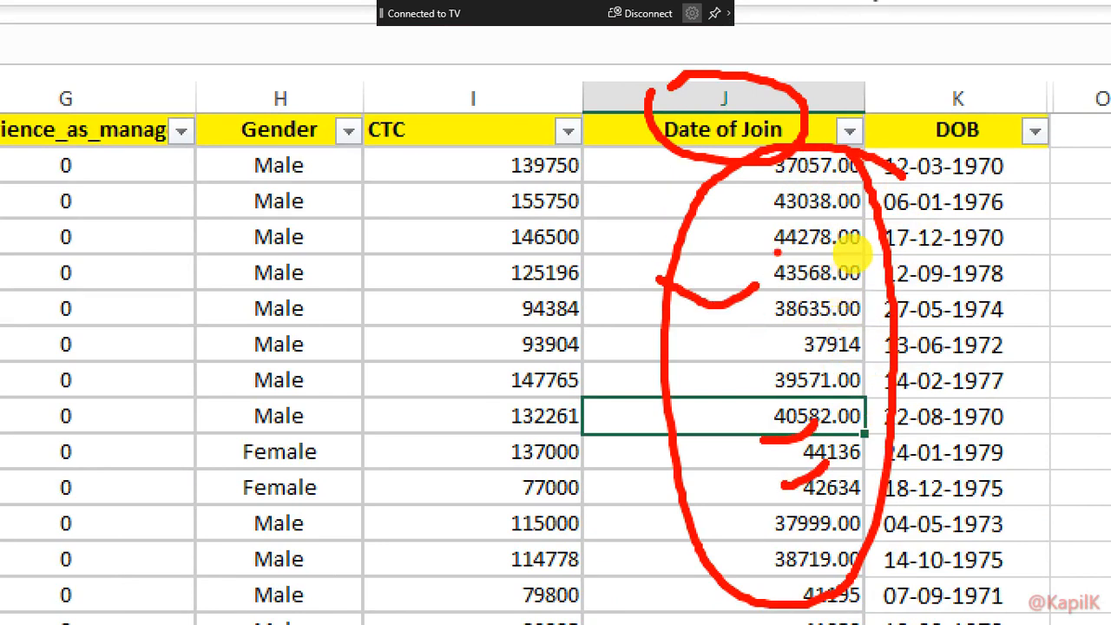
key(Escape)
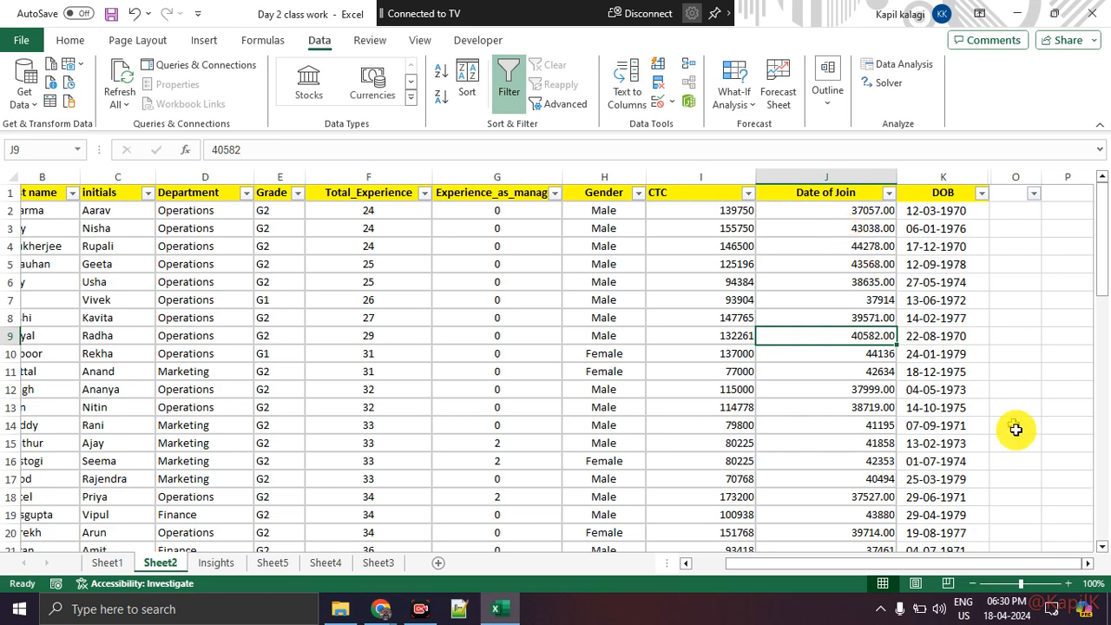
Enlarge the sheet to 120% and examine the Date of Join entries down to row 14
click(1075, 583)
click(1076, 582)
scroll(969, 447, up, 1)
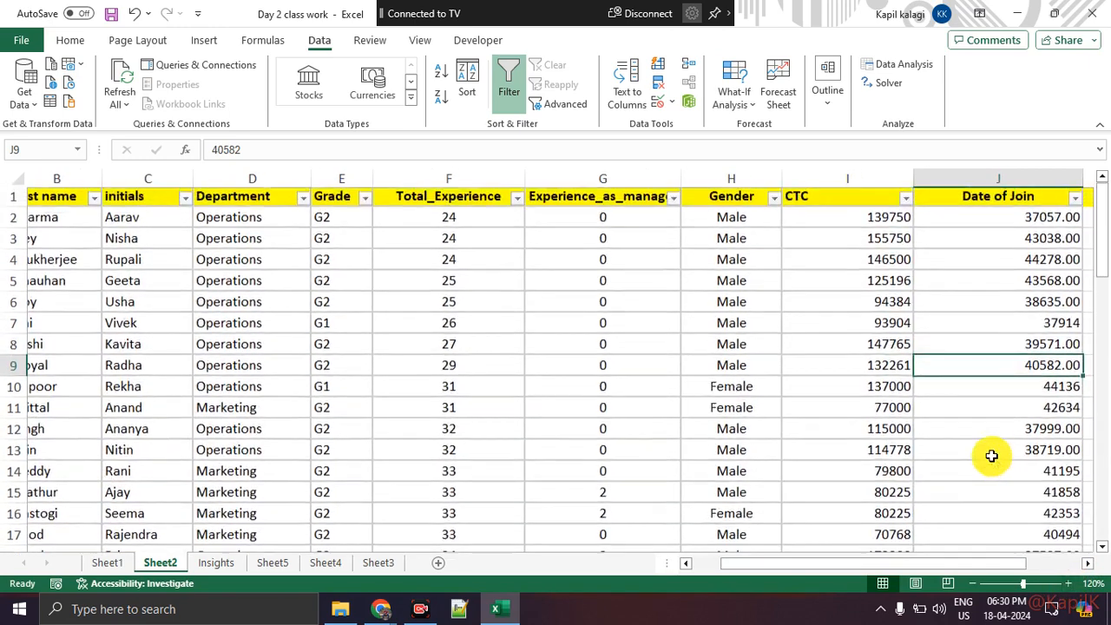
drag(870, 565, 931, 565)
drag(868, 260, 845, 469)
click(837, 307)
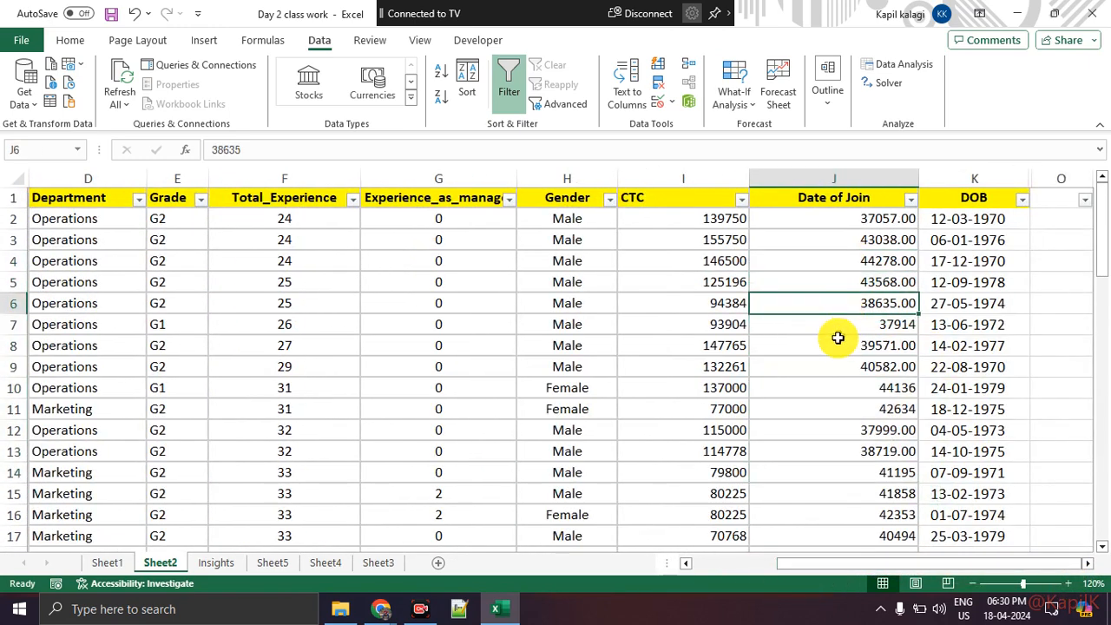
click(839, 349)
click(838, 410)
click(856, 469)
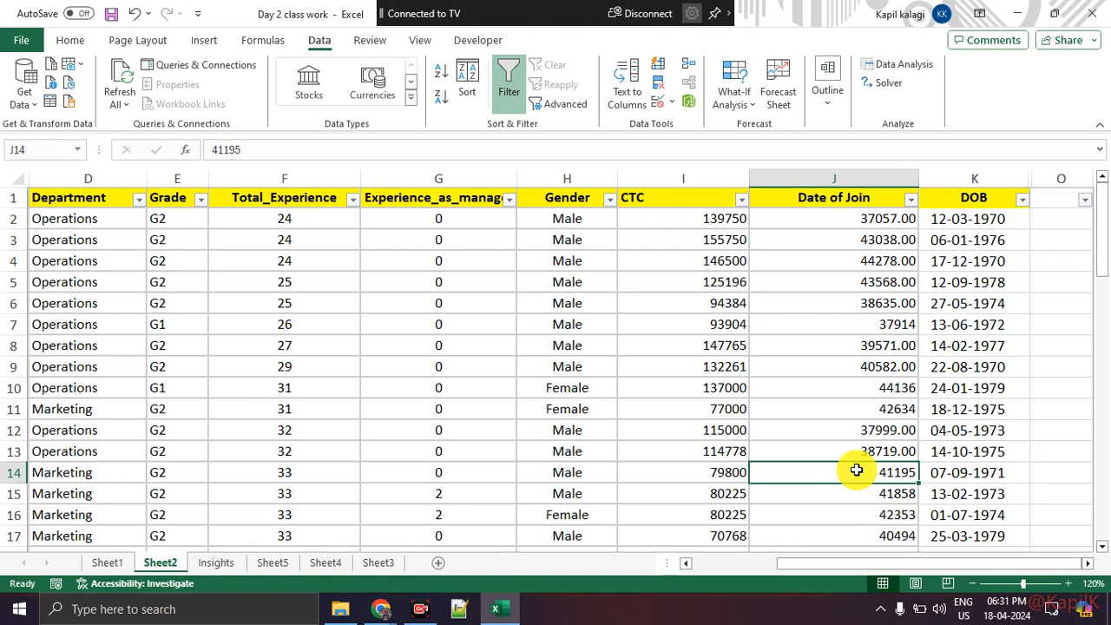
Step through the Date of Join entries up to row 2 and back down the column, ending on row 12
key(Left)
key(Right)
key(Left)
key(Right)
key(Up)
key(Up)
key(Up)
key(Up)
key(Up)
key(Up)
key(Up)
key(Up)
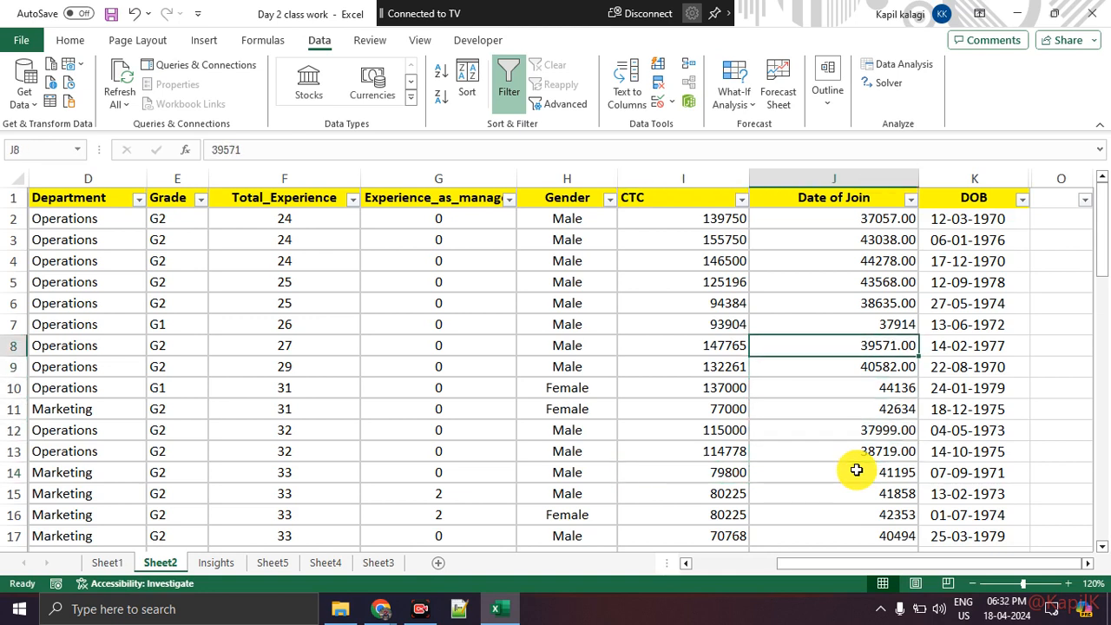
key(Up)
key(Up)
key(Up)
key(Up)
key(Down)
key(Down)
key(Down)
key(Down)
key(Down)
key(Down)
key(Down)
key(Down)
key(Down)
key(Down)
key(Down)
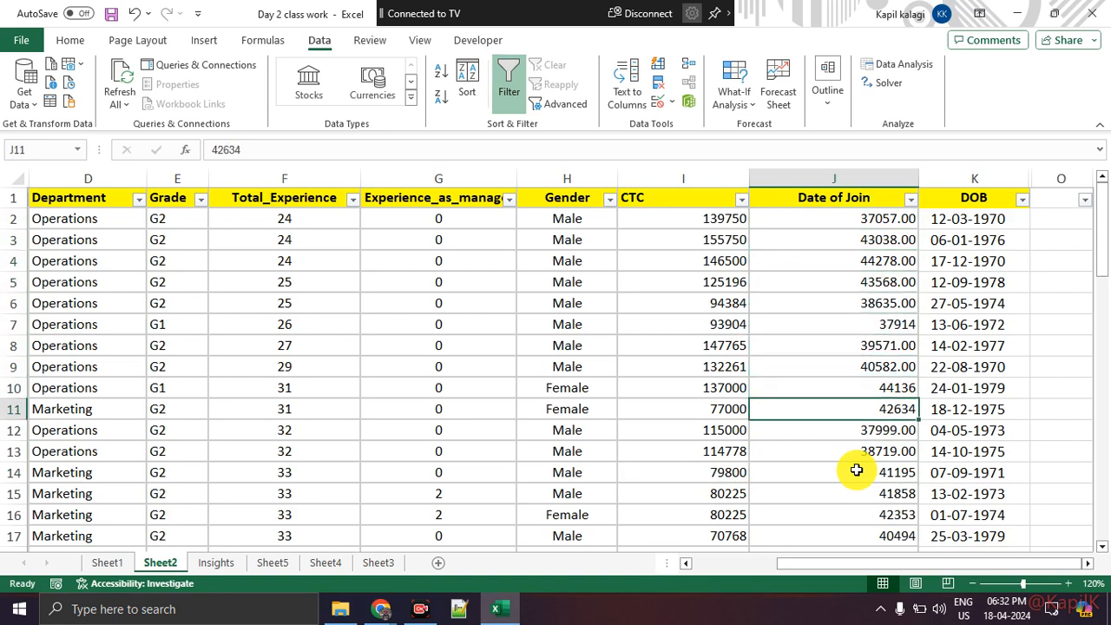
key(Down)
key(Down)
key(Down)
key(Down)
key(Down)
key(Up)
key(Up)
key(Up)
key(Up)
key(Up)
key(Up)
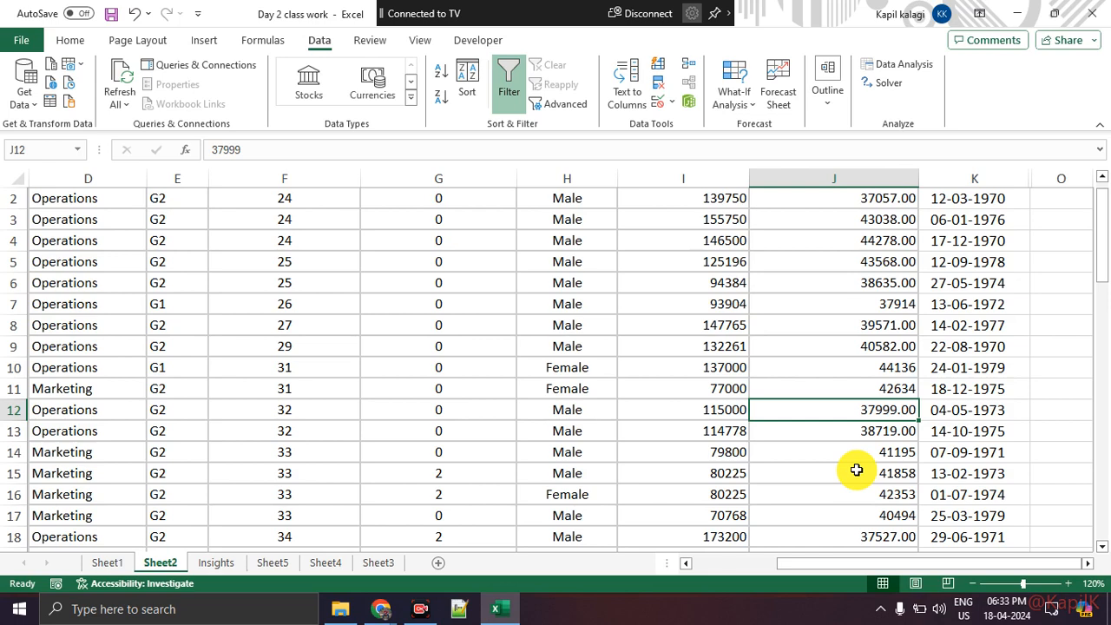
scroll(857, 469, up, 1)
scroll(857, 470, down, 1)
scroll(856, 470, up, 1)
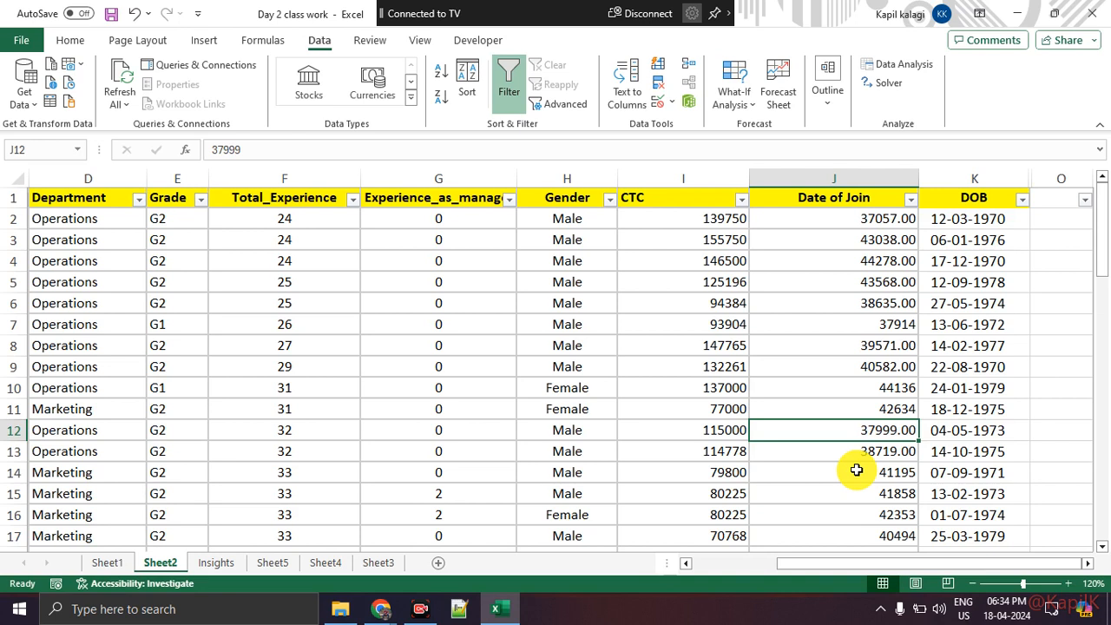
Review the fields of the row 12 record from DOB back to First Name
key(Right)
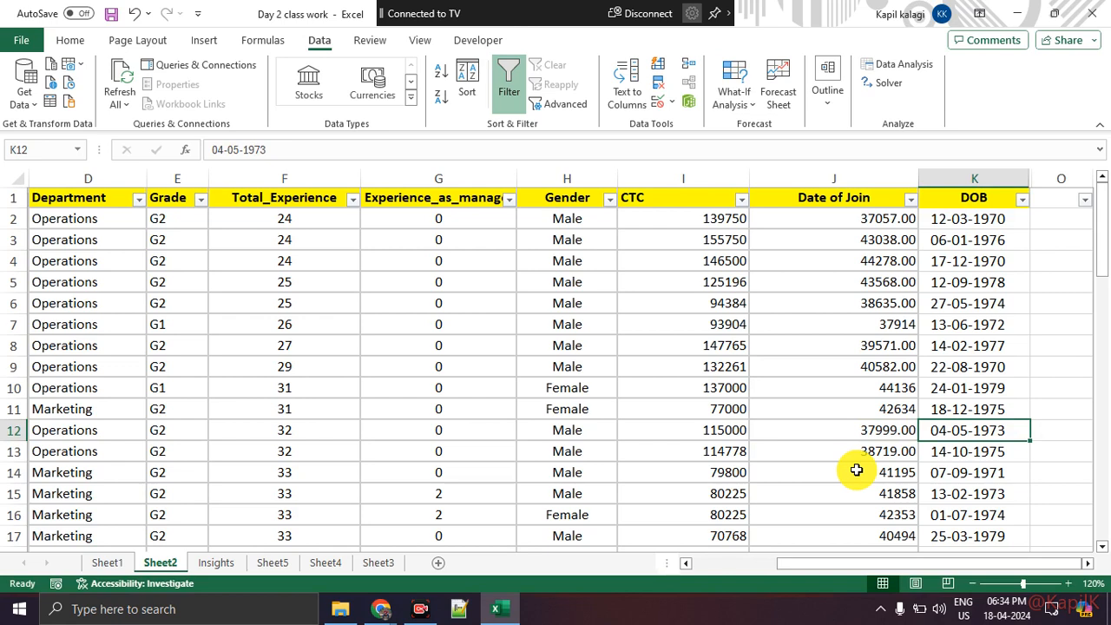
key(Left)
key(Left)
key(Left)
key(Left)
key(Left)
key(Left)
key(Left)
key(Left)
key(Left)
key(Left)
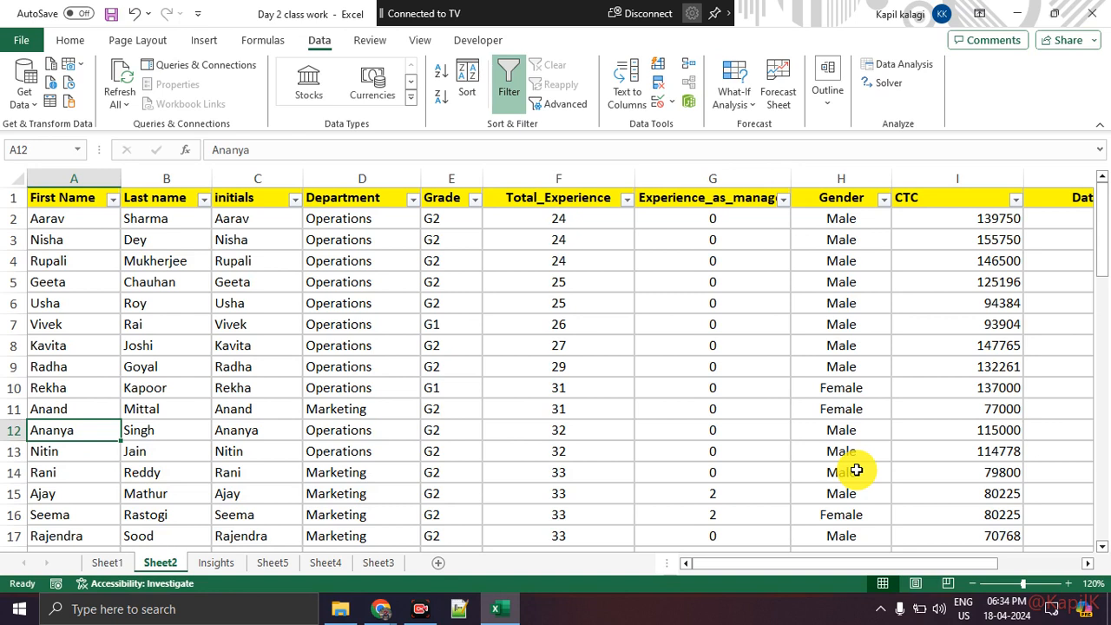
Review the row 12 record from First Name across to Date of Join
key(Right)
key(Right)
key(Right)
key(Right)
key(Right)
key(Right)
key(Right)
key(Right)
key(Right)
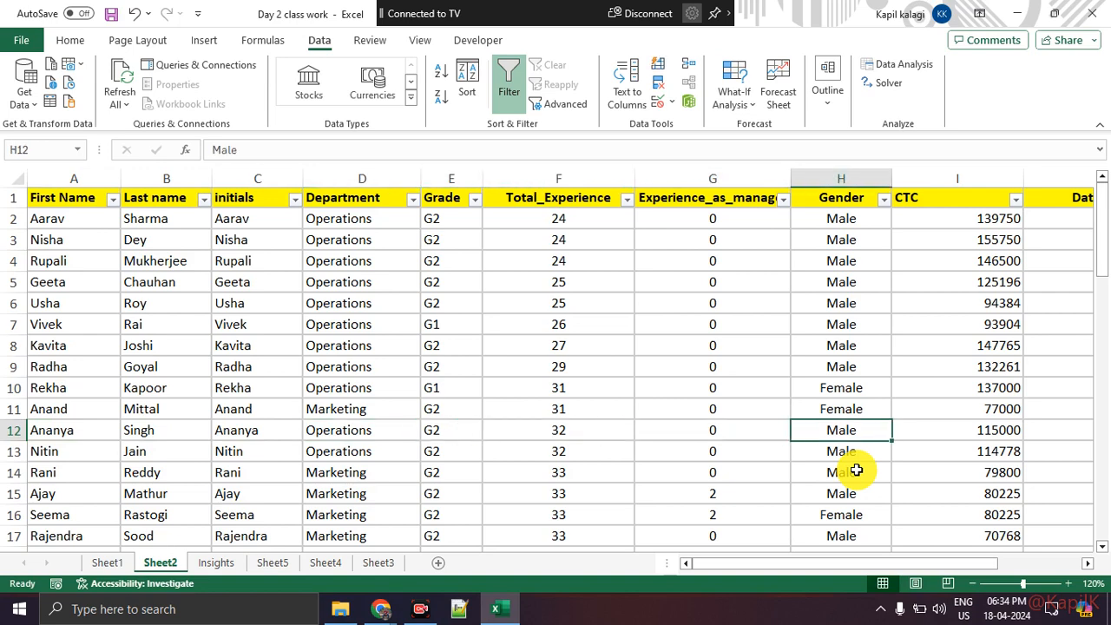
key(Right)
key(Left)
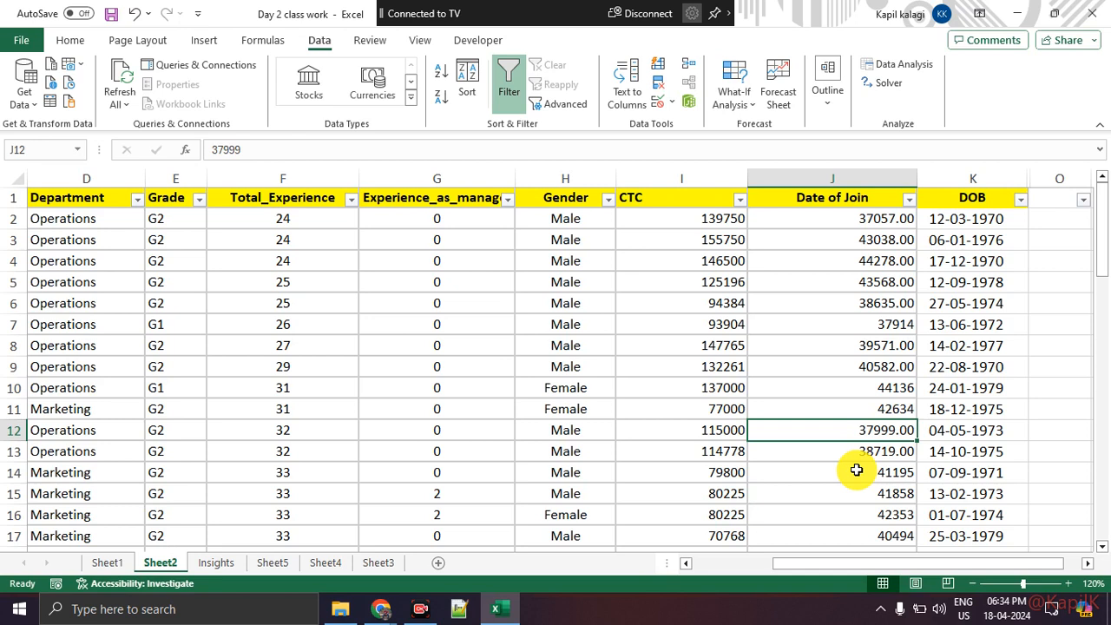
Go back along row 12 from the Date of Join column to the First Name column
key(Left)
key(Left)
key(Left)
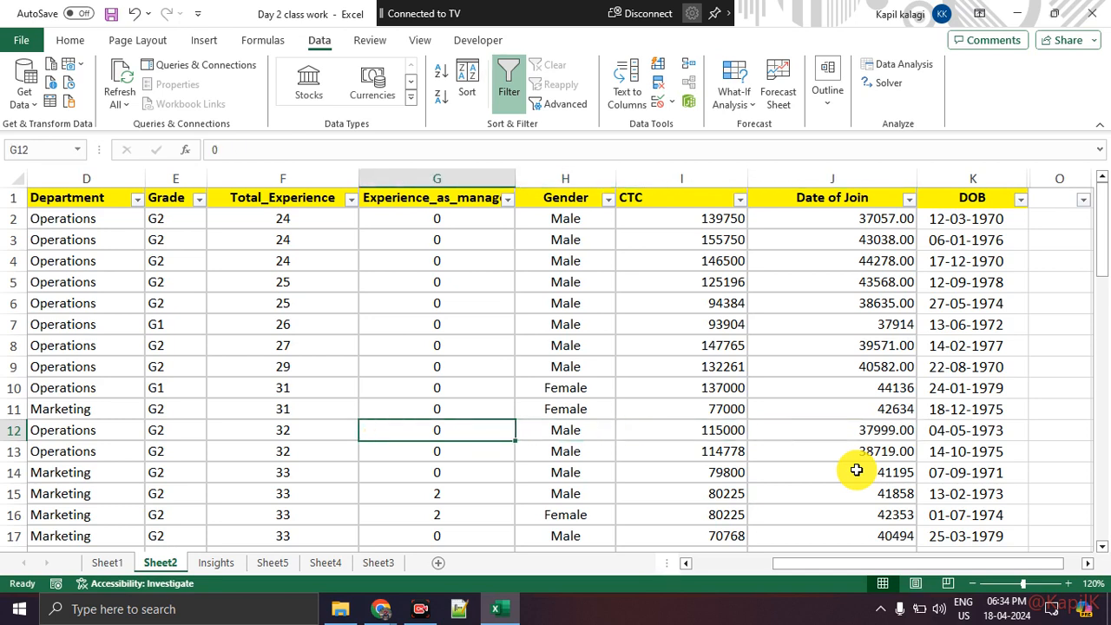
key(Left)
key(Left)
key(Left)
key(Left)
key(Left)
key(Left)
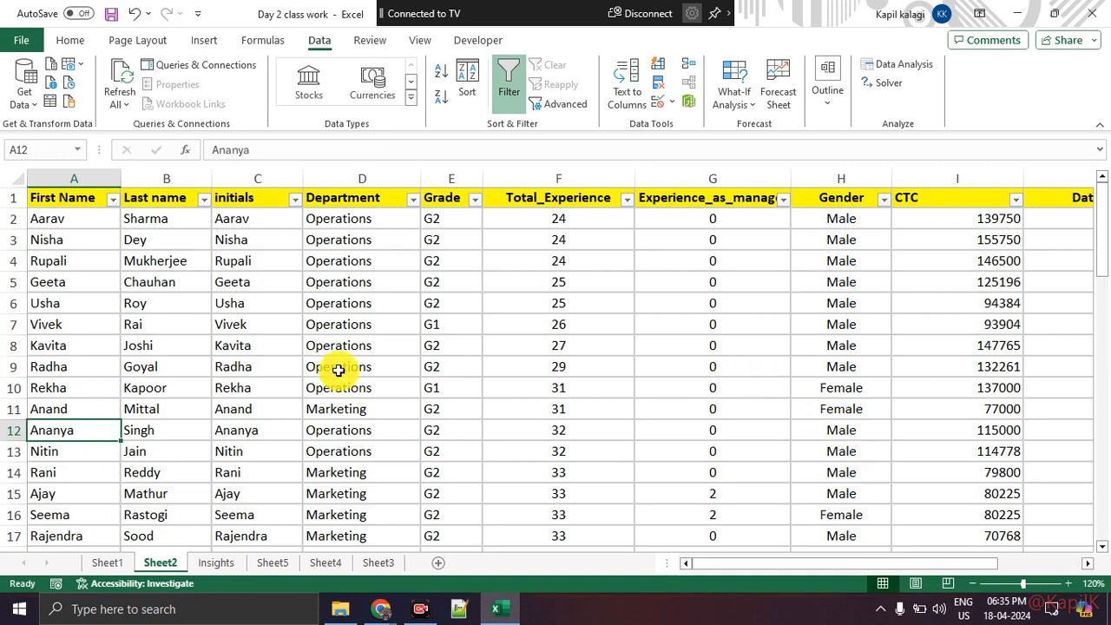
Check the initials formula in C9 and select the First Name entries in rows 2 to 51, returning to the first record
drag(69, 218, 65, 560)
scroll(79, 379, up, 1)
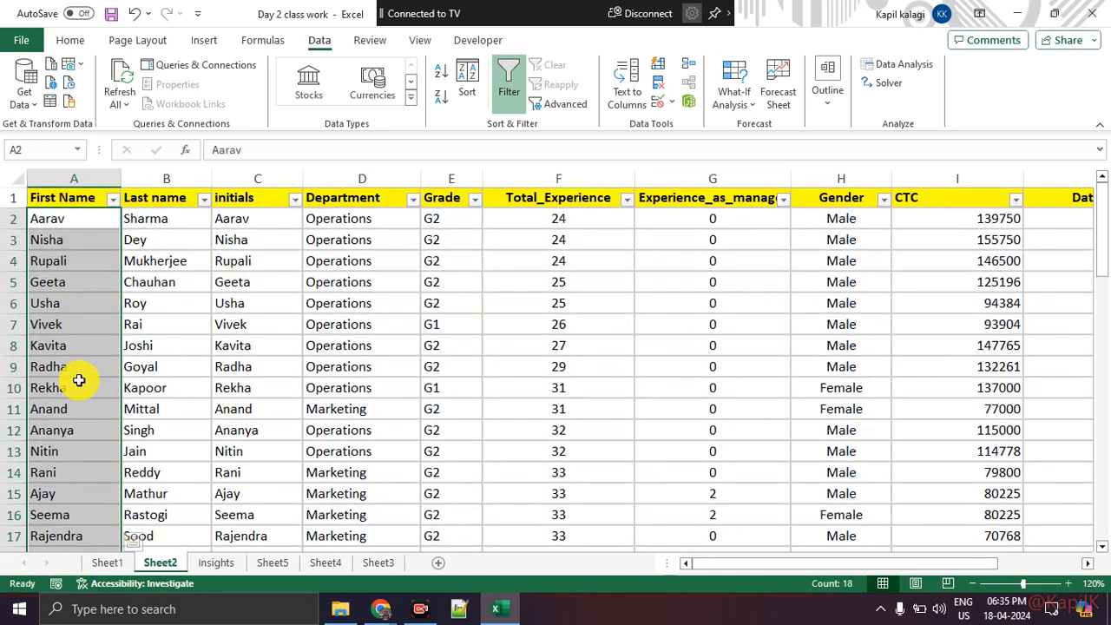
click(231, 363)
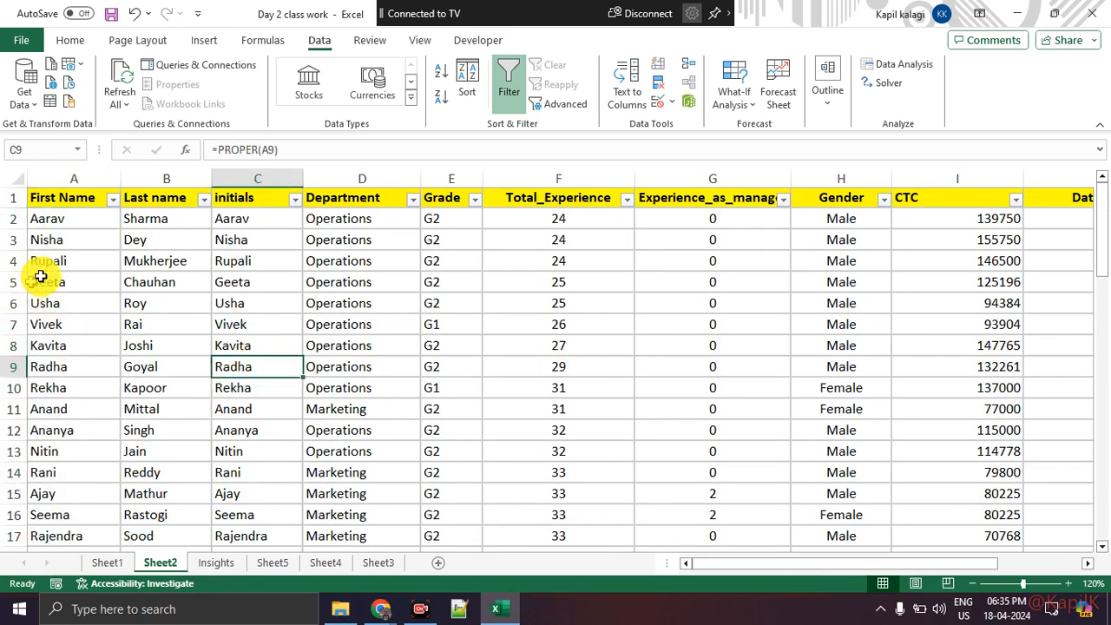
drag(65, 218, 55, 485)
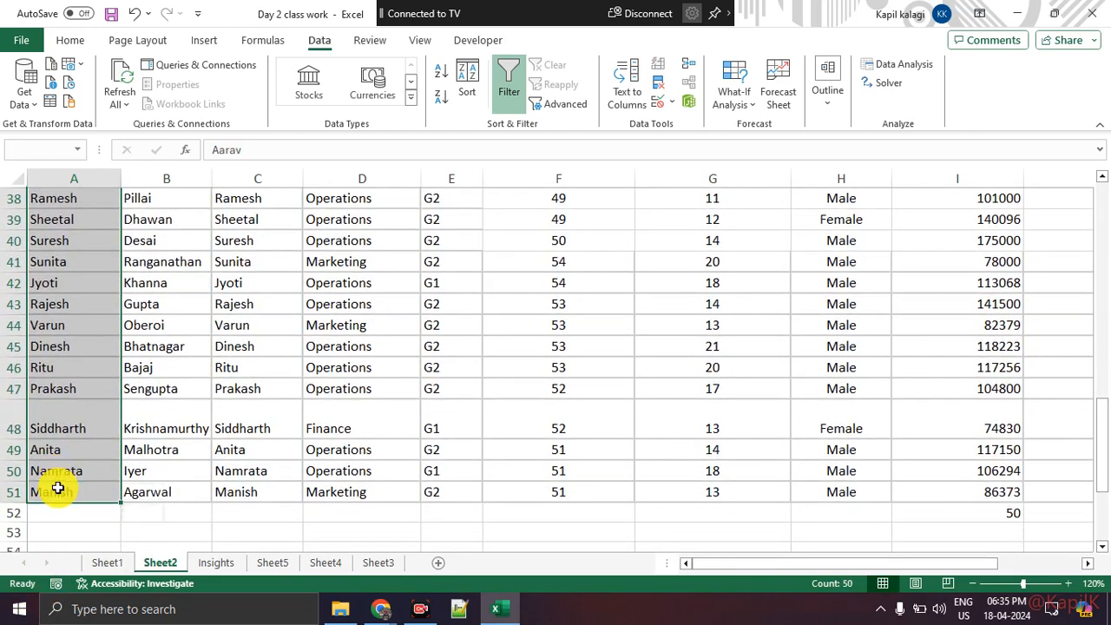
scroll(83, 301, up, 2)
scroll(84, 301, up, 10)
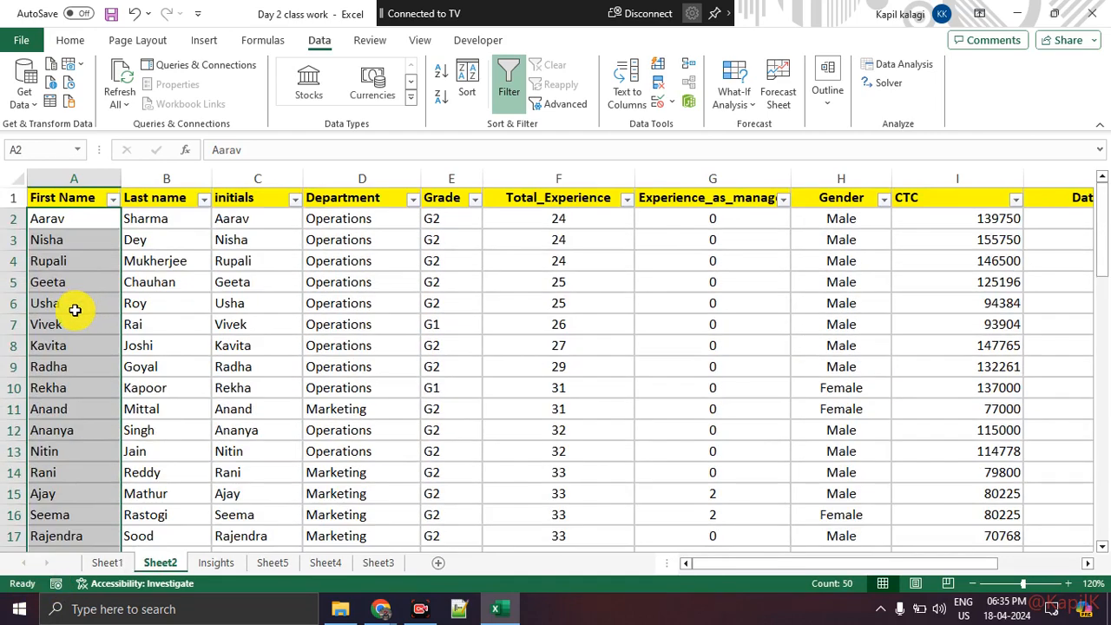
Open the cell format settings for the selected First Name entries in rows 2 to 51
right_click(74, 311)
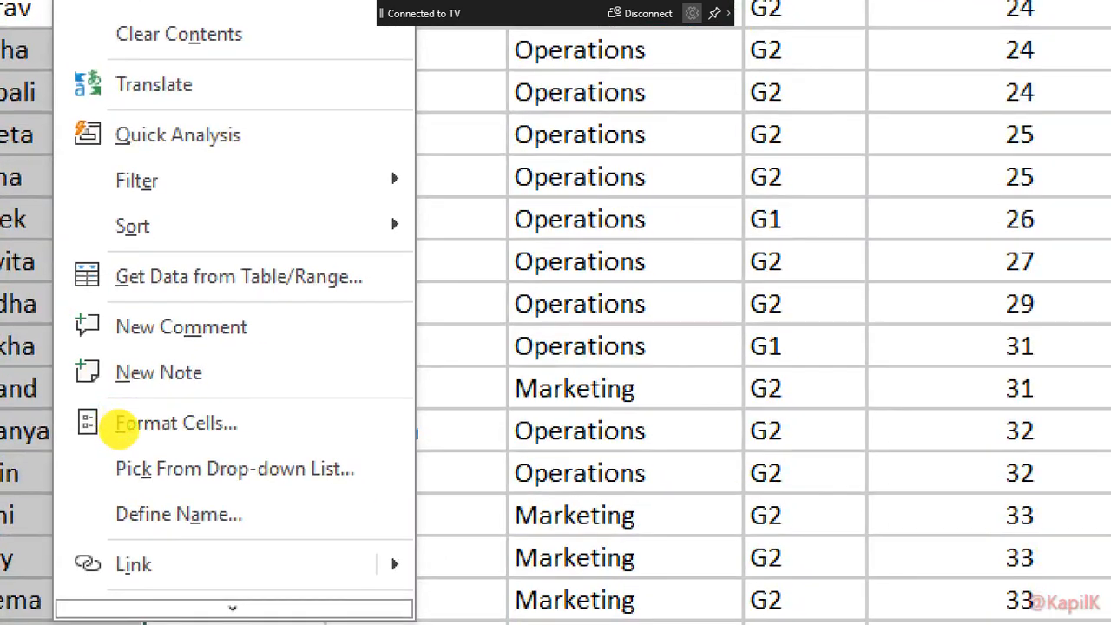
mouse_move(299, 404)
mouse_down()
mouse_move(235, 393)
mouse_move(87, 403)
mouse_move(61, 446)
mouse_move(317, 453)
mouse_up()
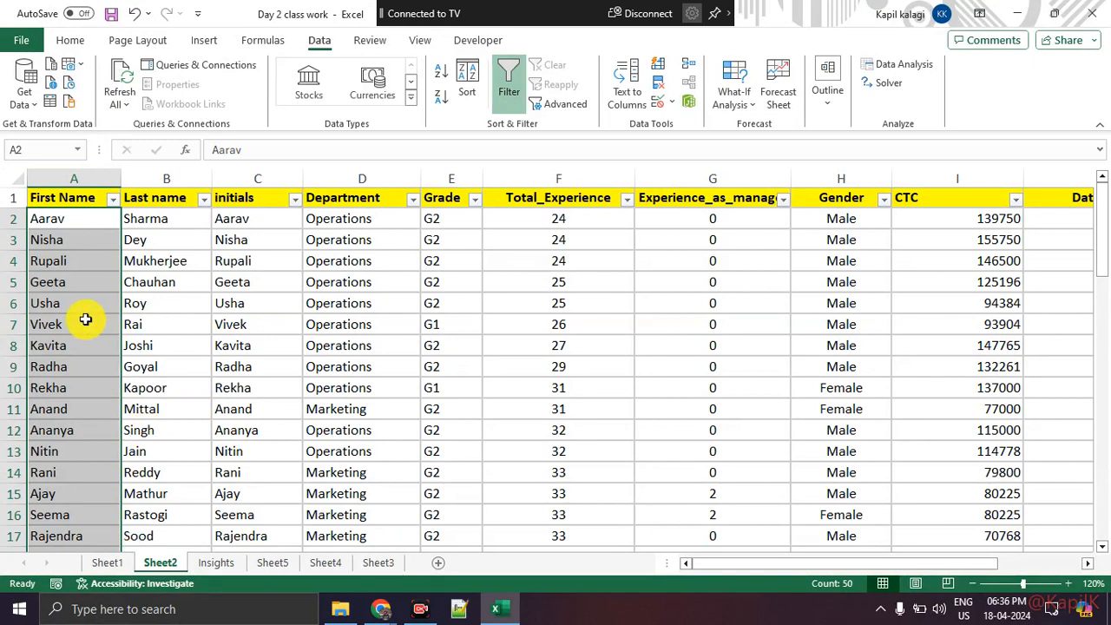
right_click(3, 255)
click(94, 426)
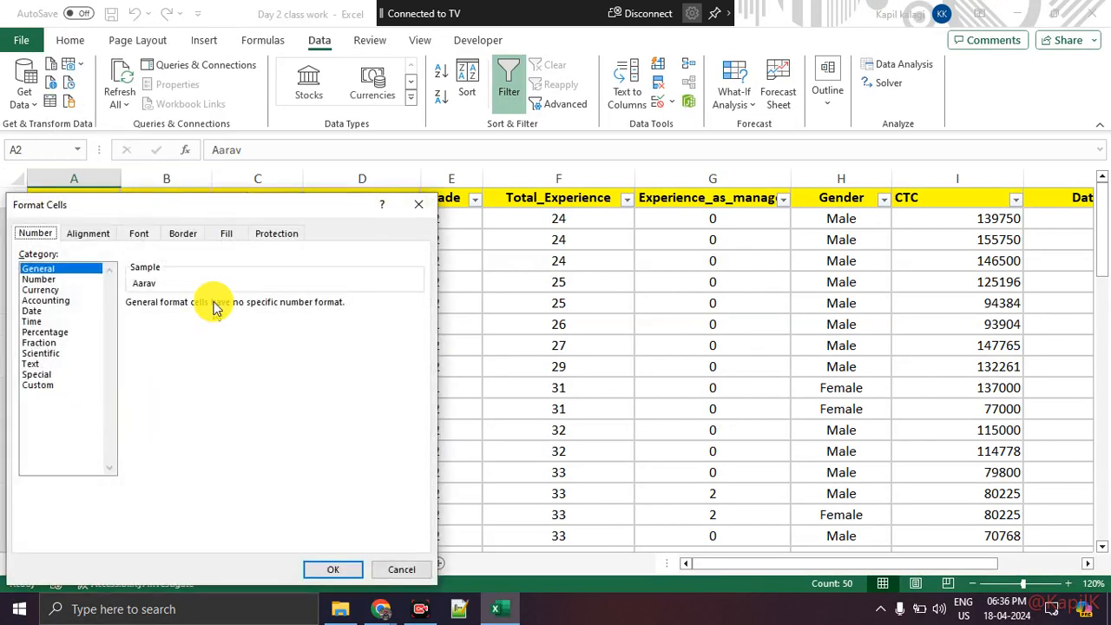
drag(205, 210, 398, 133)
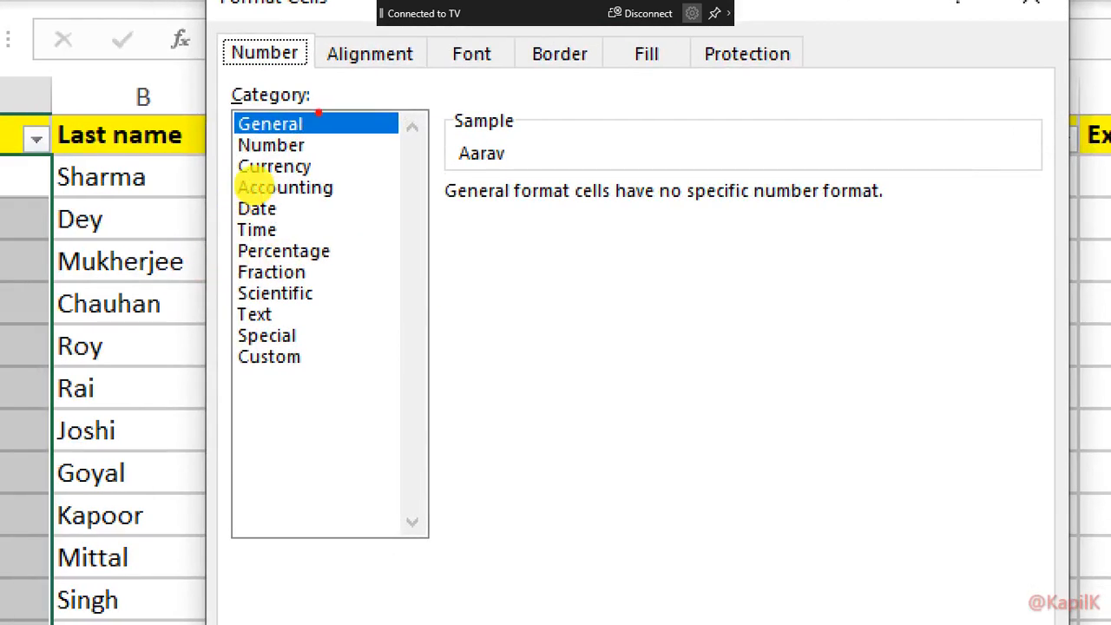
Review the number format categories from General through Custom and leave the cell format settings without making changes
mouse_move(319, 111)
mouse_down()
mouse_move(293, 101)
mouse_move(144, 359)
mouse_move(322, 372)
mouse_move(347, 83)
mouse_up()
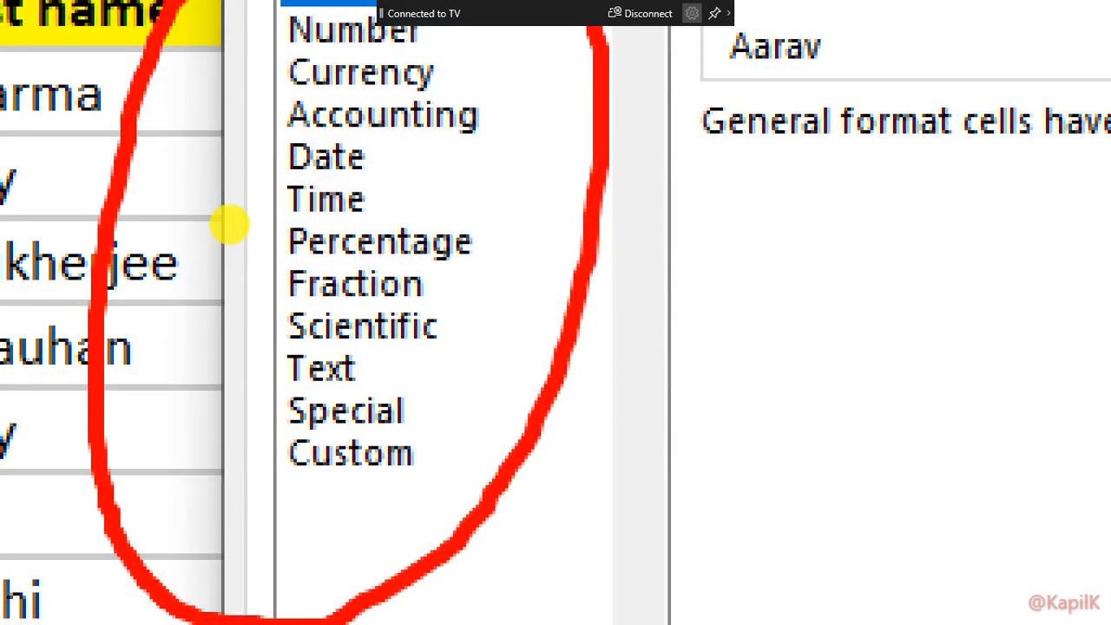
drag(219, 77, 455, 39)
drag(260, 98, 399, 98)
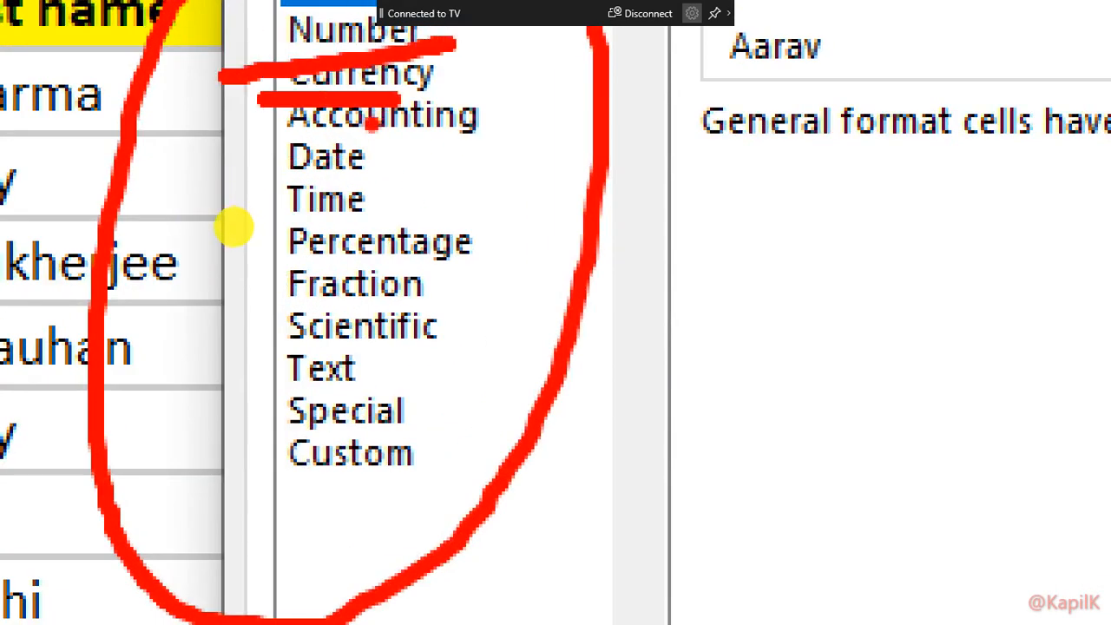
drag(259, 137, 457, 133)
drag(264, 174, 344, 174)
drag(248, 217, 379, 215)
drag(253, 276, 395, 274)
drag(238, 341, 391, 341)
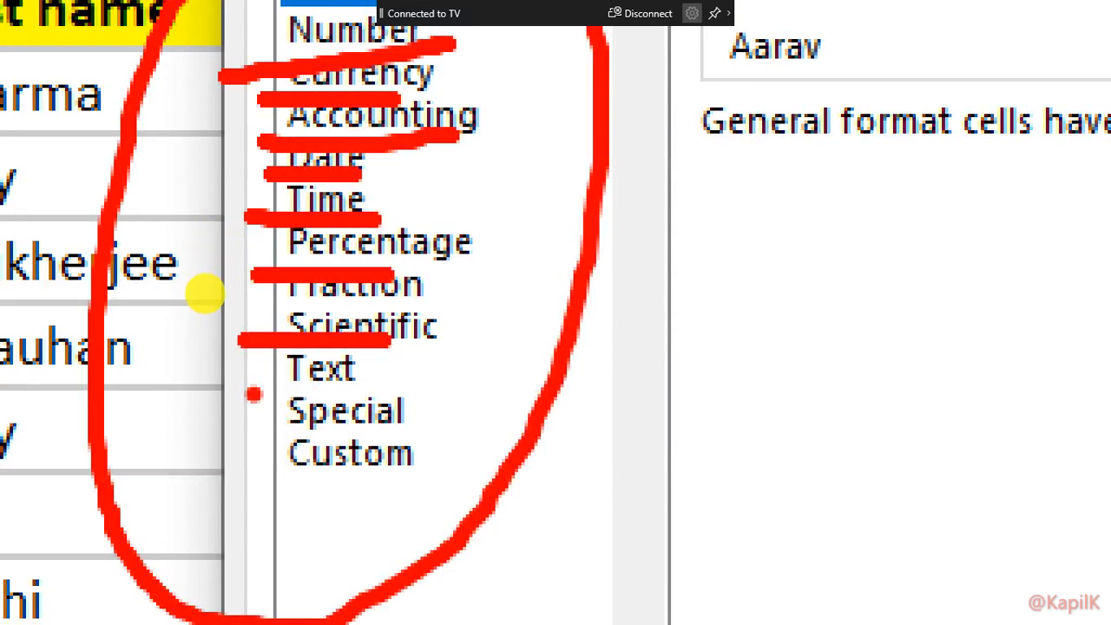
drag(253, 391, 295, 391)
drag(250, 432, 300, 430)
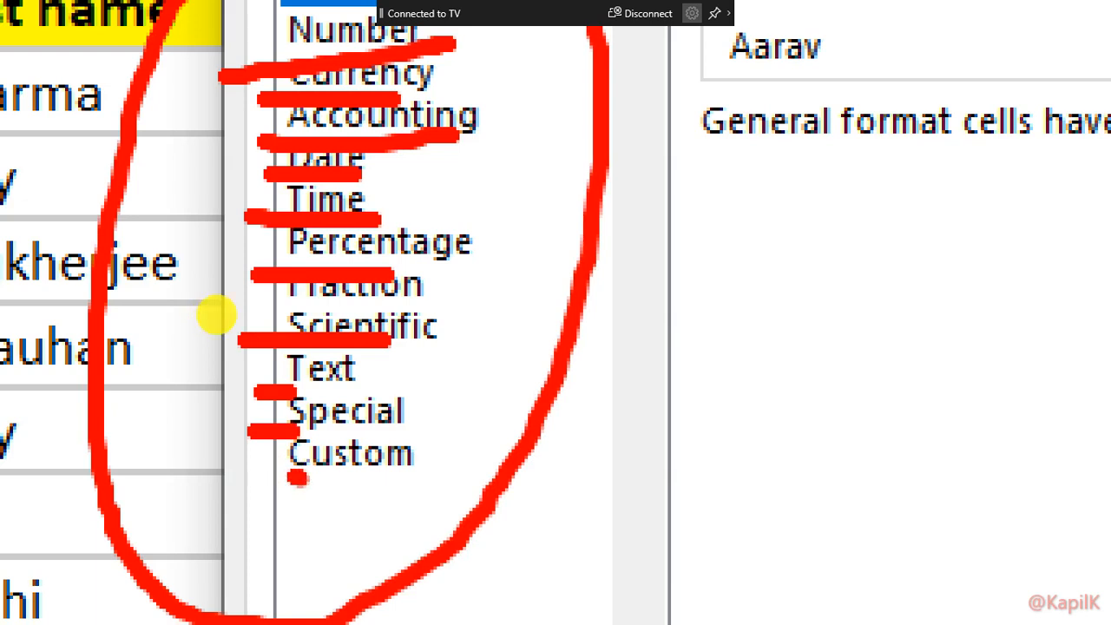
key(Escape)
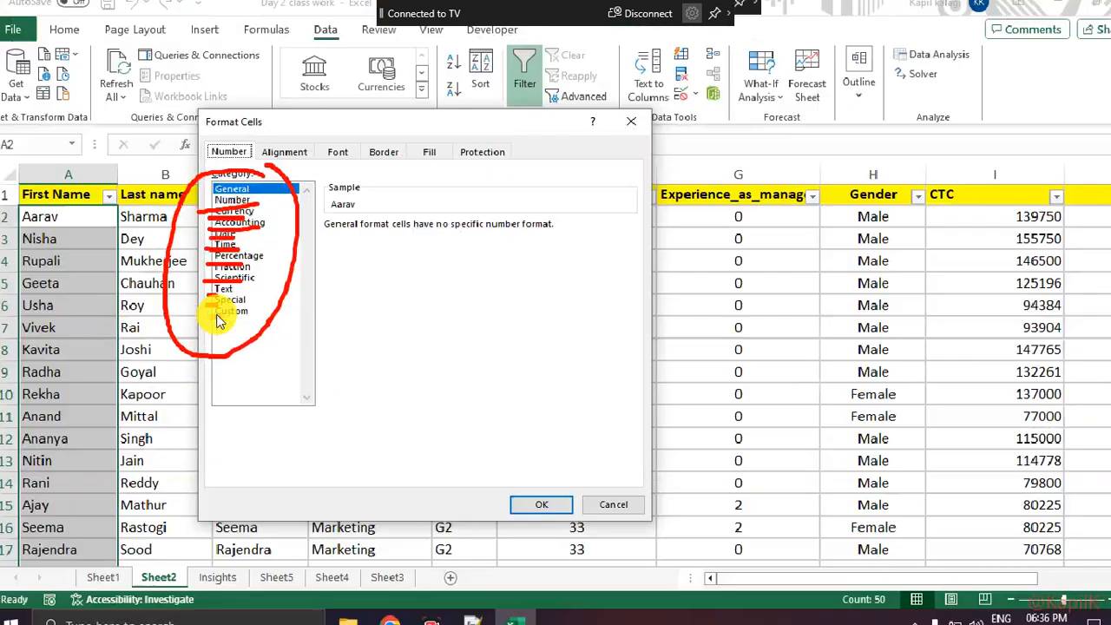
click(625, 128)
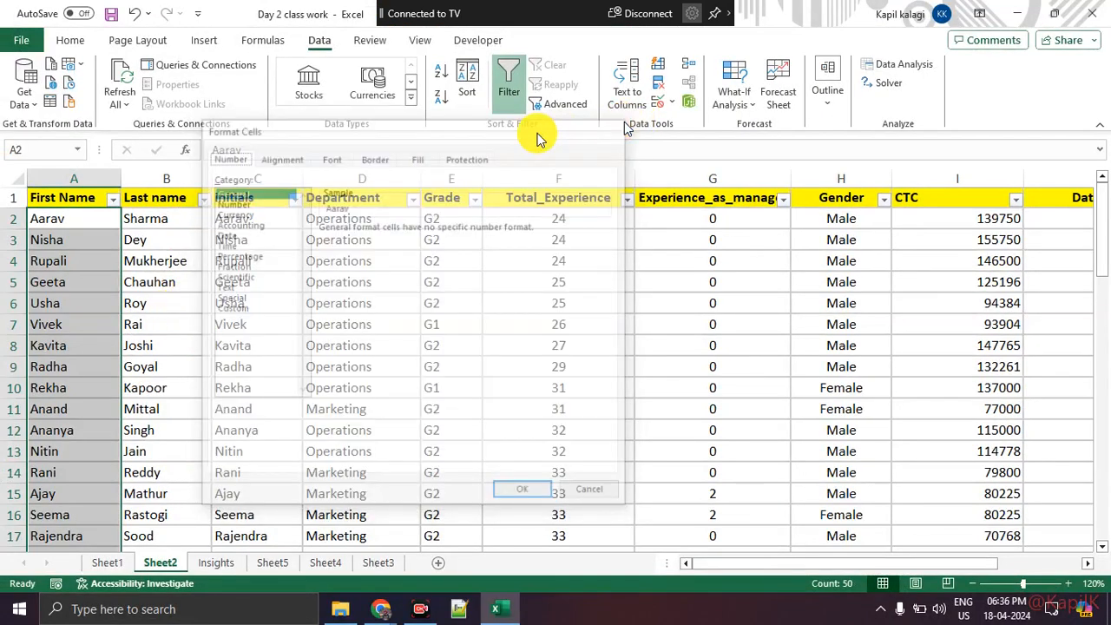
Examine the ribbon's number formatting controls, including the format selector and the currency, percent, comma and decimal options
click(82, 42)
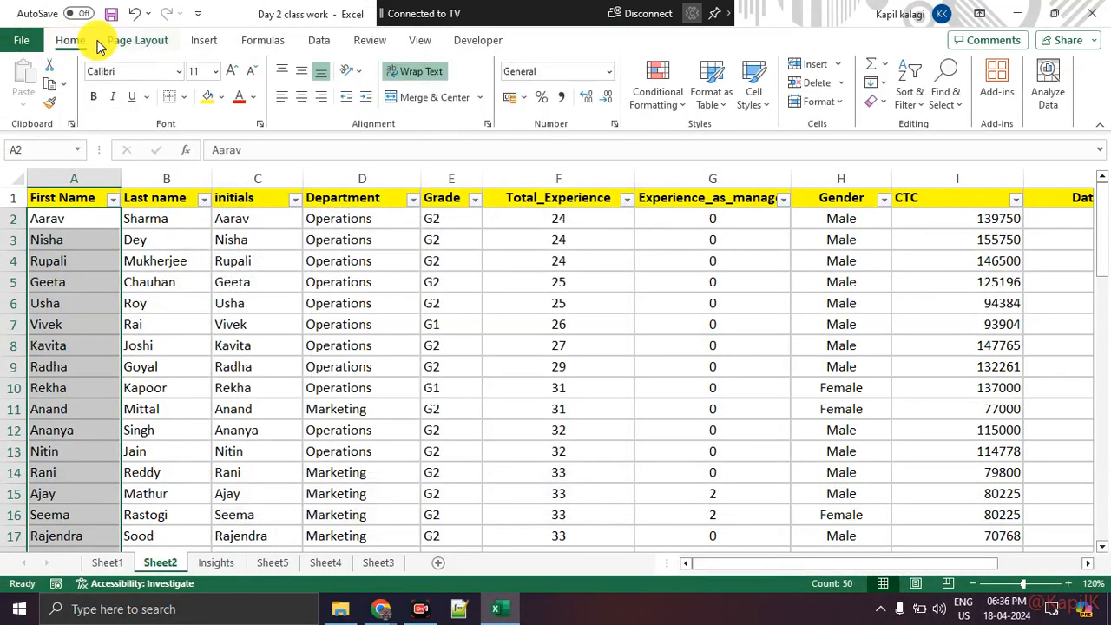
key(ctrl+1)
click(96, 40)
mouse_move(80, 29)
mouse_down()
mouse_move(84, 64)
mouse_move(94, 32)
mouse_move(454, 173)
mouse_move(522, 130)
mouse_move(503, 136)
mouse_move(530, 140)
mouse_up()
key(Escape)
key(ctrl+1)
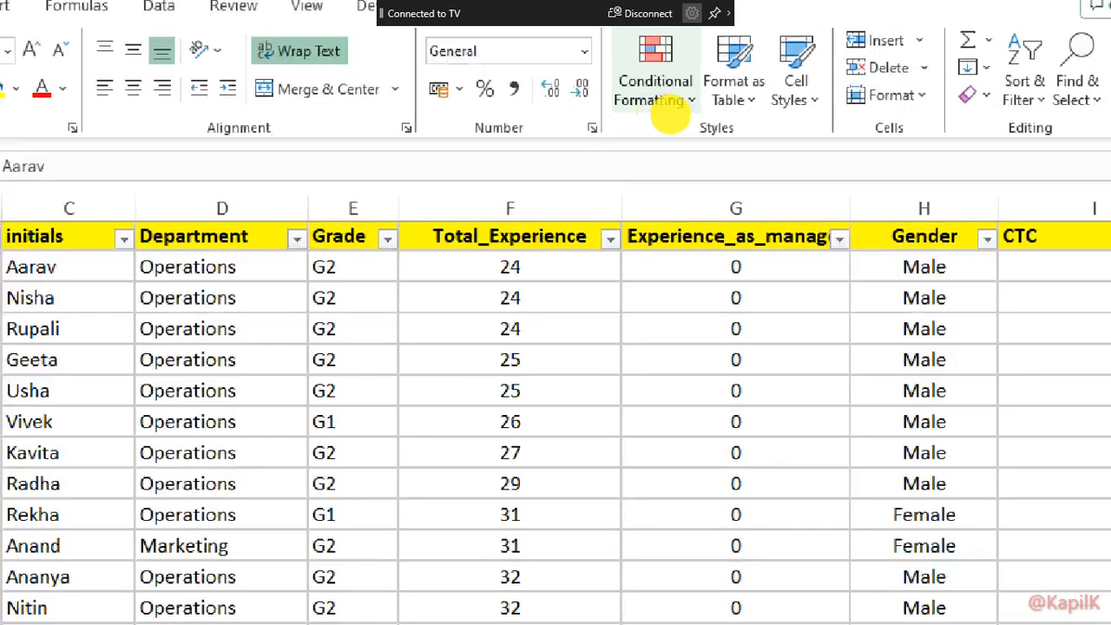
key(Escape)
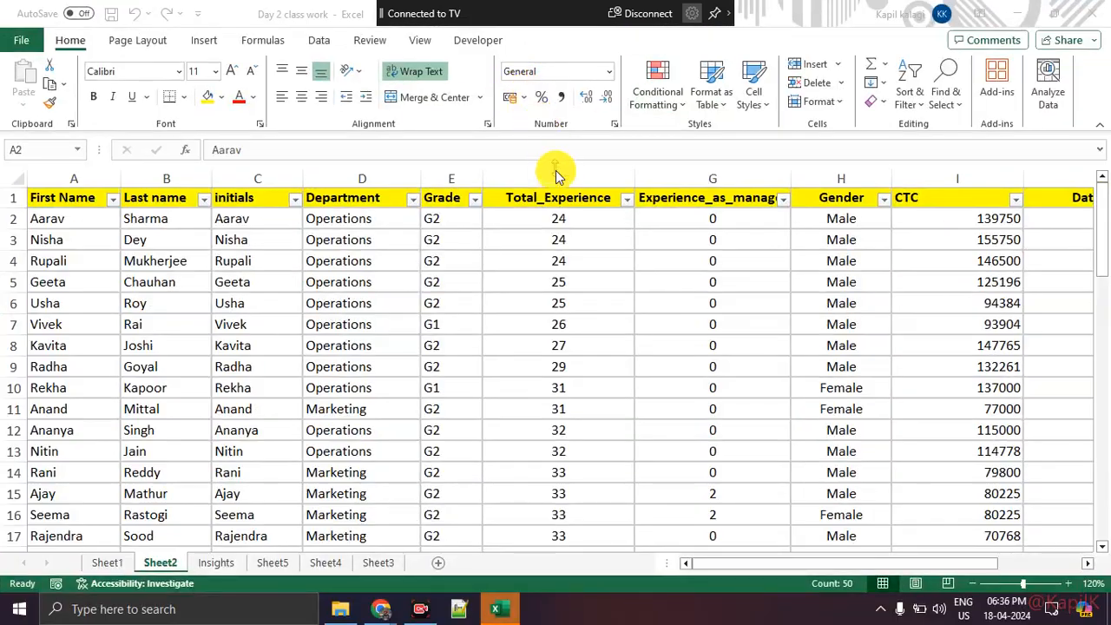
key(ctrl+1)
click(566, 78)
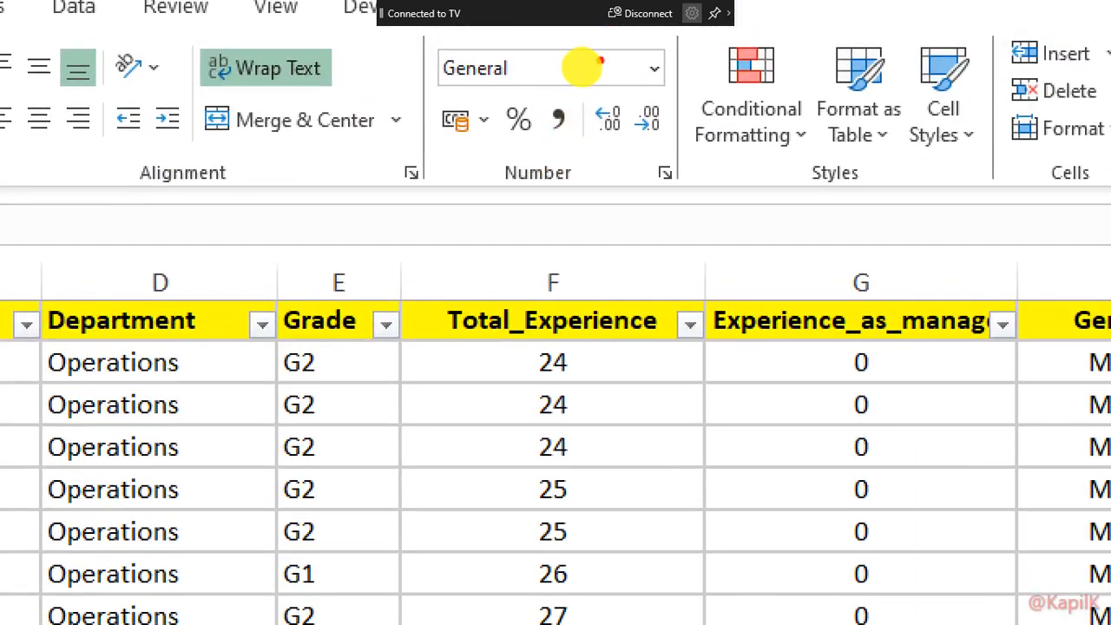
drag(600, 57, 406, 87)
drag(482, 87, 590, 55)
drag(456, 94, 636, 96)
drag(444, 151, 621, 159)
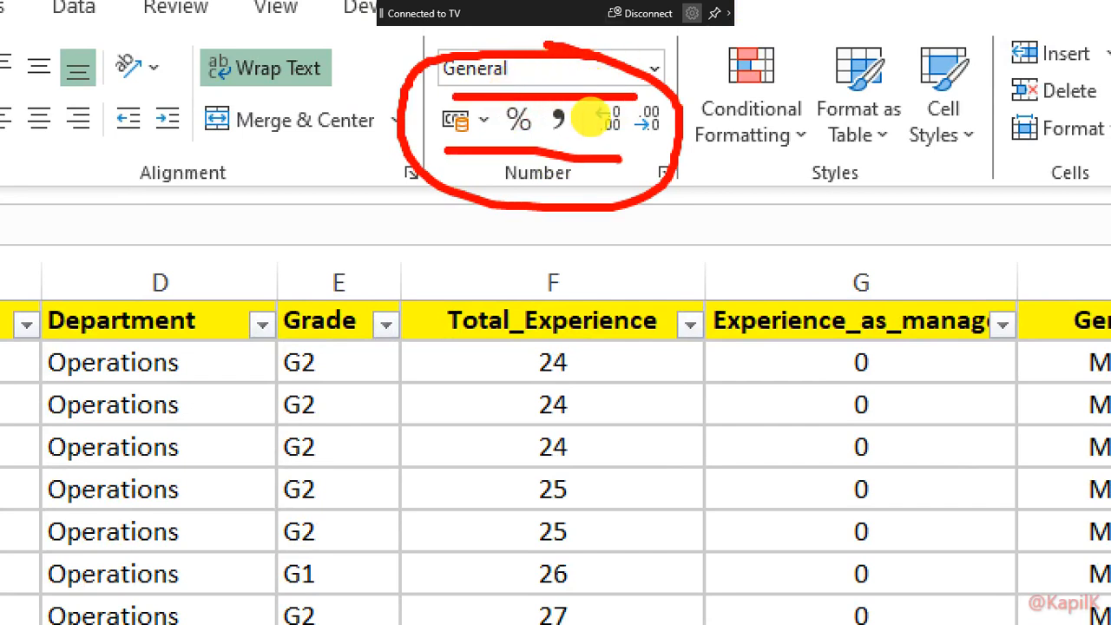
drag(509, 216, 547, 342)
click(502, 181)
mouse_move(501, 182)
mouse_down()
mouse_move(477, 253)
mouse_move(552, 213)
mouse_move(619, 264)
mouse_up()
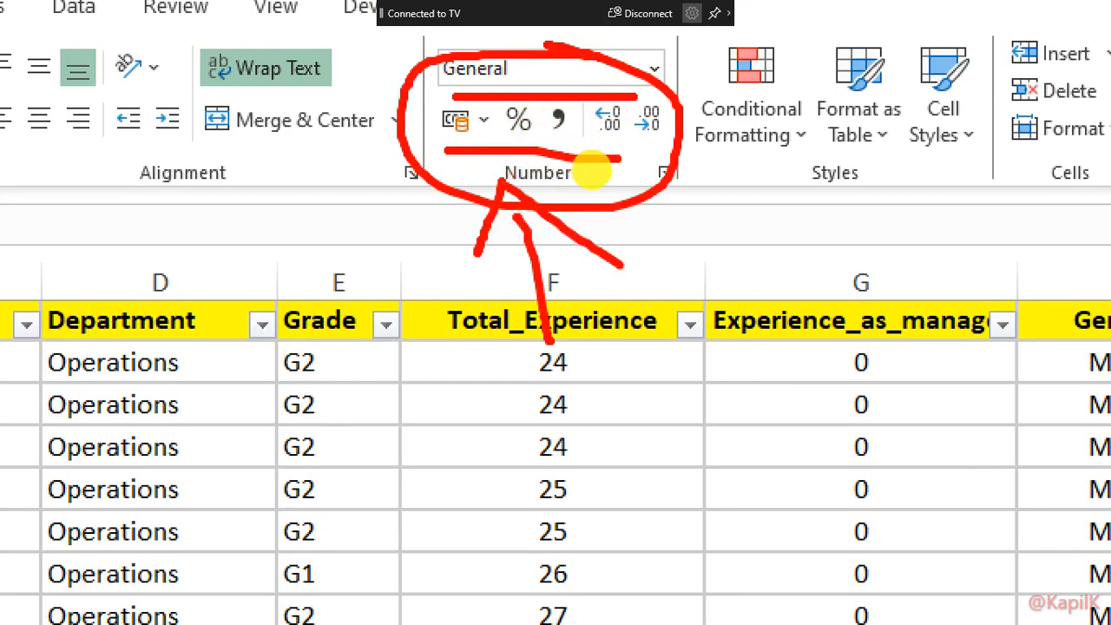
key(Escape)
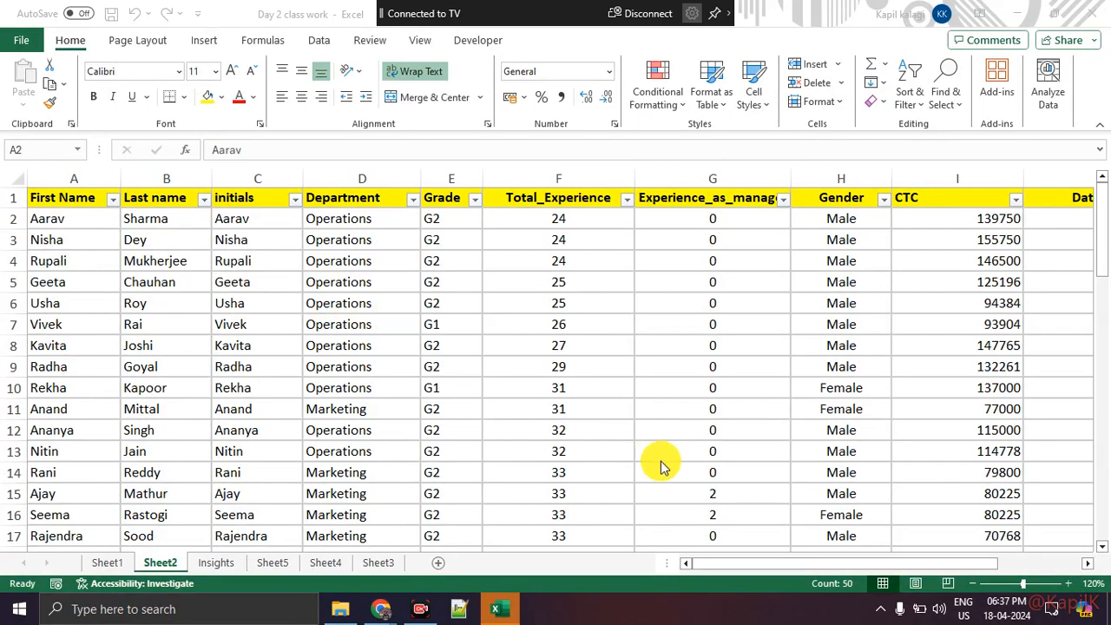
Format the First Name entries in rows 2 to 51 as Text
click(495, 608)
click(492, 612)
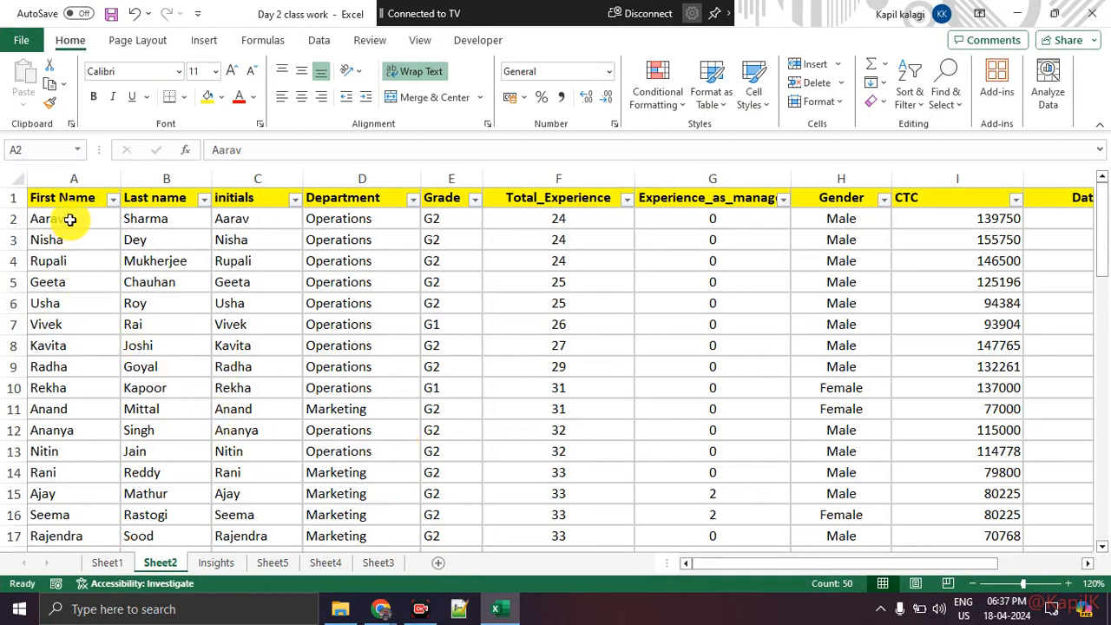
click(81, 285)
click(82, 218)
drag(82, 218, 82, 491)
right_click(85, 429)
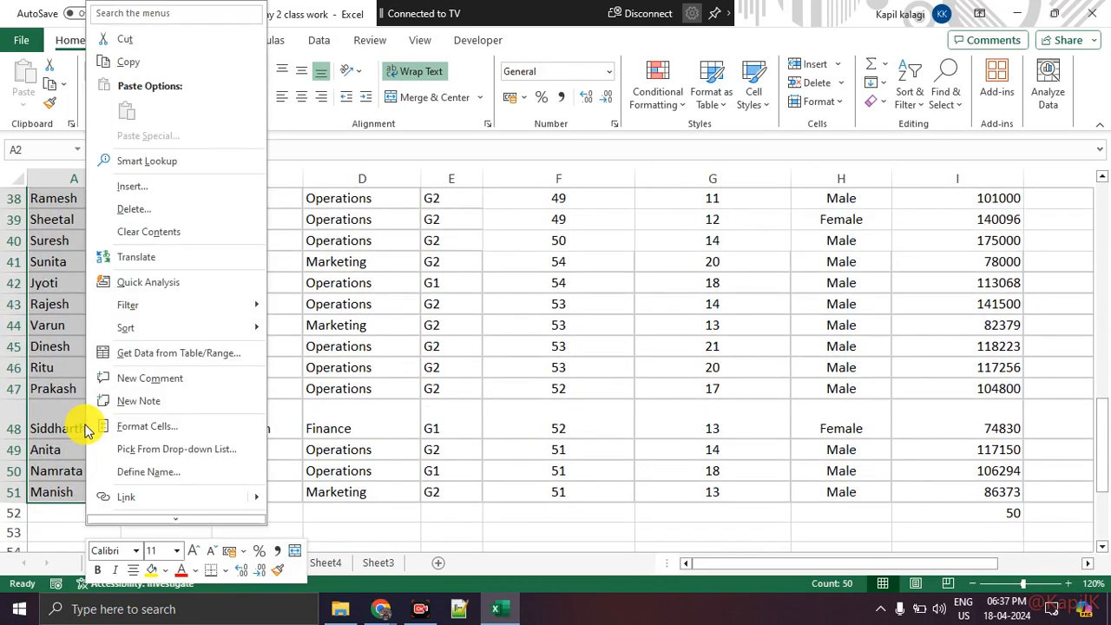
click(141, 426)
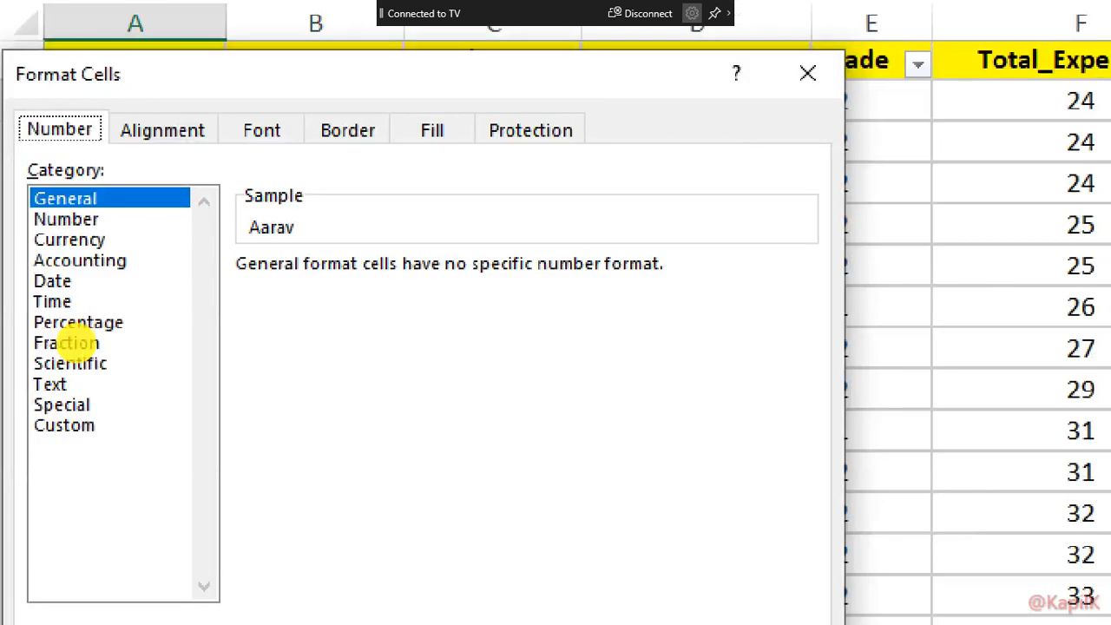
click(69, 336)
drag(11, 387, 52, 380)
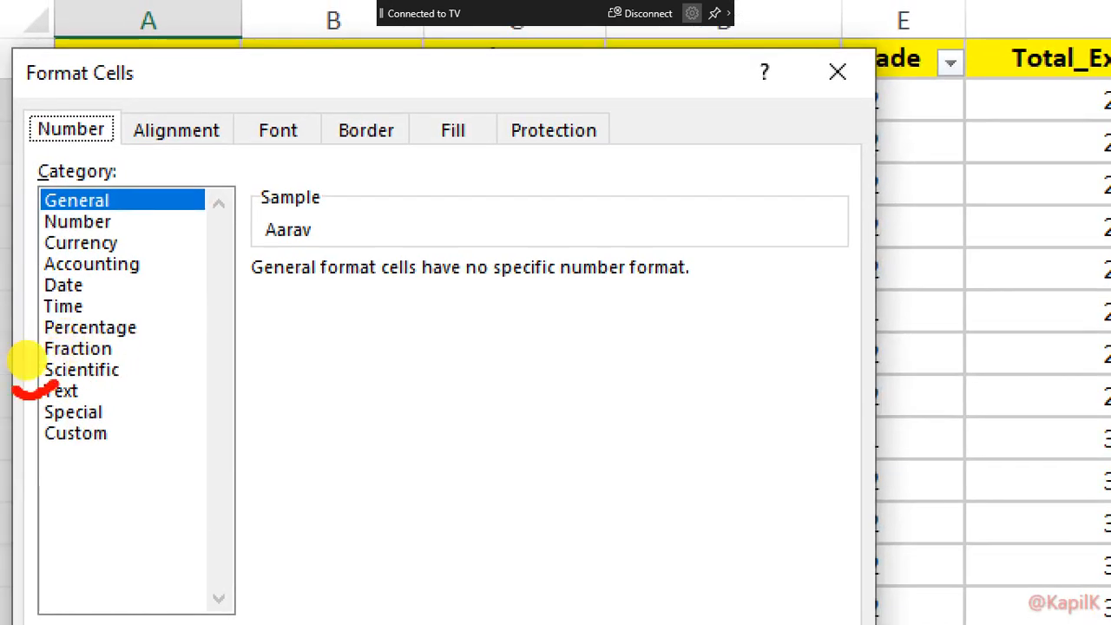
click(70, 391)
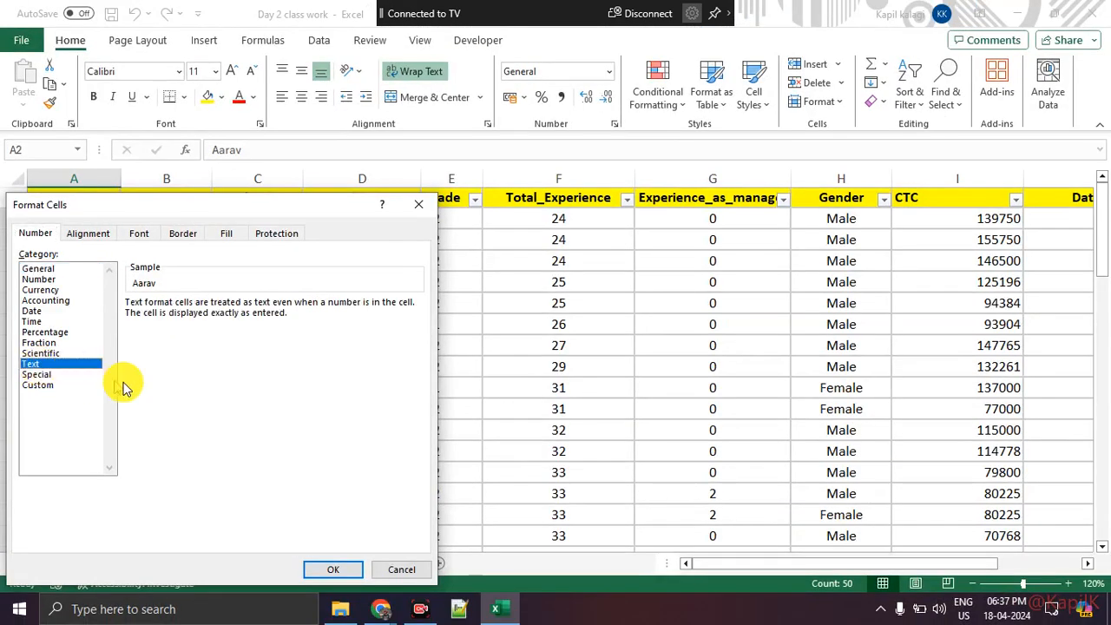
click(326, 569)
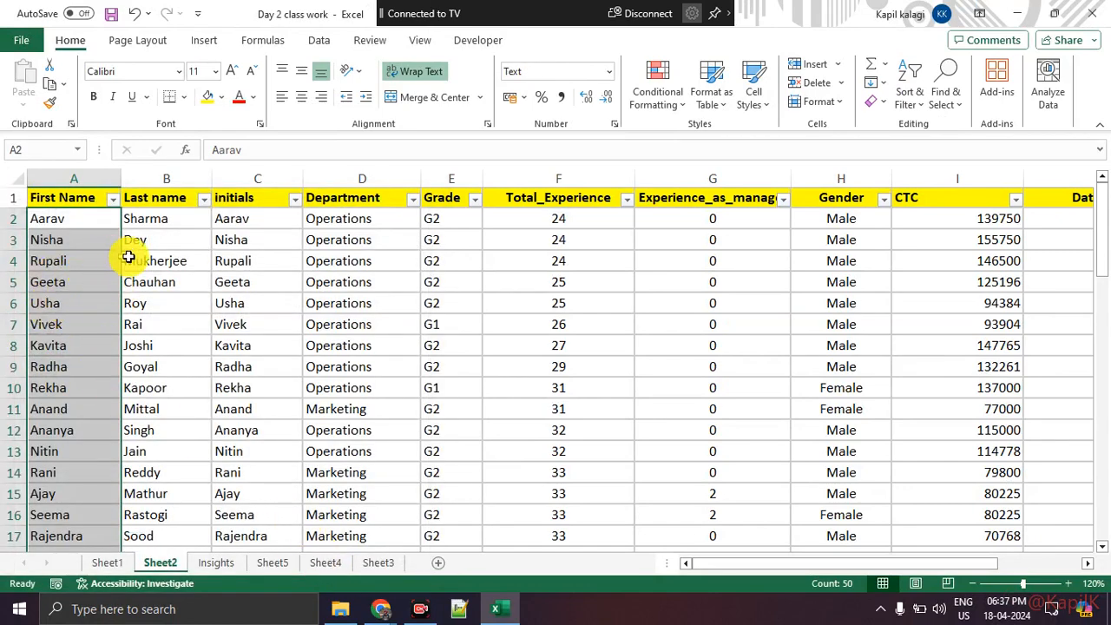
Check the initials formula in C2 and look through the initials column down to the last record
click(170, 266)
click(161, 217)
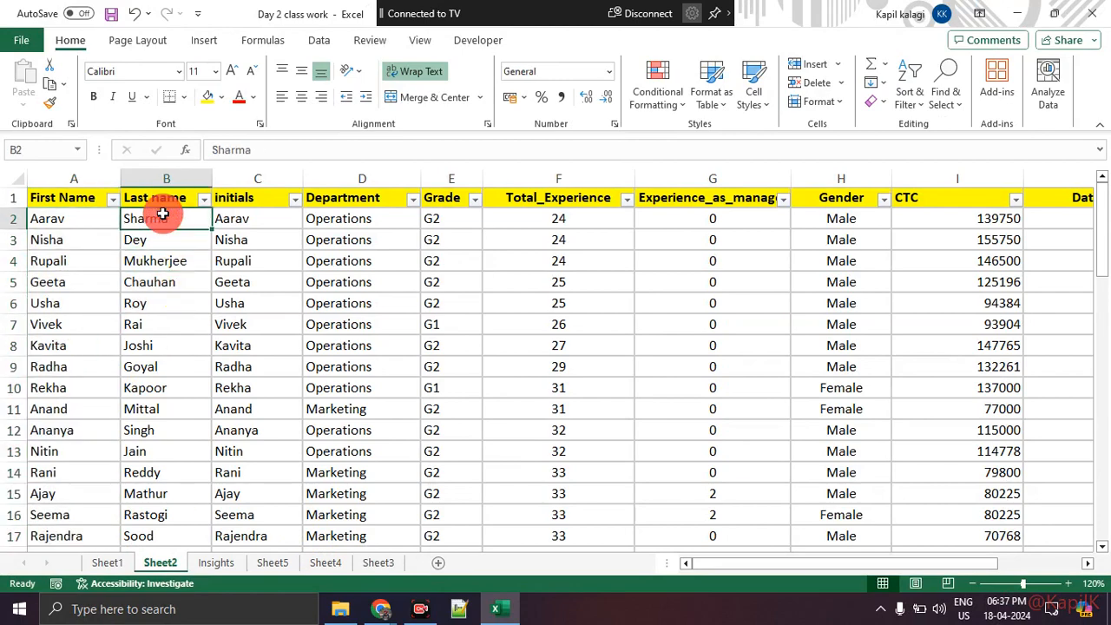
click(260, 220)
scroll(254, 280, down, 2)
scroll(253, 280, down, 11)
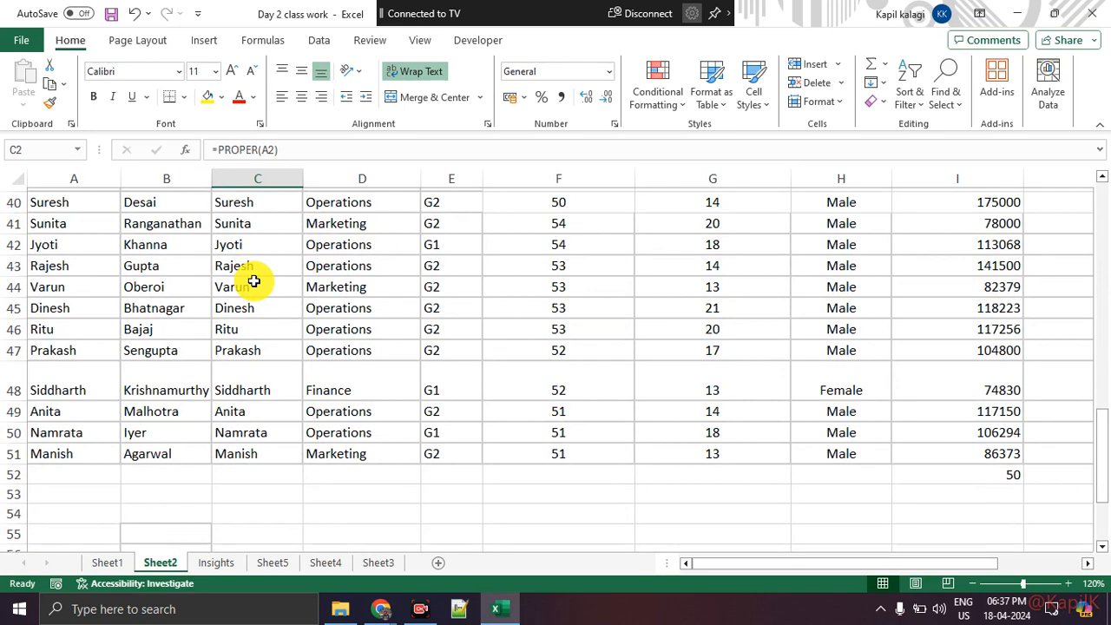
scroll(253, 281, up, 13)
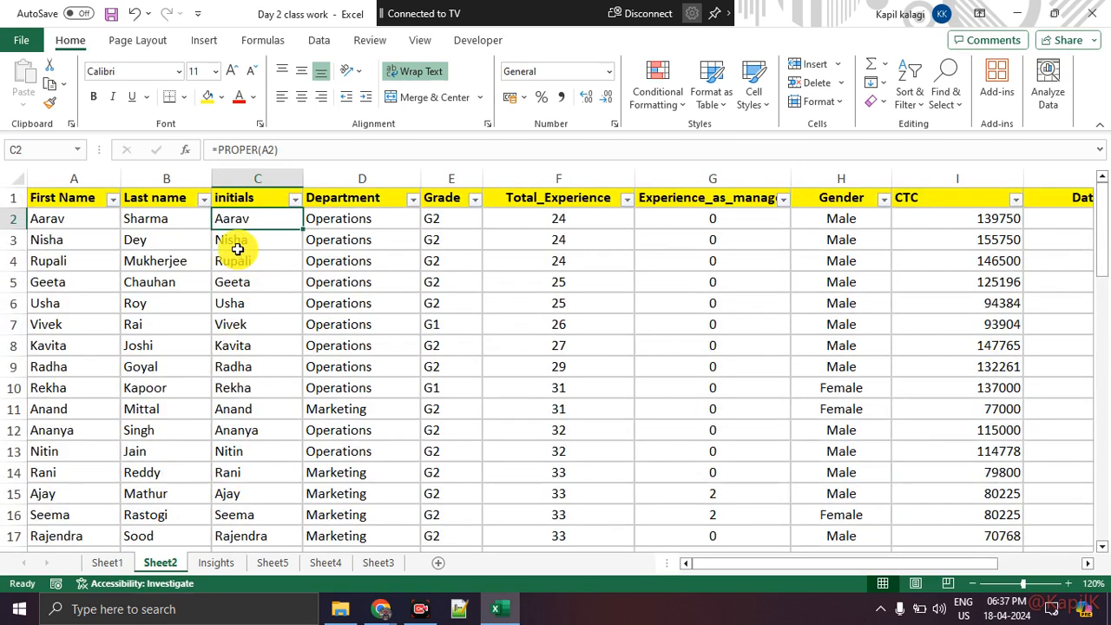
click(237, 276)
Format the Last name entries in rows 2 to 51 as Text
drag(167, 219, 167, 488)
right_click(173, 461)
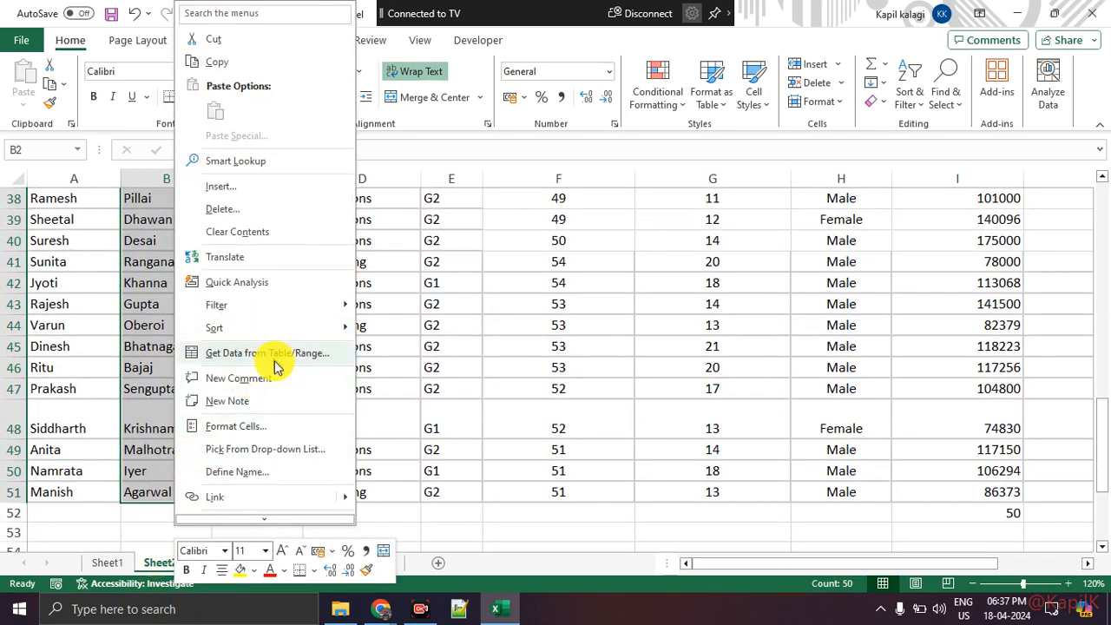
click(273, 423)
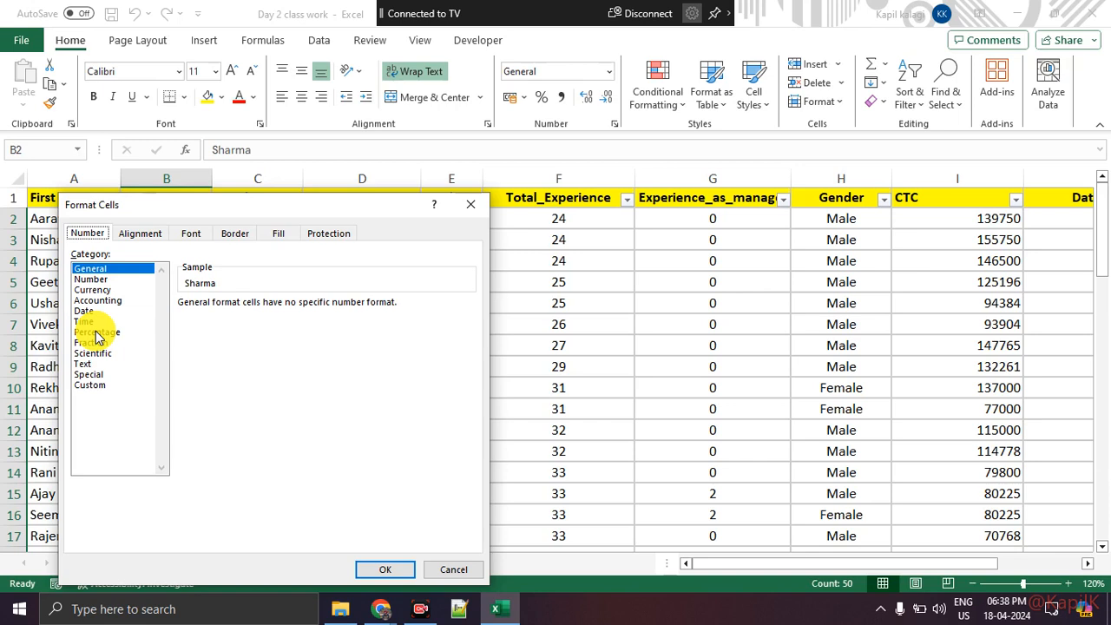
click(89, 364)
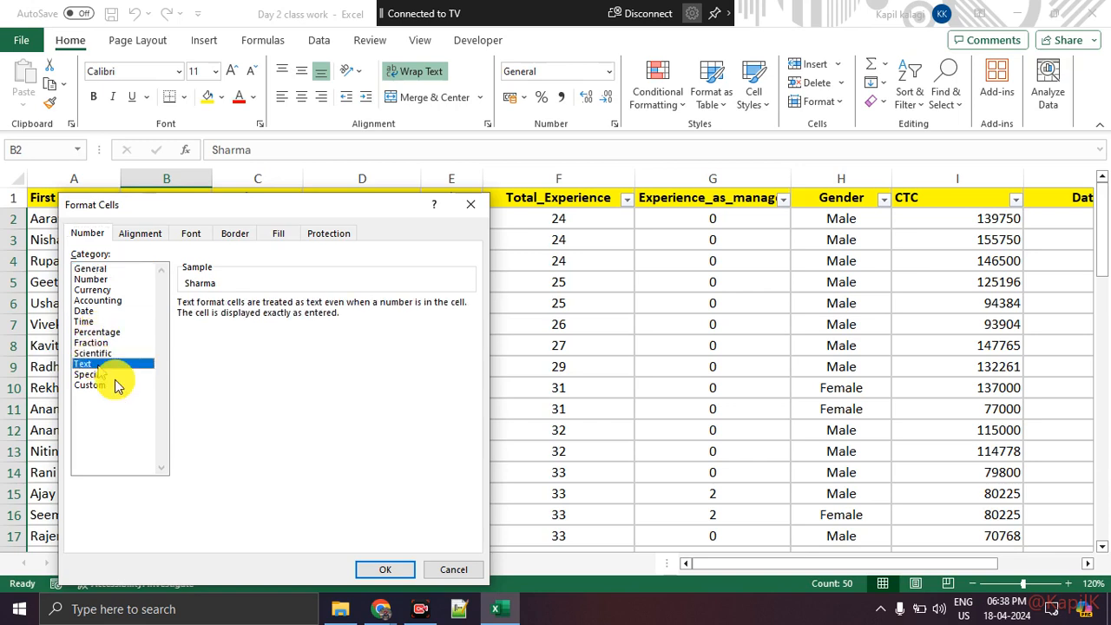
click(373, 569)
Format the initials and Department entries in rows 2 to 51 as Text
click(379, 347)
drag(273, 218, 330, 450)
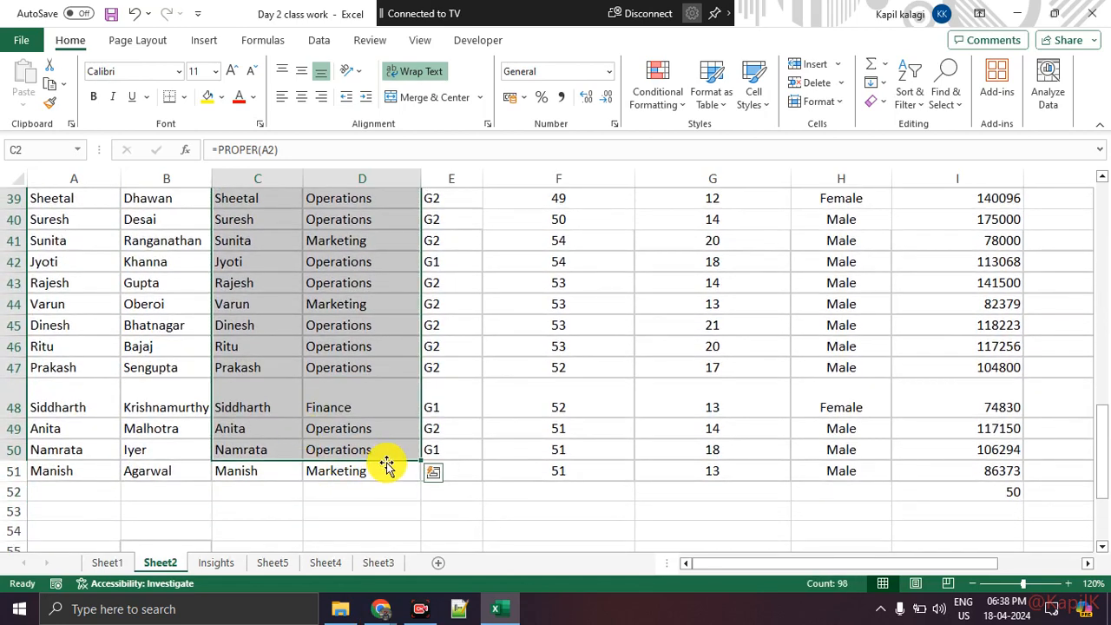
drag(420, 460, 425, 479)
right_click(267, 408)
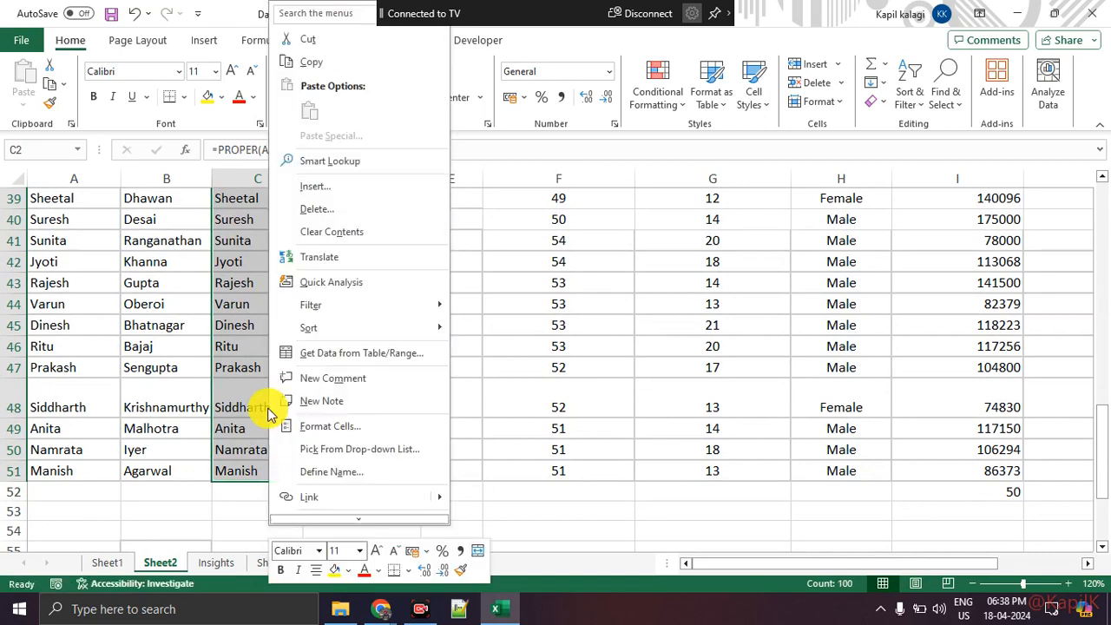
click(343, 428)
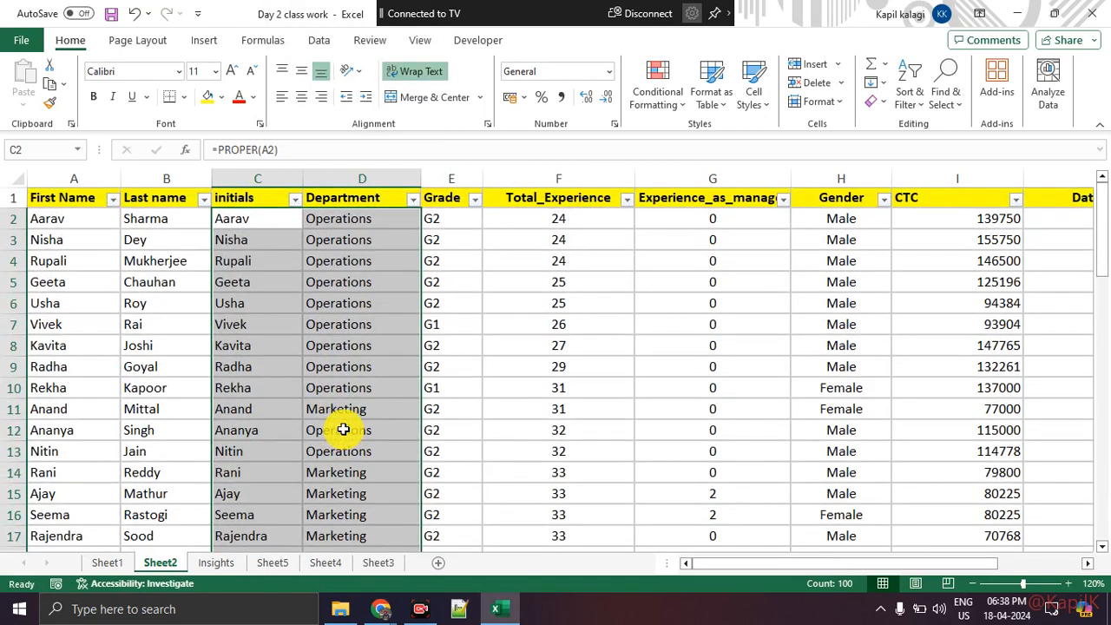
click(156, 363)
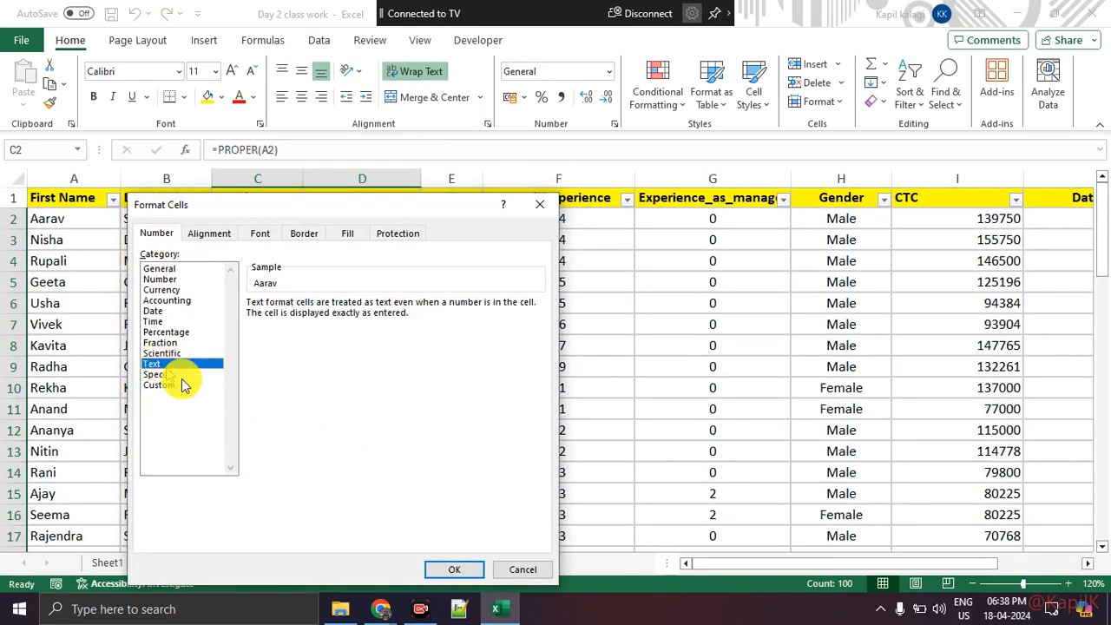
click(452, 563)
Open the cell format settings for the Grade entries in rows 2 to 51 and examine the available Custom date and time format codes
click(458, 324)
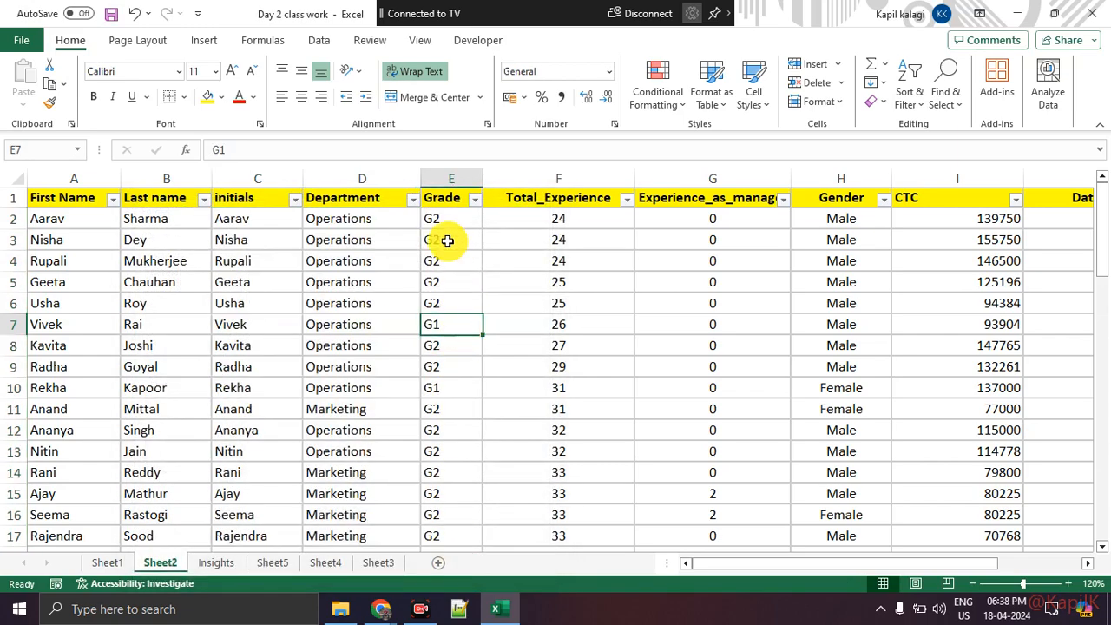
drag(447, 218, 454, 506)
right_click(447, 449)
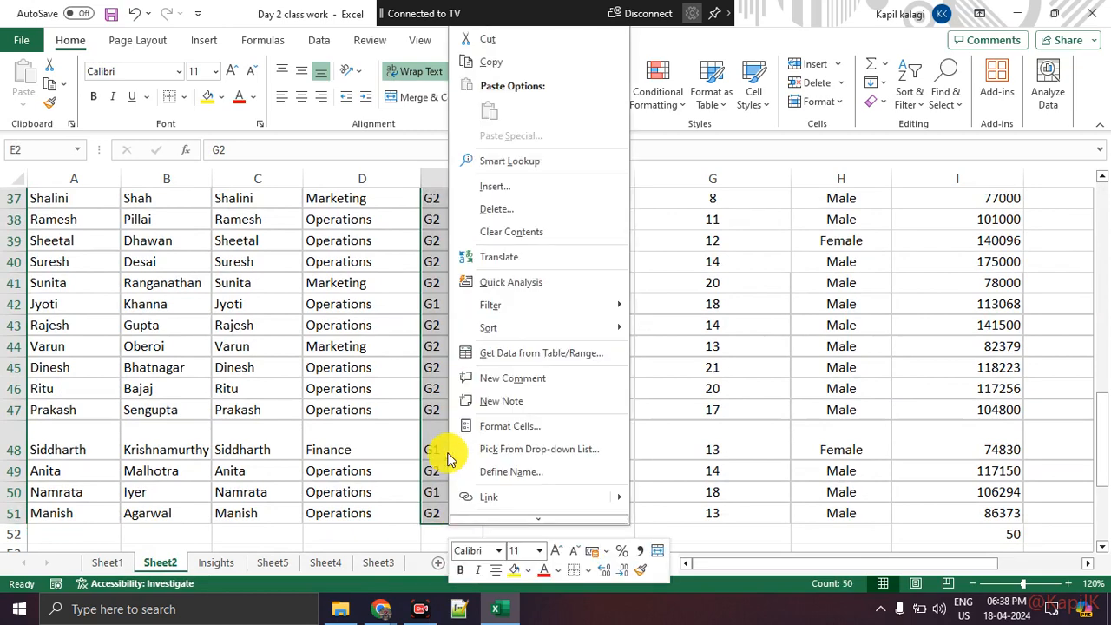
click(508, 426)
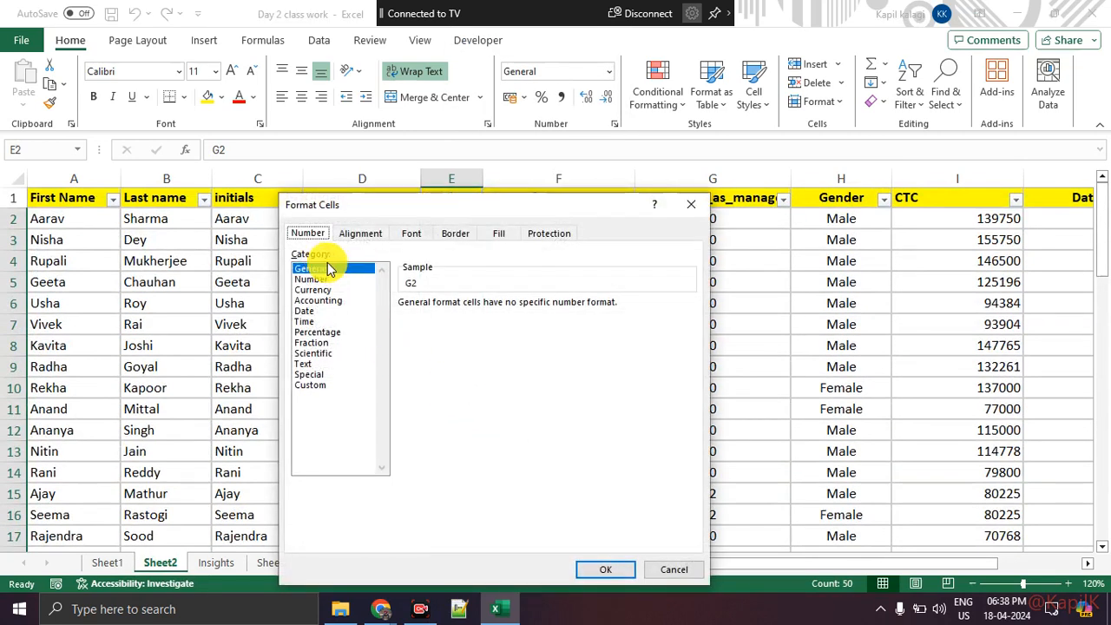
click(312, 385)
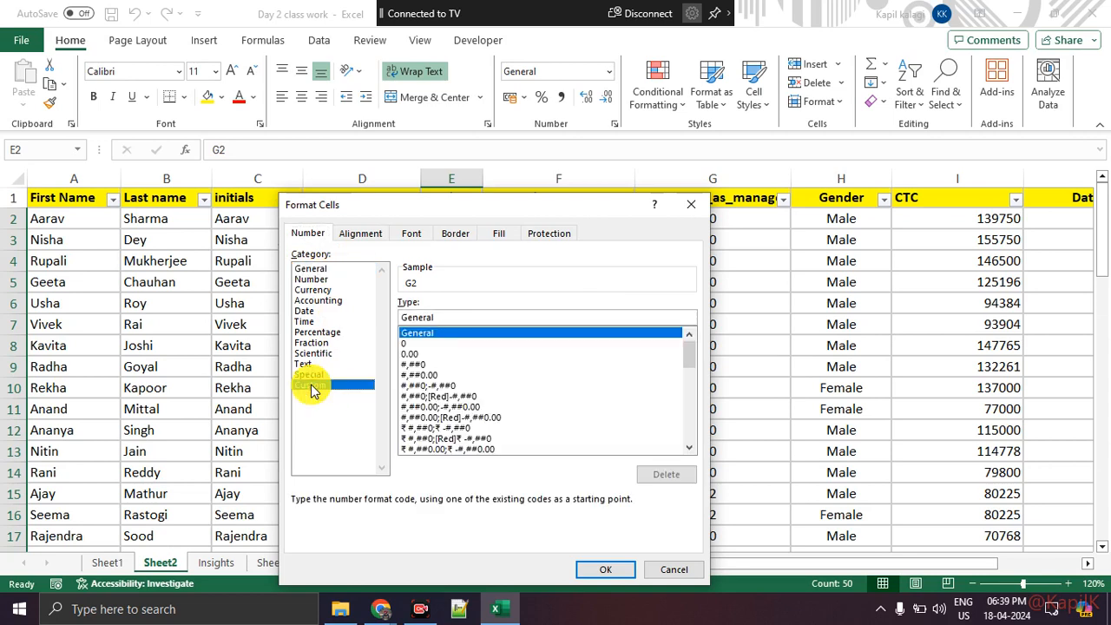
drag(689, 359, 668, 335)
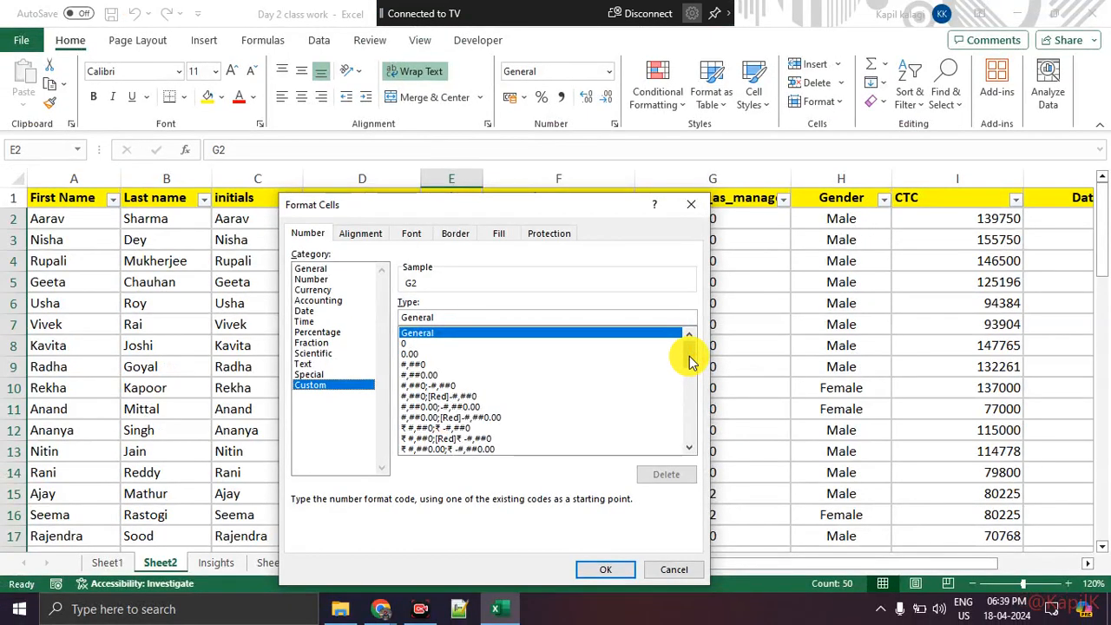
drag(793, 303, 796, 429)
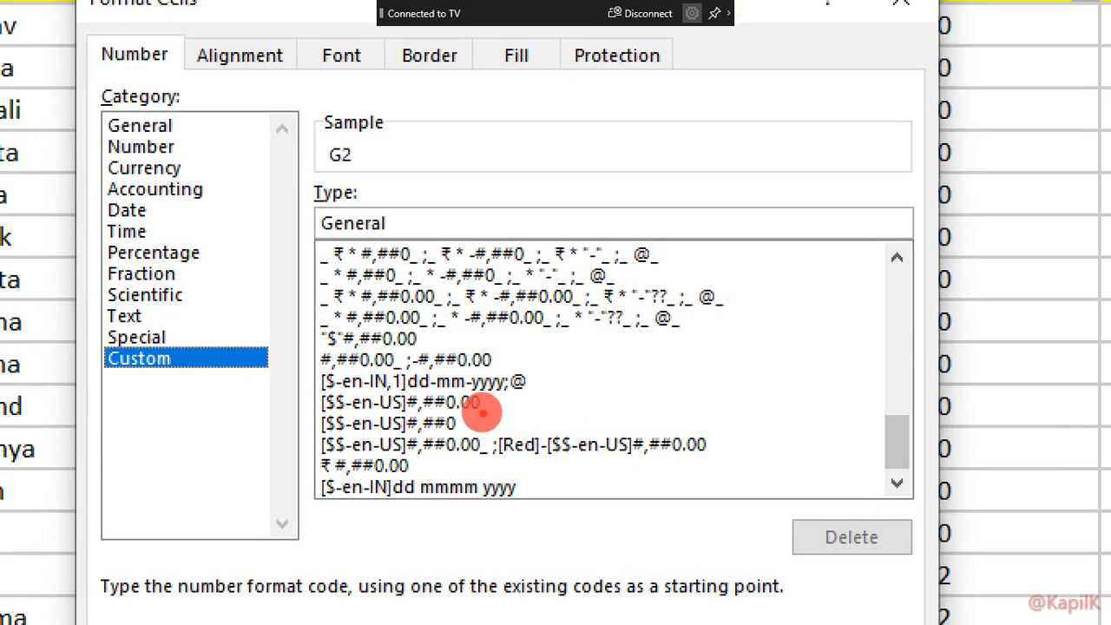
drag(403, 392, 538, 396)
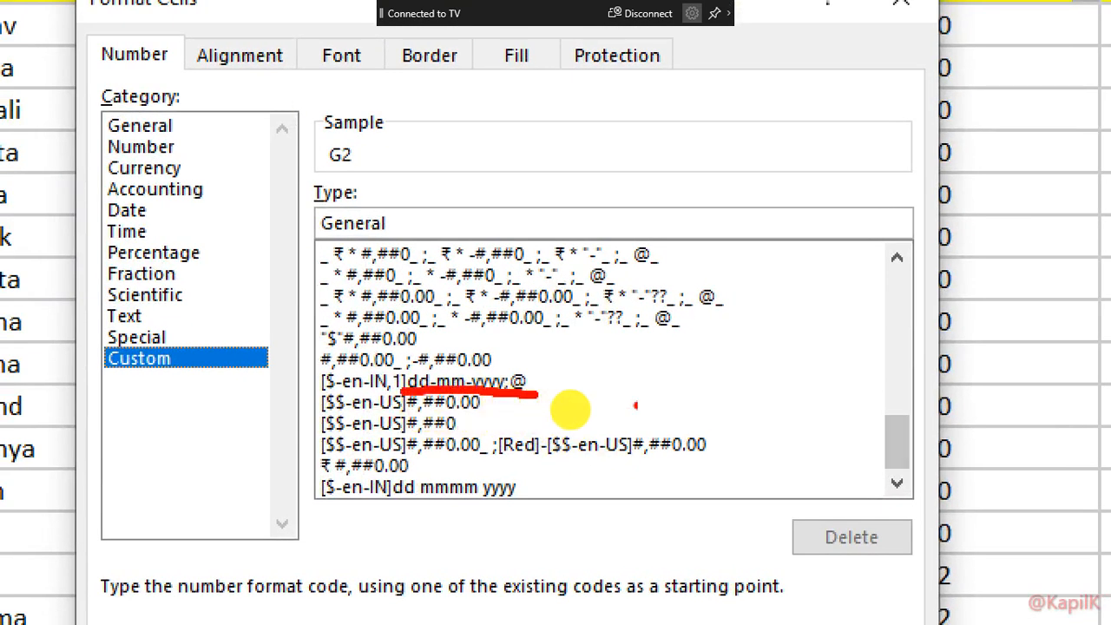
drag(571, 295, 663, 300)
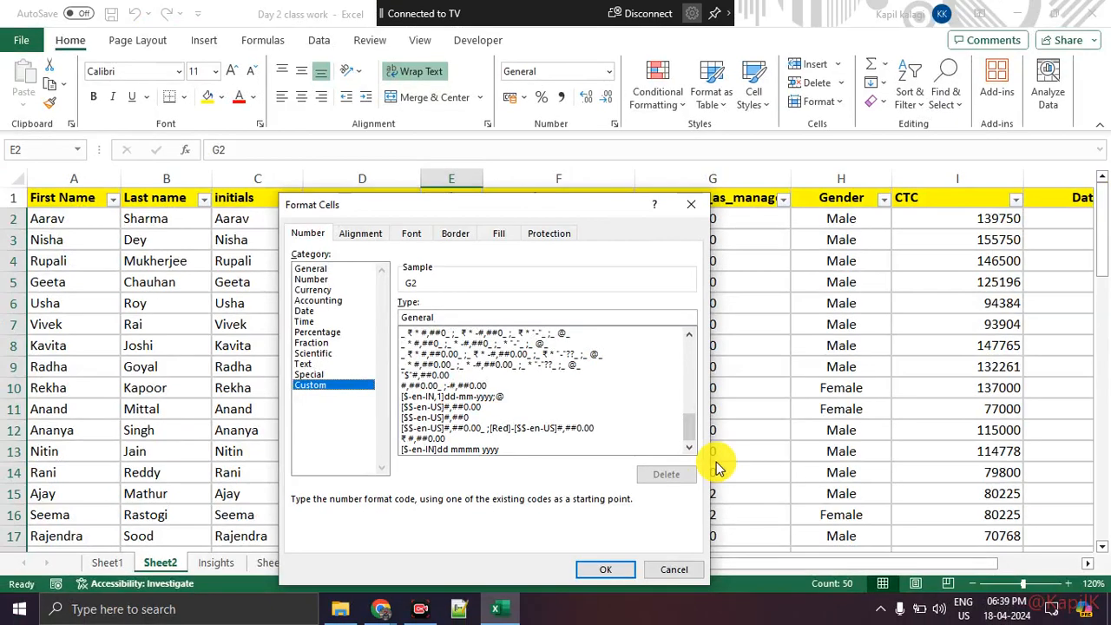
drag(689, 432, 689, 409)
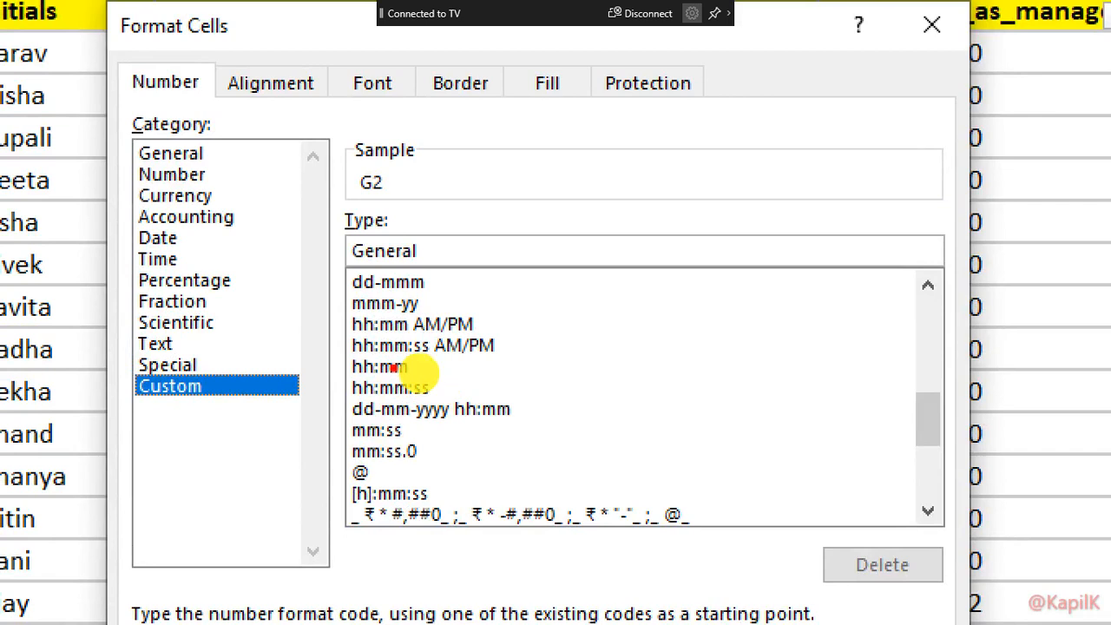
drag(337, 333, 481, 330)
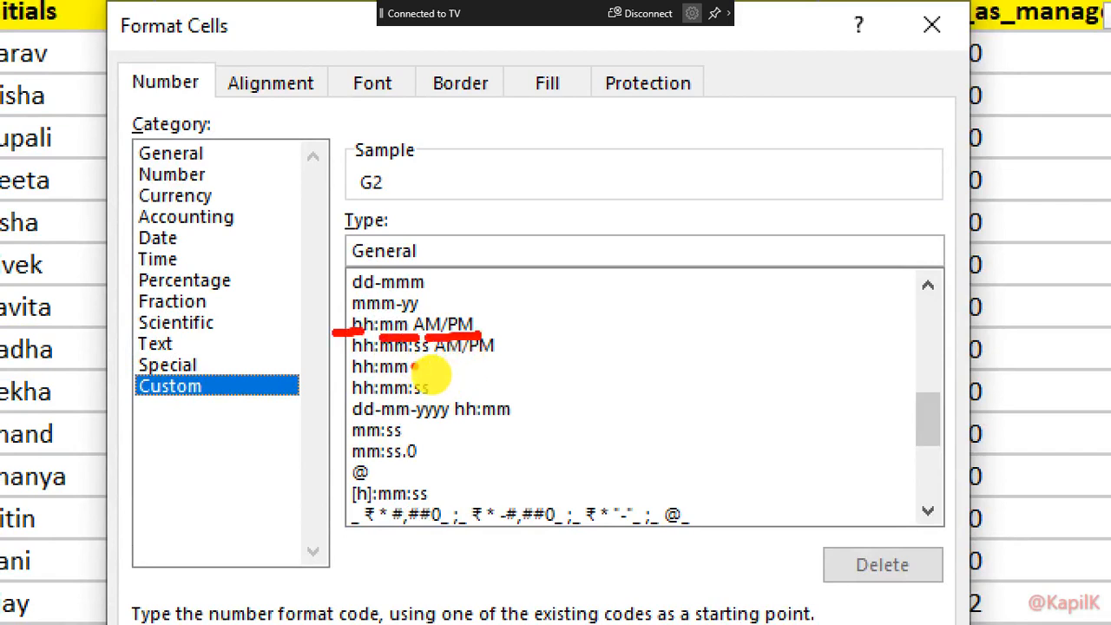
drag(331, 300, 382, 298)
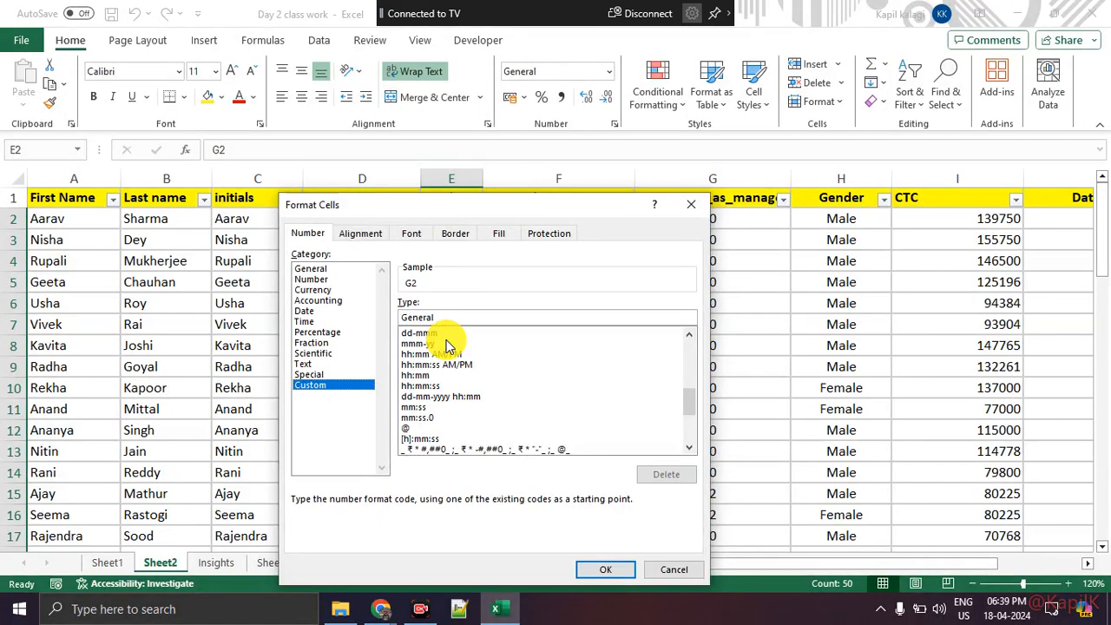
Format the Grade entries in rows 2 to 51 as General
click(321, 269)
drag(455, 215, 478, 173)
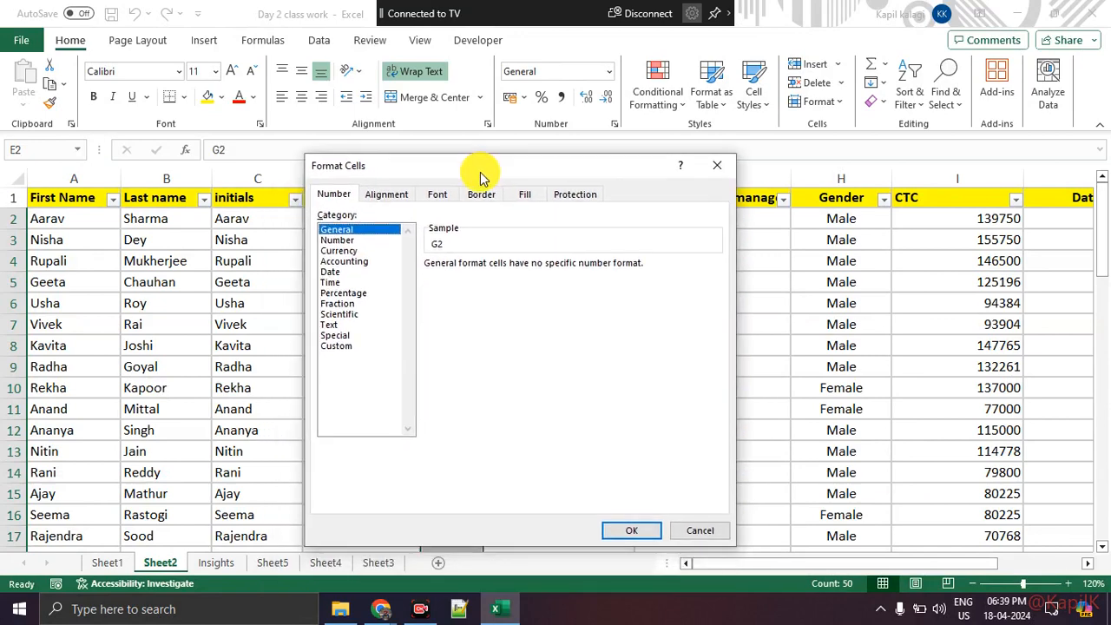
click(644, 533)
Format the Total_Experience and Experience_as_manager entries in rows 2 to 51 as Number
click(551, 368)
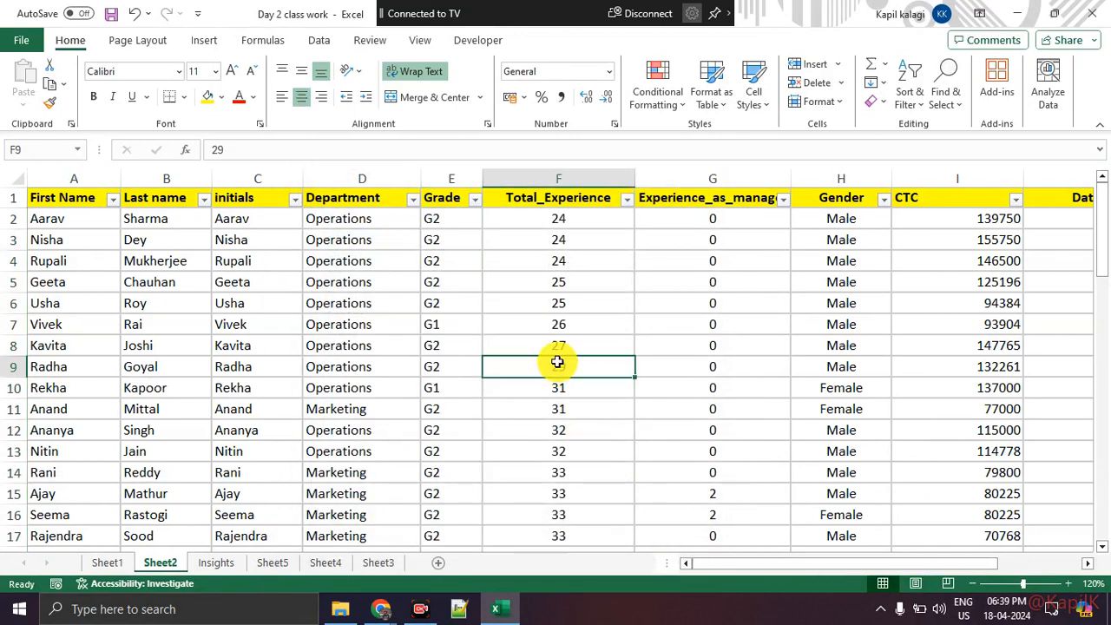
drag(602, 211, 709, 493)
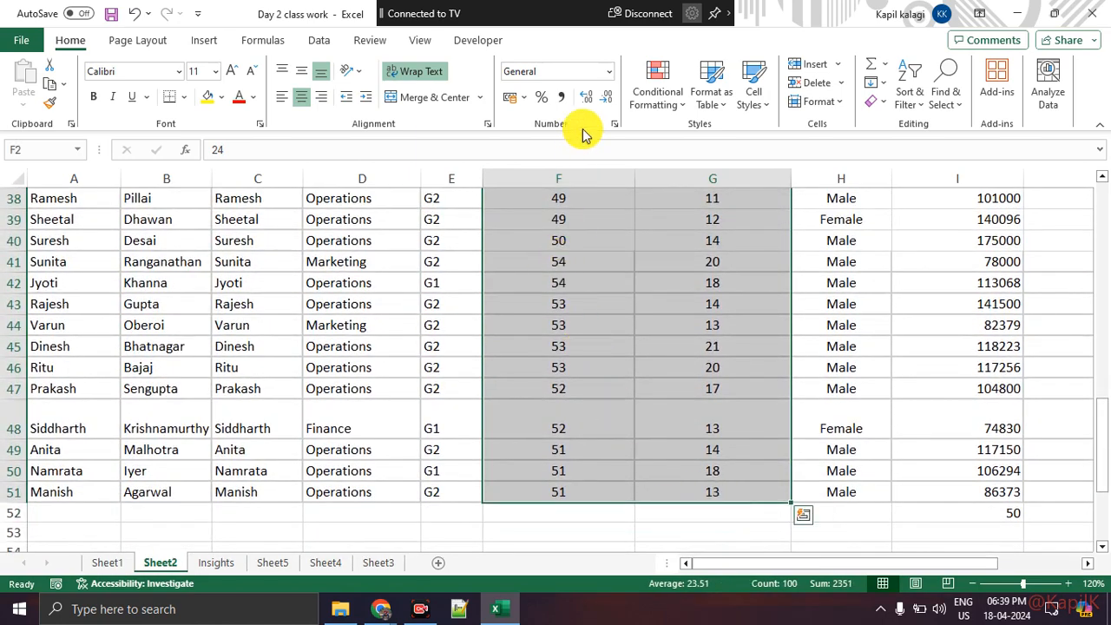
click(608, 72)
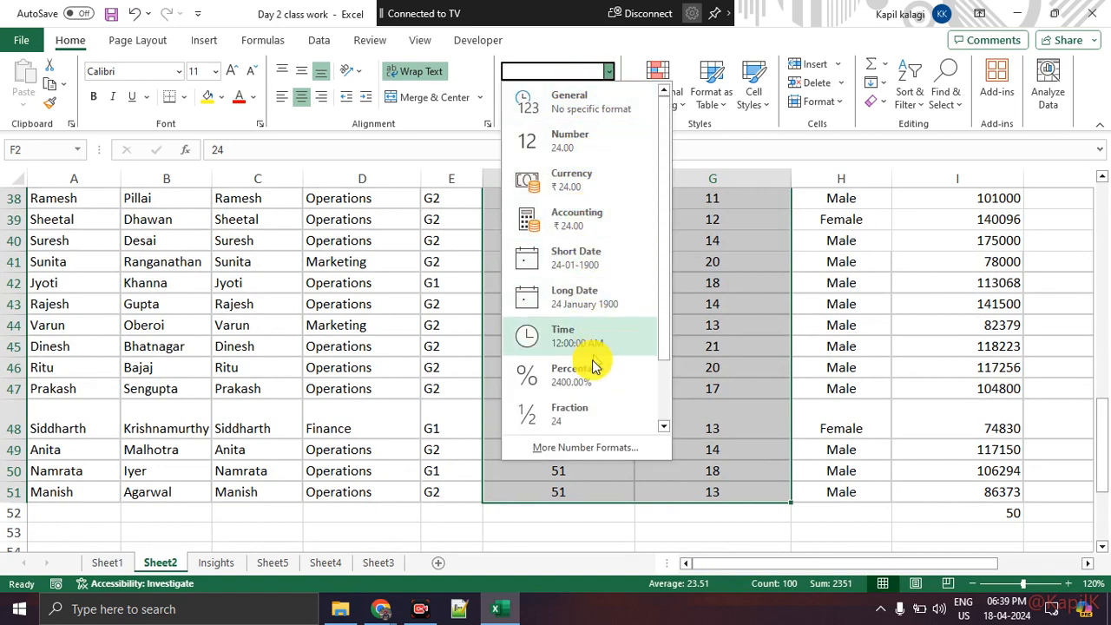
click(583, 143)
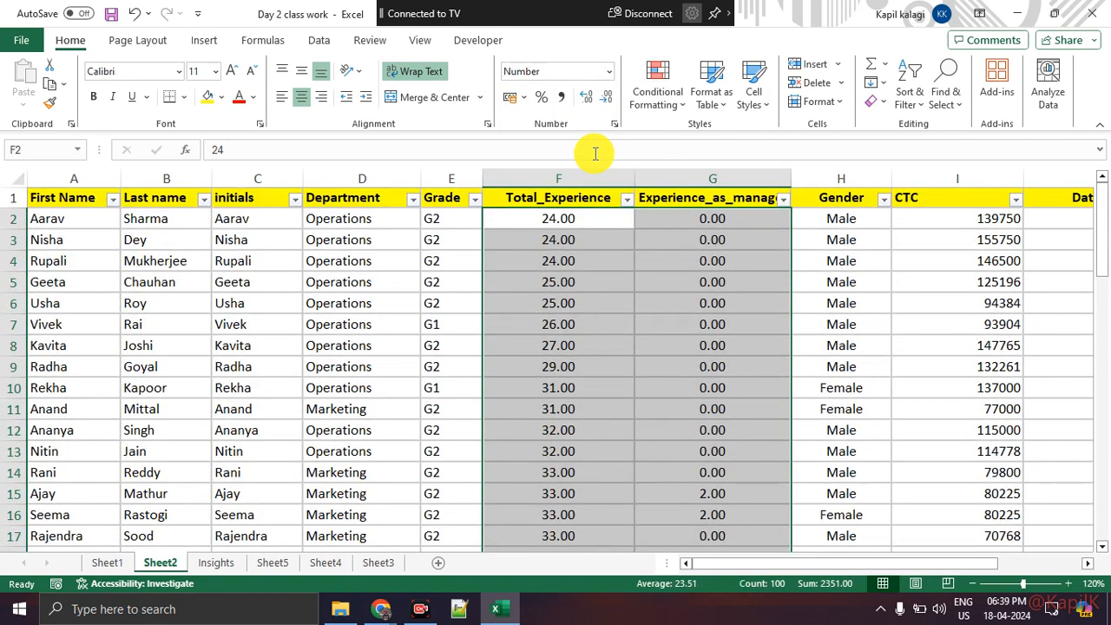
click(612, 301)
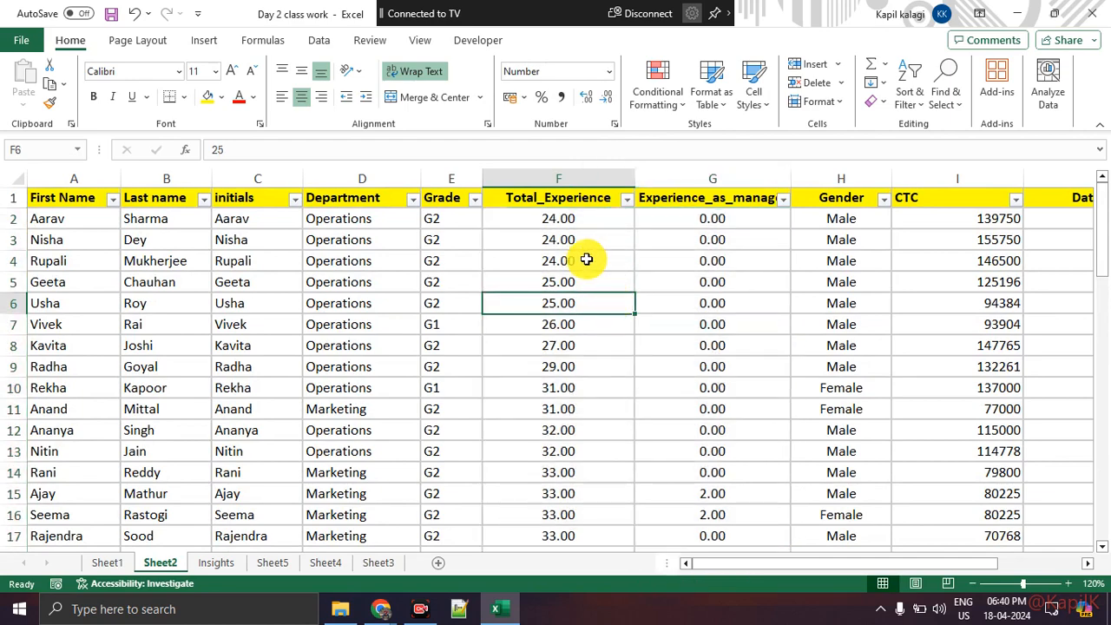
key(ctrl+1)
click(602, 255)
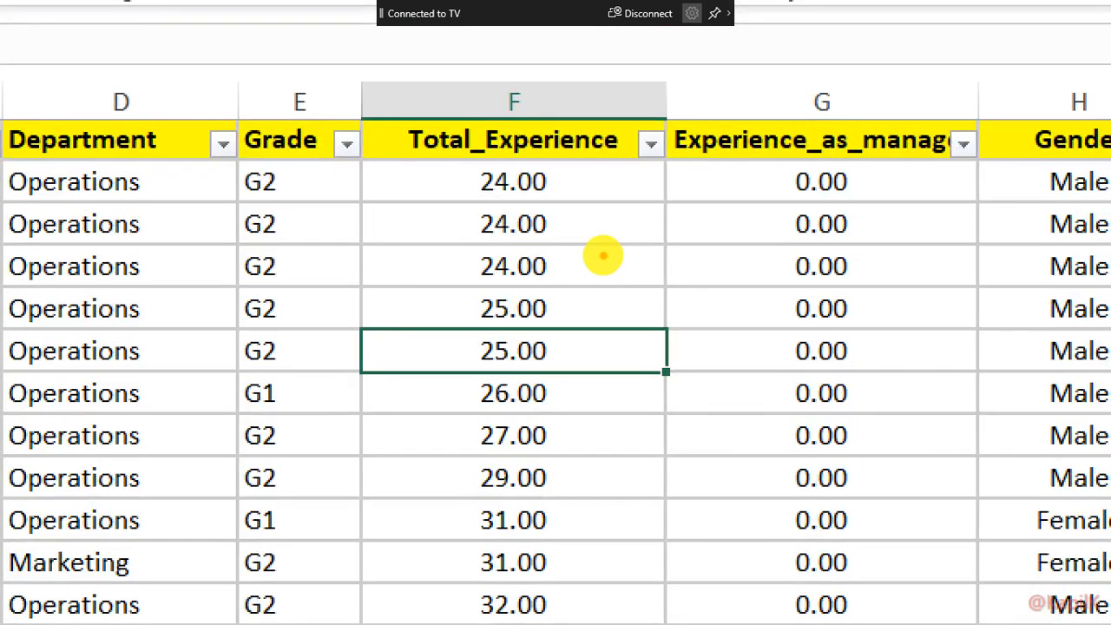
drag(461, 200, 562, 199)
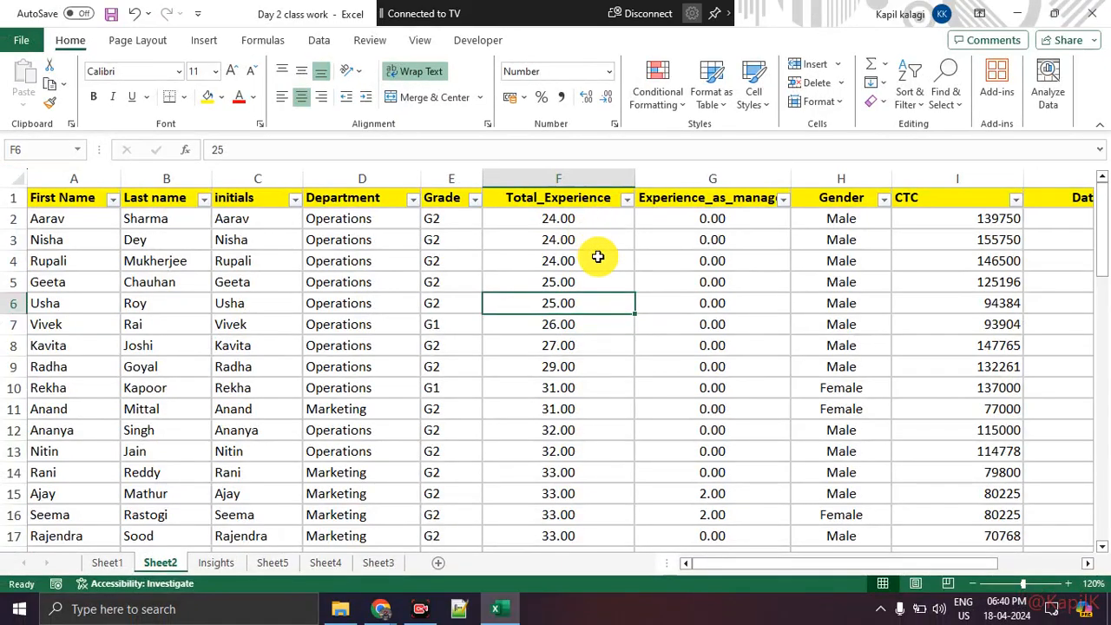
key(ctrl+1)
click(607, 94)
mouse_move(527, 126)
mouse_down()
mouse_move(639, 117)
mouse_move(599, 78)
mouse_move(575, 99)
mouse_move(587, 124)
mouse_move(604, 109)
mouse_move(587, 107)
mouse_move(628, 108)
mouse_up()
scroll(607, 91, up, 2)
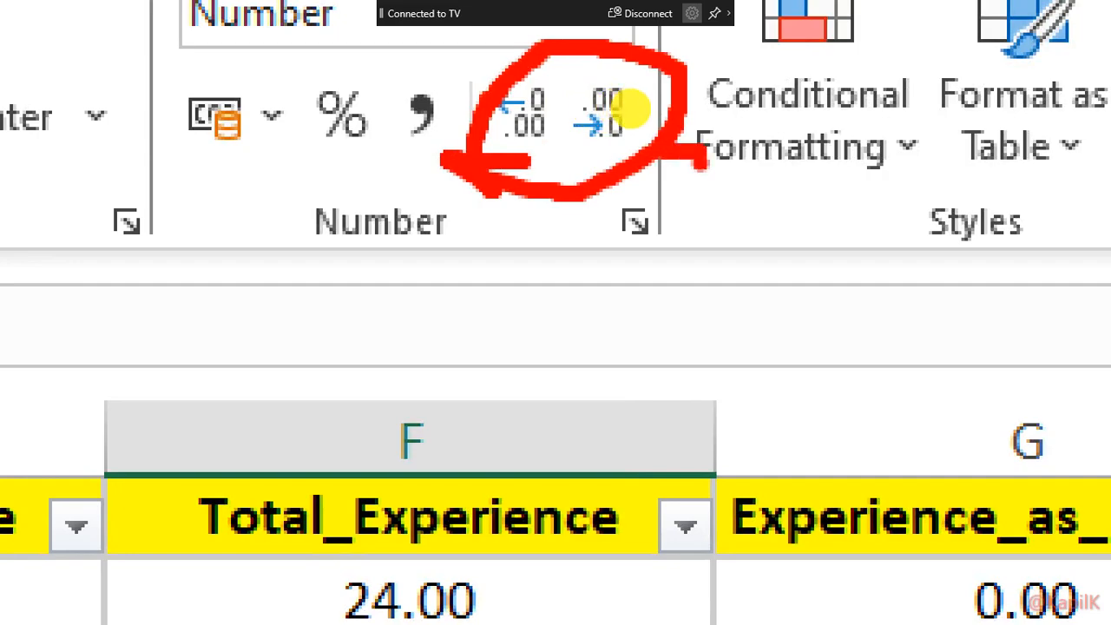
key(Escape)
Try increasing and decreasing the number of decimal places on the Total_Experience value in F6
click(588, 97)
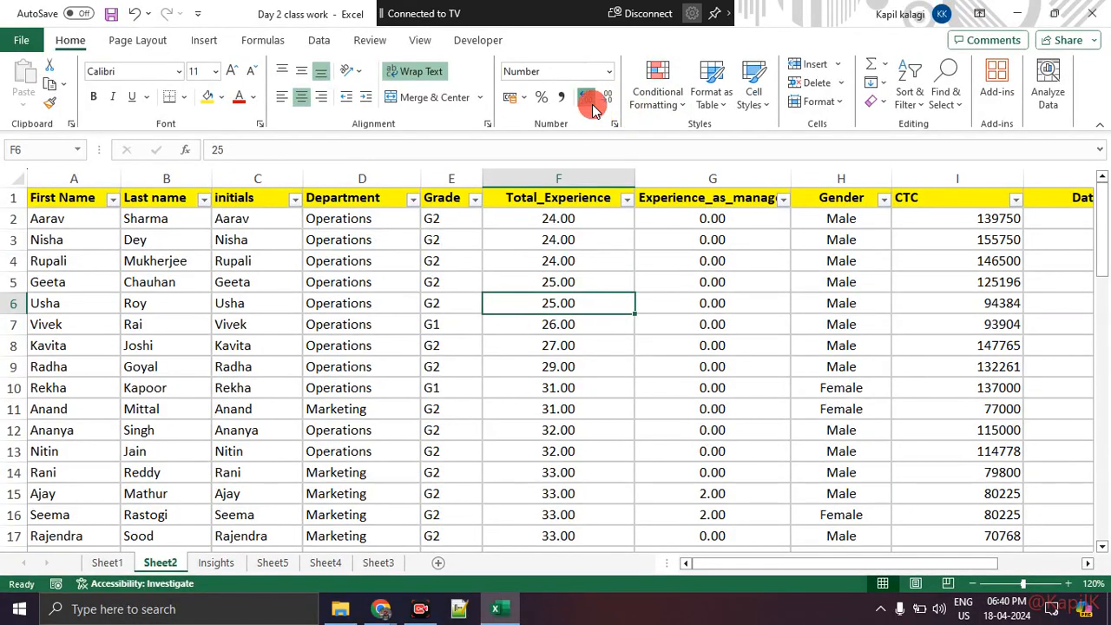
click(608, 98)
click(609, 101)
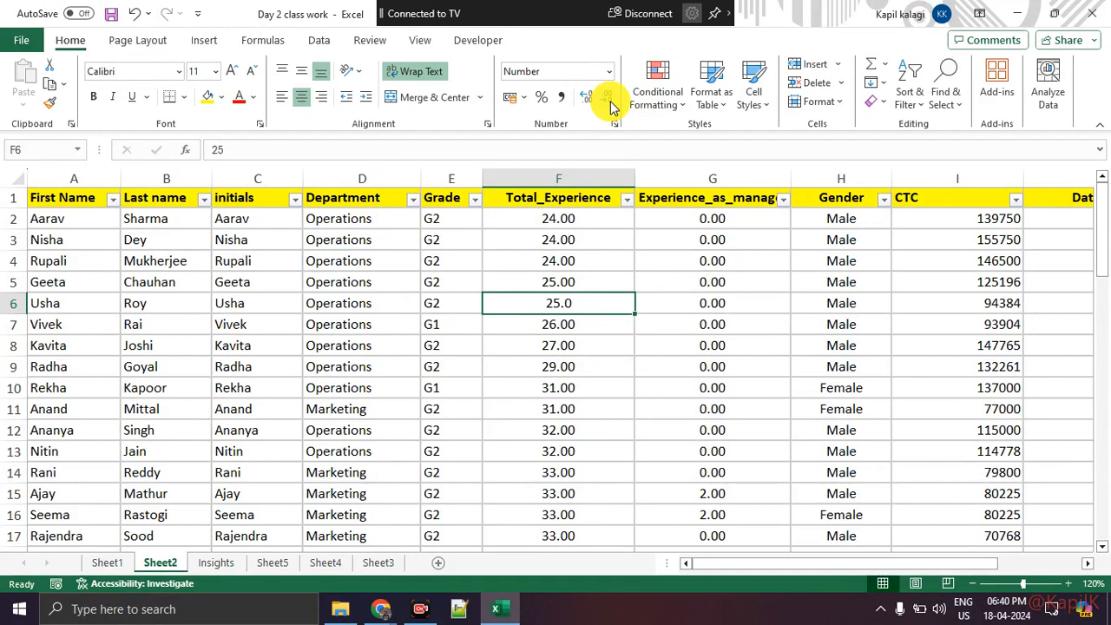
Remove both decimal places from the Total_Experience and Experience_as_manager values in rows 2 to 51 and check them down to the last record
click(579, 342)
click(578, 219)
click(579, 260)
click(587, 278)
drag(588, 215, 689, 491)
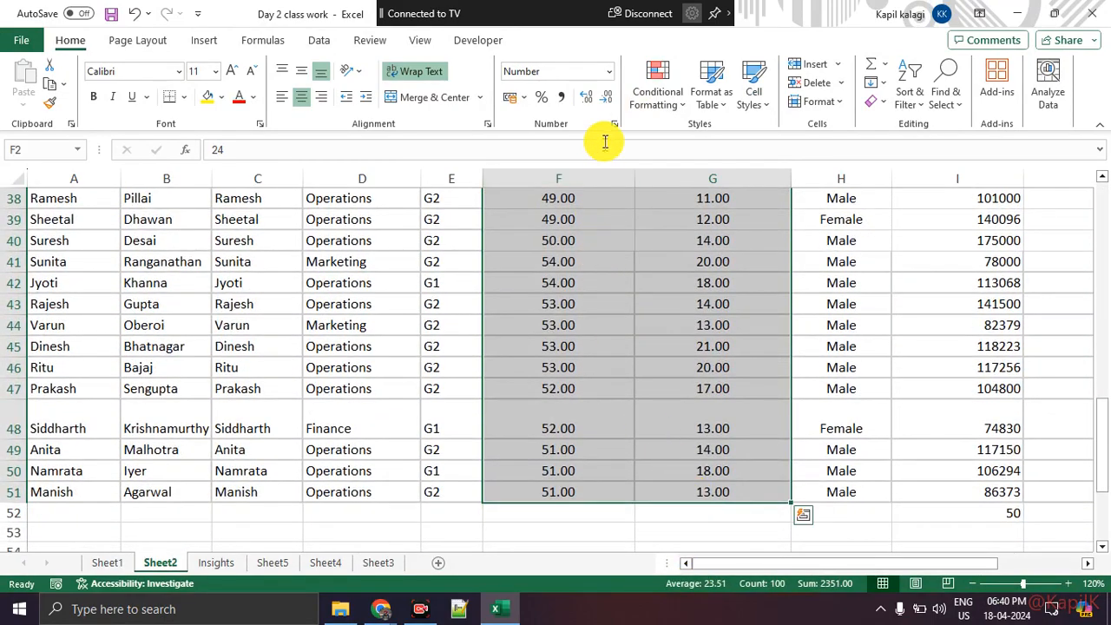
click(614, 104)
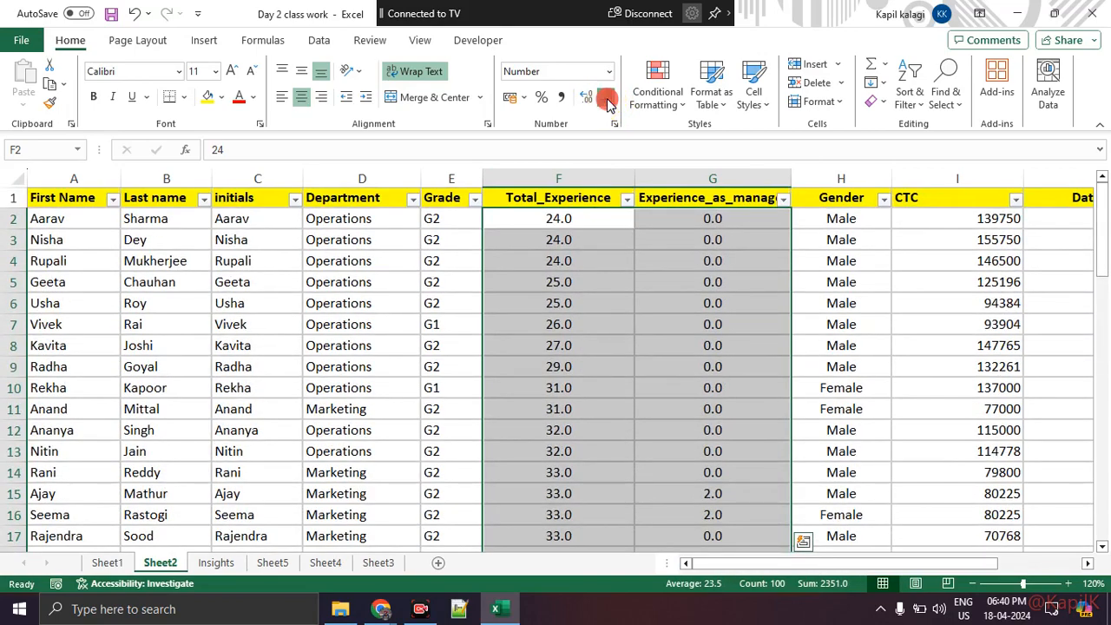
click(608, 101)
scroll(597, 336, down, 9)
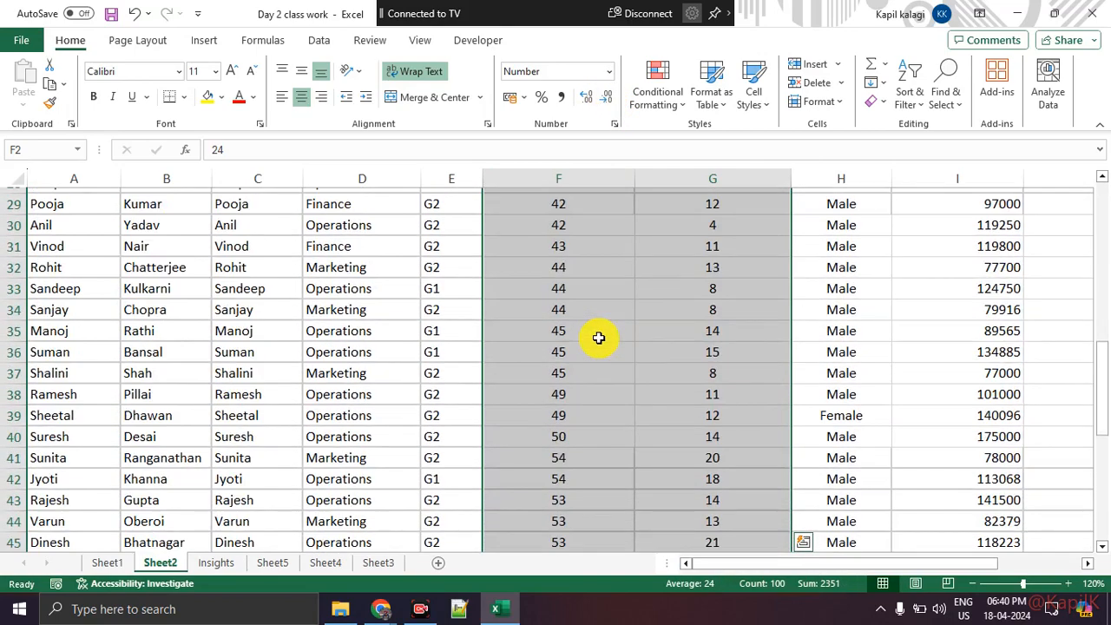
scroll(600, 337, down, 4)
click(602, 350)
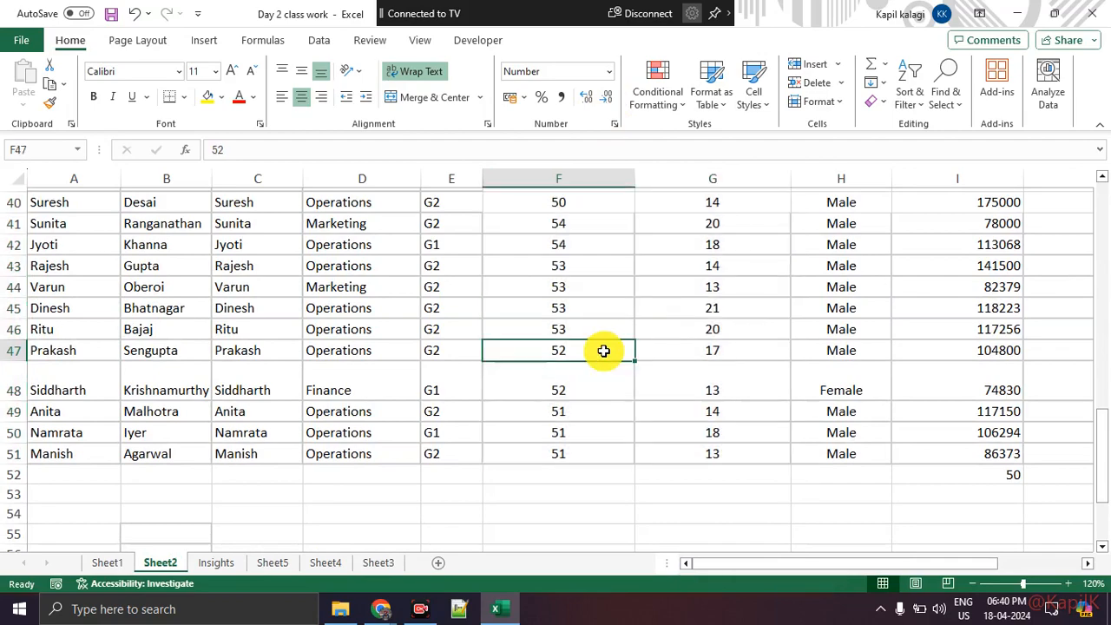
scroll(603, 350, up, 13)
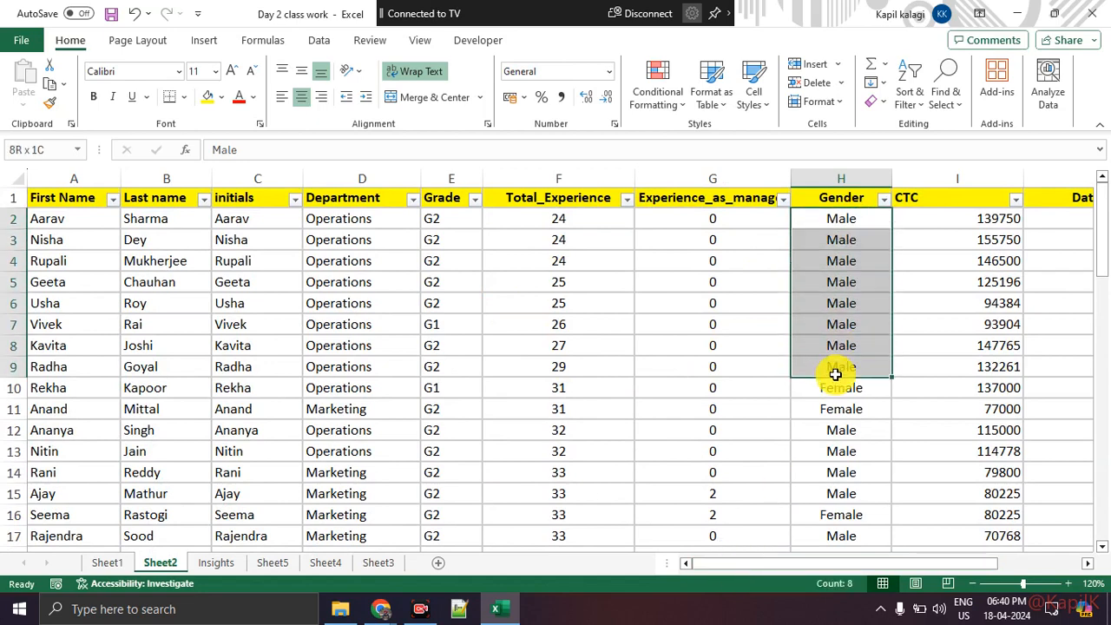
drag(839, 492, 857, 471)
scroll(855, 471, up, 12)
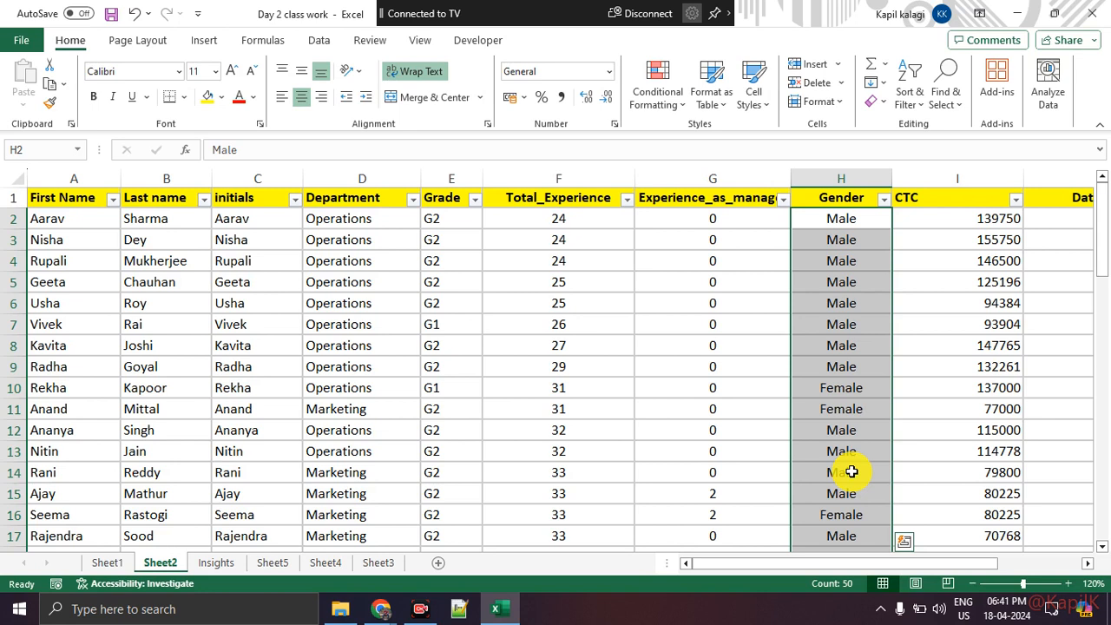
click(768, 328)
click(827, 226)
drag(824, 253, 818, 347)
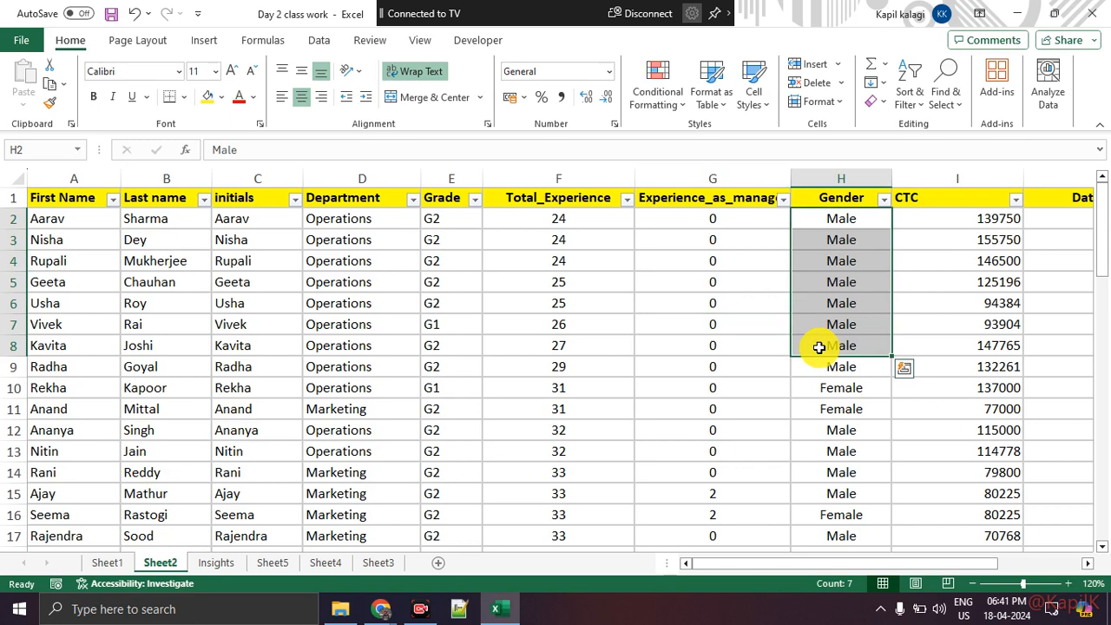
click(818, 347)
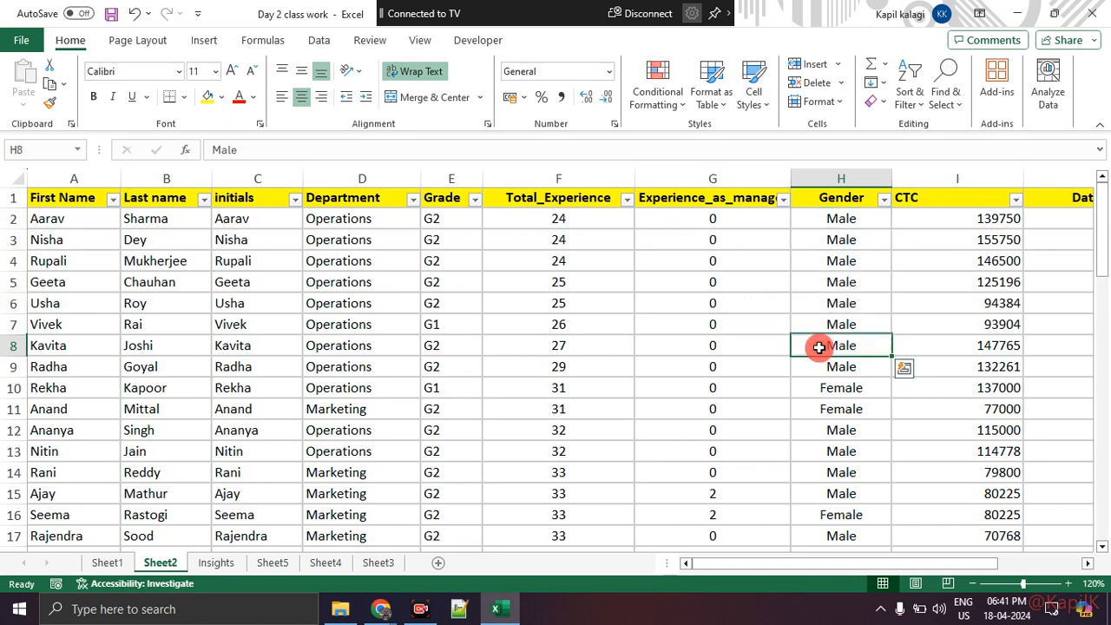
Format the Gender entries in rows 2 to 51 as Text
click(837, 221)
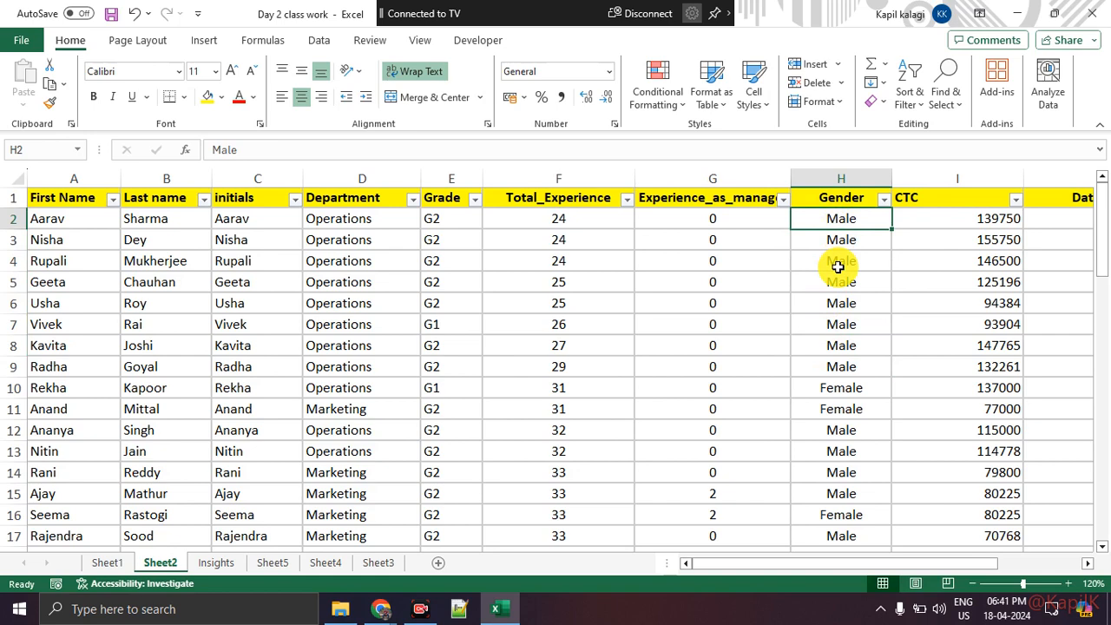
key(ctrl+shift+Down)
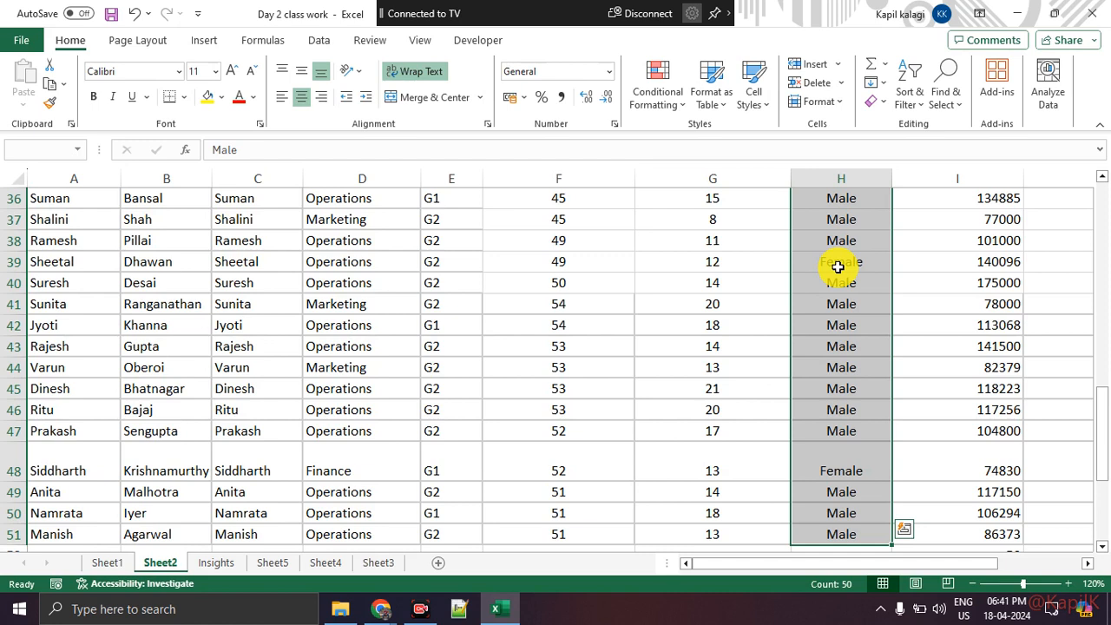
right_click(837, 266)
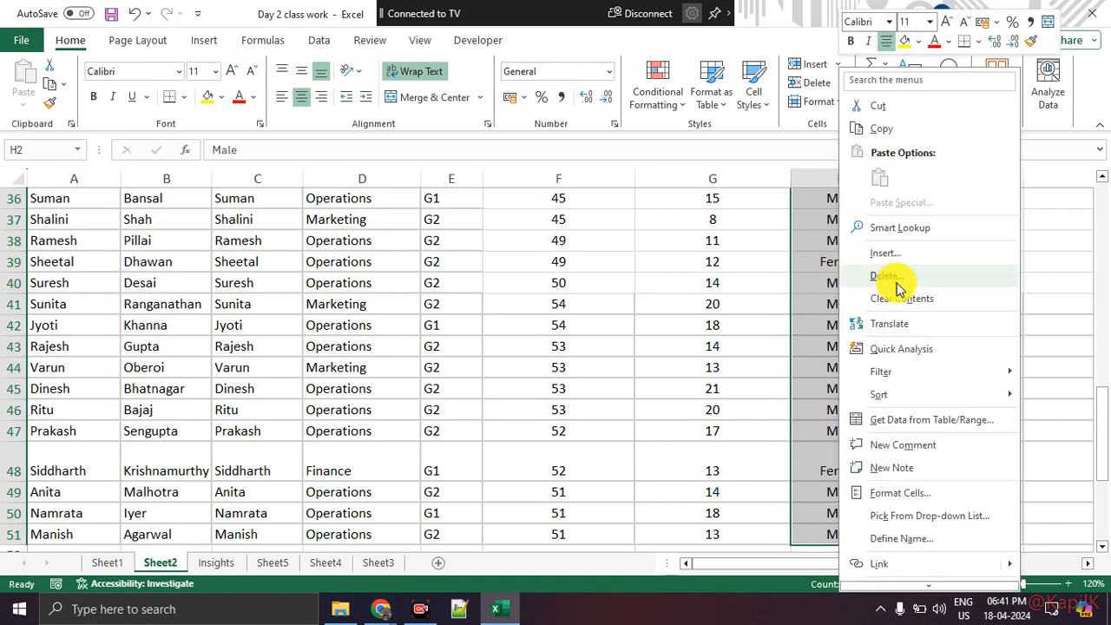
scroll(905, 489, up, 12)
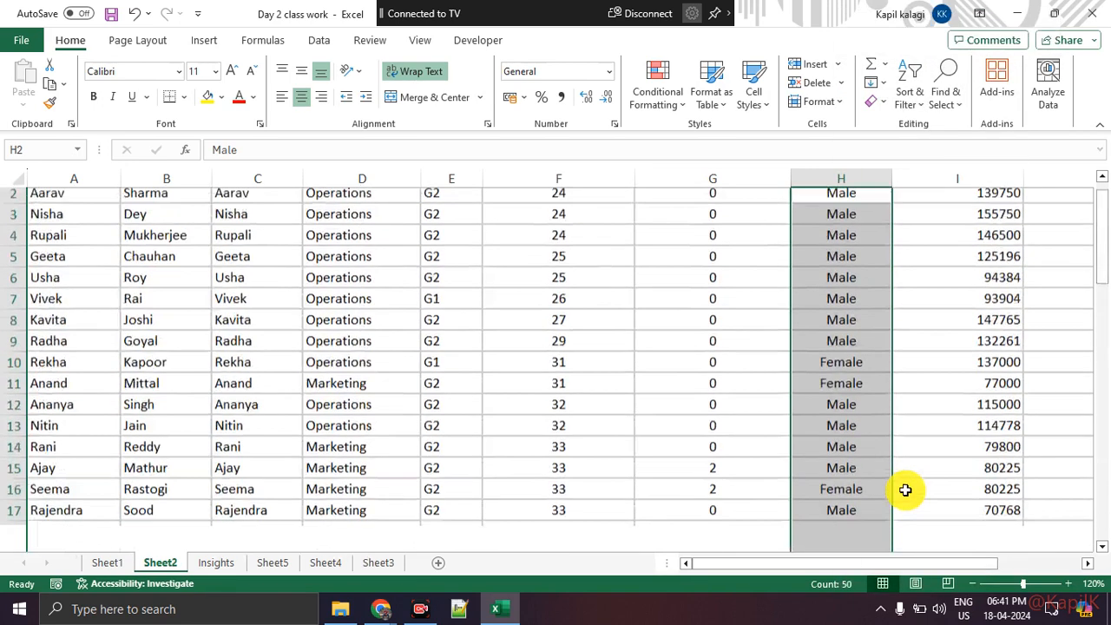
key(ctrl+1)
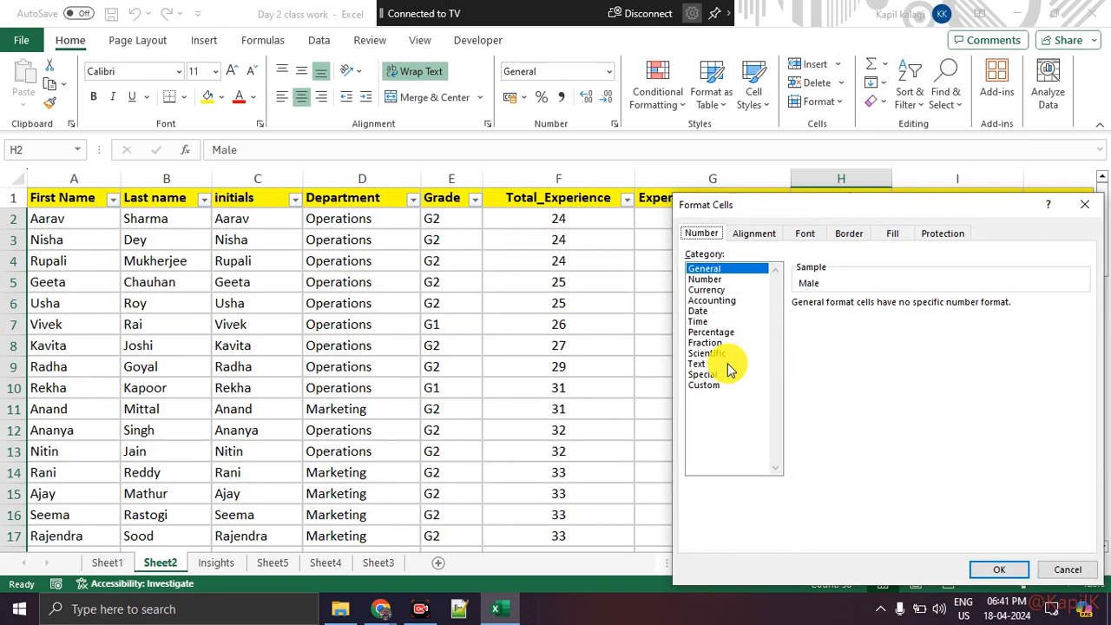
click(720, 364)
drag(798, 206, 586, 142)
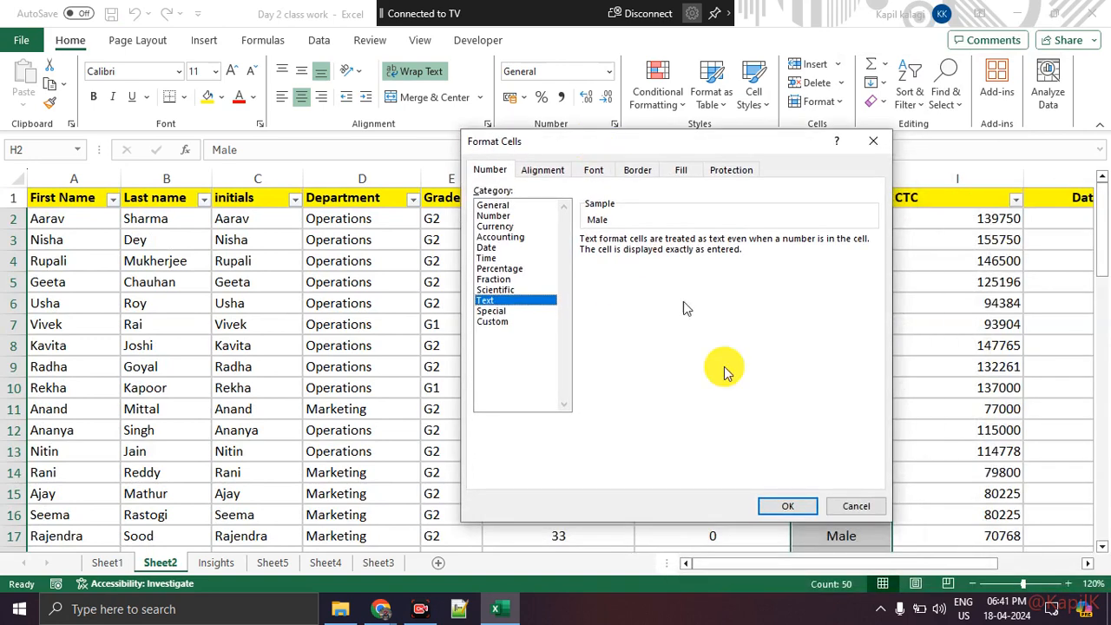
click(791, 507)
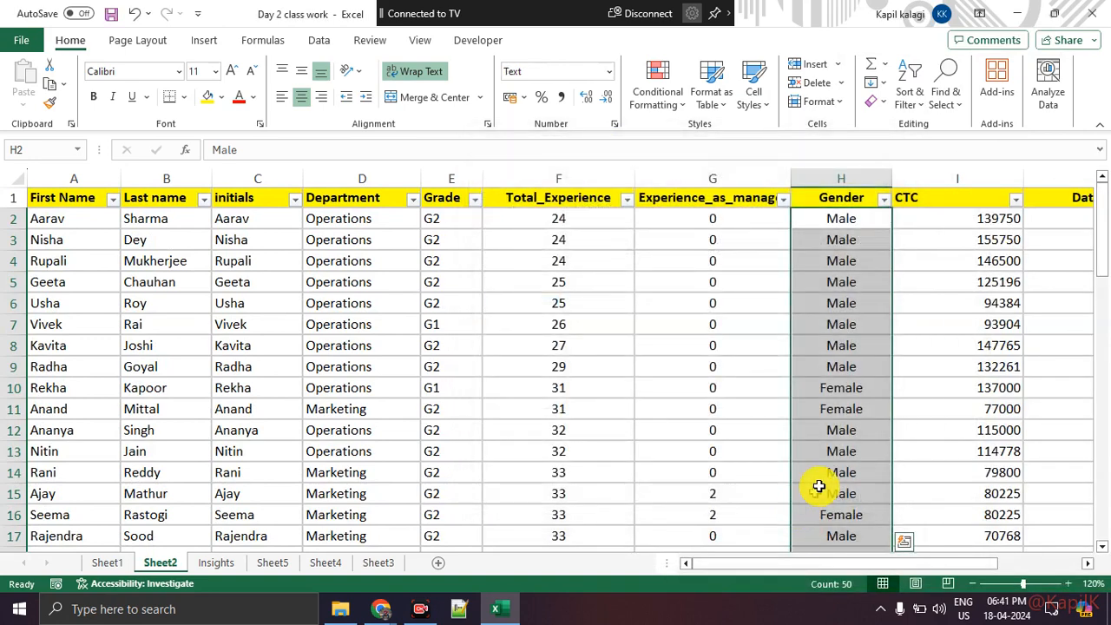
Select the CTC values from I2 to I52 and choose the Currency category for their cell format
click(946, 225)
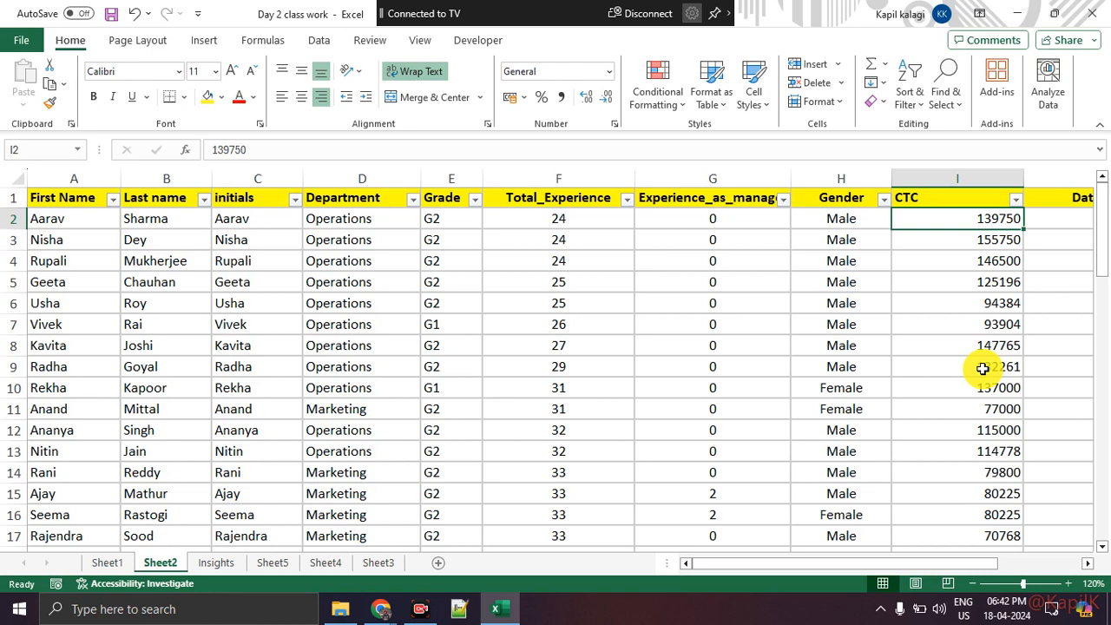
click(969, 323)
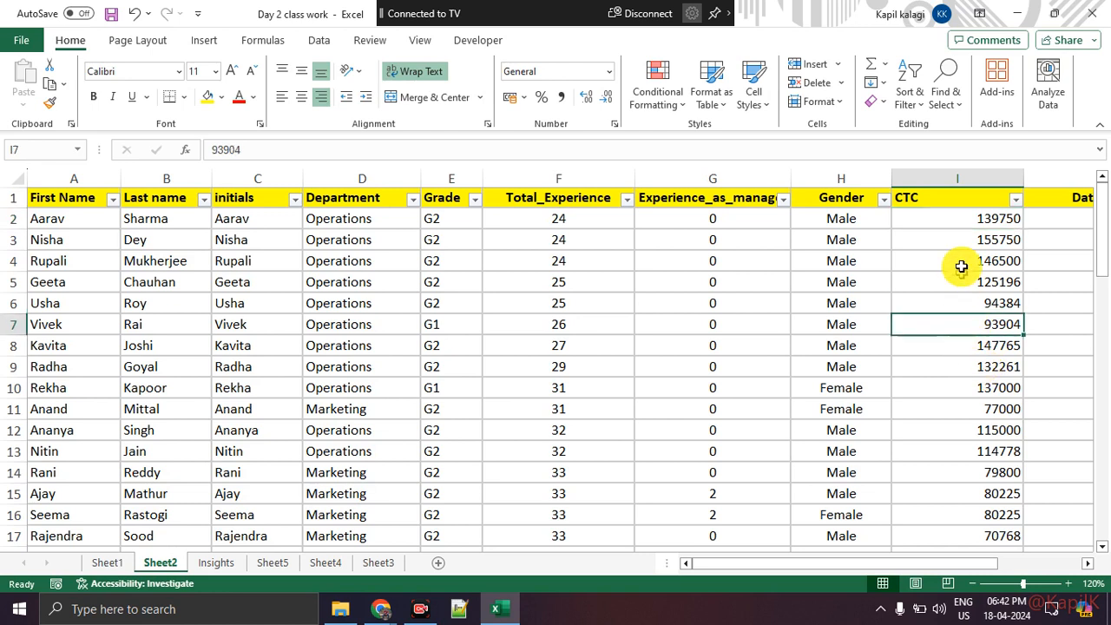
click(958, 227)
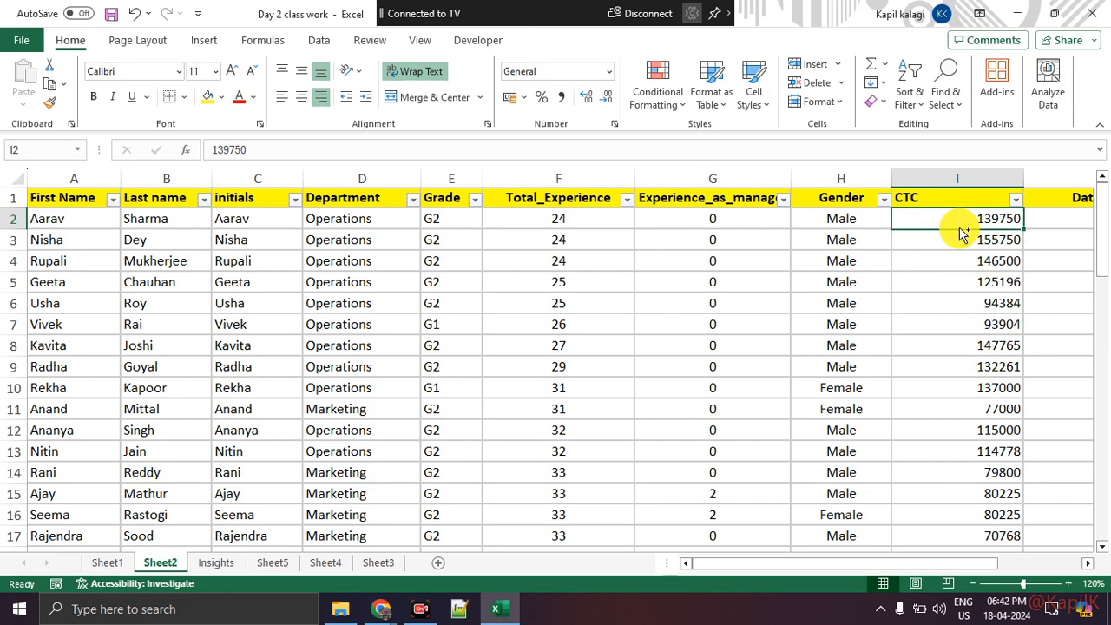
key(ctrl+shift+Down)
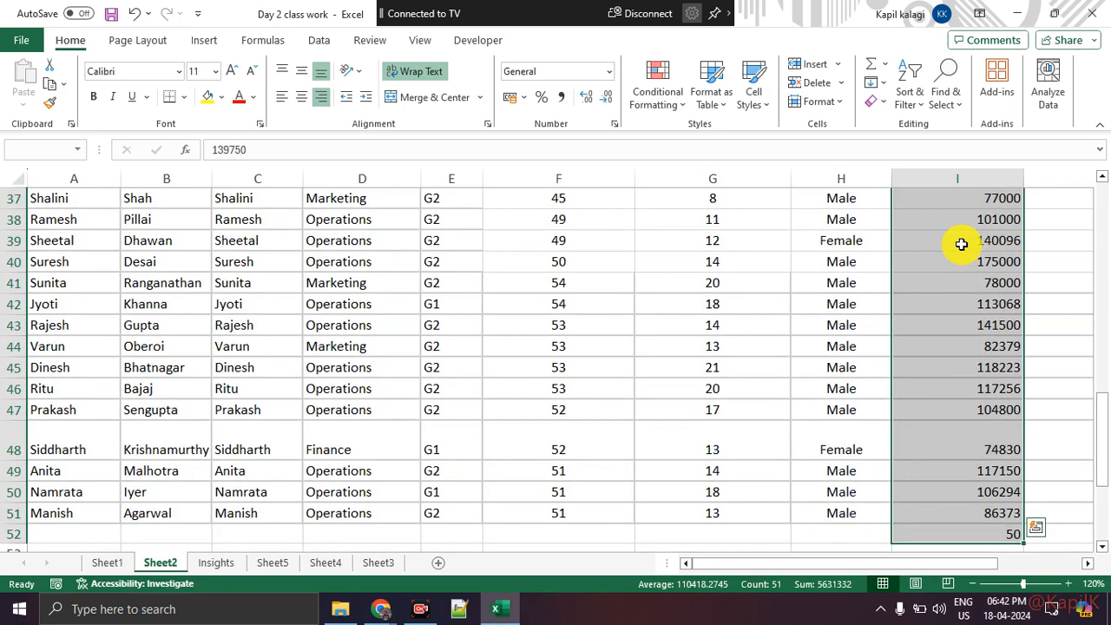
right_click(962, 244)
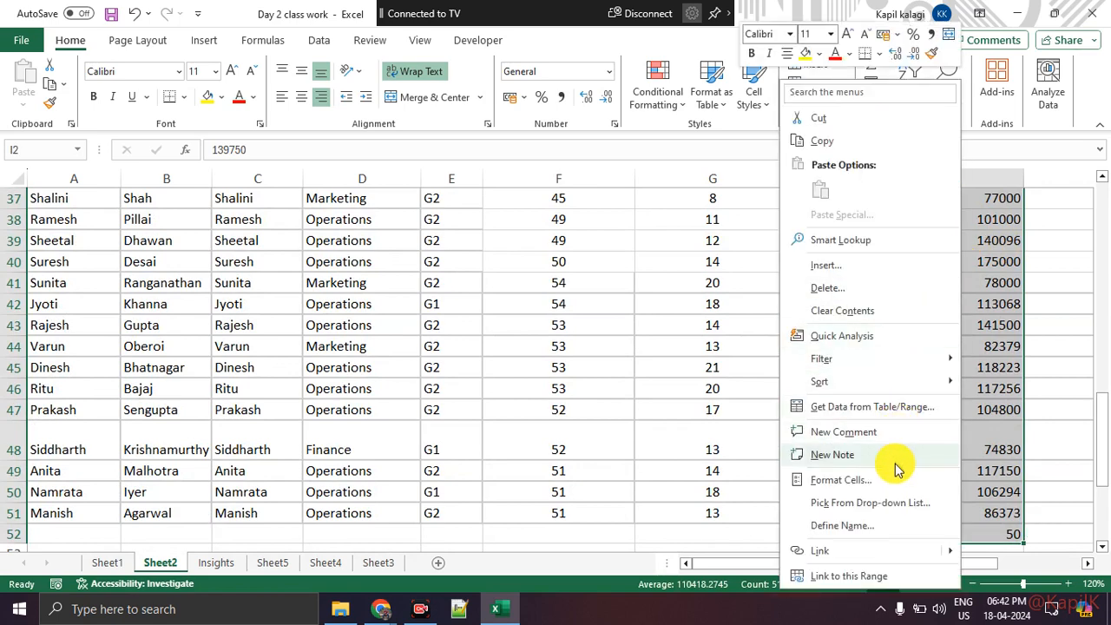
click(896, 476)
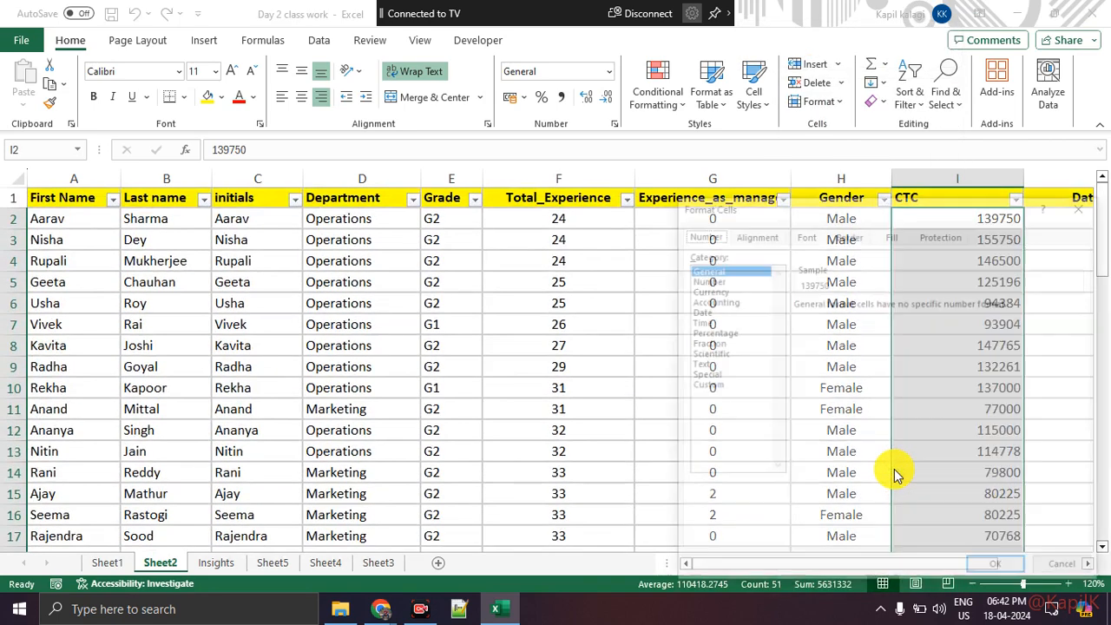
drag(820, 205, 578, 136)
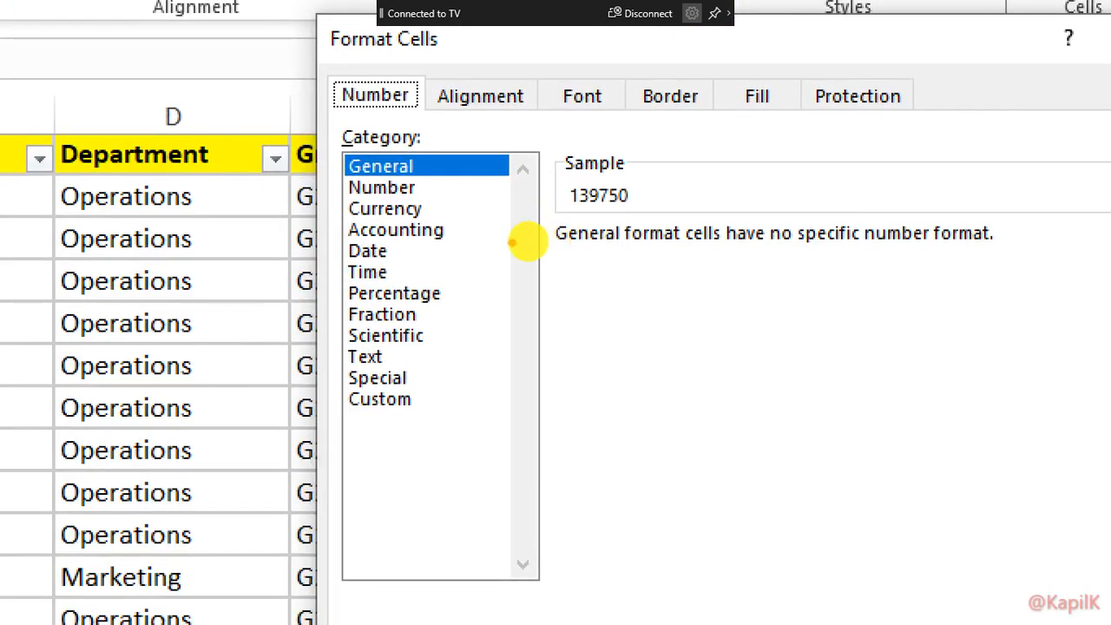
mouse_move(436, 214)
mouse_down()
mouse_move(469, 210)
mouse_move(443, 225)
mouse_move(460, 222)
mouse_up()
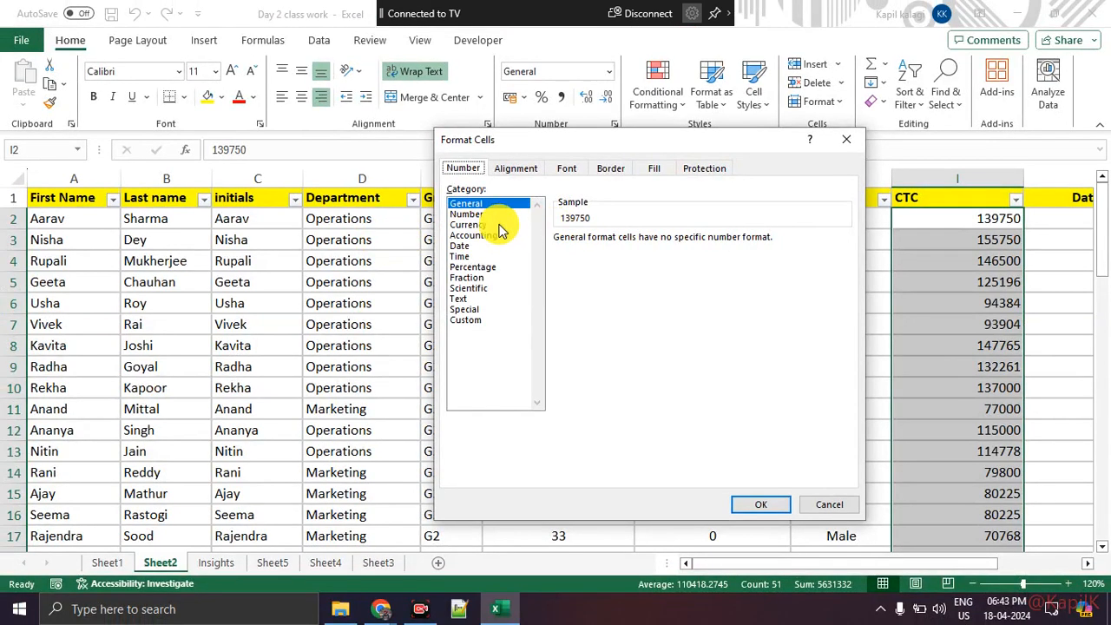
click(499, 223)
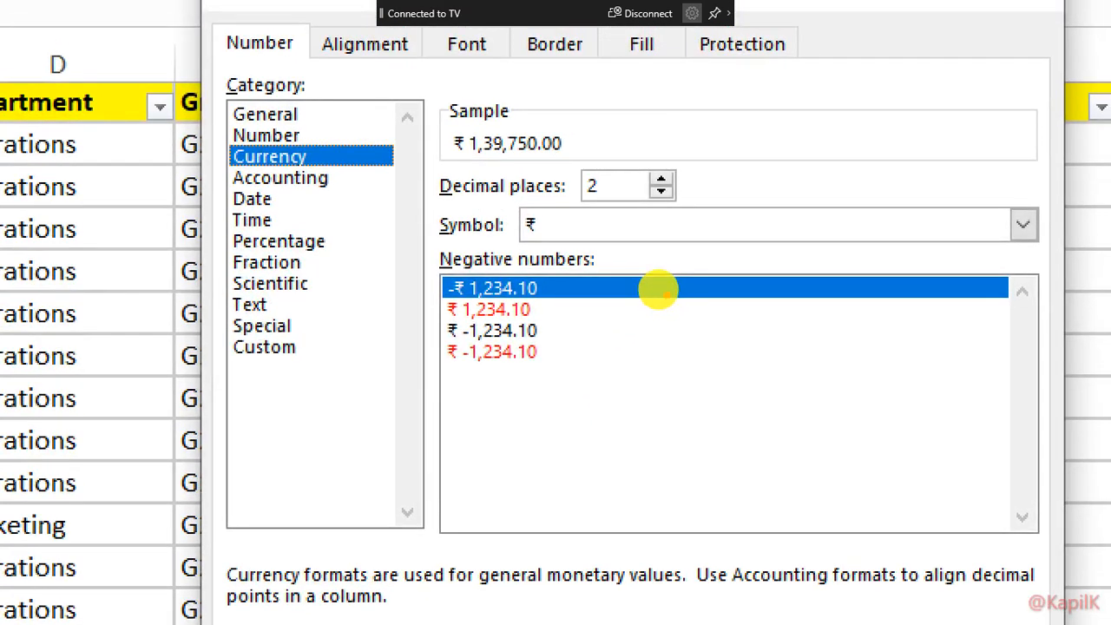
Examine the available currency symbols and the negative number display options of the Currency format
mouse_move(417, 243)
mouse_down()
mouse_move(788, 251)
mouse_move(935, 171)
mouse_move(370, 209)
mouse_up()
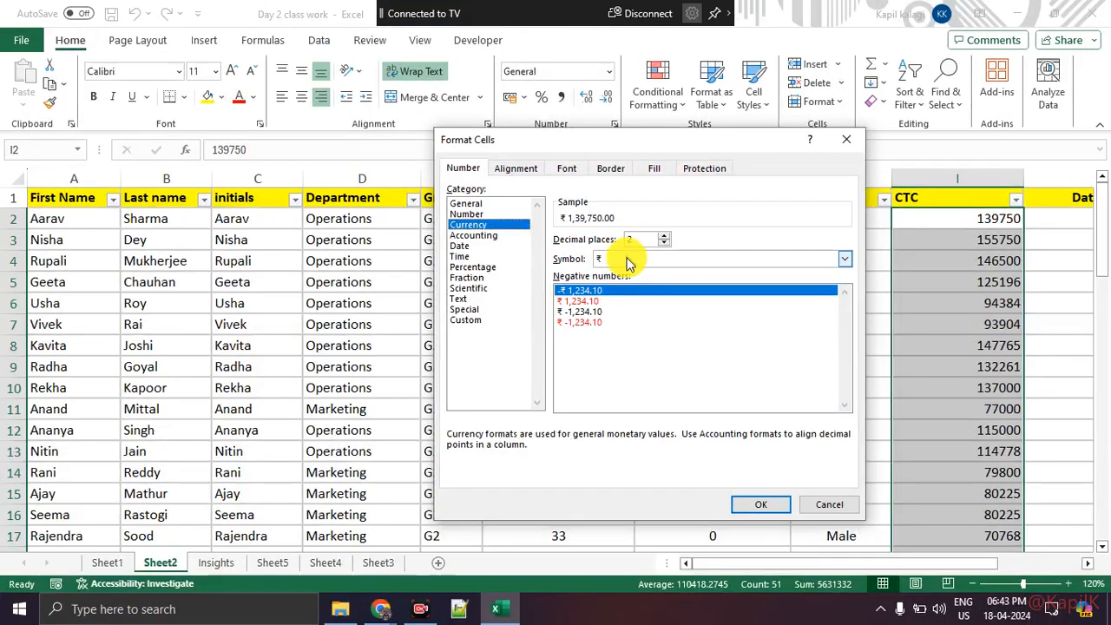
click(586, 223)
scroll(633, 373, down, 2)
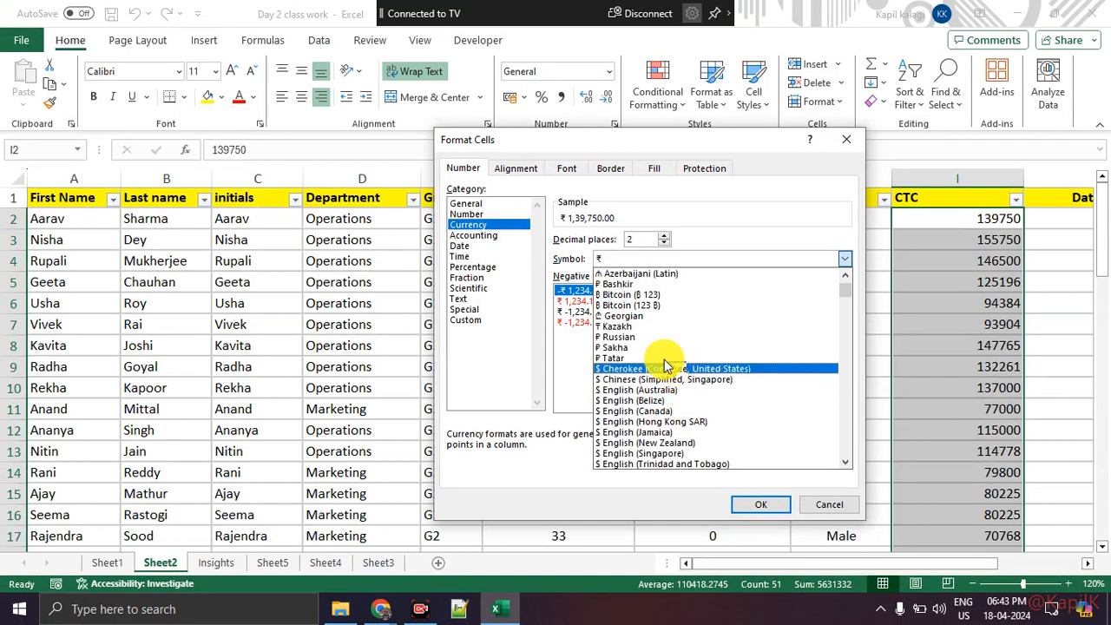
key(Escape)
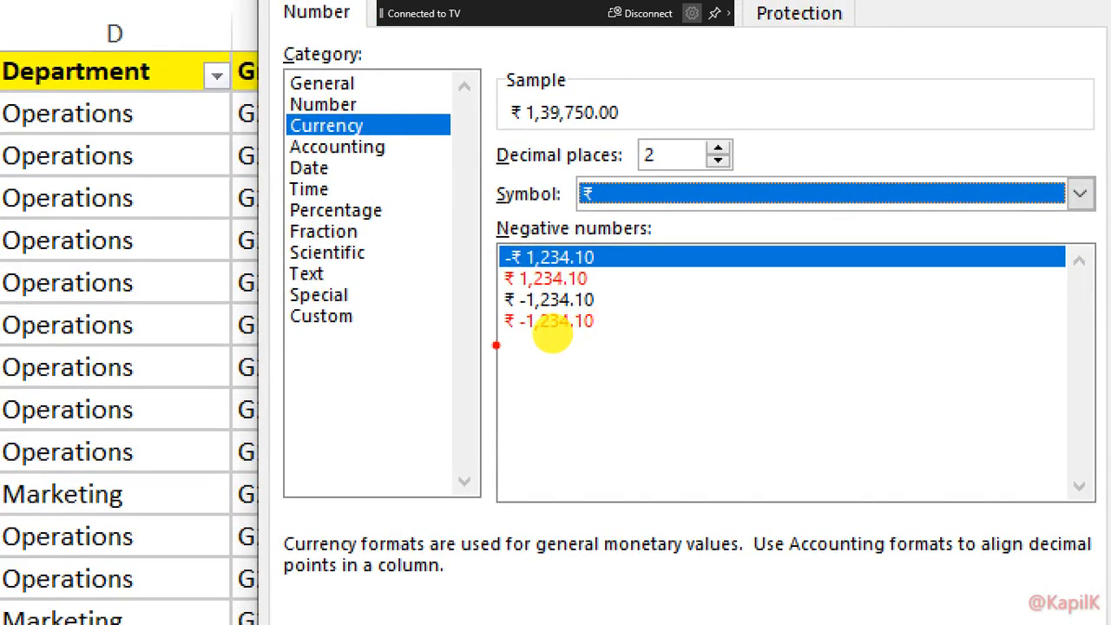
mouse_move(551, 332)
mouse_down()
mouse_move(584, 258)
mouse_move(550, 342)
mouse_up()
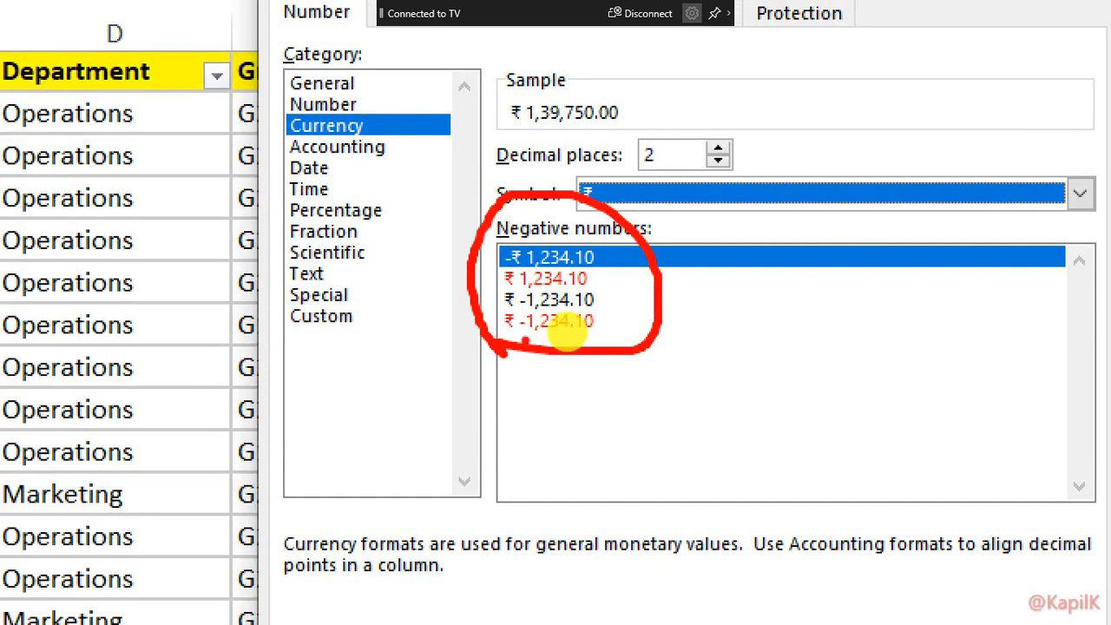
mouse_move(539, 294)
mouse_down()
mouse_move(544, 303)
mouse_move(563, 295)
mouse_up()
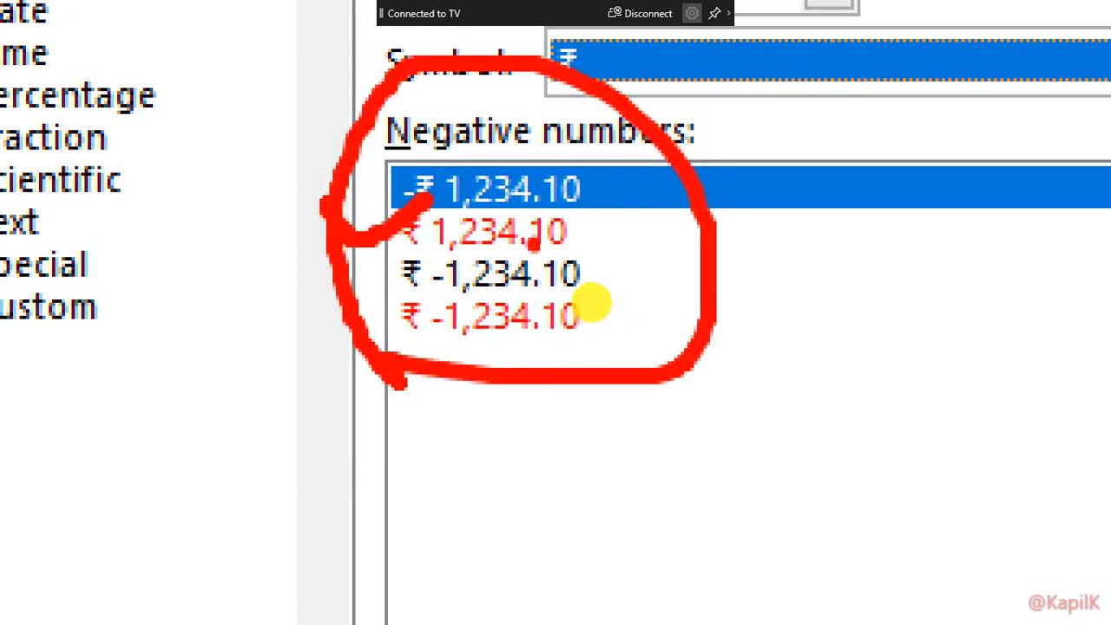
drag(581, 223, 664, 203)
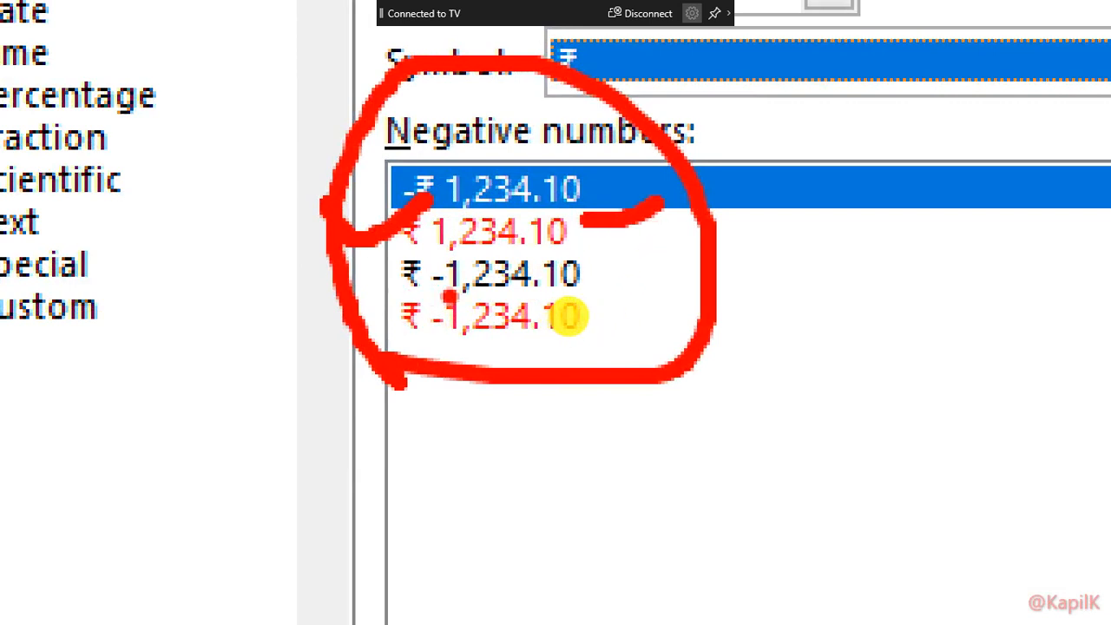
drag(576, 278, 667, 252)
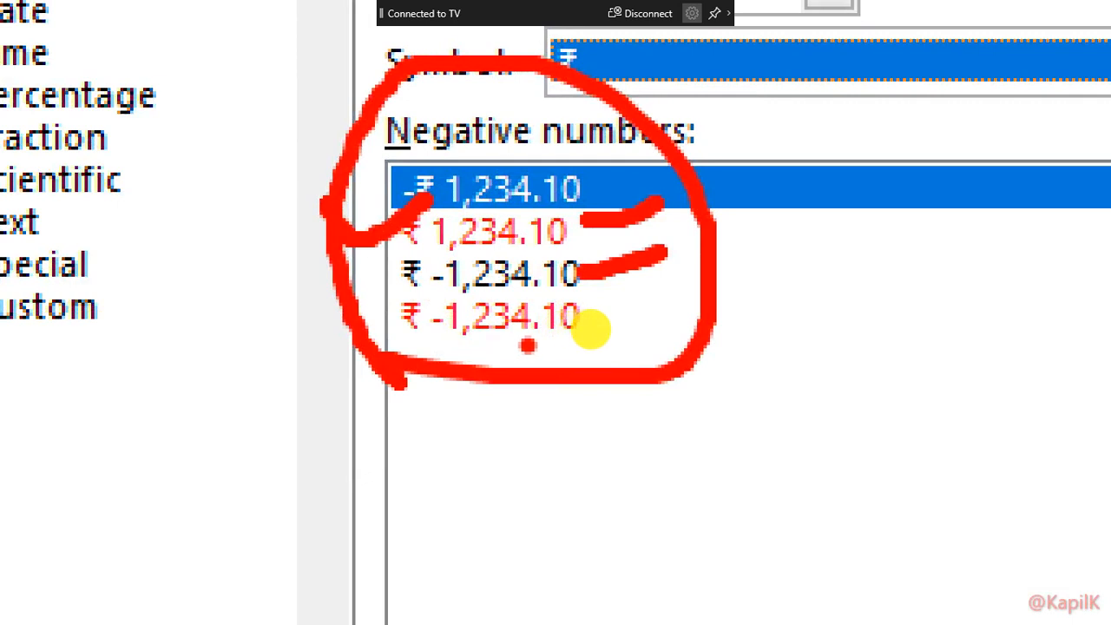
drag(591, 310, 649, 298)
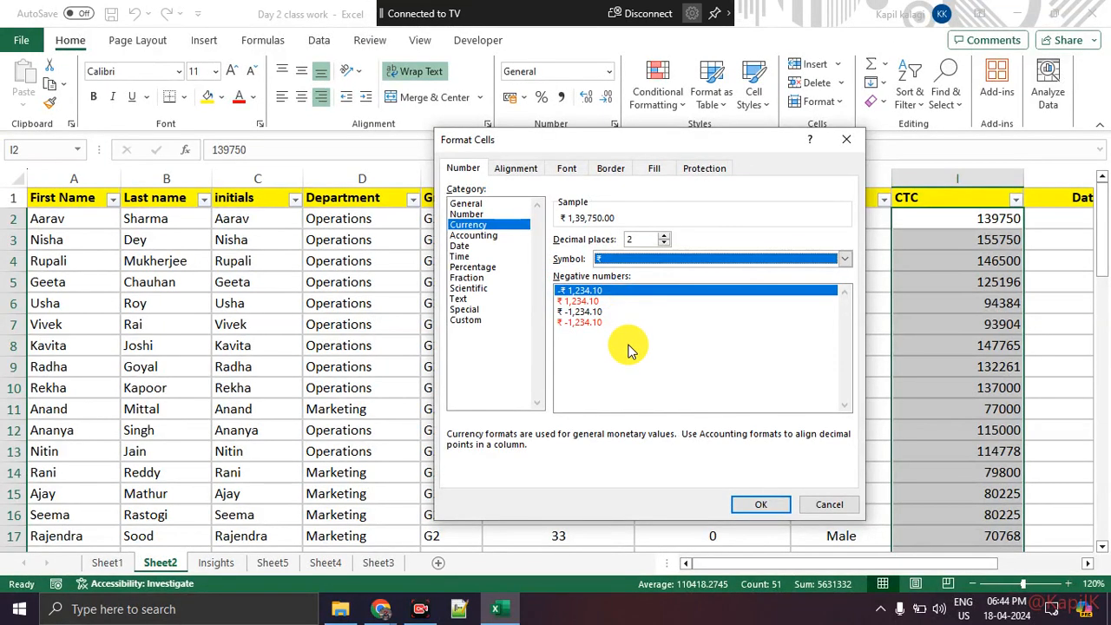
Apply the Currency format with the ₹ symbol and two decimal places to the CTC values and check the amounts down the column
click(748, 505)
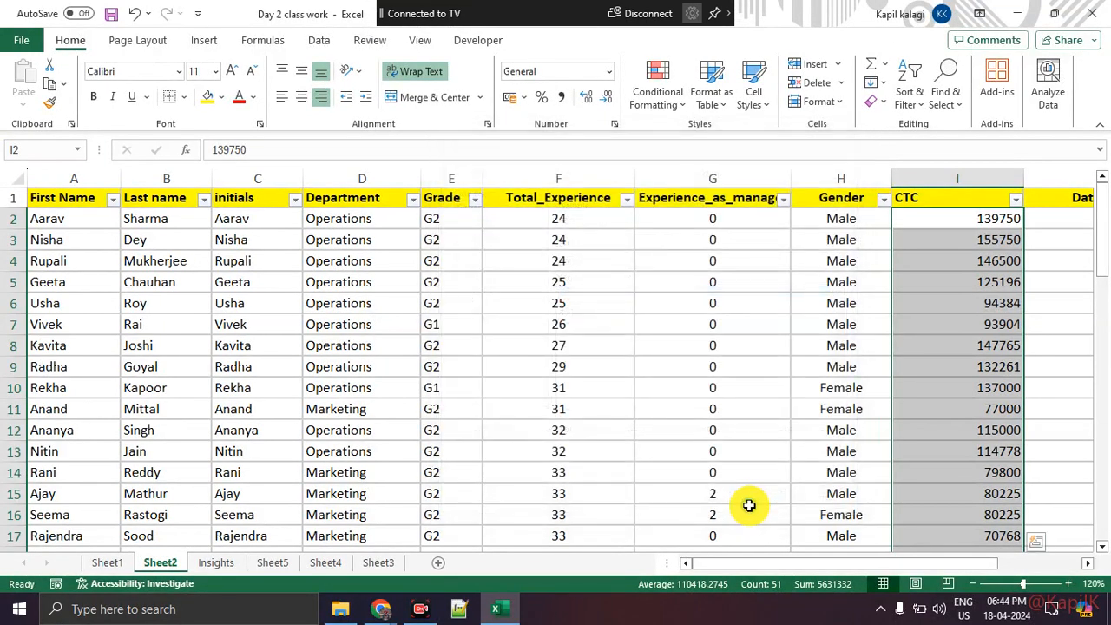
click(939, 366)
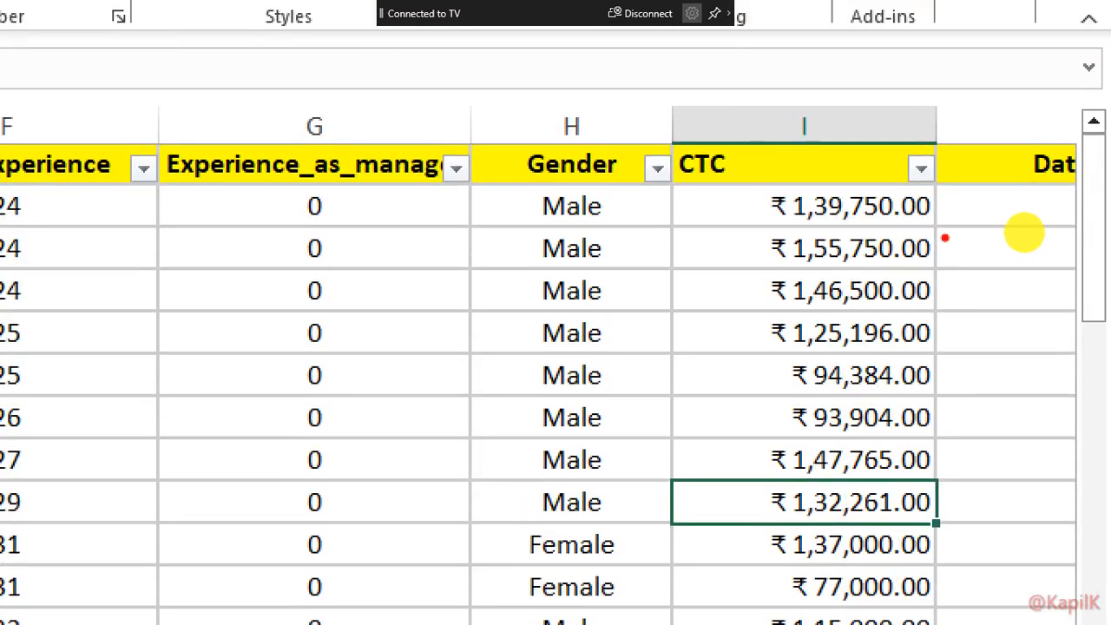
mouse_move(642, 219)
mouse_down()
mouse_move(763, 223)
mouse_move(757, 235)
mouse_up()
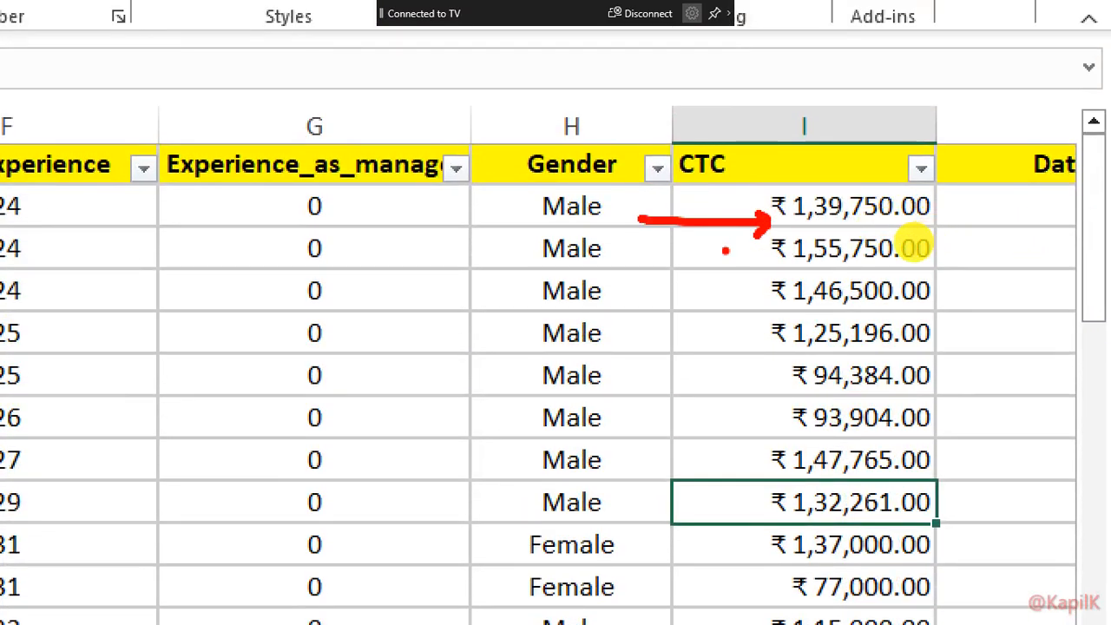
drag(685, 257, 734, 262)
drag(657, 316, 703, 321)
drag(651, 365, 767, 392)
drag(691, 425, 738, 435)
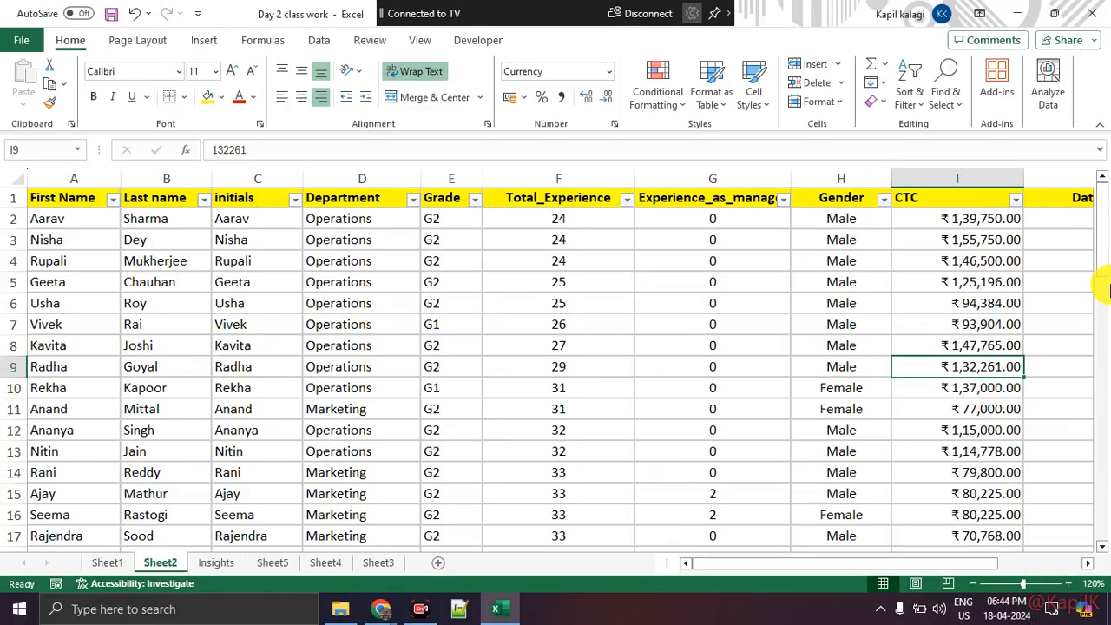
scroll(1104, 317, down, 4)
scroll(1104, 317, down, 6)
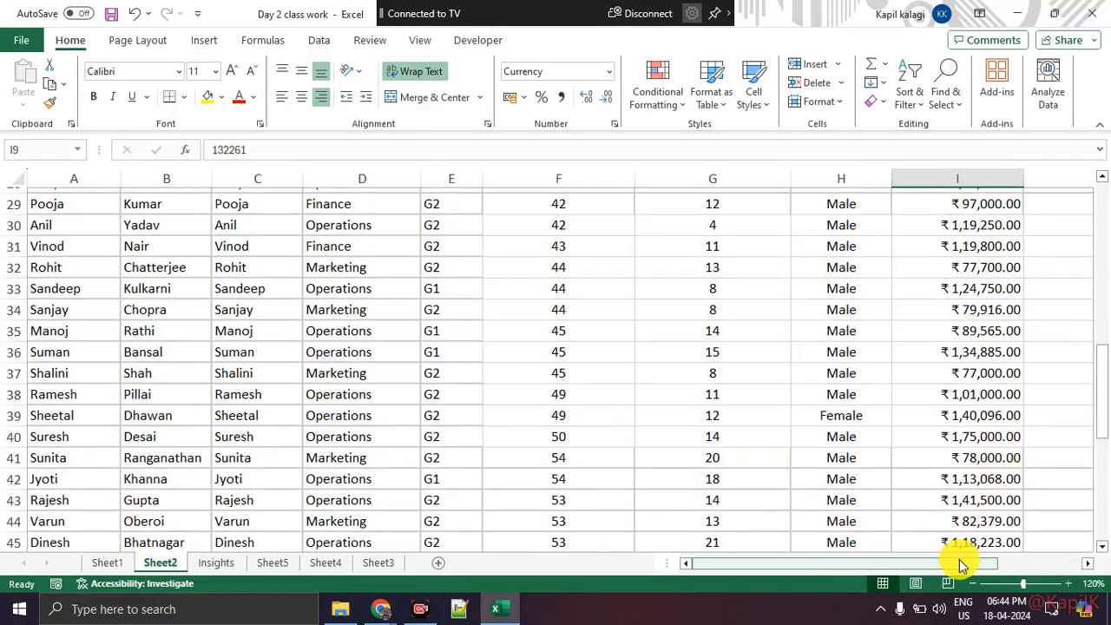
Select the Date of Join values from J2 to J51 and choose the Date category for their cell format
drag(961, 564, 1053, 544)
scroll(952, 389, up, 9)
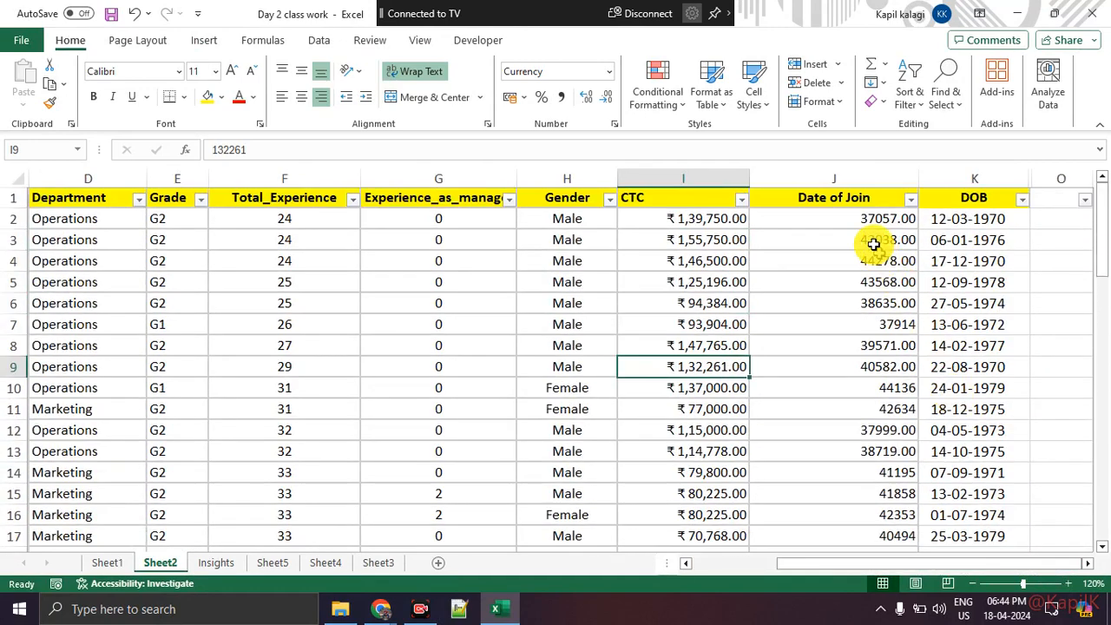
click(876, 223)
click(865, 288)
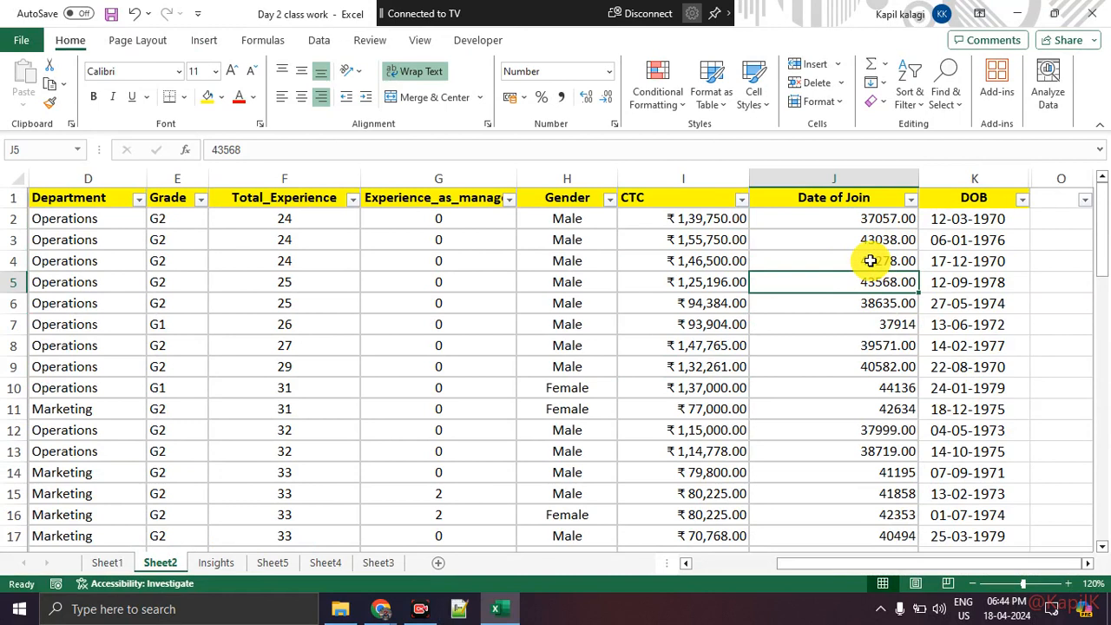
click(870, 222)
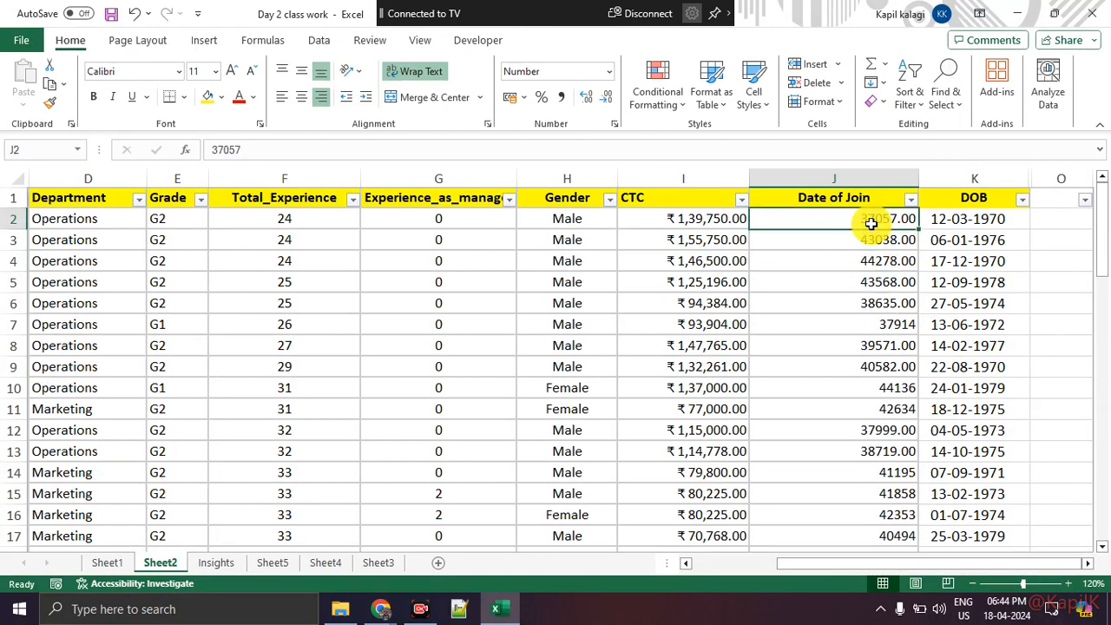
key(ctrl+shift+Down)
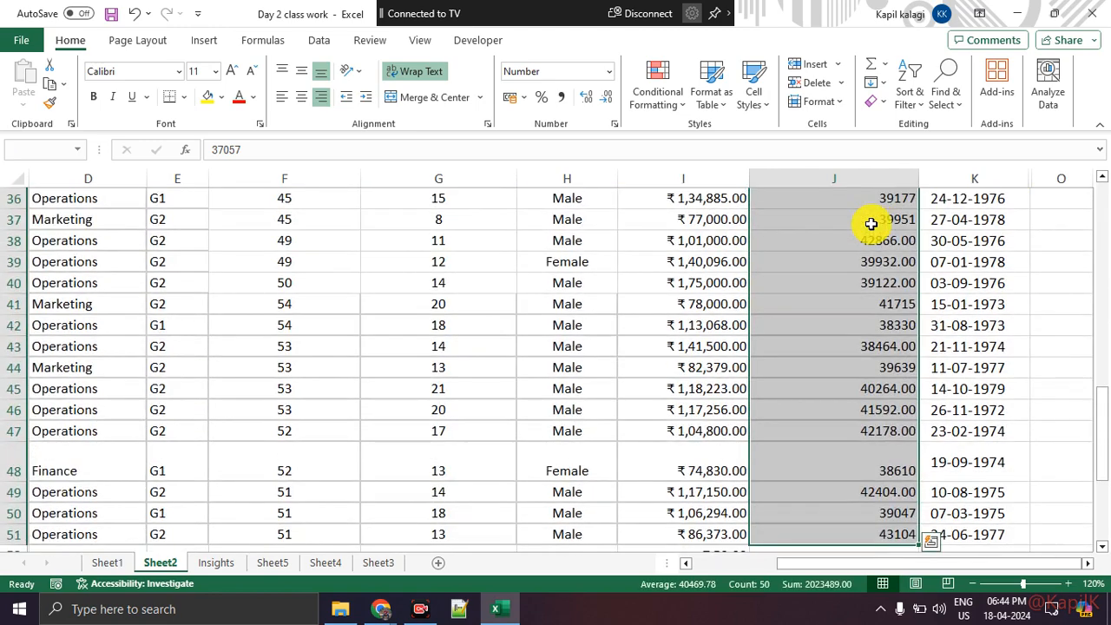
right_click(870, 223)
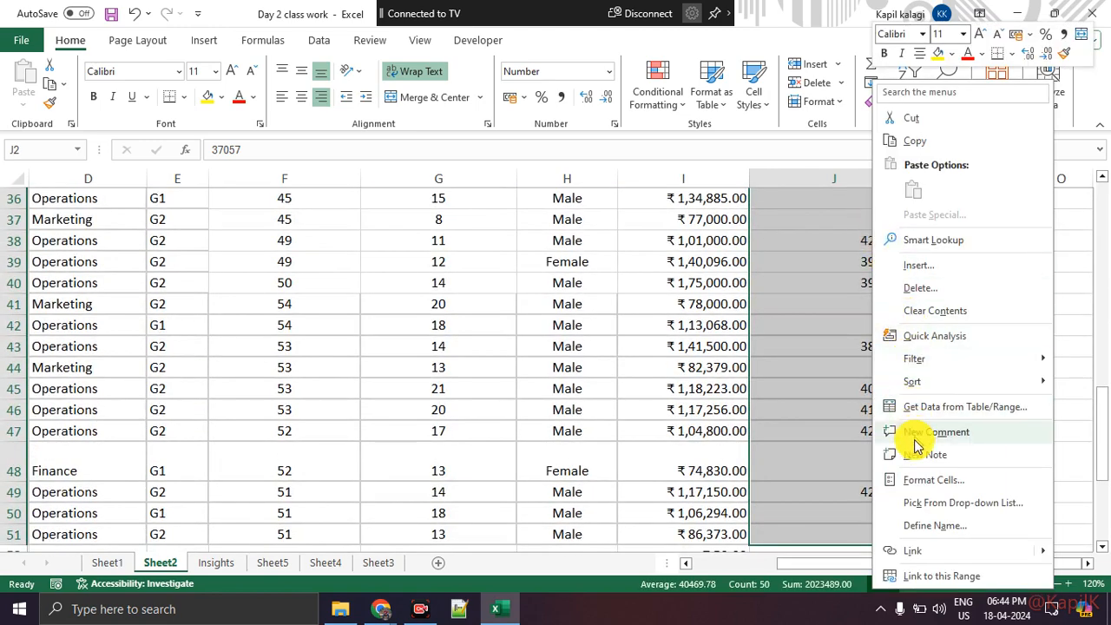
click(921, 479)
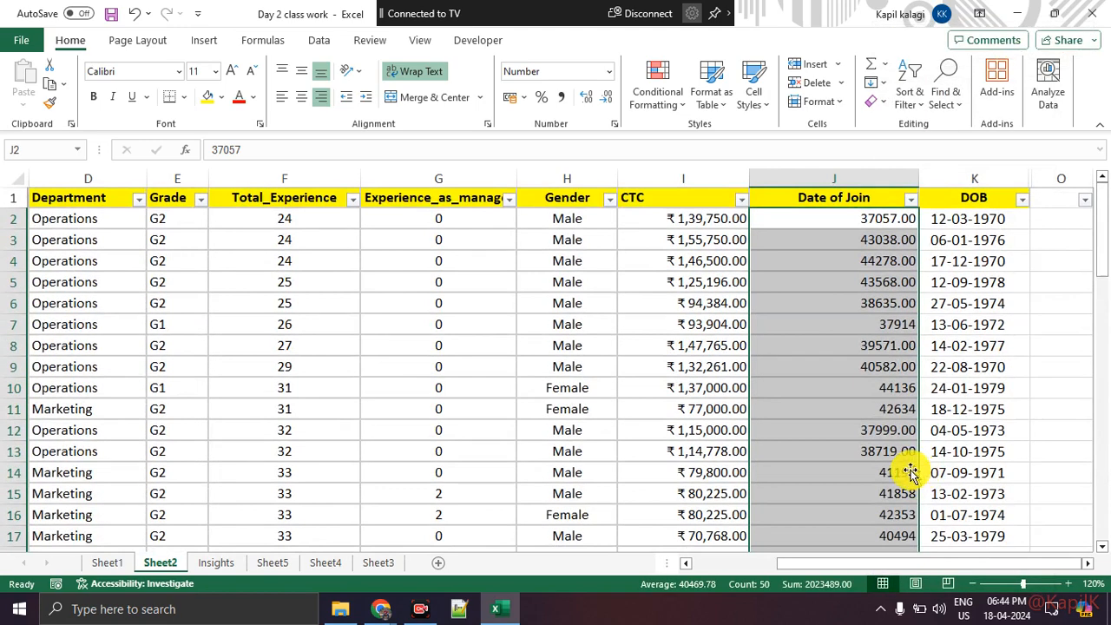
drag(789, 208, 527, 190)
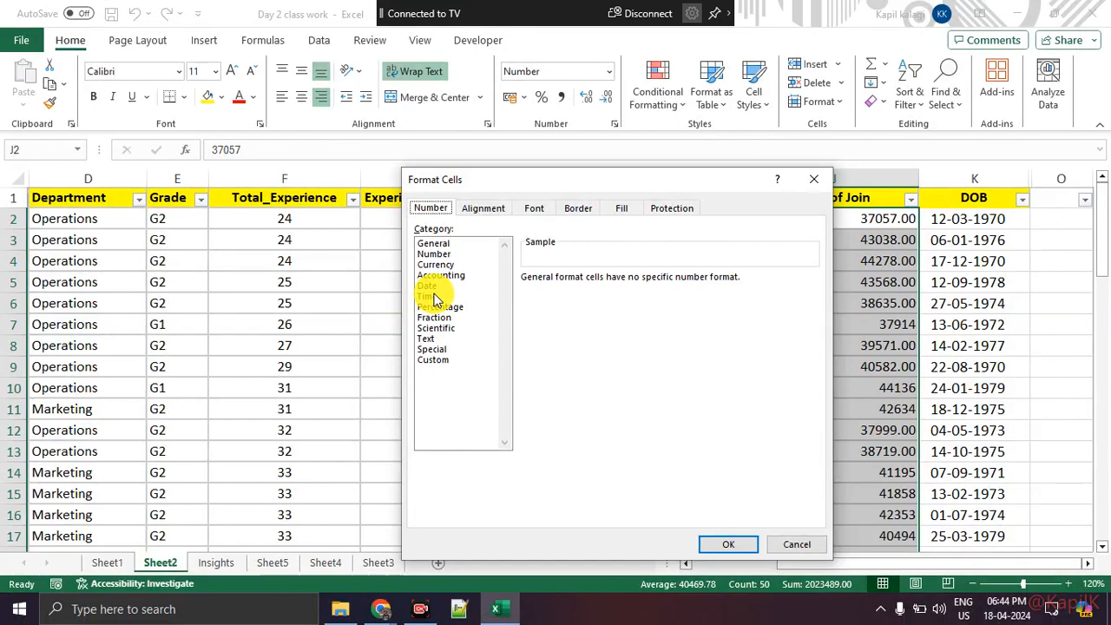
click(433, 286)
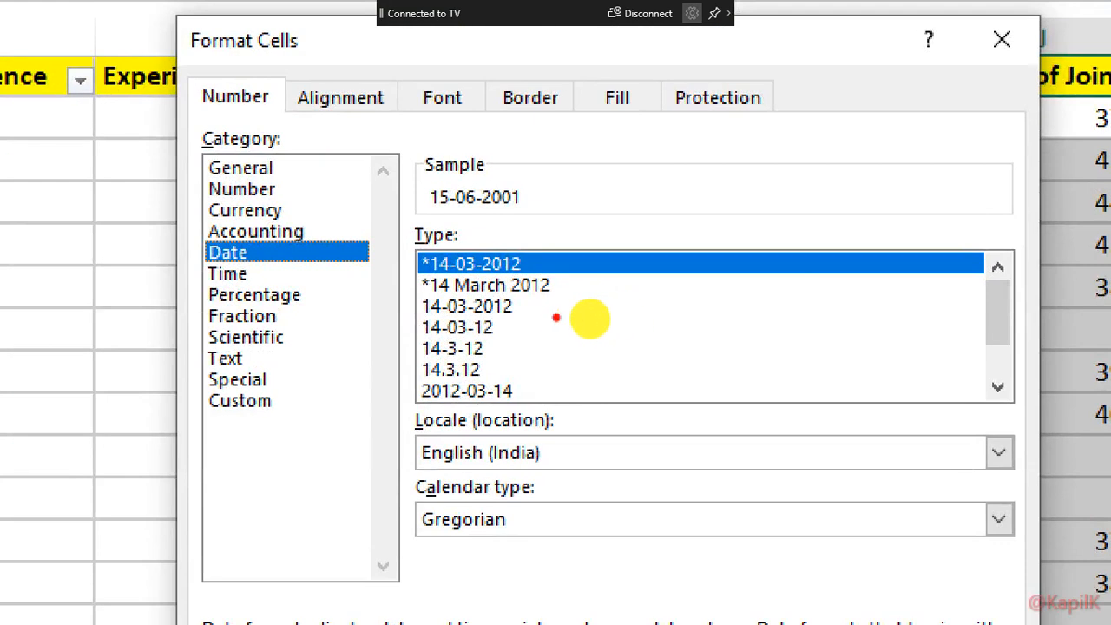
Review the available date types and apply the *14-03-2012 type with the English (India) locale to the Date of Join values
drag(418, 294, 540, 289)
drag(421, 301, 498, 300)
drag(409, 328, 473, 330)
drag(416, 354, 486, 354)
drag(418, 375, 469, 375)
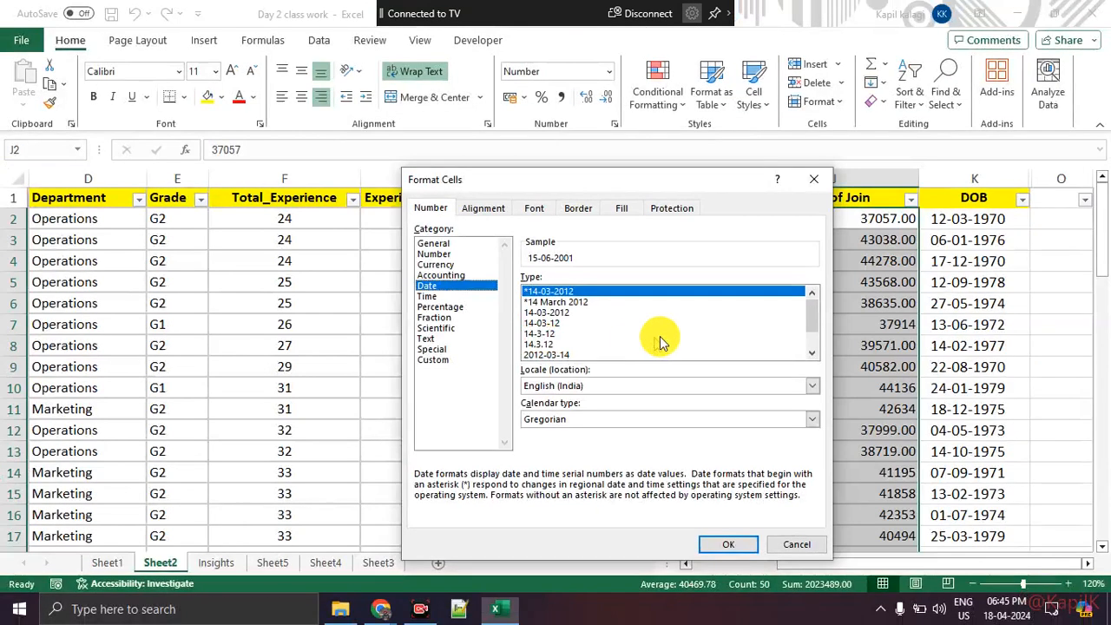
mouse_move(811, 318)
mouse_down()
mouse_move(816, 343)
mouse_move(810, 315)
mouse_move(815, 323)
mouse_up()
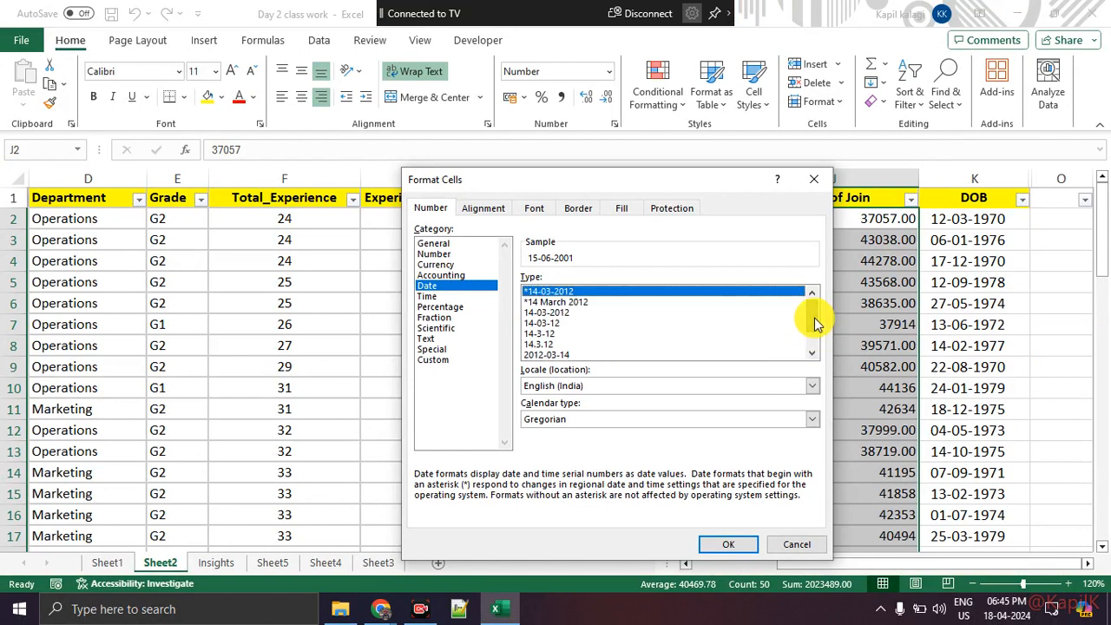
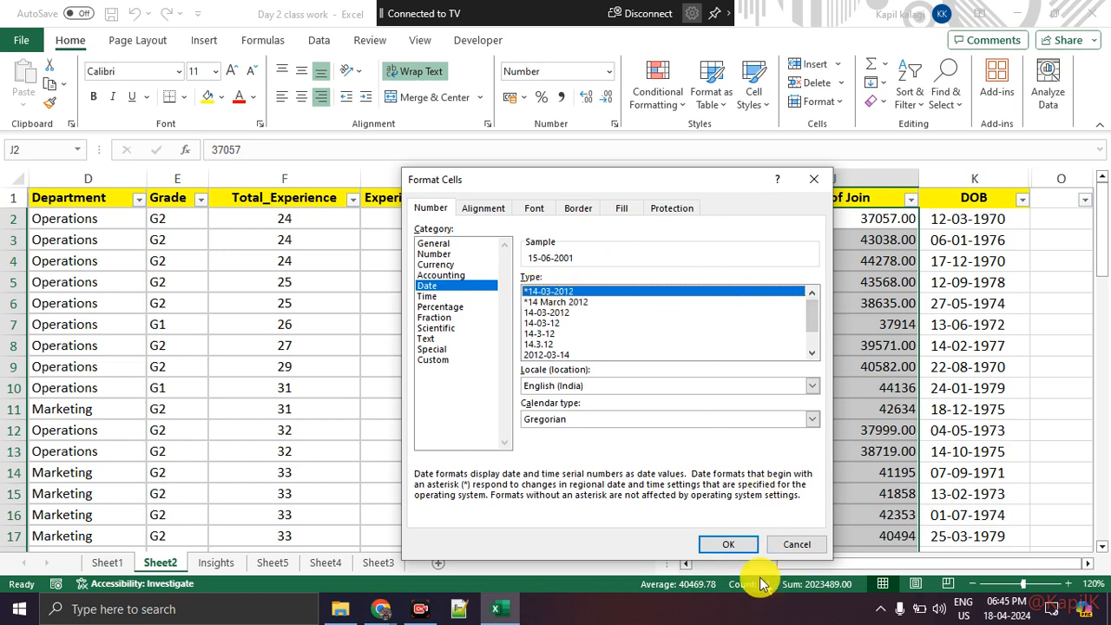
click(736, 546)
click(810, 344)
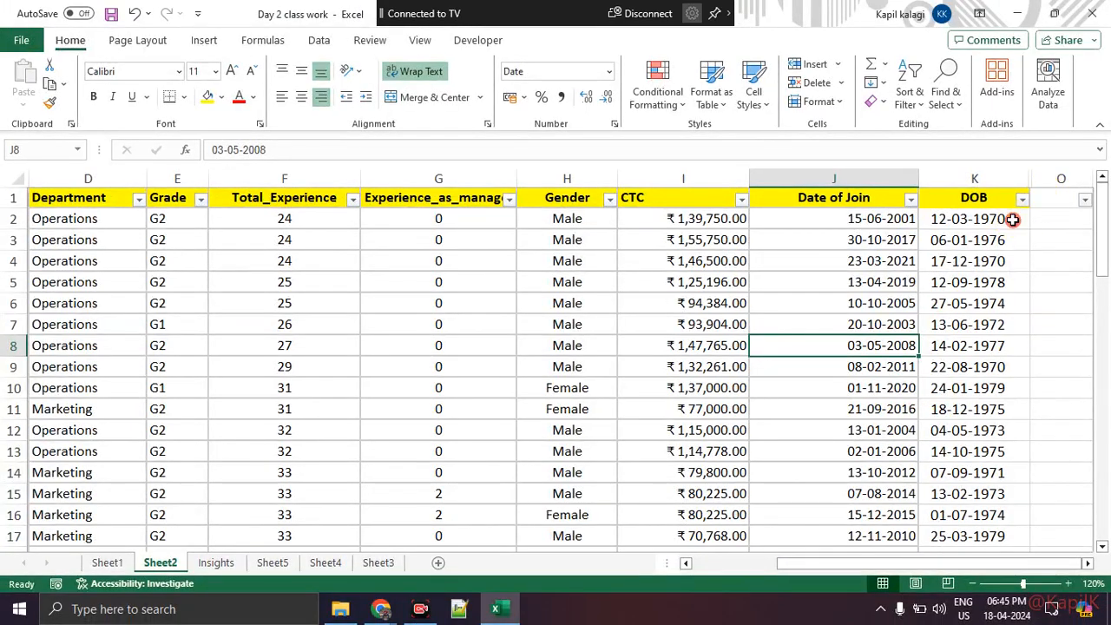
Format the DOB values from K2 to K51 as Date with the *14-03-2012 type
click(1013, 218)
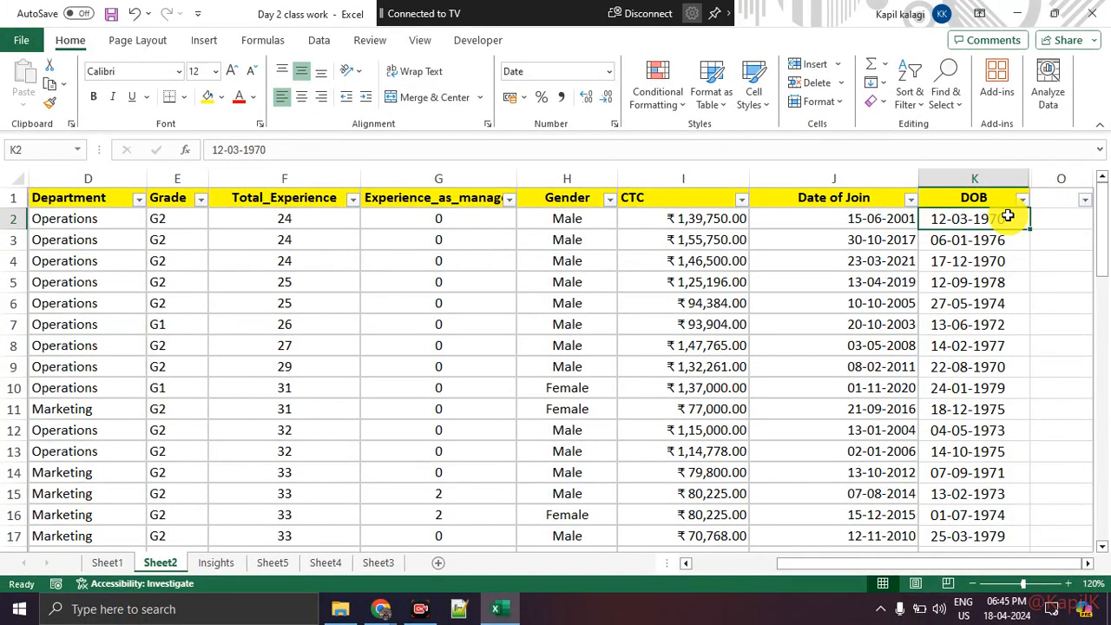
key(ctrl+shift+Down)
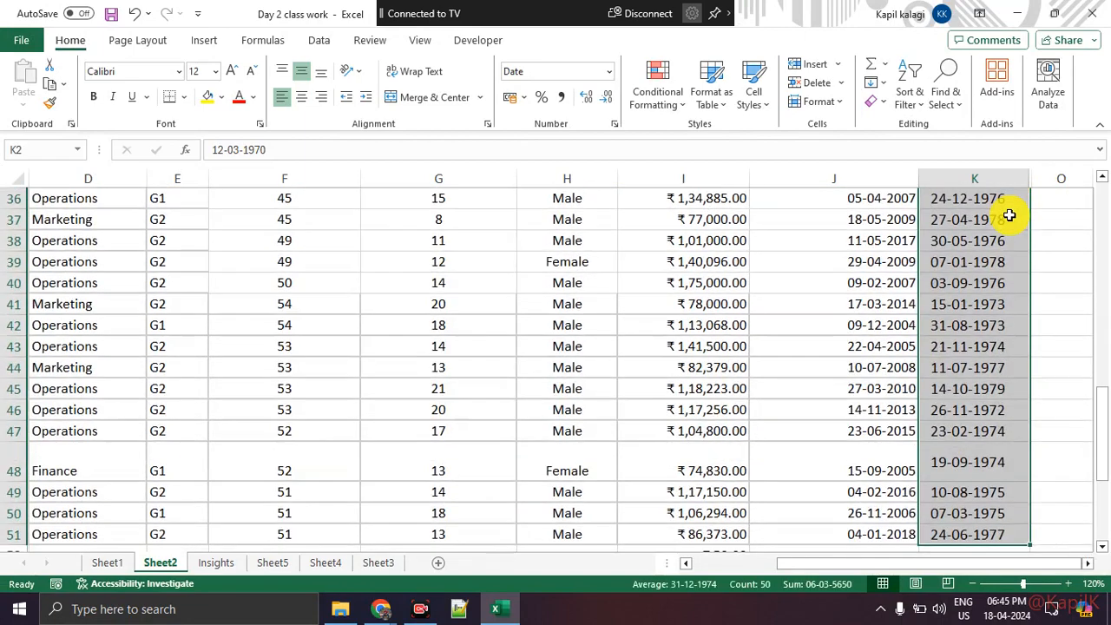
right_click(1009, 218)
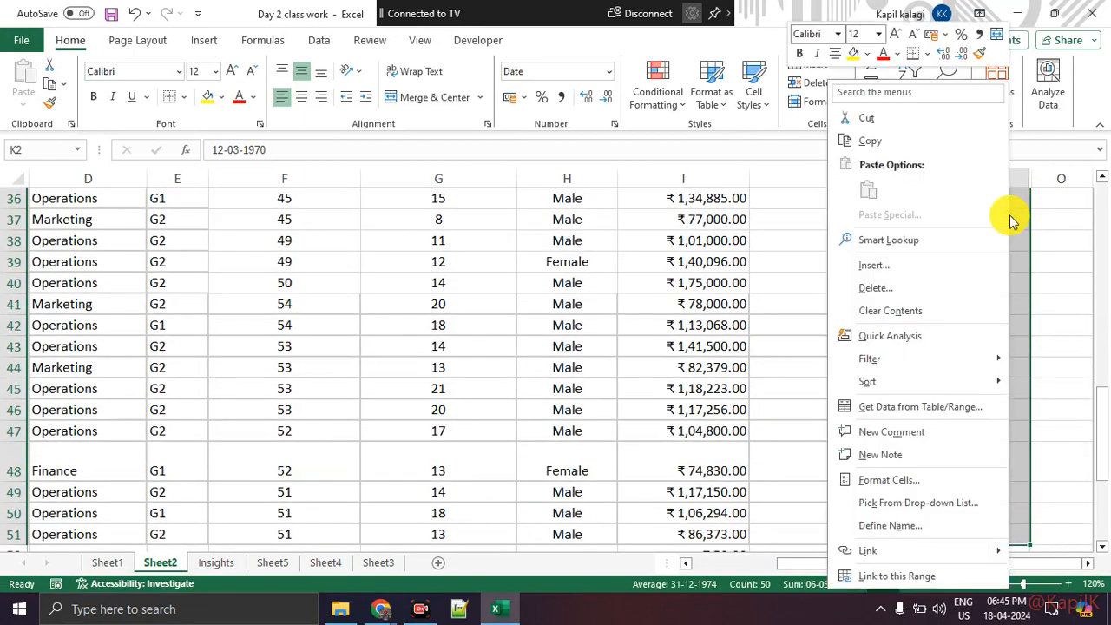
click(896, 470)
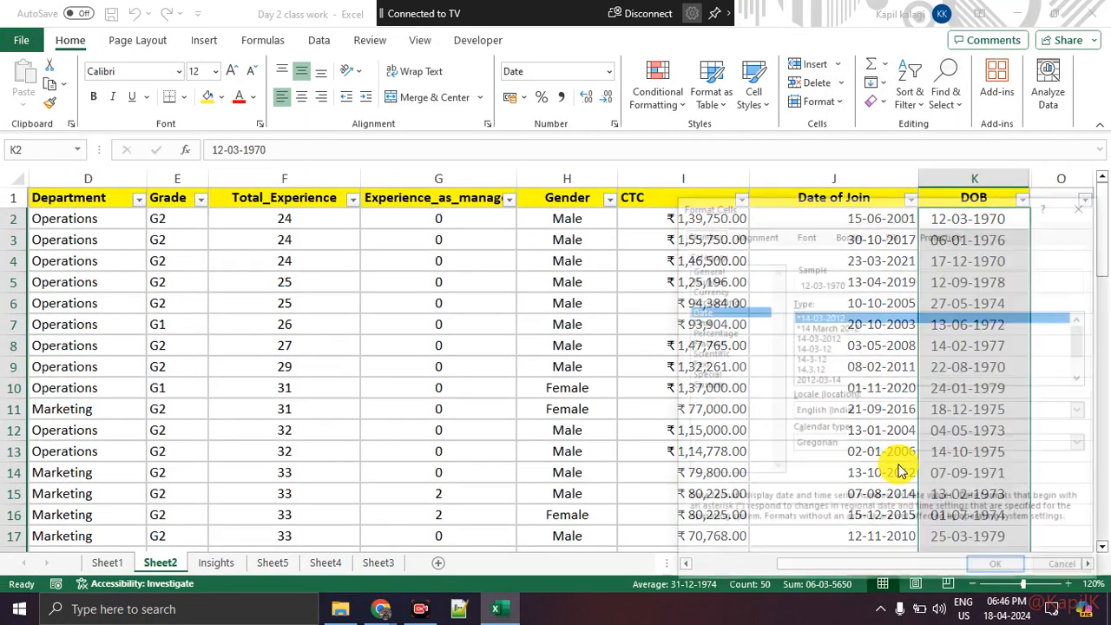
drag(811, 220, 499, 81)
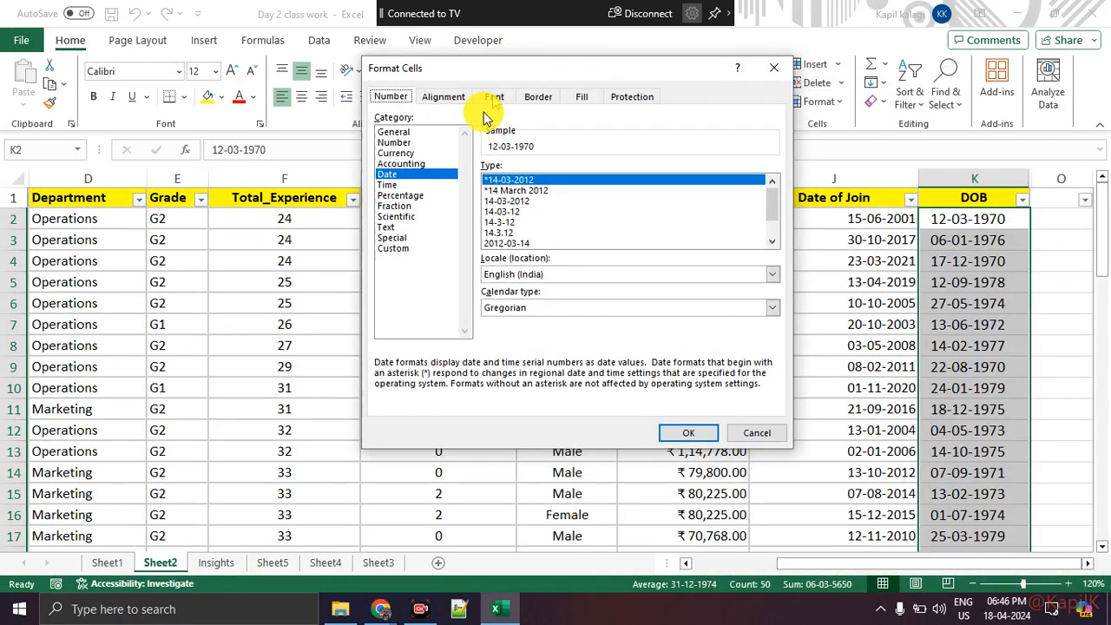
click(681, 434)
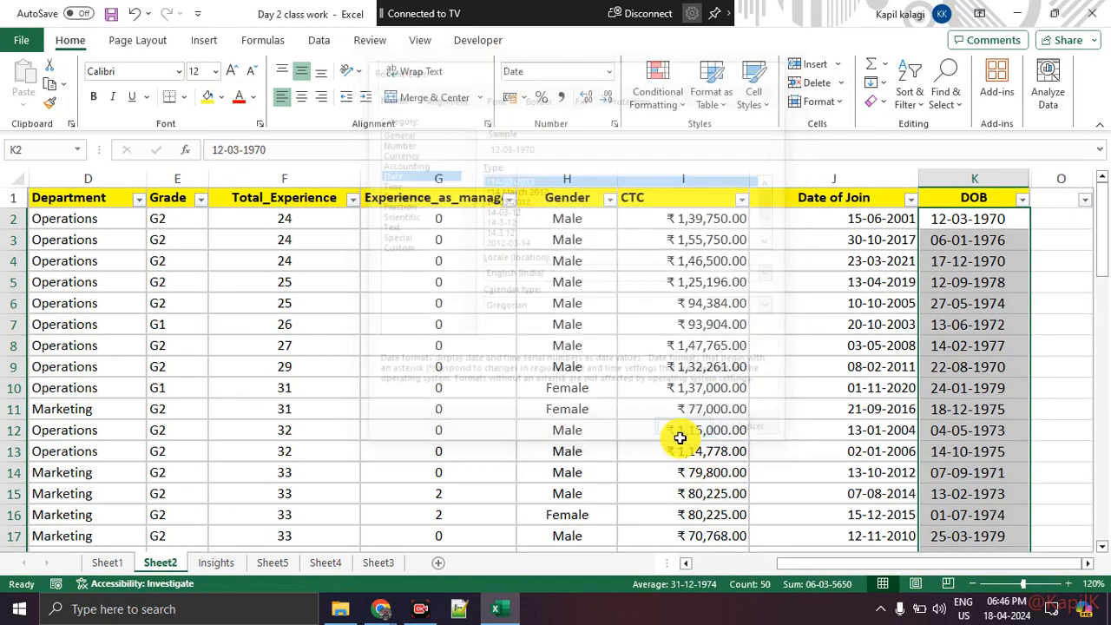
Compare the Short Date, Long Date, Time, Percentage and Accounting number formats and apply Short Date to the DOB values
click(609, 72)
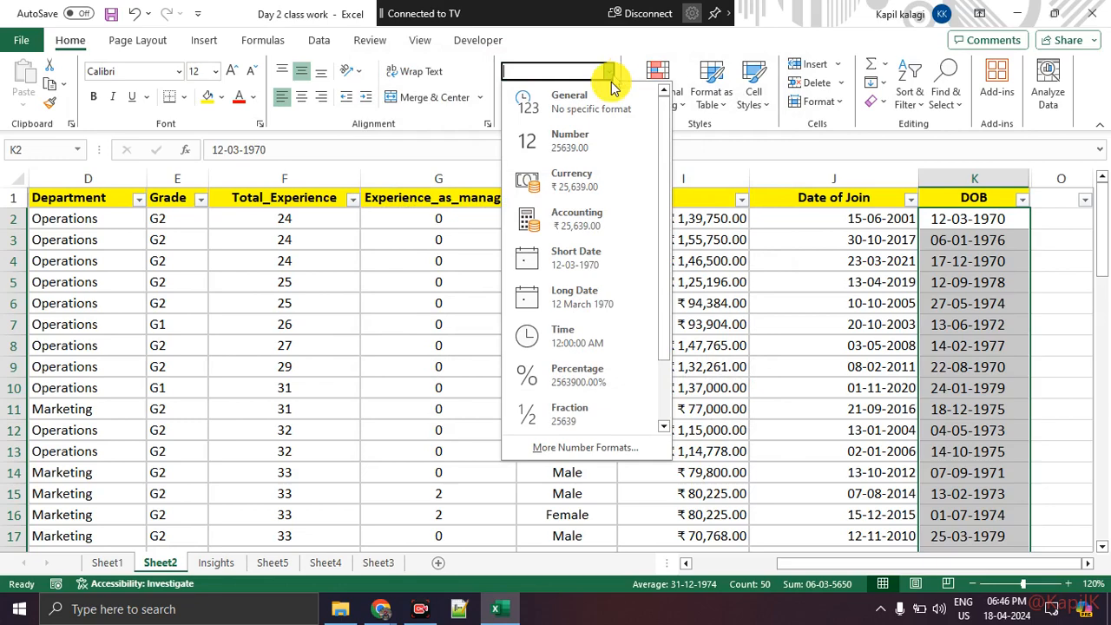
key(ctrl+1)
click(599, 253)
drag(548, 279, 600, 283)
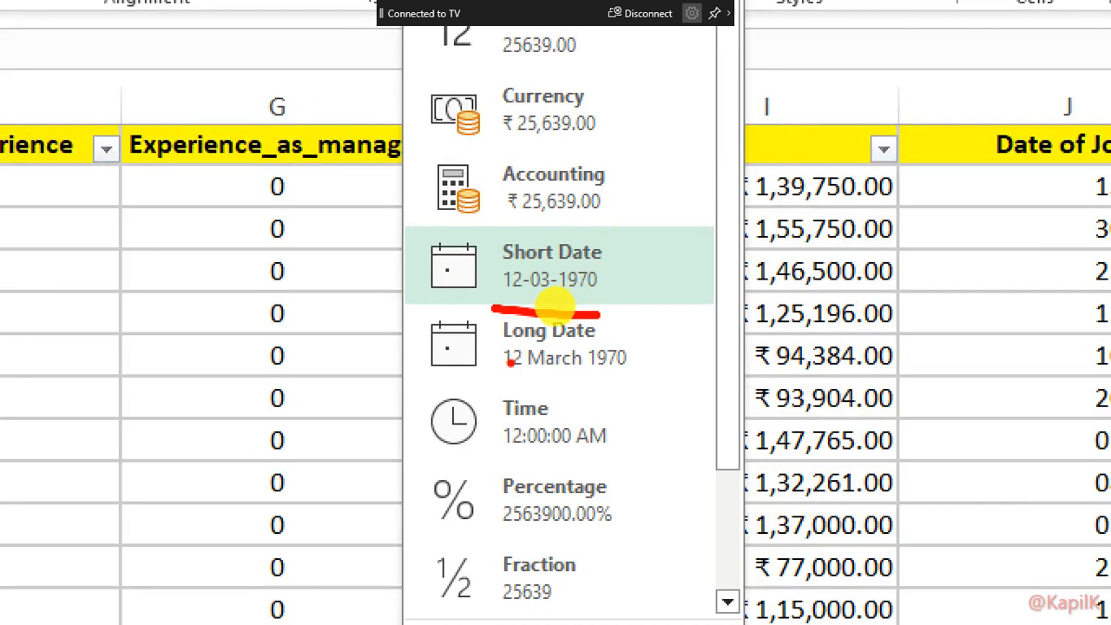
drag(503, 363, 644, 390)
drag(484, 462, 552, 470)
drag(469, 535, 553, 536)
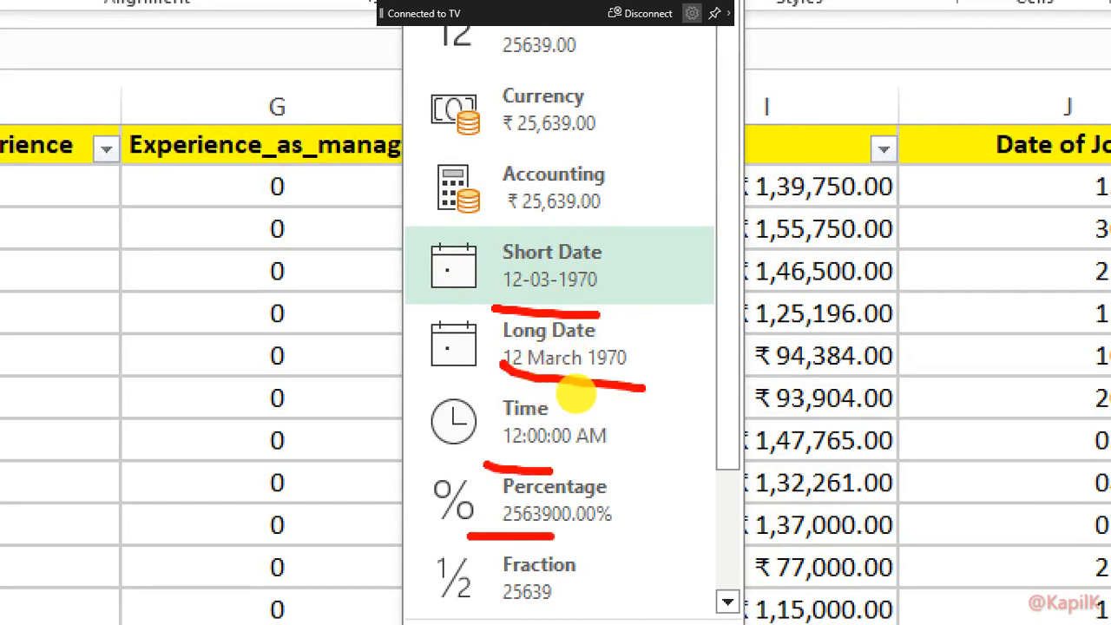
mouse_move(597, 154)
mouse_down()
mouse_move(417, 146)
mouse_move(616, 195)
mouse_move(580, 160)
mouse_up()
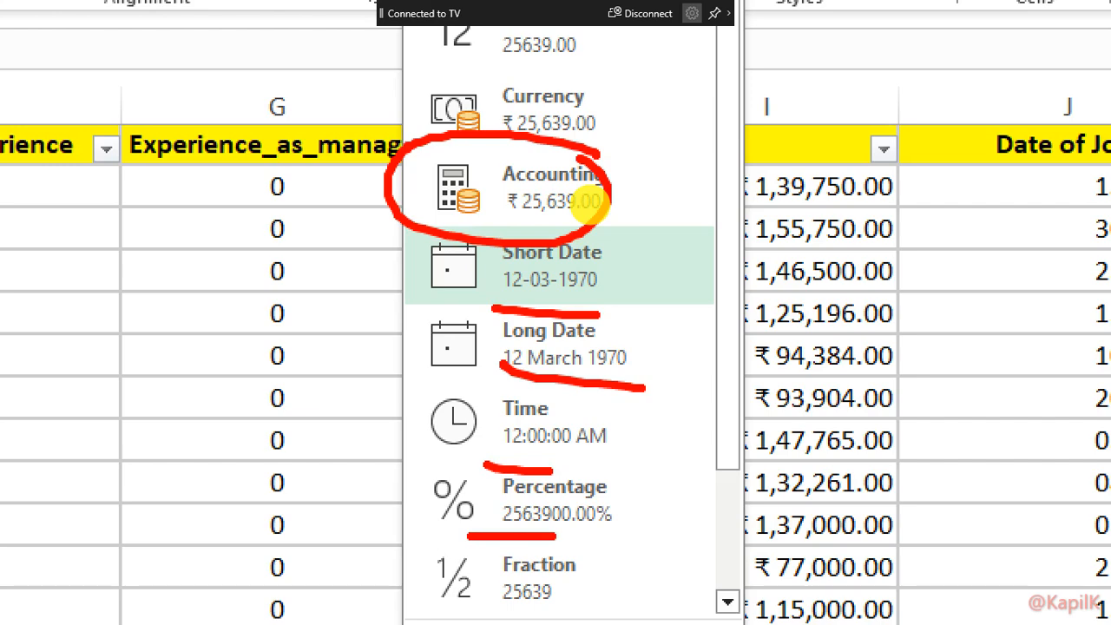
click(555, 265)
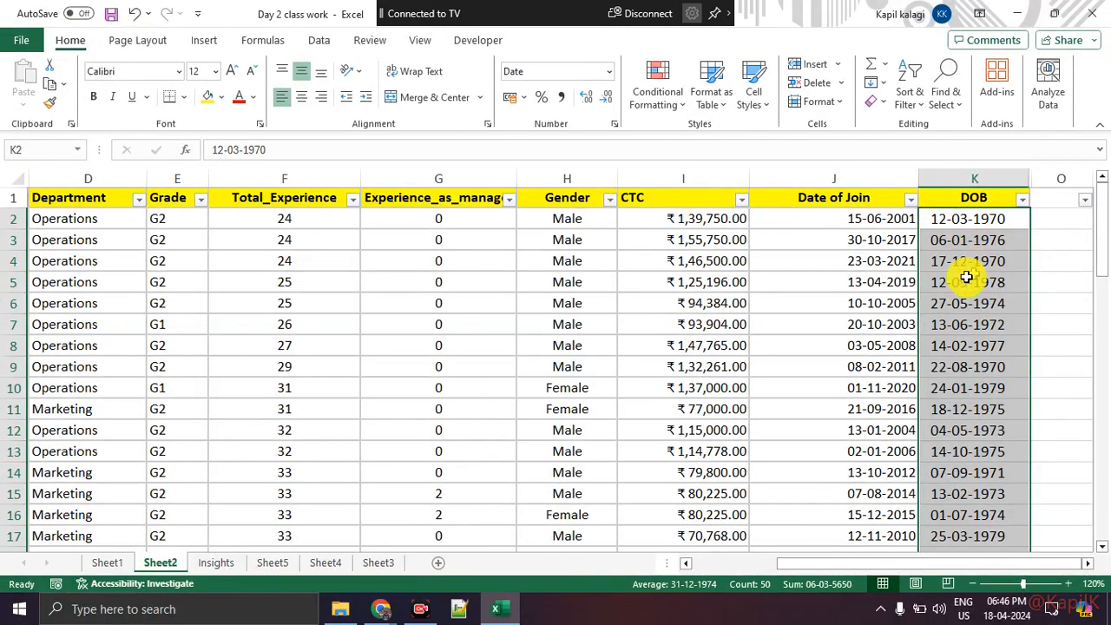
click(864, 280)
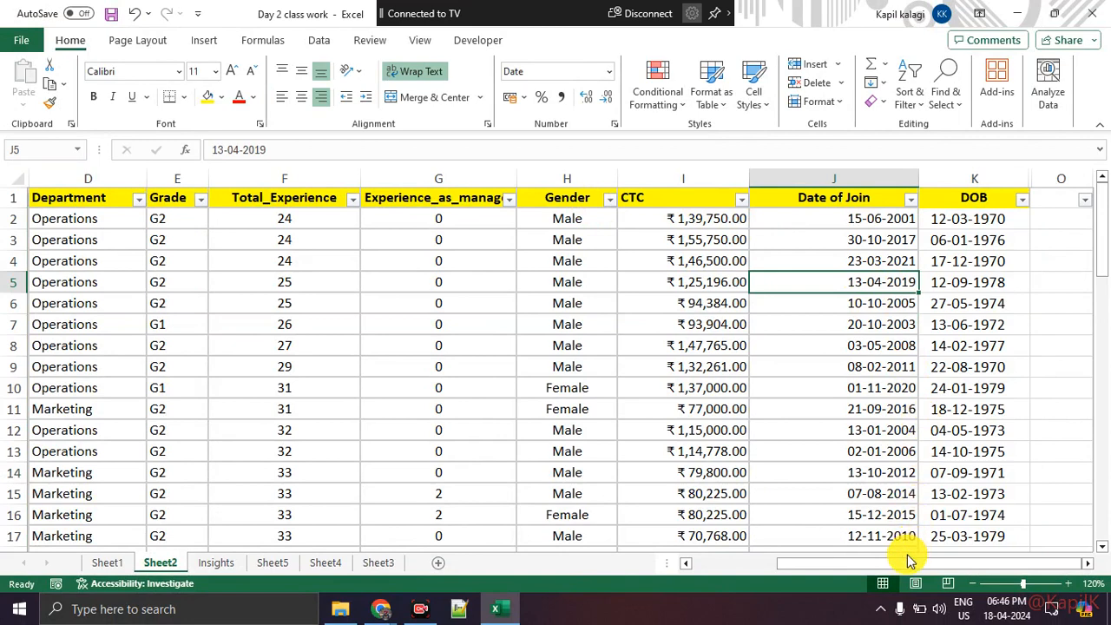
Delete the COUNT formula in I52 below the CTC values and look over the formatted CTC, Date of Join and DOB columns
drag(896, 564, 701, 526)
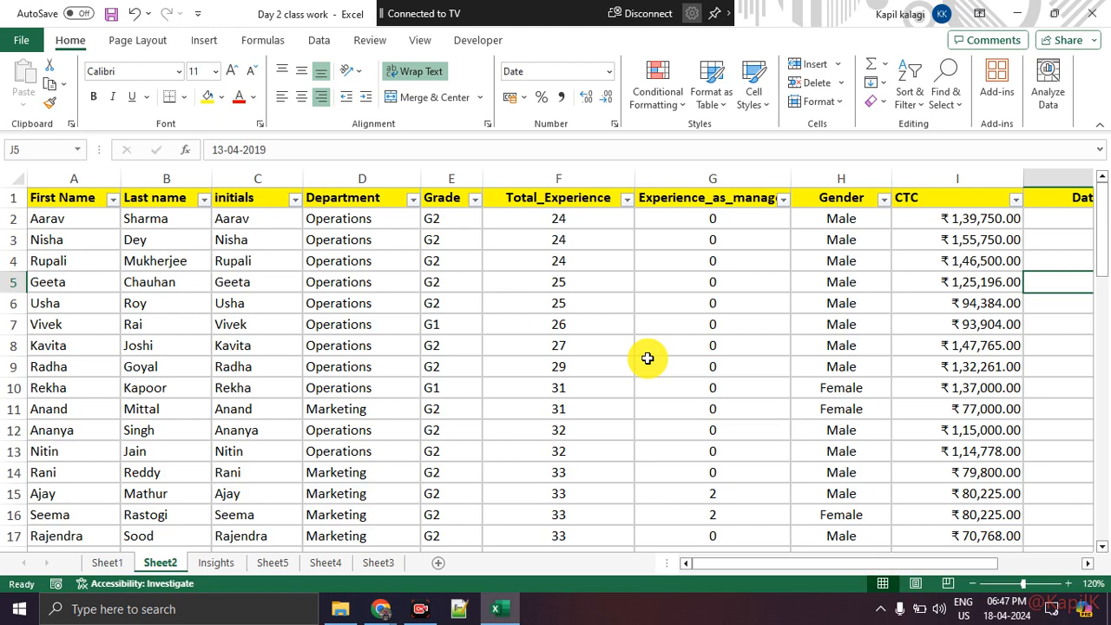
scroll(647, 358, down, 10)
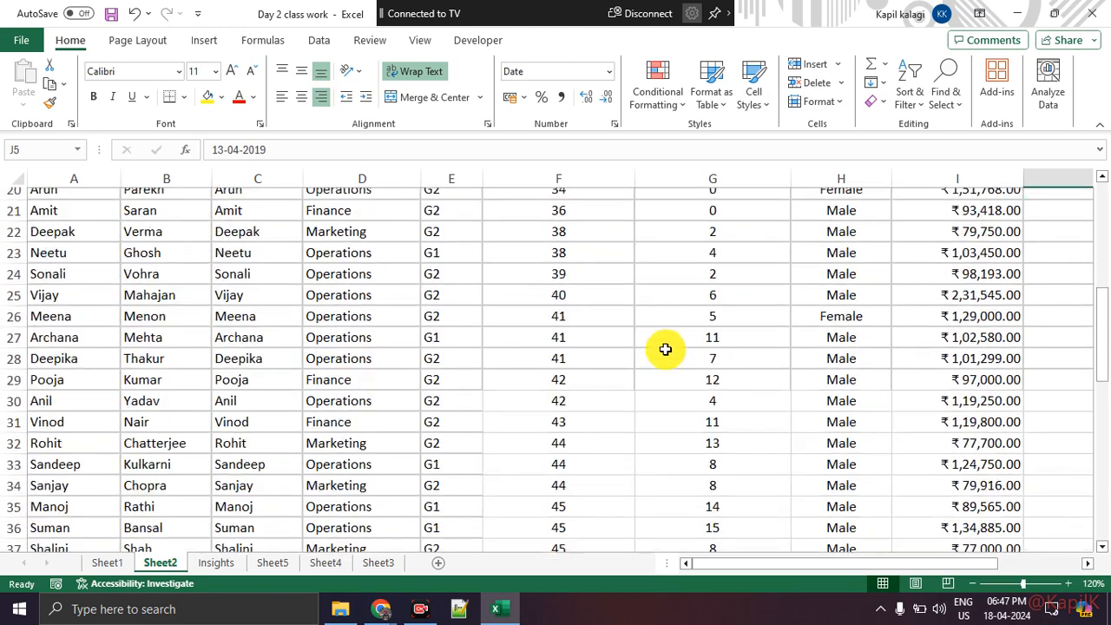
scroll(649, 331, down, 4)
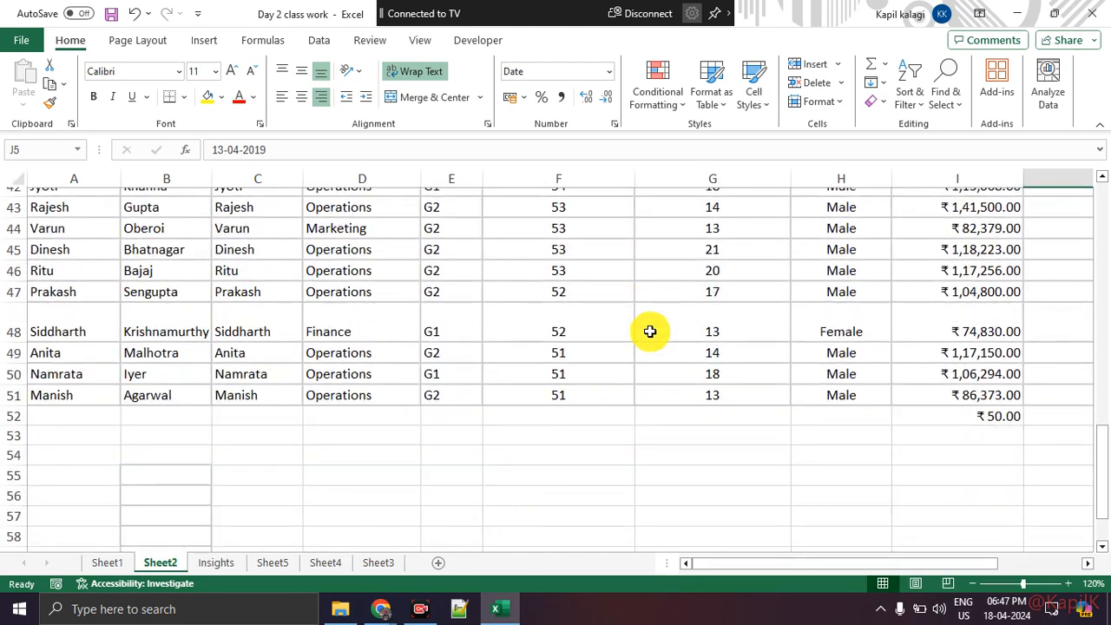
click(1021, 413)
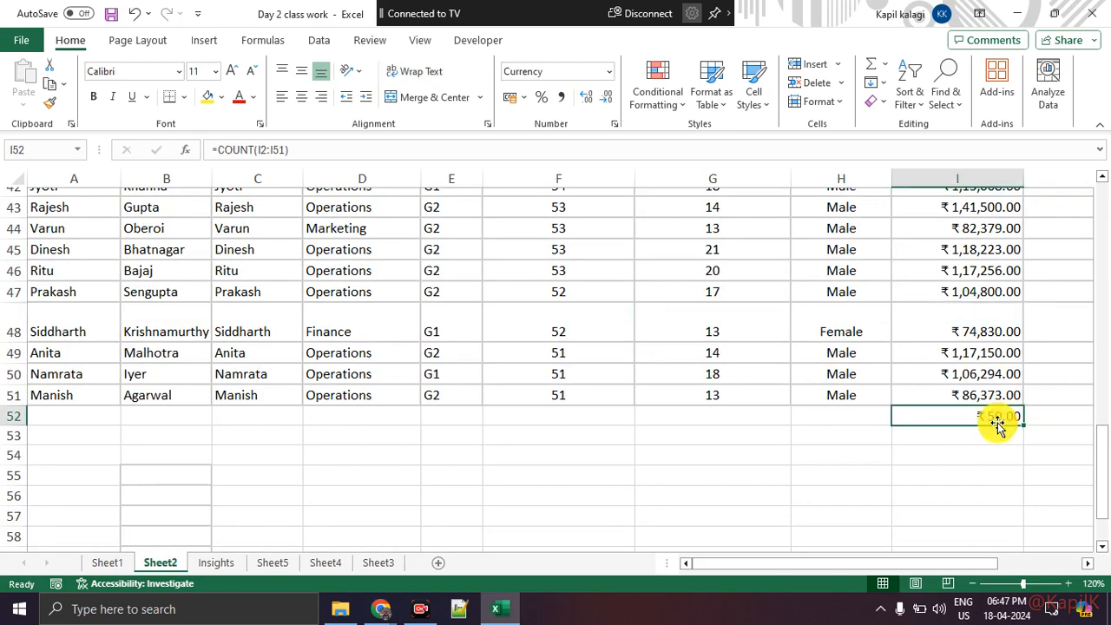
key(Delete)
scroll(989, 427, up, 14)
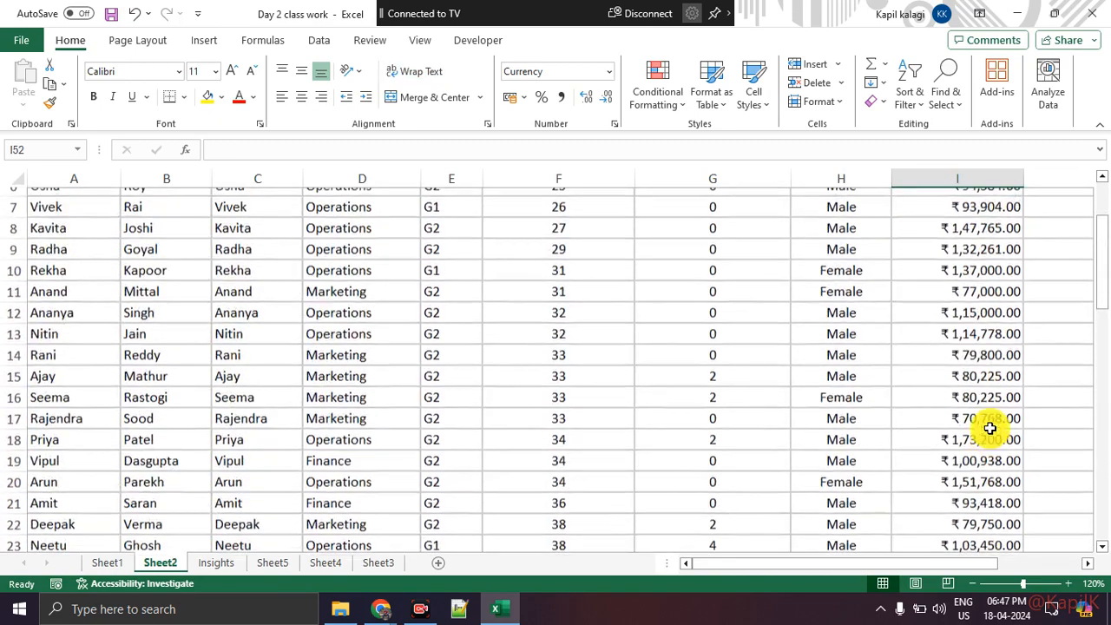
drag(863, 563, 948, 564)
scroll(741, 285, down, 11)
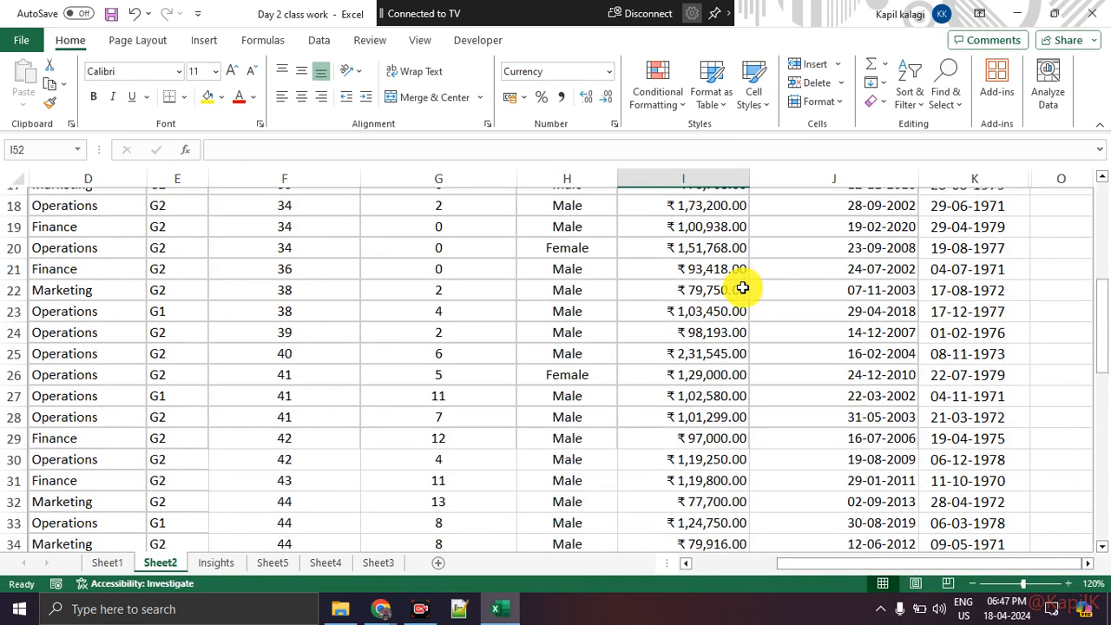
scroll(737, 348, up, 11)
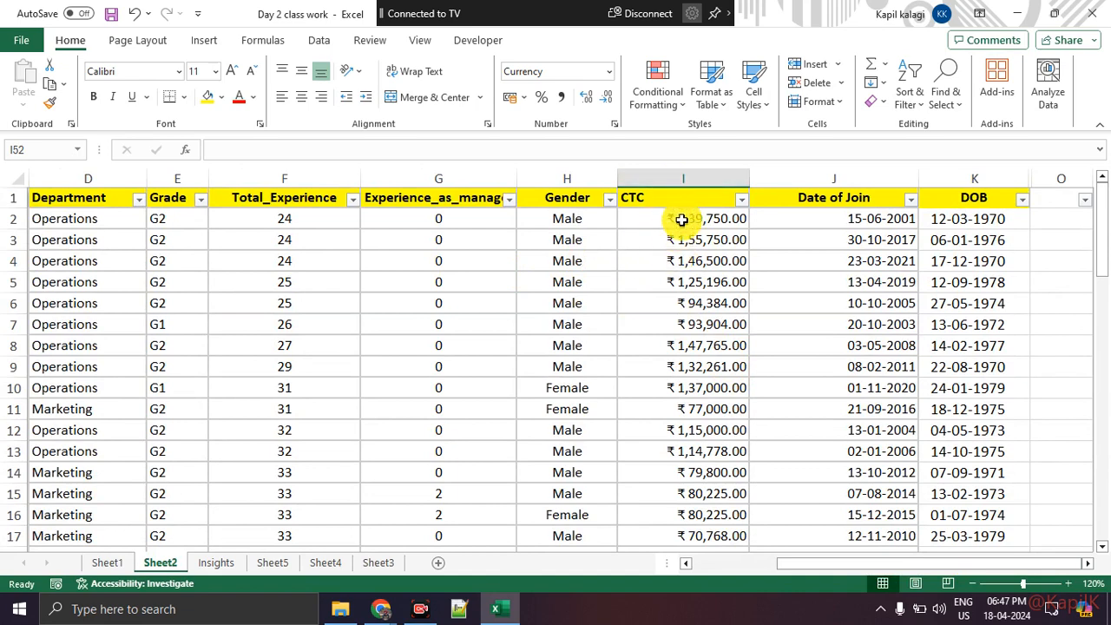
click(682, 176)
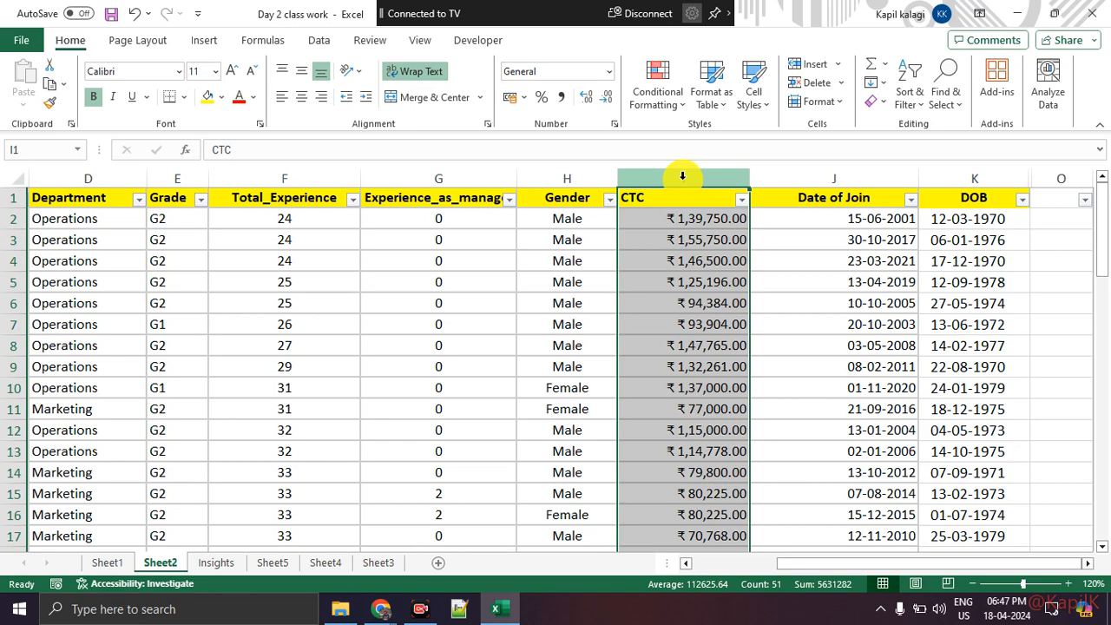
scroll(677, 260, down, 13)
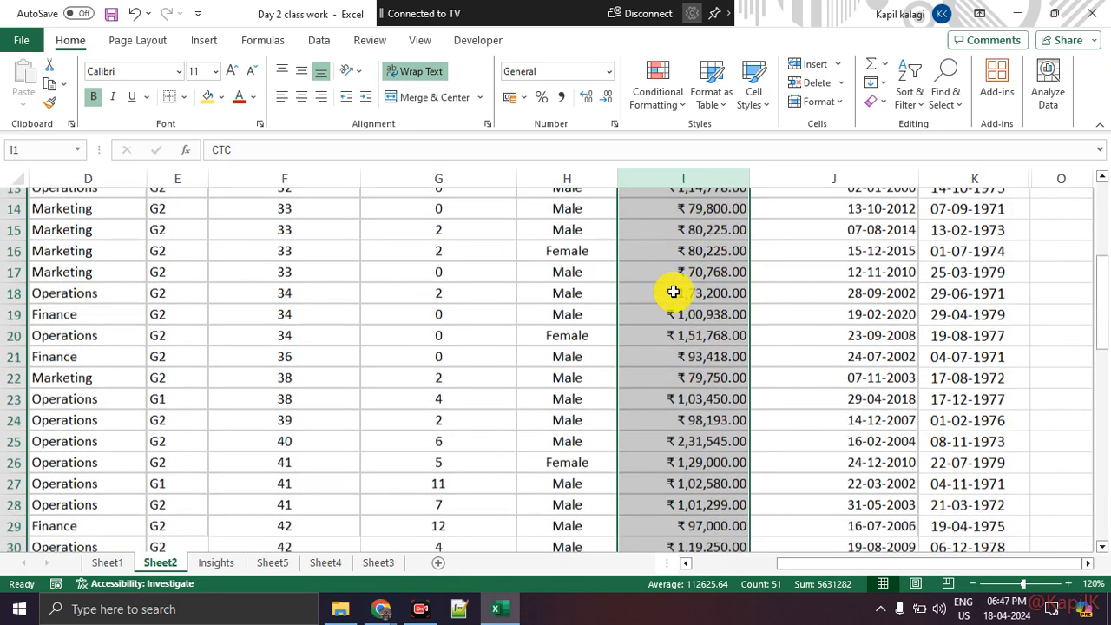
scroll(680, 303, down, 3)
click(681, 297)
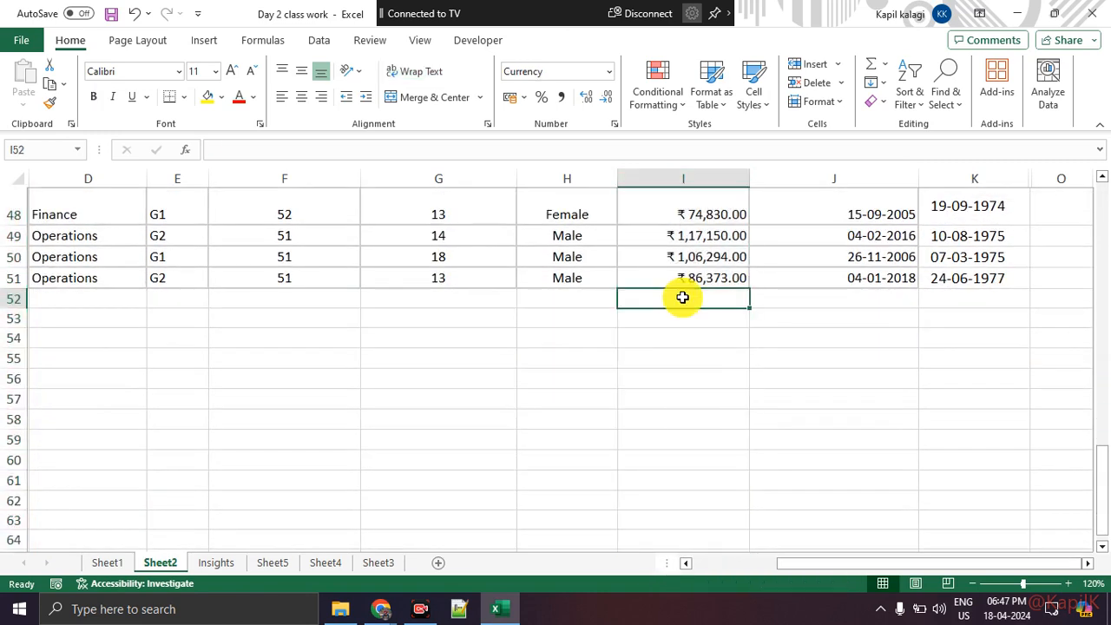
double_click(682, 297)
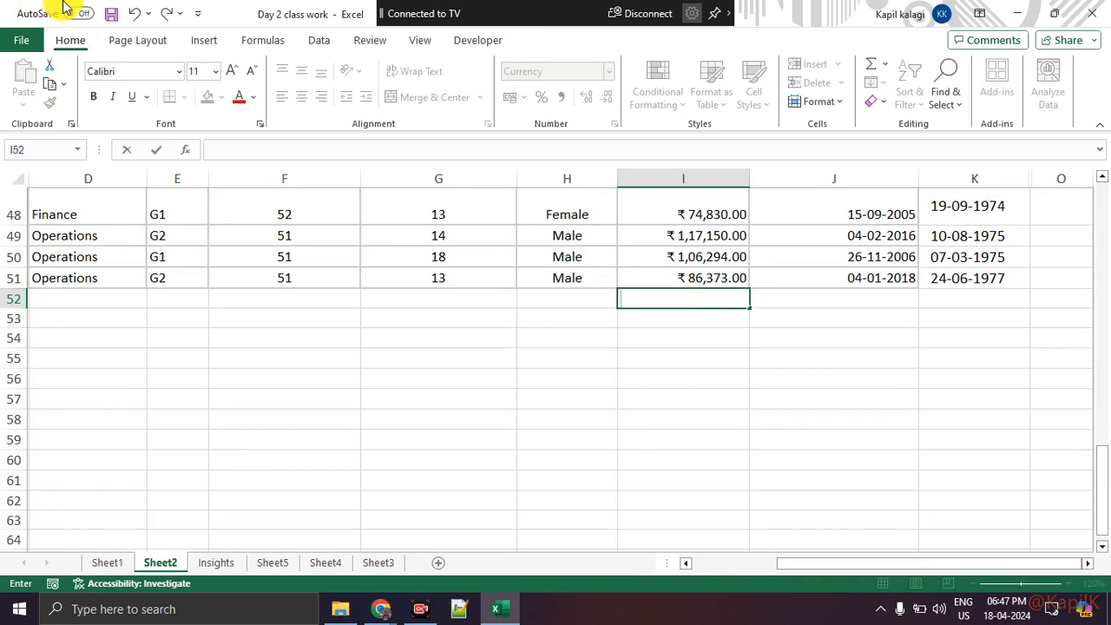
click(262, 43)
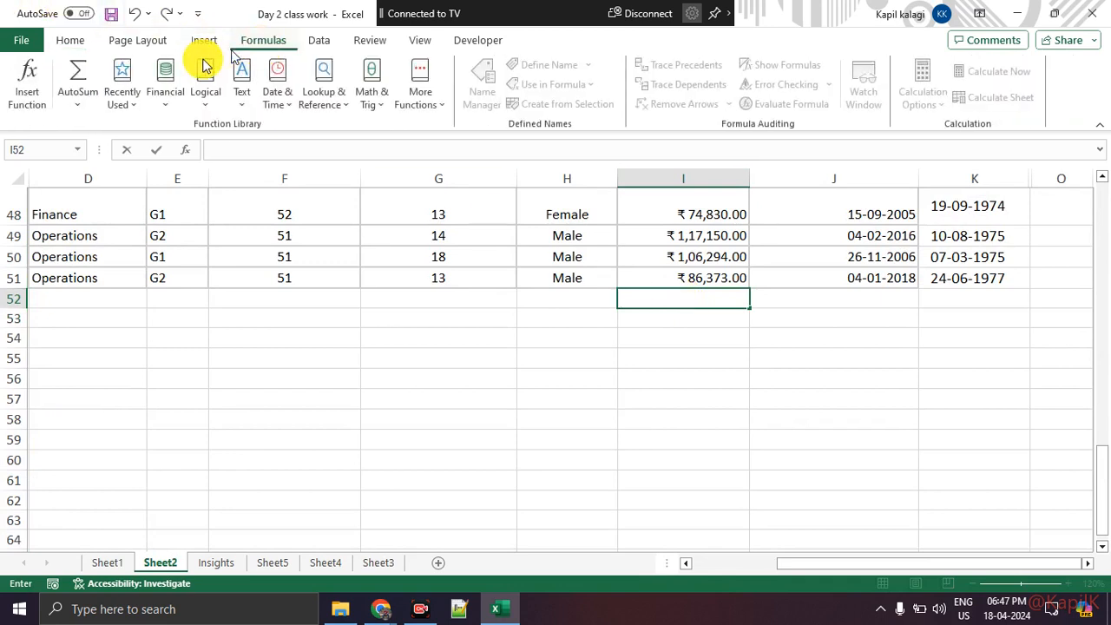
click(35, 97)
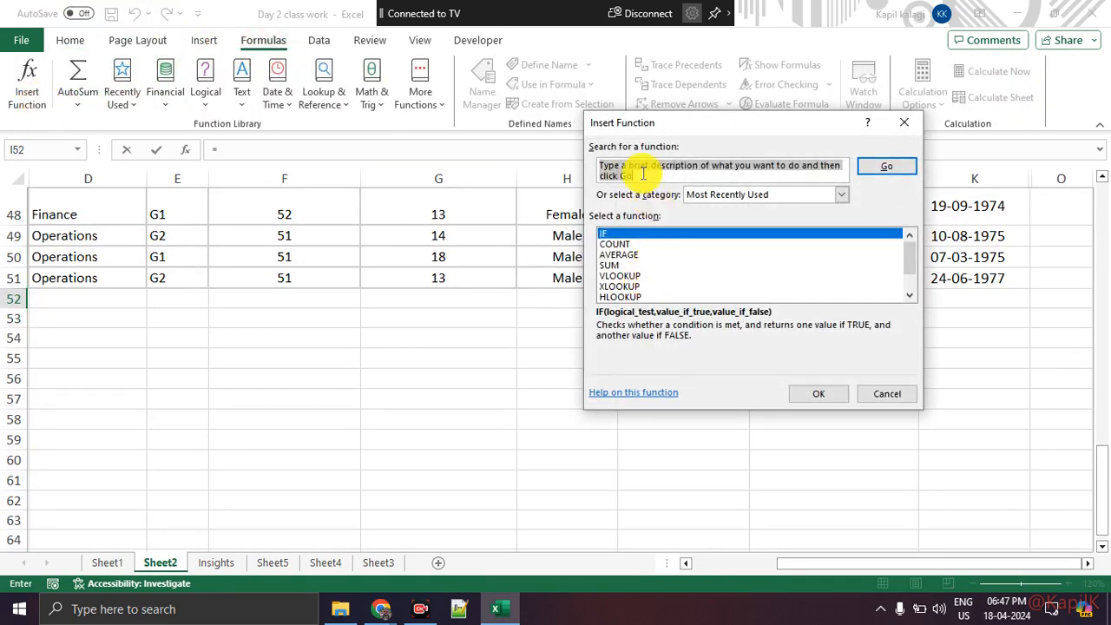
text(sum)
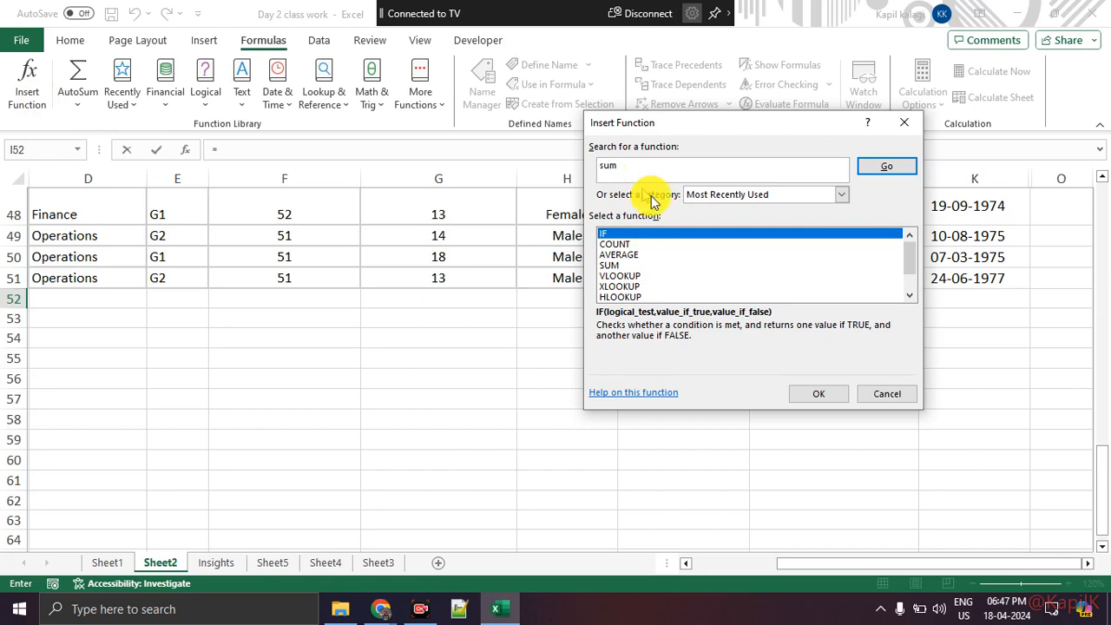
click(811, 393)
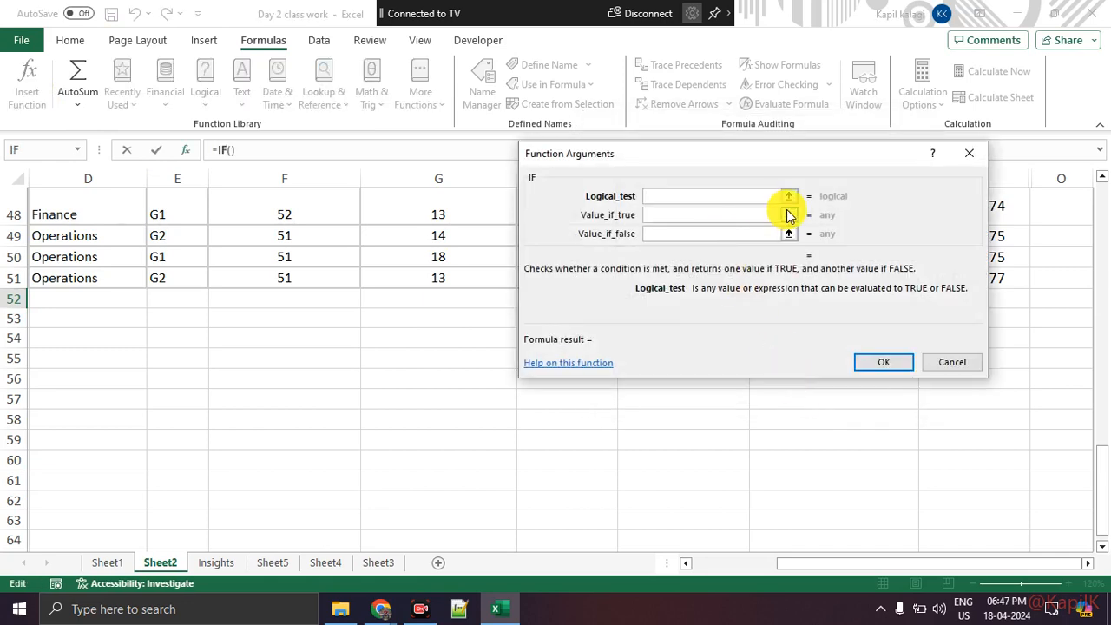
click(968, 153)
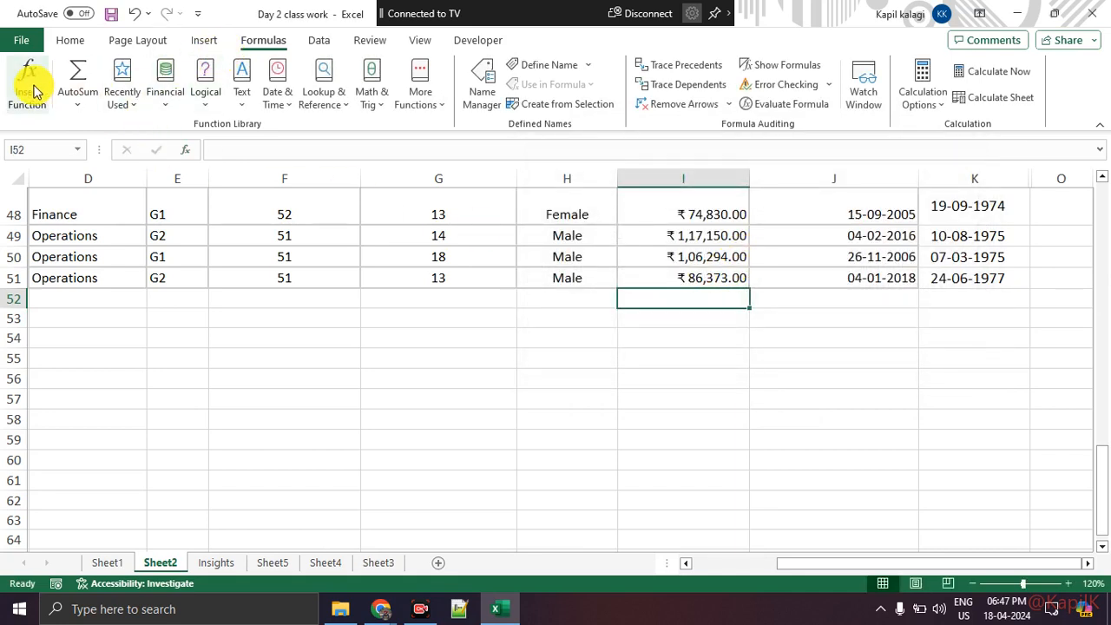
Switch to the Google Meet call, mute the participant whose microphone is on, and return to the Excel workbook
click(381, 609)
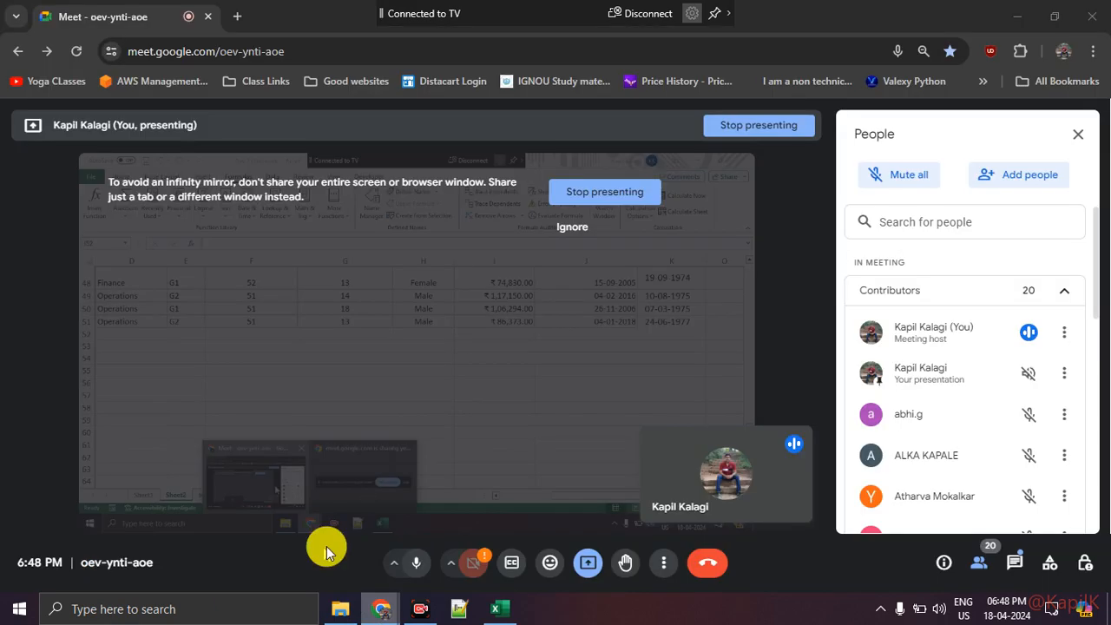
scroll(961, 401, down, 10)
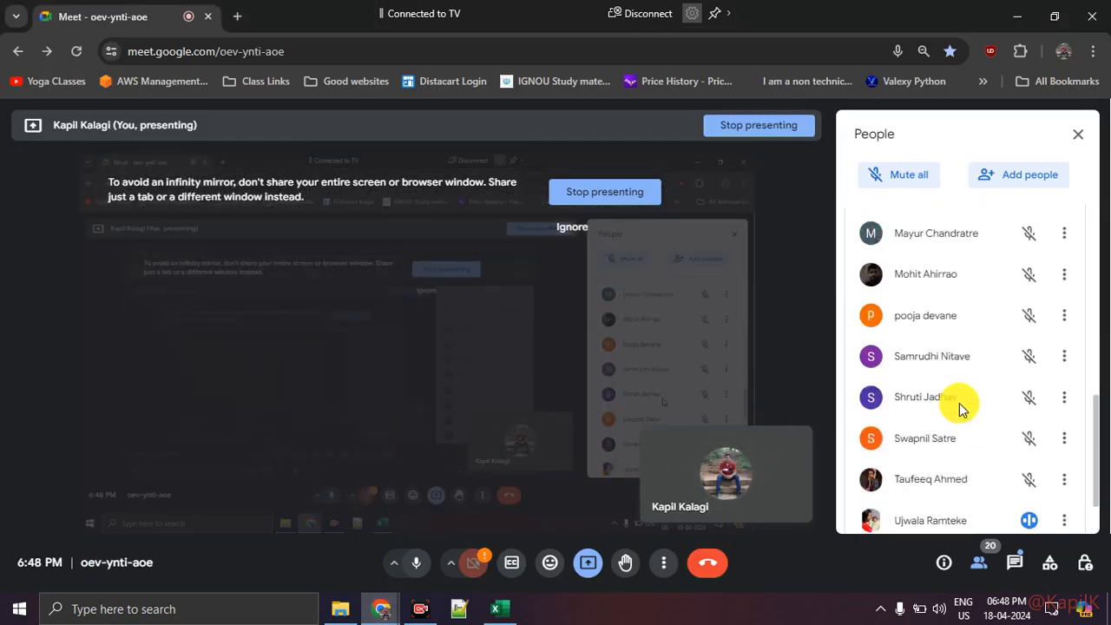
click(1028, 453)
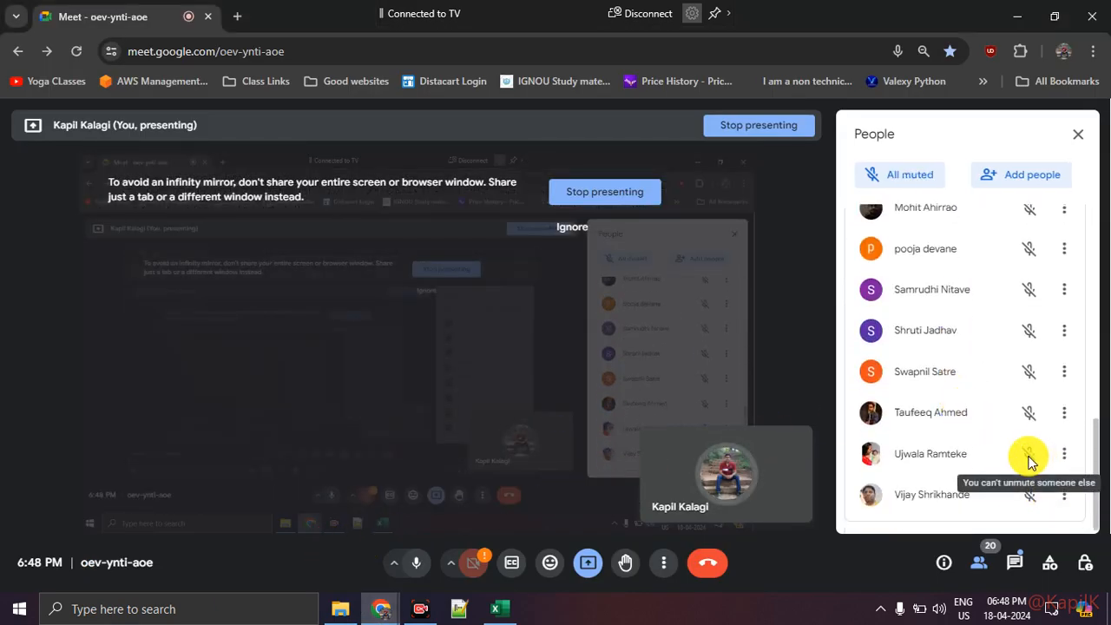
scroll(1030, 456, up, 10)
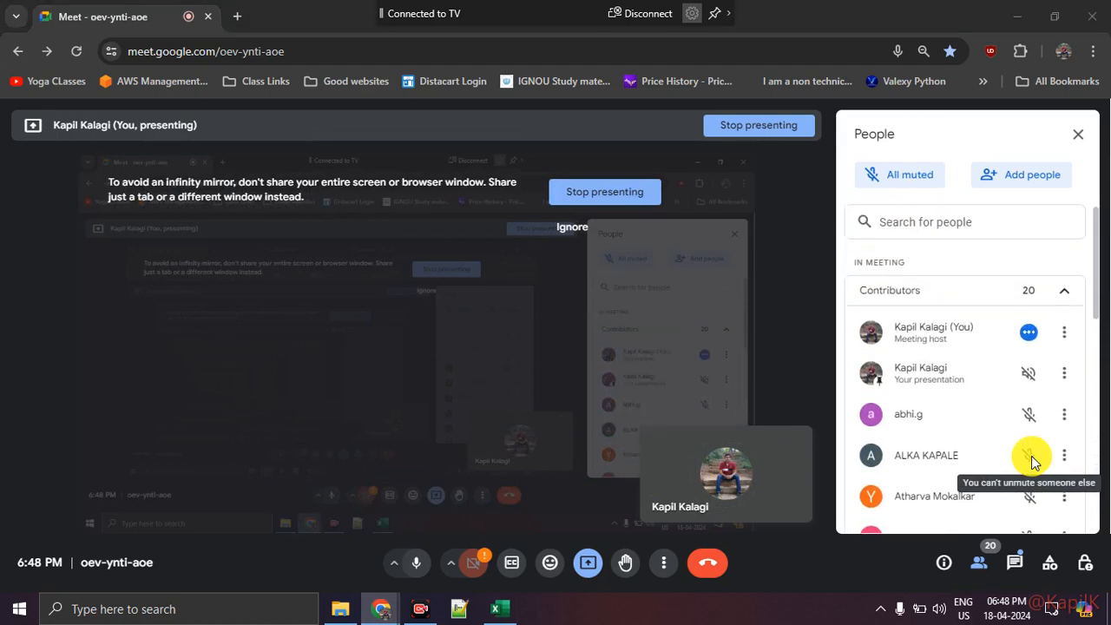
key(alt+Tab)
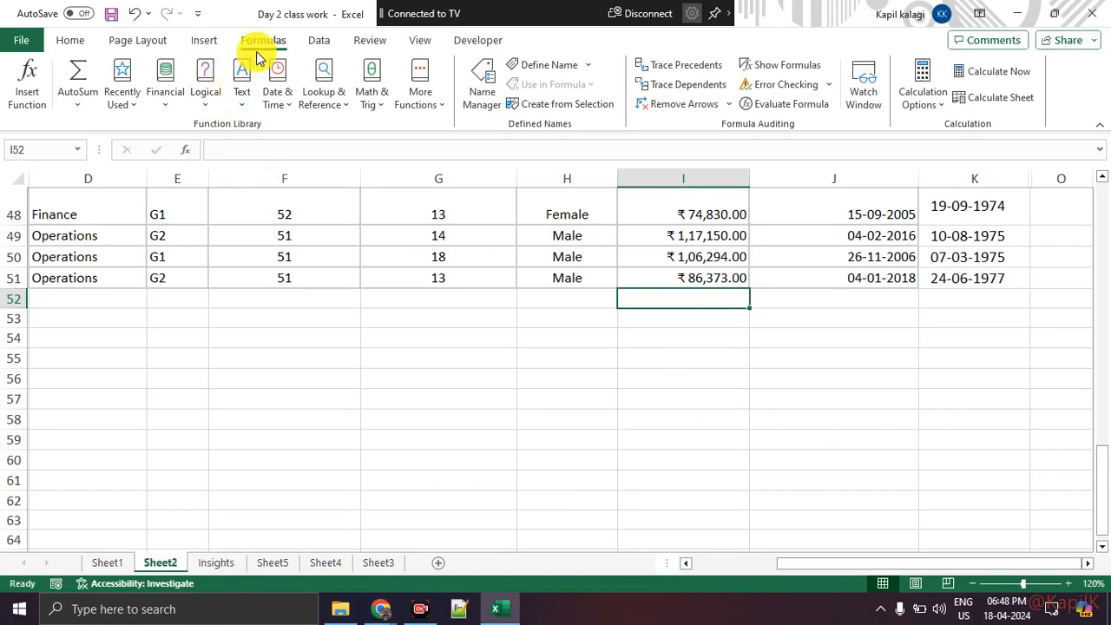
Search for the SUM function and insert it in I52 below the CTC values with I2:I51 as its range
click(27, 86)
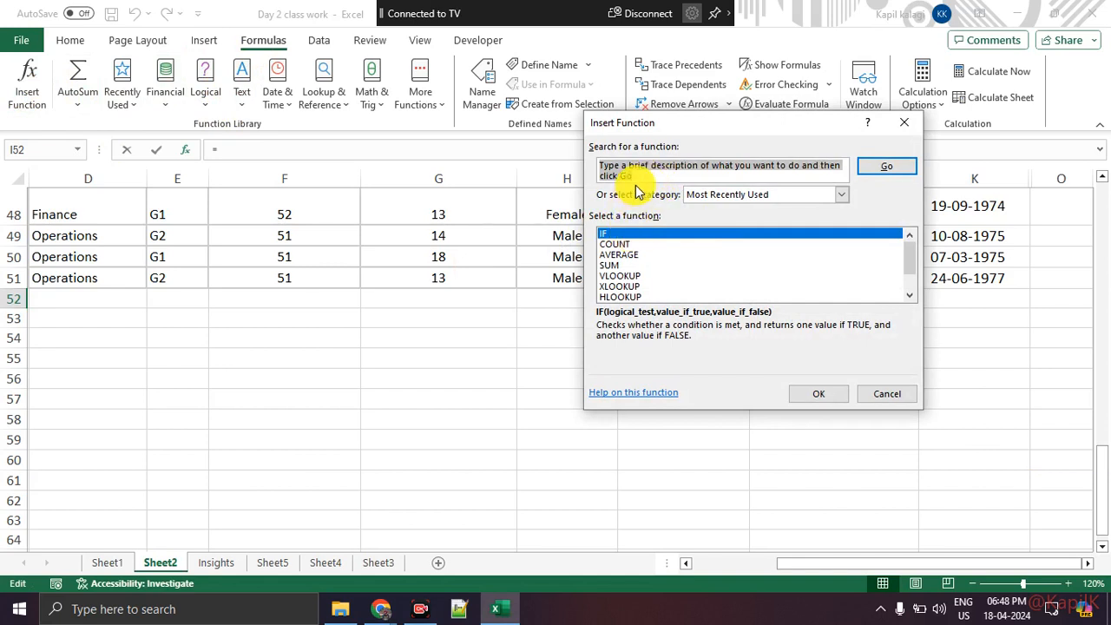
text(sum)
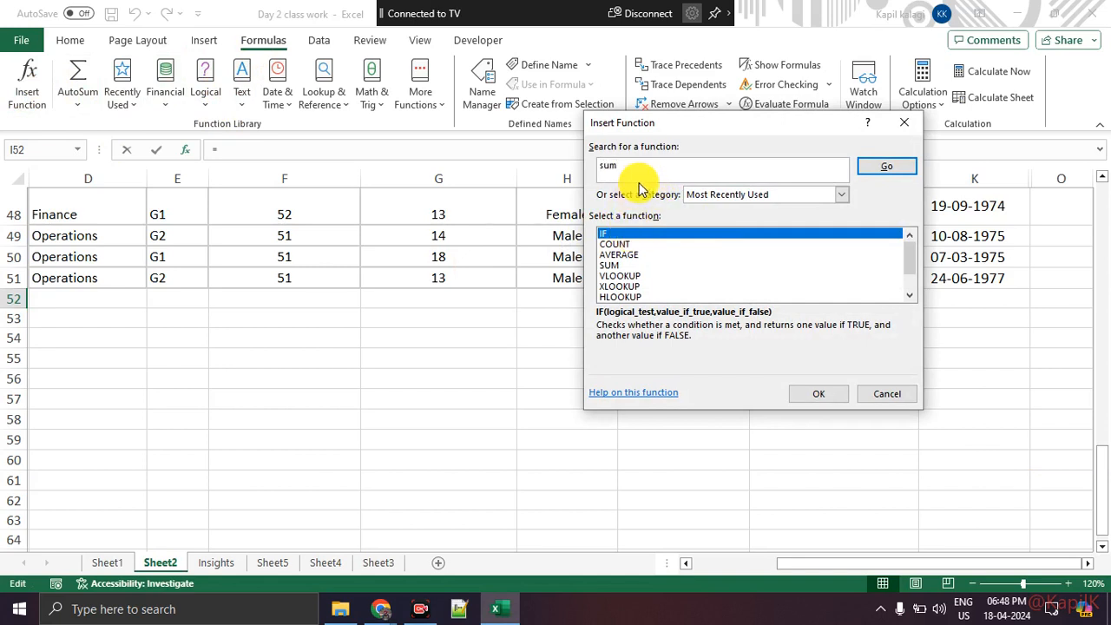
key(Return)
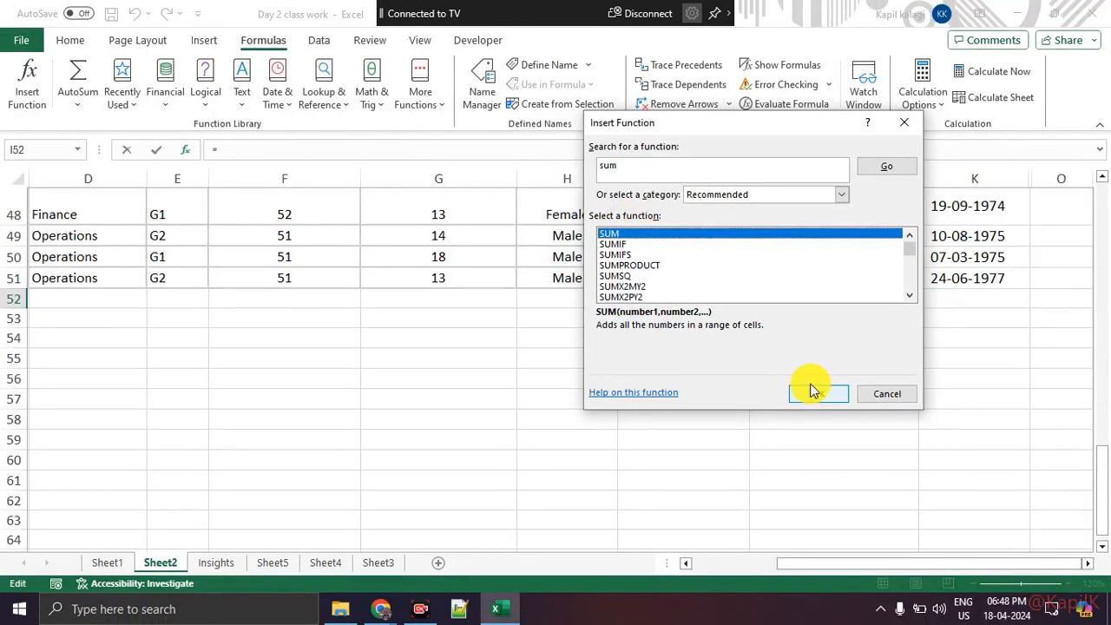
click(933, 489)
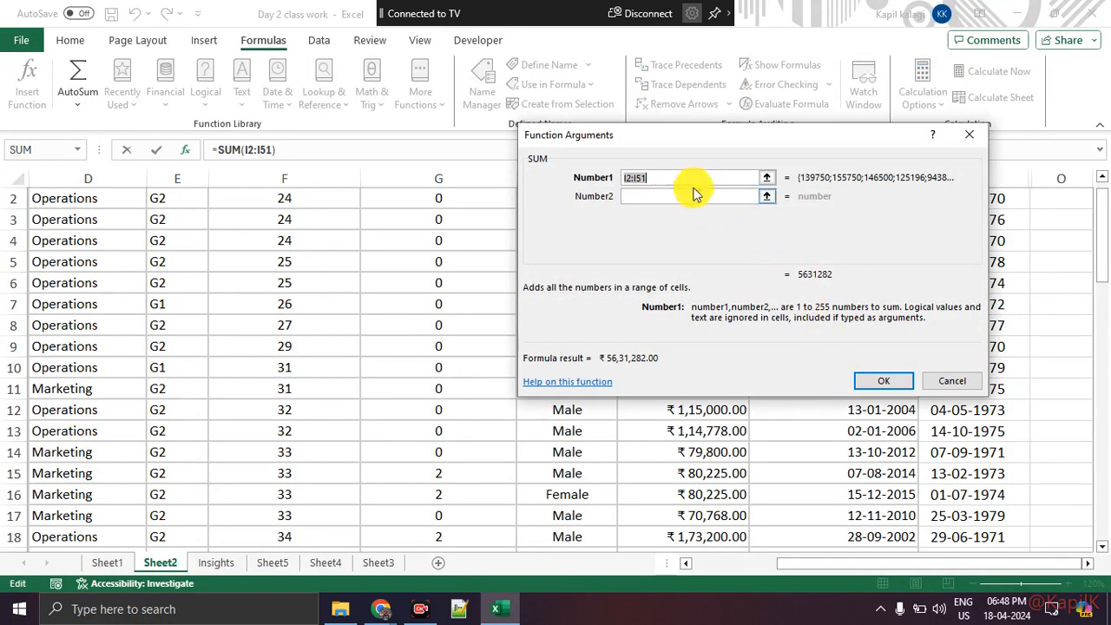
key(BackSpace)
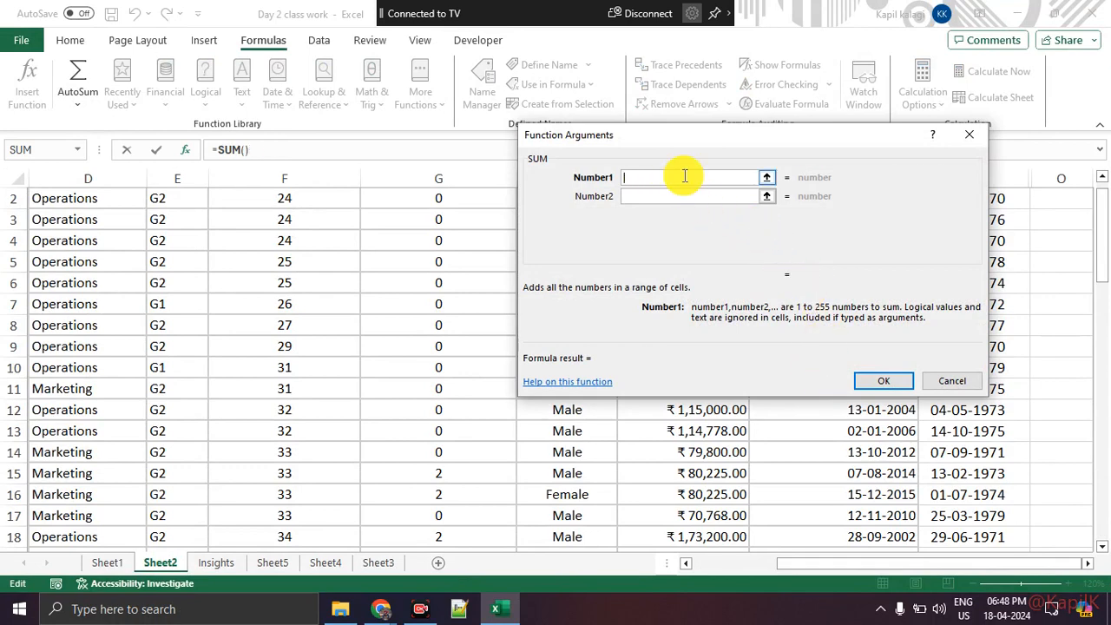
click(767, 177)
scroll(776, 351, up, 1)
drag(699, 220, 681, 386)
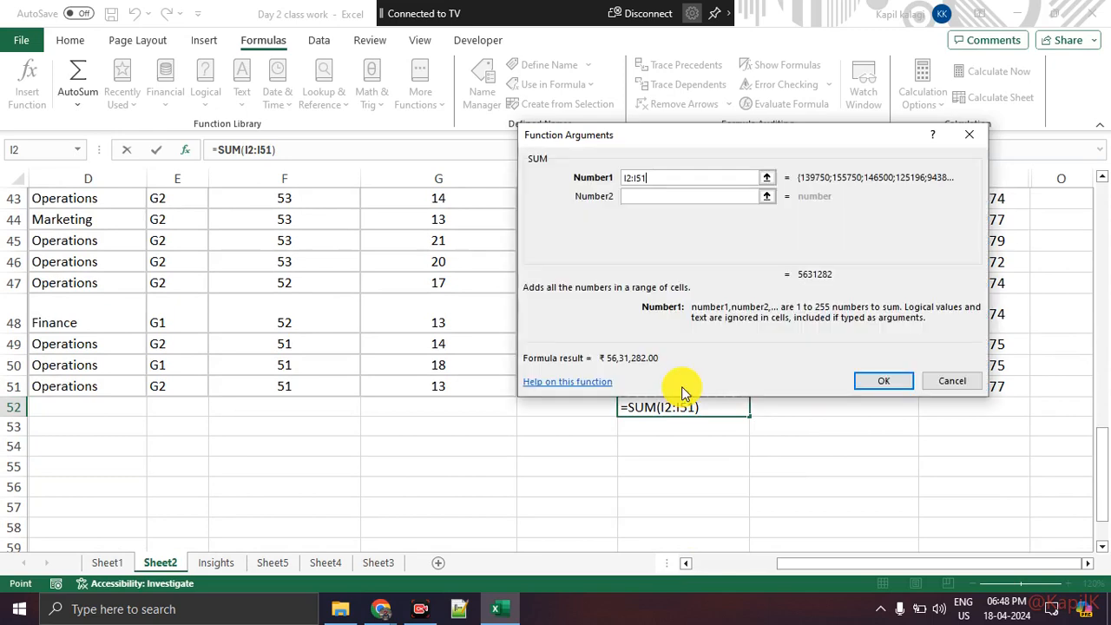
click(869, 380)
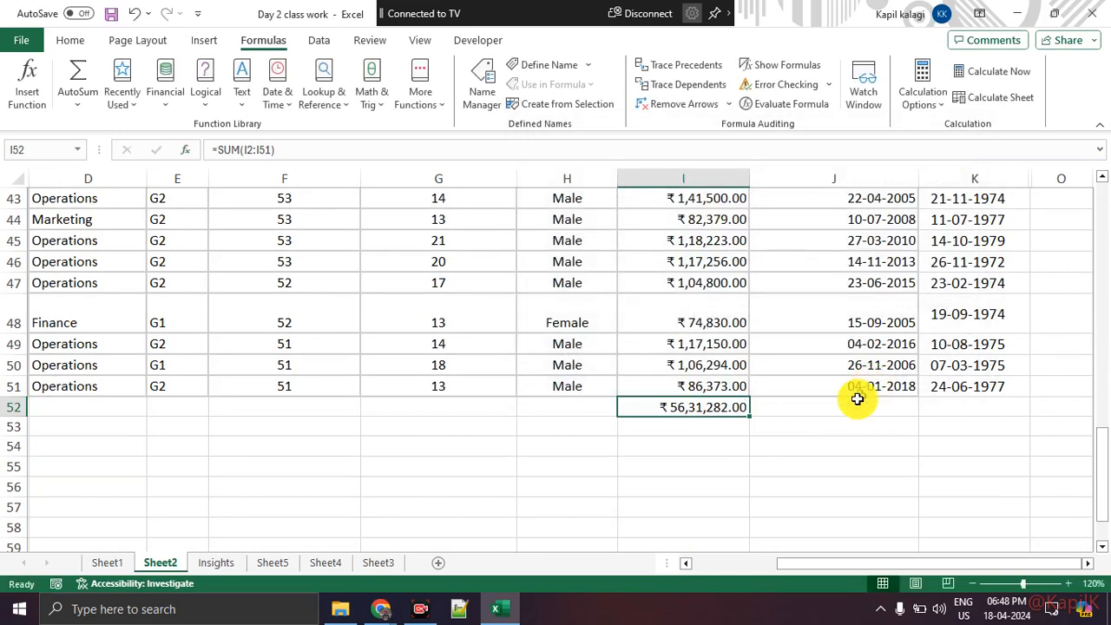
Examine the currency symbol of the CTC total in I52 and compare its format with the CTC values above
click(763, 501)
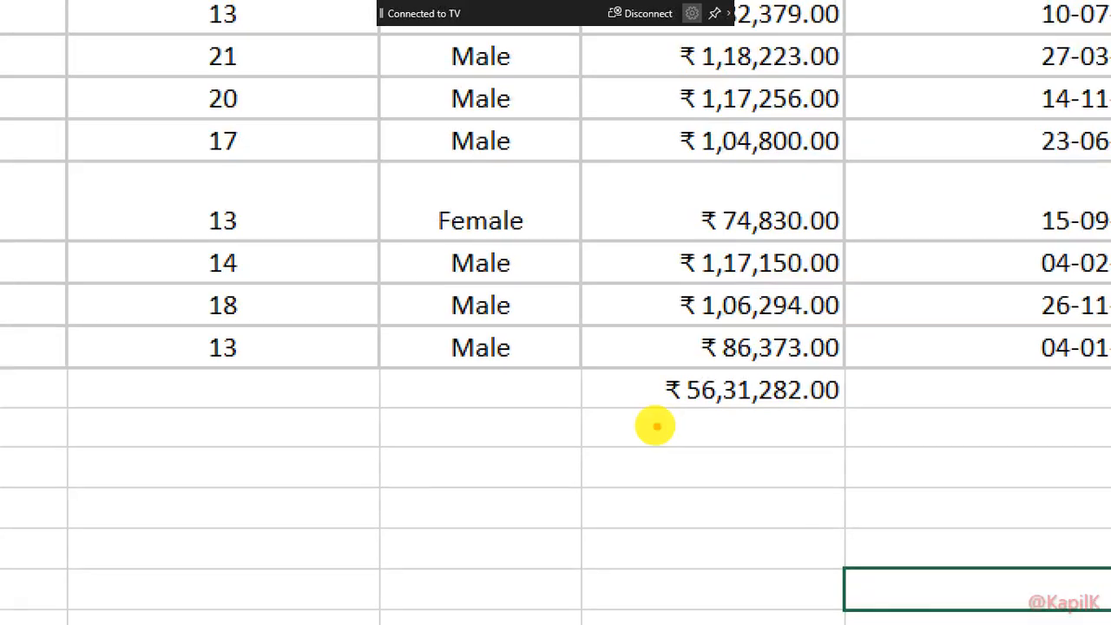
drag(669, 401, 656, 409)
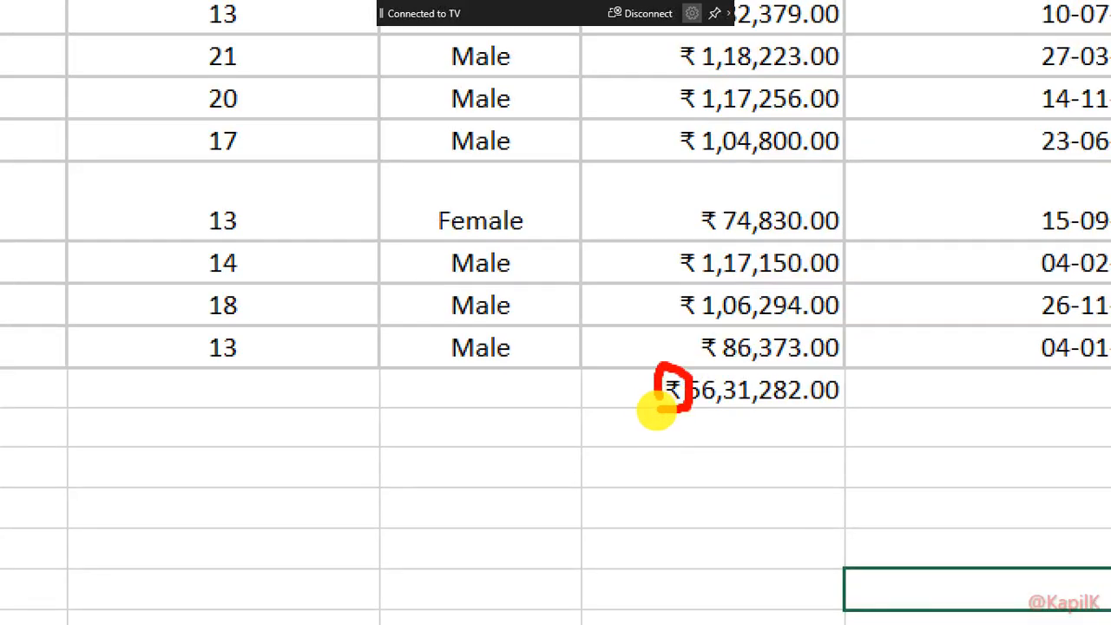
key(Escape)
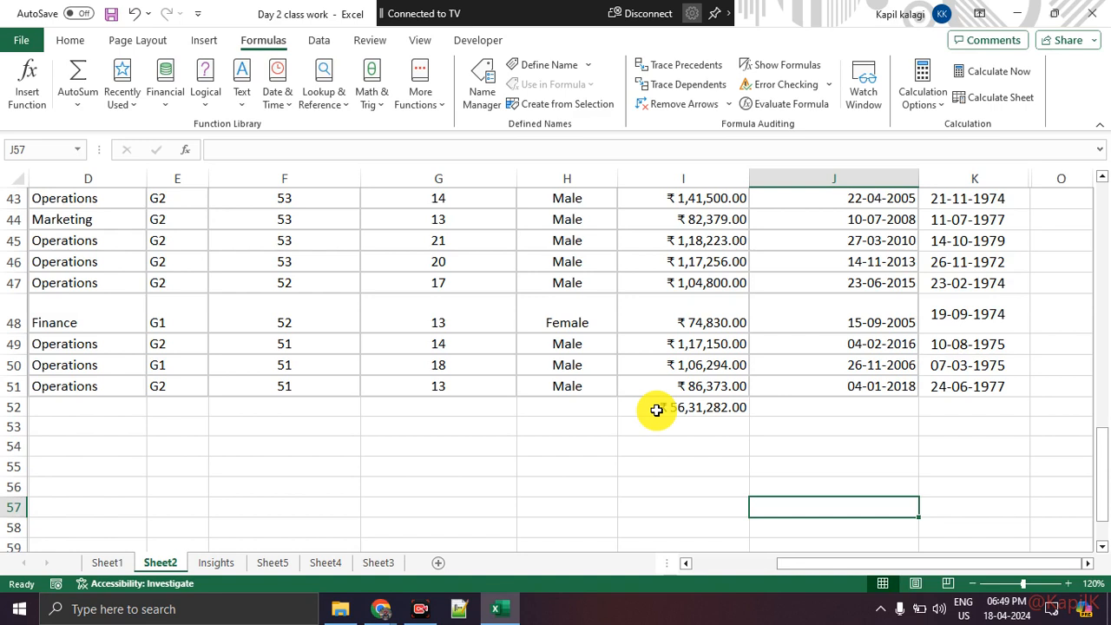
scroll(656, 409, up, 13)
scroll(657, 409, up, 1)
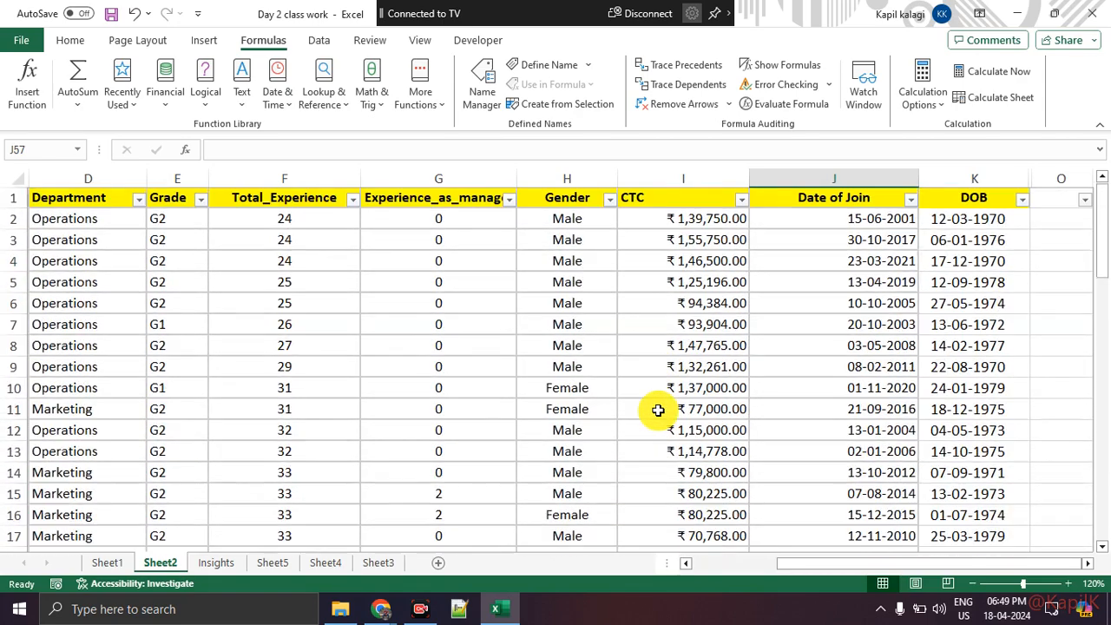
scroll(647, 370, down, 16)
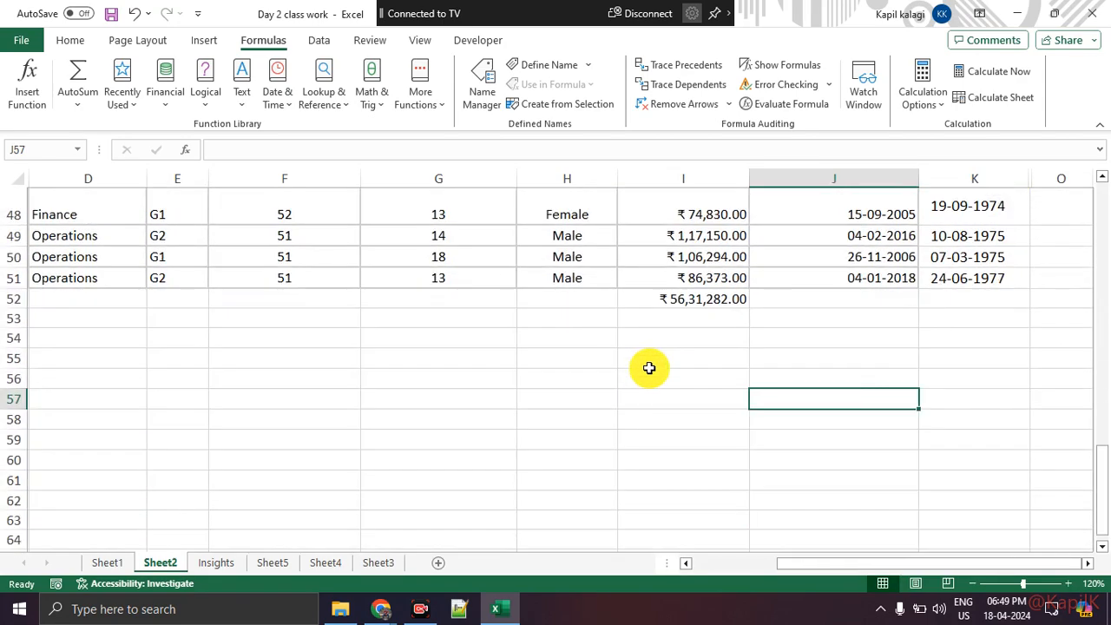
click(674, 297)
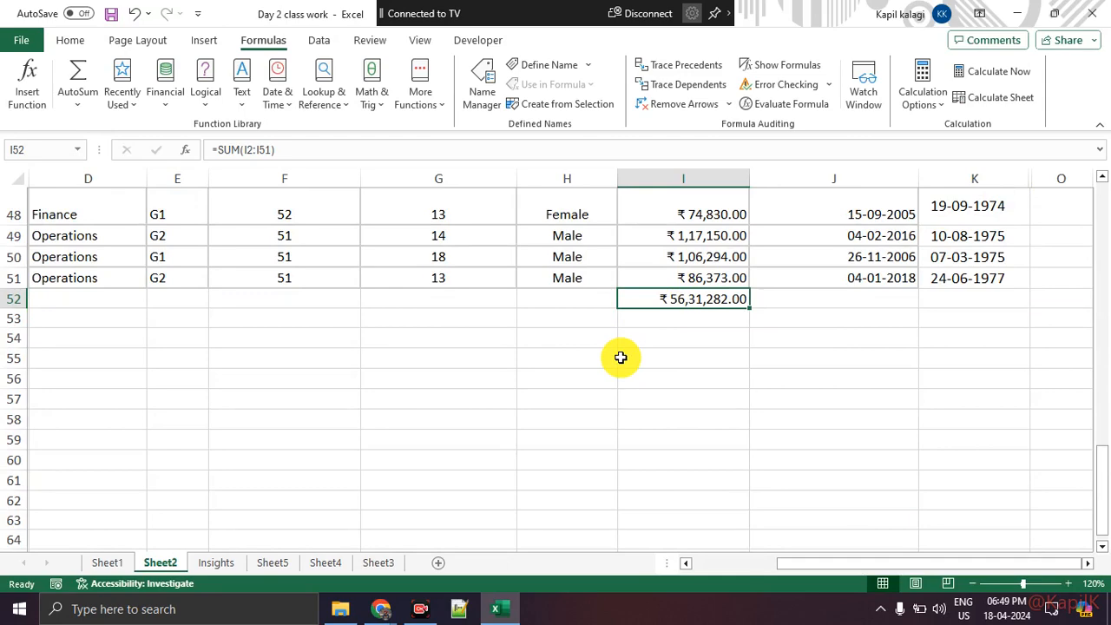
scroll(620, 357, up, 16)
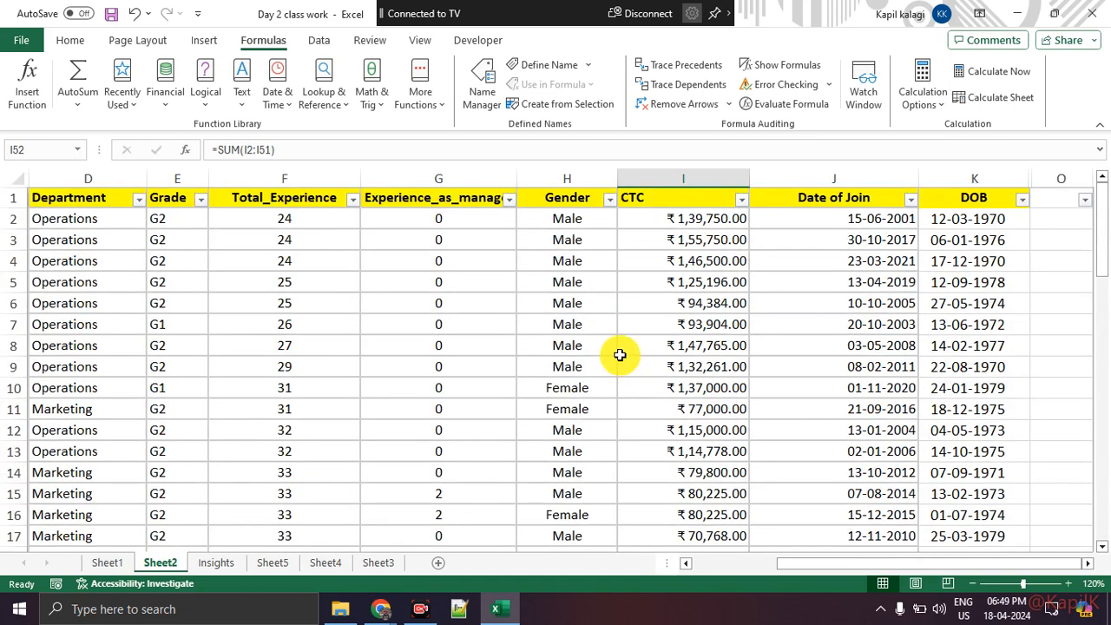
Look over the number format, conditional formatting and sort-and-filter tools, and view the filter options of the Grade column
click(78, 40)
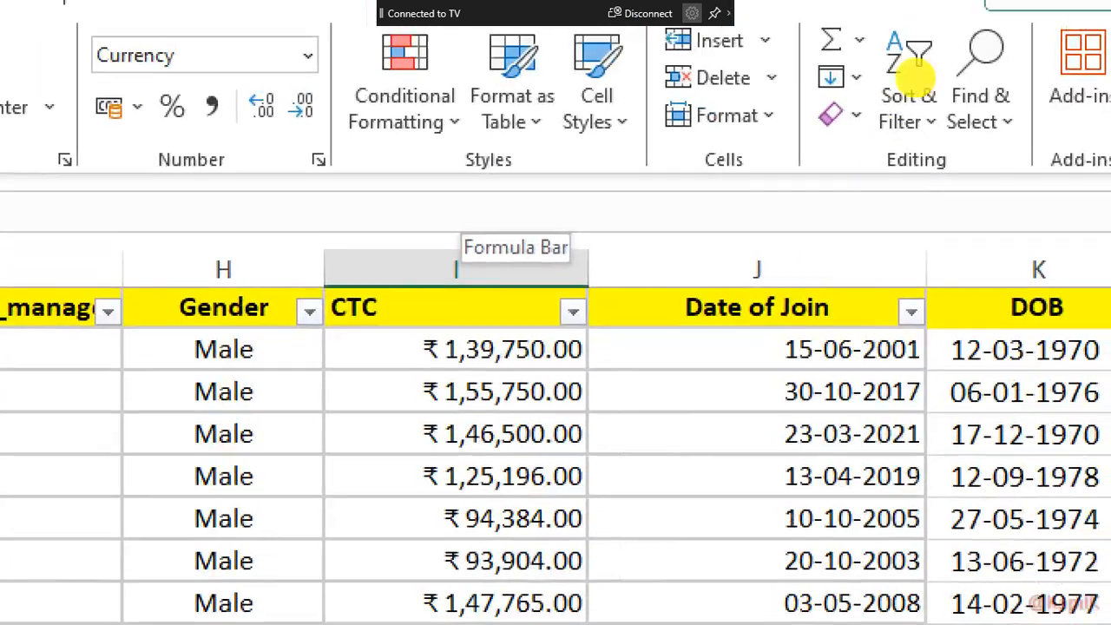
click(916, 26)
mouse_move(912, 81)
mouse_down()
mouse_move(893, 53)
mouse_move(909, 85)
mouse_up()
mouse_move(434, 115)
mouse_down()
mouse_move(299, 158)
mouse_move(429, 108)
mouse_up()
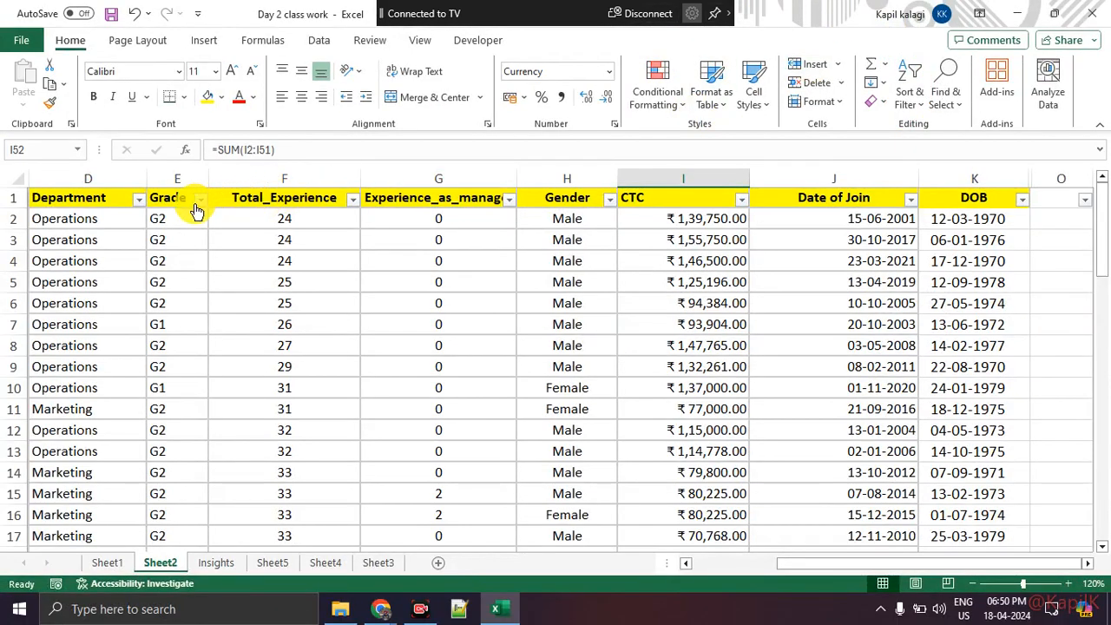
click(199, 199)
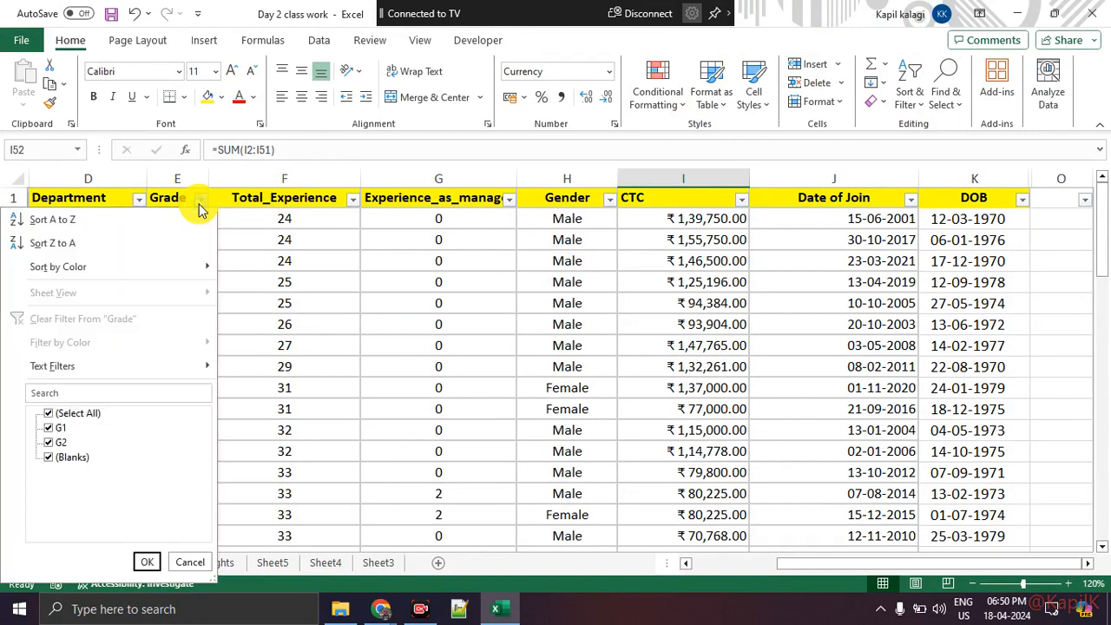
click(200, 204)
Turn off the filter on the header row of the employee dataset in Sheet2
drag(779, 564, 602, 536)
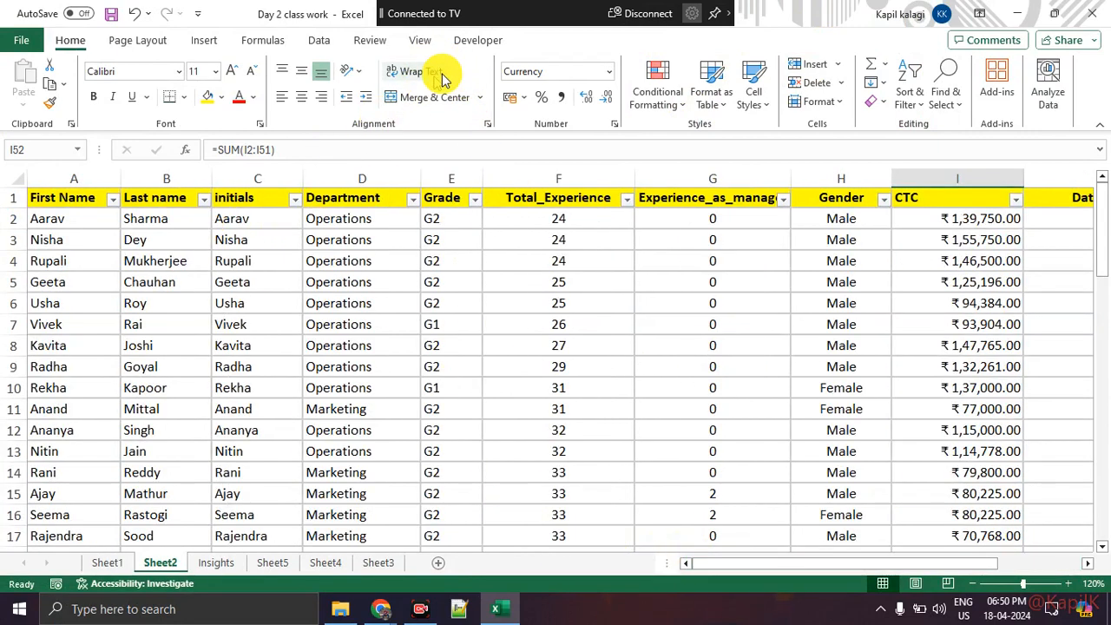
click(201, 41)
click(253, 45)
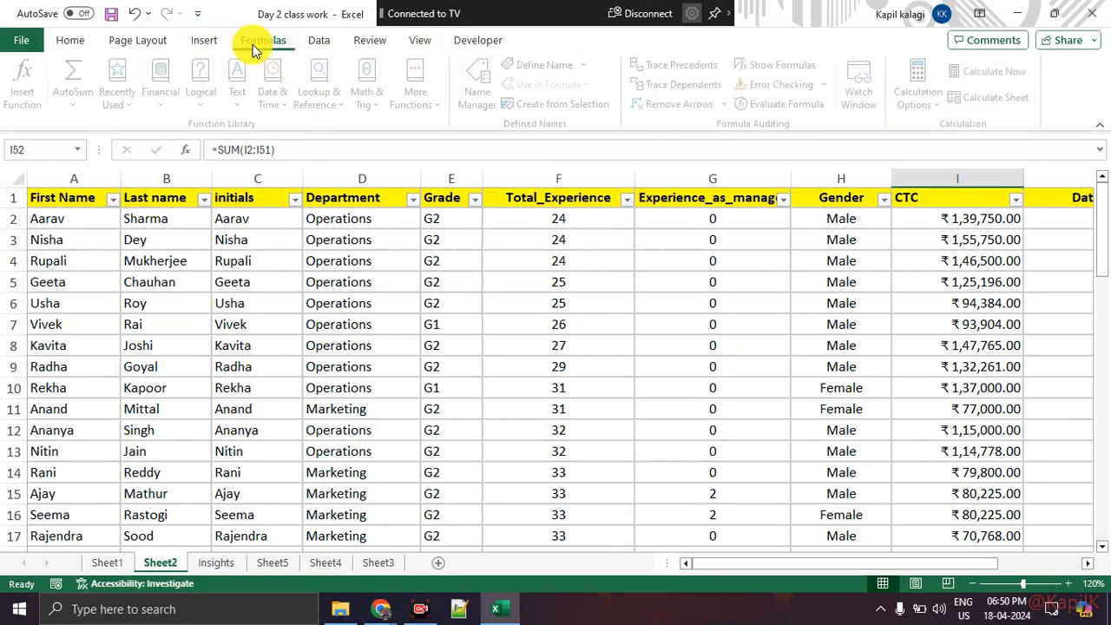
click(316, 41)
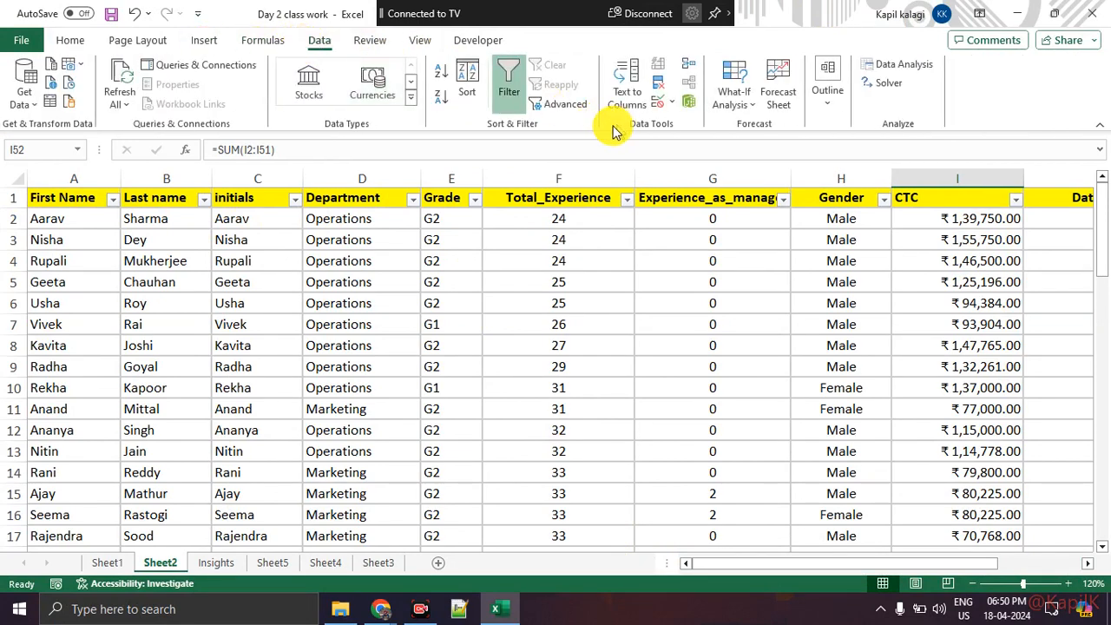
click(508, 84)
click(451, 323)
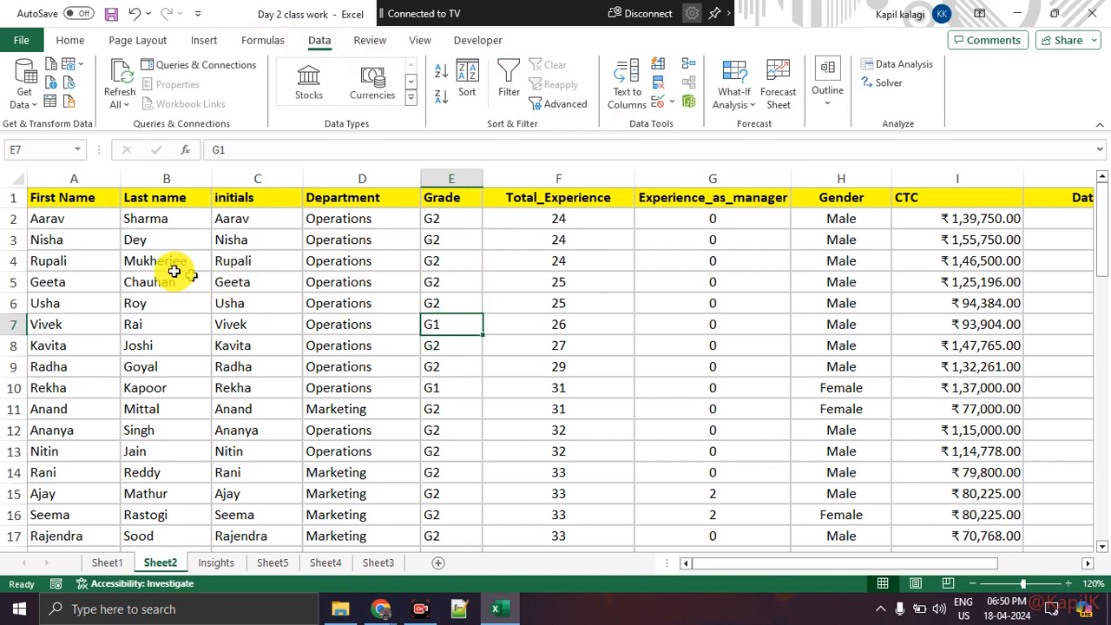
Look over the rows and columns of the employee dataset in Sheet2 and the table, chart and filter tools available for insertion
drag(79, 213, 979, 443)
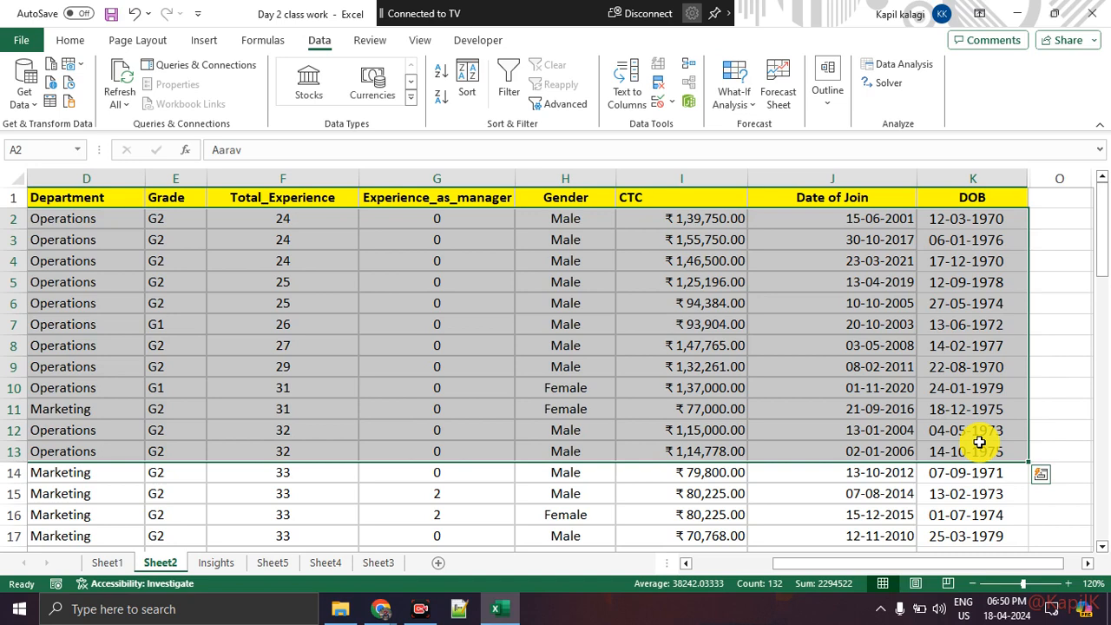
click(979, 442)
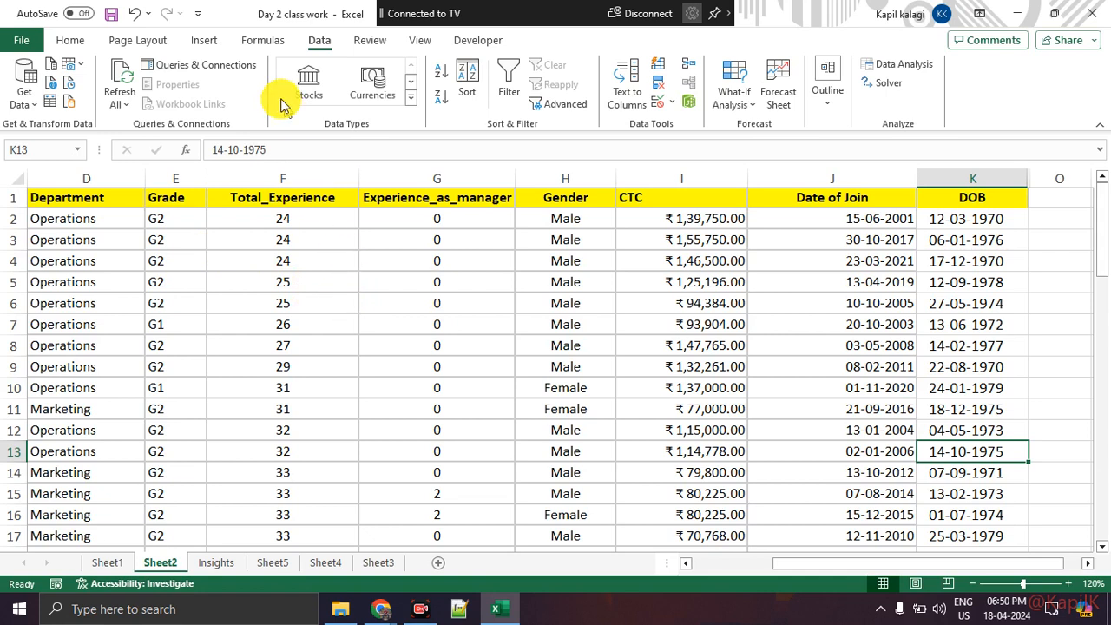
click(215, 41)
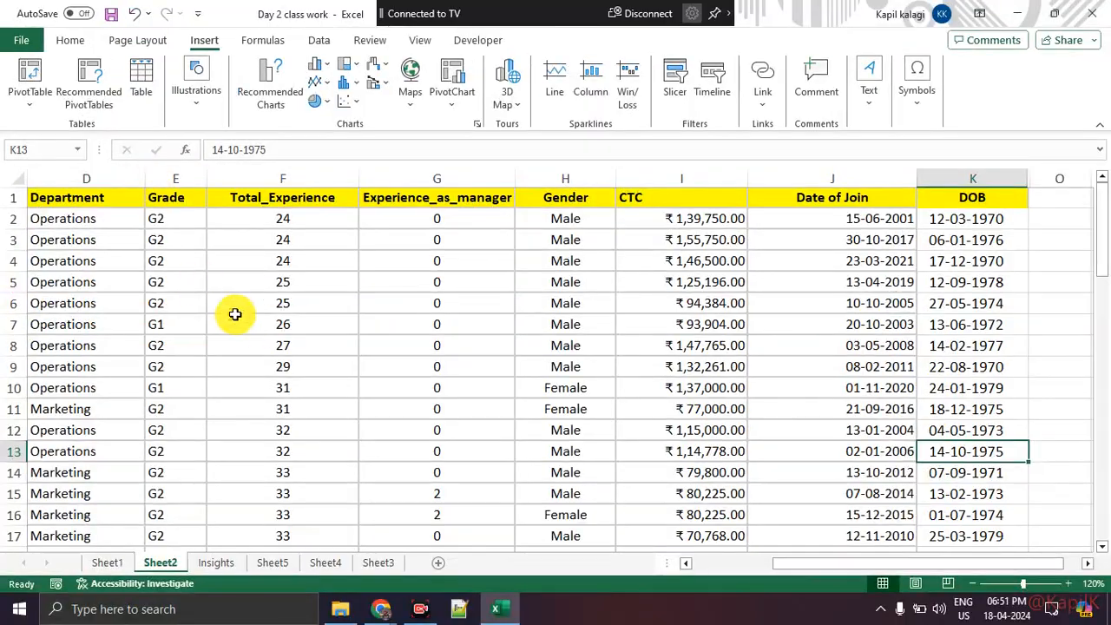
scroll(510, 572, down, 3)
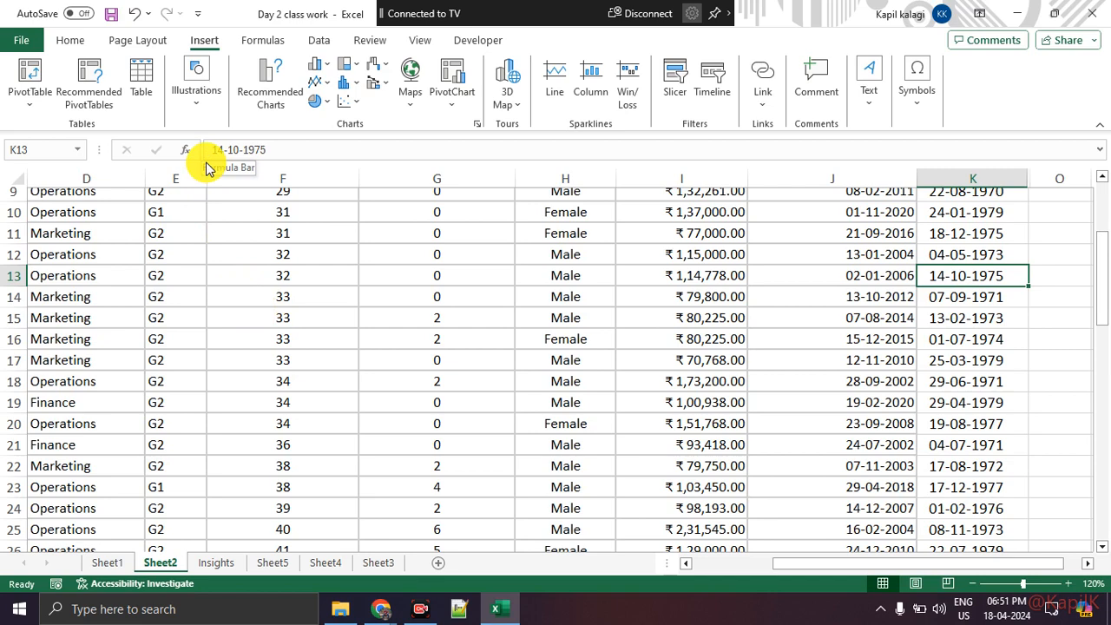
scroll(205, 204, up, 3)
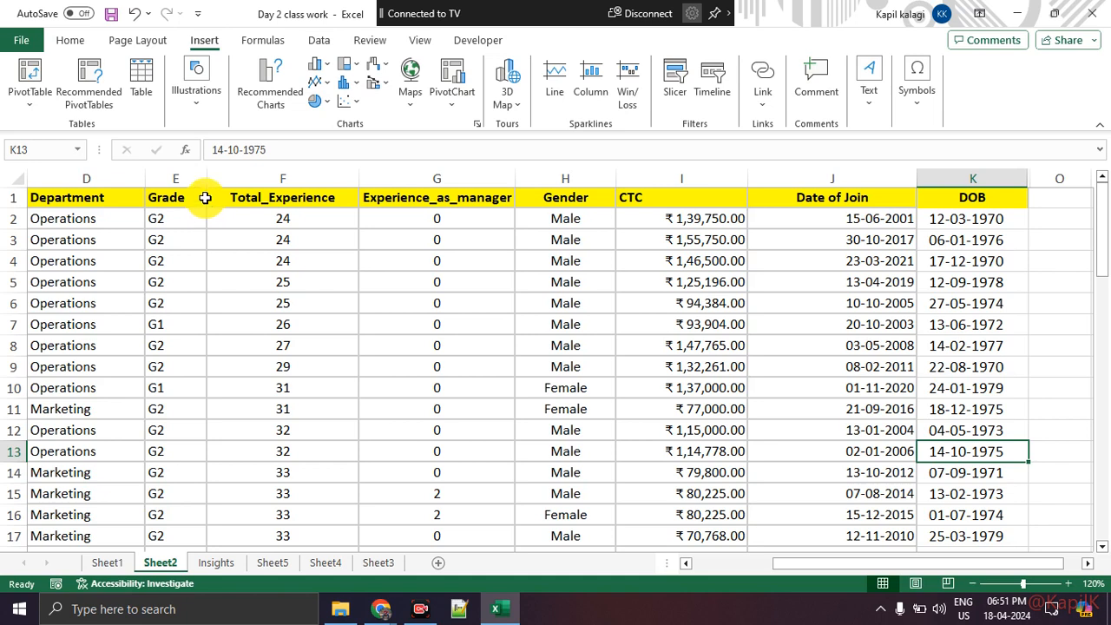
drag(241, 246, 289, 408)
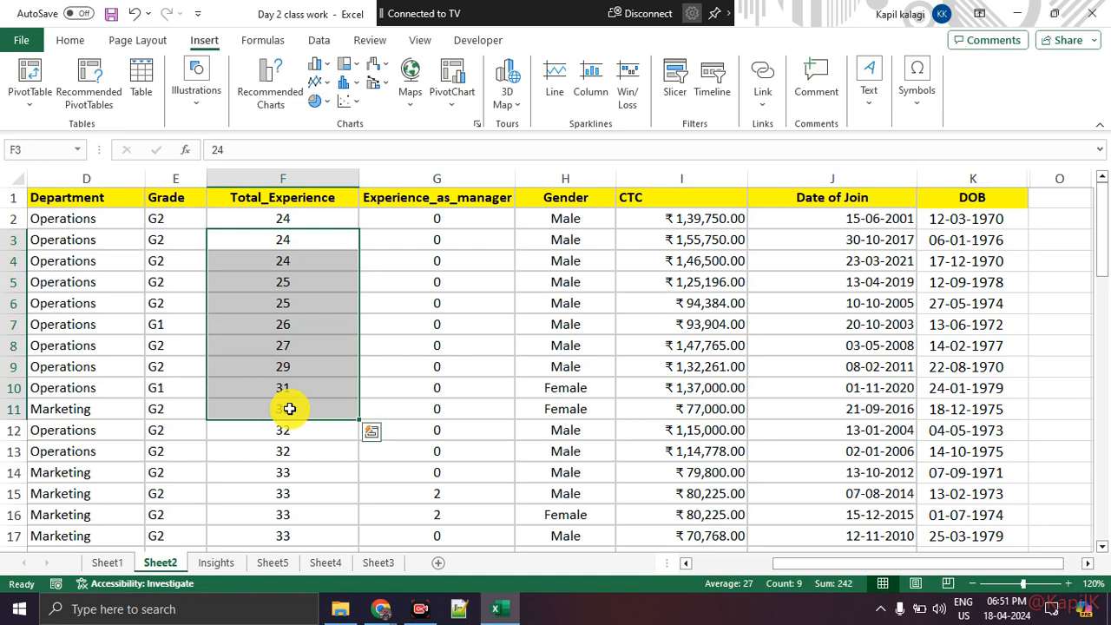
click(273, 488)
click(297, 286)
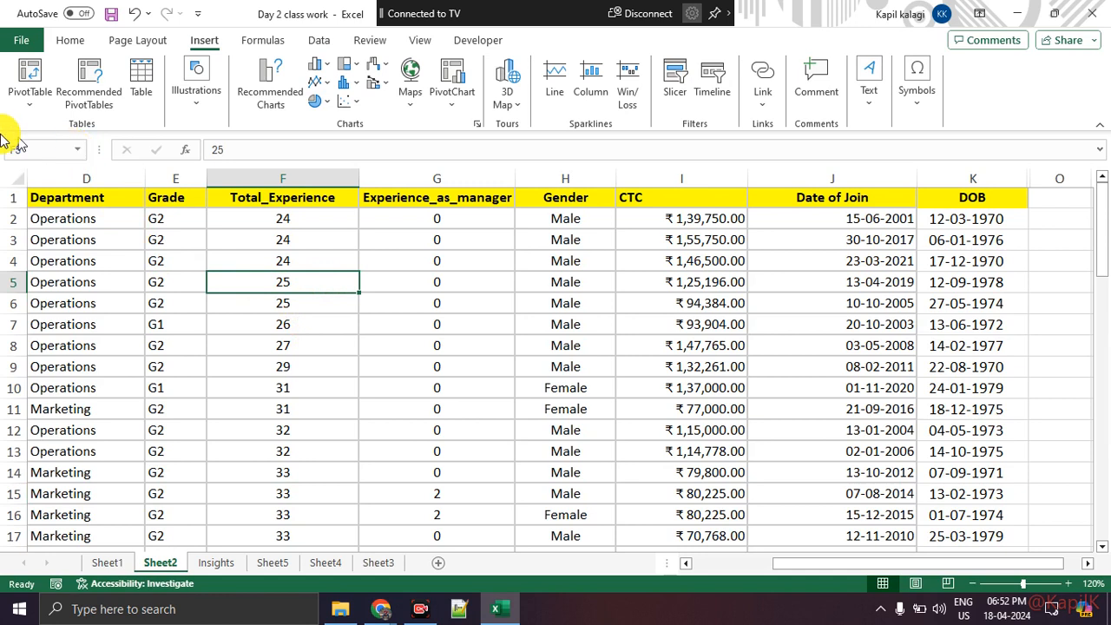
drag(106, 199, 909, 306)
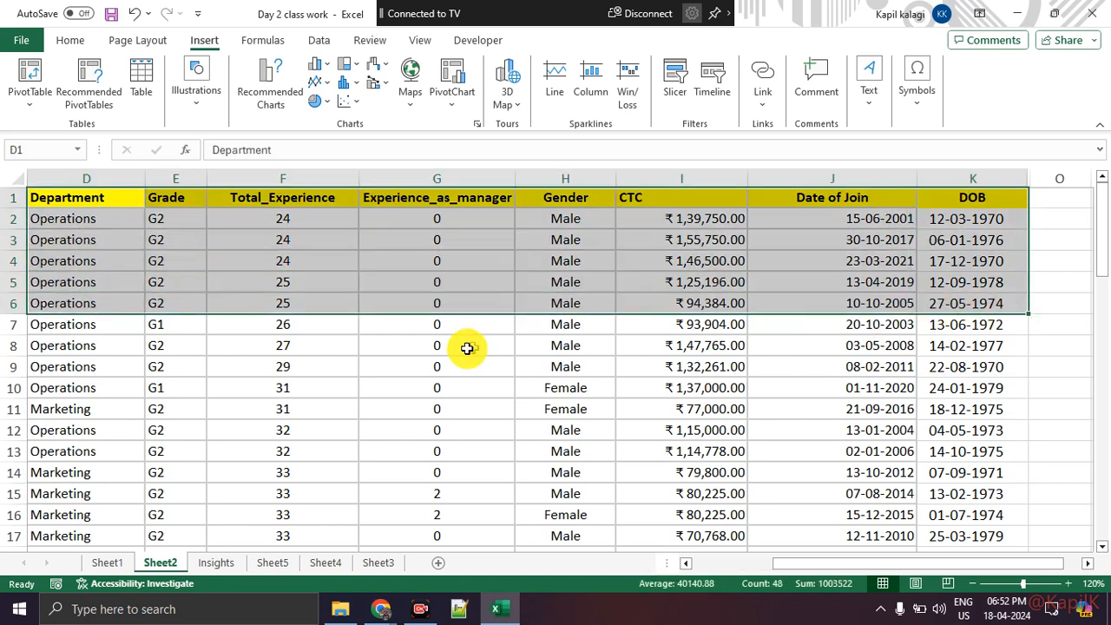
click(460, 347)
click(83, 197)
drag(82, 197, 1106, 389)
drag(1030, 499, 629, 496)
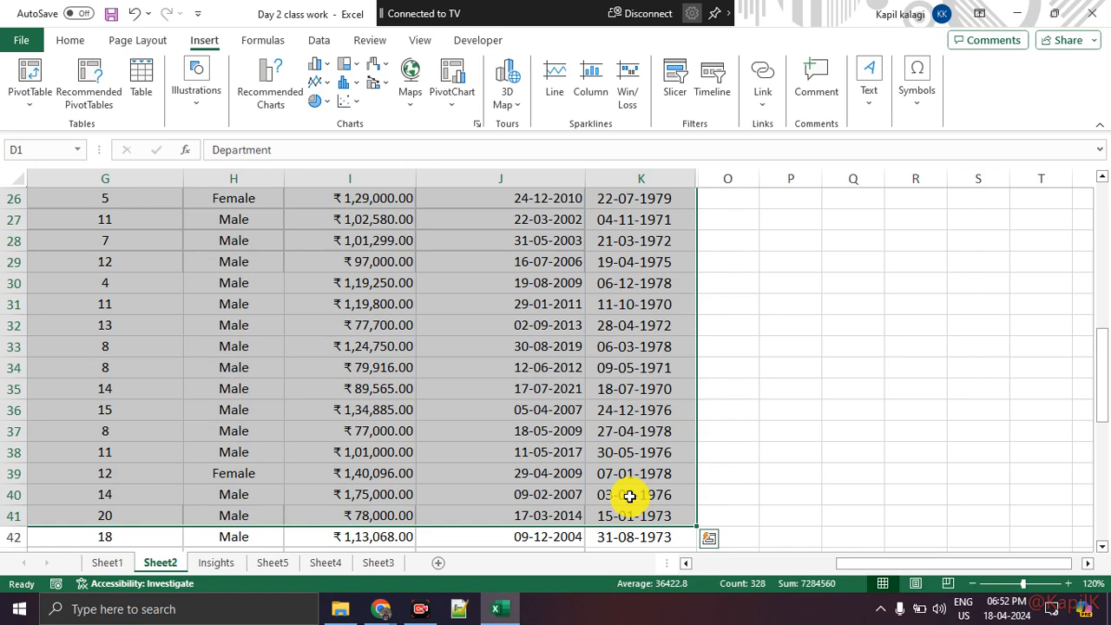
click(853, 304)
scroll(426, 350, up, 8)
drag(961, 563, 837, 564)
Convert the employee dataset in Sheet2, range $A$1:$N$51, into a table with headers
click(405, 352)
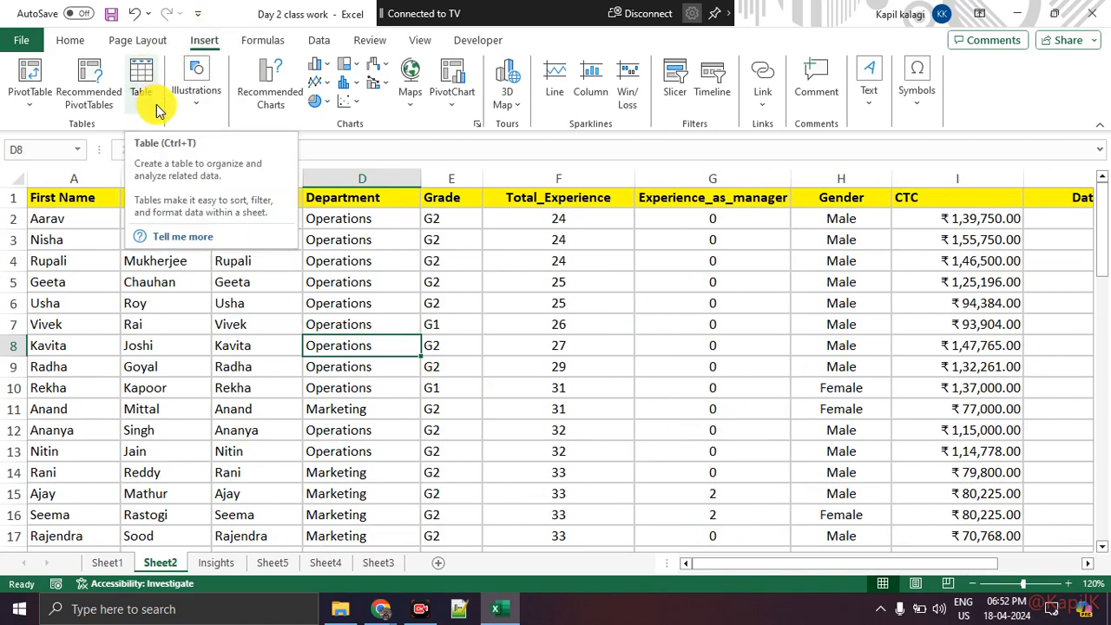
key(ctrl+1)
click(154, 2)
mouse_move(245, 30)
mouse_down()
mouse_move(262, 131)
mouse_move(247, 33)
mouse_up()
mouse_move(203, 111)
mouse_down()
mouse_move(156, 140)
mouse_move(188, 161)
mouse_up()
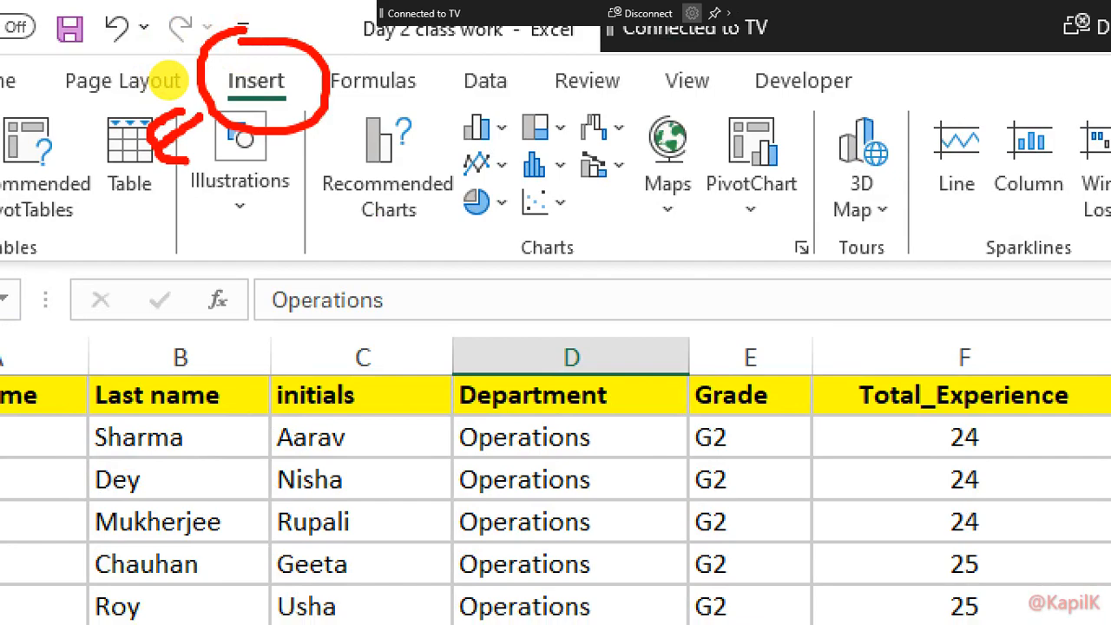
key(Escape)
click(142, 76)
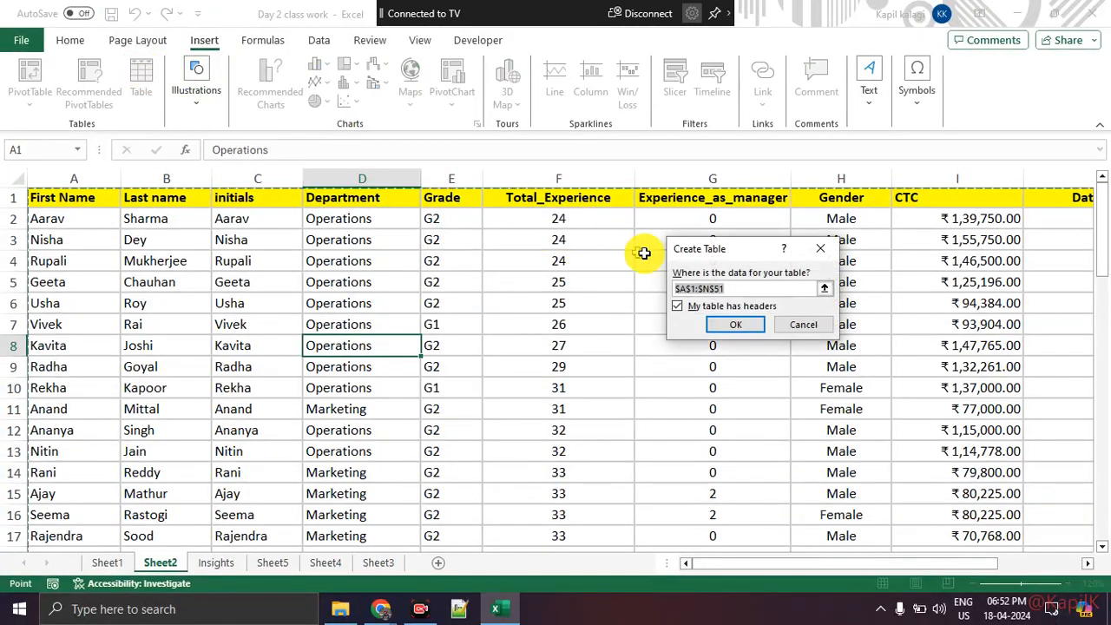
key(ctrl+1)
mouse_move(812, 187)
mouse_down()
mouse_move(785, 179)
mouse_move(837, 536)
mouse_move(710, 183)
mouse_up()
drag(589, 337, 695, 337)
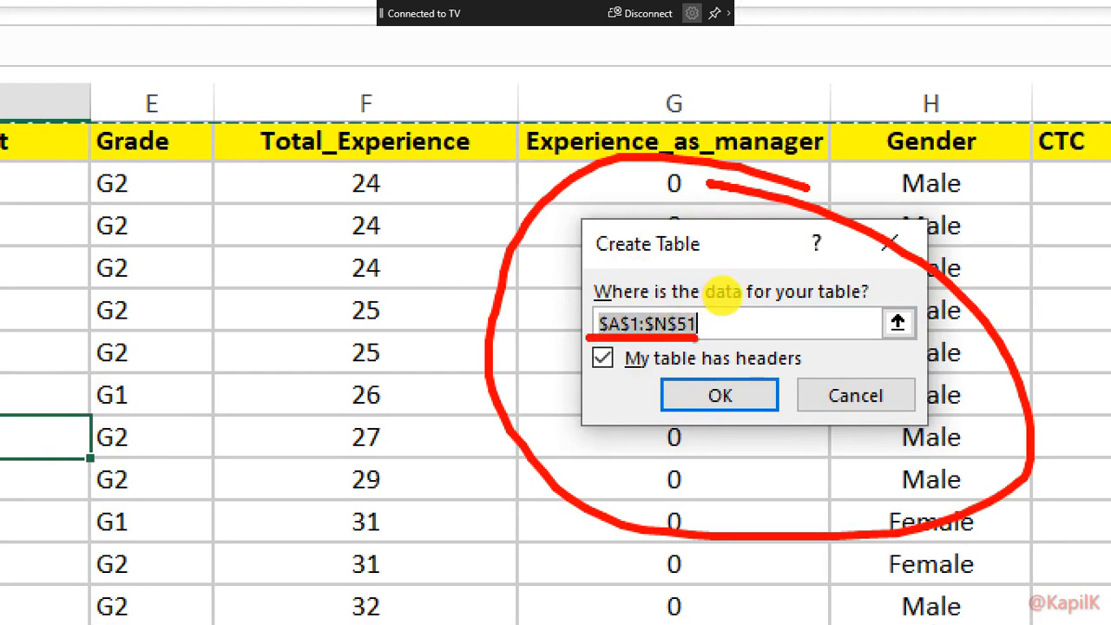
mouse_move(375, 60)
mouse_down()
mouse_move(358, 60)
mouse_move(335, 161)
mouse_move(247, 66)
mouse_up()
key(Escape)
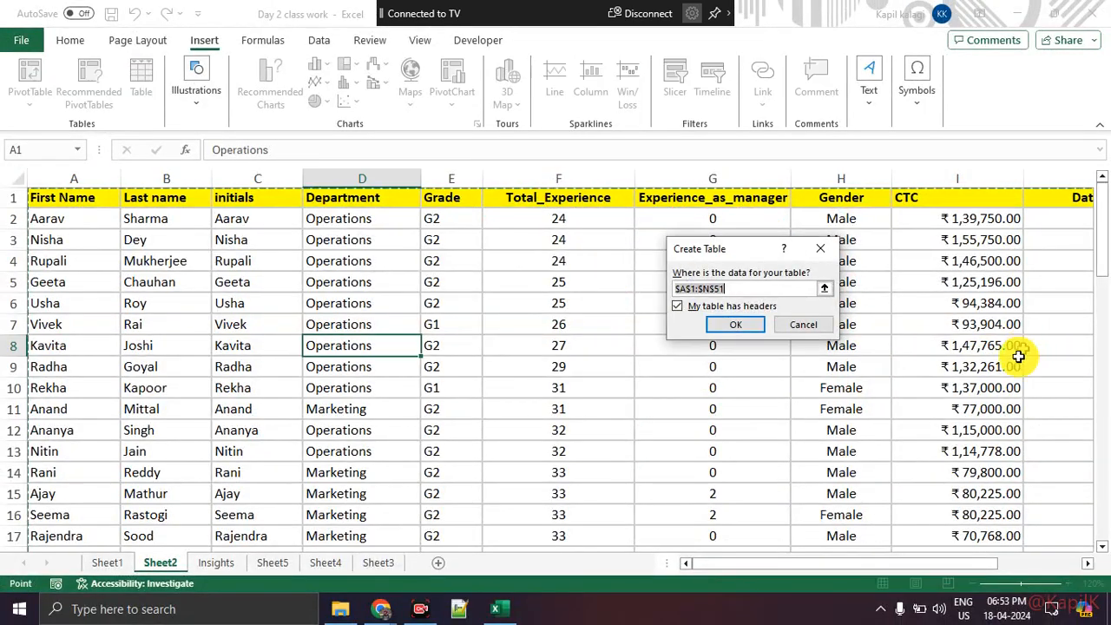
drag(800, 570, 1071, 570)
scroll(1024, 346, down, 1)
scroll(1023, 347, down, 4)
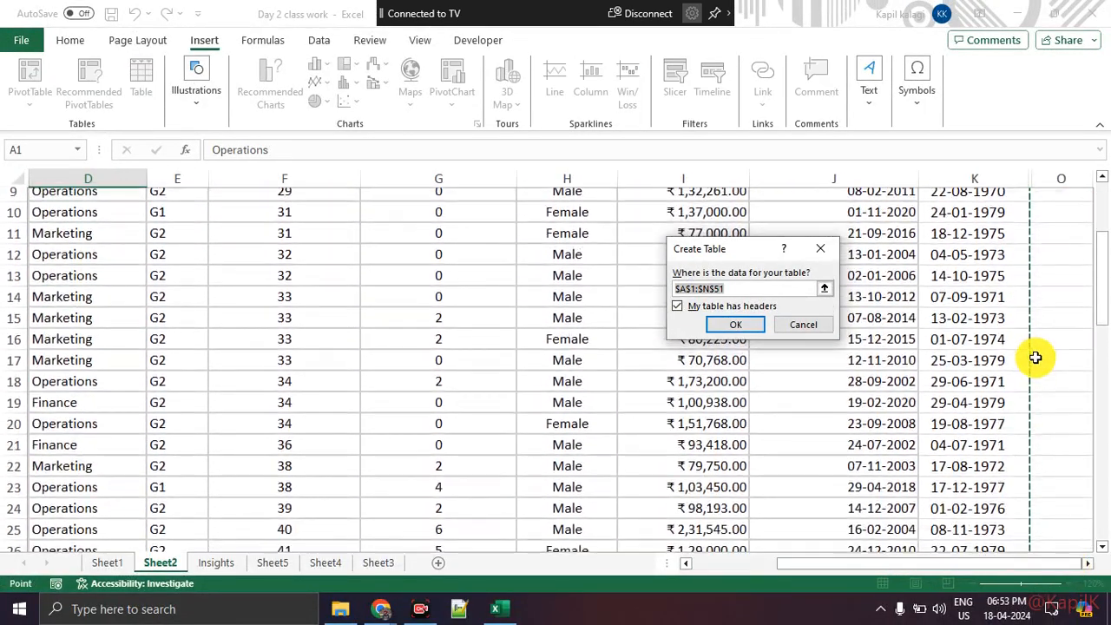
scroll(1035, 357, down, 10)
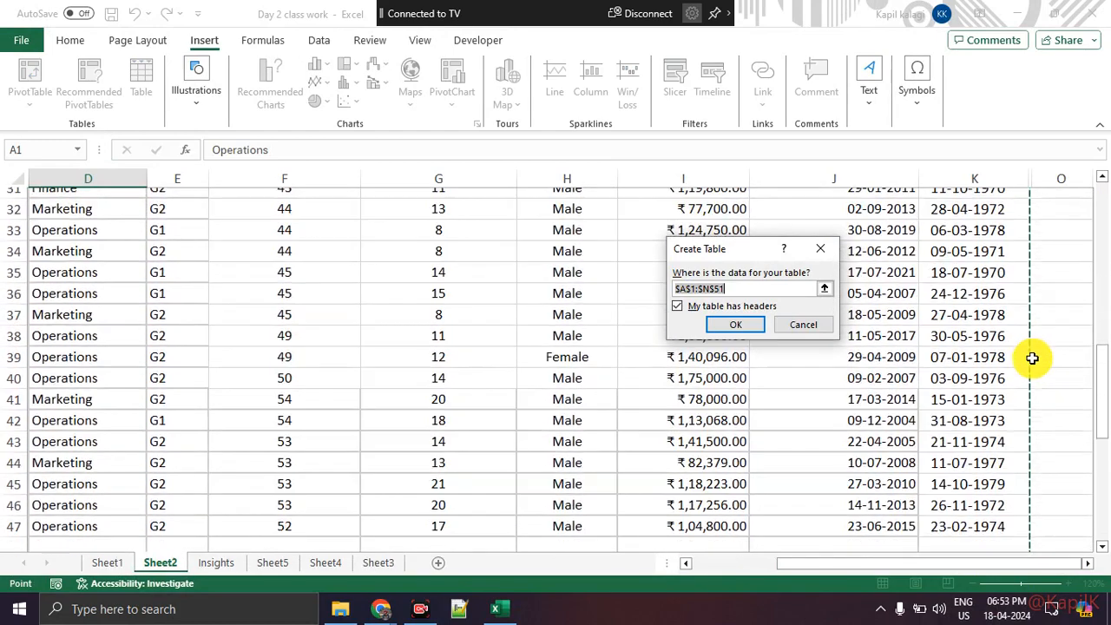
scroll(1032, 359, up, 1)
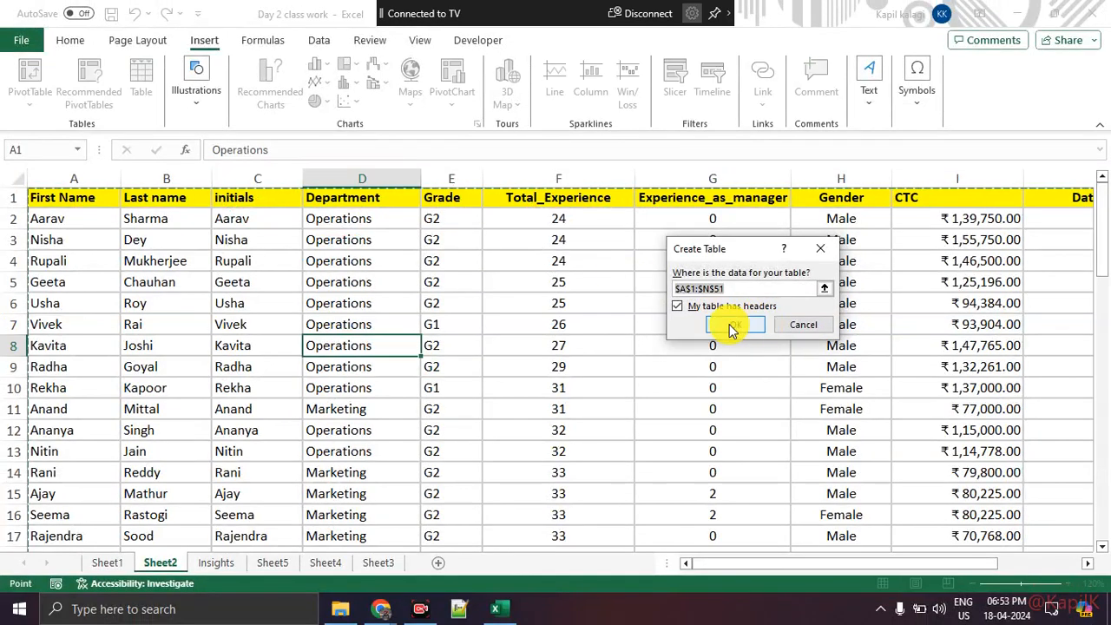
click(1020, 443)
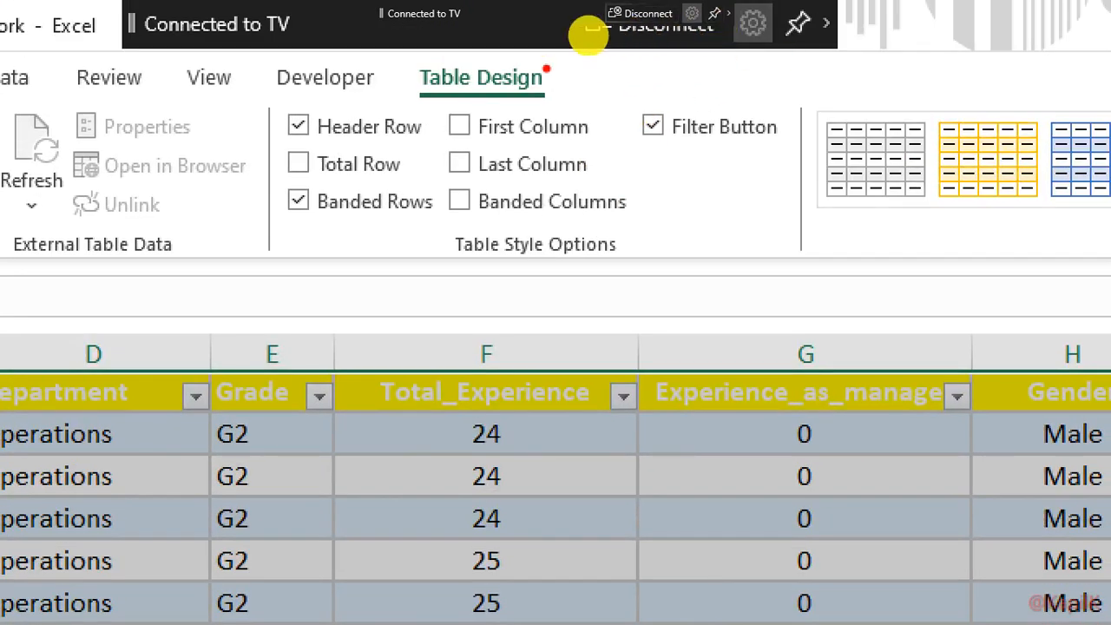
Examine the style options and design tools offered for the new employee table
drag(547, 69, 358, 65)
right_click(508, 32)
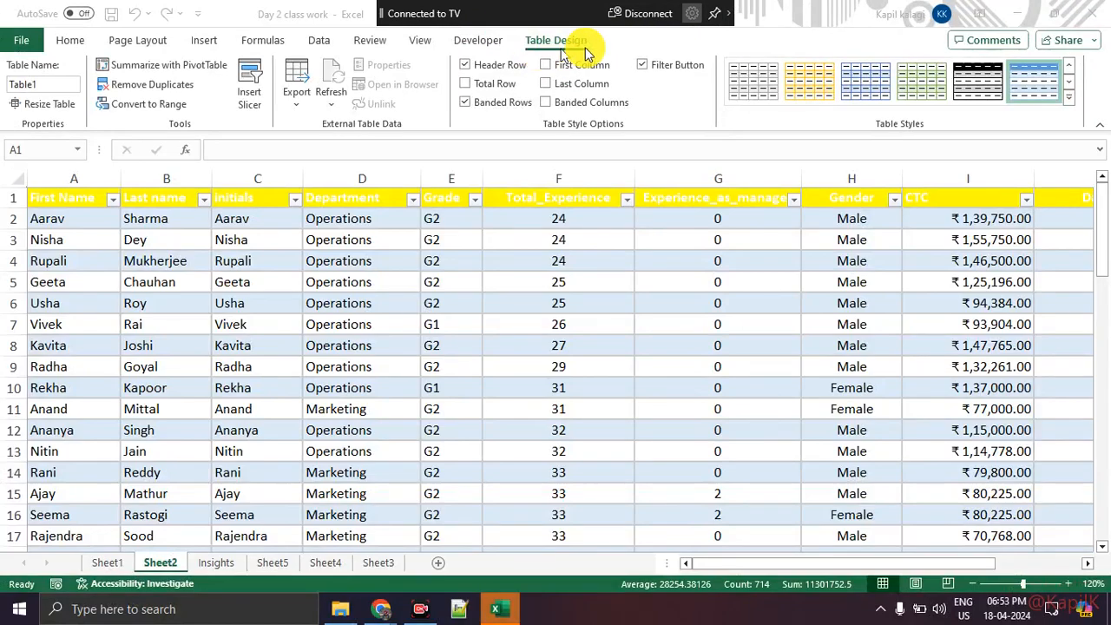
click(714, 14)
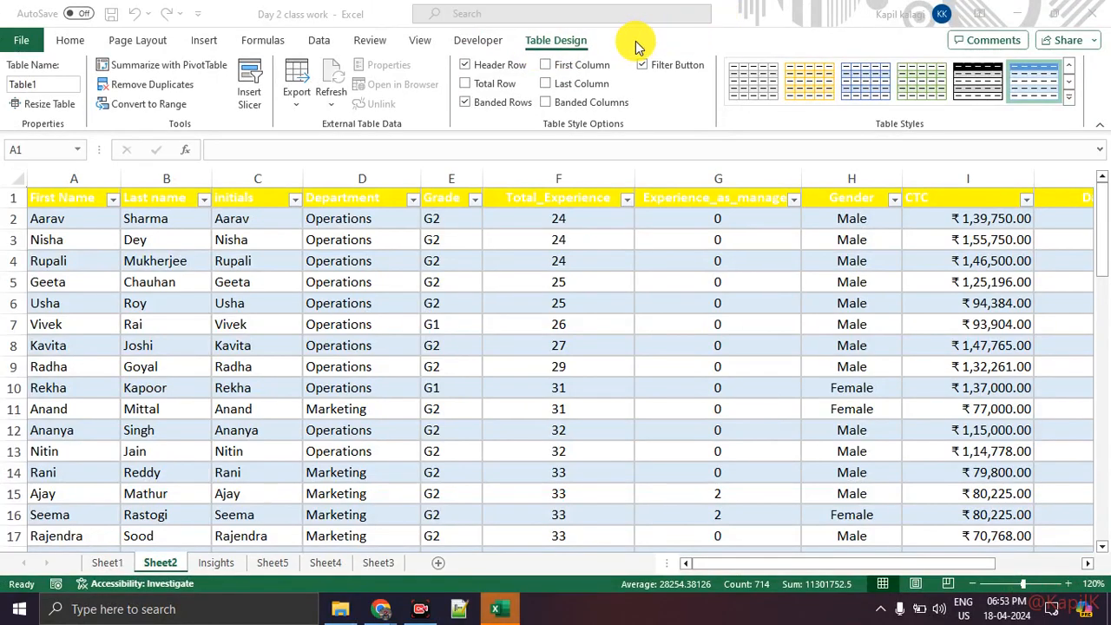
key(ctrl+1)
click(601, 44)
mouse_move(580, 56)
mouse_down()
mouse_move(382, 32)
mouse_move(616, 125)
mouse_up()
drag(627, 58, 570, 17)
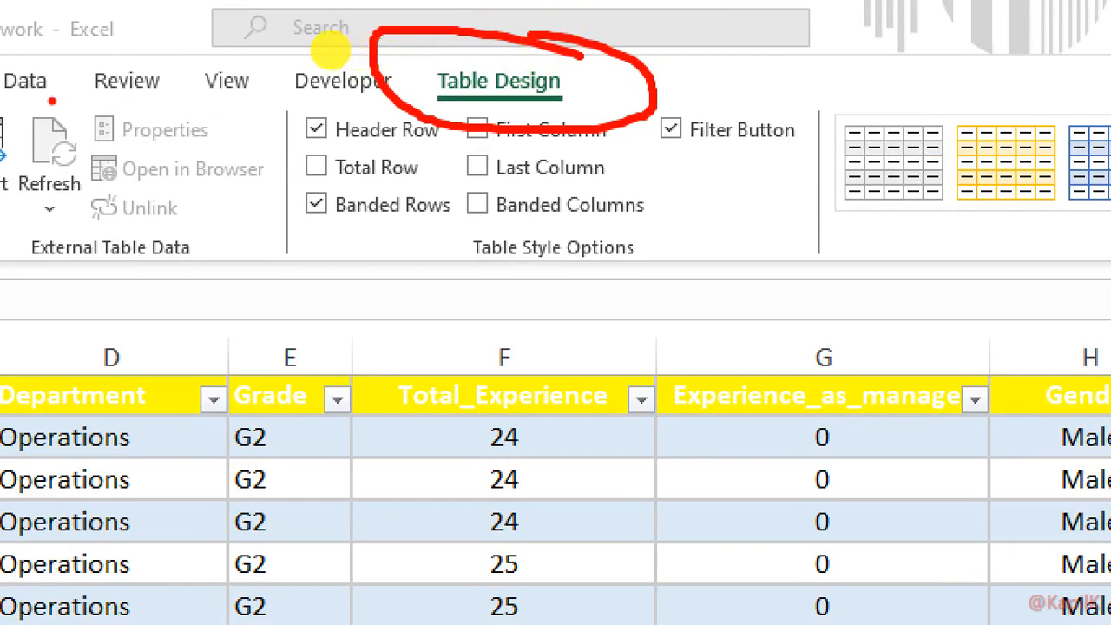
mouse_move(33, 98)
mouse_down()
mouse_move(227, 100)
mouse_move(288, 76)
mouse_move(131, 57)
mouse_up()
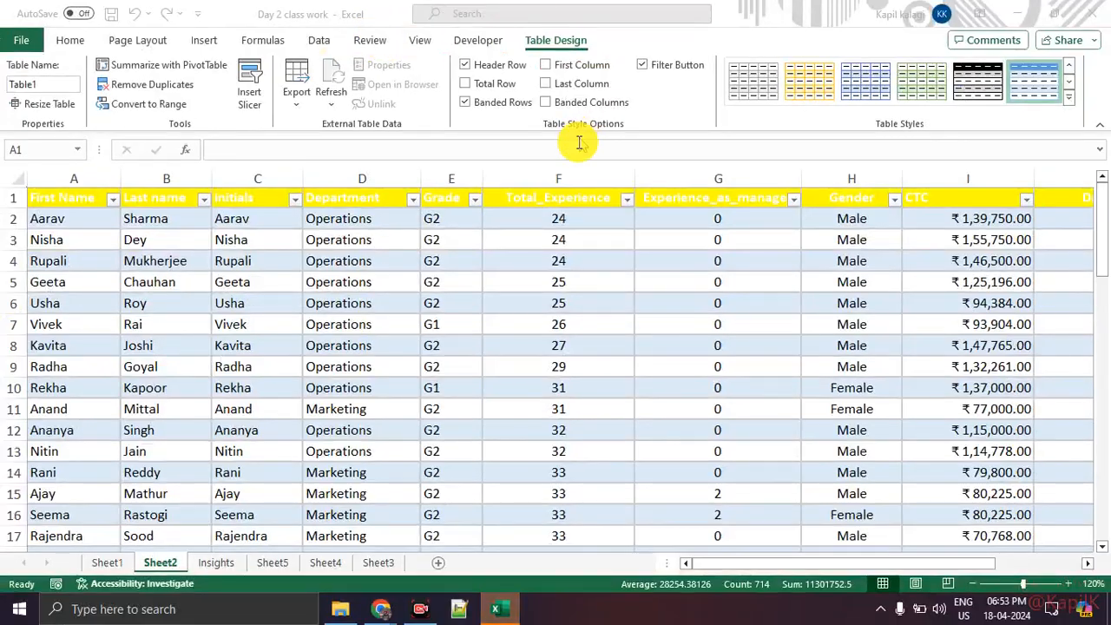
Compare the tools offered for an empty cell below the table and for a Total_Experience cell inside it, and display the table design options
scroll(574, 256, down, 10)
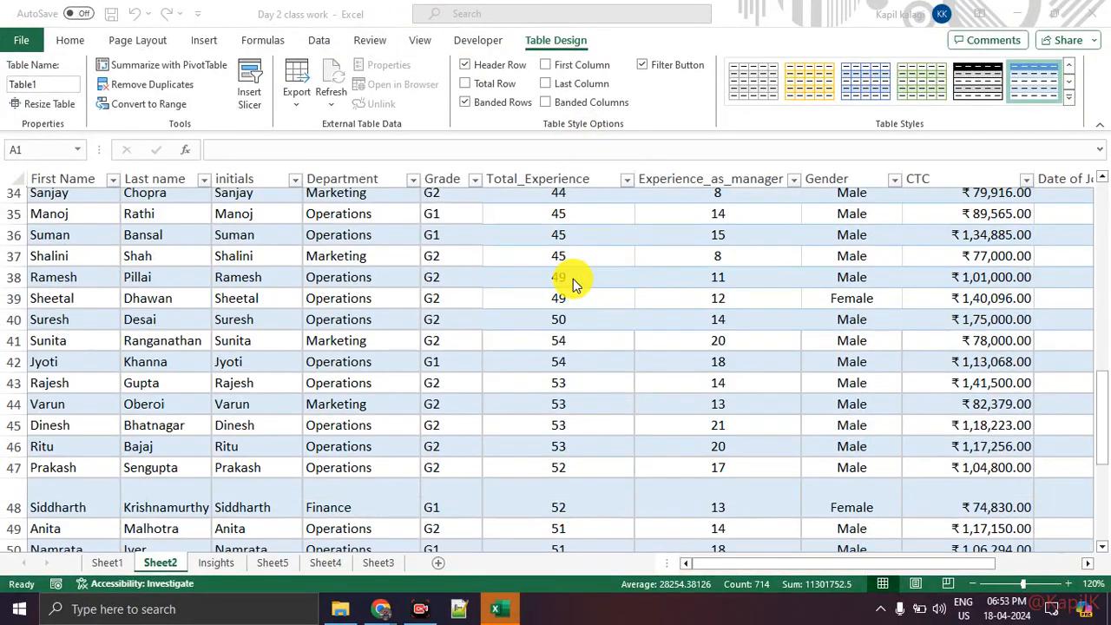
scroll(572, 279, down, 12)
click(568, 278)
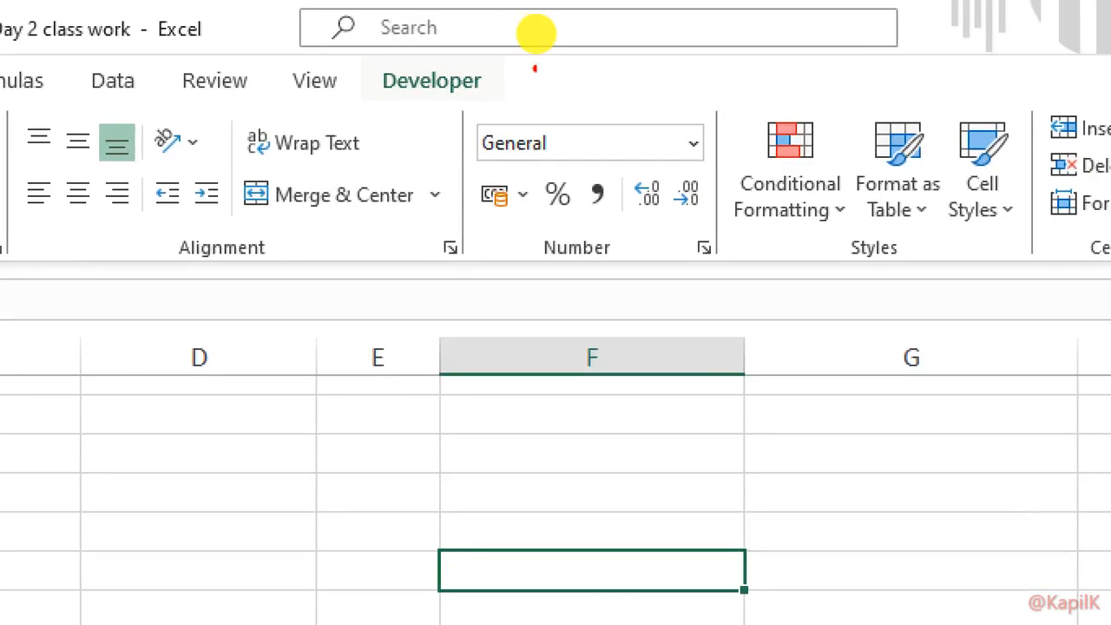
mouse_move(536, 33)
mouse_down()
mouse_move(541, 55)
mouse_move(540, 20)
mouse_up()
scroll(535, 315, up, 10)
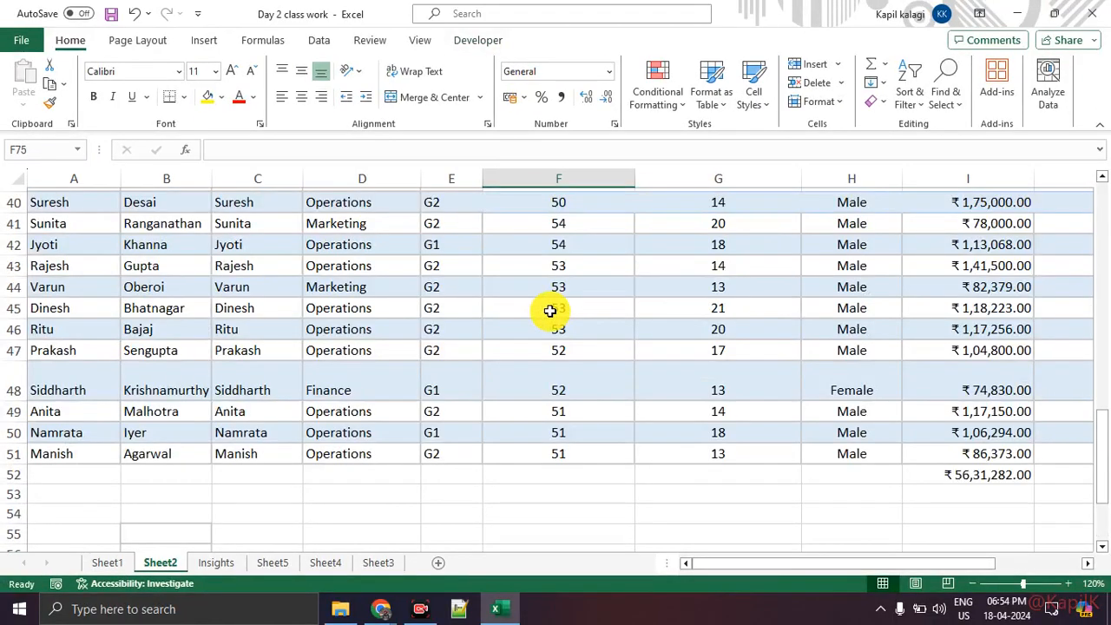
scroll(549, 311, up, 4)
click(555, 271)
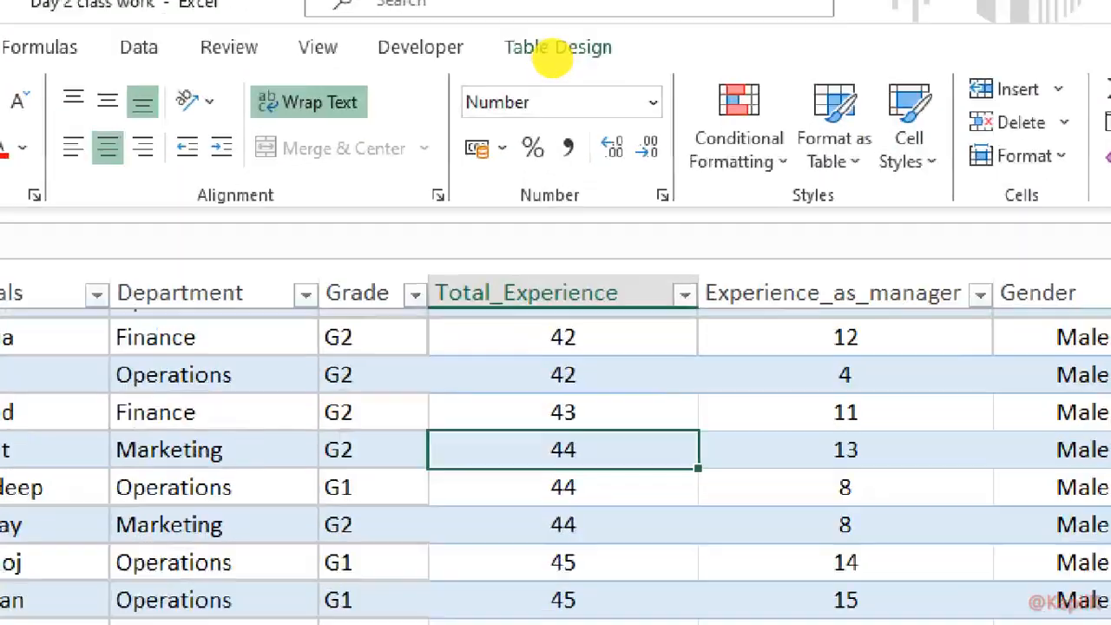
mouse_move(596, 46)
mouse_down()
mouse_move(473, 57)
mouse_move(576, 28)
mouse_up()
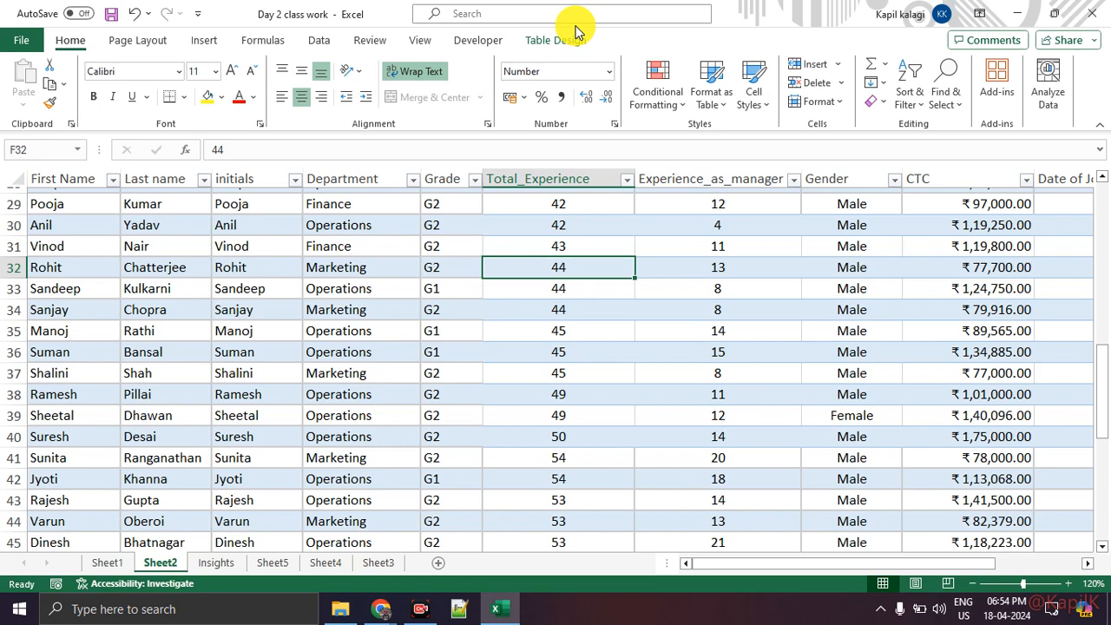
click(542, 41)
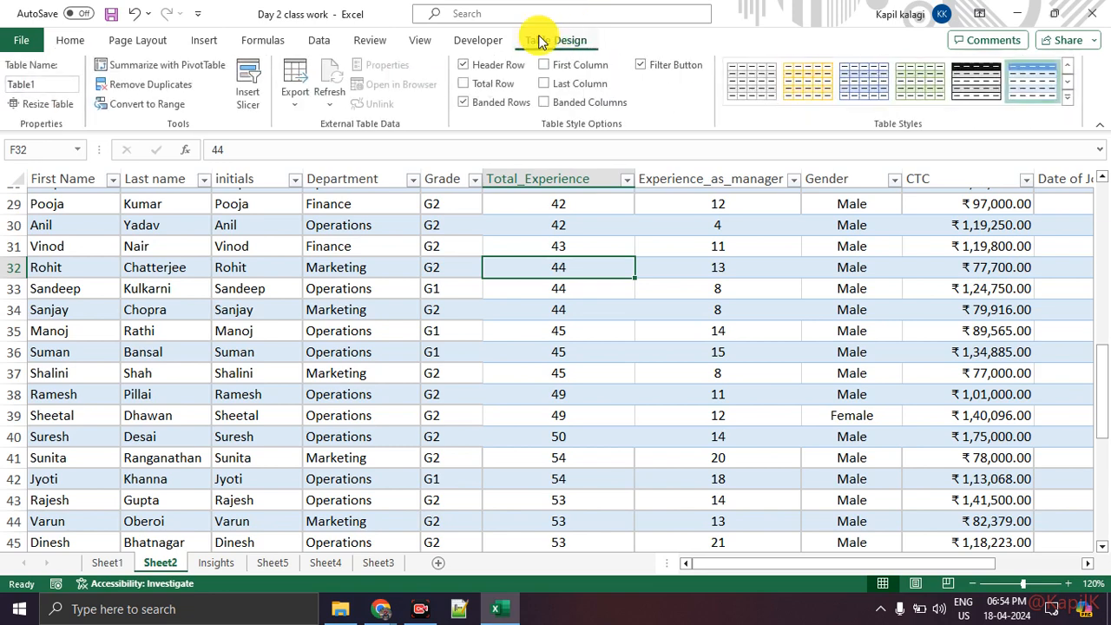
Try a green light table style and a gold medium table style on the employee table
click(1068, 96)
scroll(603, 303, up, 9)
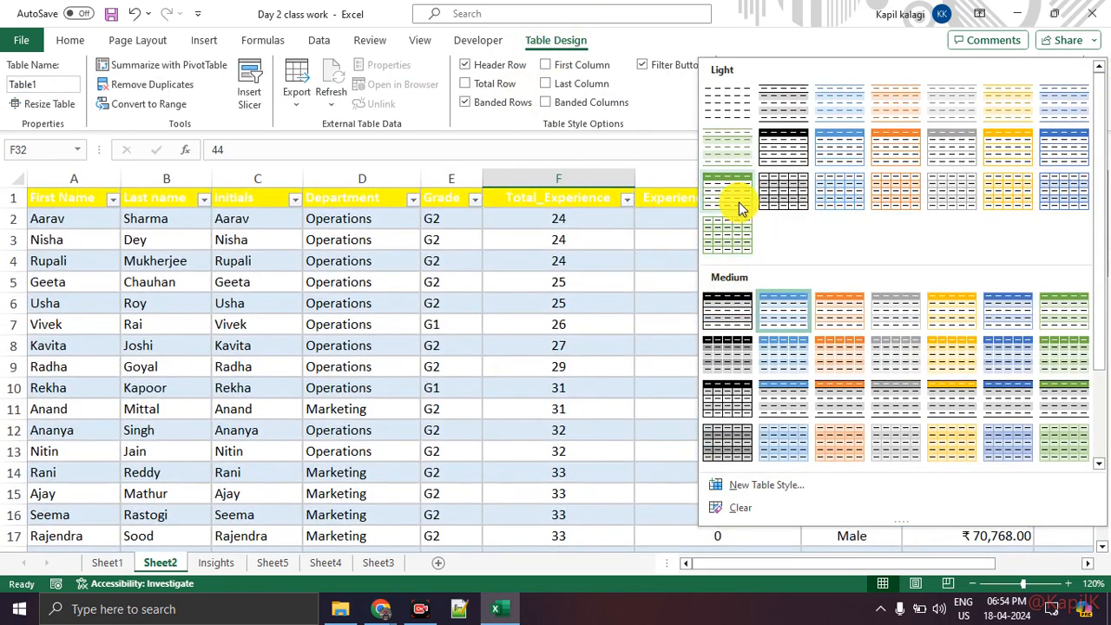
click(737, 205)
scroll(712, 322, up, 8)
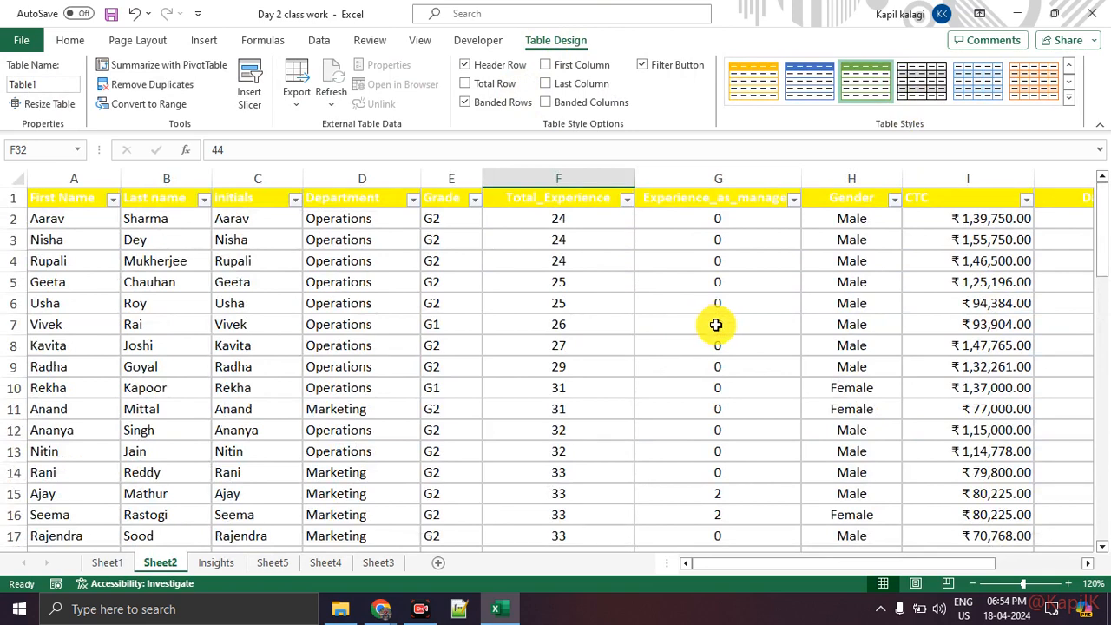
click(1068, 96)
click(924, 317)
Apply the blue table style from the second row of the Medium styles to the employee table
click(1068, 97)
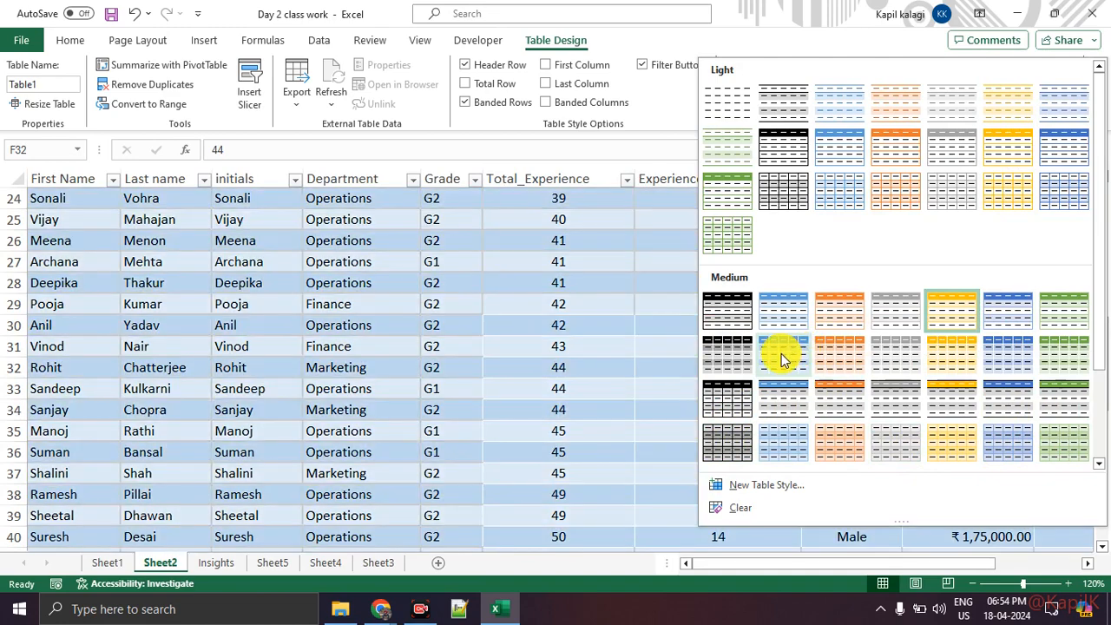
click(781, 353)
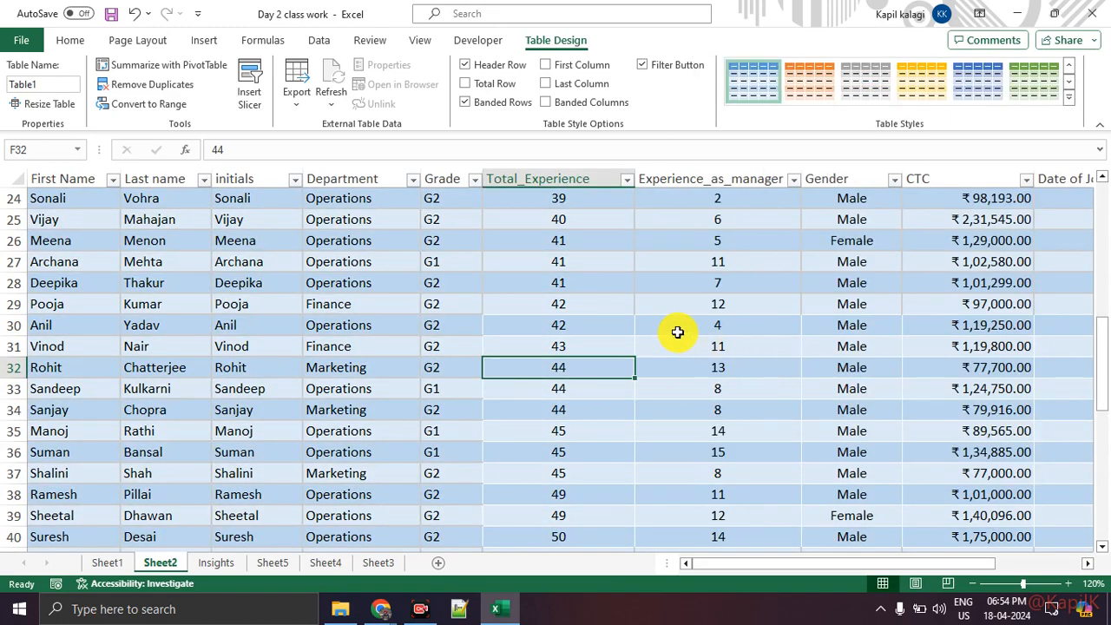
scroll(677, 333, up, 5)
scroll(677, 332, up, 3)
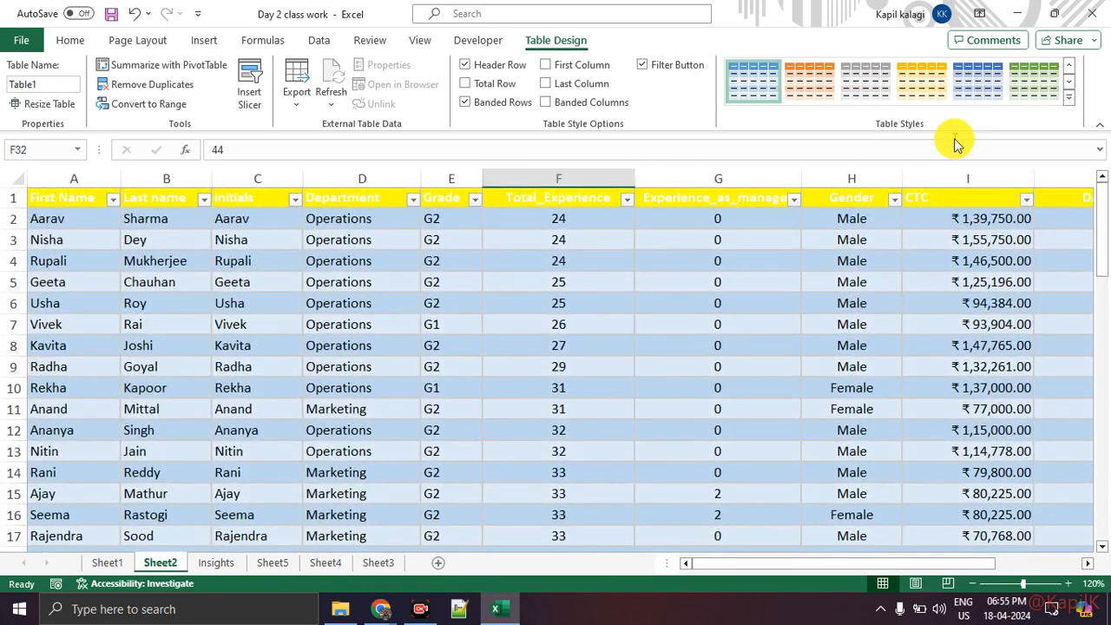
Try the table with Banded Rows off and with First Column emphasis on, restoring both options
click(468, 102)
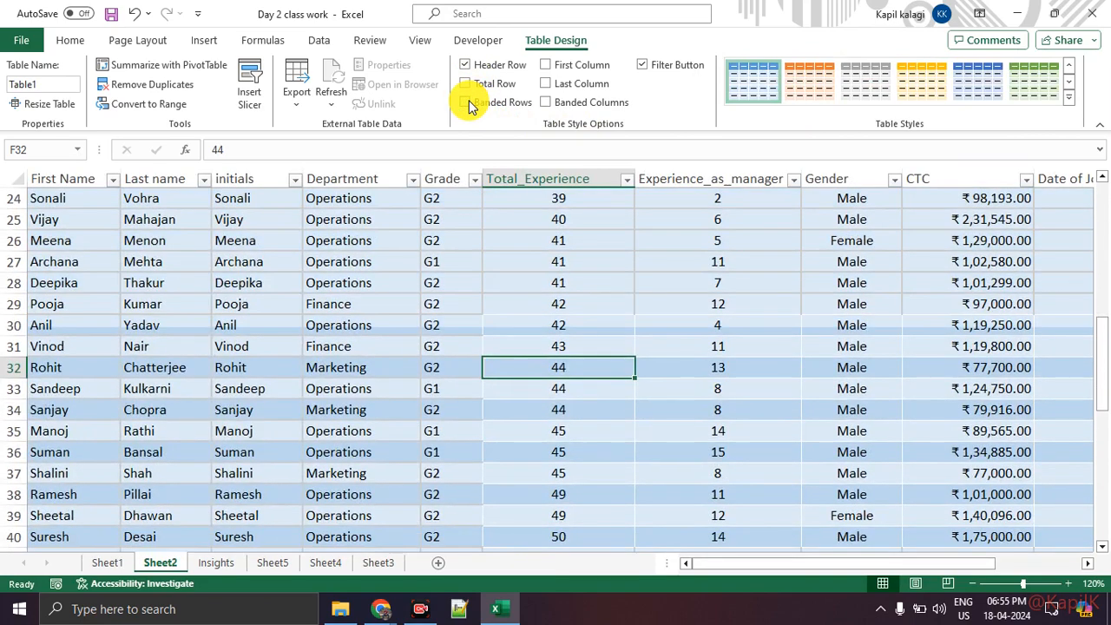
scroll(503, 223, up, 2)
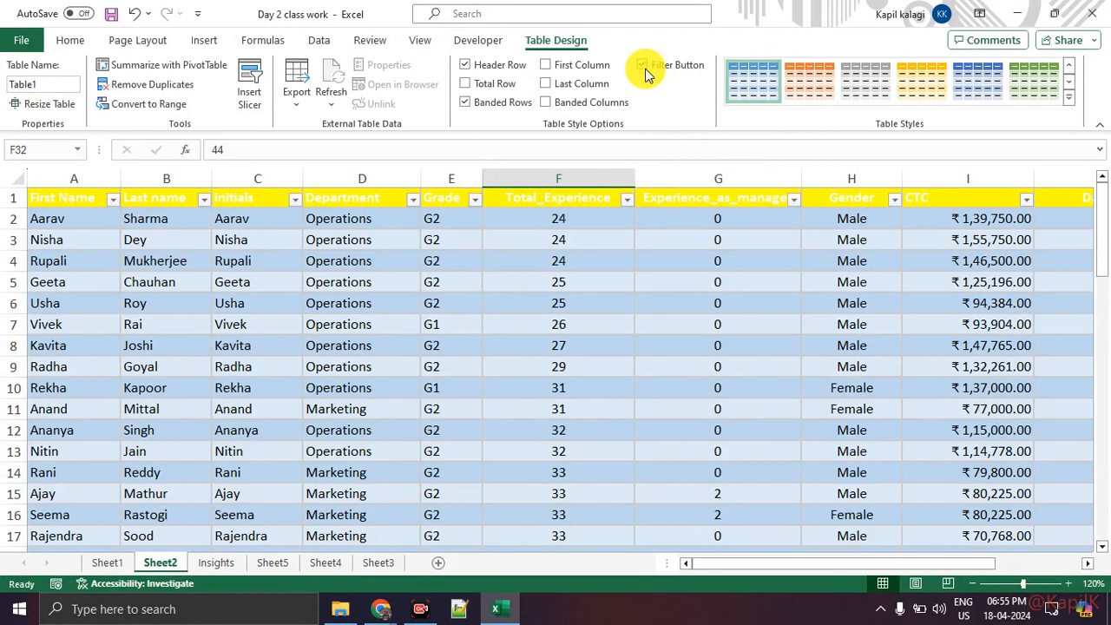
click(545, 65)
scroll(602, 359, down, 7)
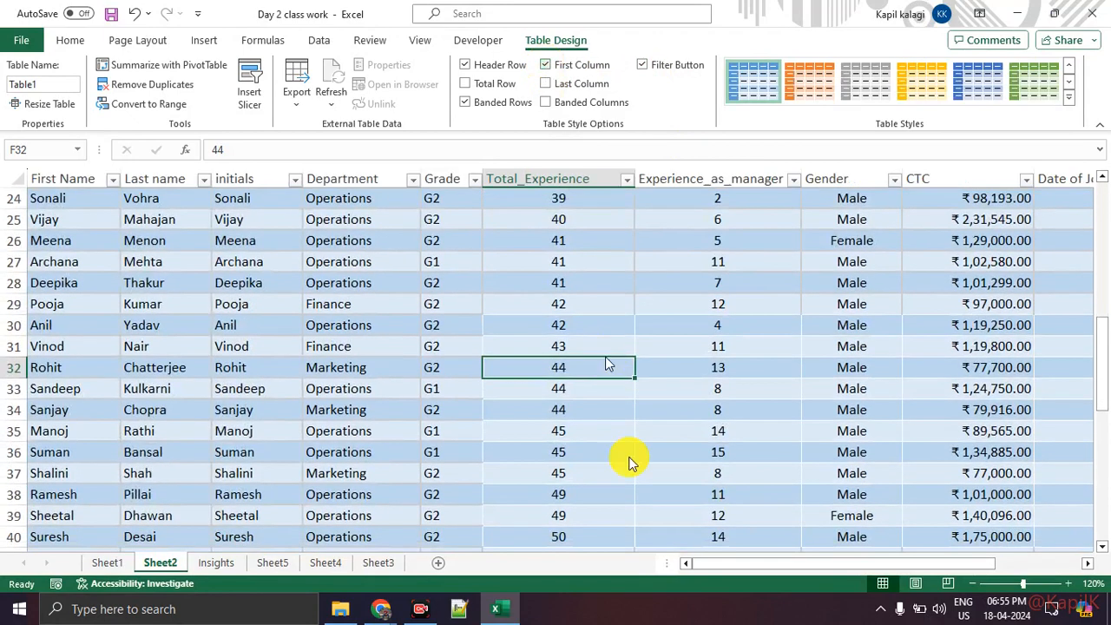
scroll(322, 454, up, 8)
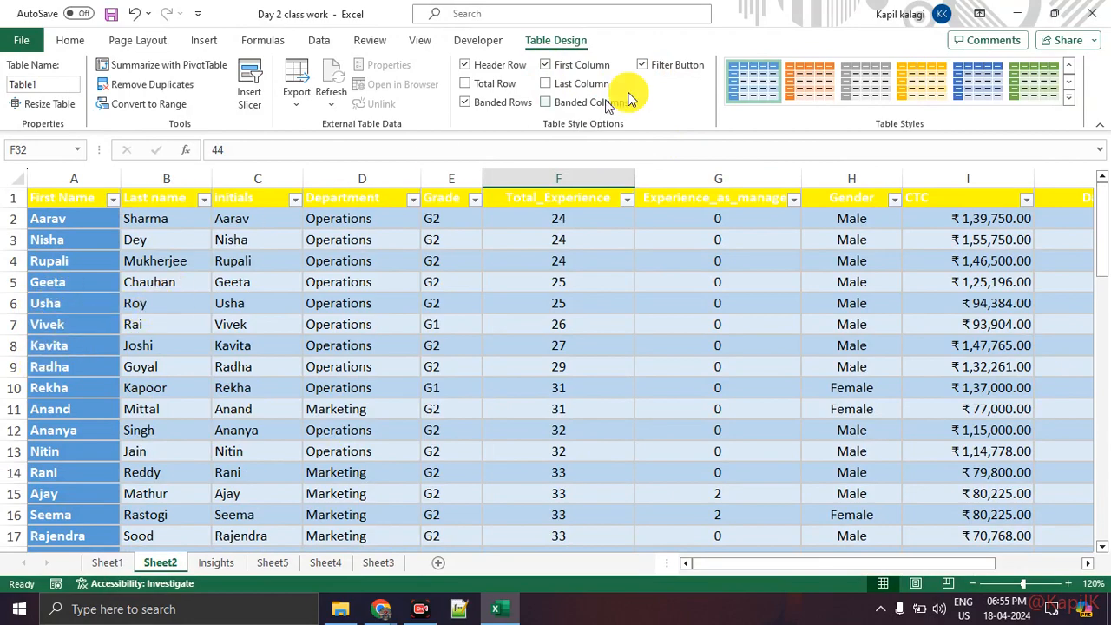
click(546, 65)
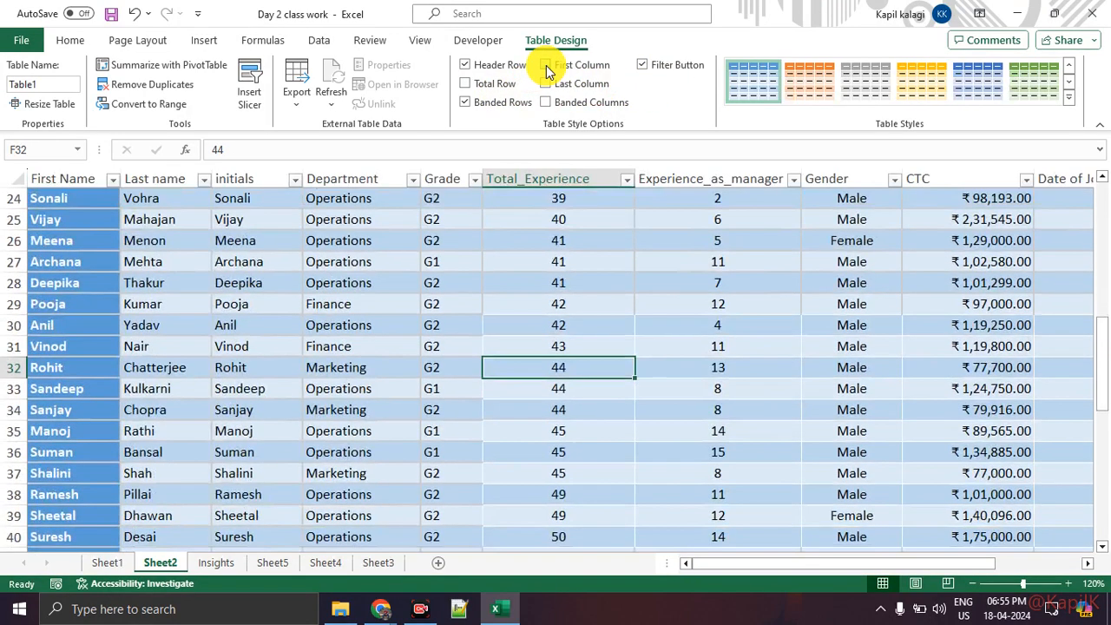
scroll(356, 333, up, 5)
scroll(356, 332, down, 6)
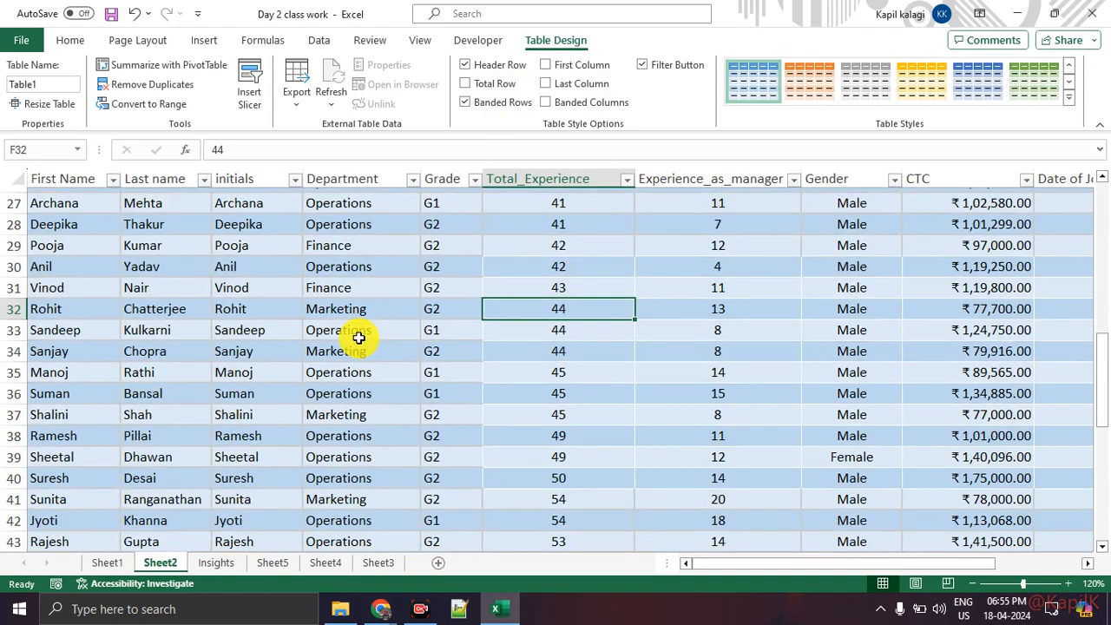
Switch the table's Banded Rows and Header Row options off and back on
scroll(358, 337, up, 9)
click(465, 113)
click(464, 108)
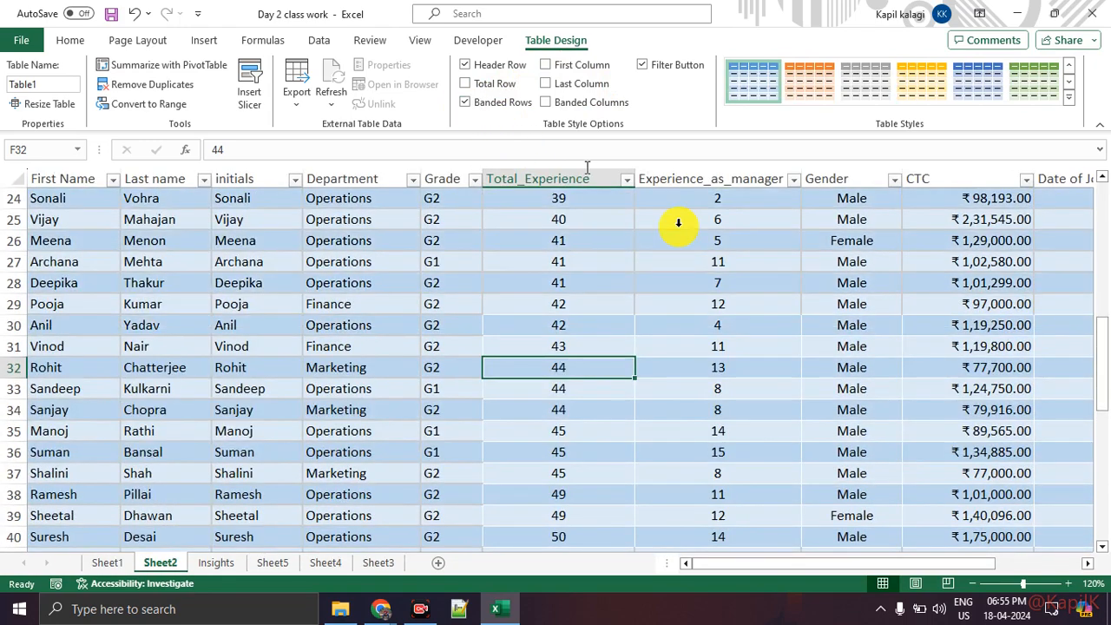
scroll(541, 332, up, 8)
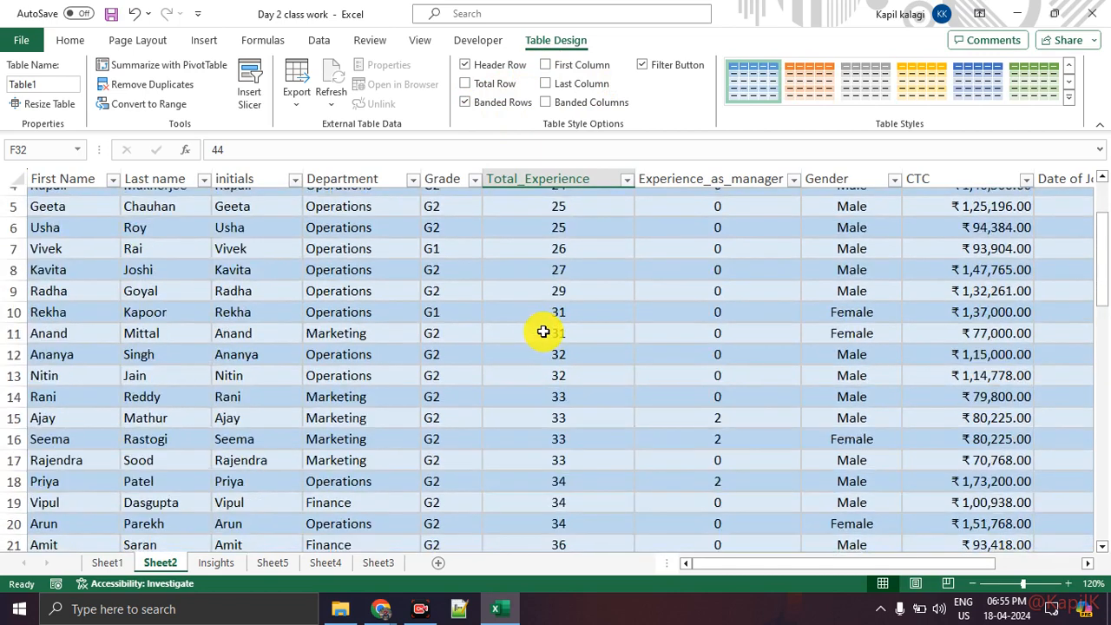
click(464, 66)
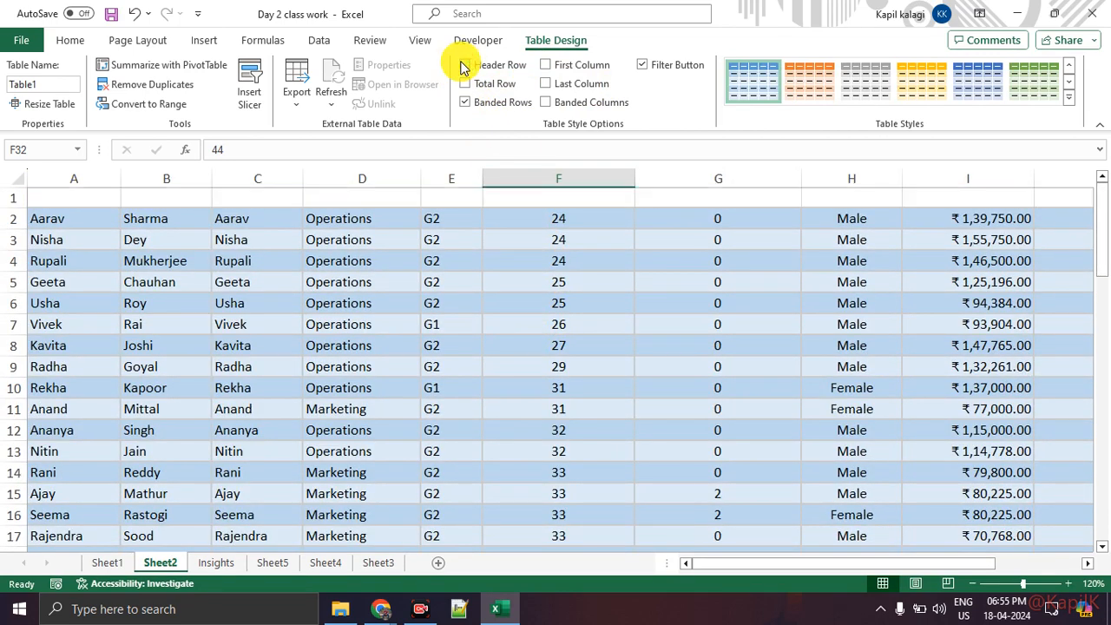
click(464, 66)
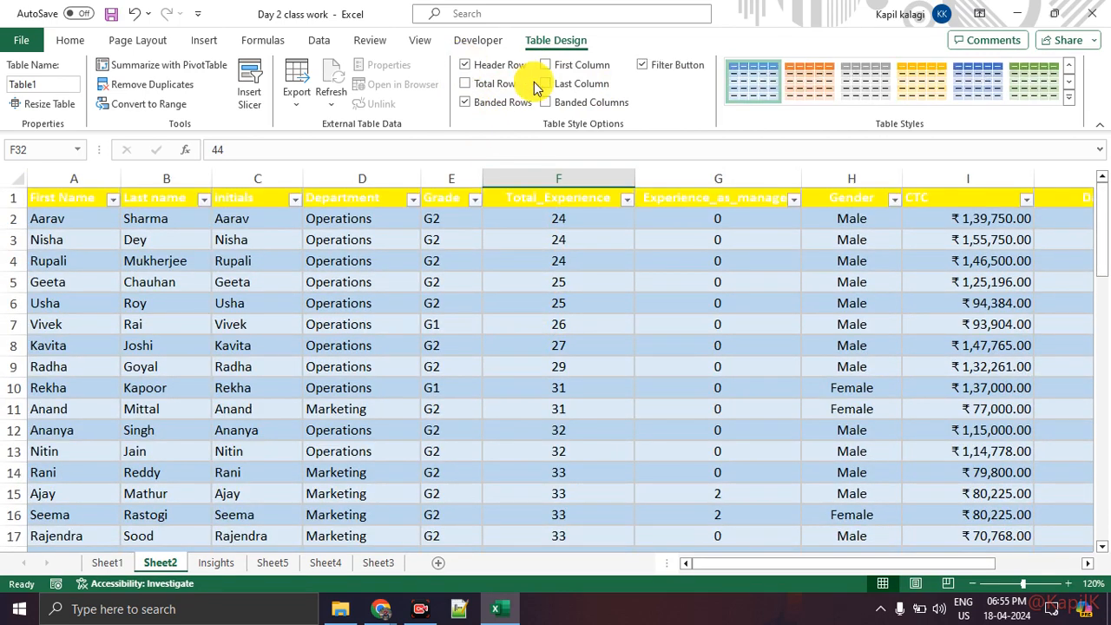
click(297, 109)
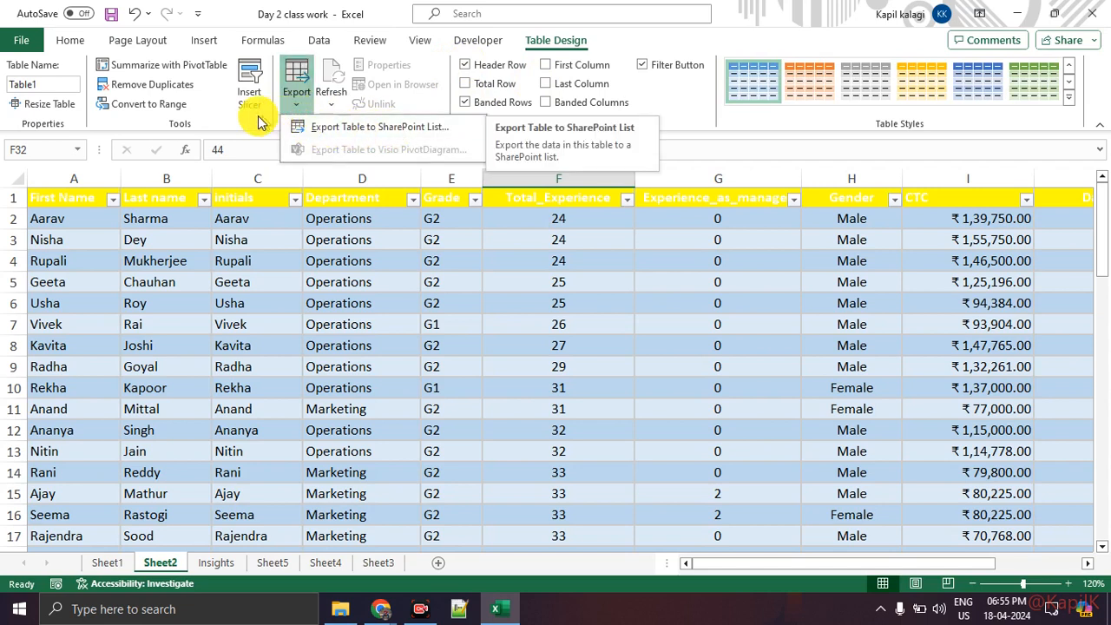
click(221, 124)
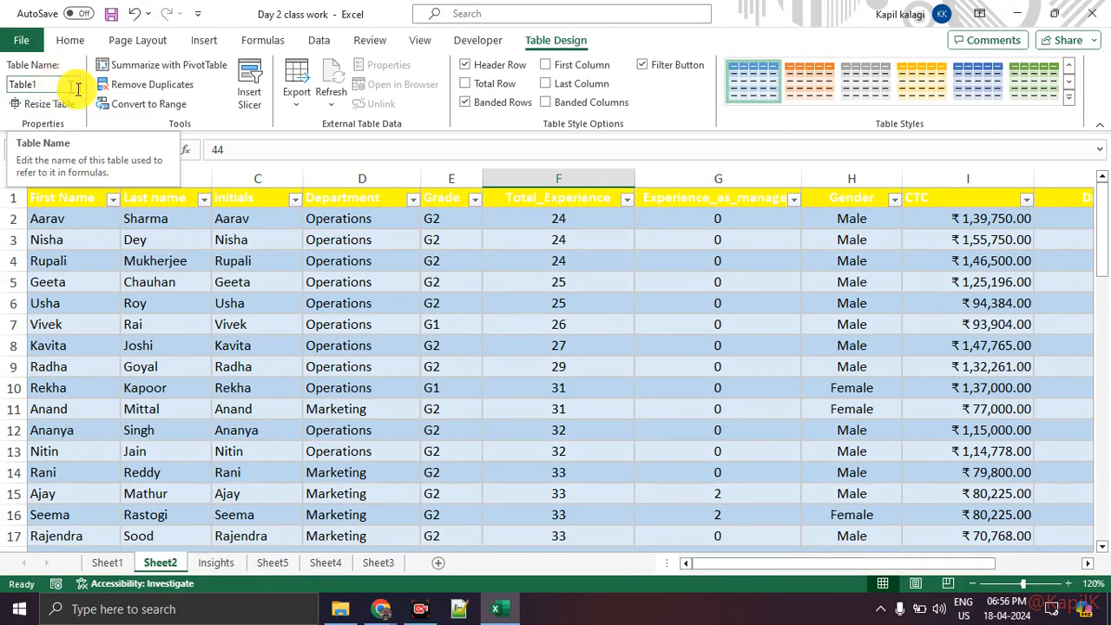
click(8, 198)
click(152, 260)
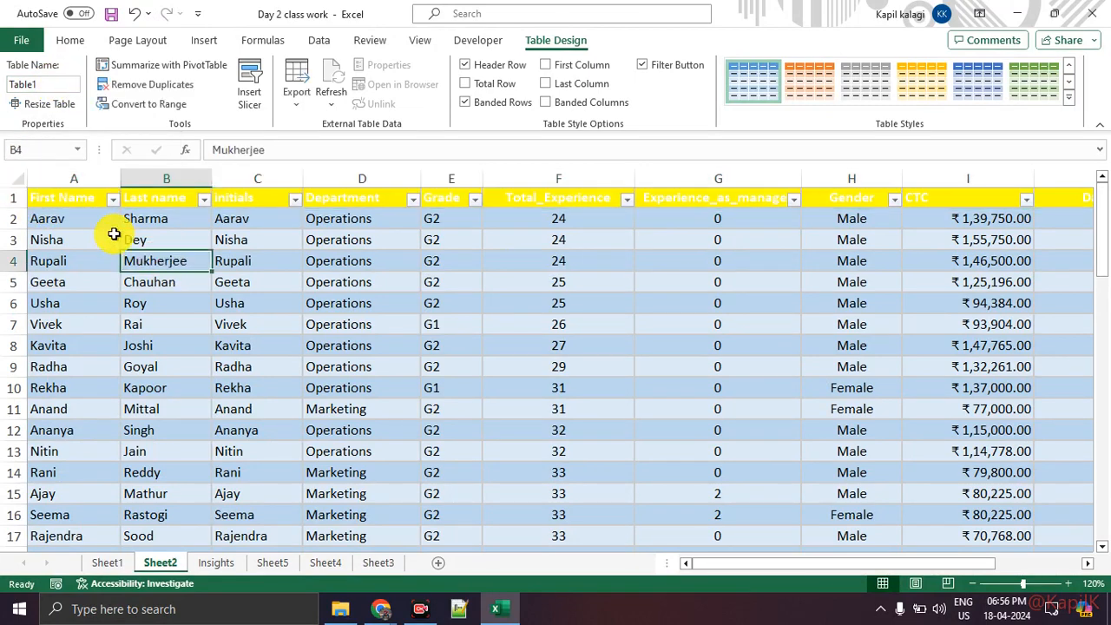
Select the table's header cells from First Name through DOB, trying middle vertical alignment and returning them to bottom alignment
drag(79, 204, 1001, 206)
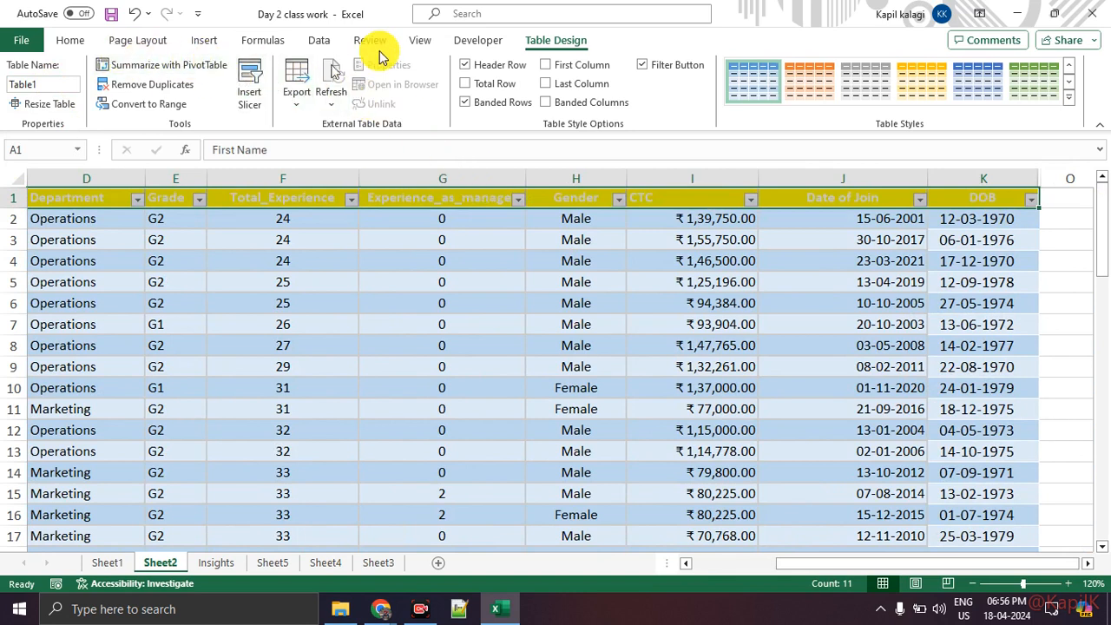
click(72, 40)
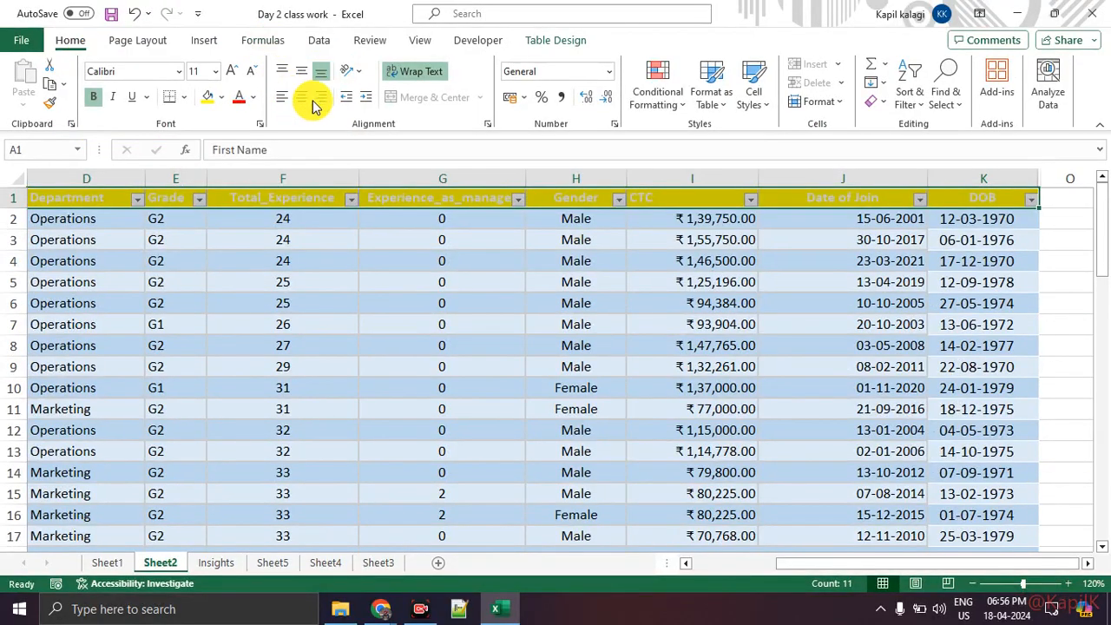
click(304, 75)
click(320, 73)
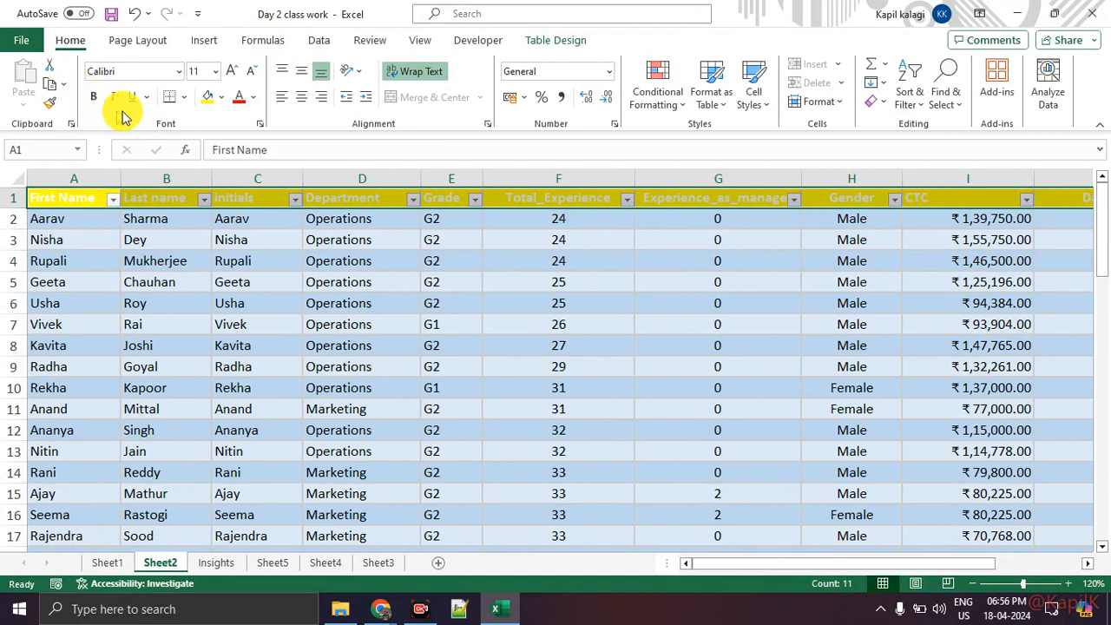
Try black, dark grey, red and dark red font colours on the selected header cells
click(251, 98)
click(252, 165)
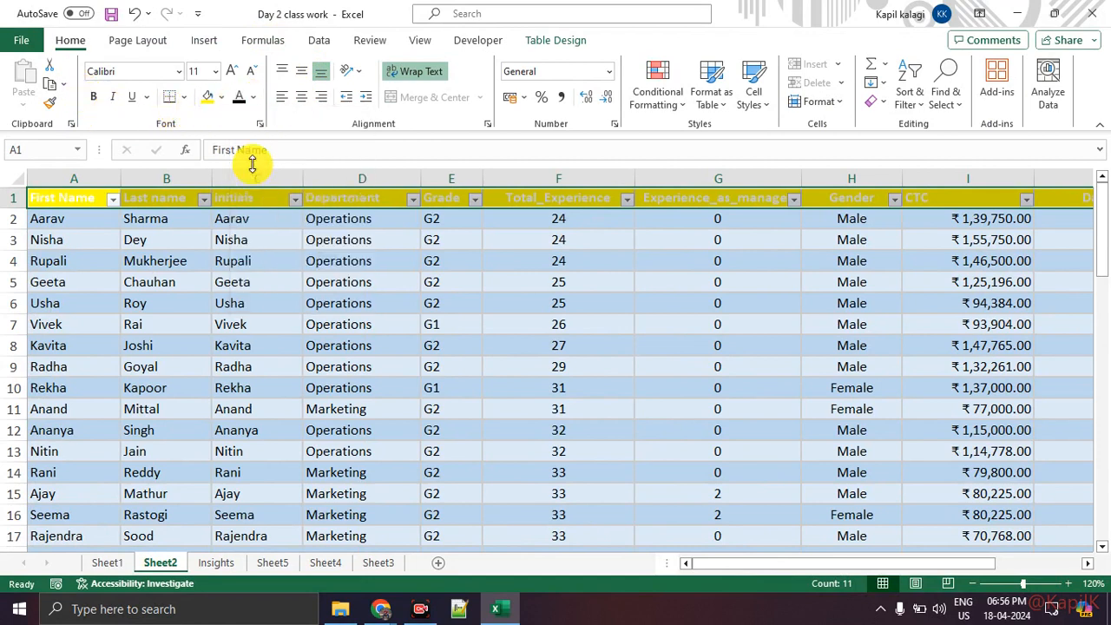
click(252, 97)
click(254, 213)
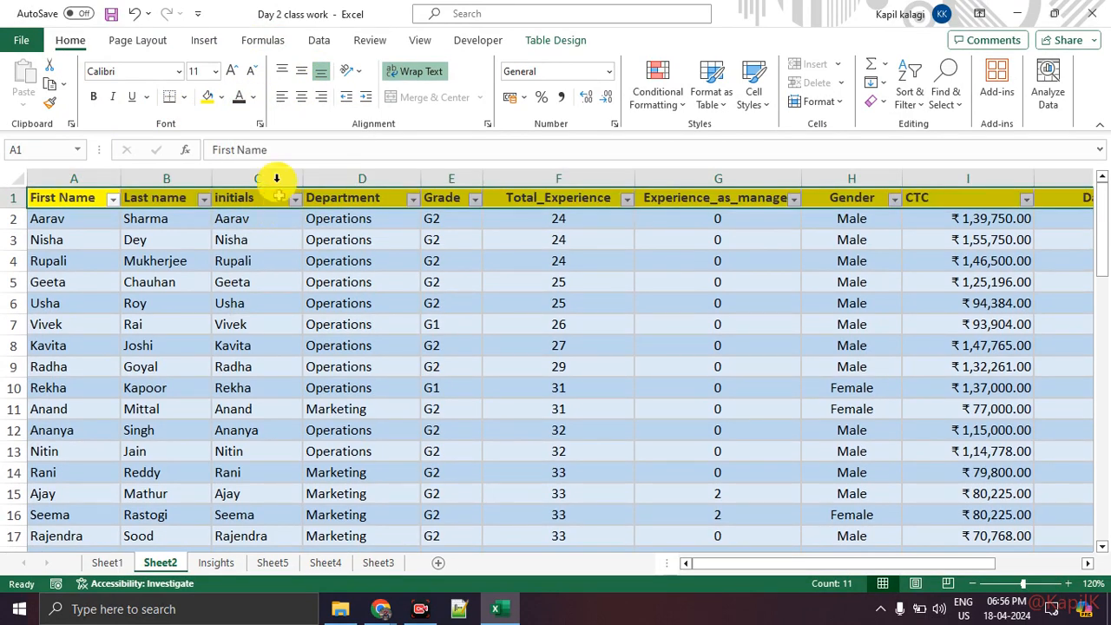
click(253, 97)
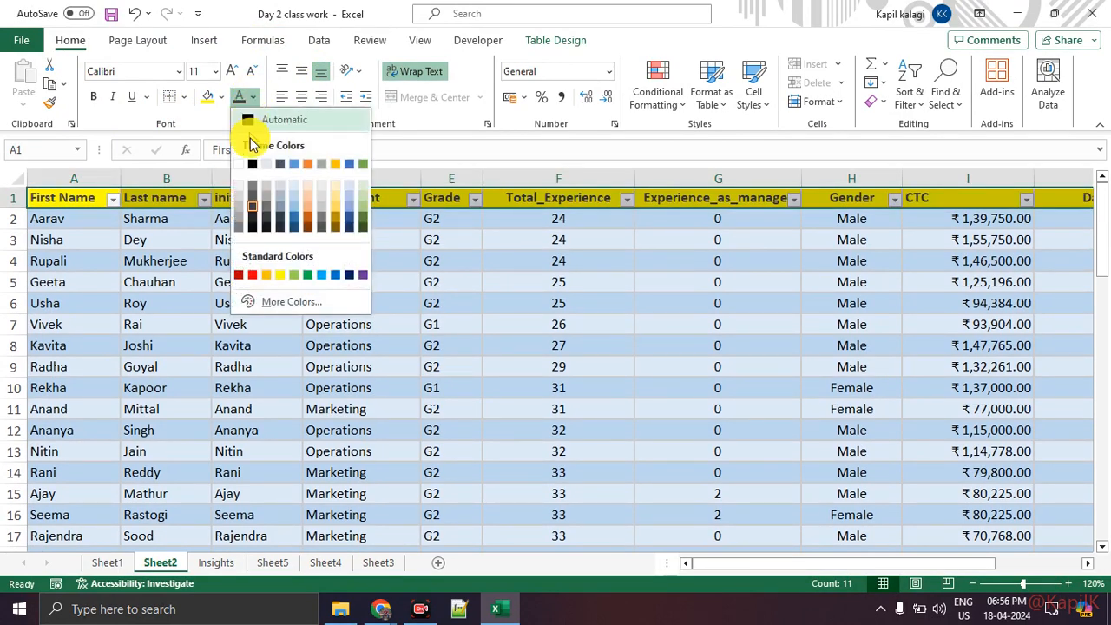
click(251, 275)
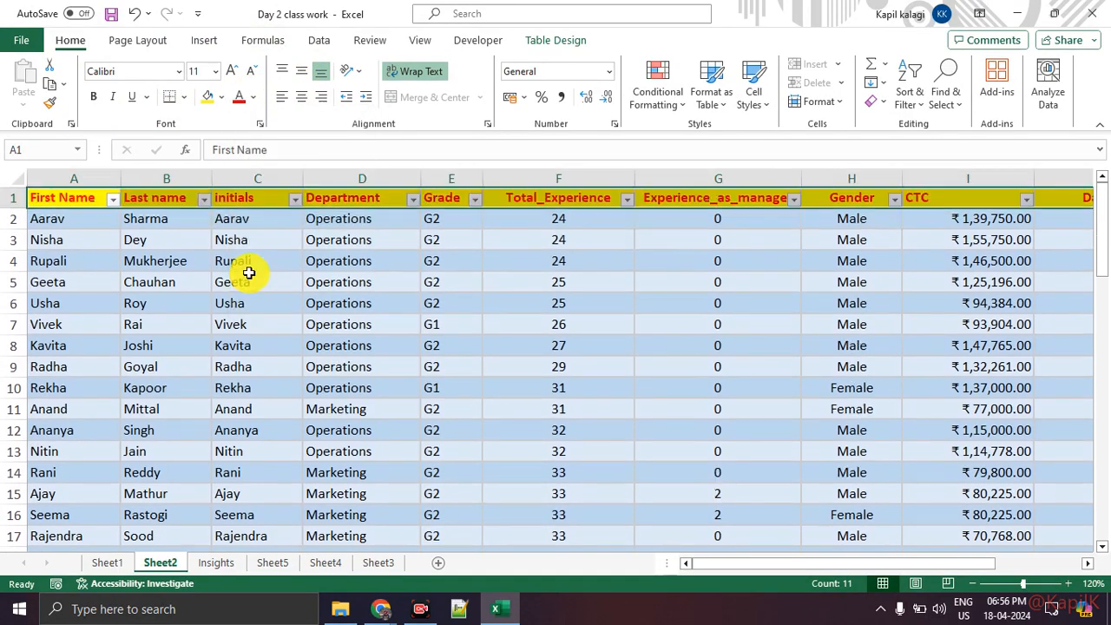
click(253, 97)
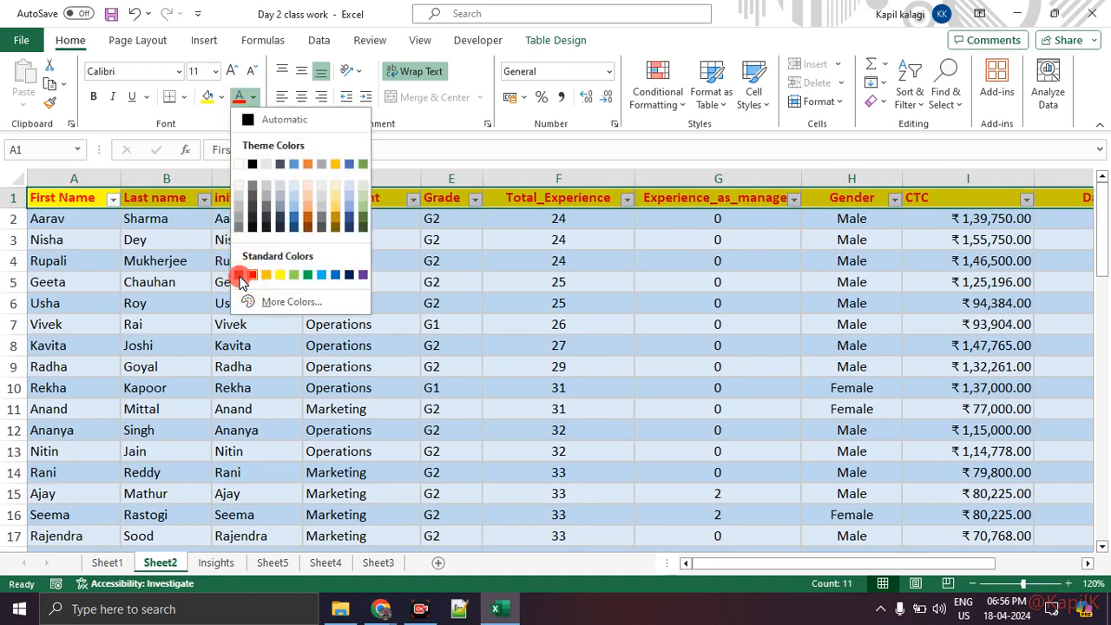
click(239, 276)
Set the header cells' font colour to the dark blue-grey theme colour
click(252, 97)
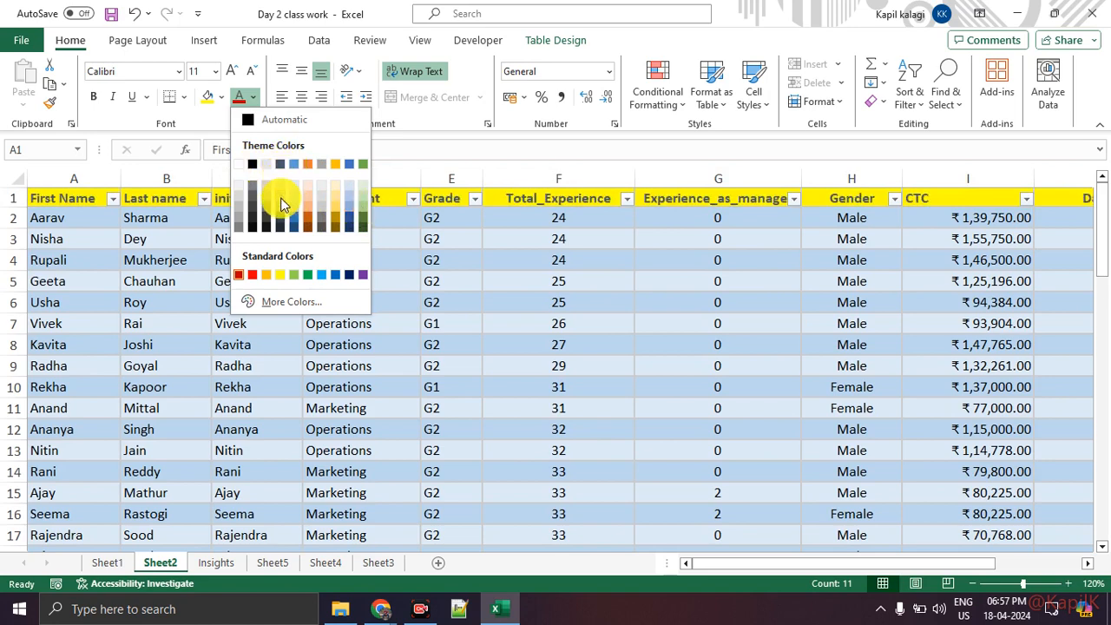
click(281, 163)
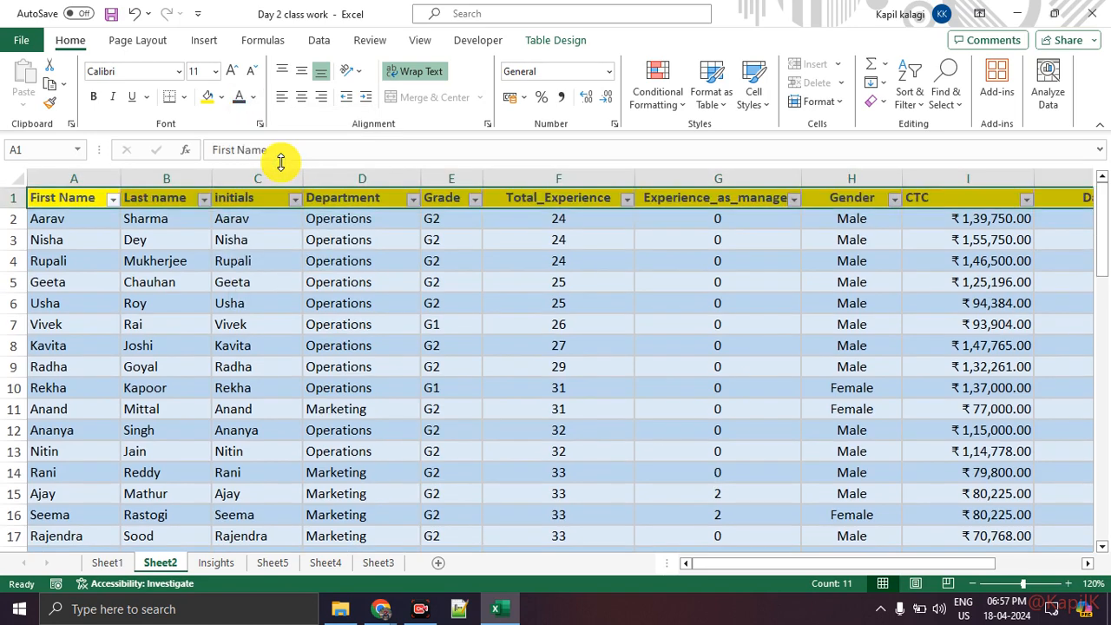
click(230, 289)
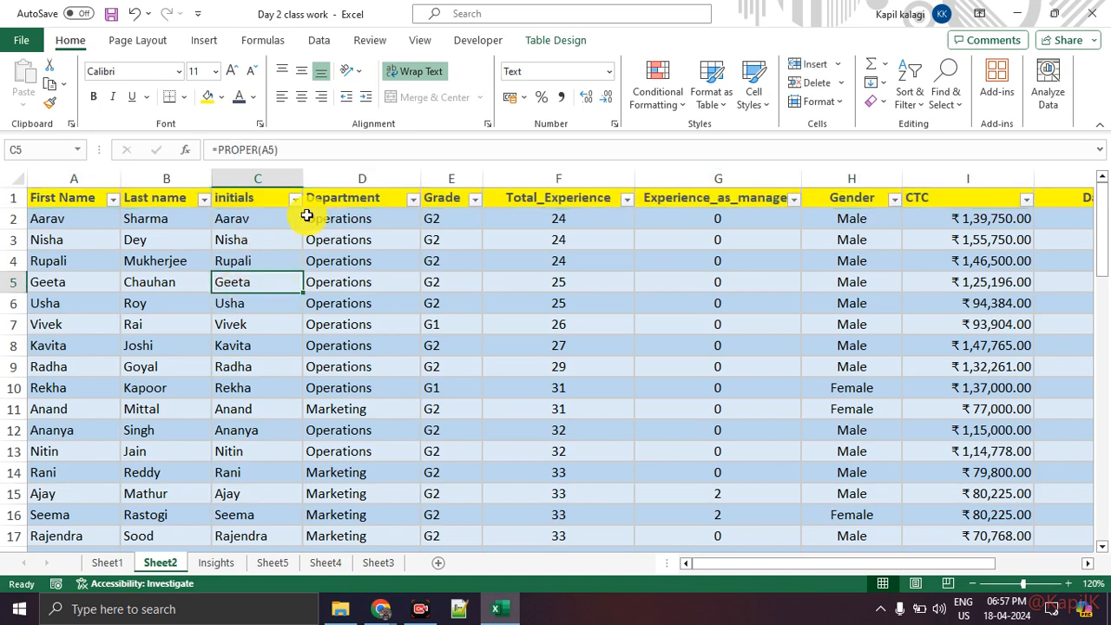
Convert the employee table to a normal range of cells, keeping its data and formatting
scroll(300, 313, down, 7)
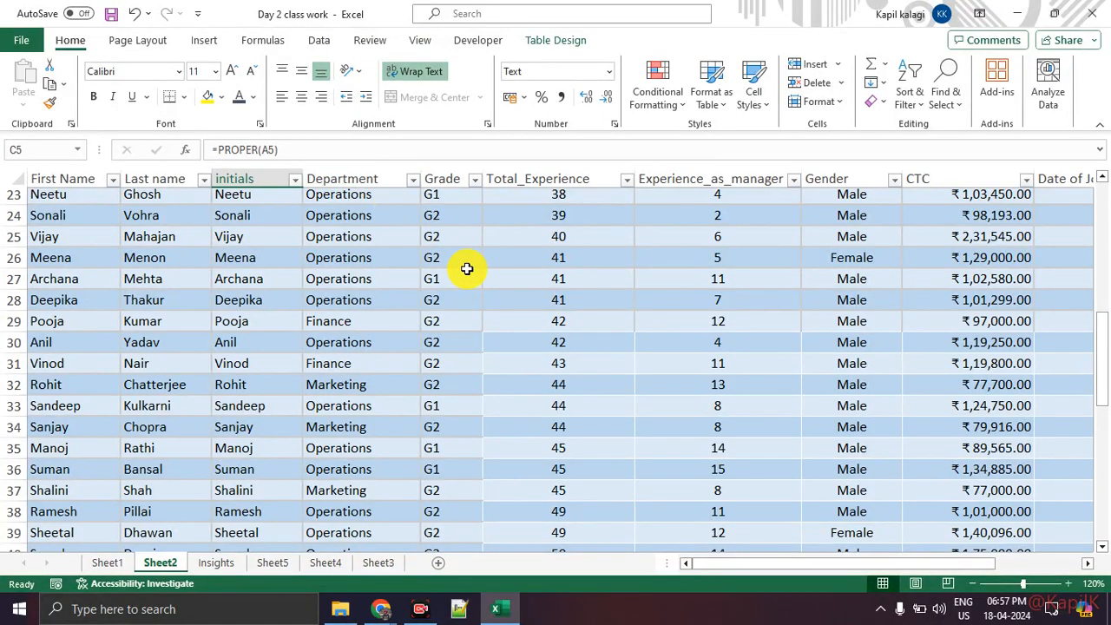
scroll(466, 269, up, 7)
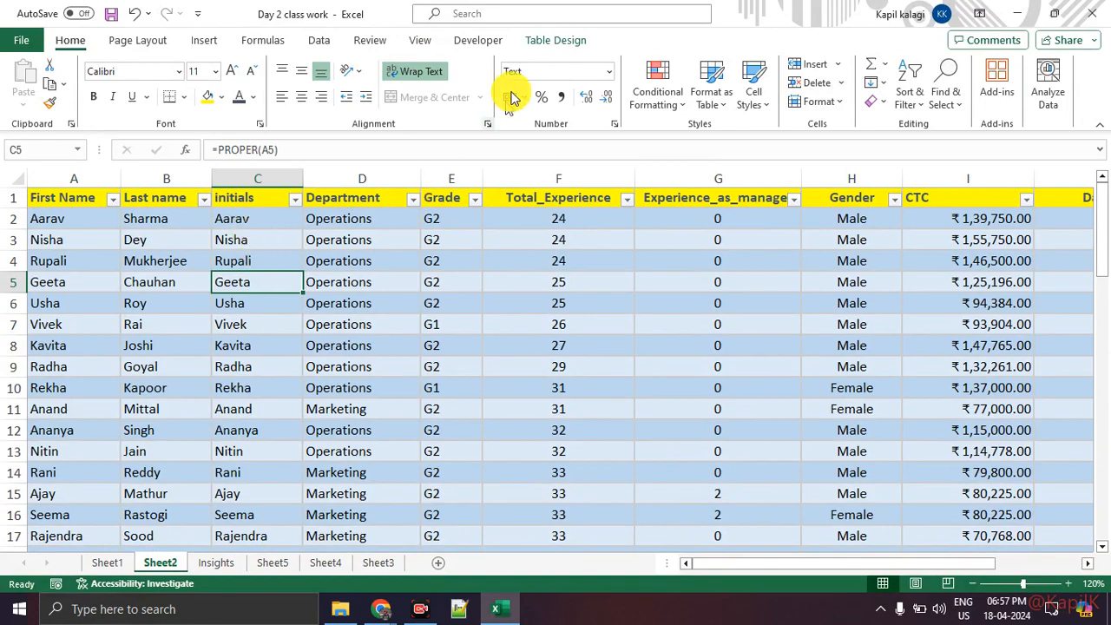
click(548, 40)
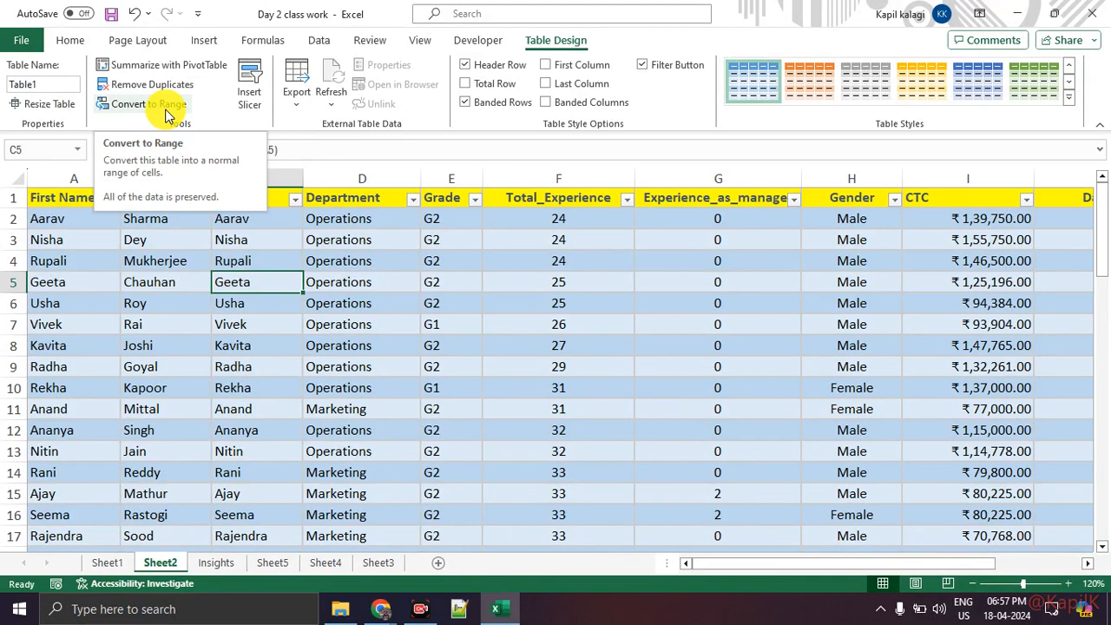
click(167, 113)
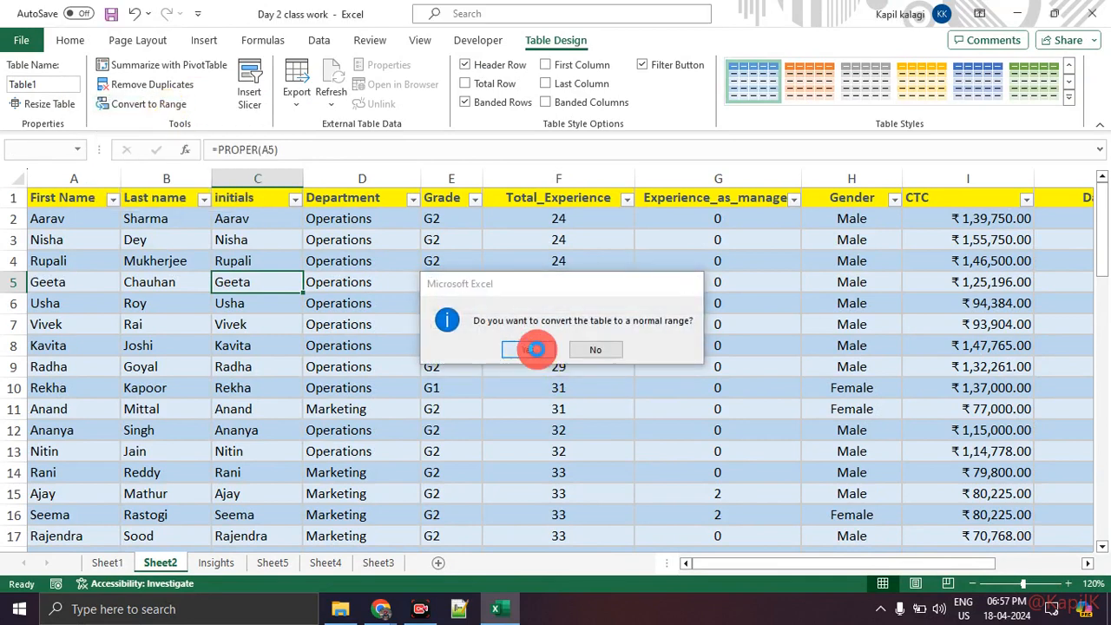
click(534, 348)
click(476, 346)
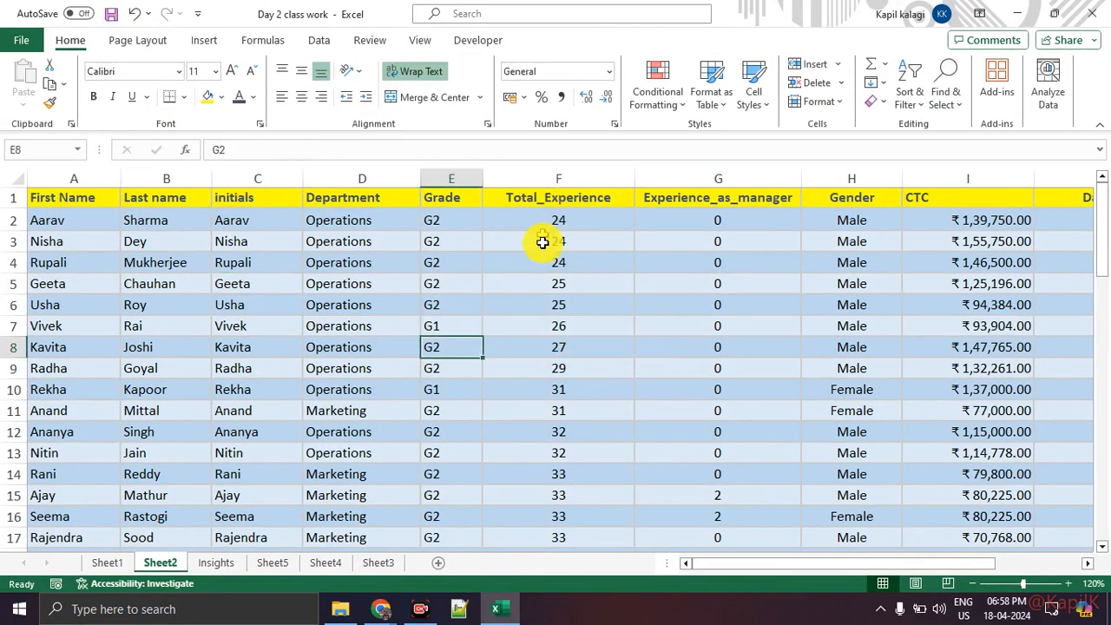
click(537, 375)
click(580, 304)
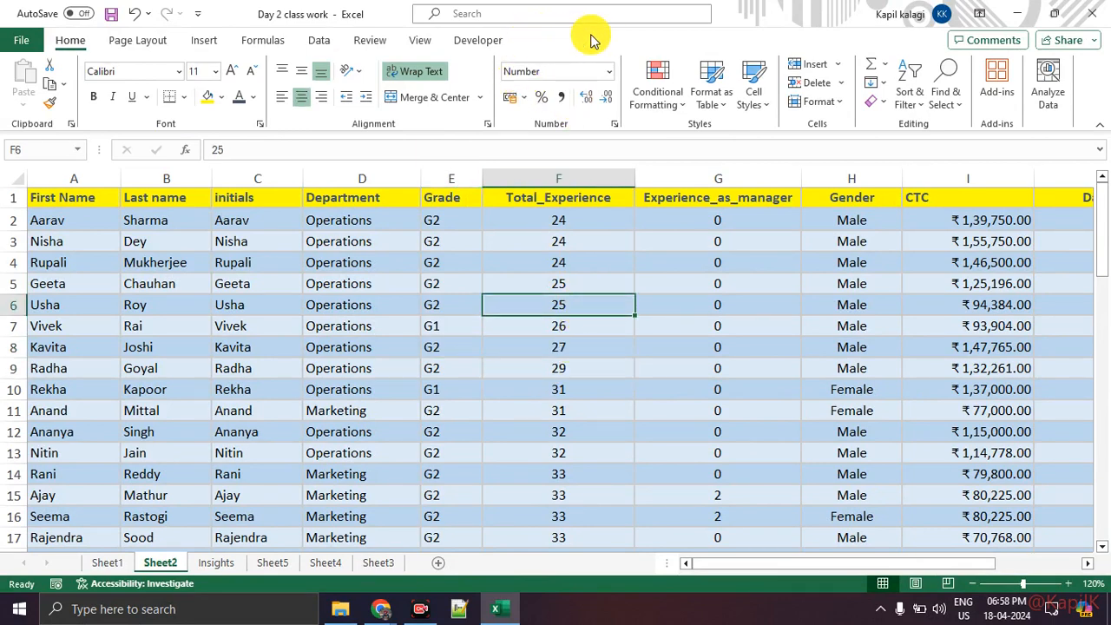
Undo the conversion of the employee data to a normal range and look over the table's rows
scroll(491, 391, down, 14)
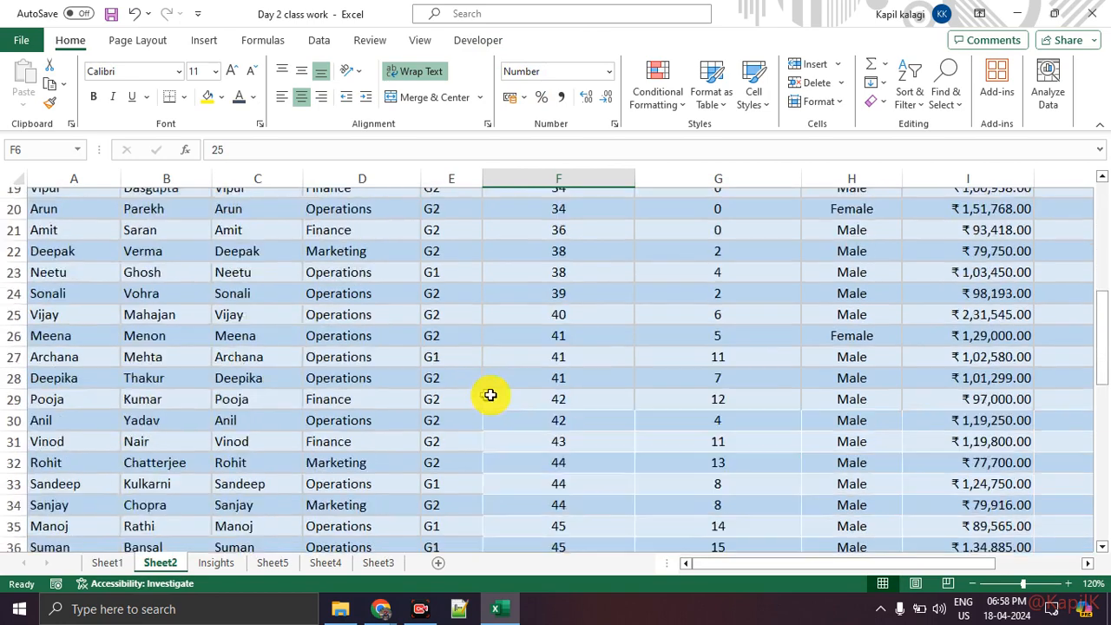
scroll(500, 391, up, 15)
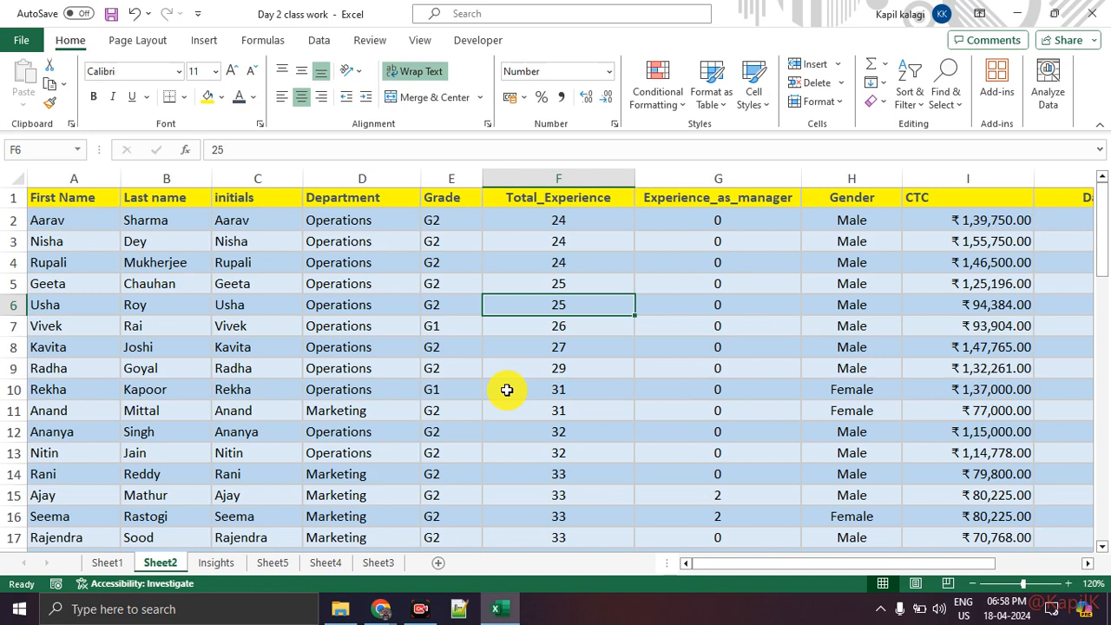
scroll(492, 380, down, 5)
scroll(492, 380, up, 5)
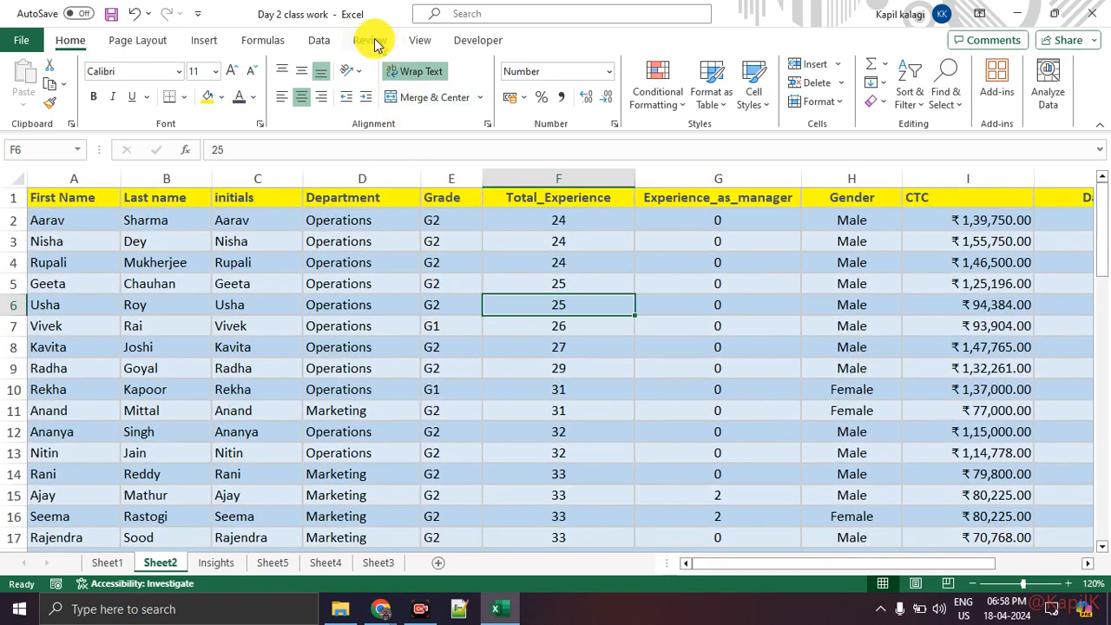
key(ctrl+z)
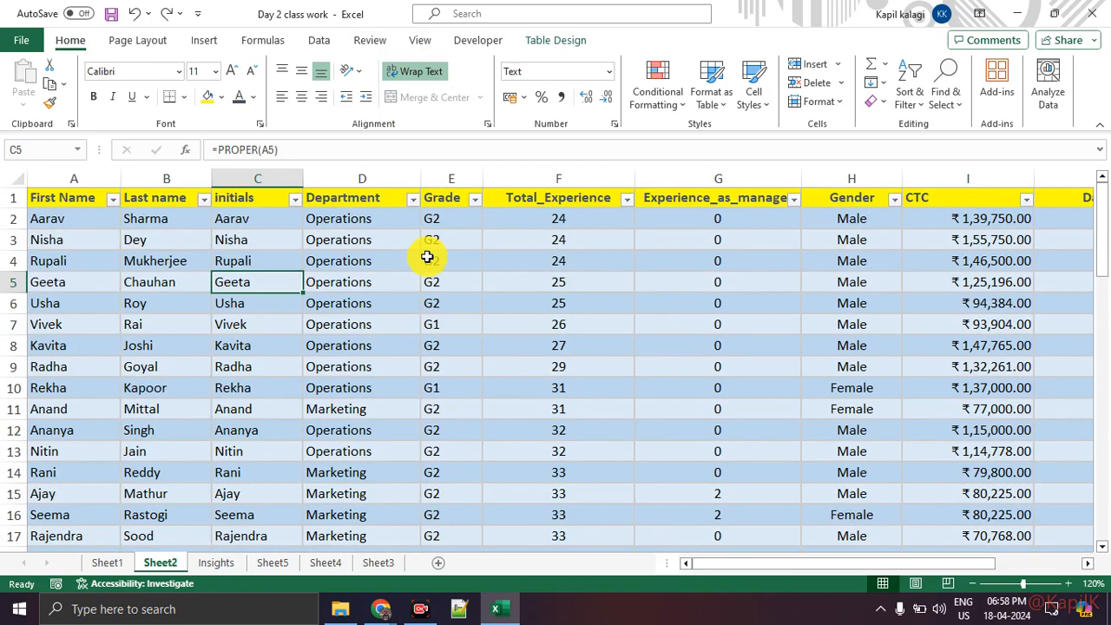
click(443, 345)
scroll(446, 344, down, 10)
scroll(459, 346, up, 10)
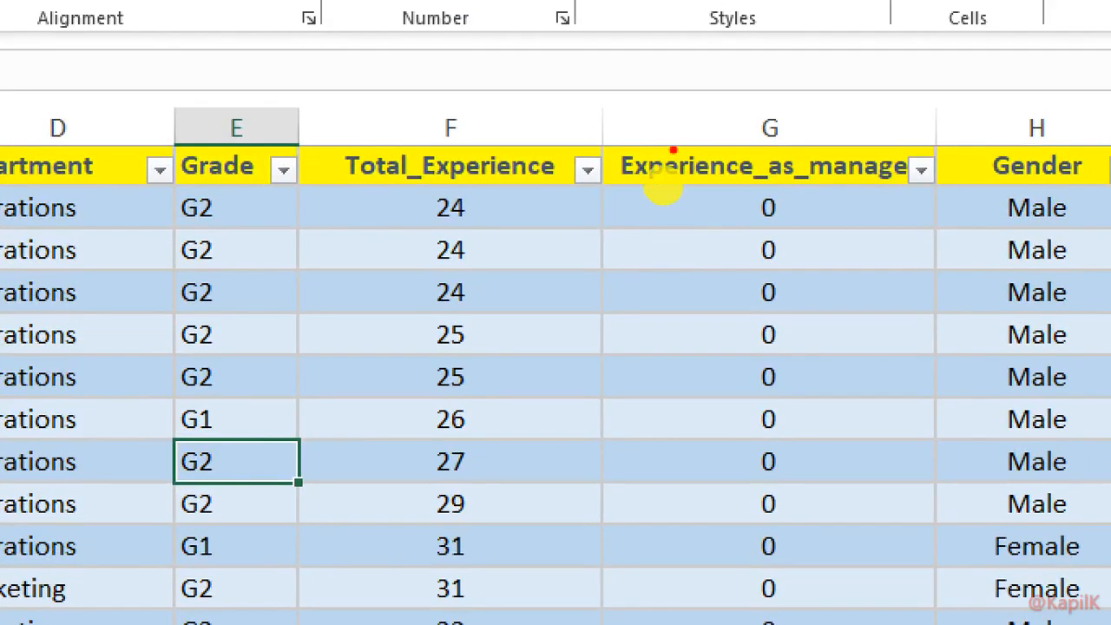
mouse_move(595, 113)
mouse_down()
mouse_move(611, 128)
mouse_move(548, 124)
mouse_up()
drag(951, 84, 880, 106)
key(Escape)
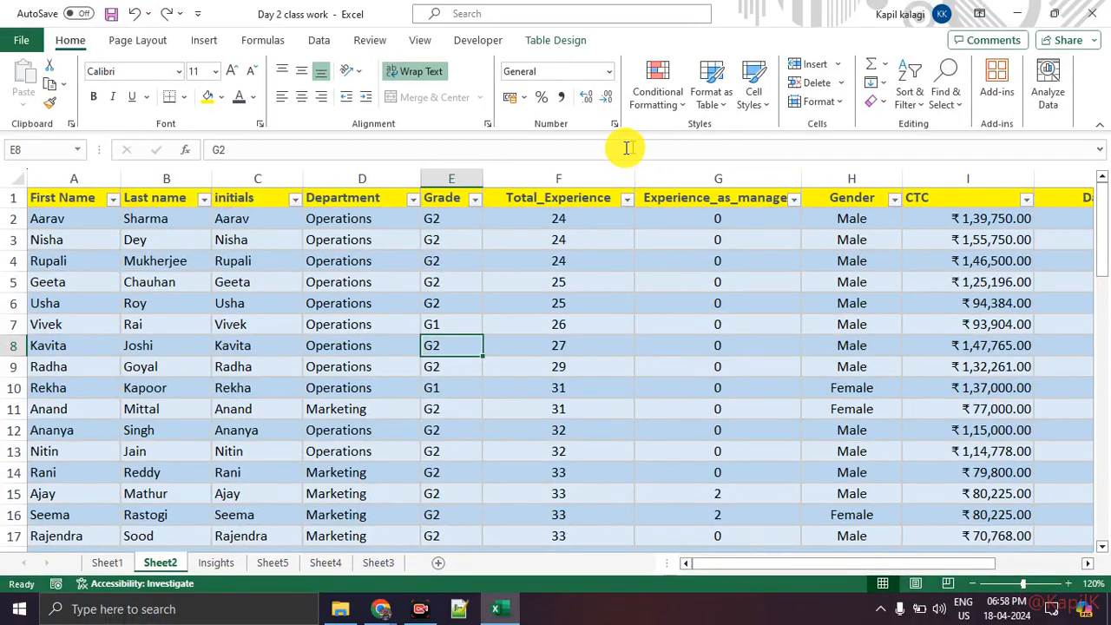
Try turning the table's header filters off and on again, ending with them switched on
click(319, 40)
key(ctrl+1)
mouse_move(564, 42)
mouse_down()
mouse_move(310, 61)
mouse_move(587, 84)
mouse_up()
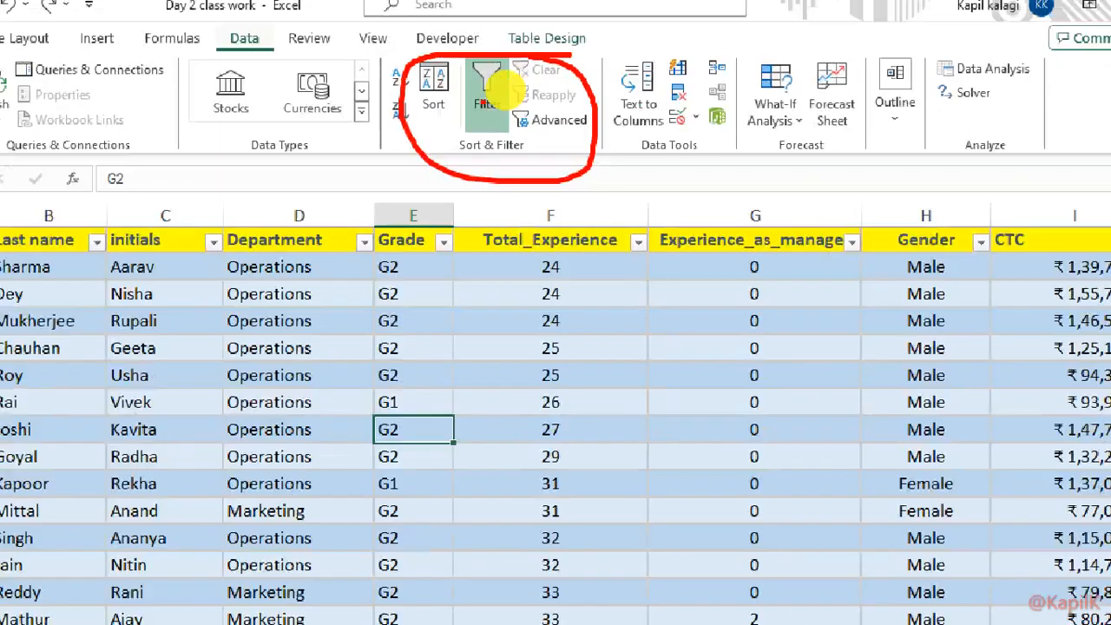
key(Escape)
click(515, 101)
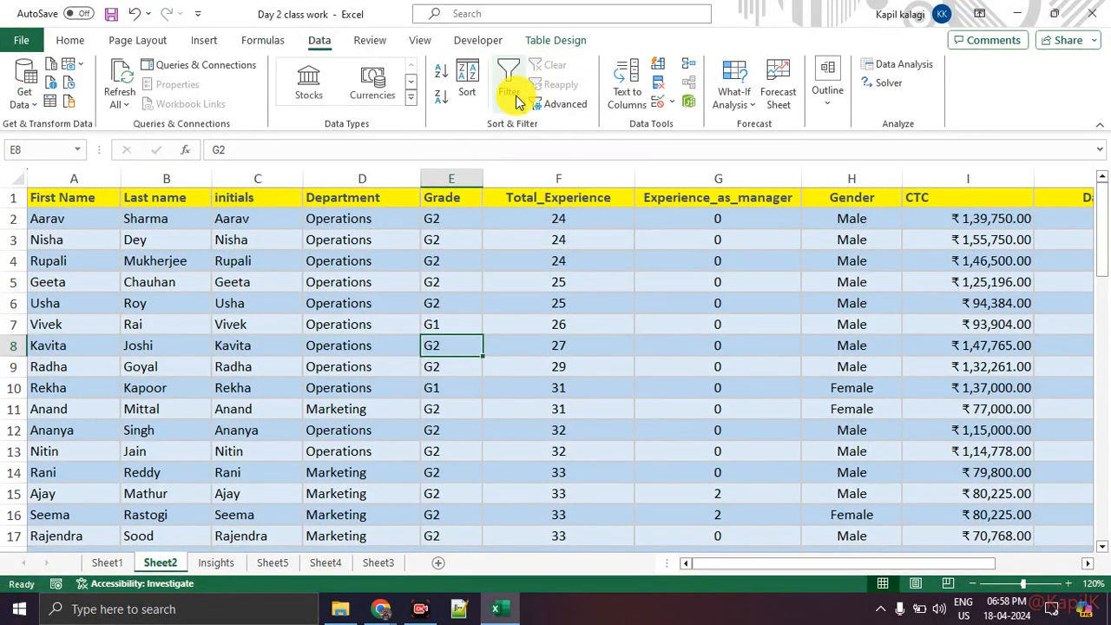
click(516, 101)
click(516, 102)
click(516, 102)
key(ctrl+1)
click(555, 151)
mouse_move(633, 172)
mouse_down()
mouse_move(380, 192)
mouse_move(657, 179)
mouse_up()
key(Escape)
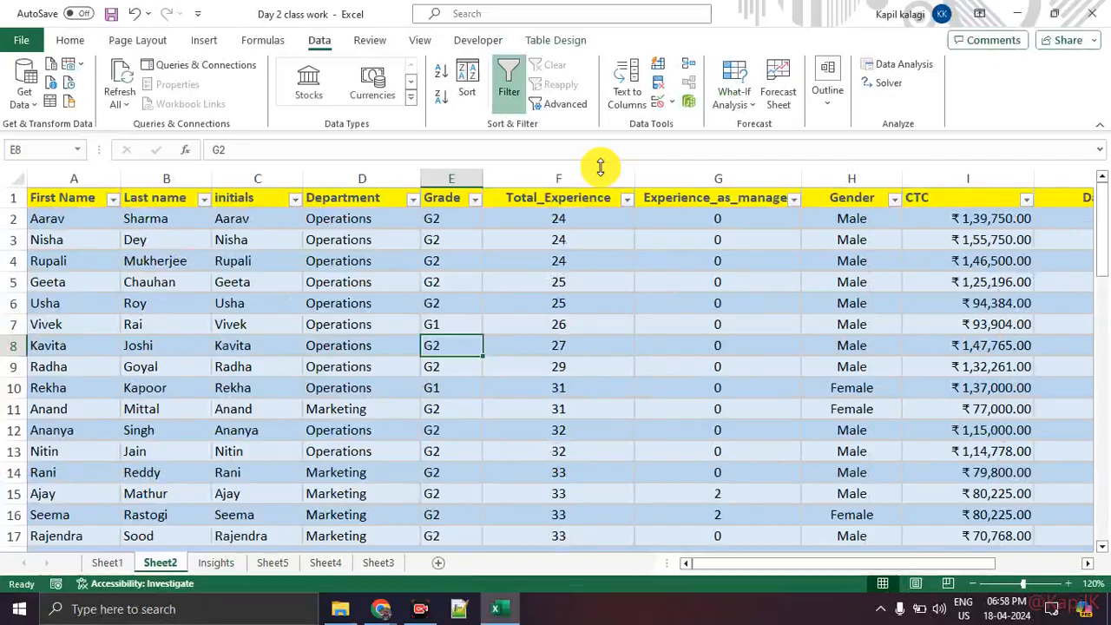
click(515, 101)
drag(728, 565, 876, 565)
click(508, 91)
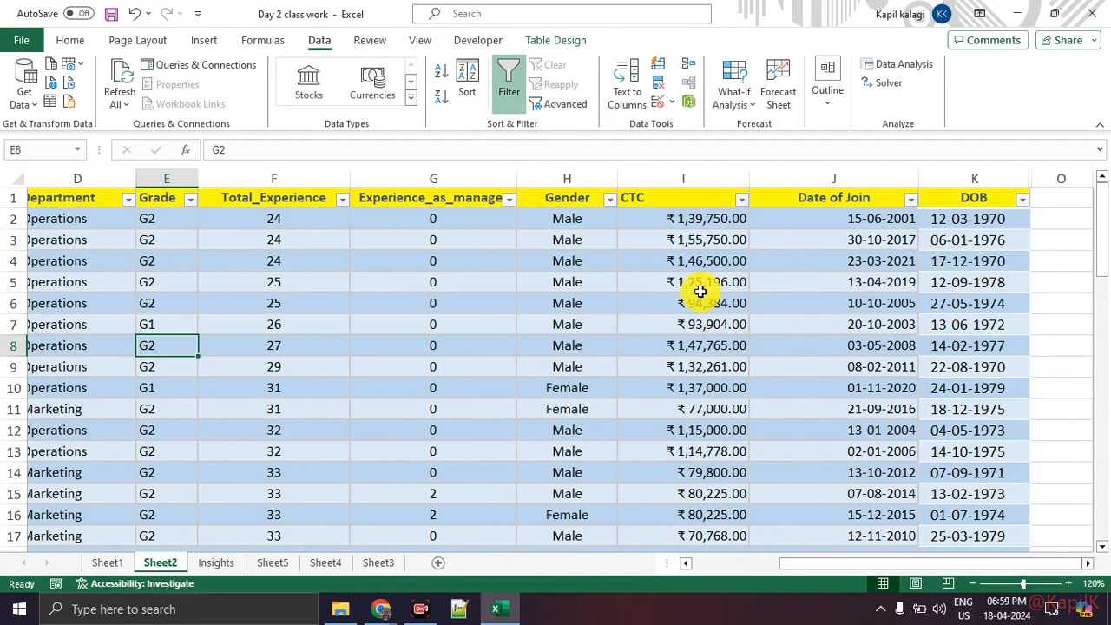
Sort the employee table by CTC from largest to smallest and select the three highest CTC values
click(745, 204)
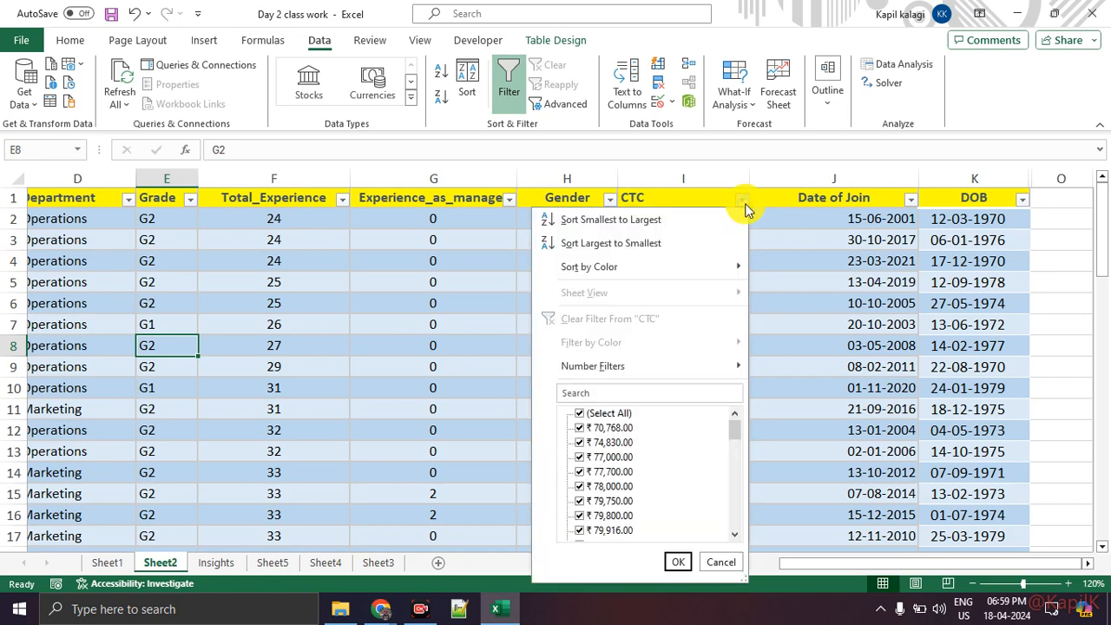
click(683, 243)
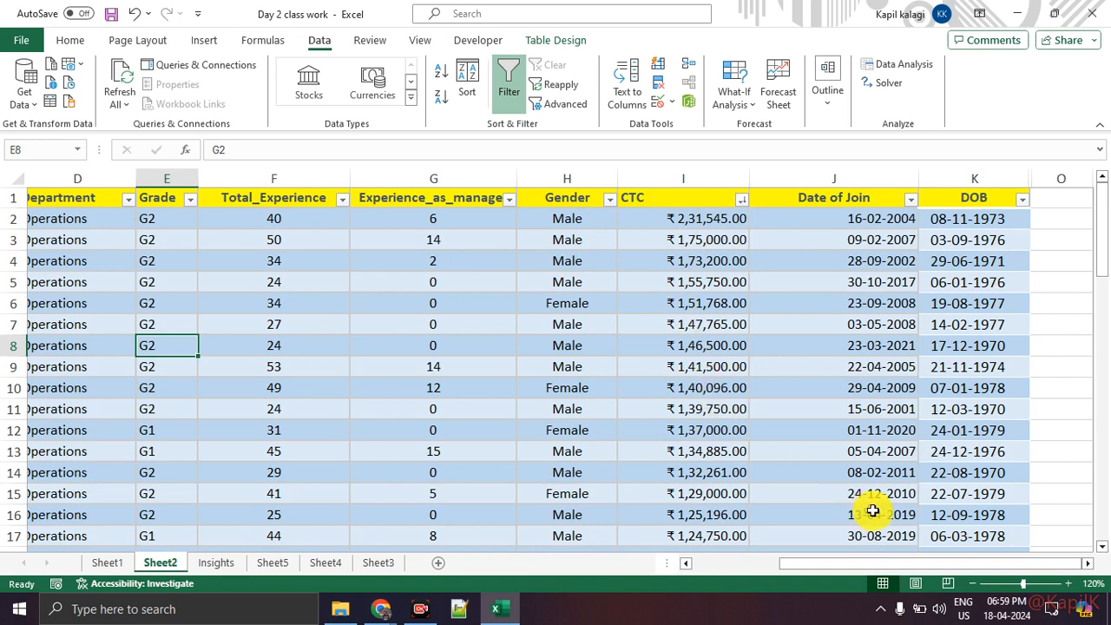
drag(717, 218, 715, 260)
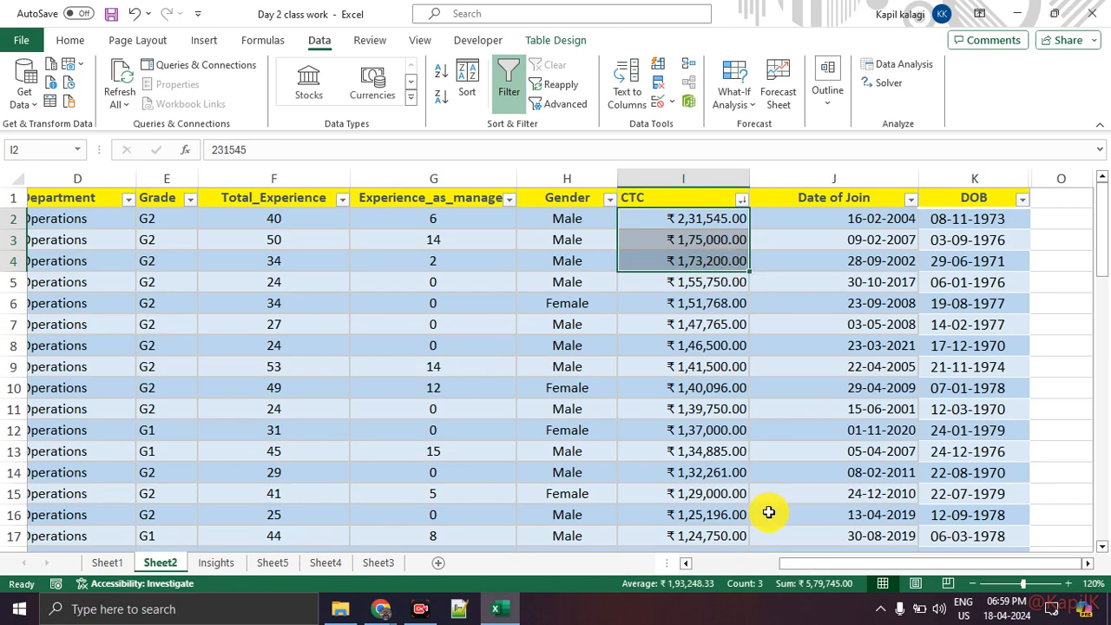
Examine the departments of the highest-paid employees by selecting their first three and first ten Department entries
drag(801, 563, 694, 562)
click(387, 285)
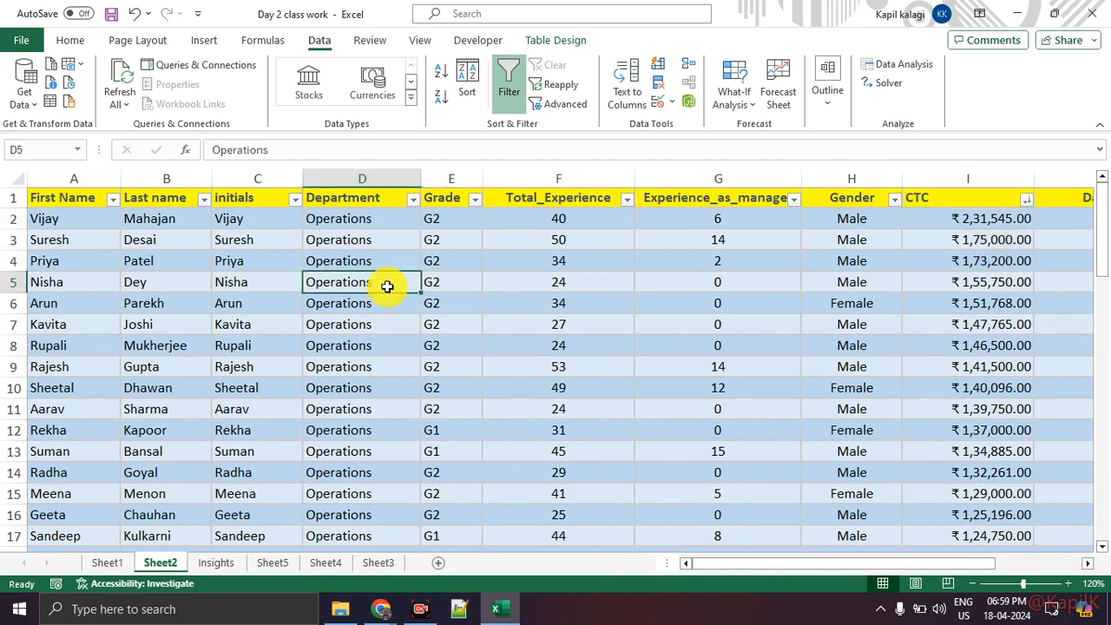
drag(324, 212, 947, 266)
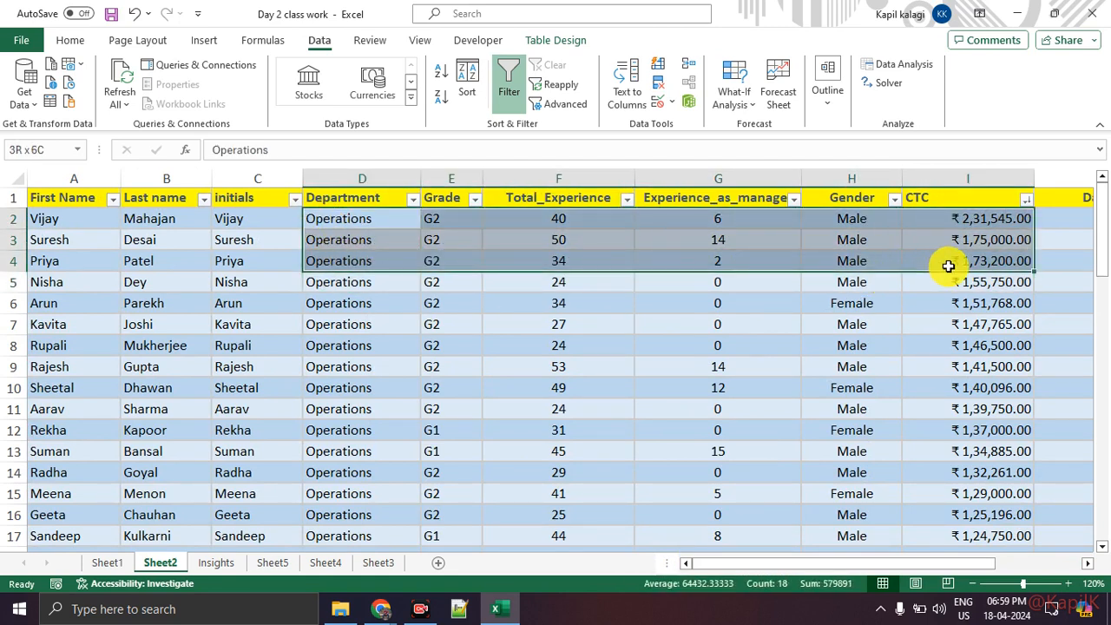
click(391, 328)
drag(366, 215, 366, 259)
click(404, 357)
drag(369, 218, 367, 411)
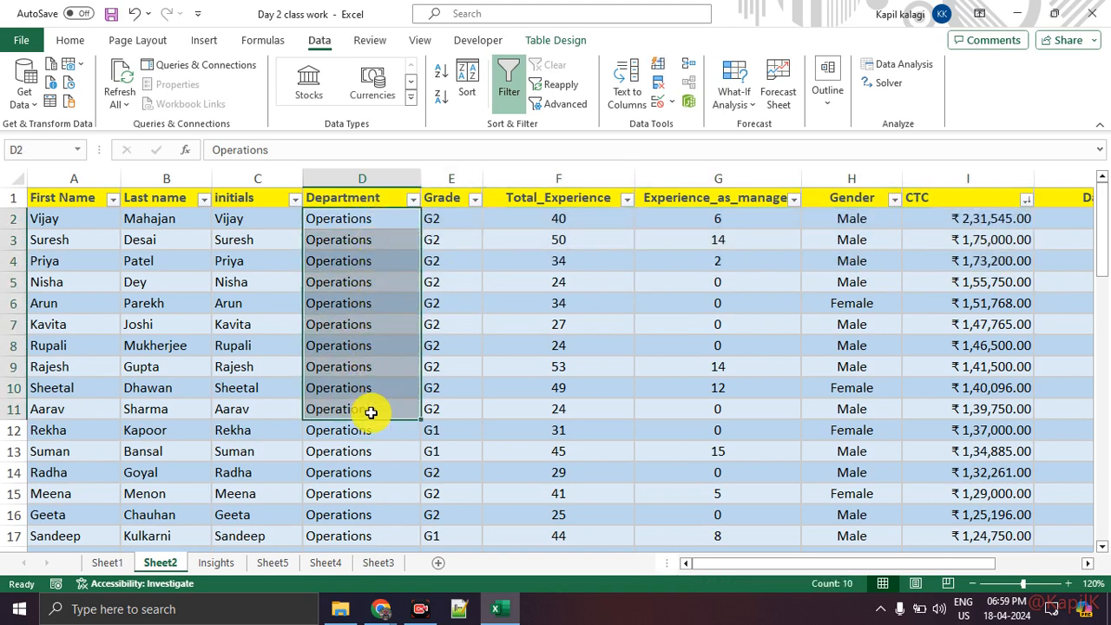
click(373, 365)
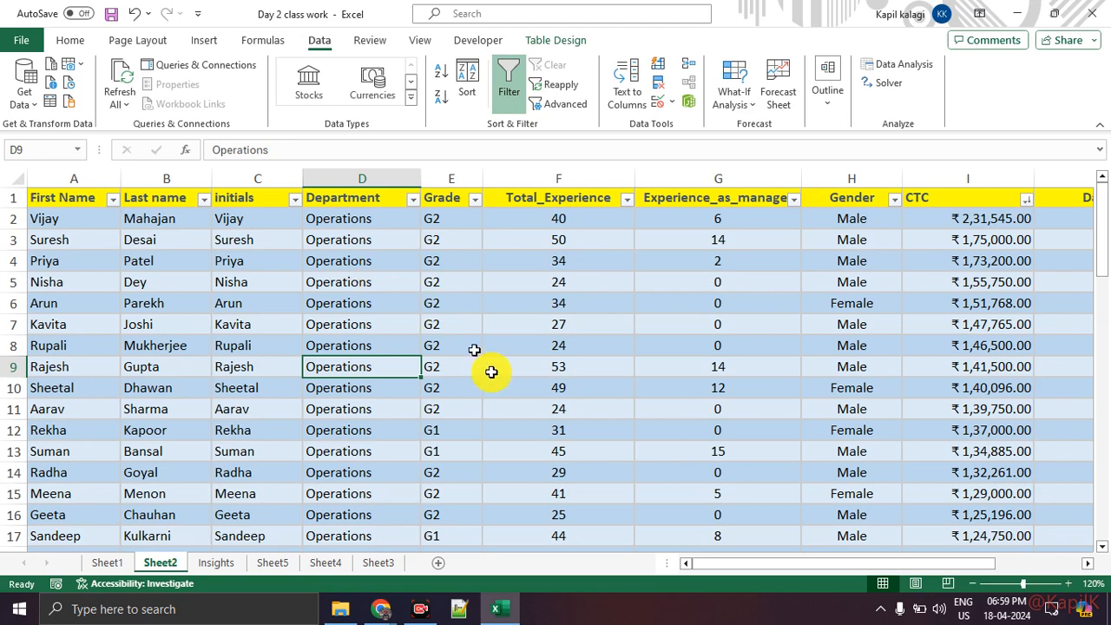
Compare the top five and top eight CTC values with the total cell beneath the CTC column
drag(742, 563, 868, 561)
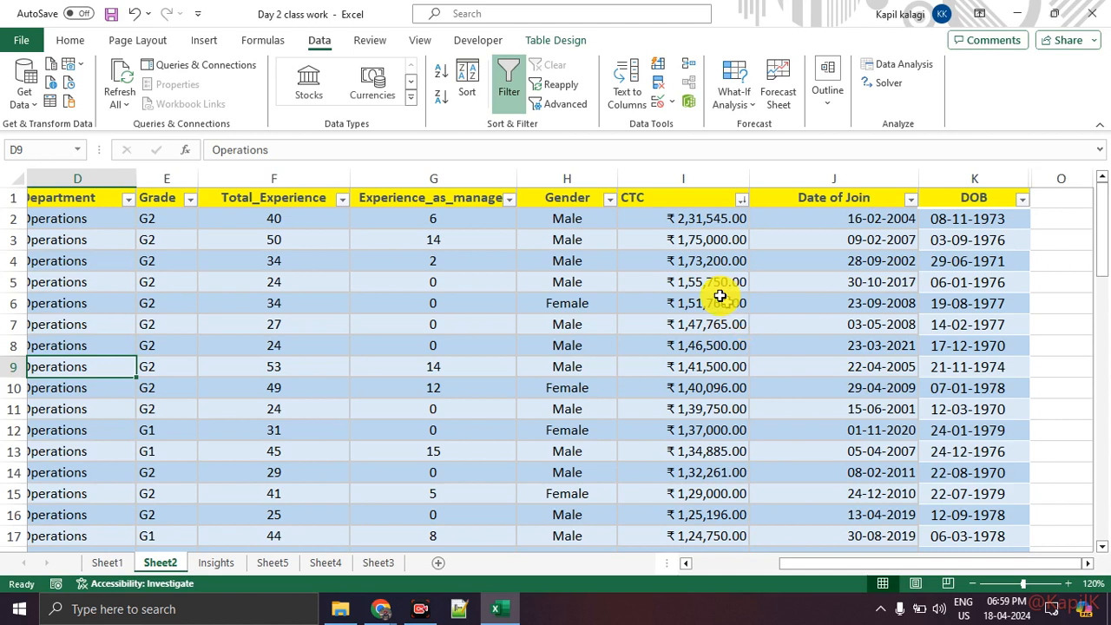
drag(696, 221, 688, 295)
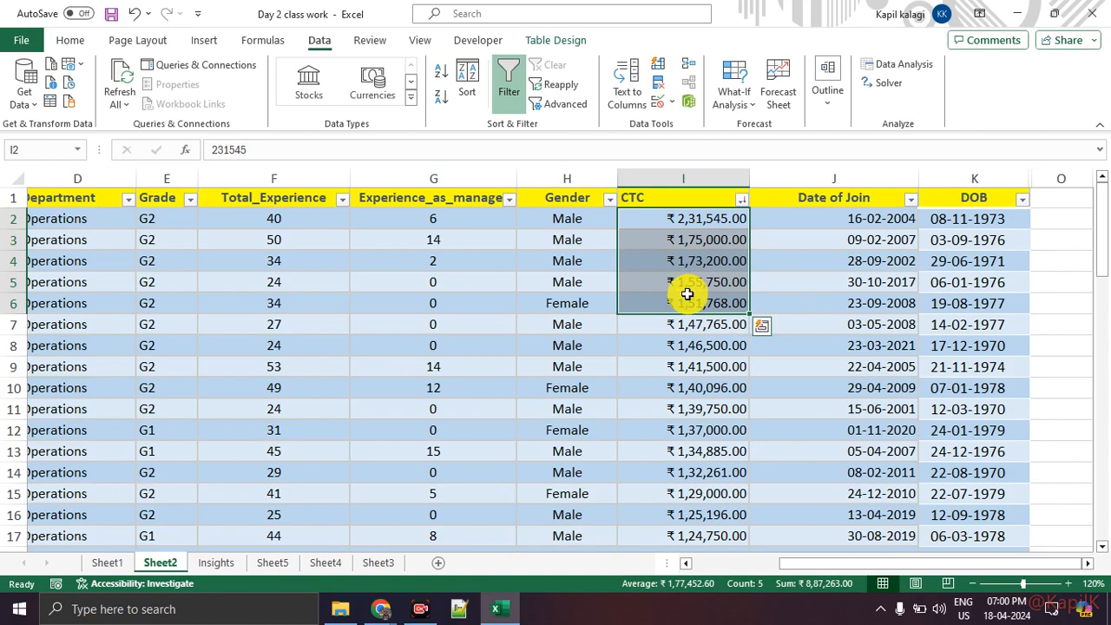
scroll(688, 293, down, 15)
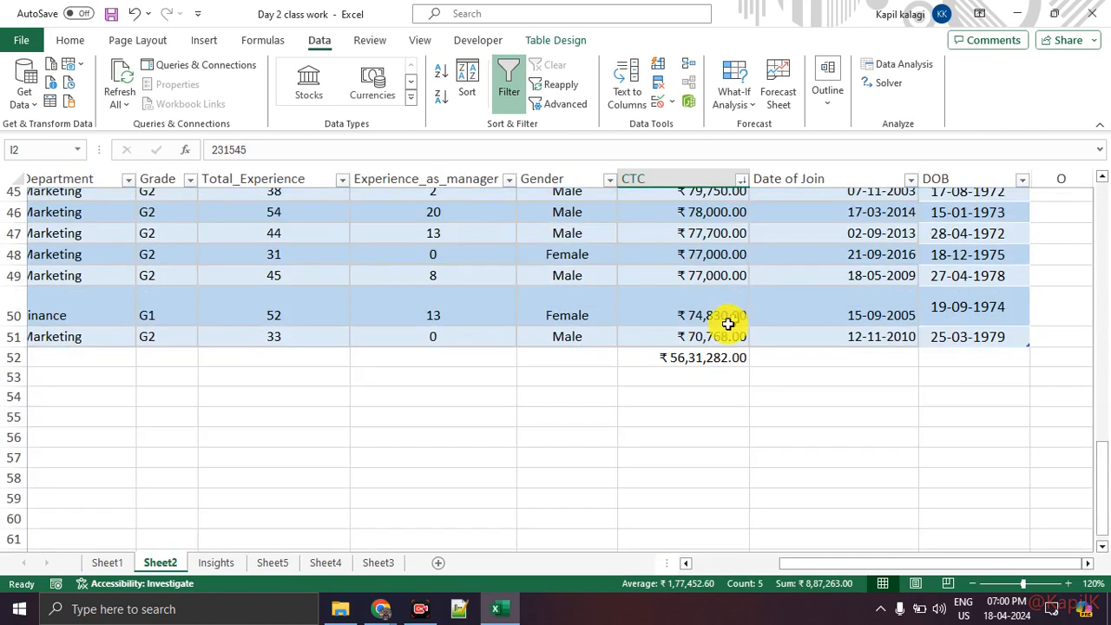
click(695, 359)
scroll(705, 423, up, 15)
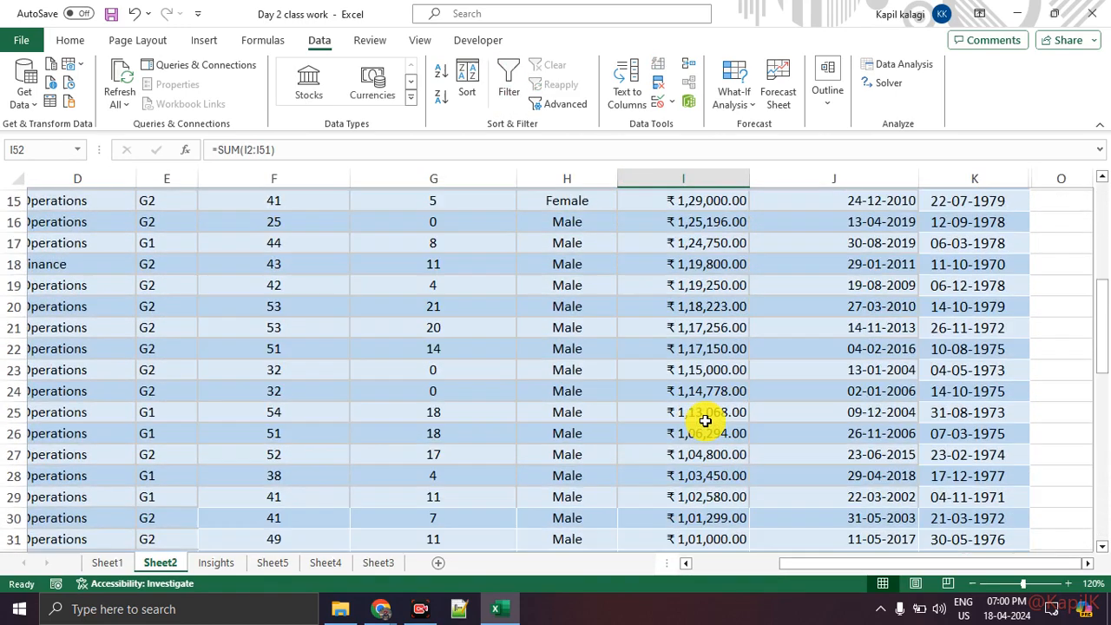
click(686, 347)
drag(675, 220, 682, 360)
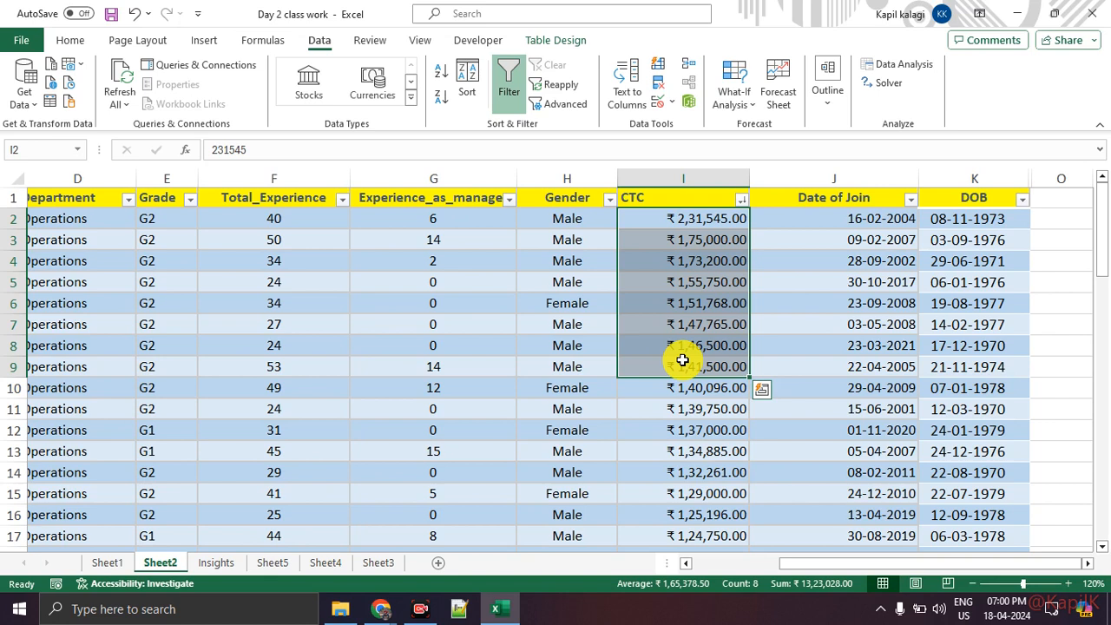
click(681, 383)
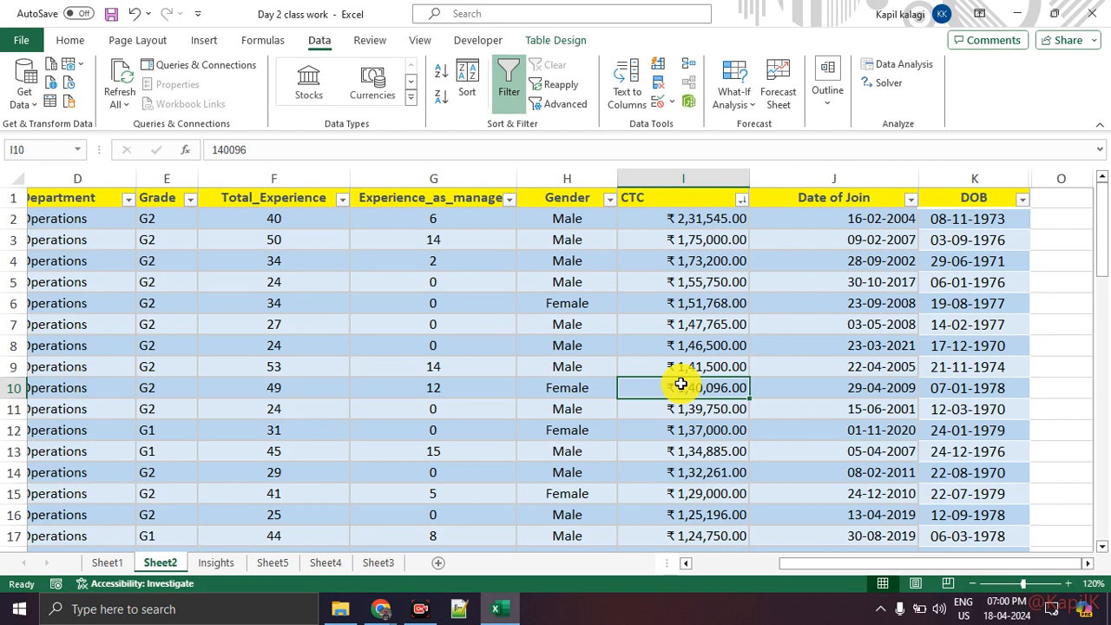
Inspect the SUM formula in I52 and the sorted CTC rows above it
scroll(680, 384, down, 14)
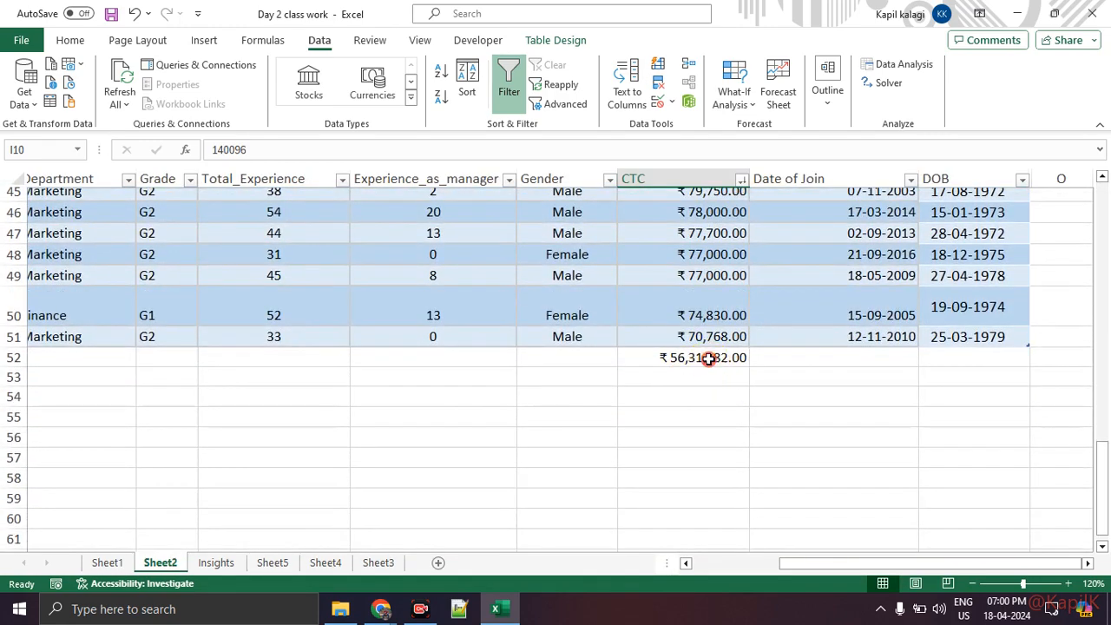
click(706, 356)
scroll(628, 411, up, 1)
scroll(628, 411, up, 2)
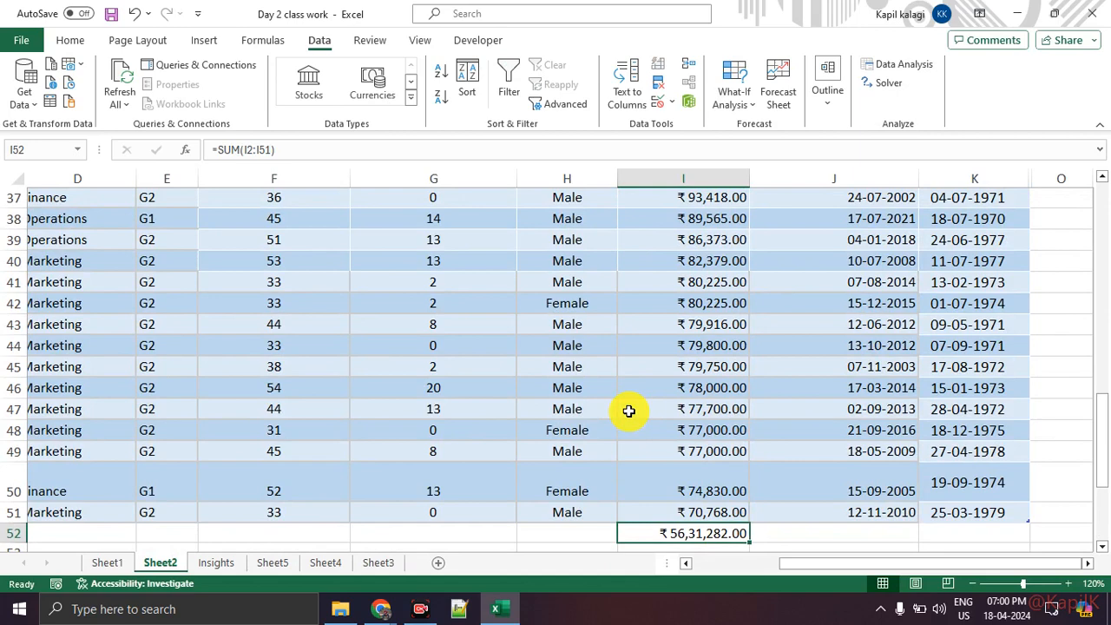
scroll(632, 403, up, 12)
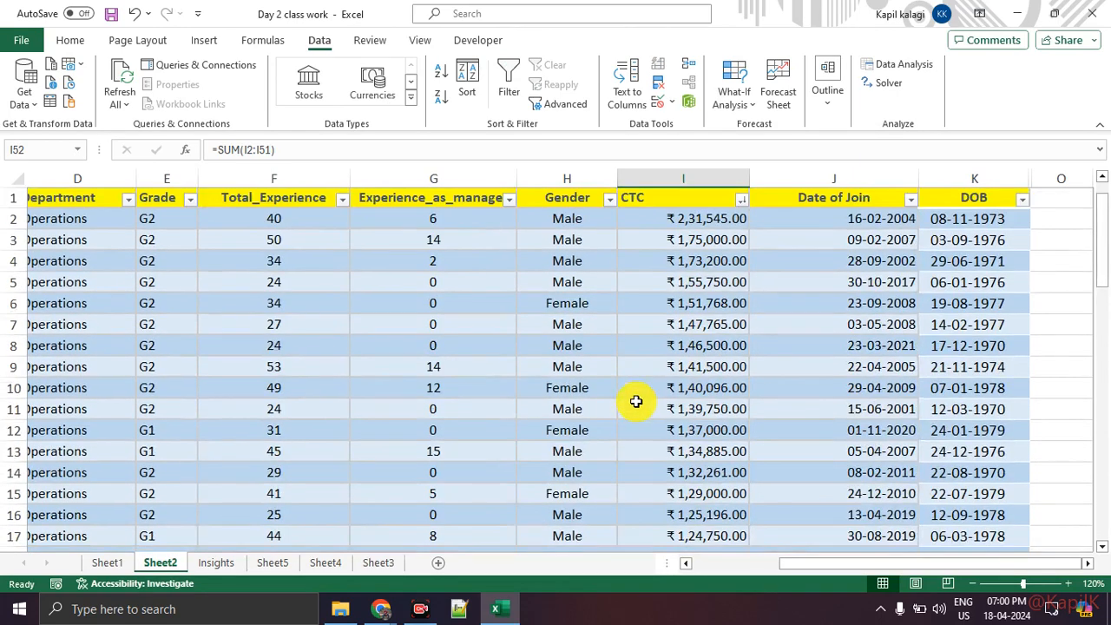
Examine the Gender entries of the nine highest-paid employees in H2:H10
drag(578, 218, 575, 392)
click(575, 391)
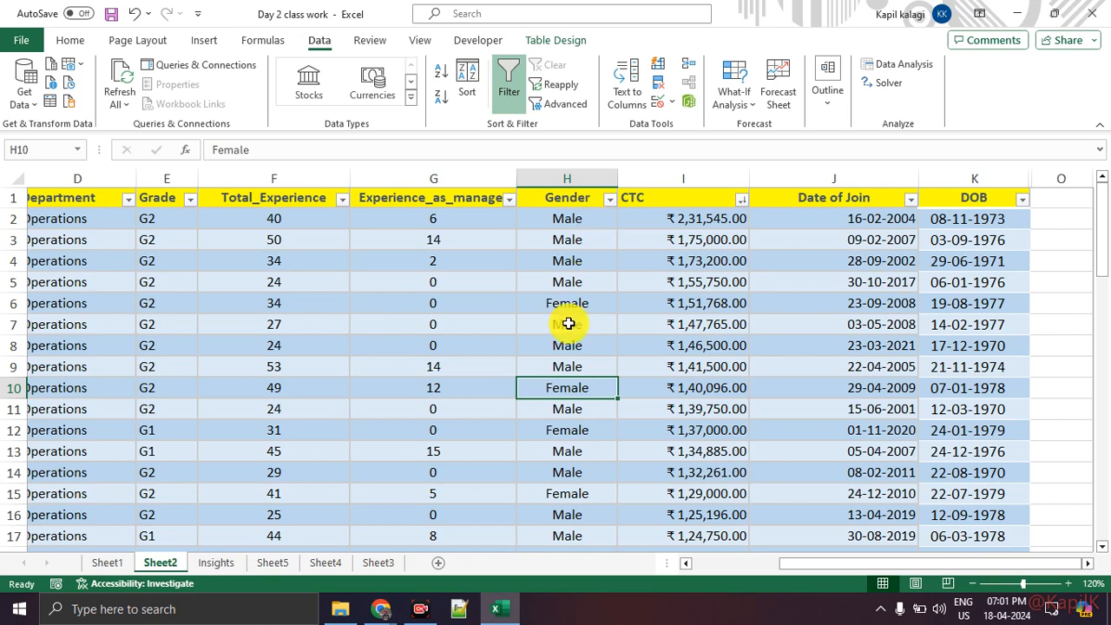
scroll(575, 341, down, 1)
scroll(577, 344, up, 1)
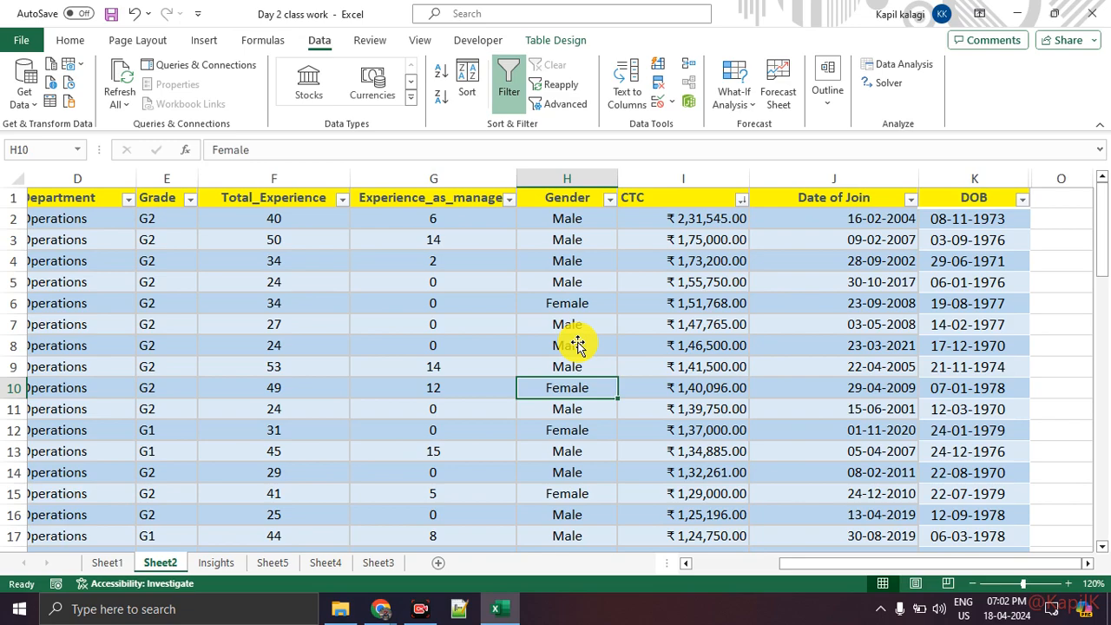
Look over the sort and filter options available for the employee table
click(72, 41)
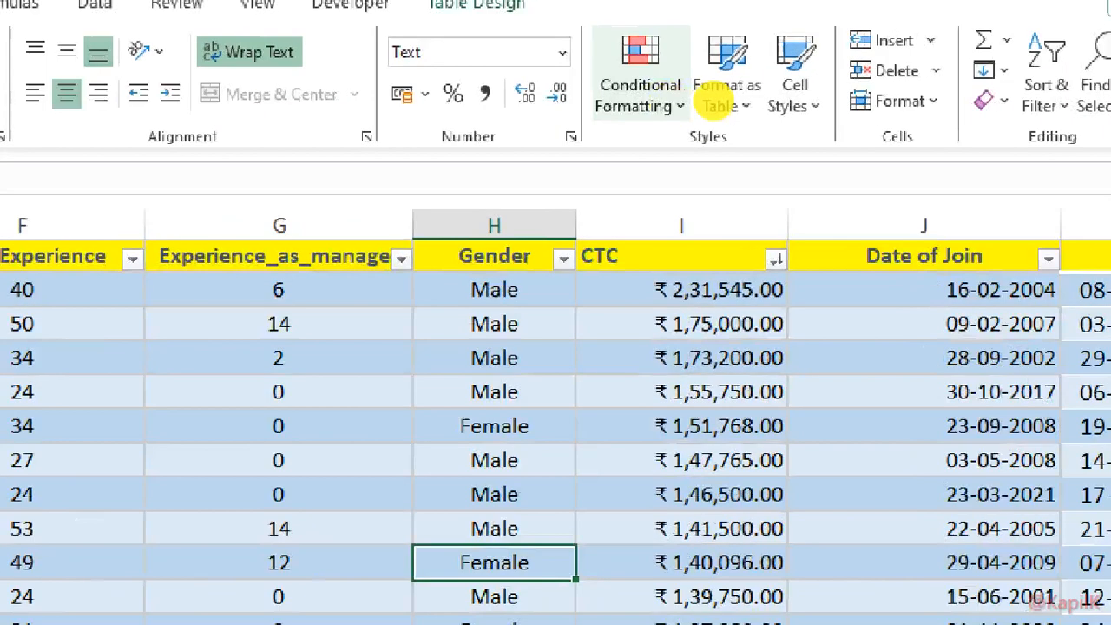
drag(1072, 0, 1058, 0)
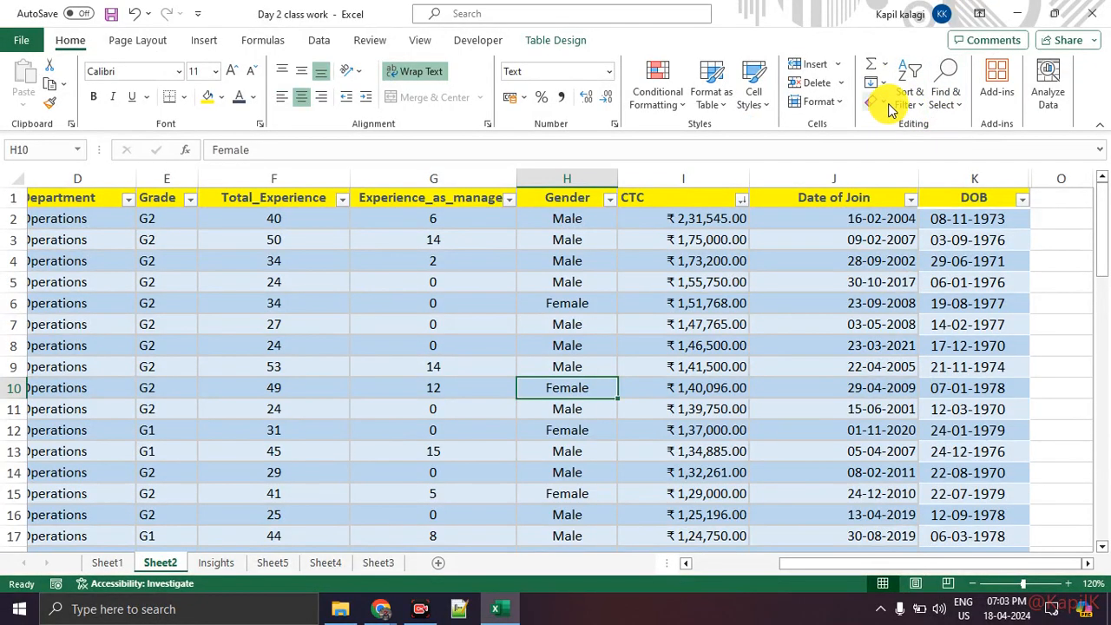
click(905, 102)
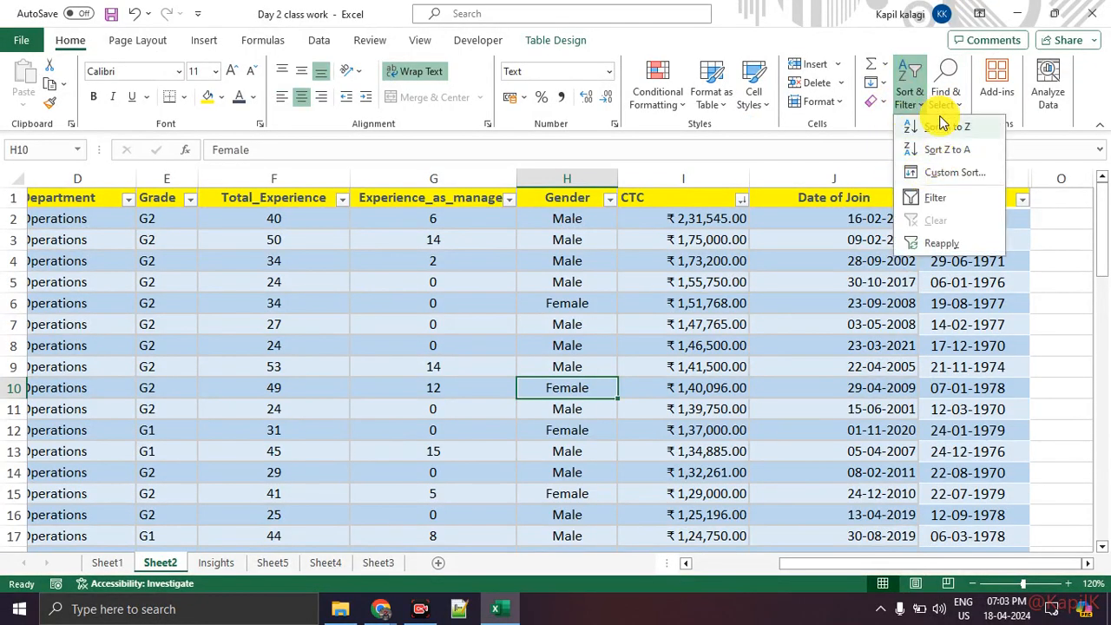
click(688, 150)
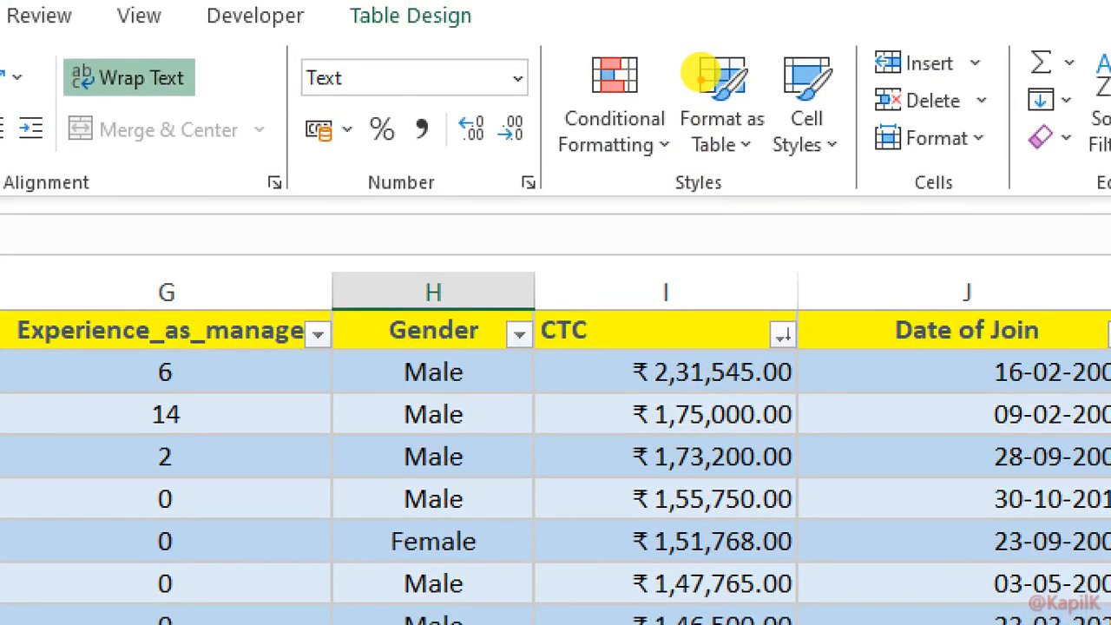
mouse_move(707, 39)
mouse_down()
mouse_move(679, 44)
mouse_move(650, 117)
mouse_move(657, 31)
mouse_move(661, 54)
mouse_up()
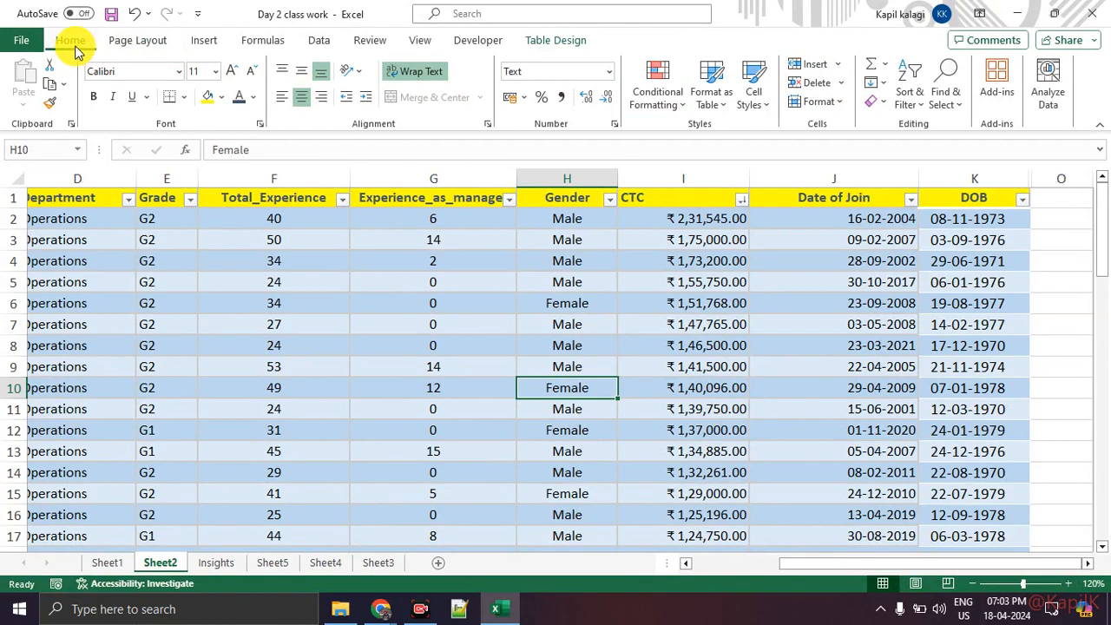
click(75, 51)
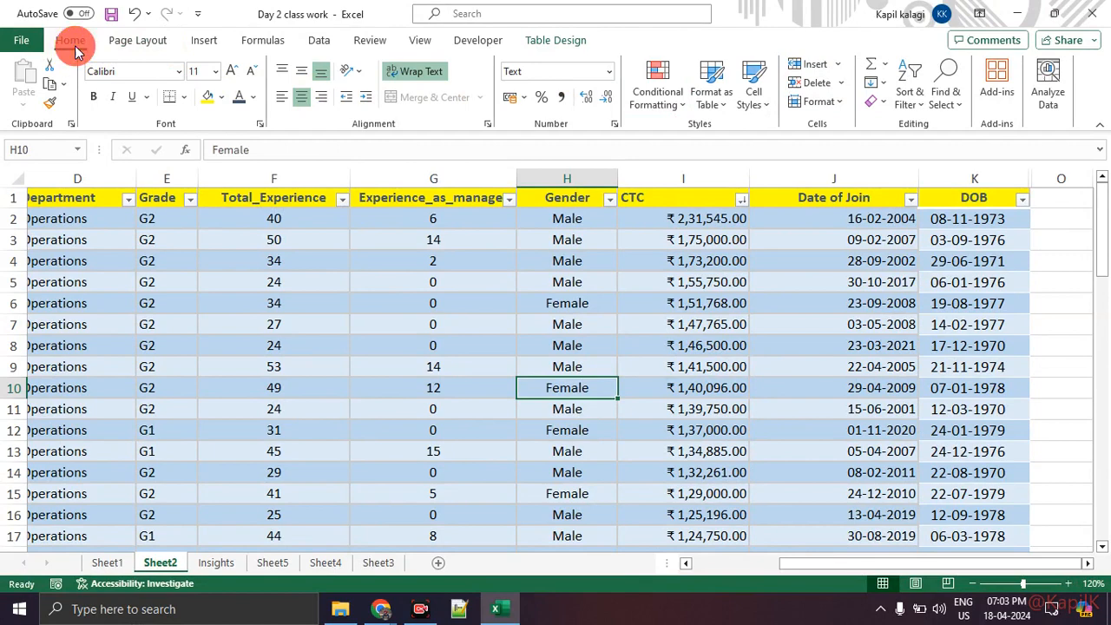
Review the conditional formatting rule types, including the available Highlight Cells Rules
click(655, 102)
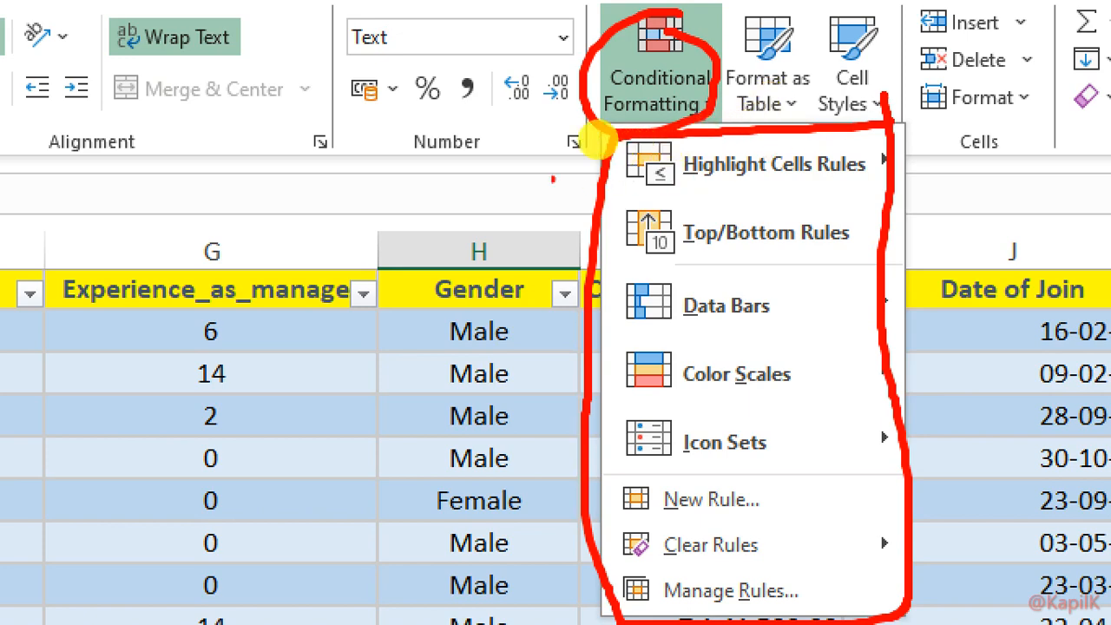
drag(527, 159, 657, 139)
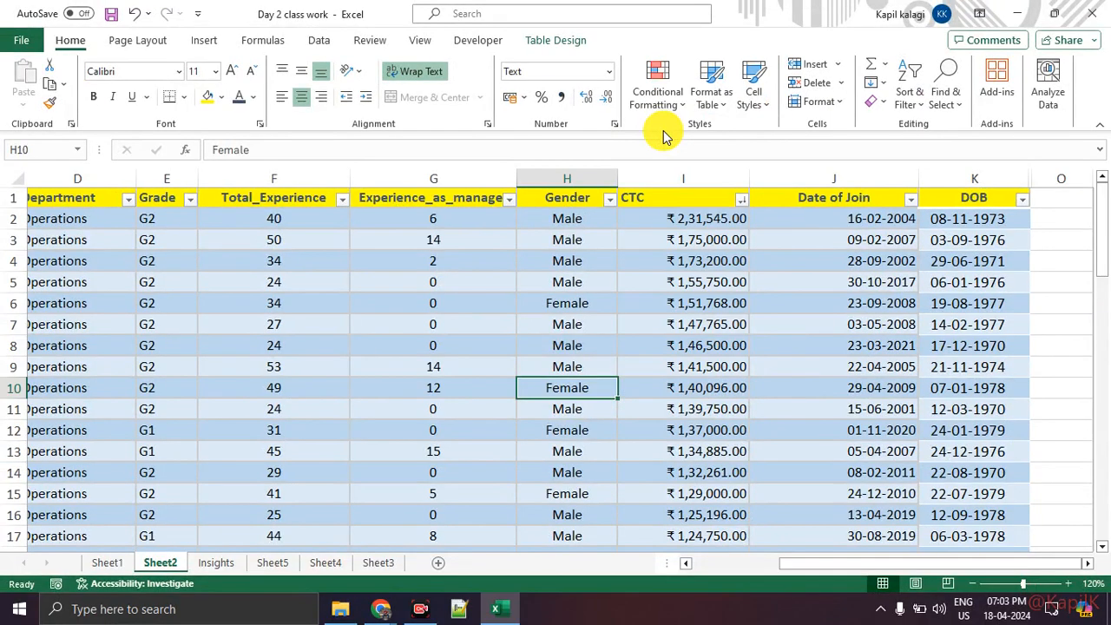
click(663, 87)
click(672, 136)
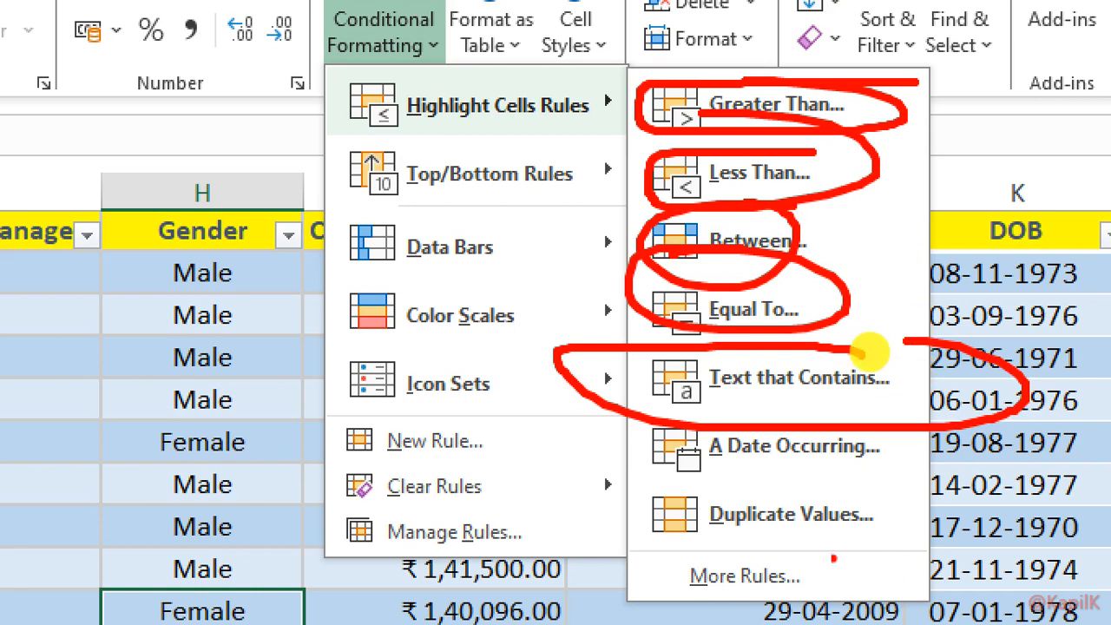
key(Escape)
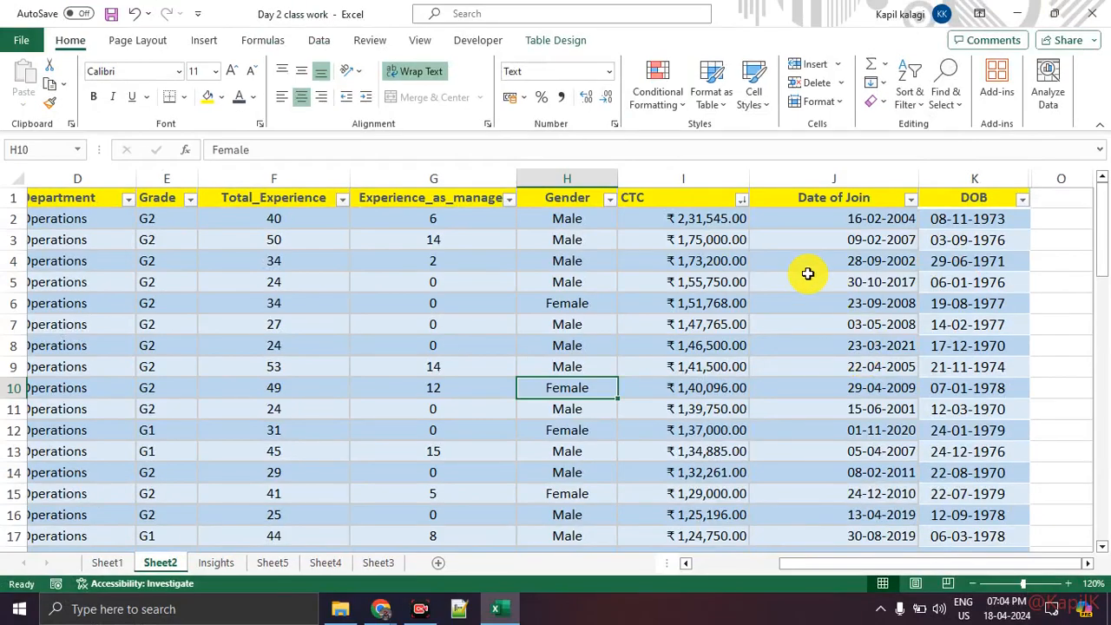
Examine the Gender entries and the other employee columns through the lower rows for repeated values
drag(569, 217, 568, 617)
scroll(719, 454, up, 10)
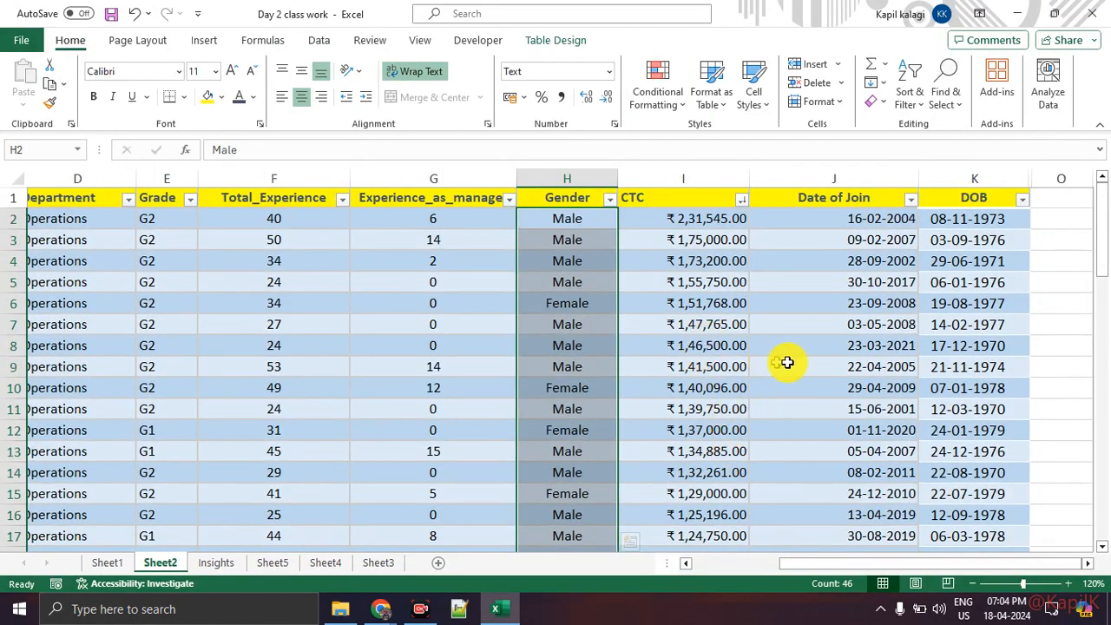
scroll(734, 400, down, 1)
scroll(734, 399, down, 5)
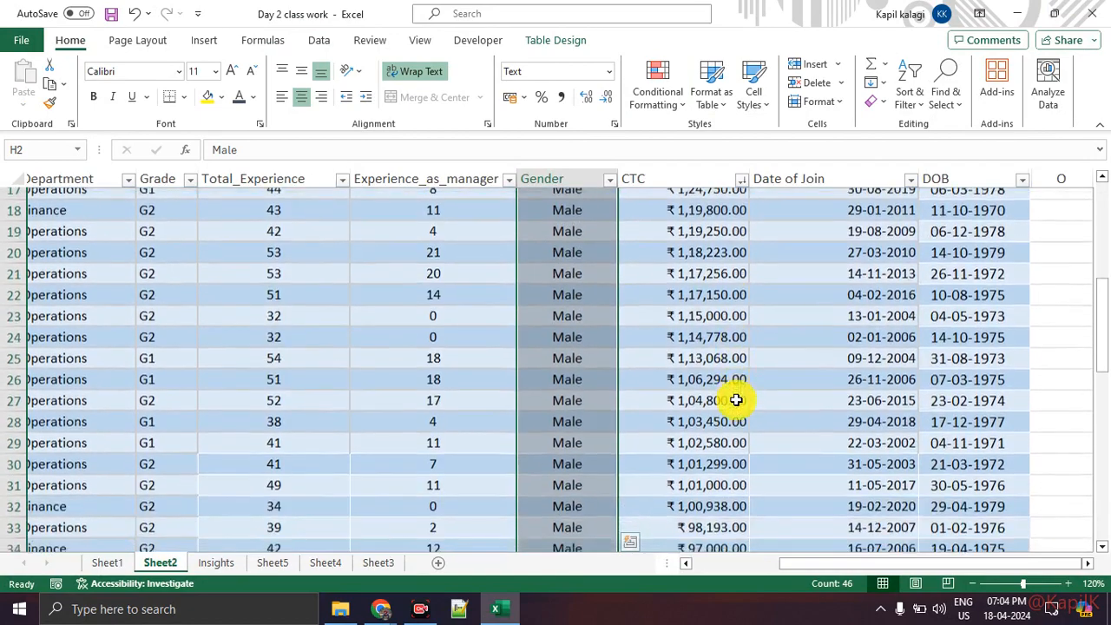
scroll(747, 386, up, 4)
scroll(747, 386, up, 2)
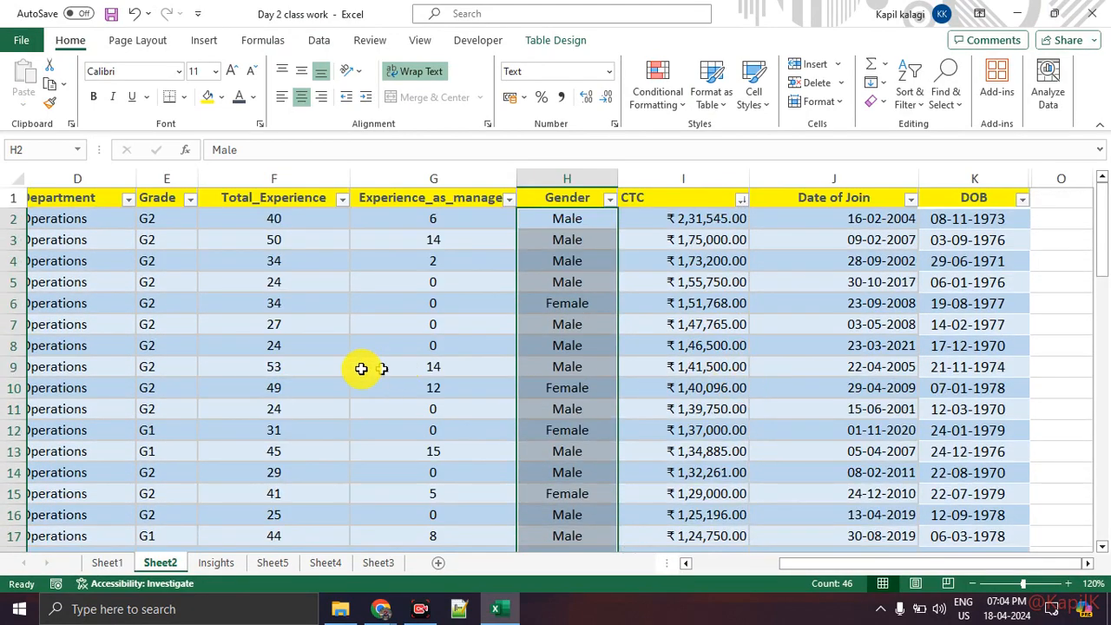
drag(798, 563, 590, 548)
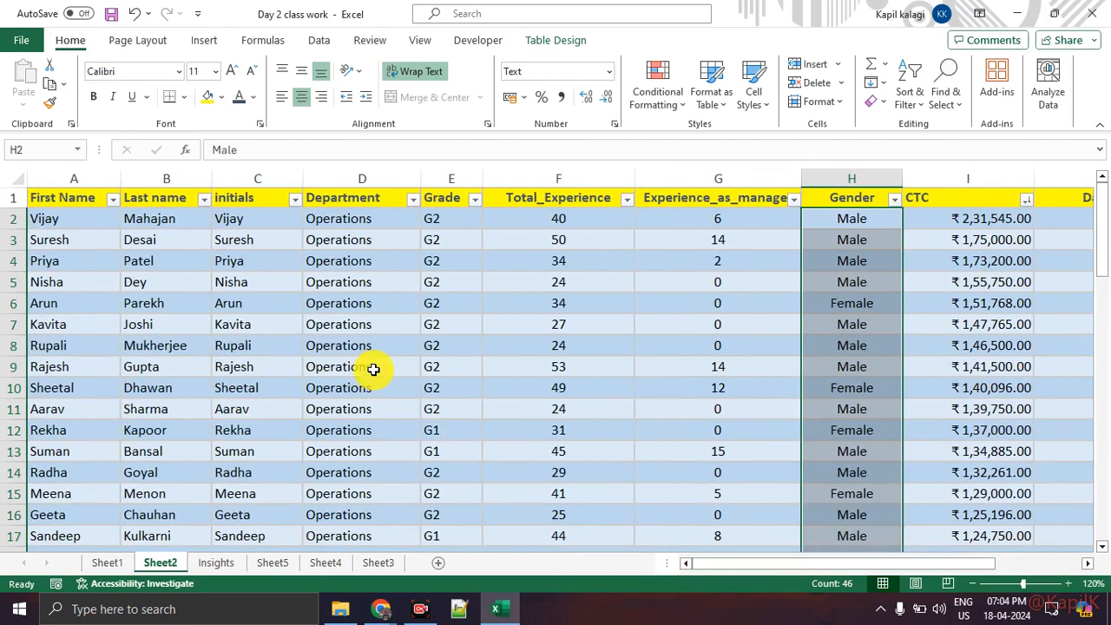
scroll(252, 331, down, 9)
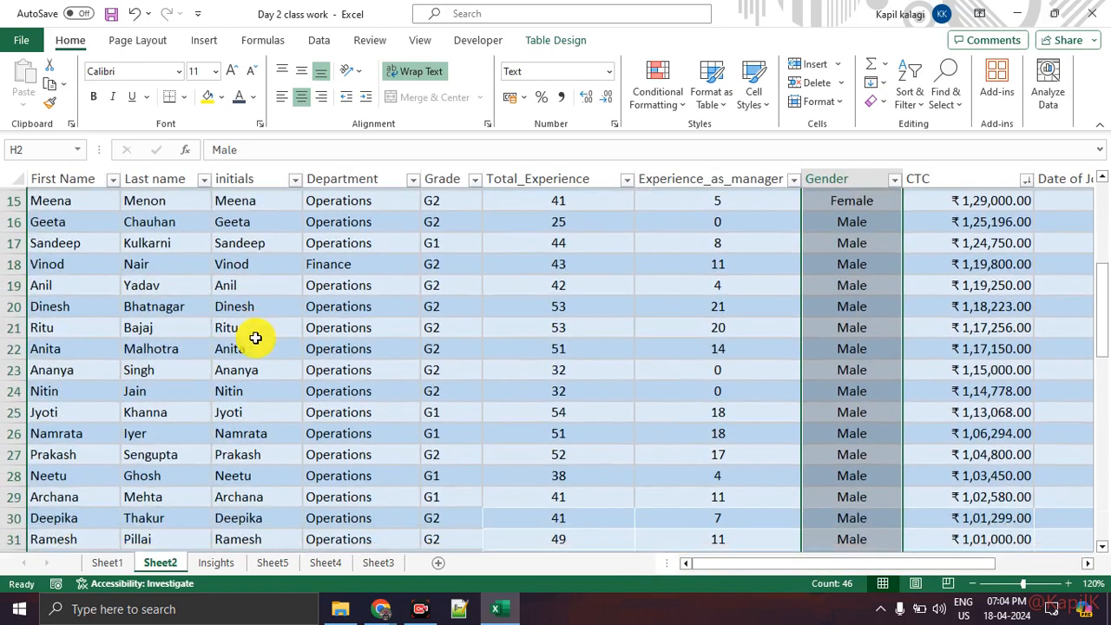
scroll(260, 335, up, 9)
scroll(263, 336, up, 1)
Try a Duplicate Values highlight rule on the Department entries in D2:D51
drag(347, 217, 336, 502)
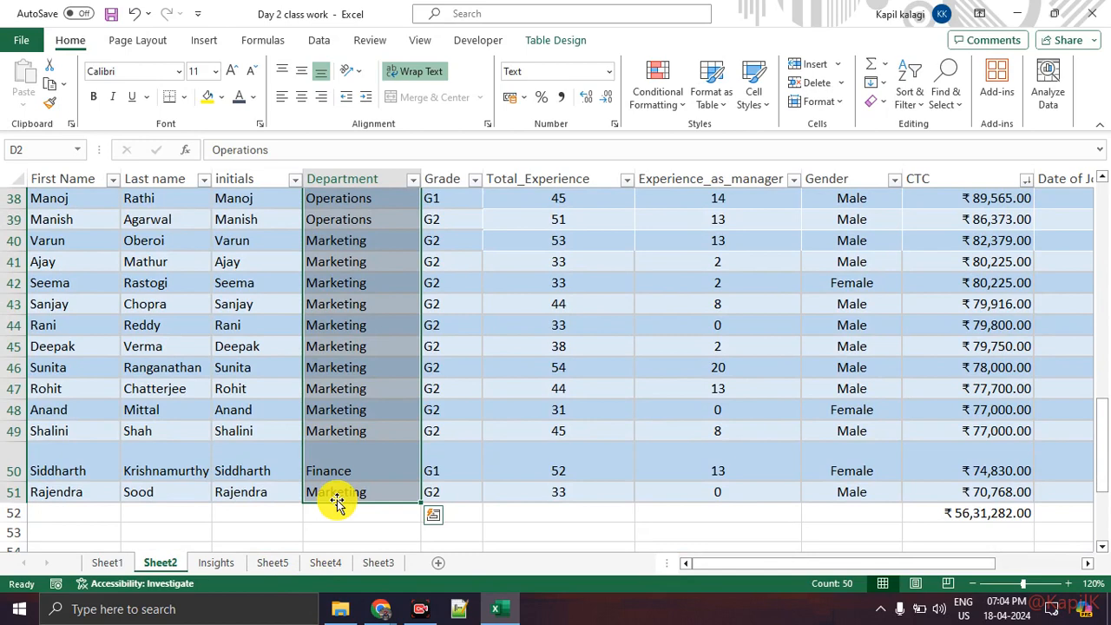
click(657, 103)
mouse_move(740, 139)
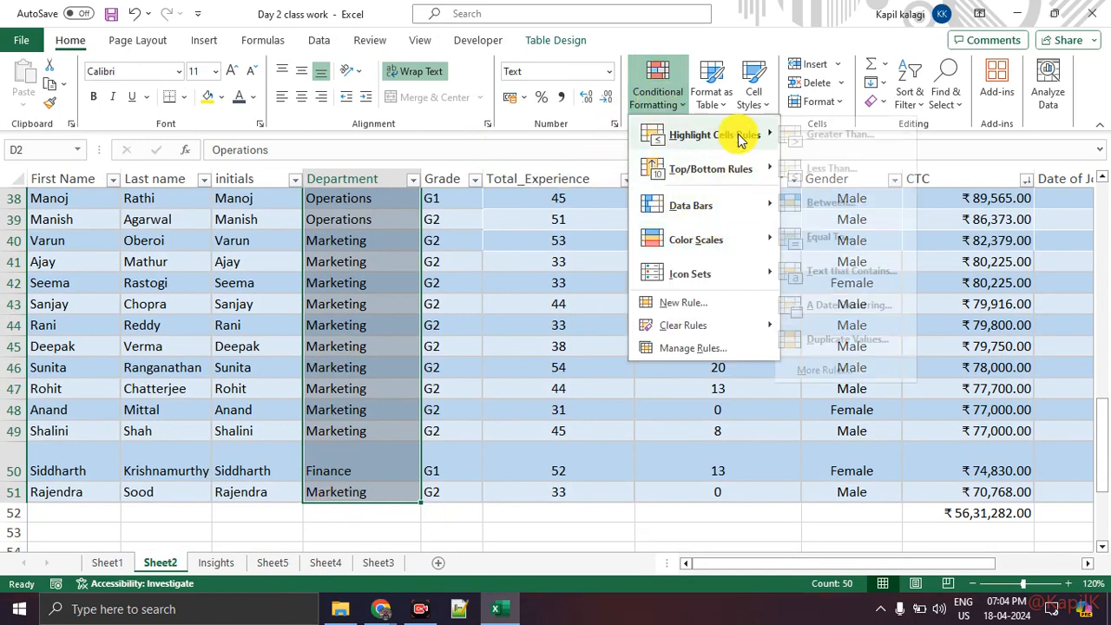
click(842, 336)
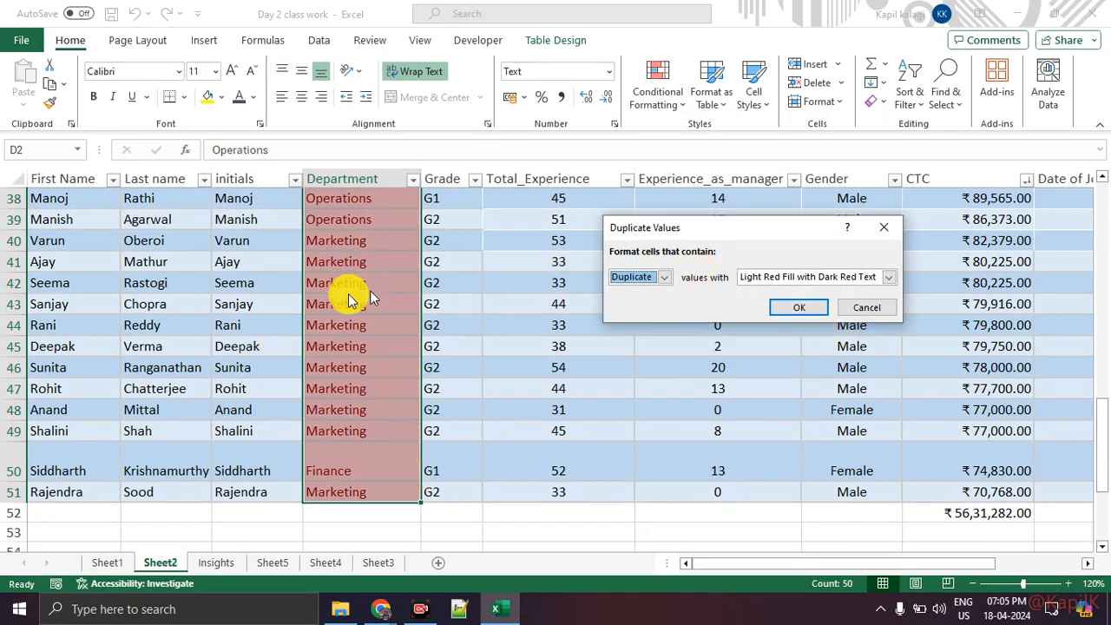
click(884, 226)
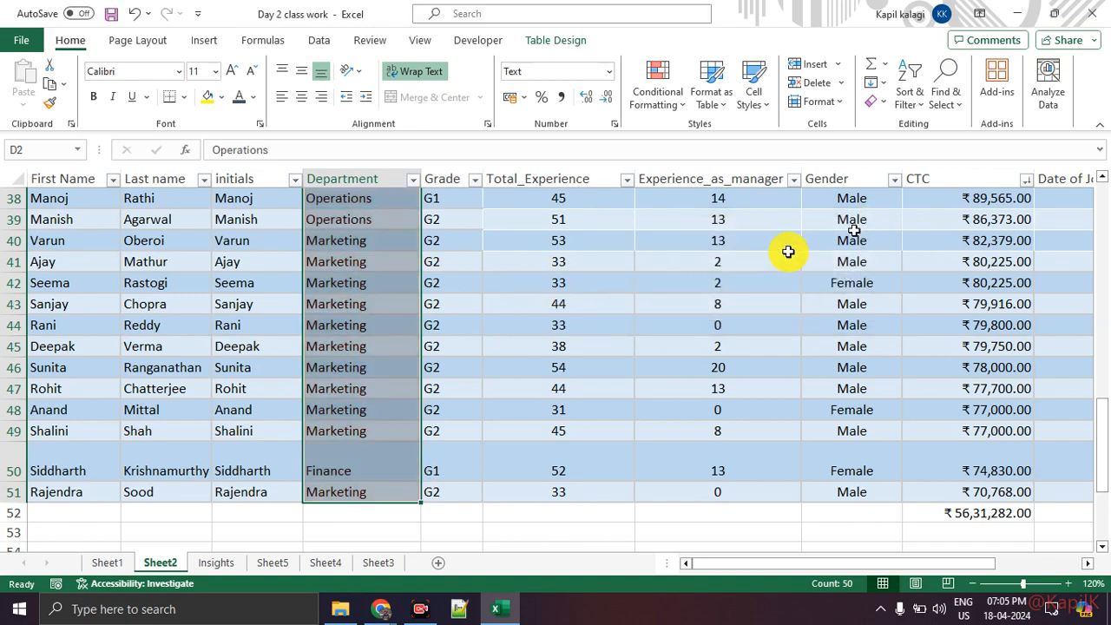
Try a Duplicate Values highlight rule on the Experience_as_manager entries in G2:G51
scroll(519, 360, up, 12)
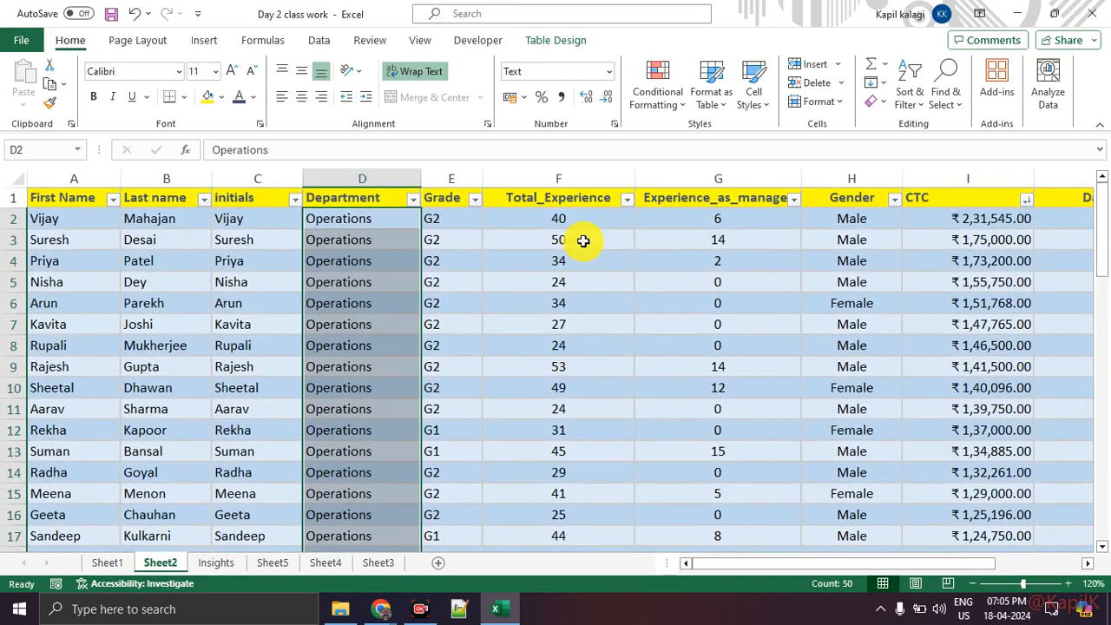
scroll(589, 334, down, 1)
scroll(588, 334, down, 3)
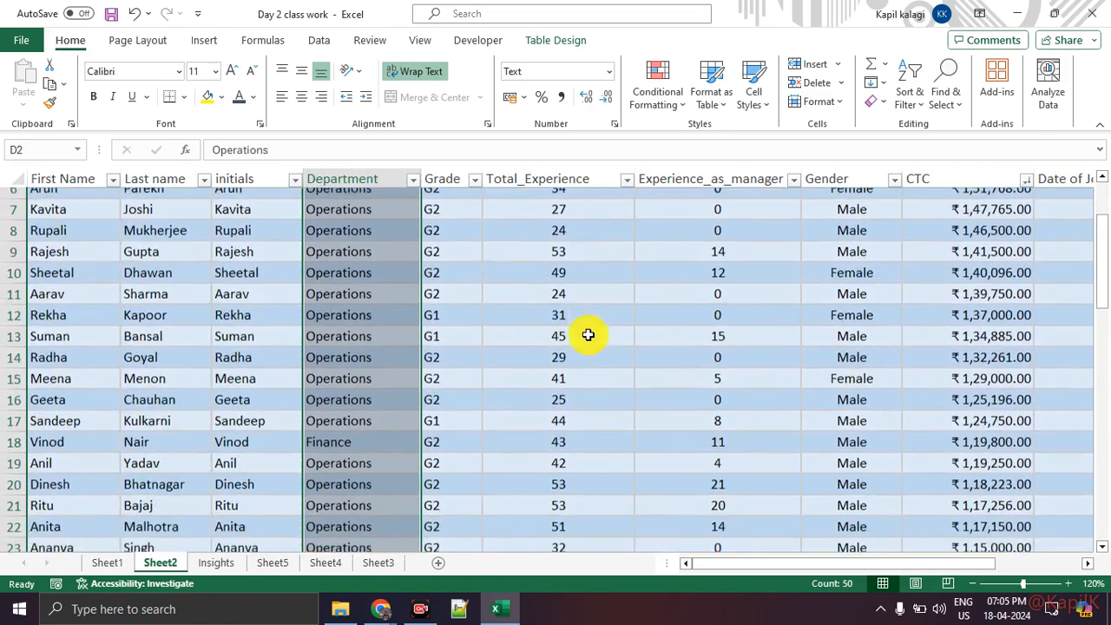
scroll(595, 332, up, 4)
drag(734, 218, 731, 482)
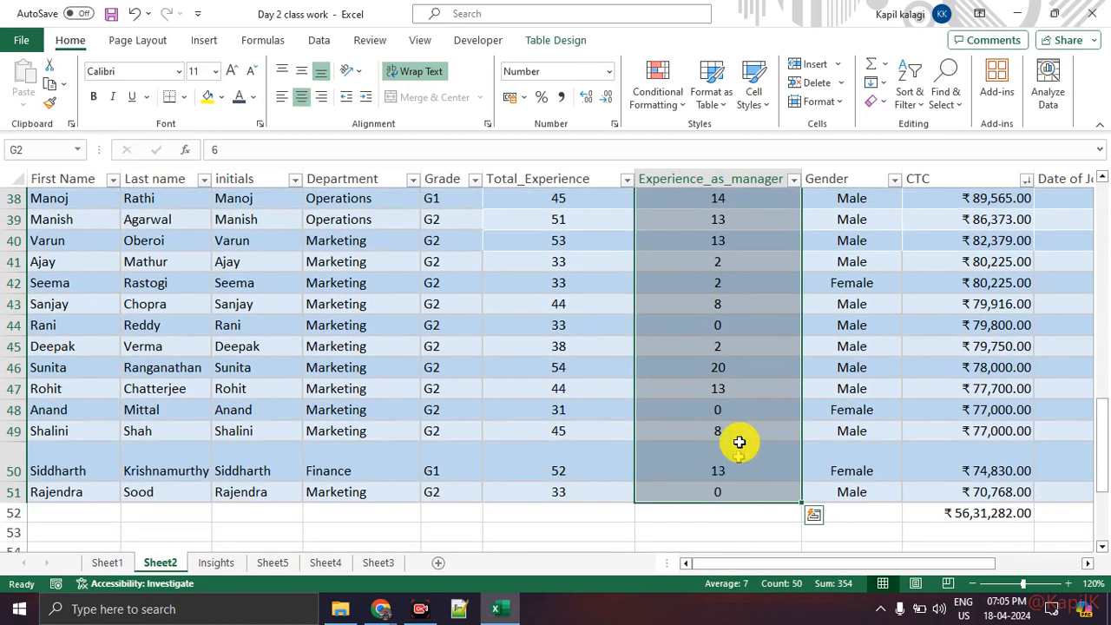
click(667, 104)
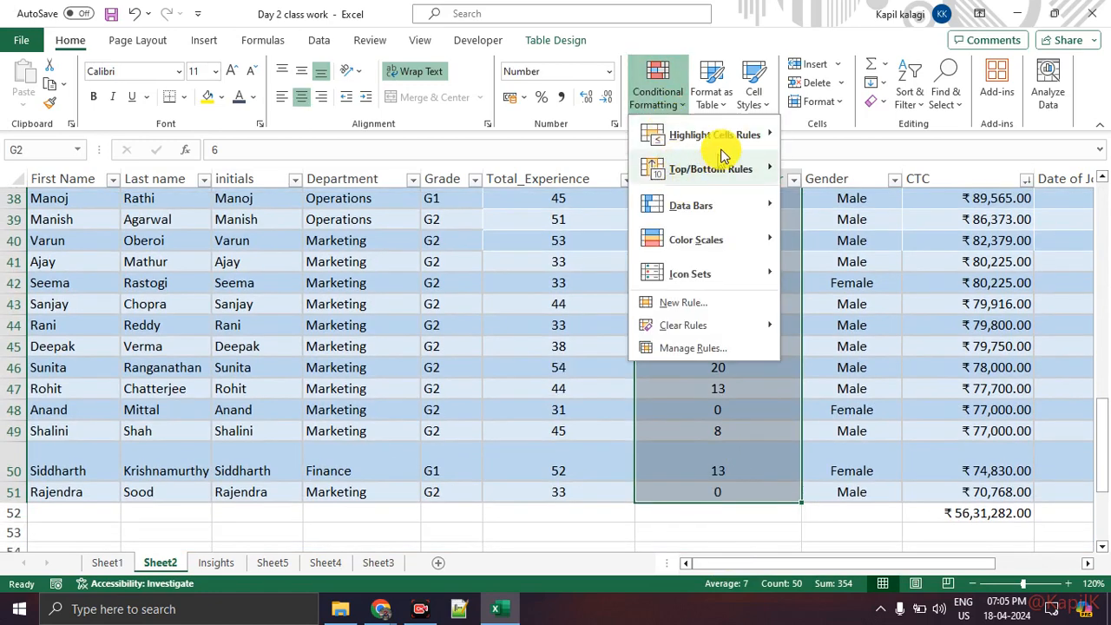
mouse_move(733, 137)
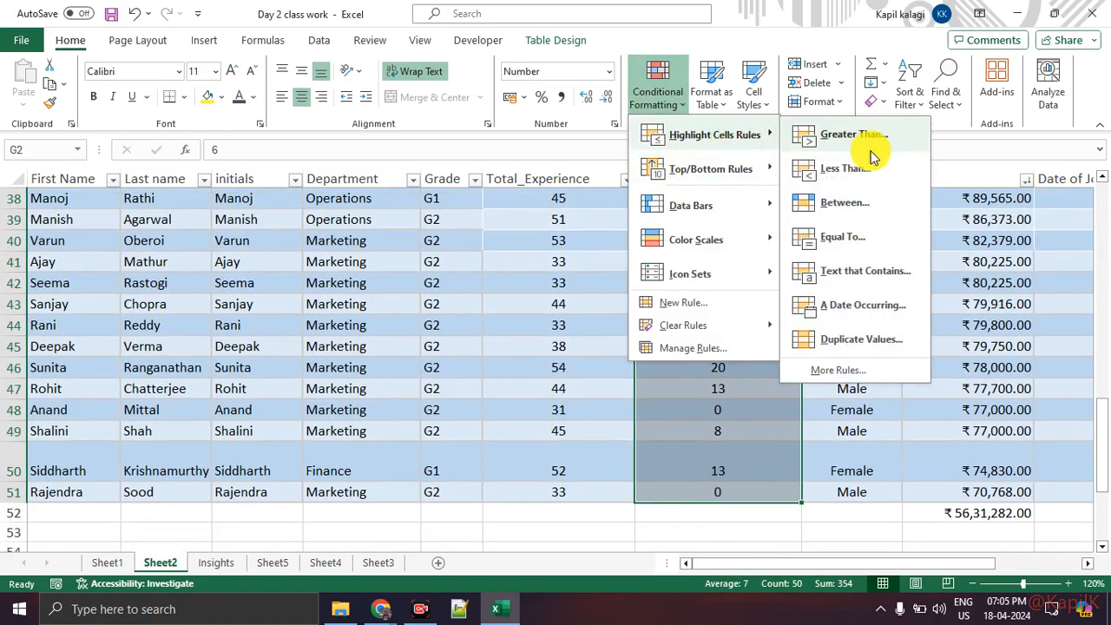
click(891, 342)
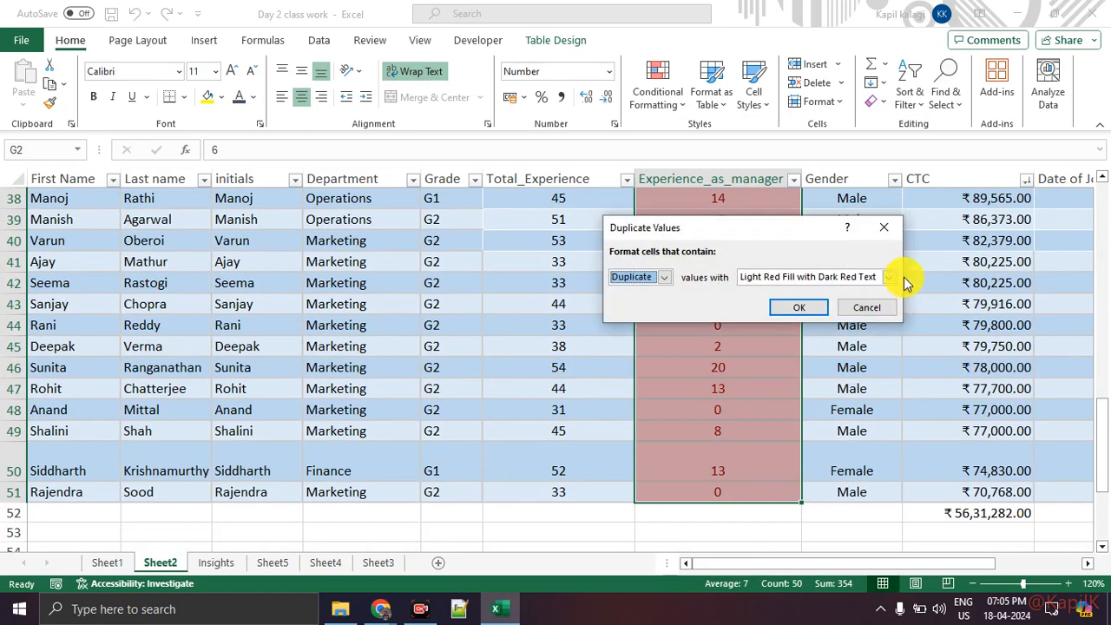
click(883, 227)
scroll(718, 377, up, 4)
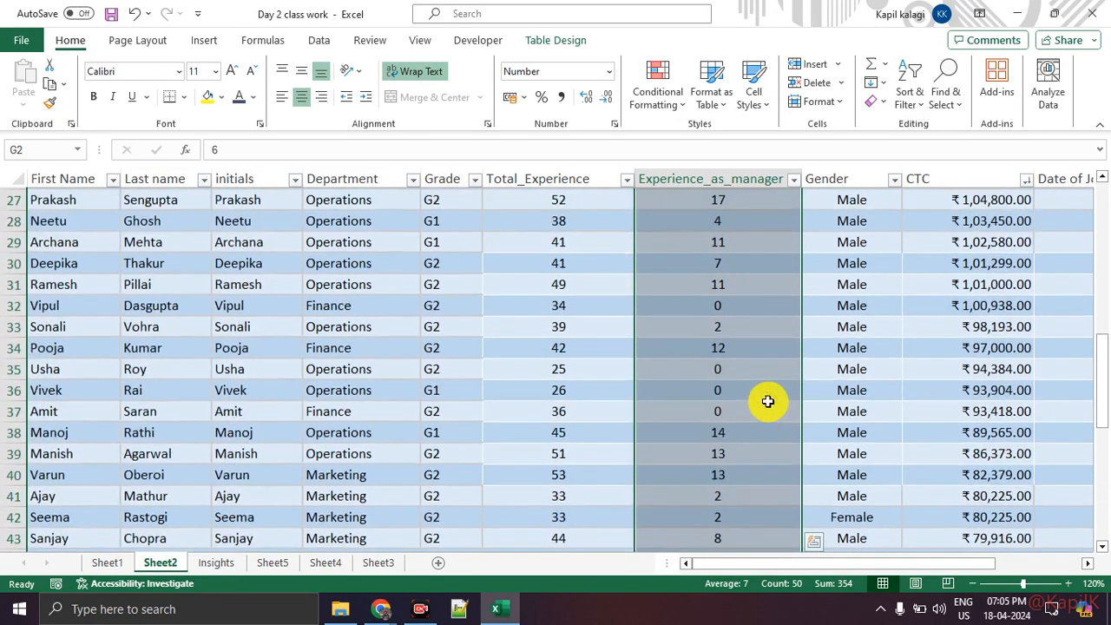
click(738, 473)
drag(738, 466, 739, 461)
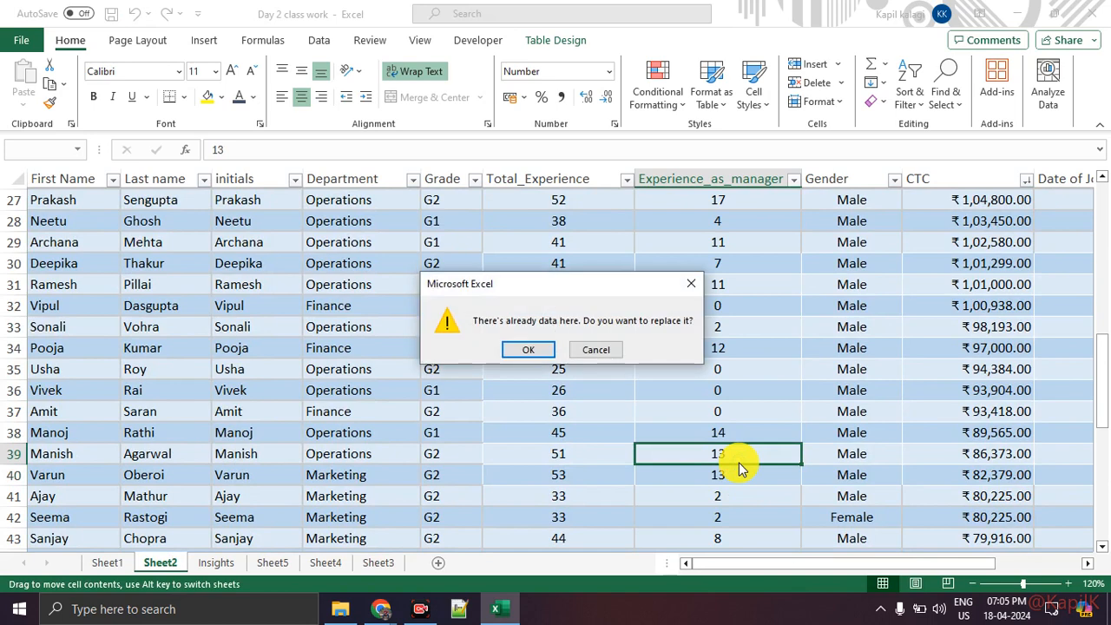
click(690, 282)
click(753, 288)
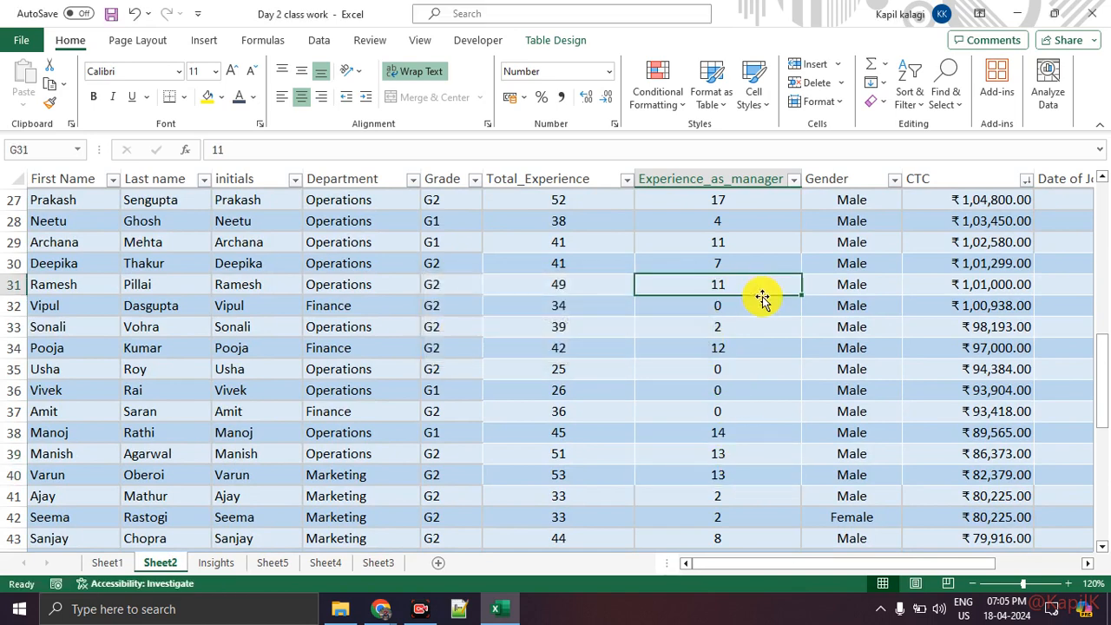
Highlight duplicate values in the whole Total_Experience column with Light Red Fill with Dark Red Text
scroll(658, 334, up, 9)
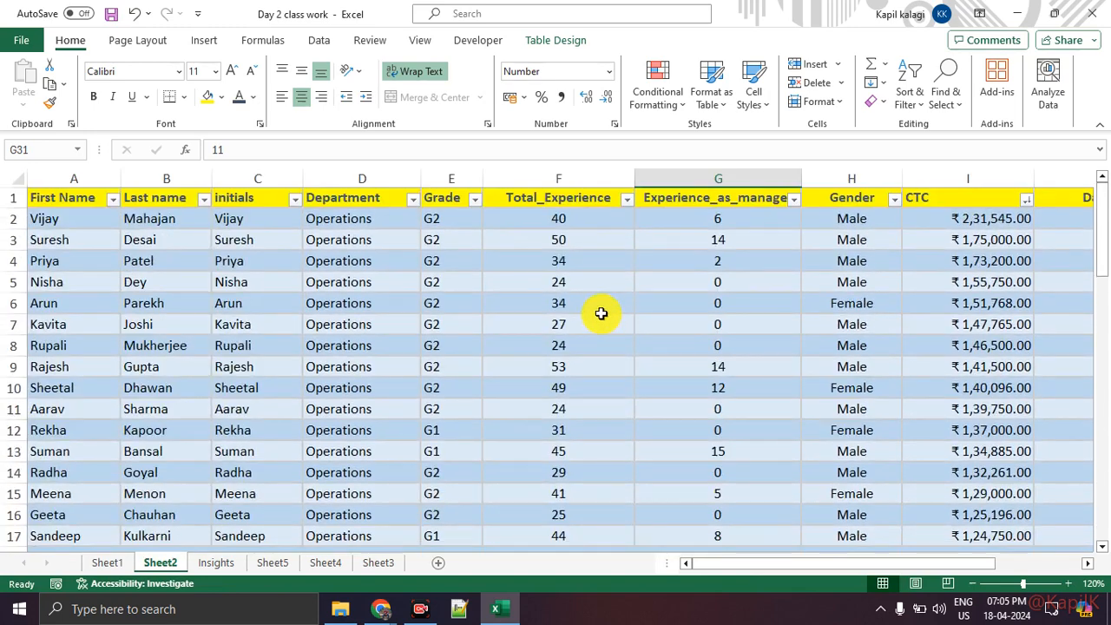
click(590, 177)
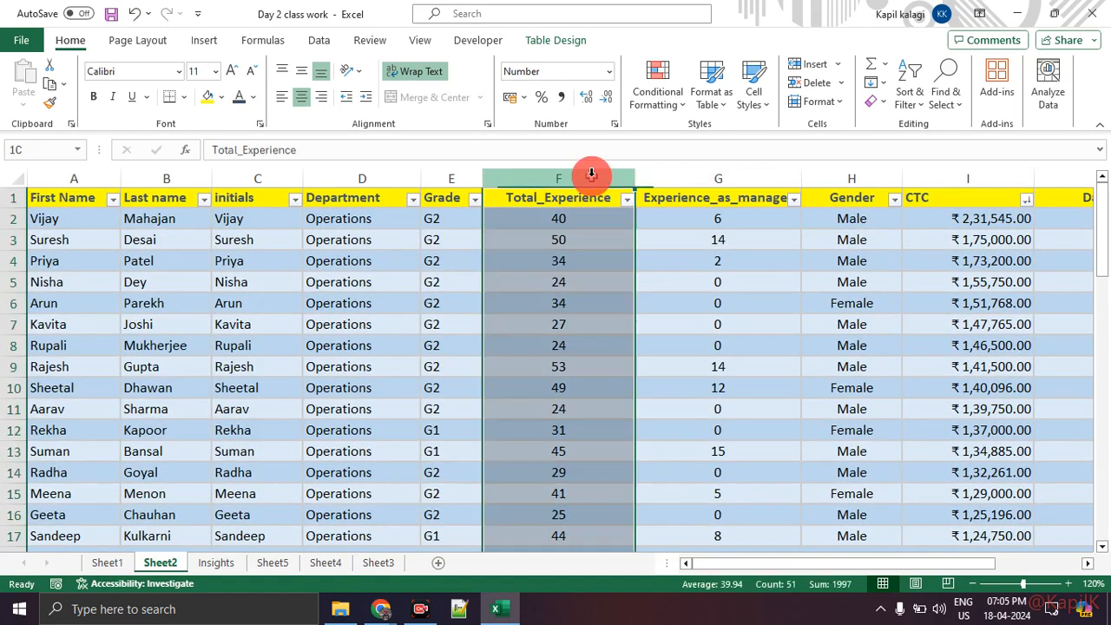
click(655, 94)
mouse_move(694, 137)
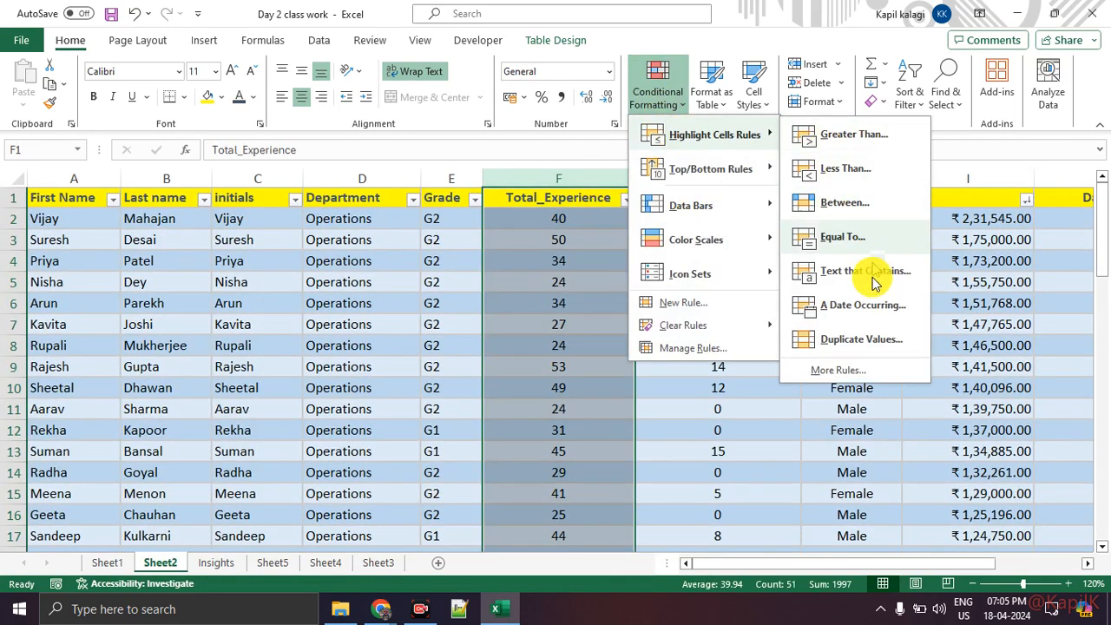
click(873, 339)
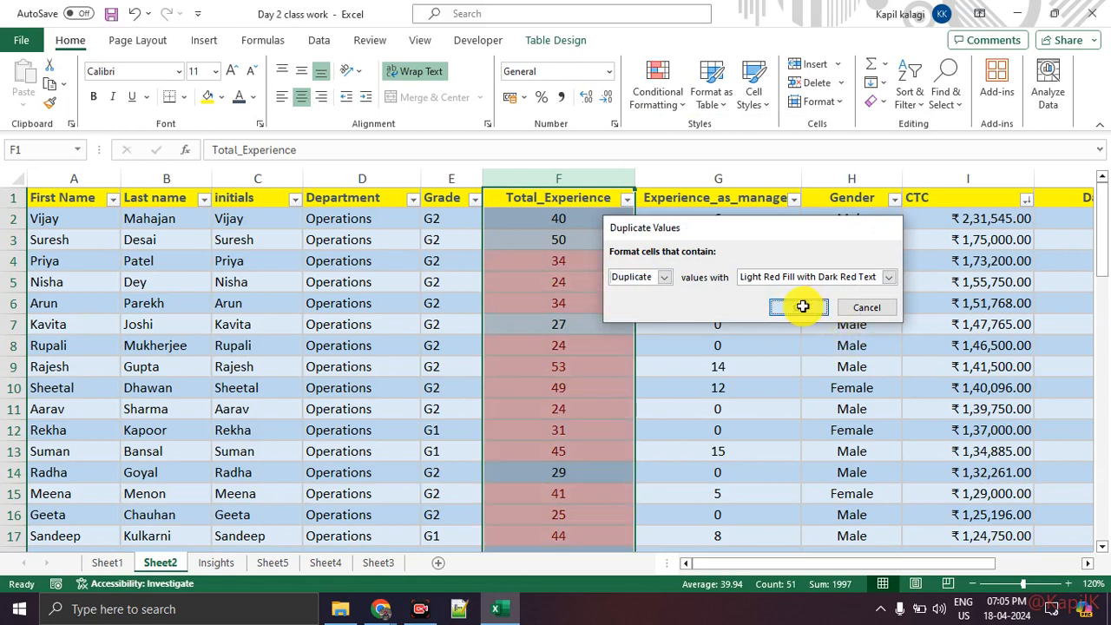
click(799, 307)
Inspect the first two Total_Experience values, F2 and F3, against the duplicate highlighting
click(687, 325)
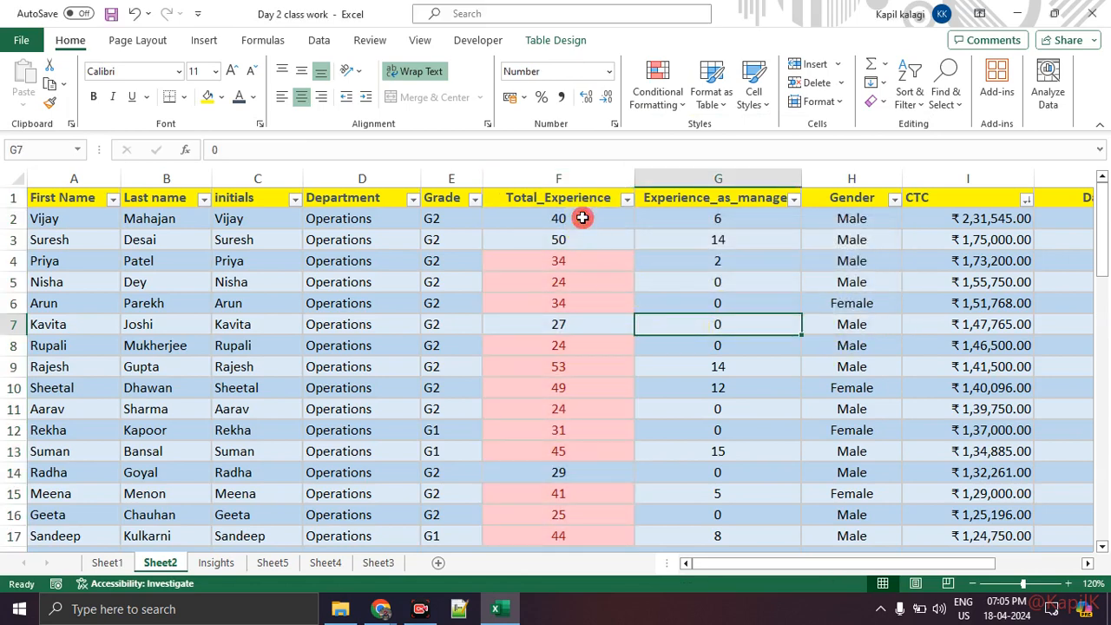
click(581, 219)
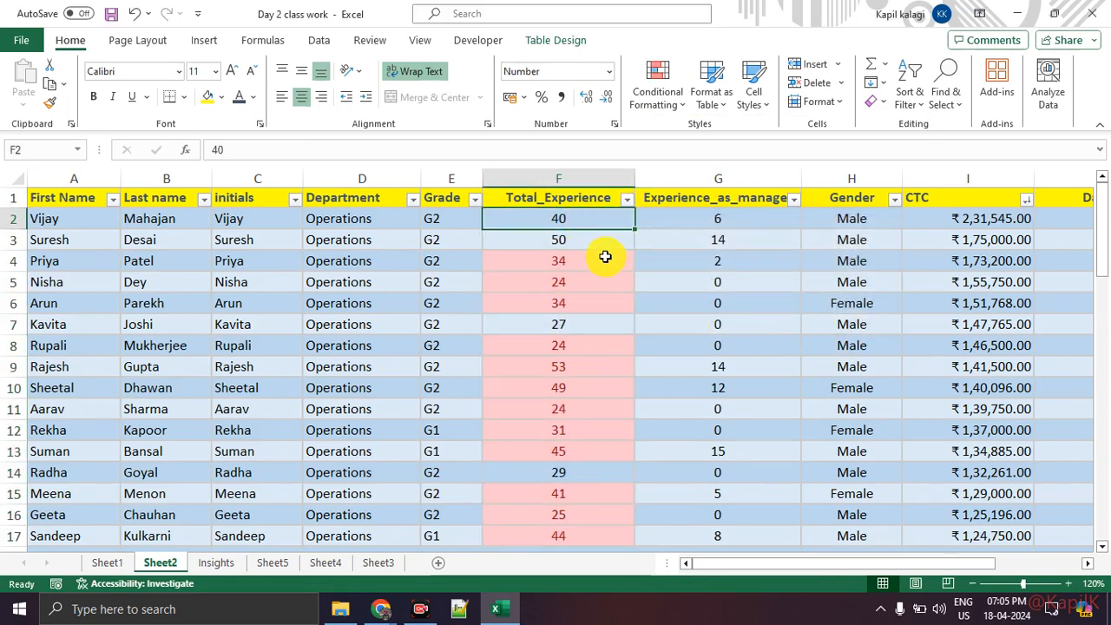
click(597, 242)
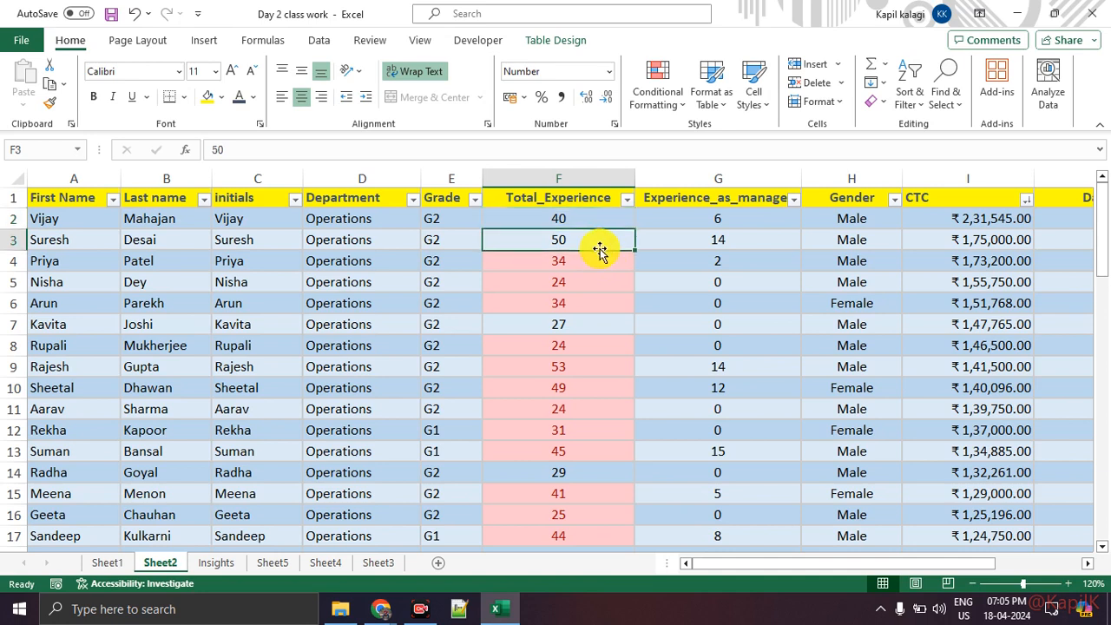
Examine the repeated Total_Experience values, comparing F4 with F6, F5 with F8, and F23 with F24
click(602, 260)
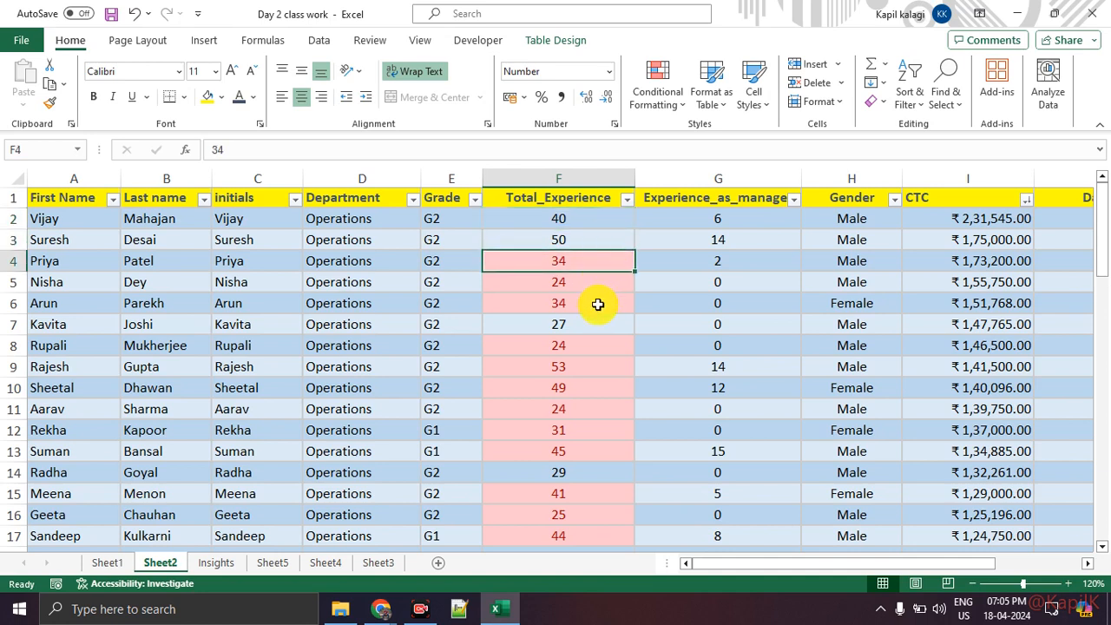
click(598, 305)
click(603, 265)
click(596, 283)
click(587, 345)
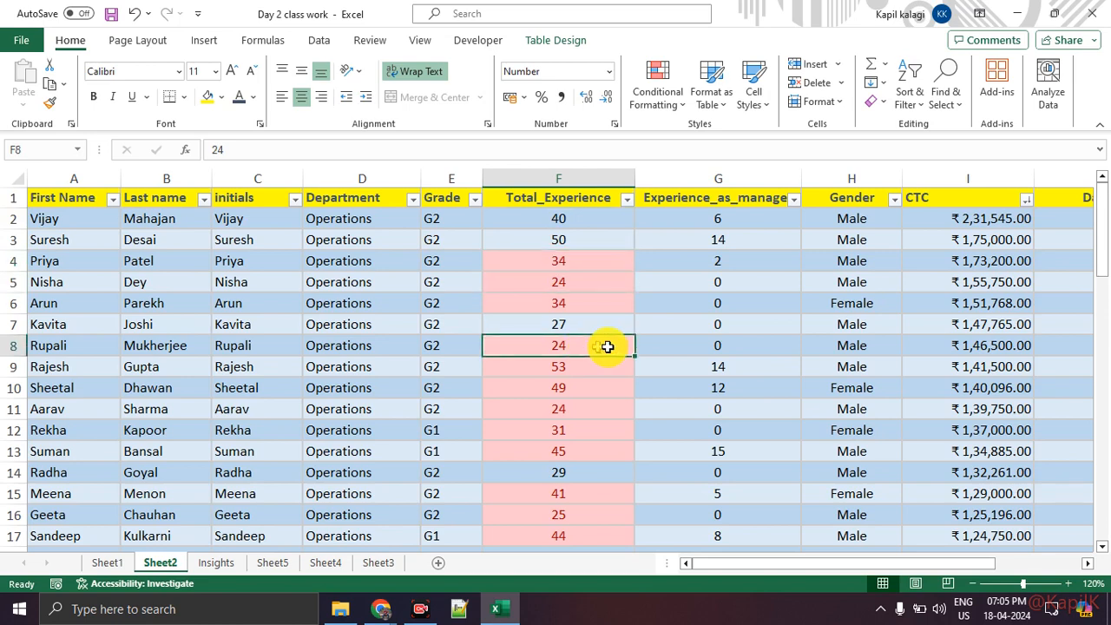
scroll(676, 345, down, 3)
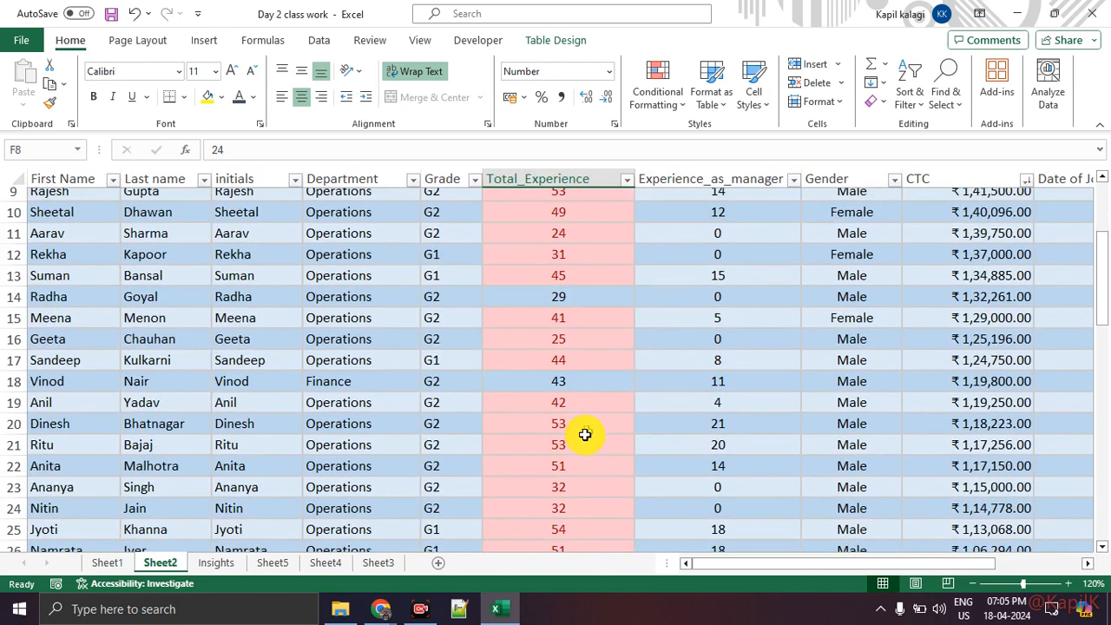
click(572, 491)
click(584, 506)
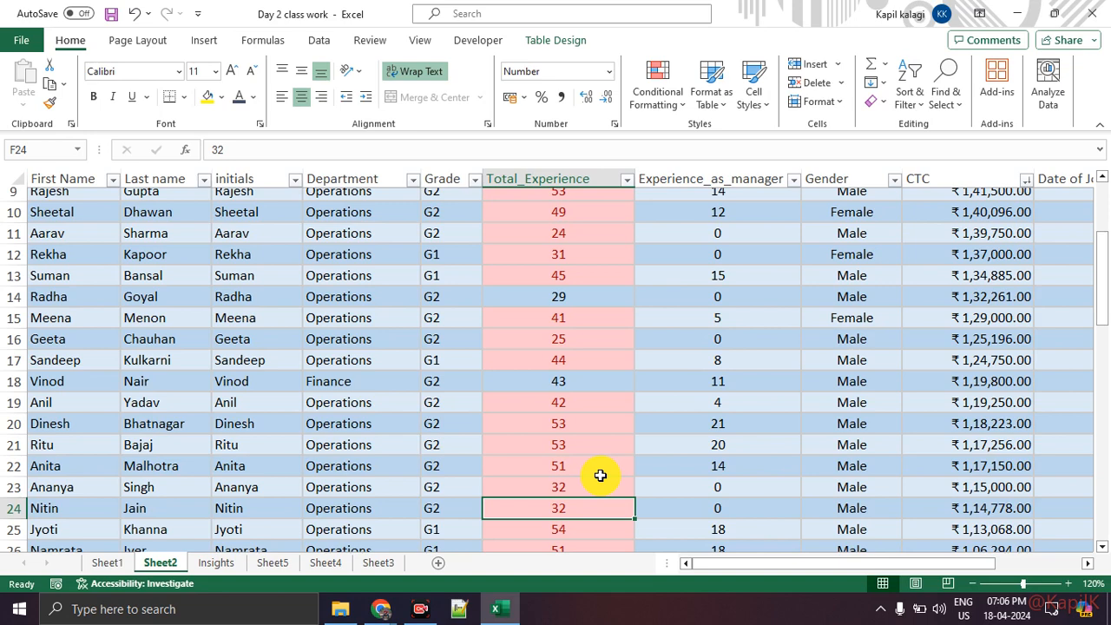
scroll(638, 423, up, 3)
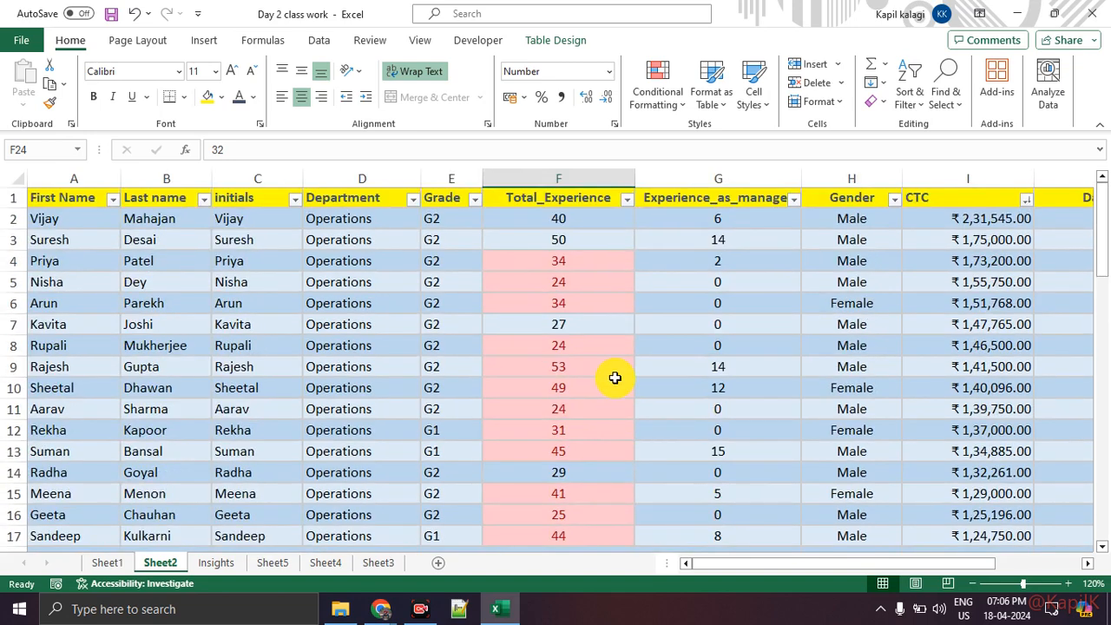
click(677, 306)
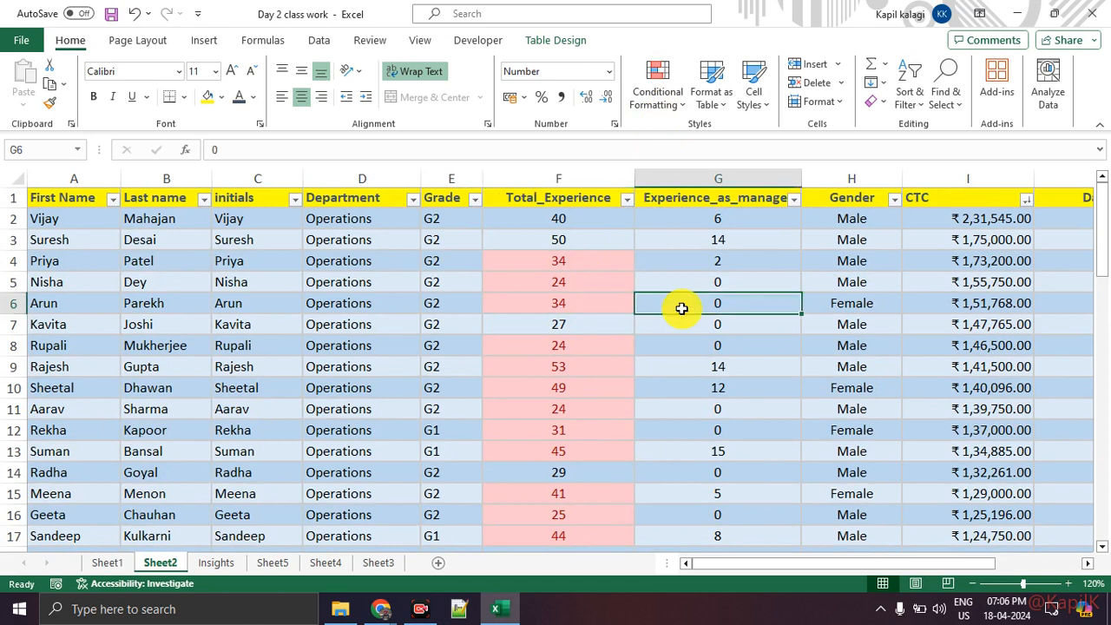
Try emptying the Total_Experience cell F5 to test the duplicate highlighting, and undo the deletion
click(576, 289)
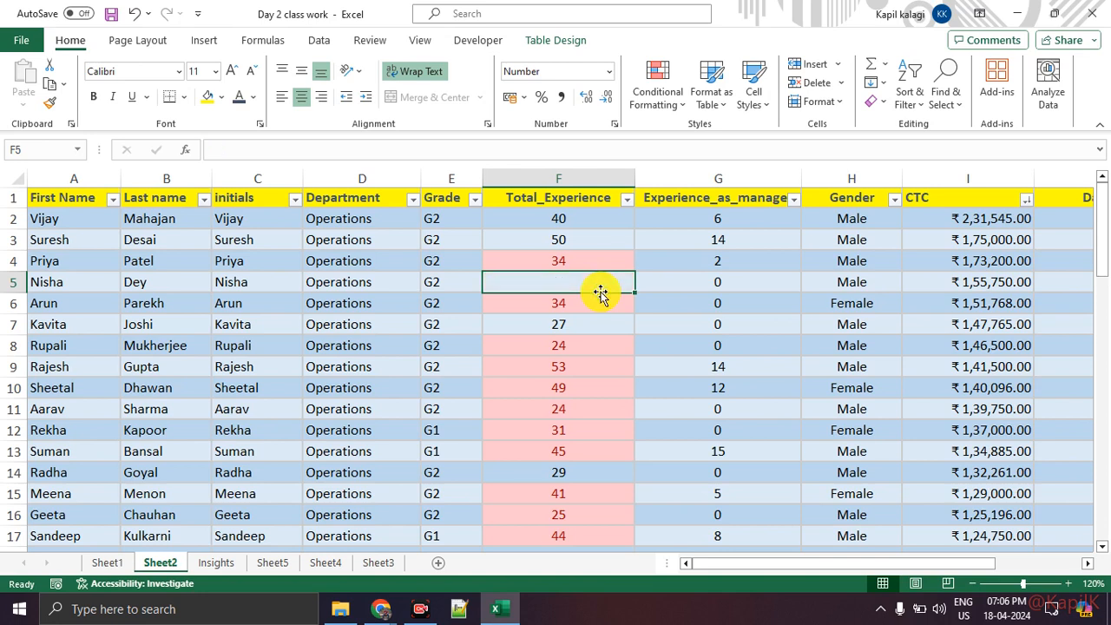
key(Down)
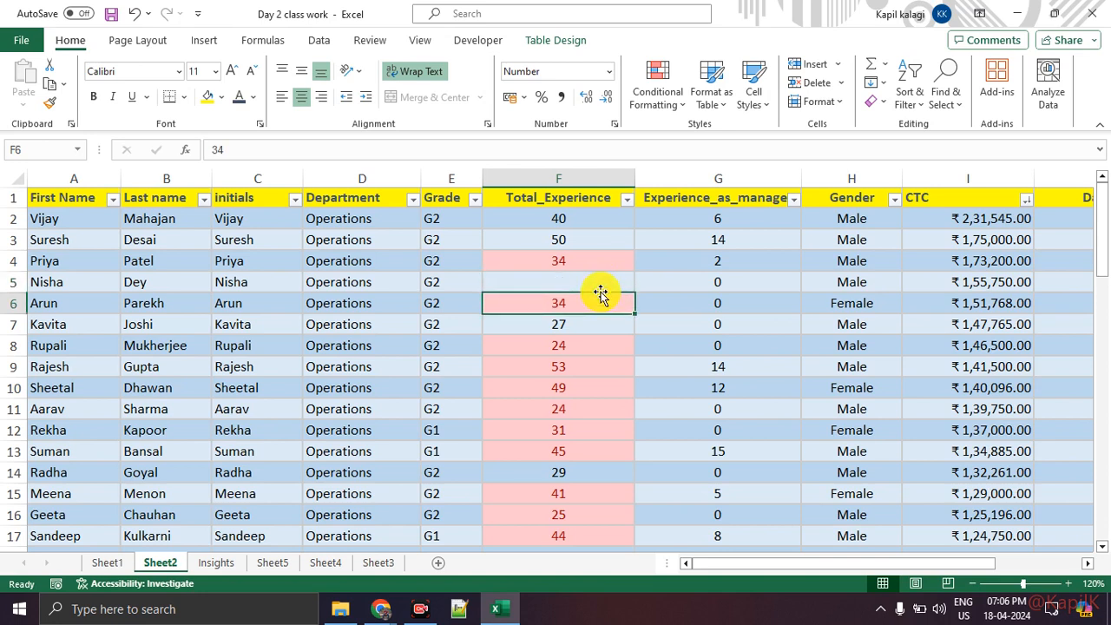
key(Up)
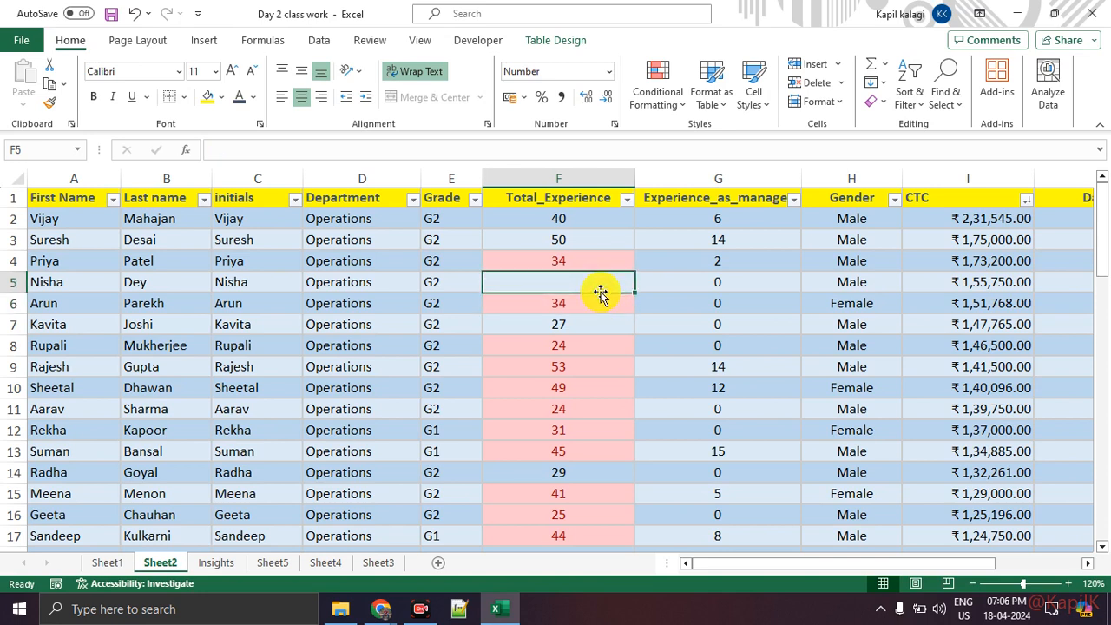
key(ctrl+z)
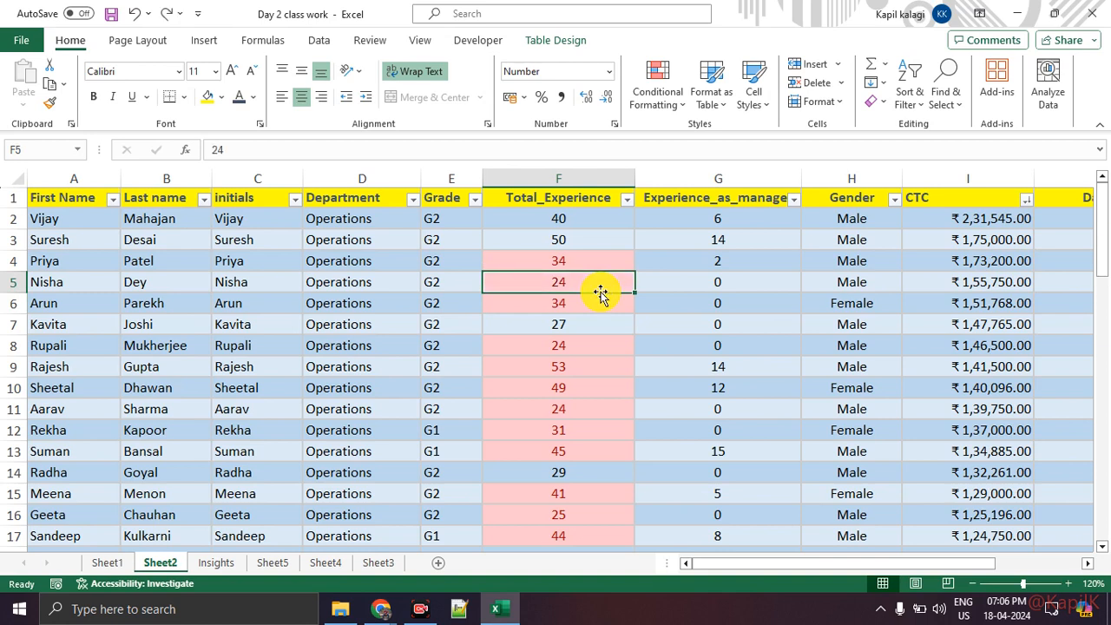
Open the Conditional Formatting Rules Manager and review the Duplicate Values rule, its format and its applied range
click(672, 104)
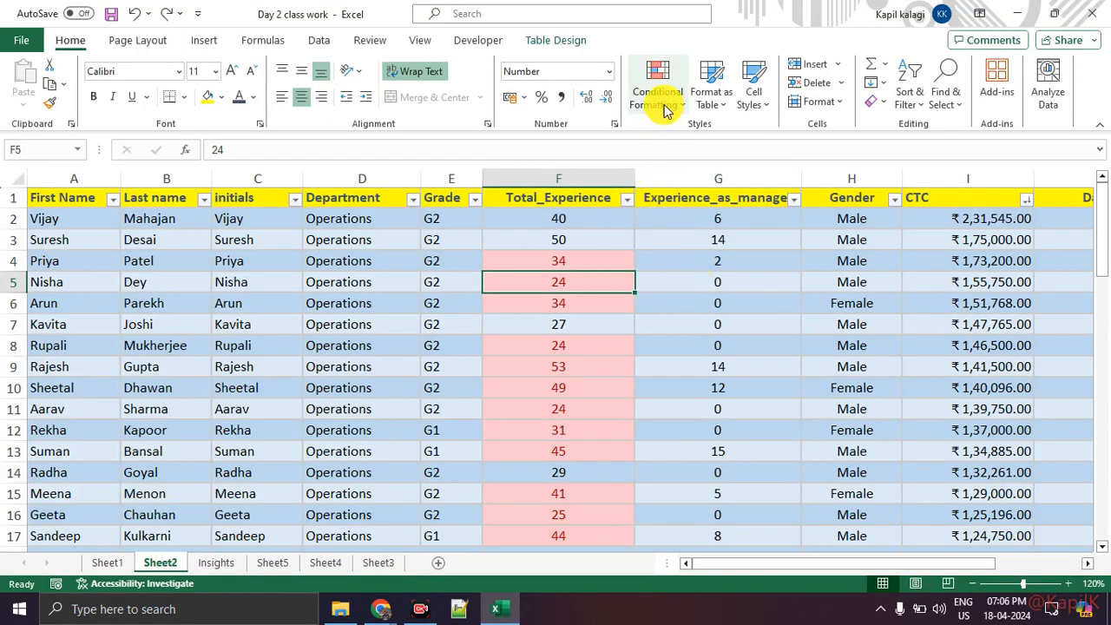
click(660, 91)
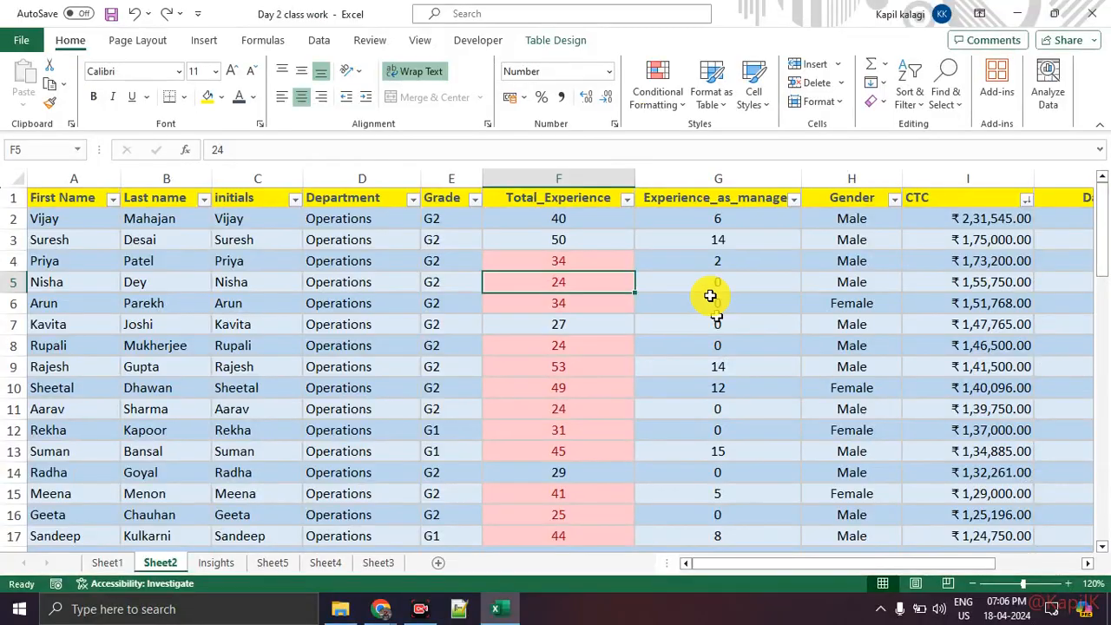
click(657, 86)
click(699, 348)
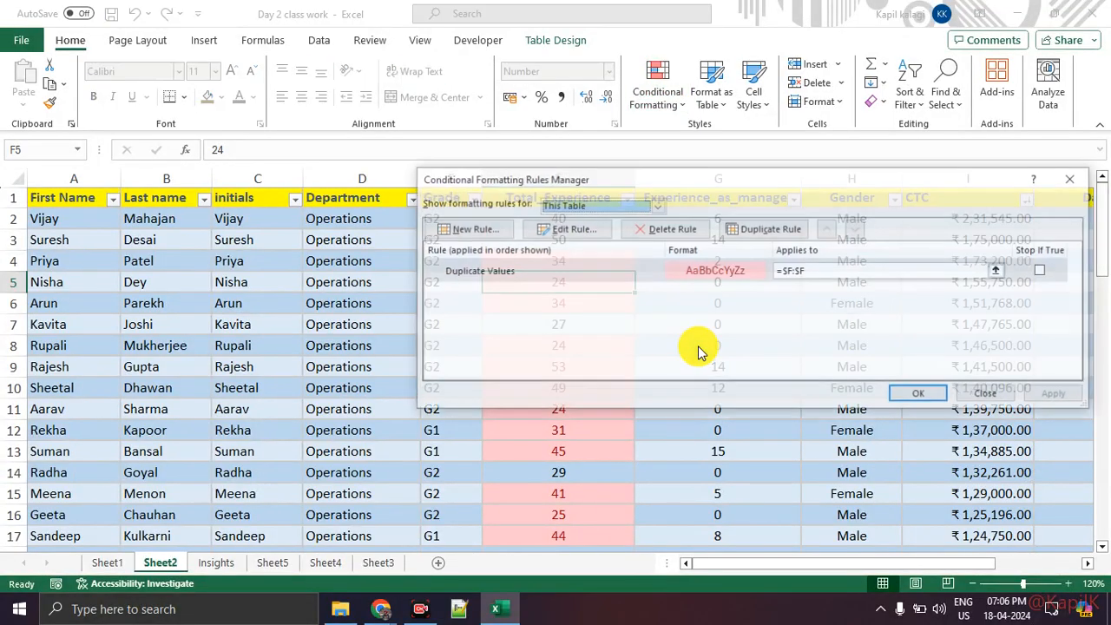
drag(744, 186, 492, 182)
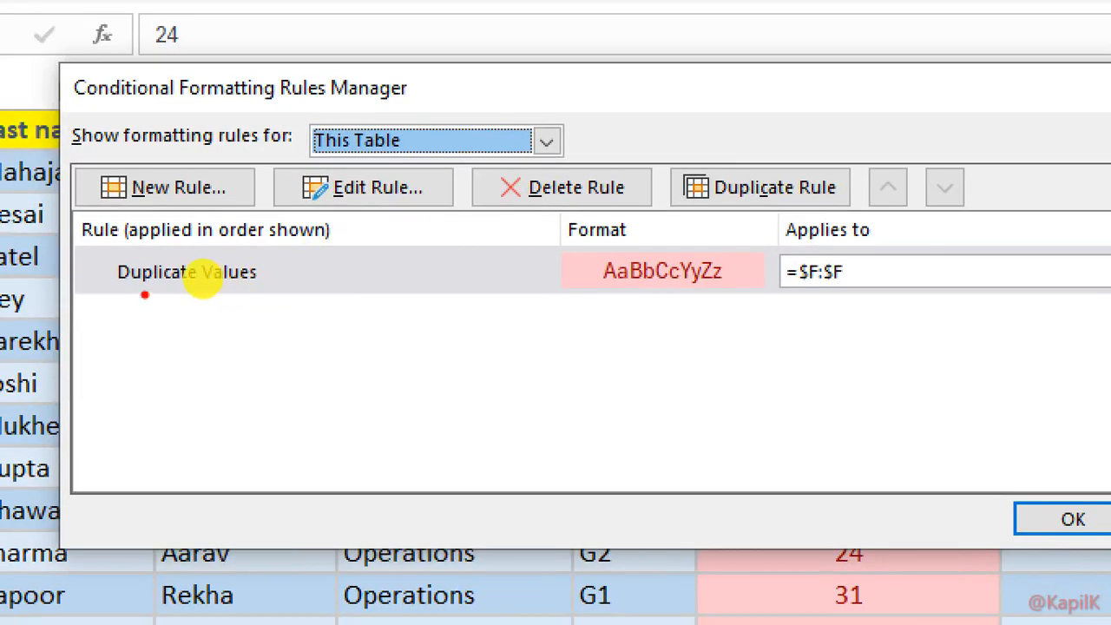
mouse_move(144, 295)
mouse_down()
mouse_move(268, 275)
mouse_move(183, 255)
mouse_move(199, 303)
mouse_move(157, 302)
mouse_up()
mouse_move(769, 250)
mouse_down()
mouse_move(721, 232)
mouse_move(659, 312)
mouse_move(765, 247)
mouse_move(885, 252)
mouse_move(859, 251)
mouse_up()
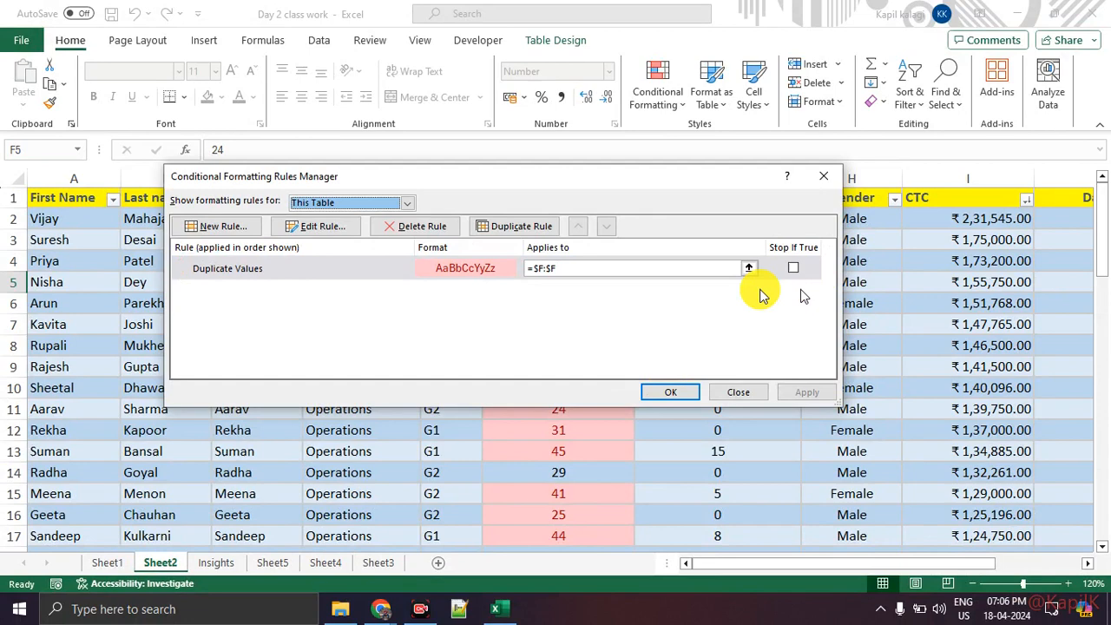
Edit the Duplicate Values rule for Total_Experience and set its font colour to light gold
double_click(462, 275)
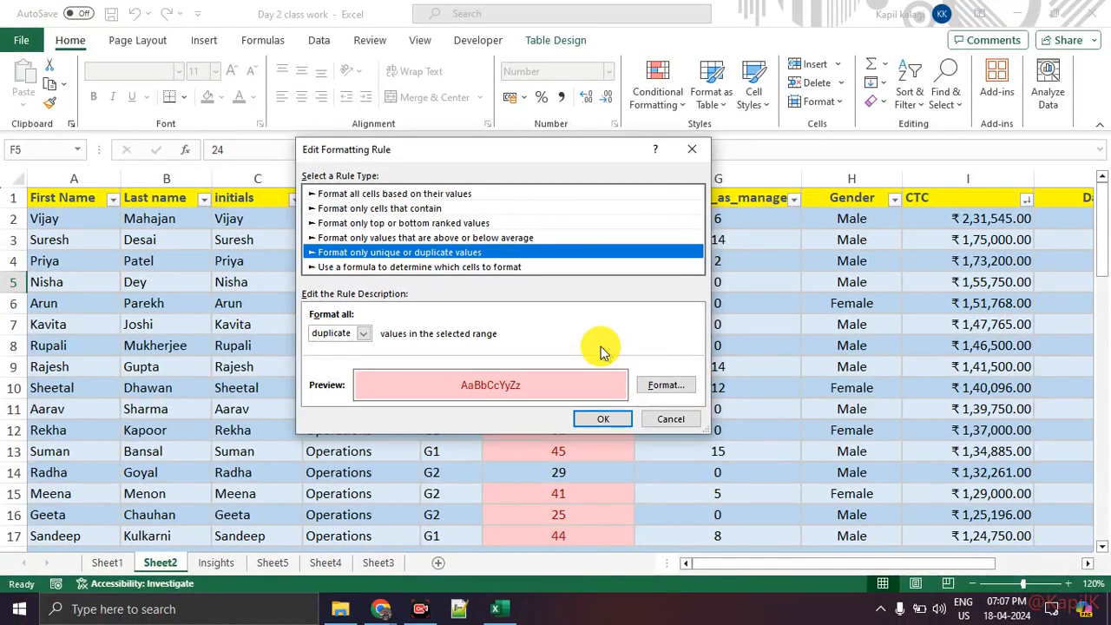
click(853, 497)
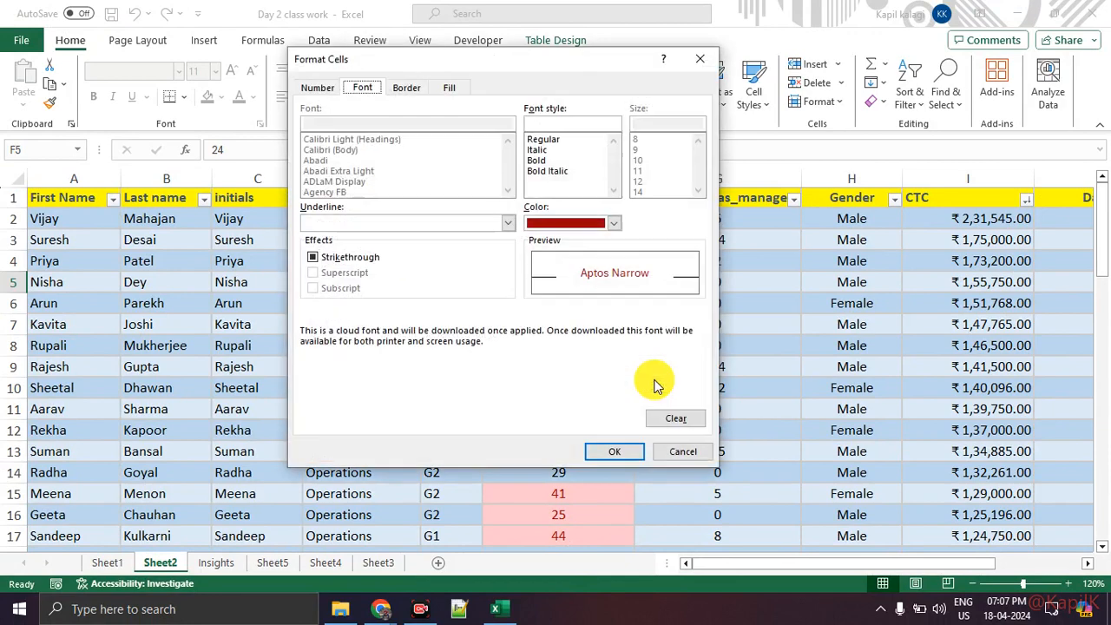
click(611, 223)
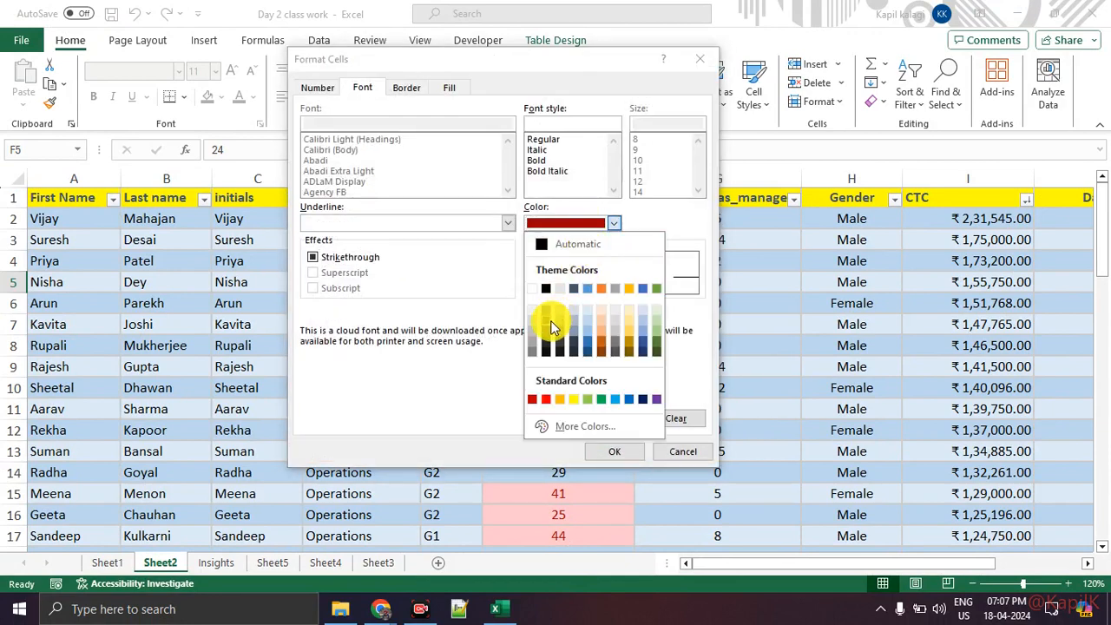
click(570, 323)
click(612, 224)
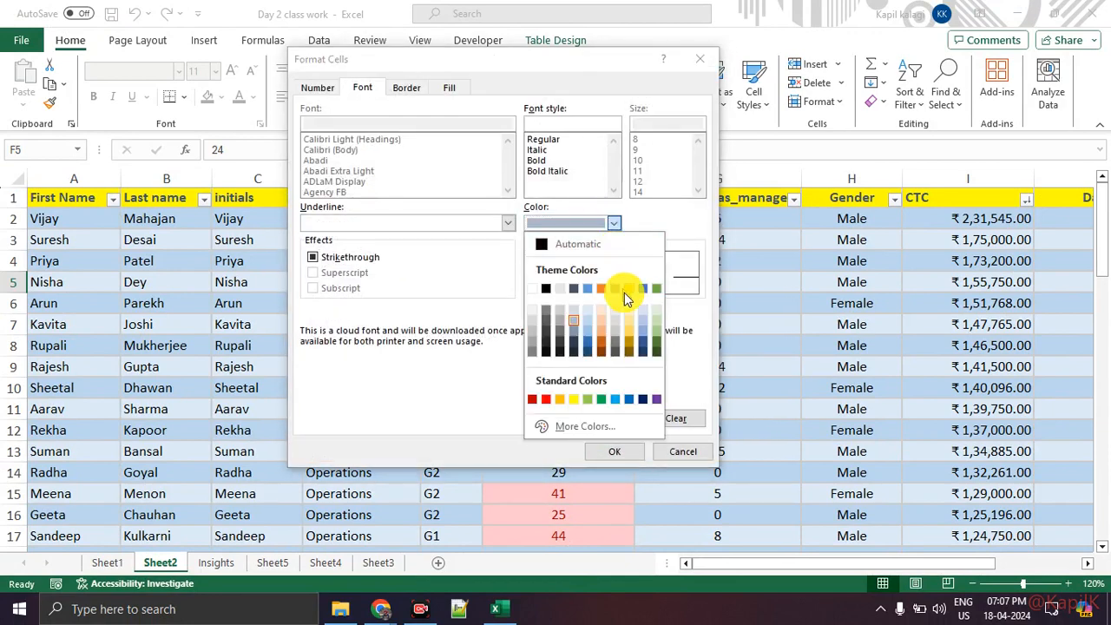
click(630, 318)
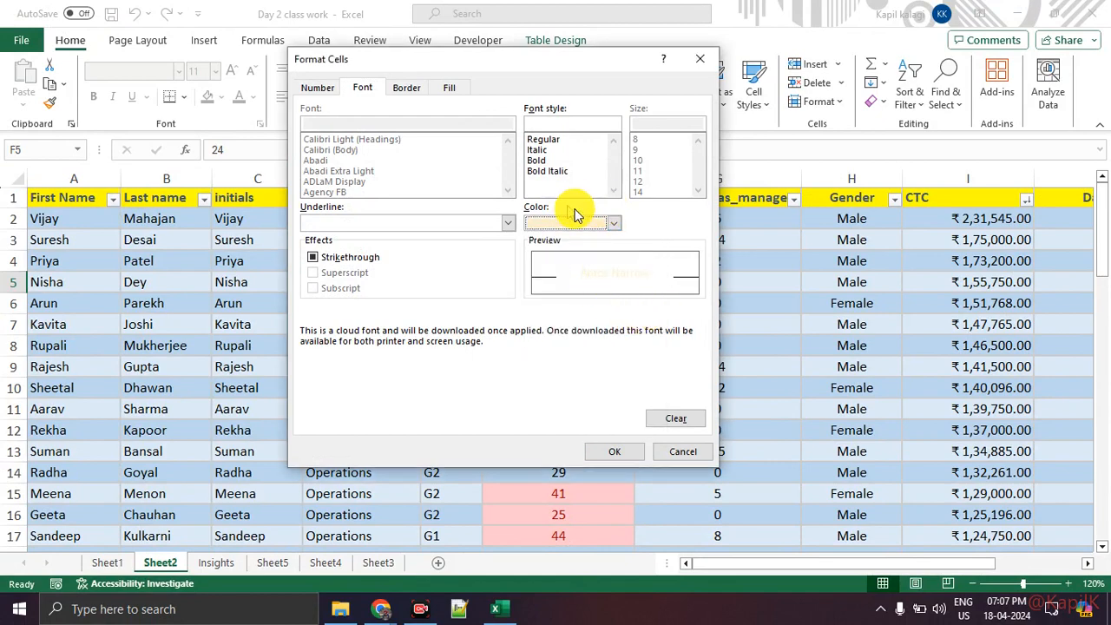
click(614, 451)
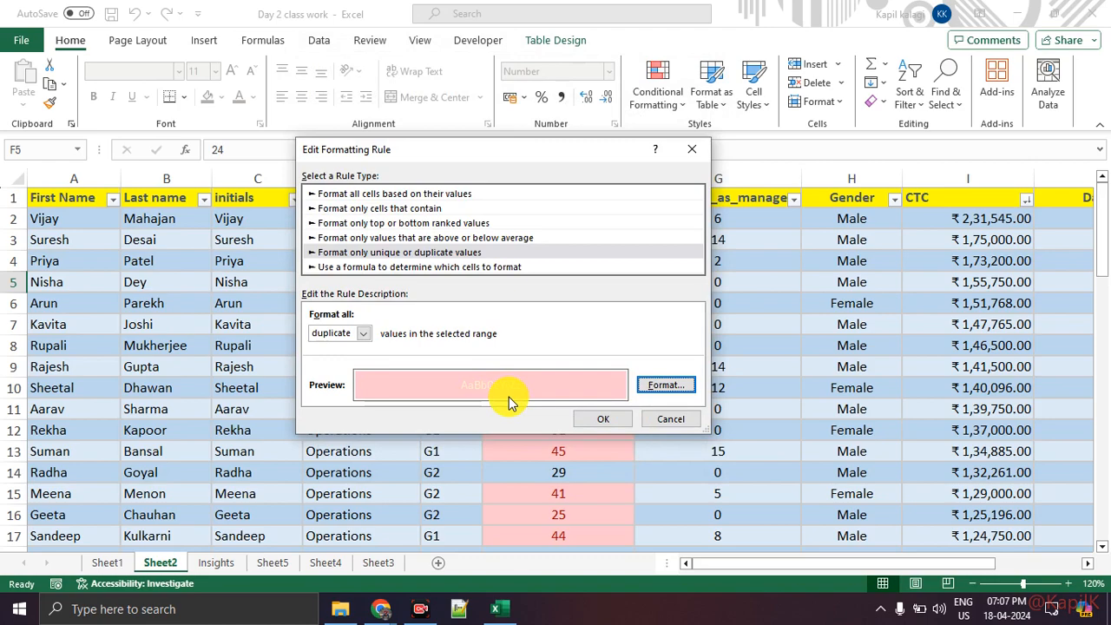
Set the Duplicate Values rule's fill to dark orange, apply the edited rule and check the Total_Experience column
click(655, 384)
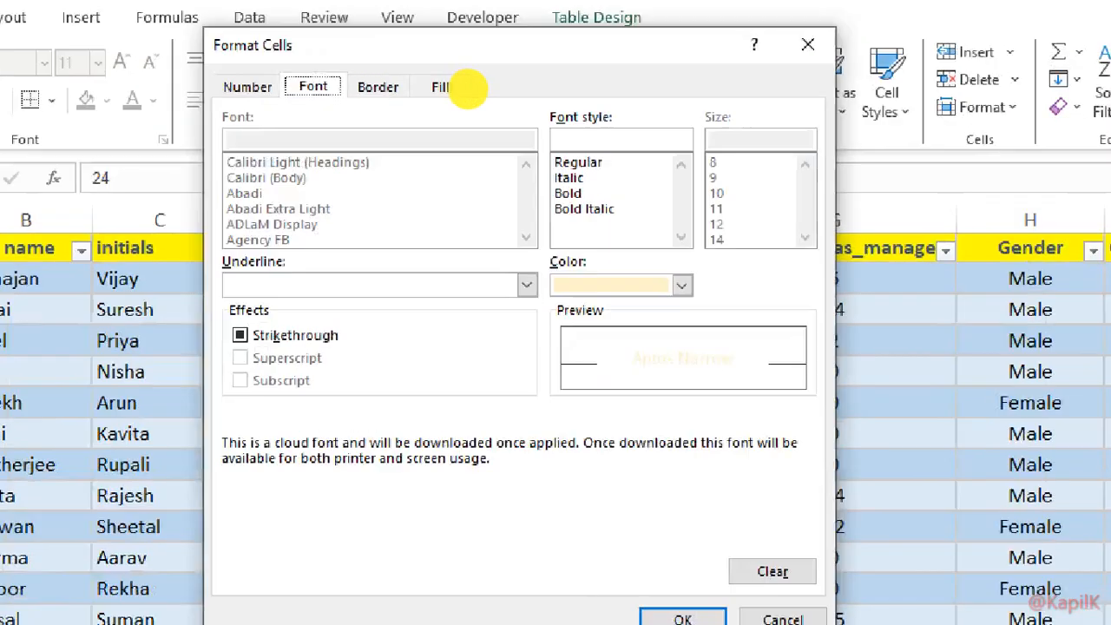
click(454, 50)
mouse_move(459, 53)
mouse_down()
mouse_move(253, 39)
mouse_move(459, 132)
mouse_move(448, 54)
mouse_up()
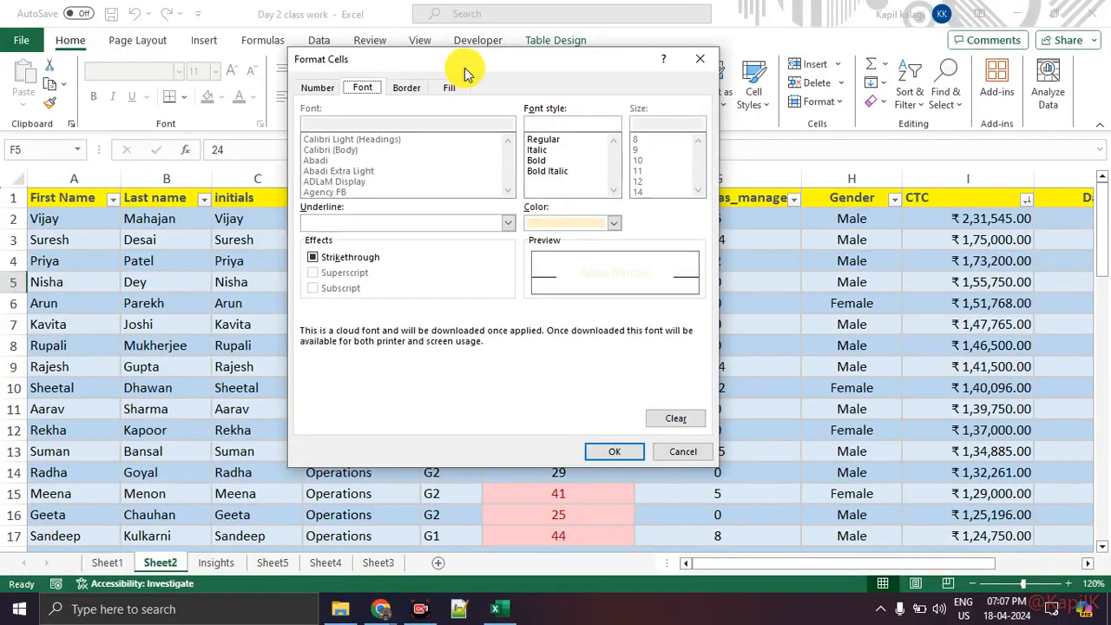
click(460, 131)
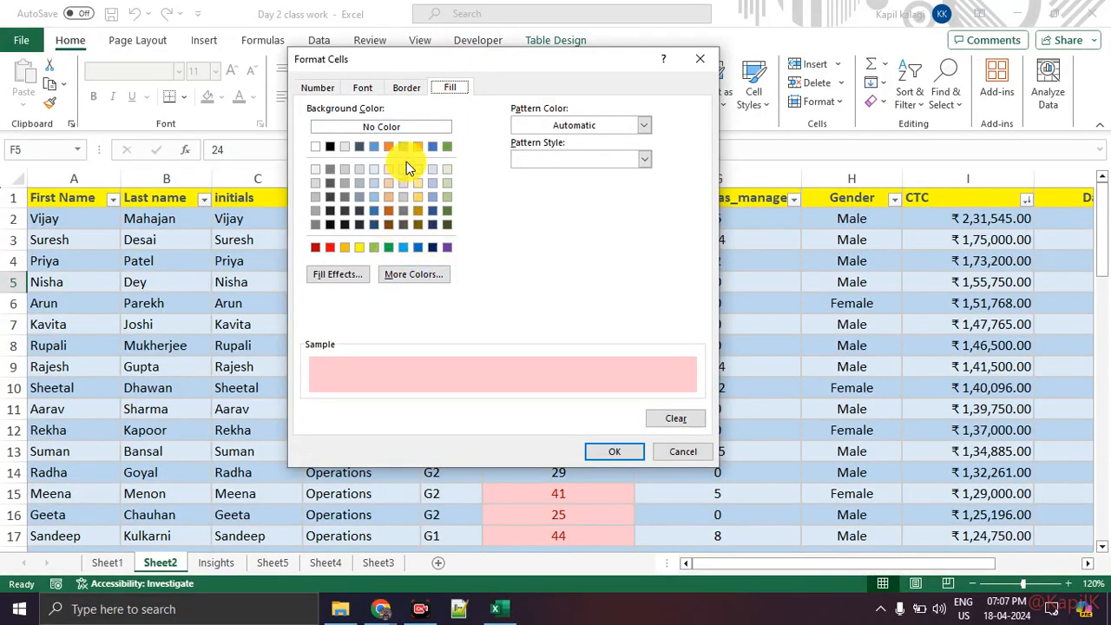
click(391, 212)
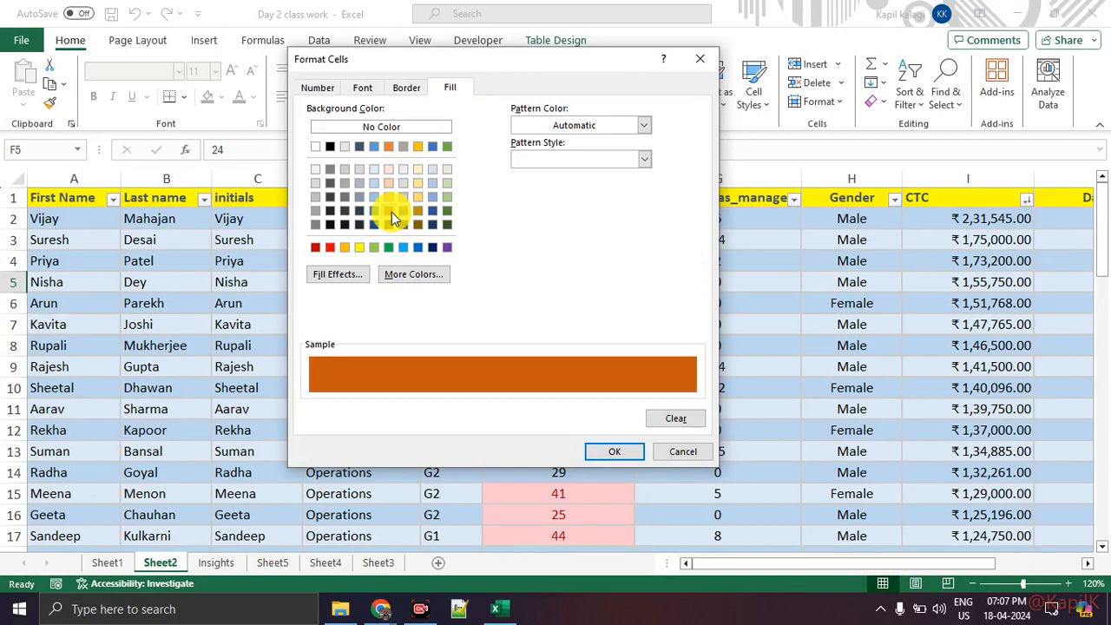
click(613, 454)
click(619, 420)
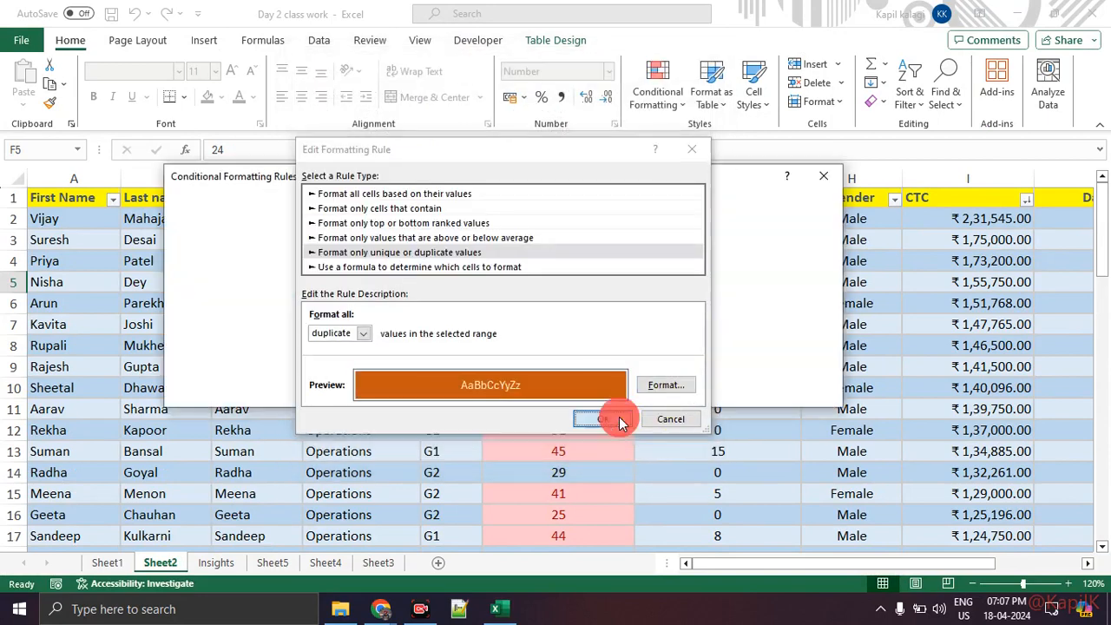
click(806, 392)
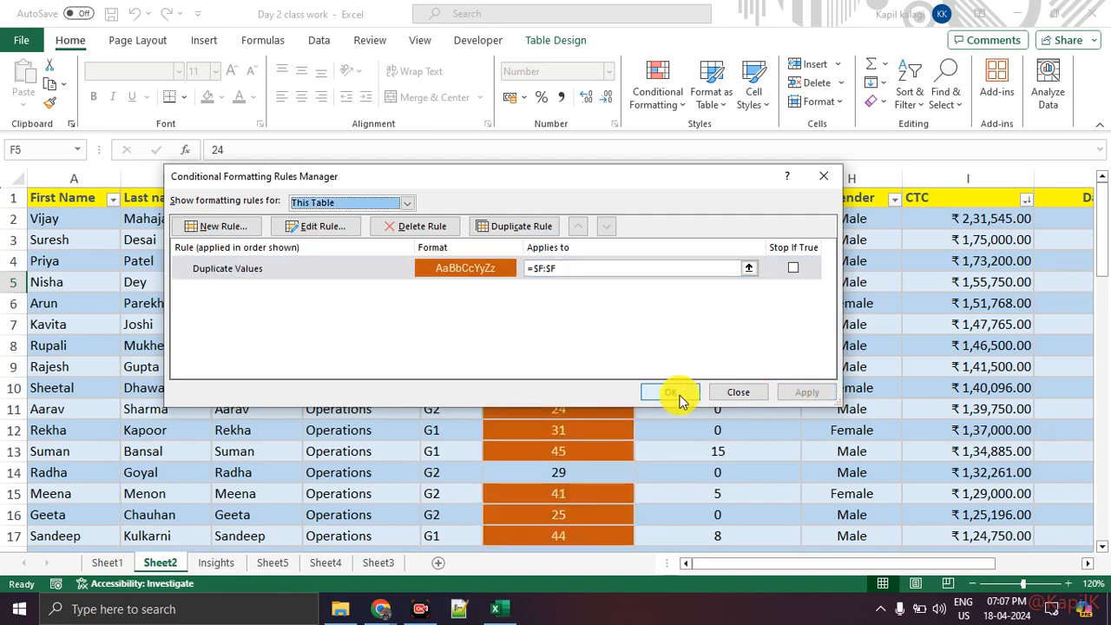
click(680, 397)
scroll(555, 365, down, 5)
scroll(554, 365, down, 4)
scroll(585, 353, up, 10)
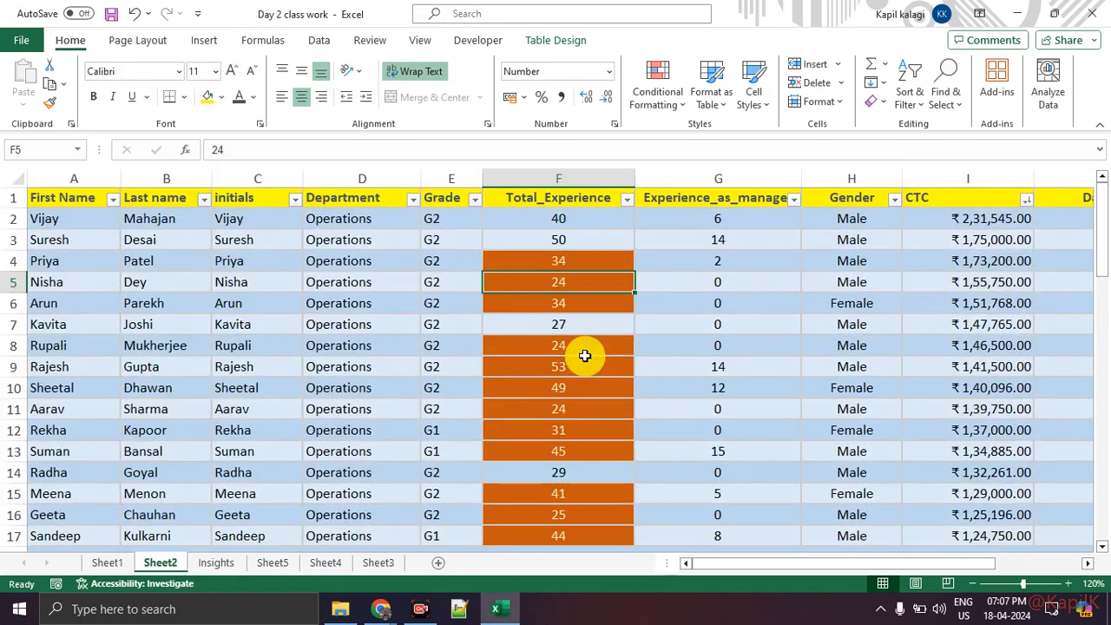
Review the Delete Rule option for the Duplicate Values rule in the rules manager and close it without changes
click(663, 100)
click(691, 348)
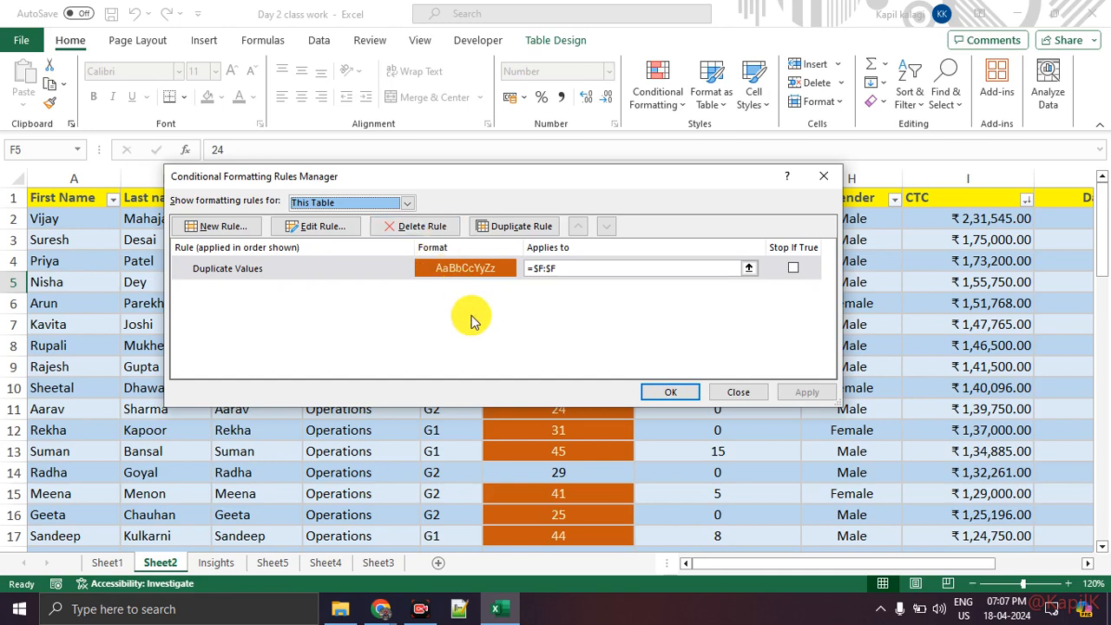
key(ctrl+1)
click(424, 208)
mouse_move(423, 201)
mouse_down()
mouse_move(367, 240)
mouse_move(440, 207)
mouse_move(382, 204)
mouse_up()
key(Escape)
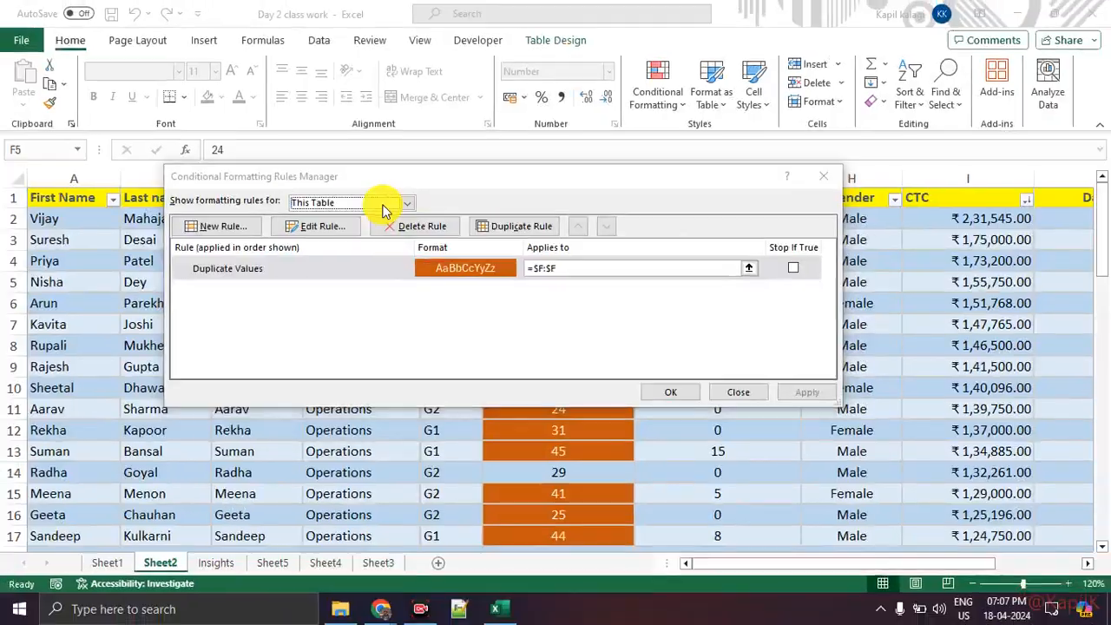
click(814, 187)
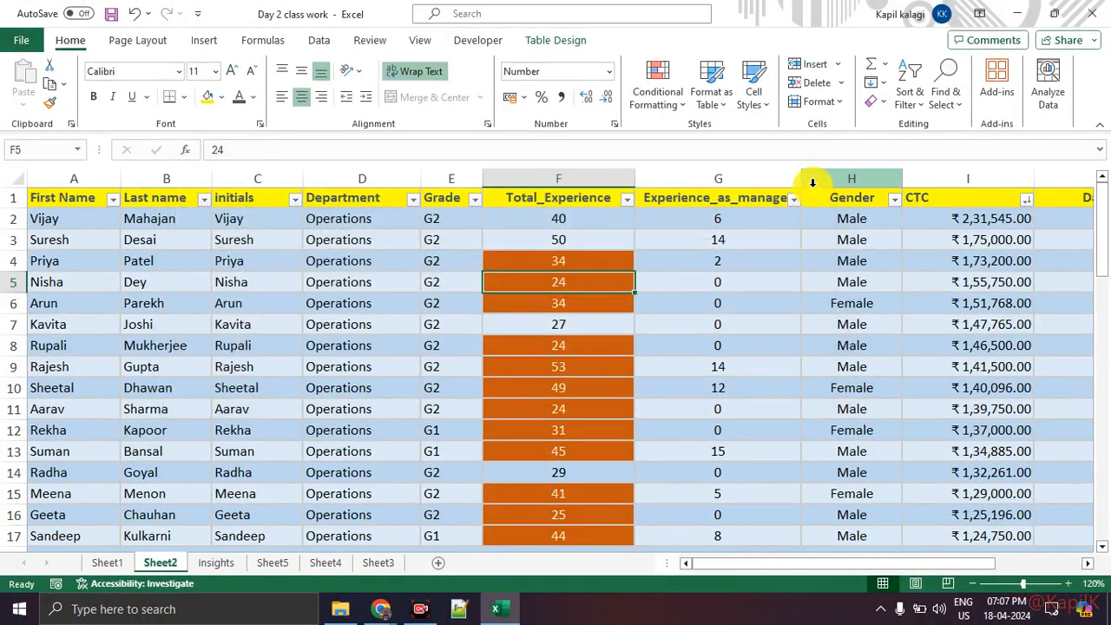
Review the Clear Rules options for selected cells, the entire sheet and the table
click(655, 94)
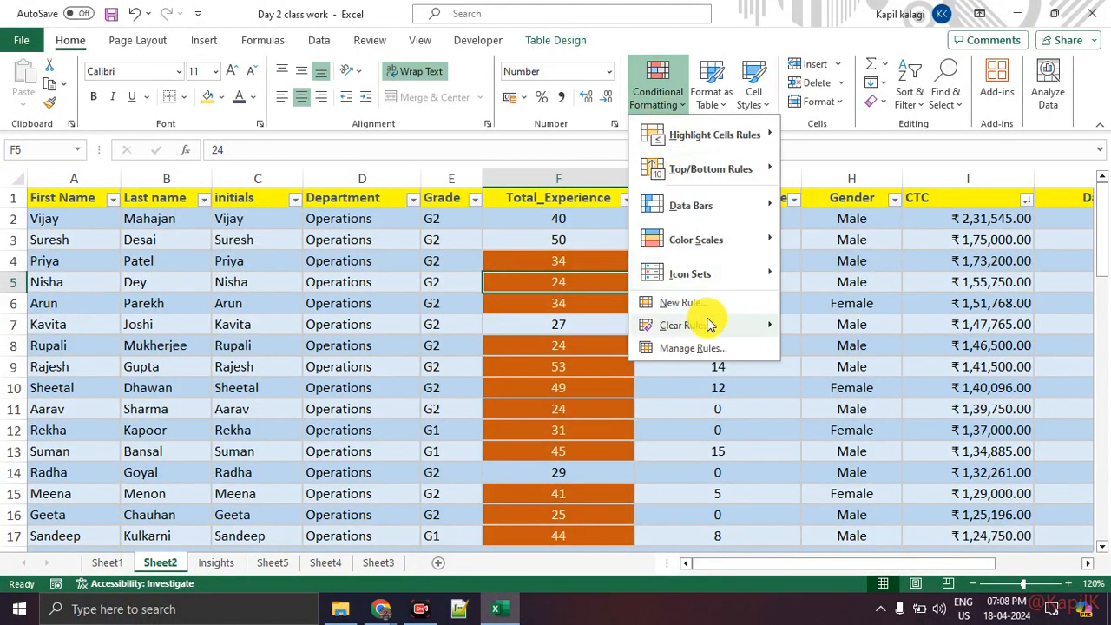
mouse_move(707, 323)
drag(807, 297, 637, 292)
key(Escape)
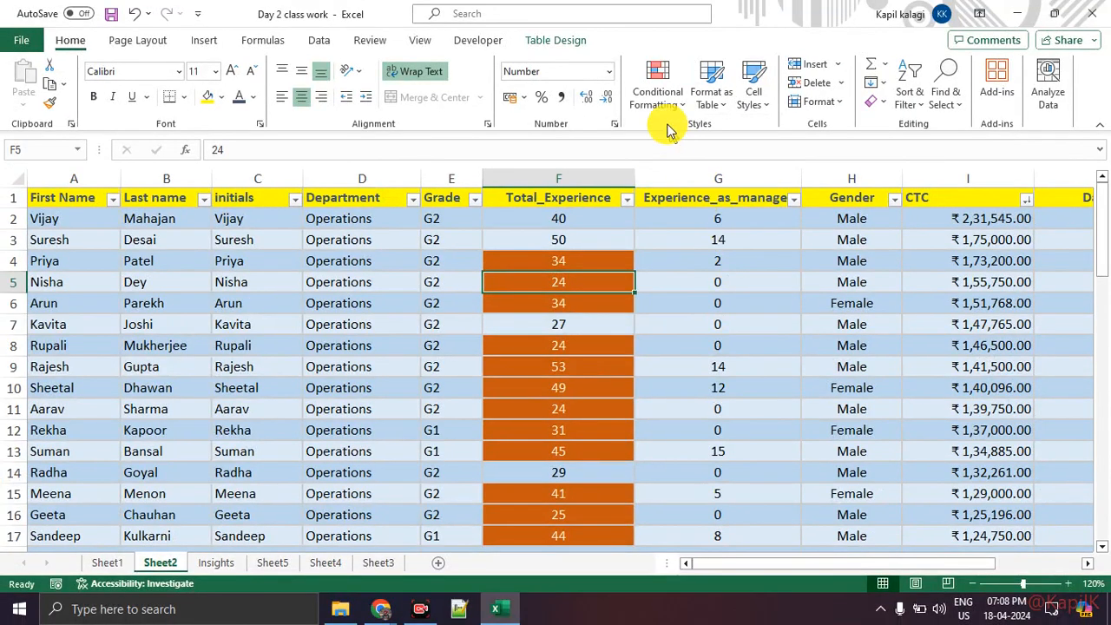
click(658, 93)
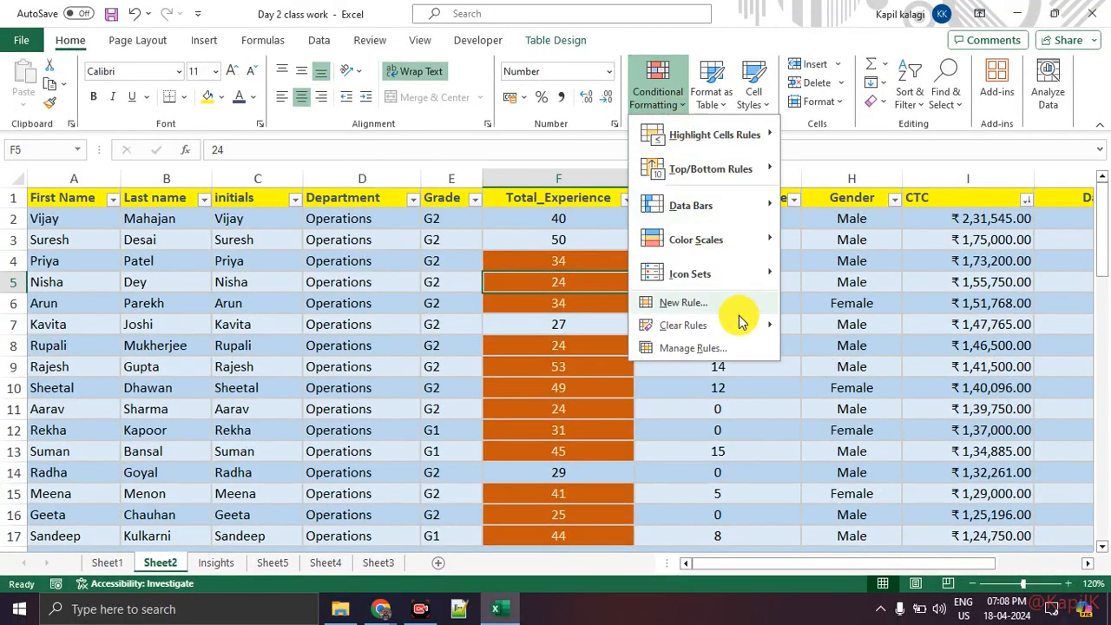
mouse_move(756, 329)
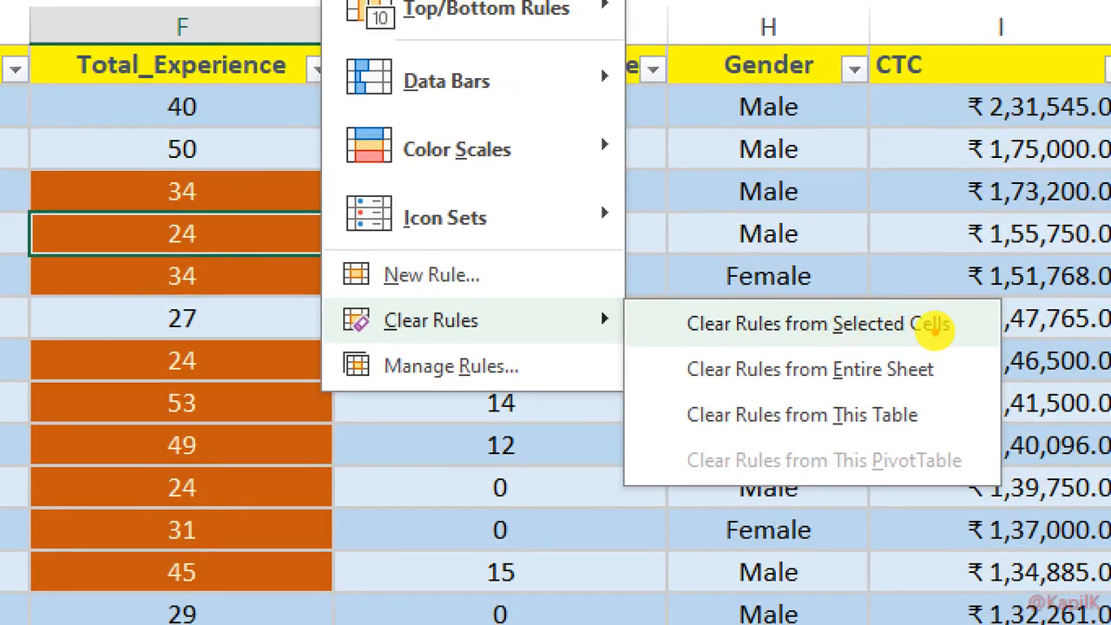
mouse_move(972, 311)
mouse_down()
mouse_move(850, 300)
mouse_move(962, 338)
mouse_move(911, 294)
mouse_up()
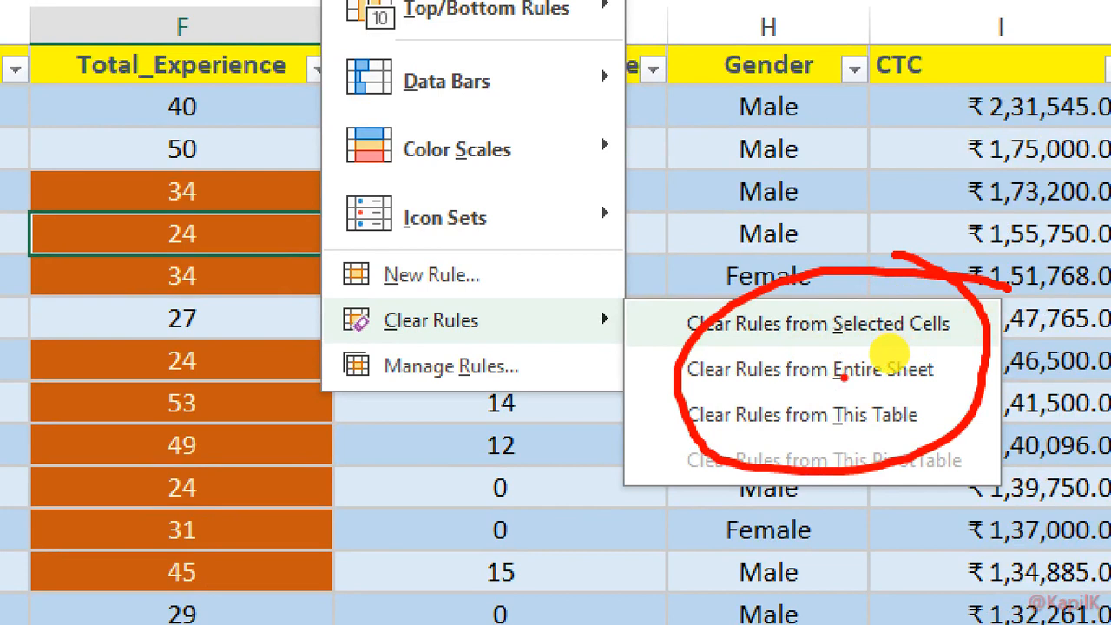
click(940, 387)
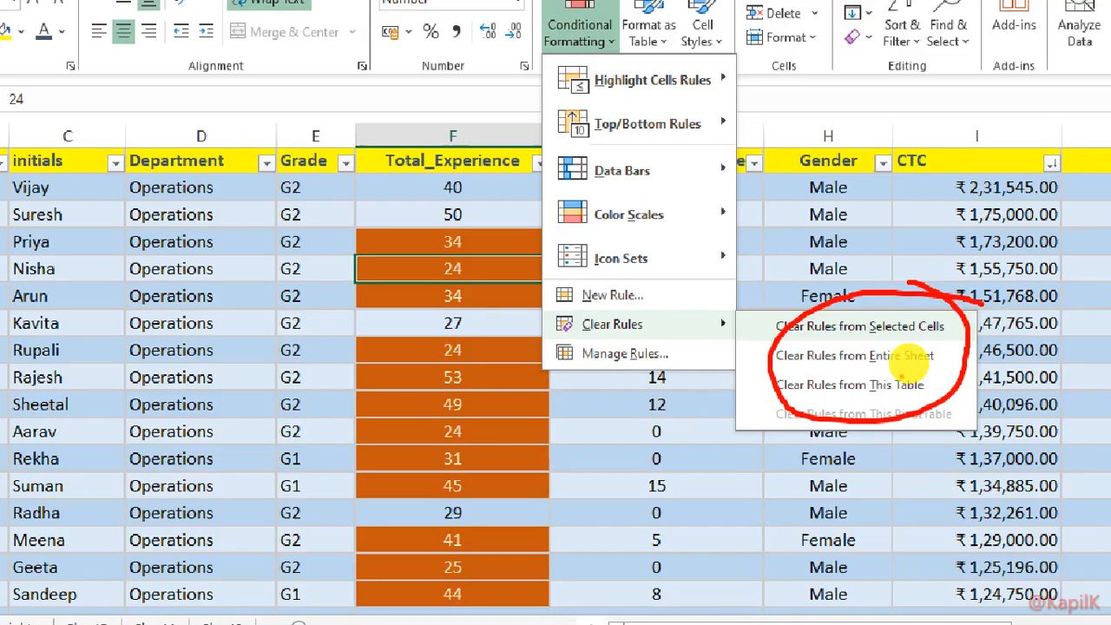
key(Escape)
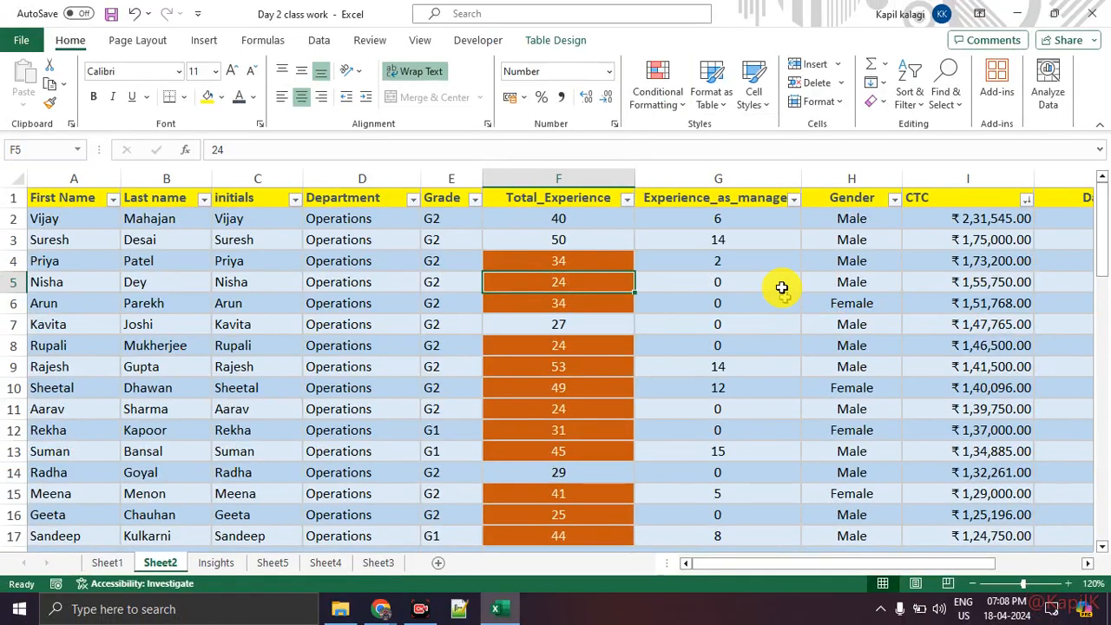
Clear the conditional formatting rules from the entire sheet and check the Total_Experience column
click(657, 91)
mouse_move(720, 326)
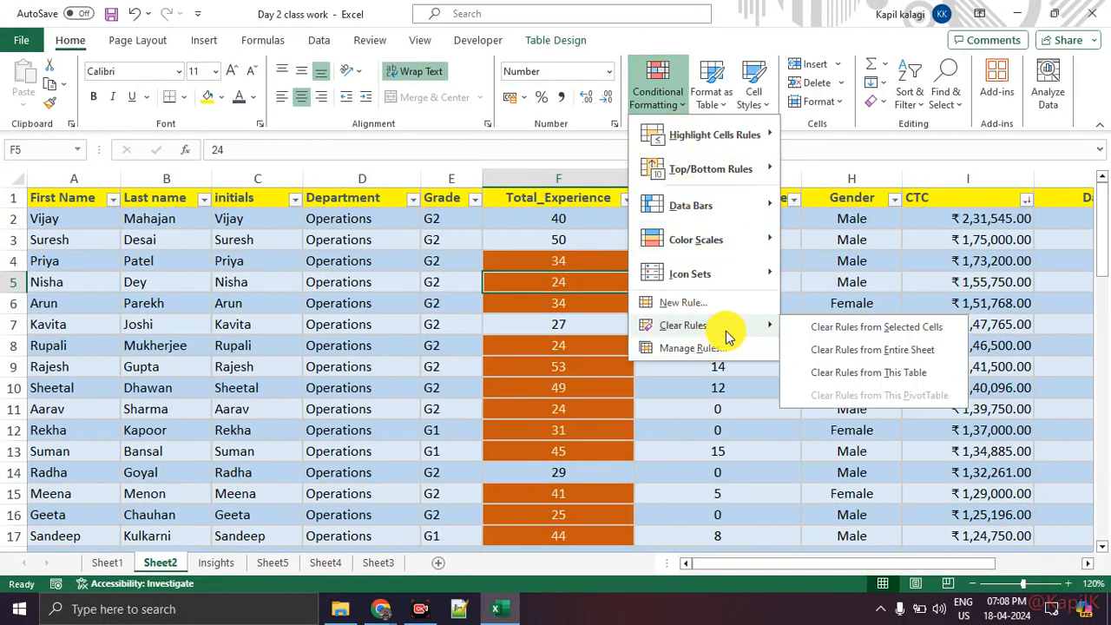
click(857, 345)
click(611, 374)
scroll(617, 376, down, 5)
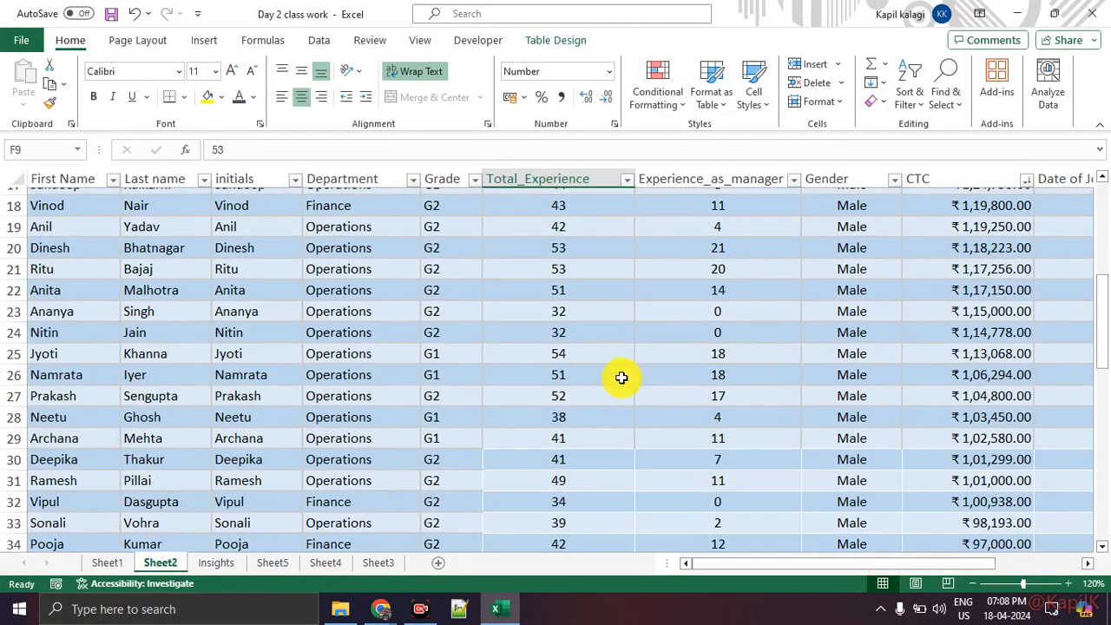
scroll(624, 377, down, 2)
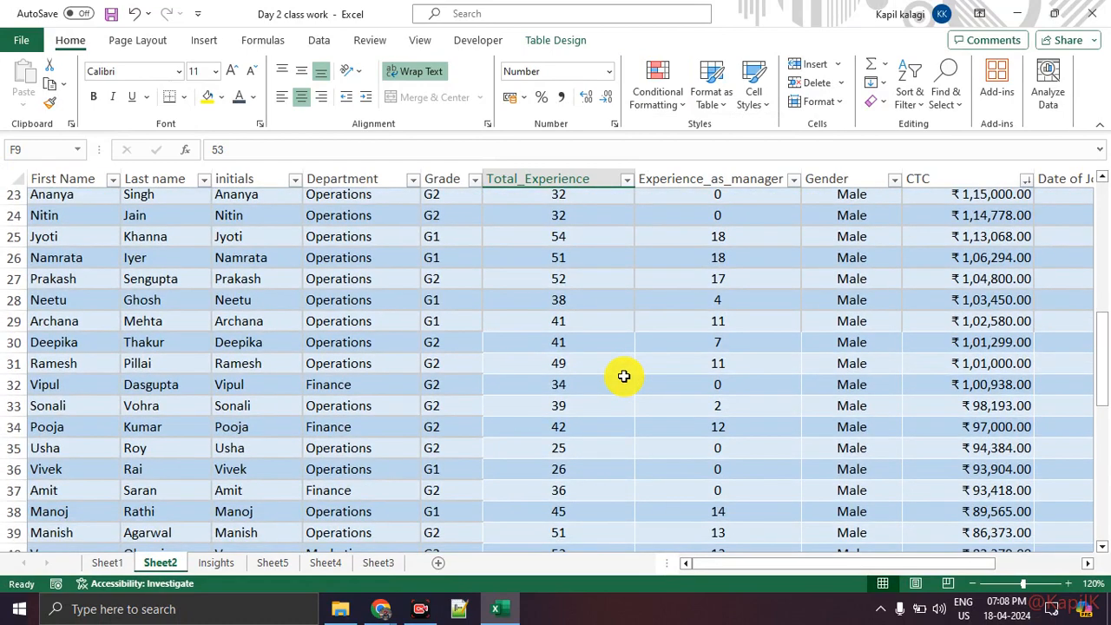
scroll(577, 399, up, 1)
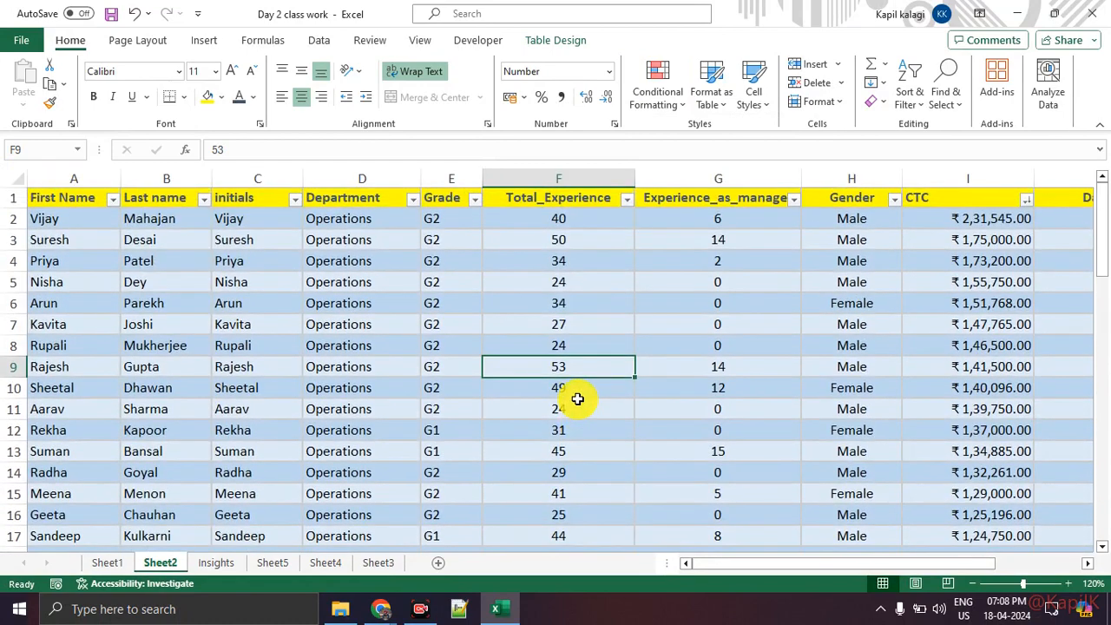
click(673, 102)
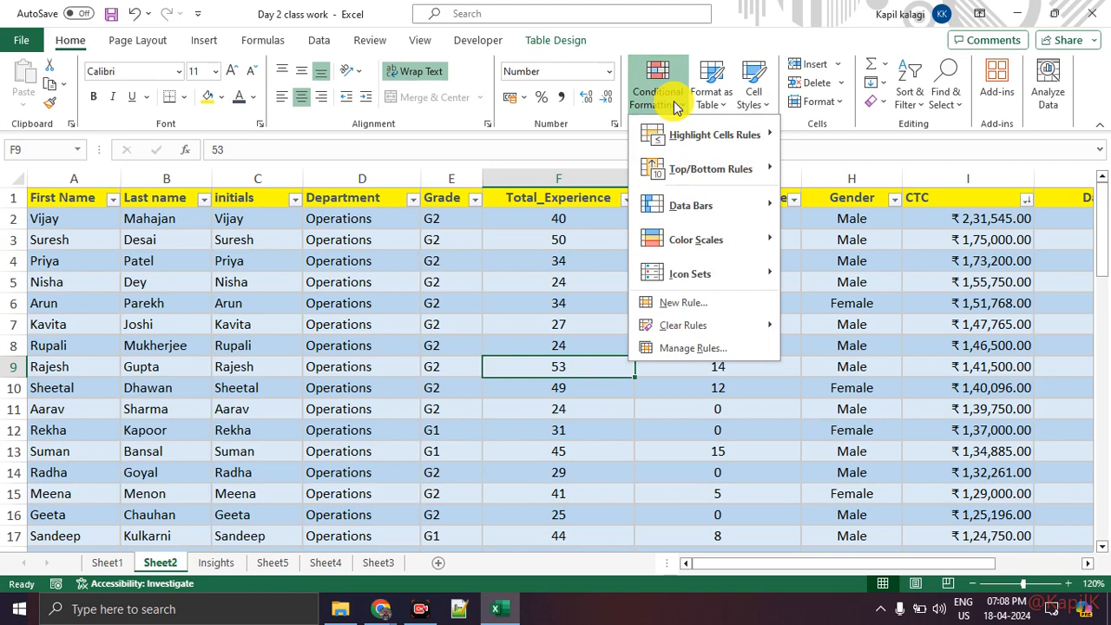
mouse_move(707, 138)
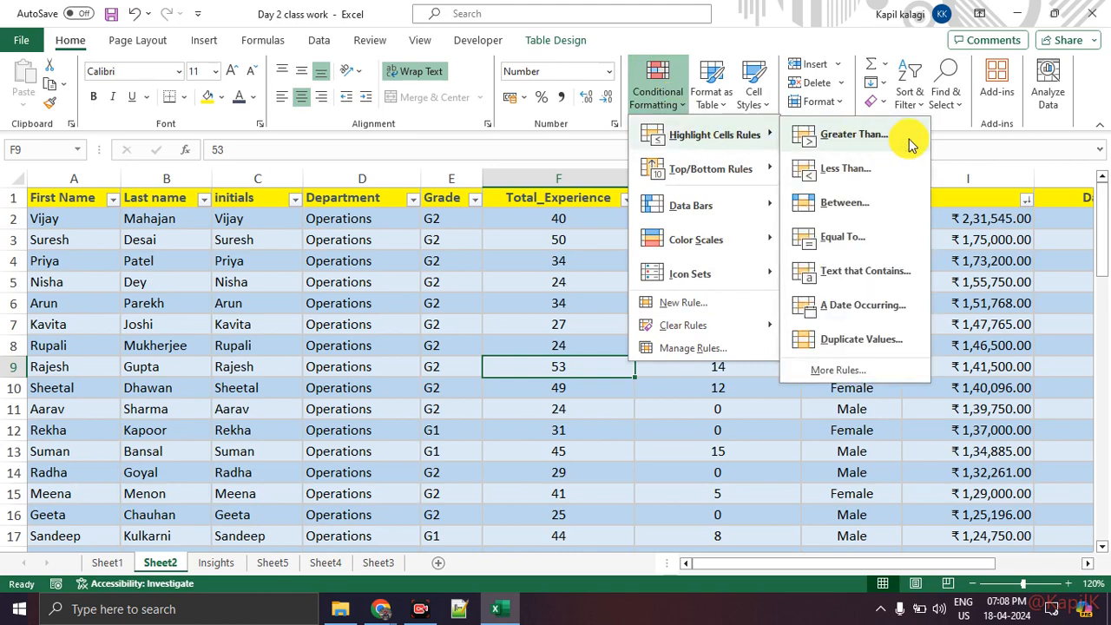
click(701, 418)
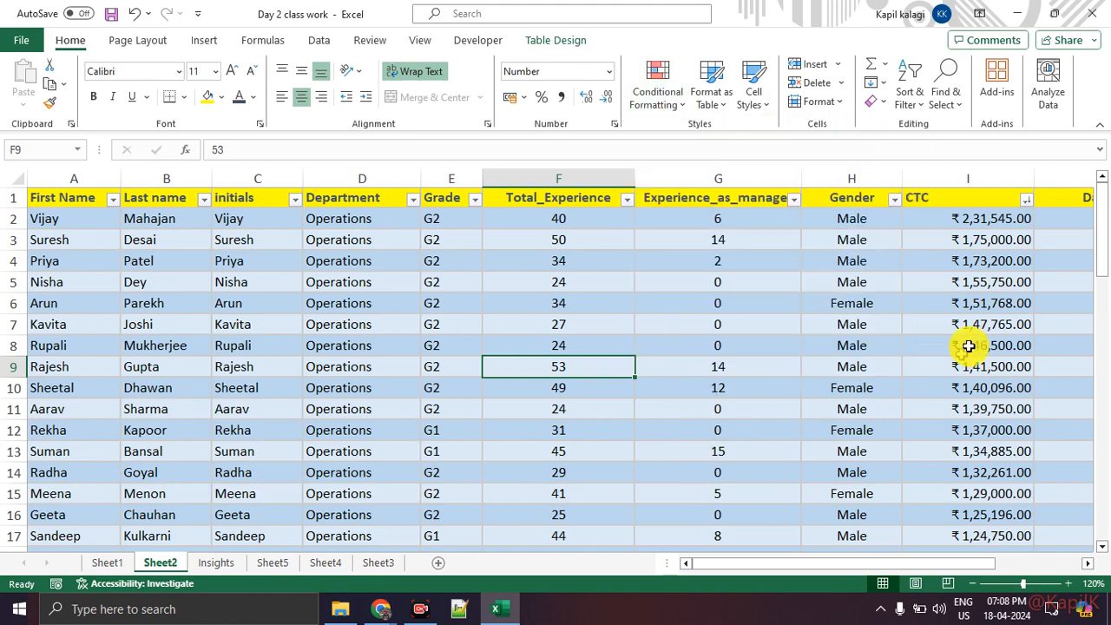
Select all CTC values from I2 down to row 51 and start a Greater Than highlight rule on them
drag(934, 570, 1012, 563)
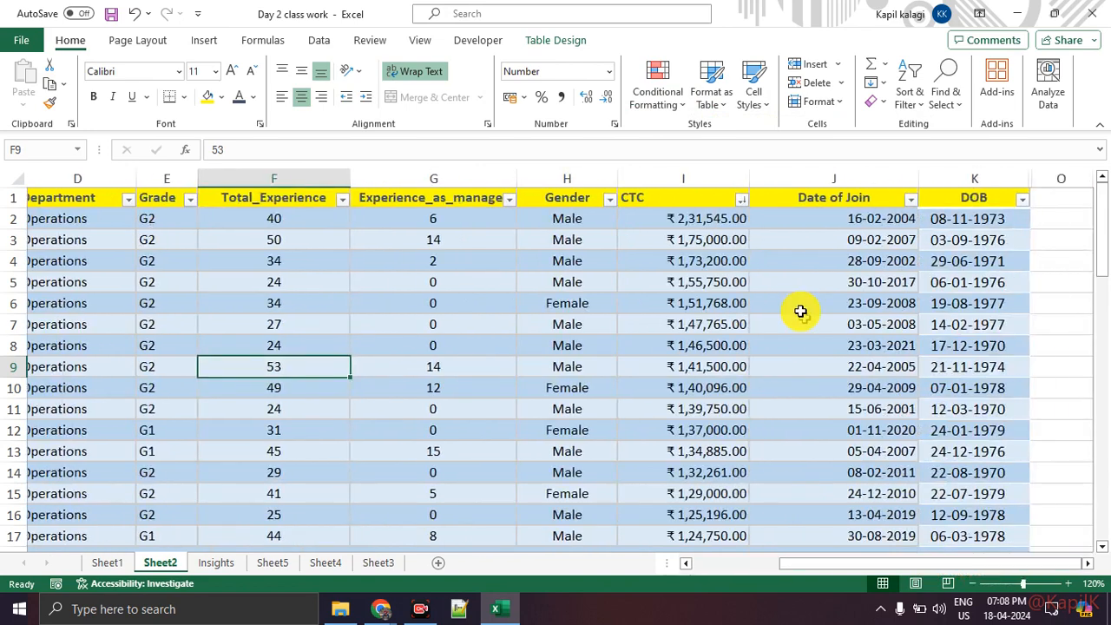
click(710, 218)
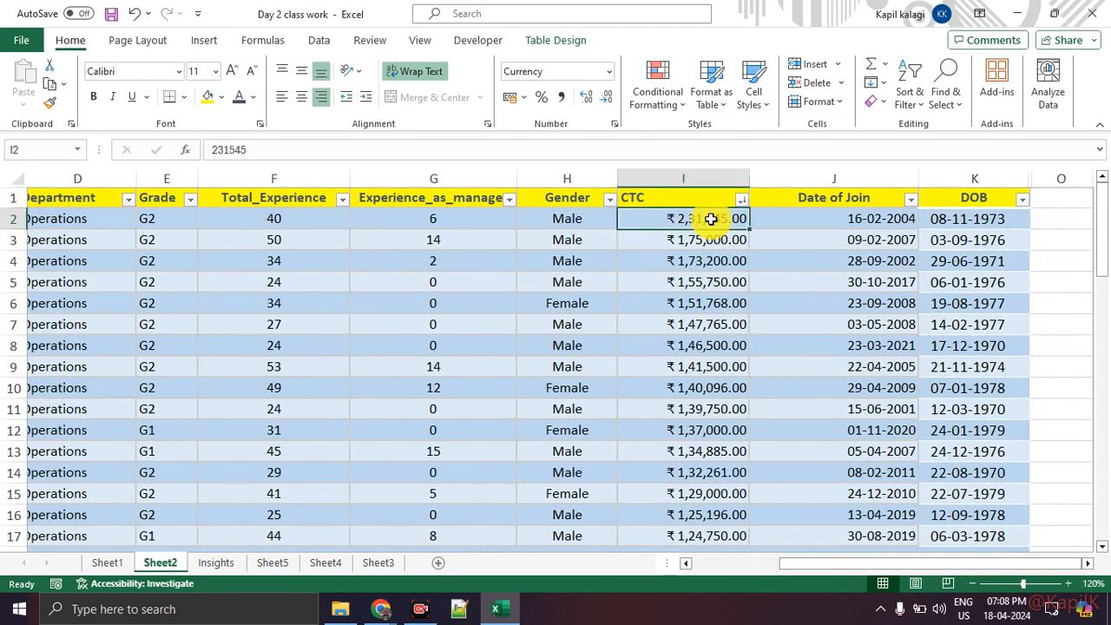
key(ctrl+shift+Down)
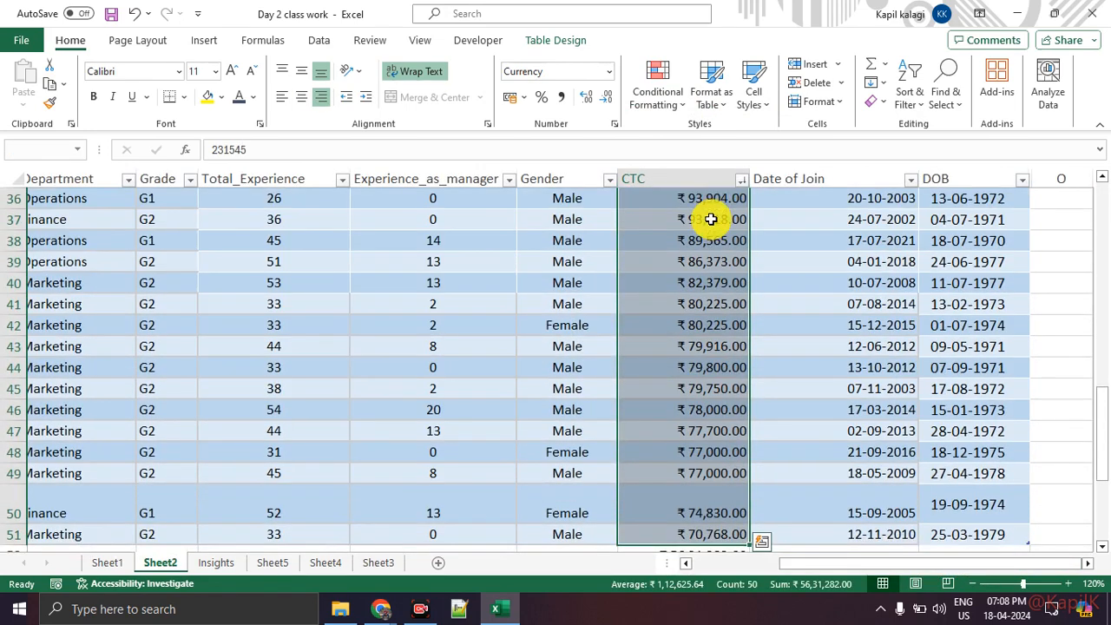
scroll(711, 219, up, 12)
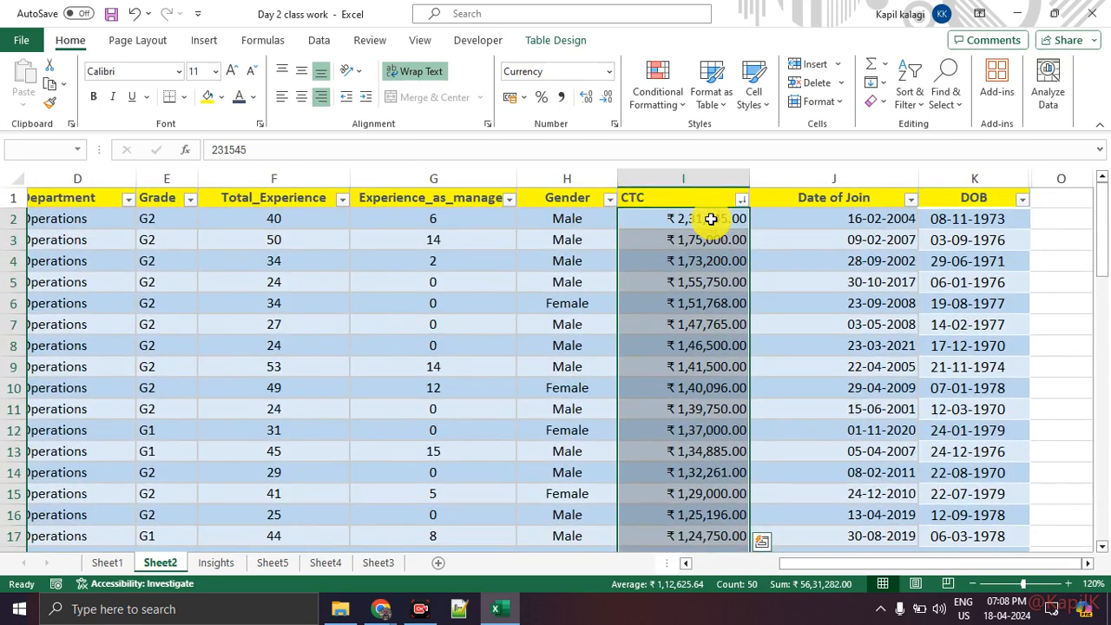
click(665, 91)
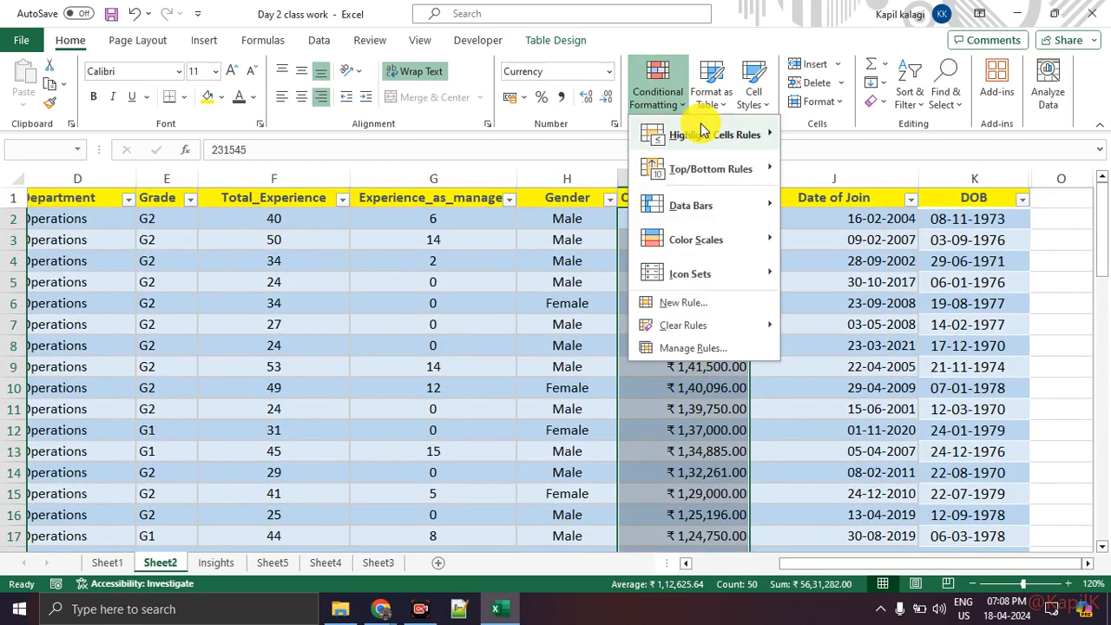
mouse_move(702, 131)
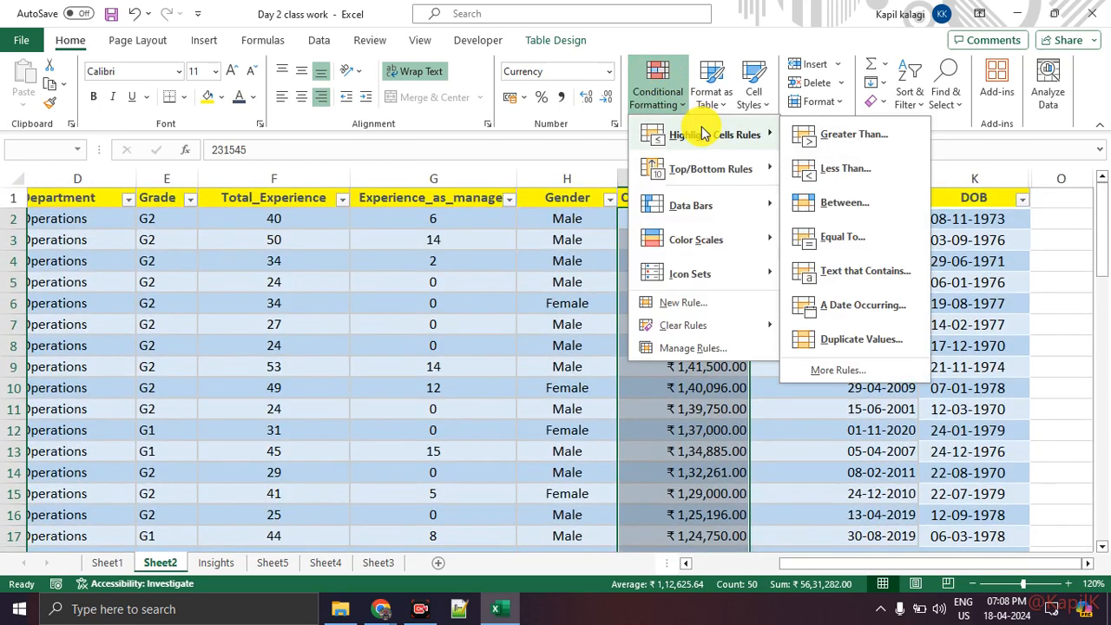
click(897, 134)
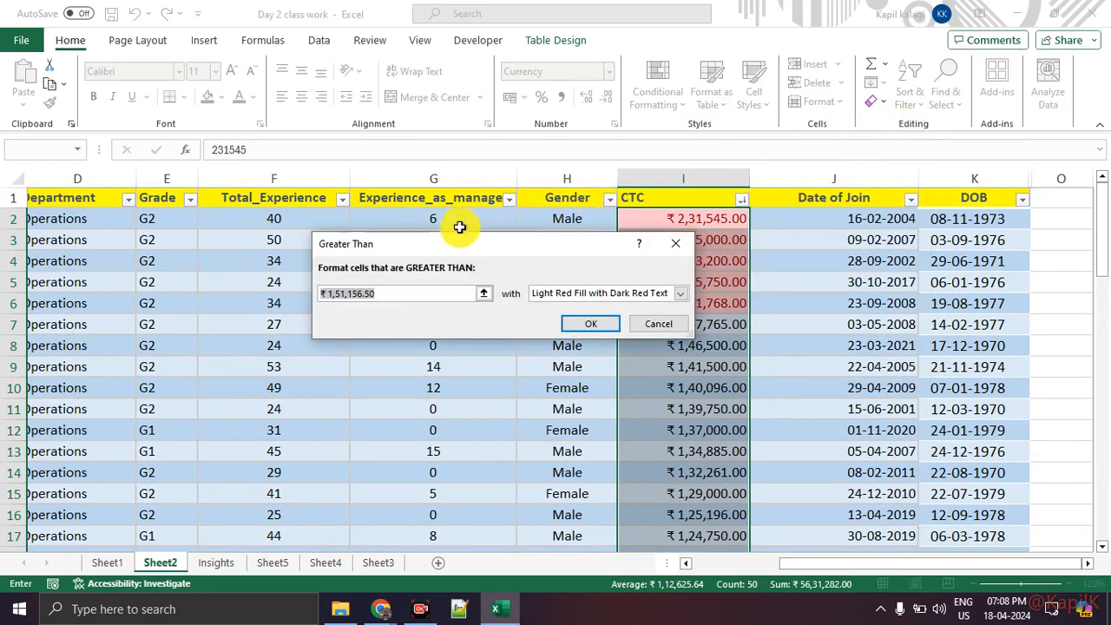
Set the Greater Than rule's threshold to ₹ 1,20,000
click(416, 296)
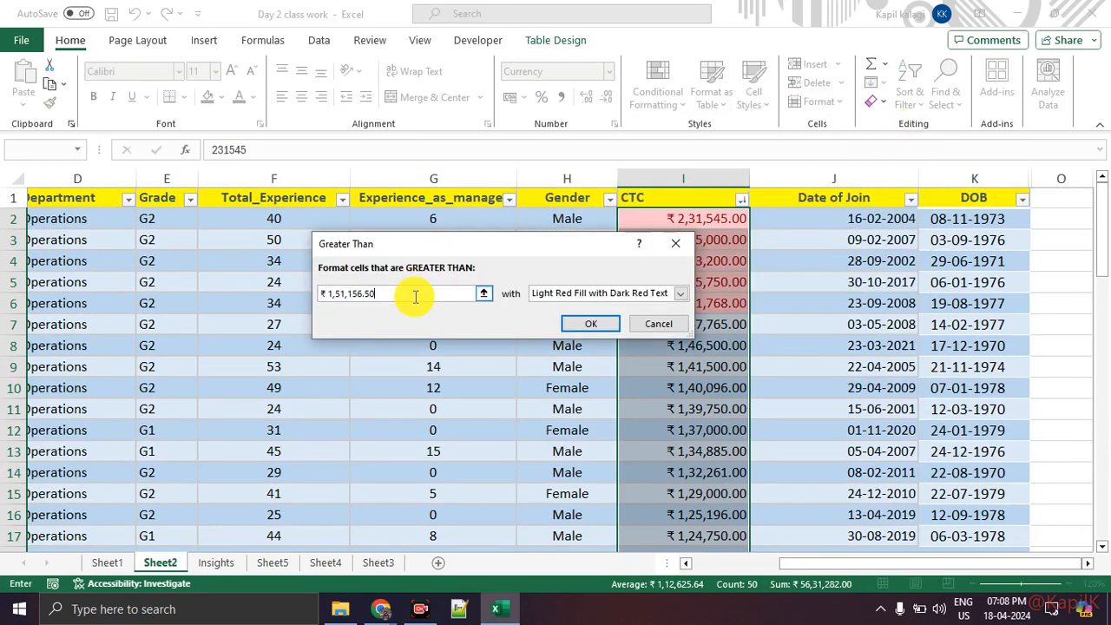
key(BackSpace)
key(BackSpace)
key(BackSpace)
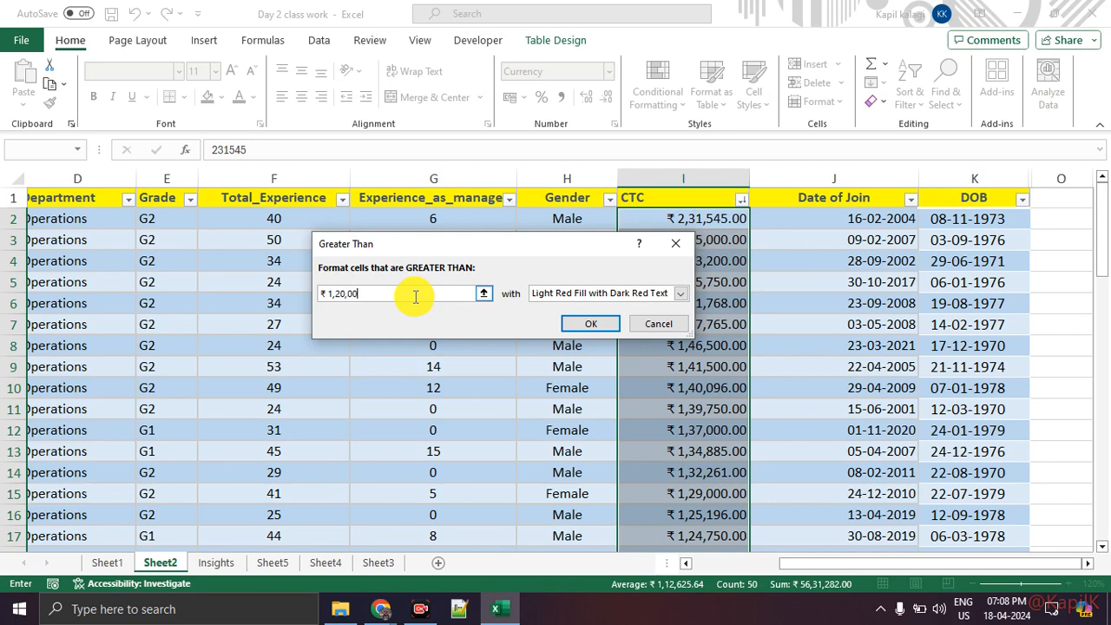
text(0)
key(ctrl+1)
click(415, 298)
mouse_move(415, 286)
mouse_down()
mouse_move(317, 266)
mouse_move(409, 309)
mouse_up()
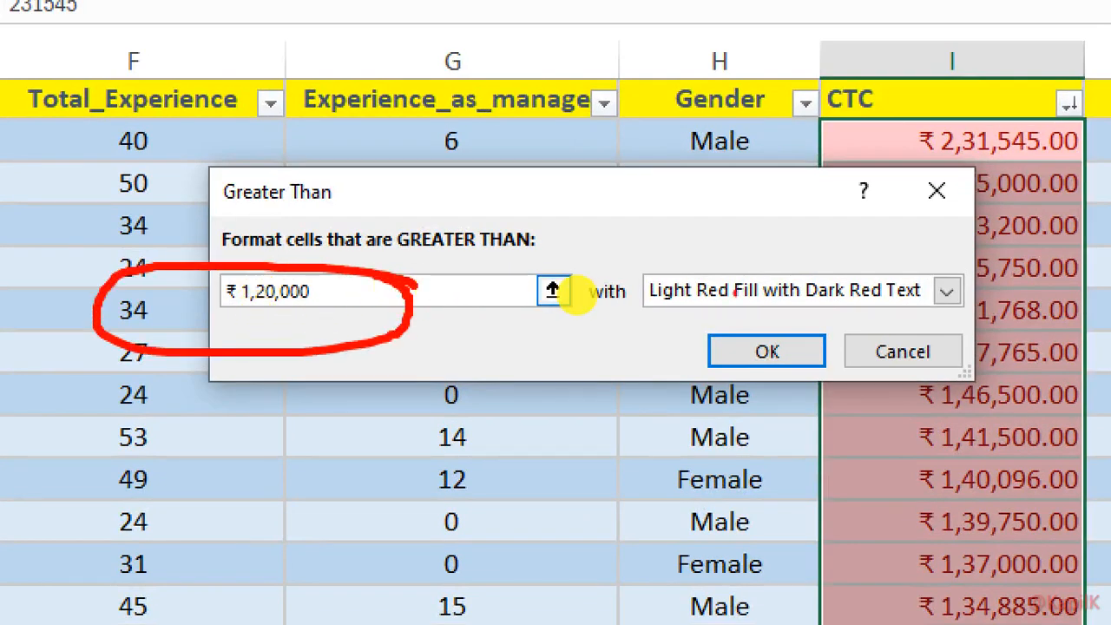
key(Escape)
Try the Yellow Fill with Dark Yellow Text, Green Fill with Dark Green Text and Red Text formats for the Greater Than rule
click(571, 293)
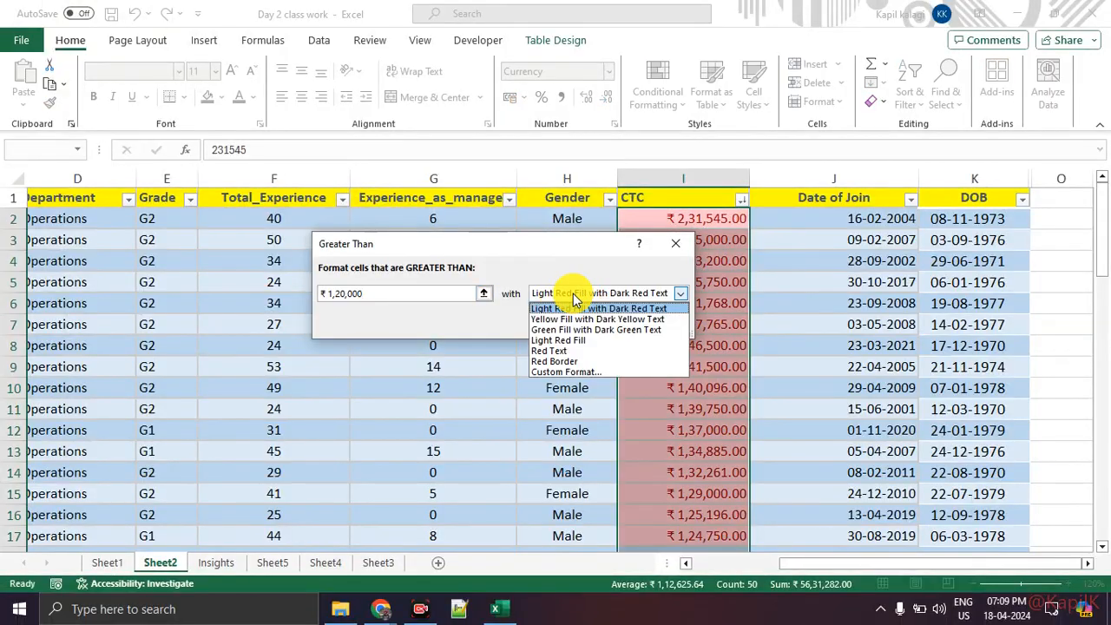
click(577, 319)
click(576, 293)
click(577, 329)
click(570, 291)
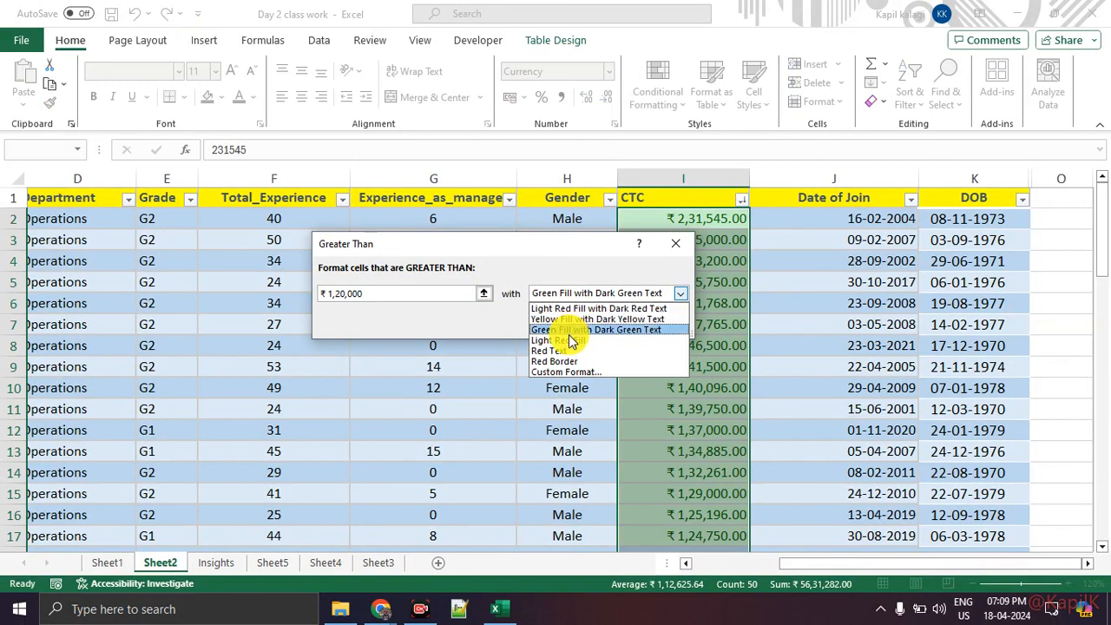
click(569, 346)
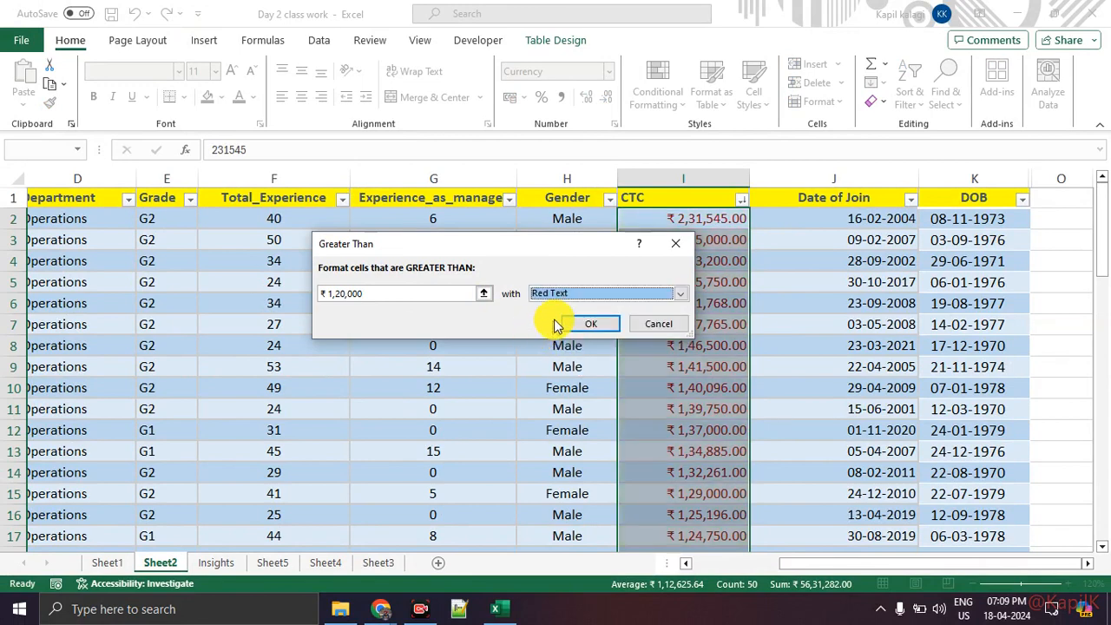
Apply the Greater Than rule to the CTC values with Light Red Fill with Dark Red Text
click(565, 293)
click(562, 310)
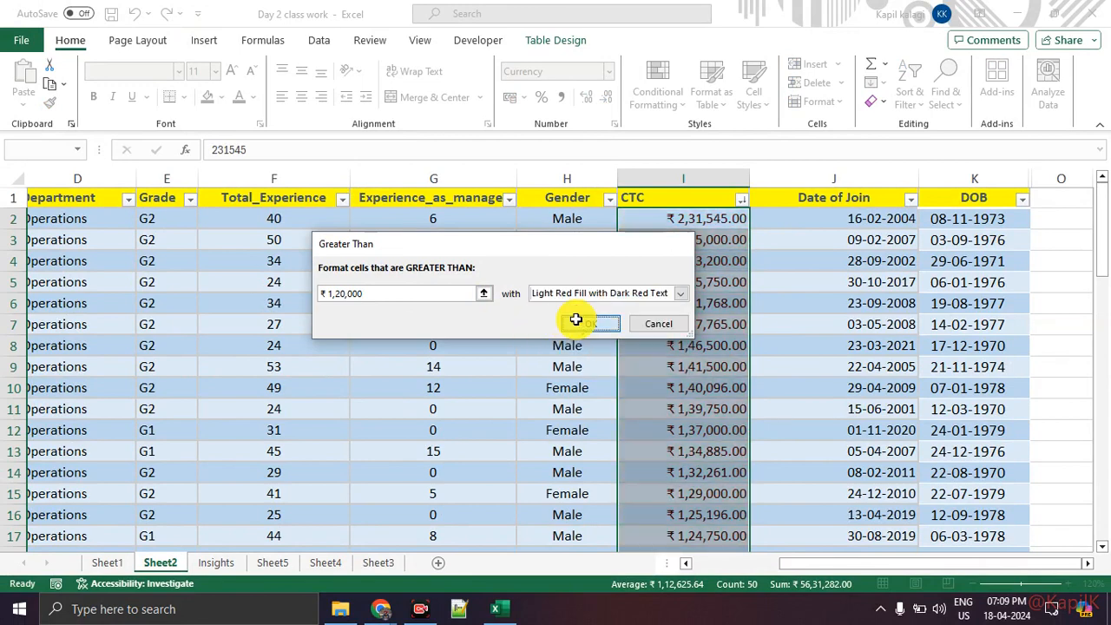
click(577, 321)
click(664, 324)
Examine which CTC values in the column are highlighted by the Greater Than rule and which are not
scroll(521, 303, down, 5)
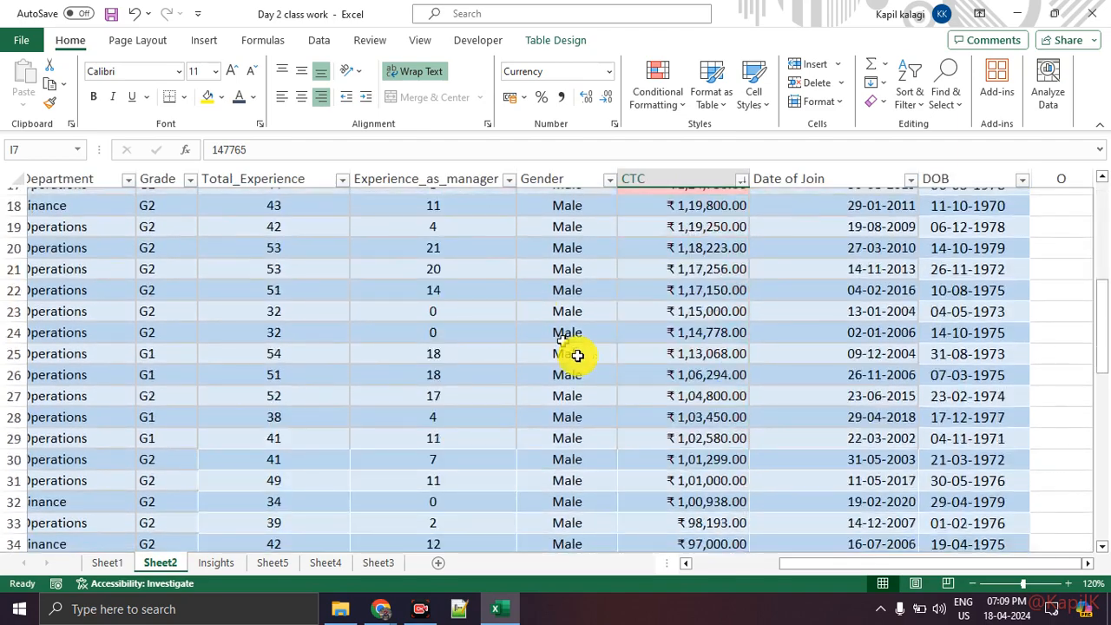
scroll(575, 352, up, 4)
scroll(620, 329, up, 2)
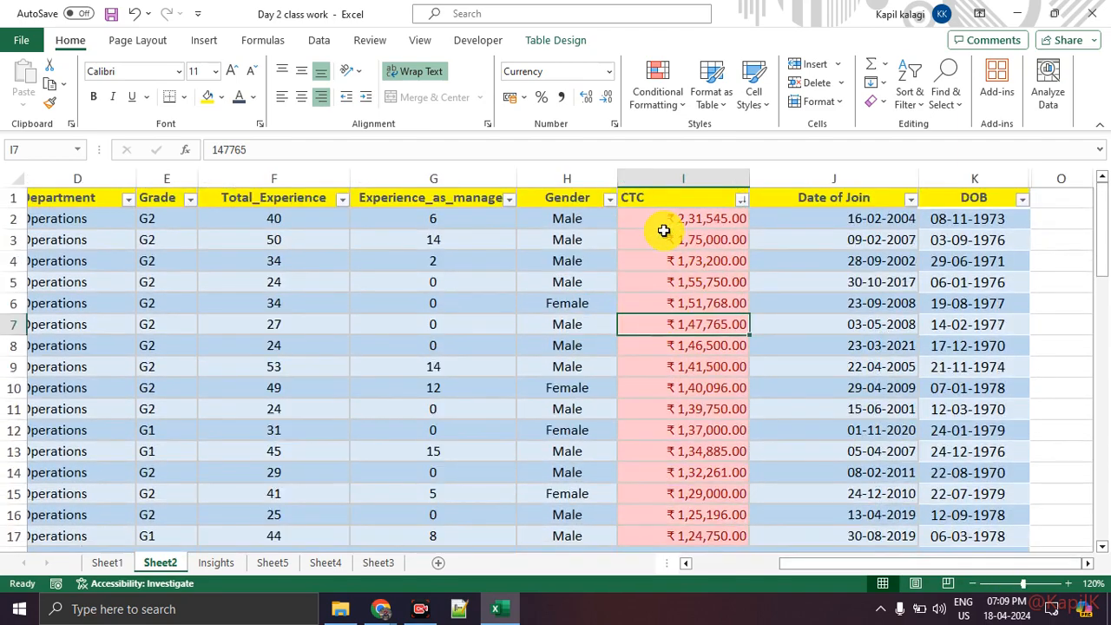
click(677, 180)
scroll(699, 357, down, 4)
click(681, 429)
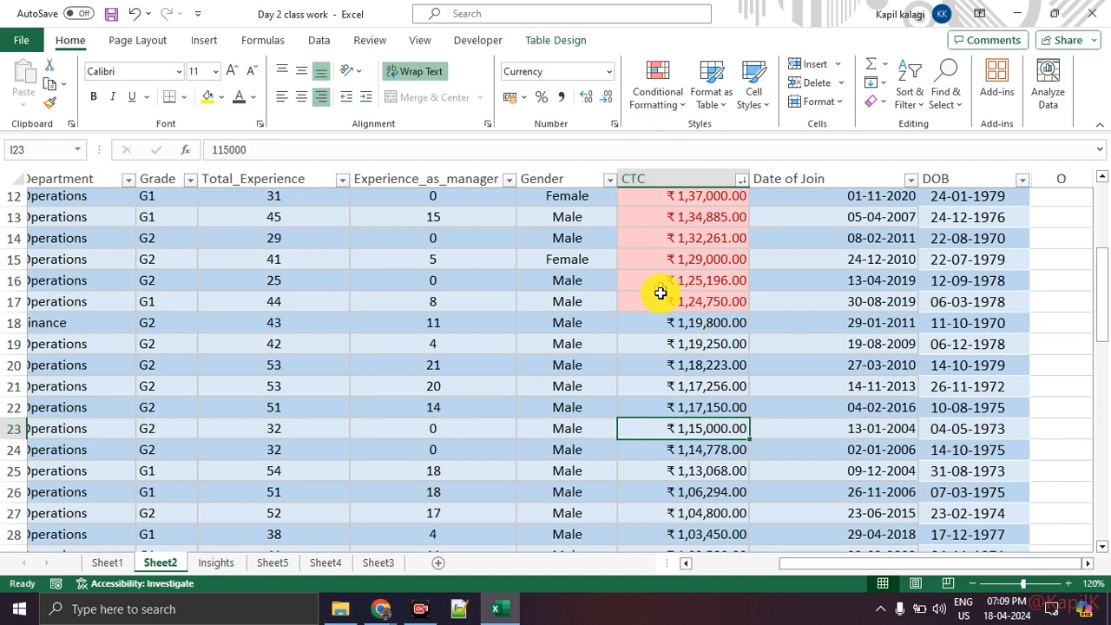
scroll(657, 261, up, 4)
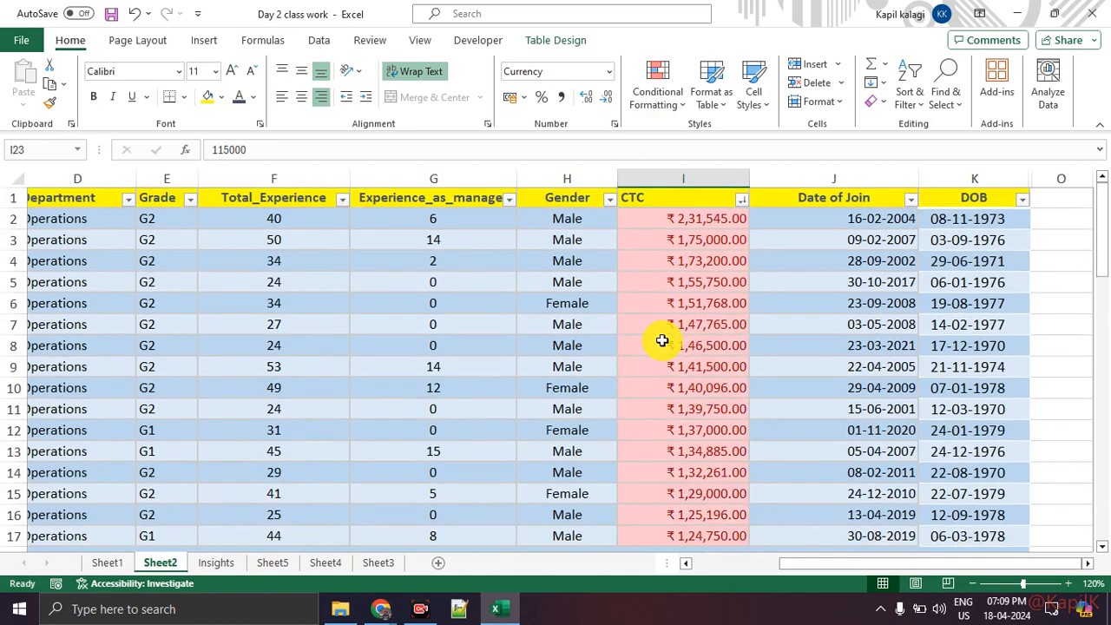
Select the CTC column and clear the conditional formatting rules from the entire sheet
click(692, 167)
click(674, 112)
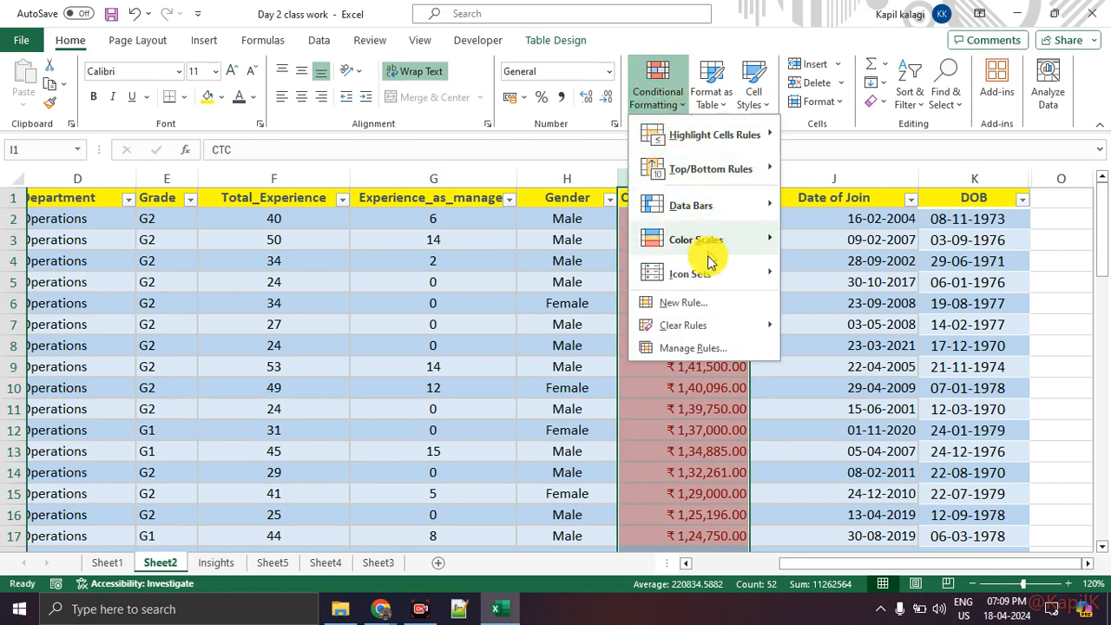
mouse_move(722, 326)
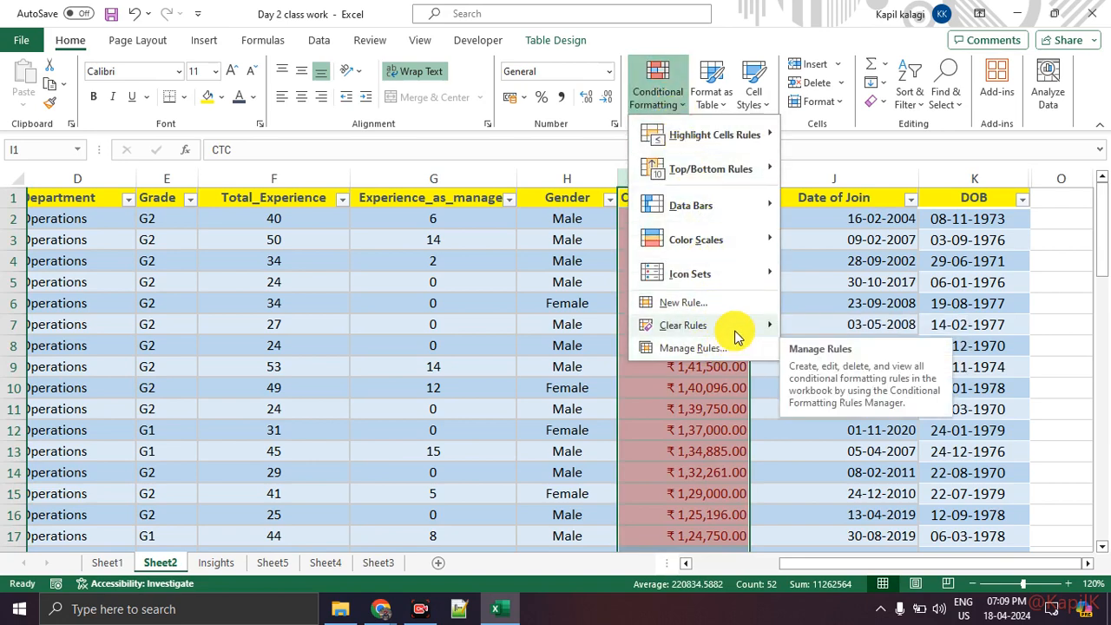
click(811, 349)
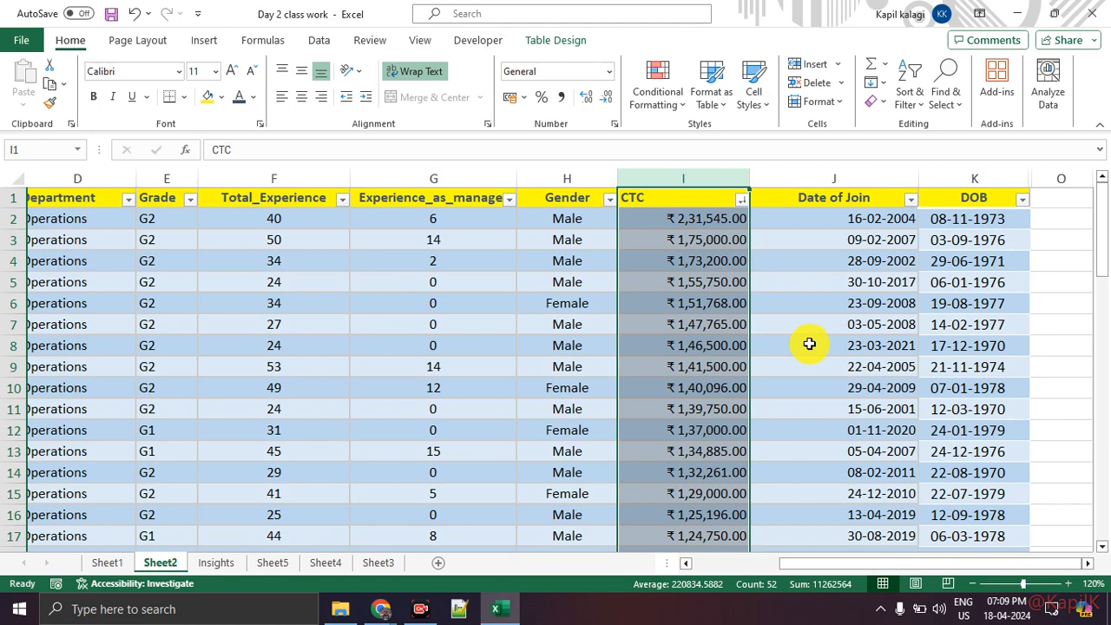
Select the CTC values from the first data row down and start a Less Than highlight rule on them
click(787, 359)
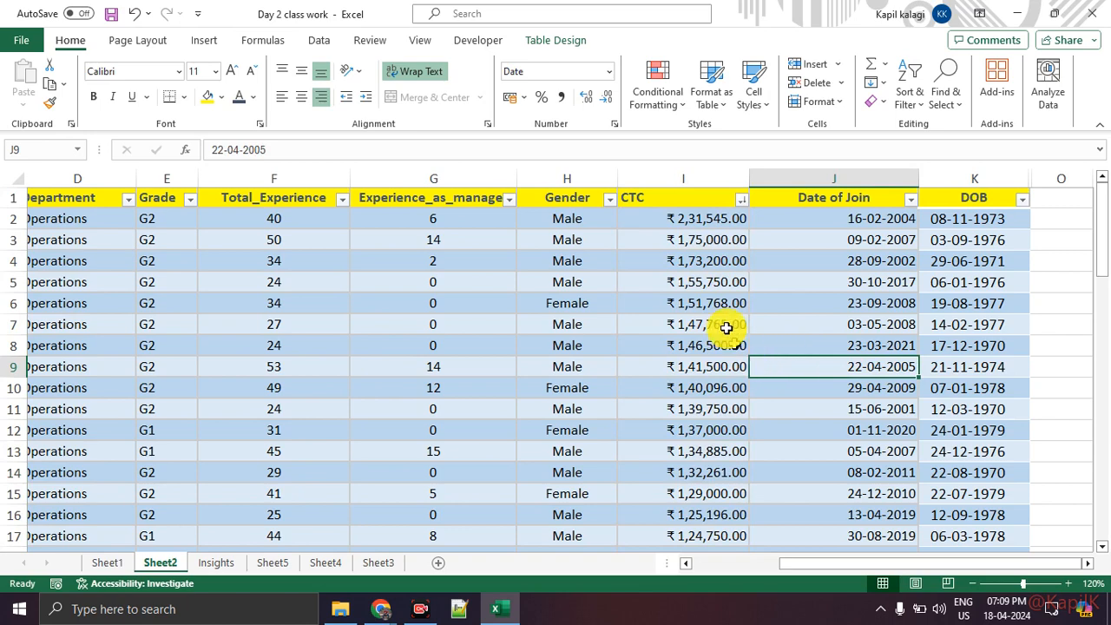
click(698, 223)
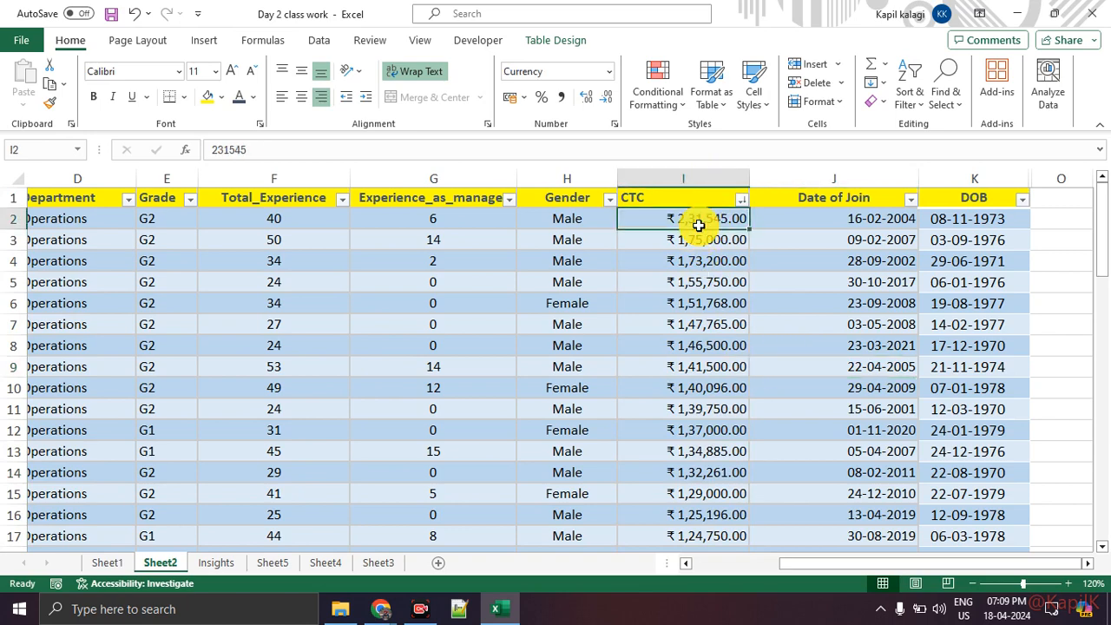
key(ctrl+shift+Down)
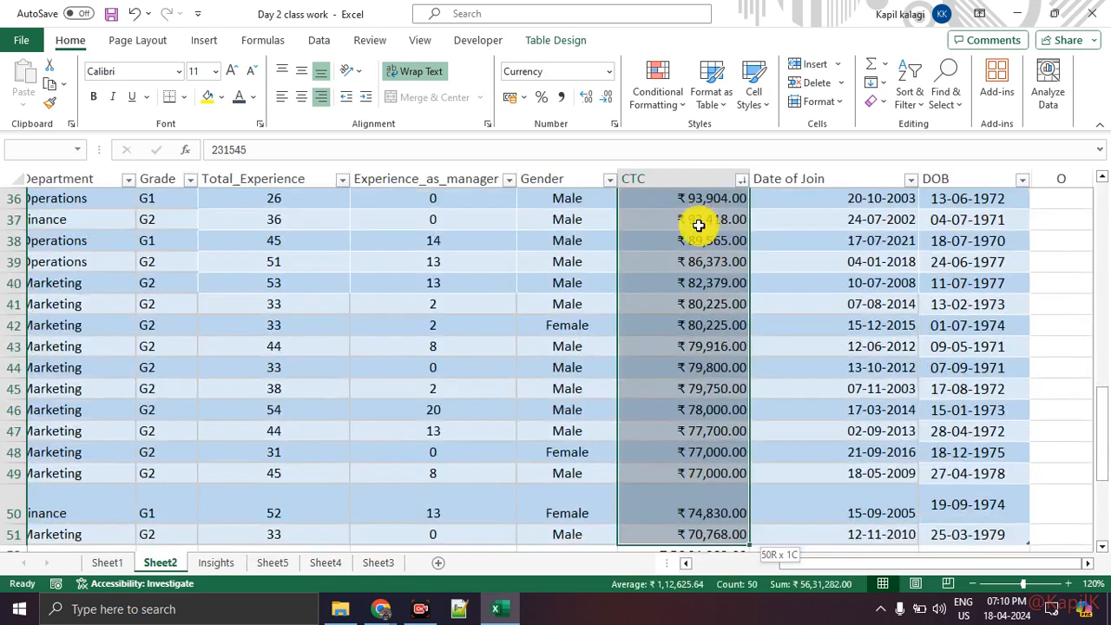
click(657, 91)
mouse_move(682, 129)
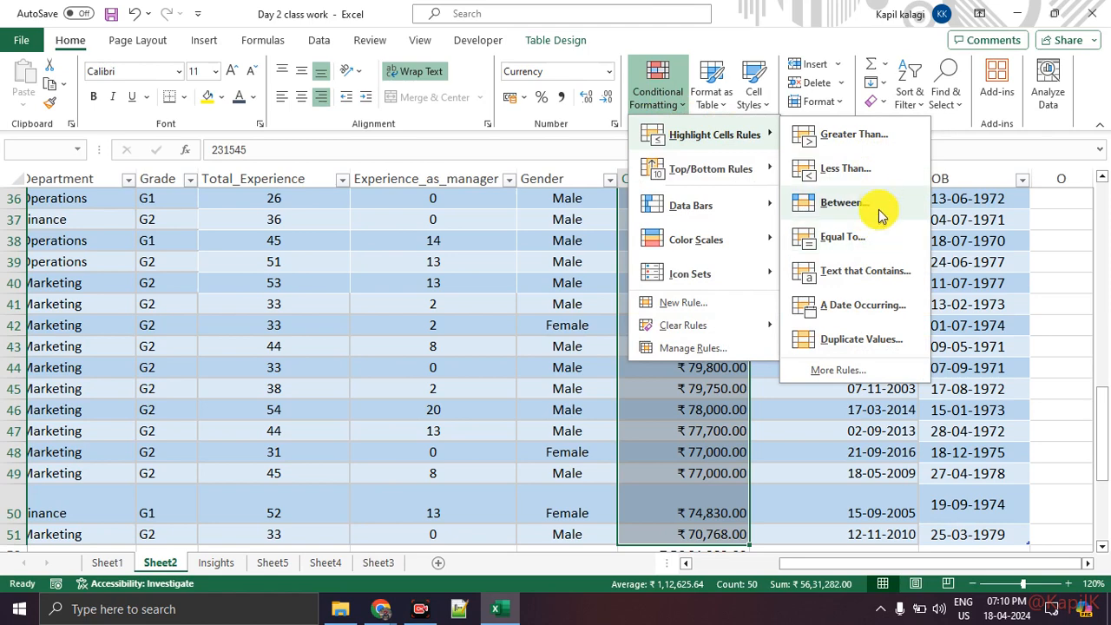
click(880, 177)
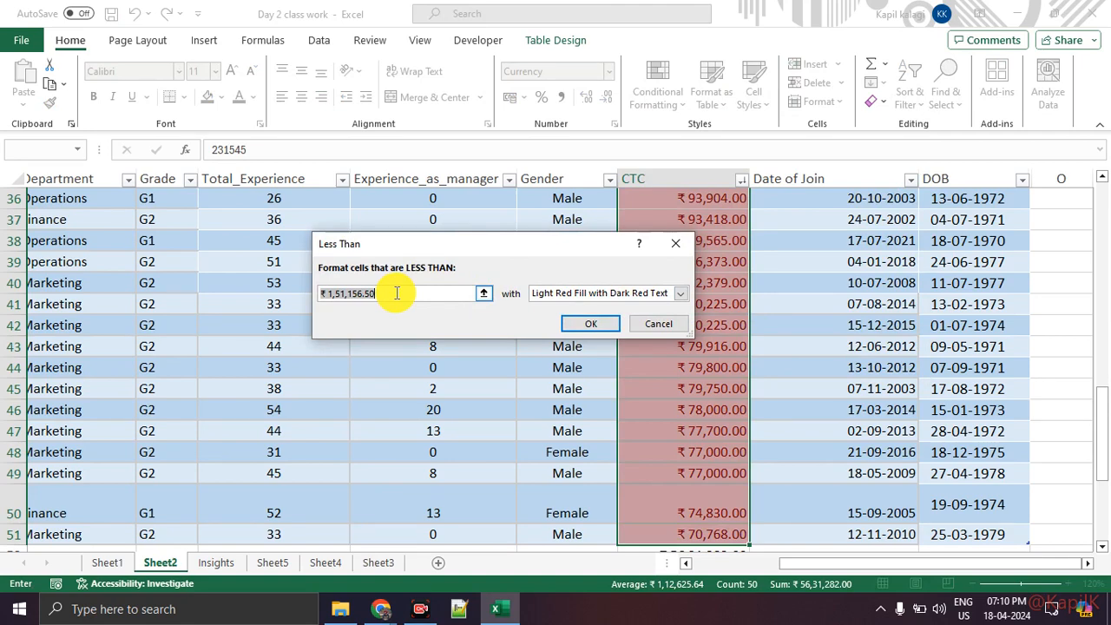
Try 50000 as the Less Than threshold and compare it with the values down the CTC column
key(Right)
key(BackSpace)
key(BackSpace)
key(BackSpace)
key(BackSpace)
key(BackSpace)
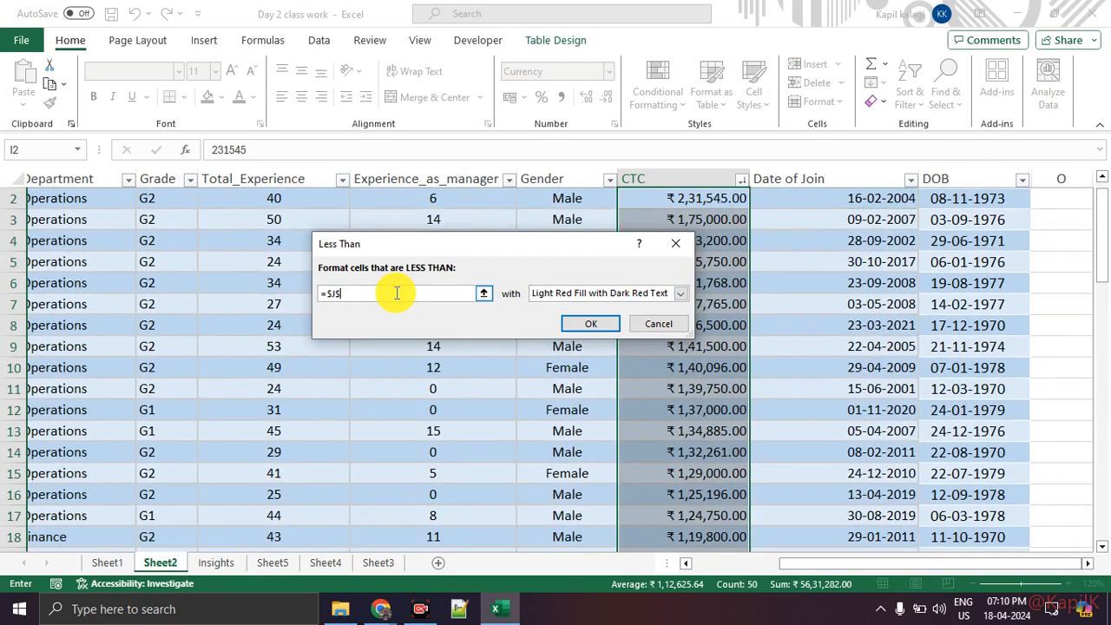
text(5)
scroll(702, 446, down, 6)
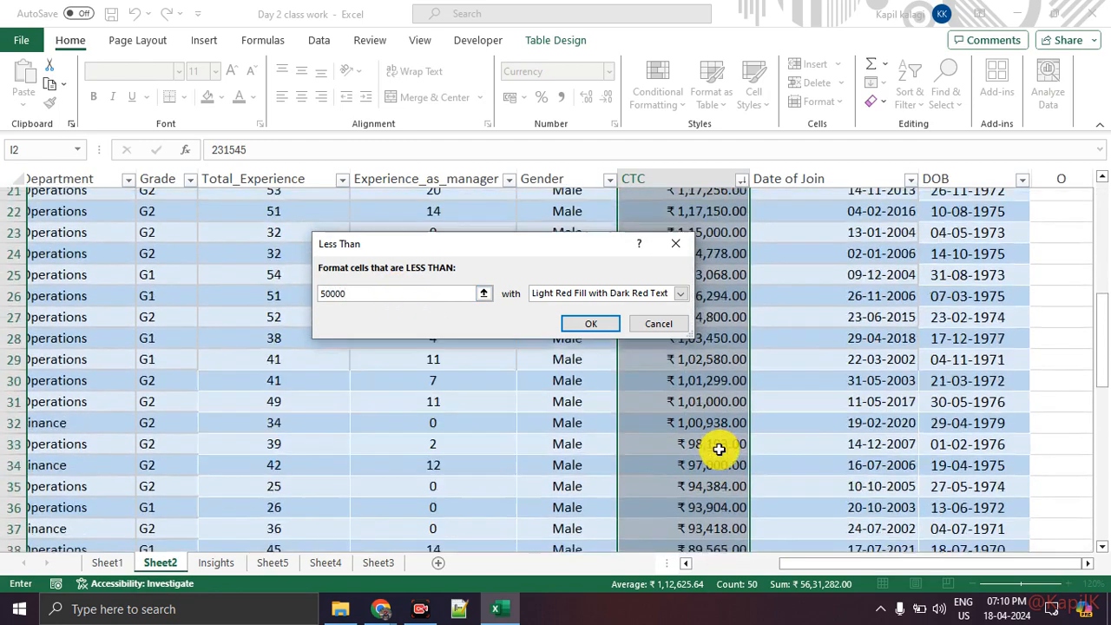
scroll(720, 447, down, 9)
scroll(676, 438, up, 5)
scroll(695, 445, down, 1)
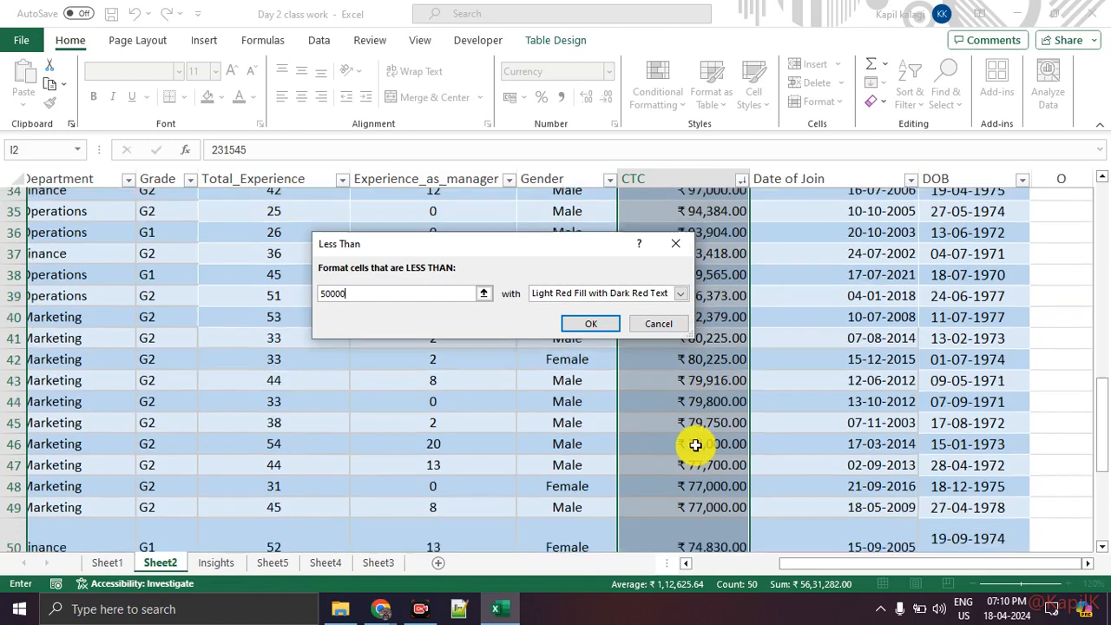
scroll(695, 445, down, 2)
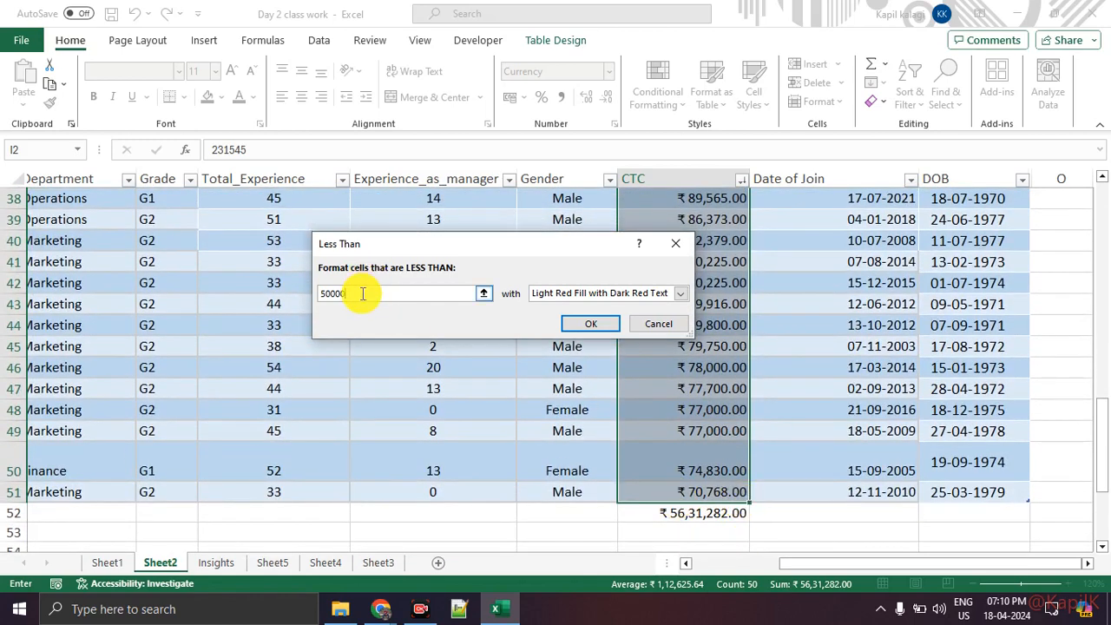
Set the Less Than threshold to 9000 with Light Red Fill with Dark Red Text and apply the rule
drag(363, 294, 280, 293)
text(90)
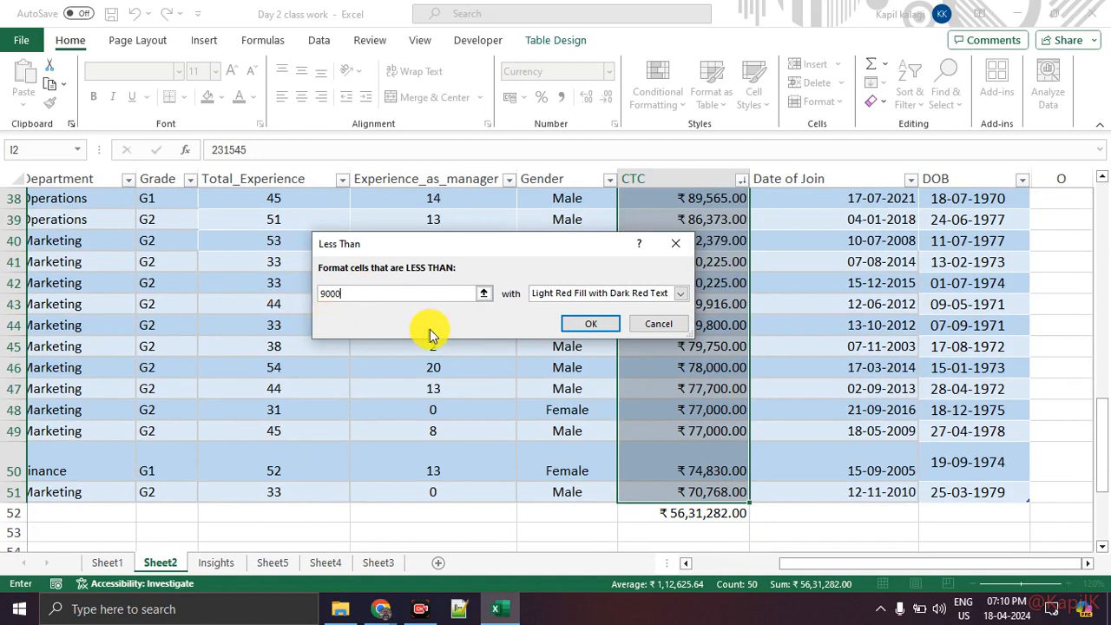
click(563, 295)
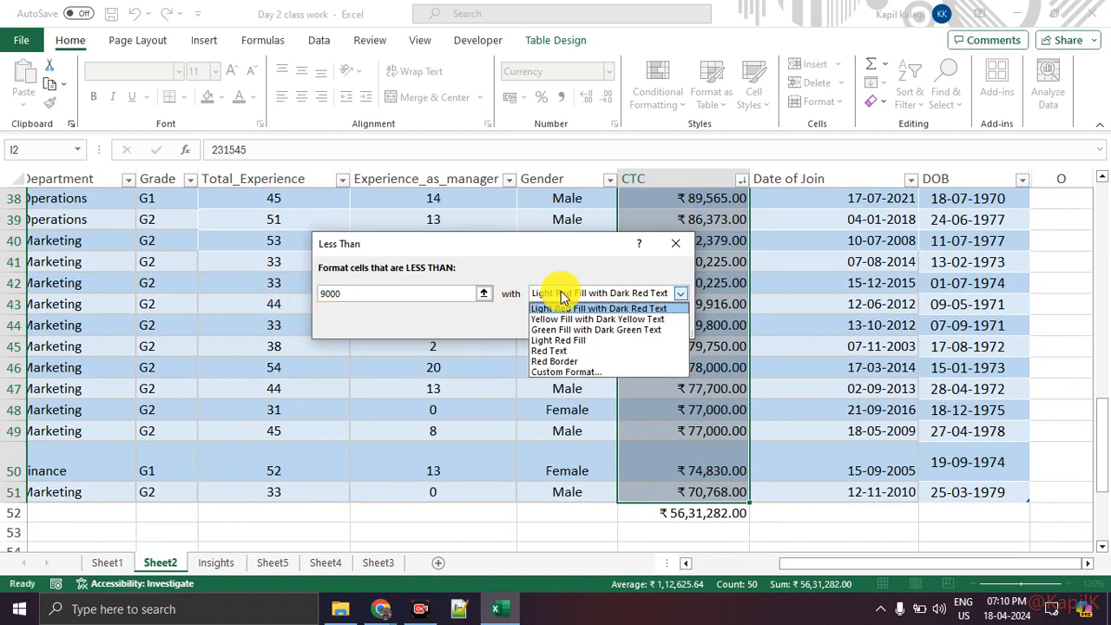
click(574, 309)
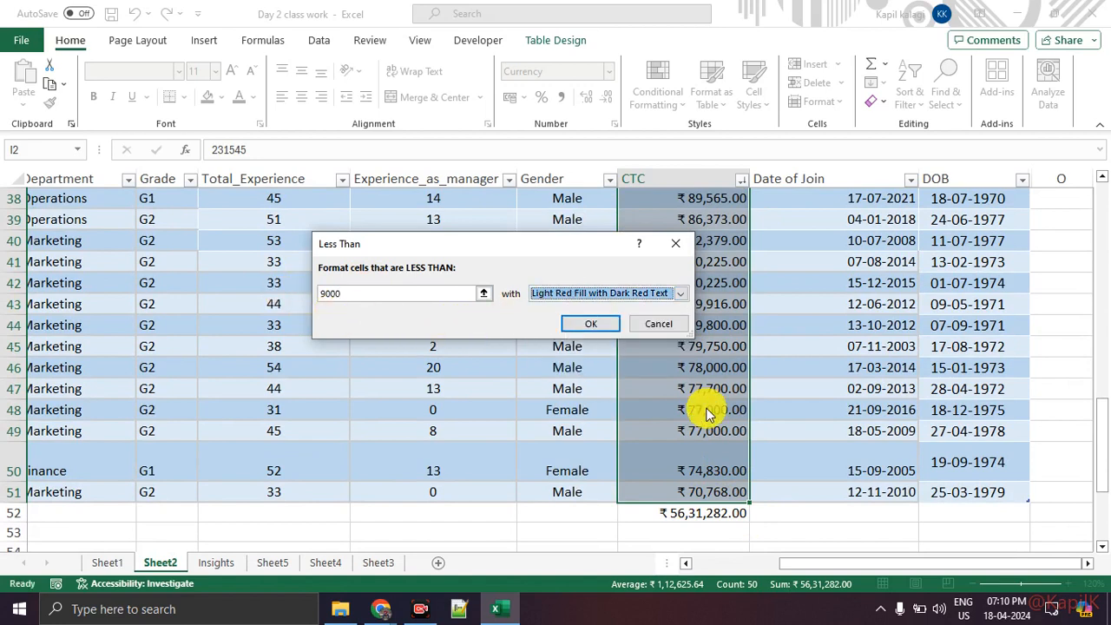
click(483, 292)
click(679, 271)
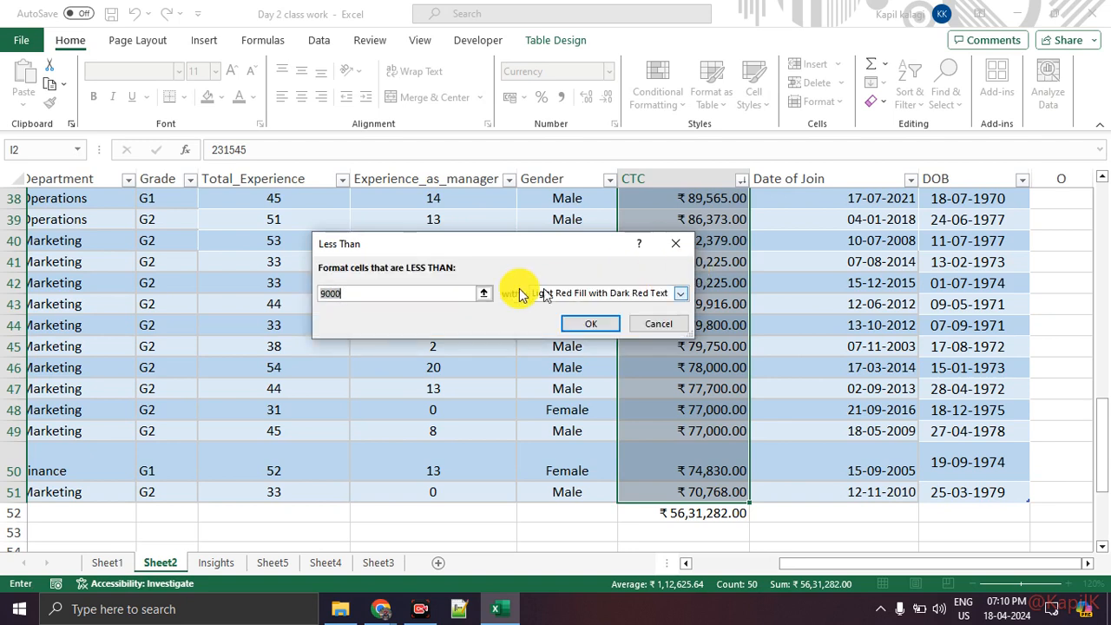
click(546, 294)
click(555, 310)
click(570, 294)
click(584, 296)
click(590, 323)
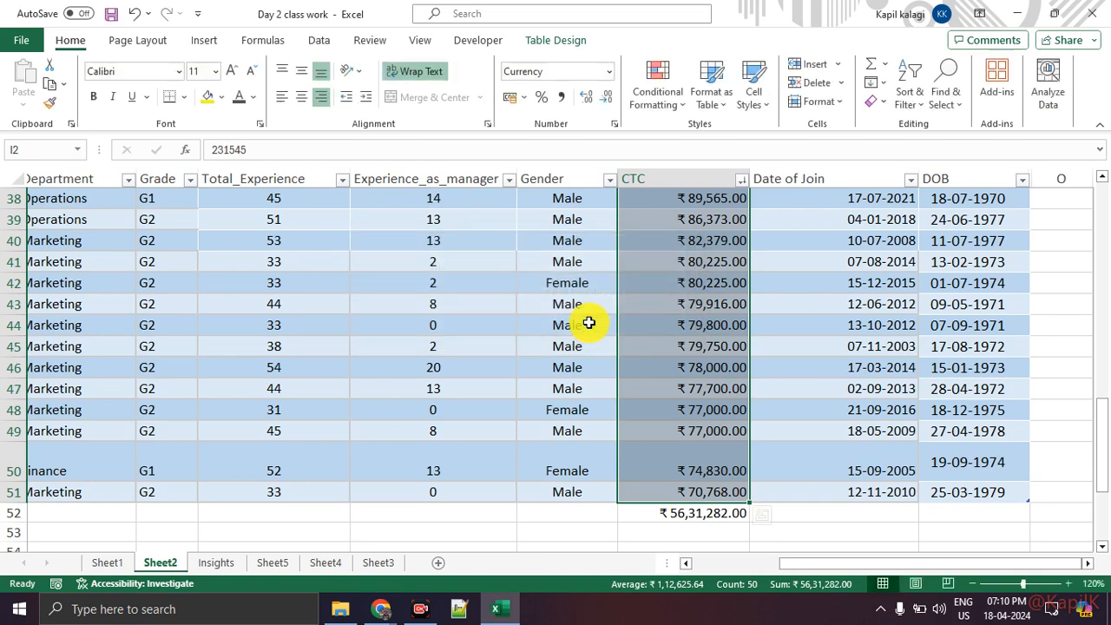
Open the conditional formatting rules manager for this table and select the Less Than rule on the CTC values
click(534, 358)
scroll(536, 353, up, 12)
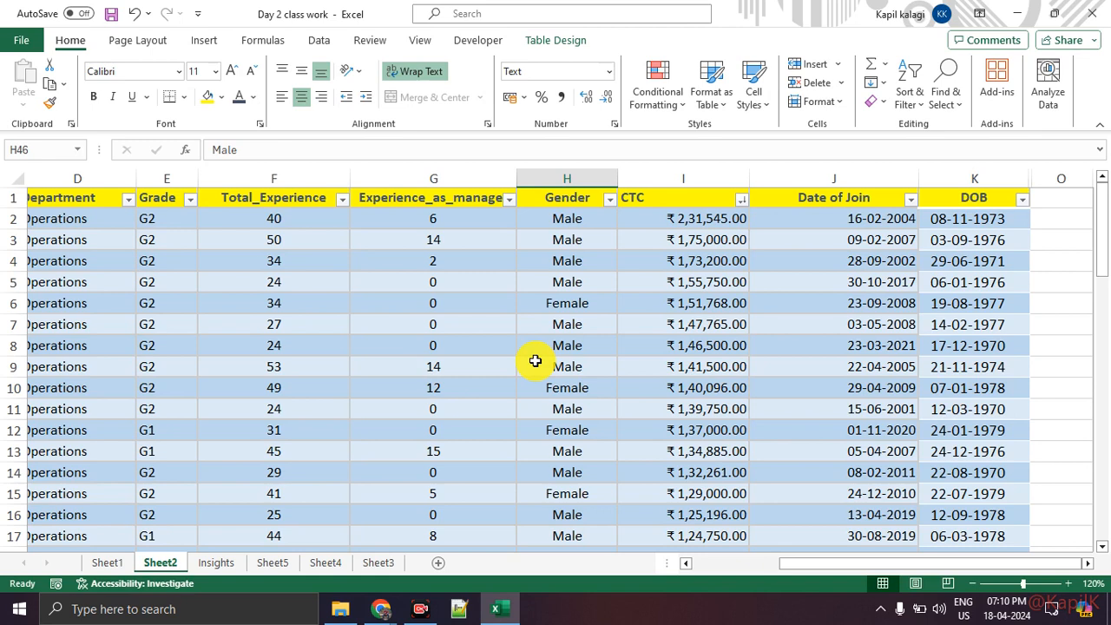
click(659, 105)
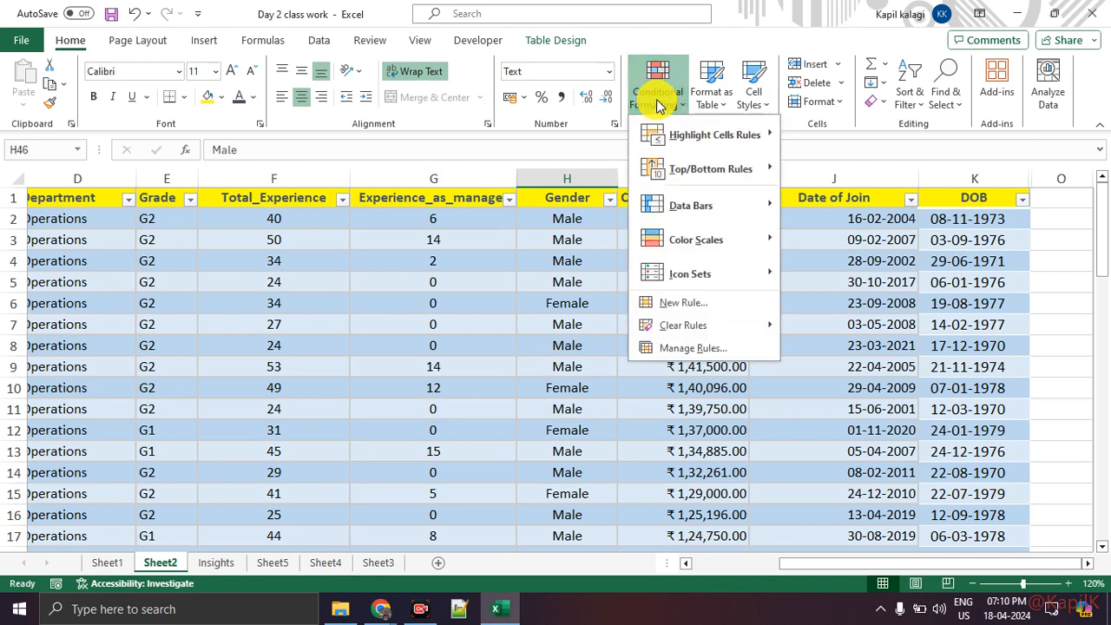
click(658, 105)
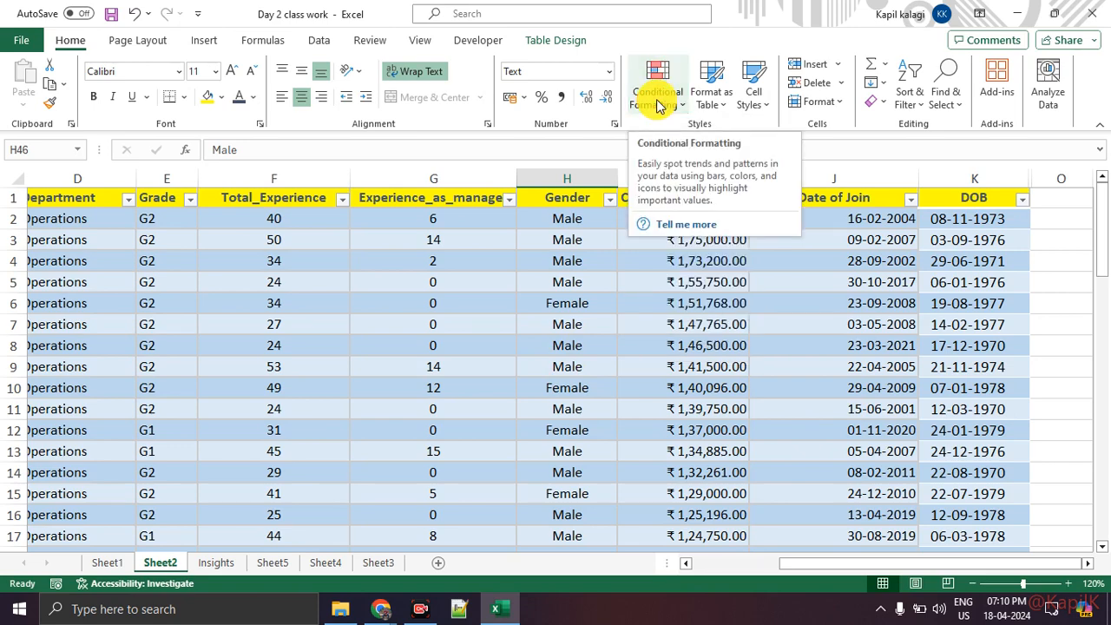
click(659, 105)
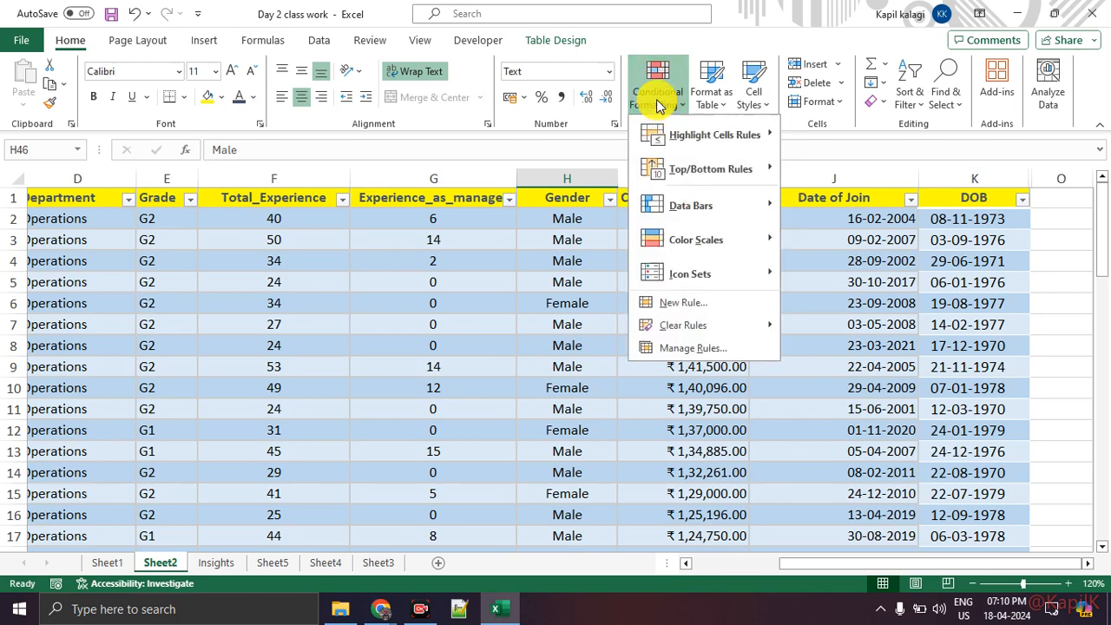
scroll(701, 345, down, 12)
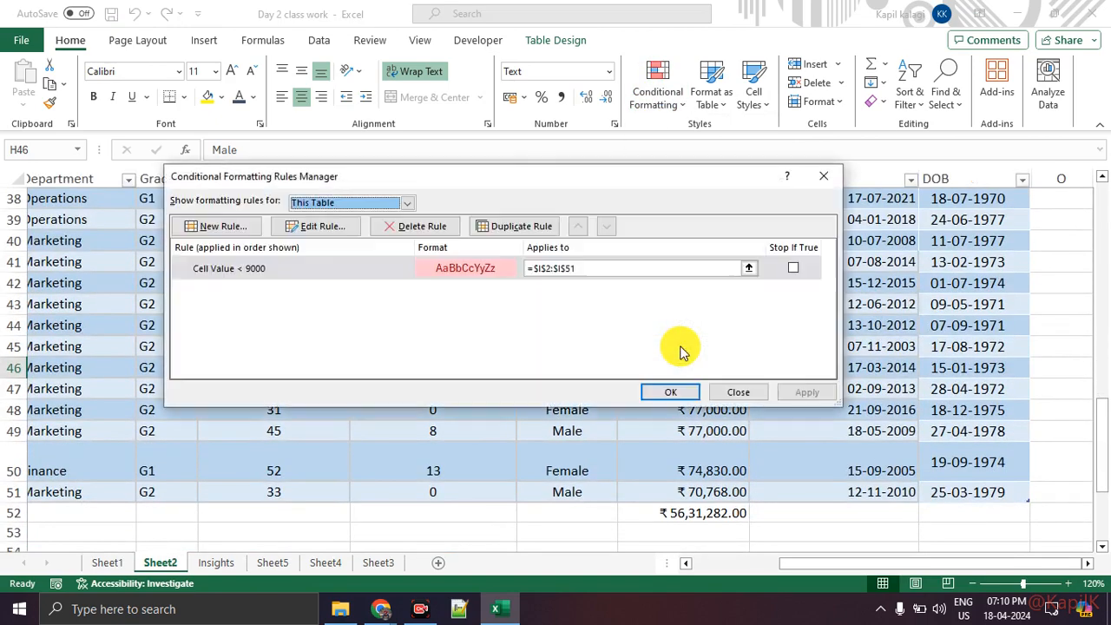
click(285, 271)
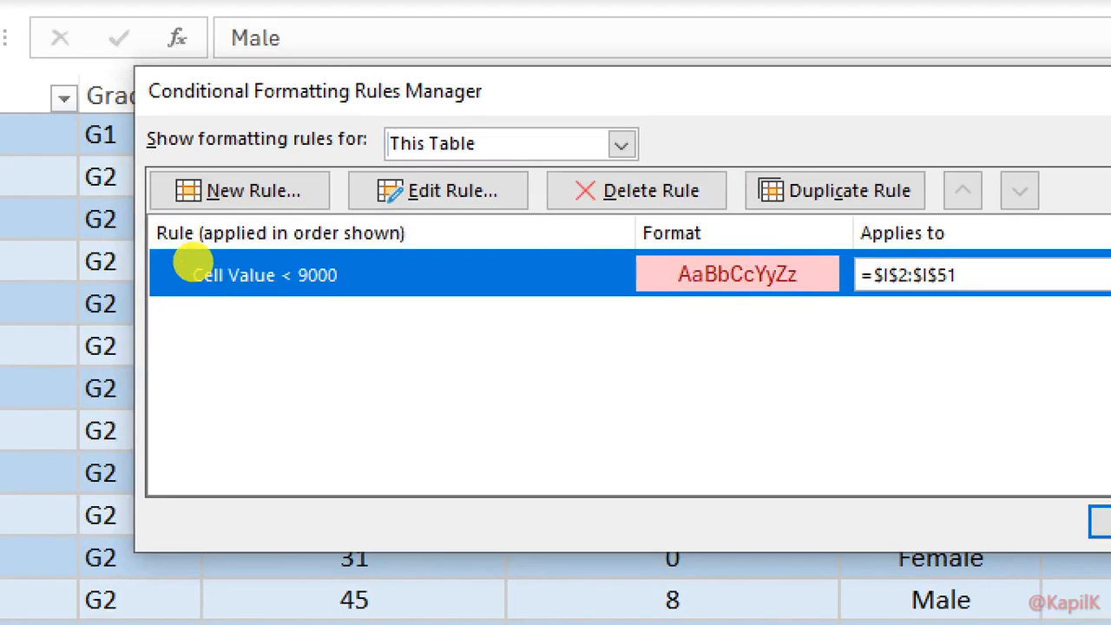
mouse_move(170, 306)
mouse_down()
mouse_move(227, 304)
mouse_move(292, 250)
mouse_move(165, 260)
mouse_move(230, 309)
mouse_up()
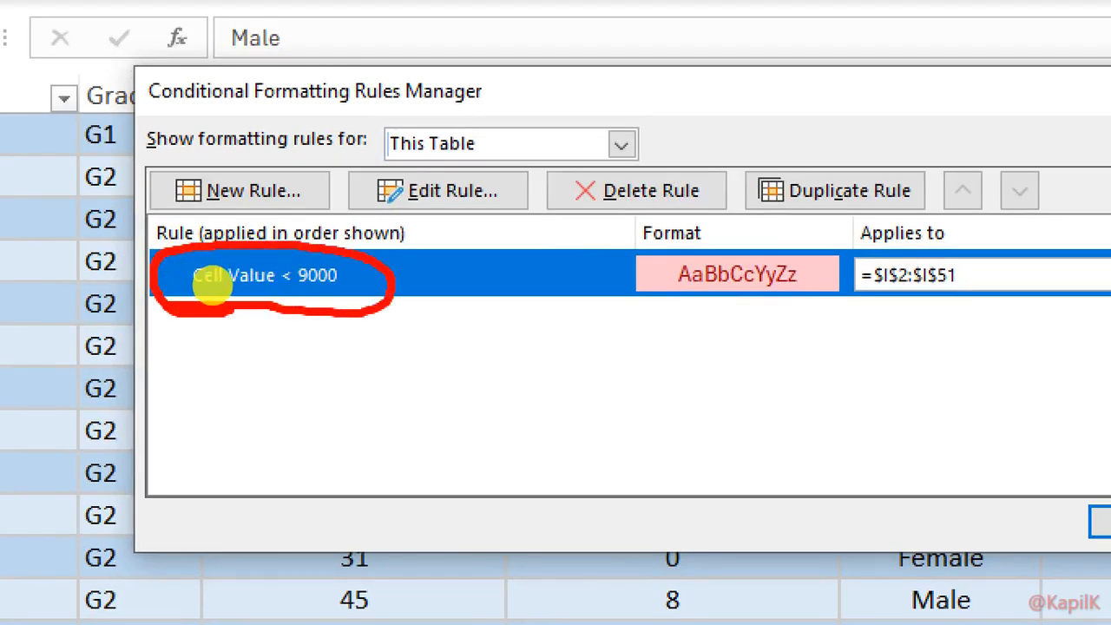
mouse_move(800, 224)
mouse_down()
mouse_move(736, 321)
mouse_move(774, 229)
mouse_up()
drag(976, 208, 968, 210)
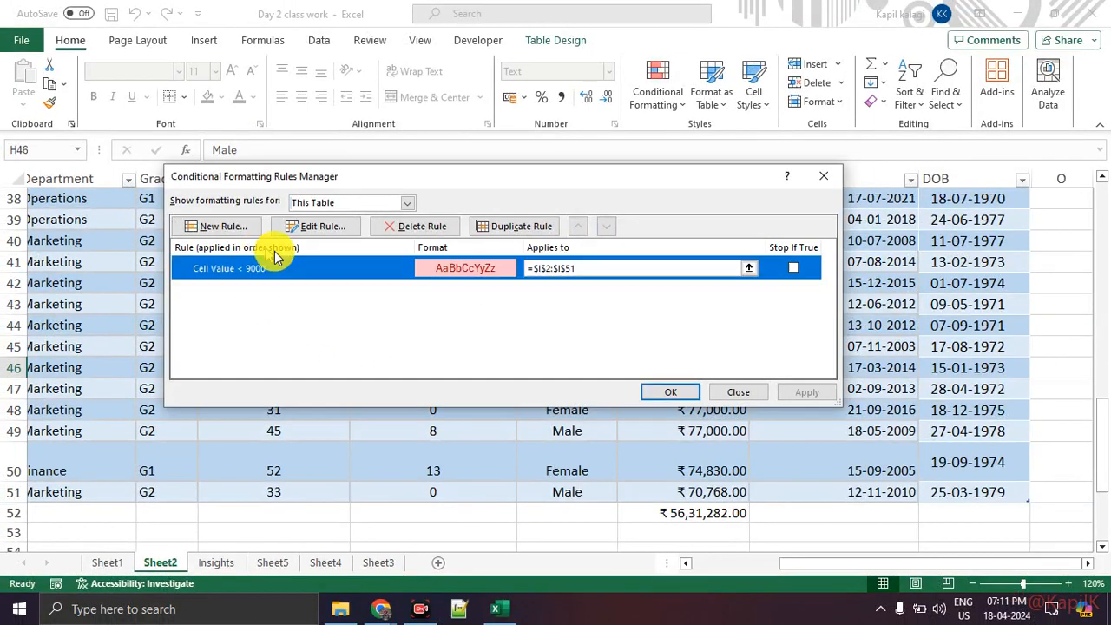
Open the Less Than rule for editing and set its comparison value to 90000
double_click(442, 274)
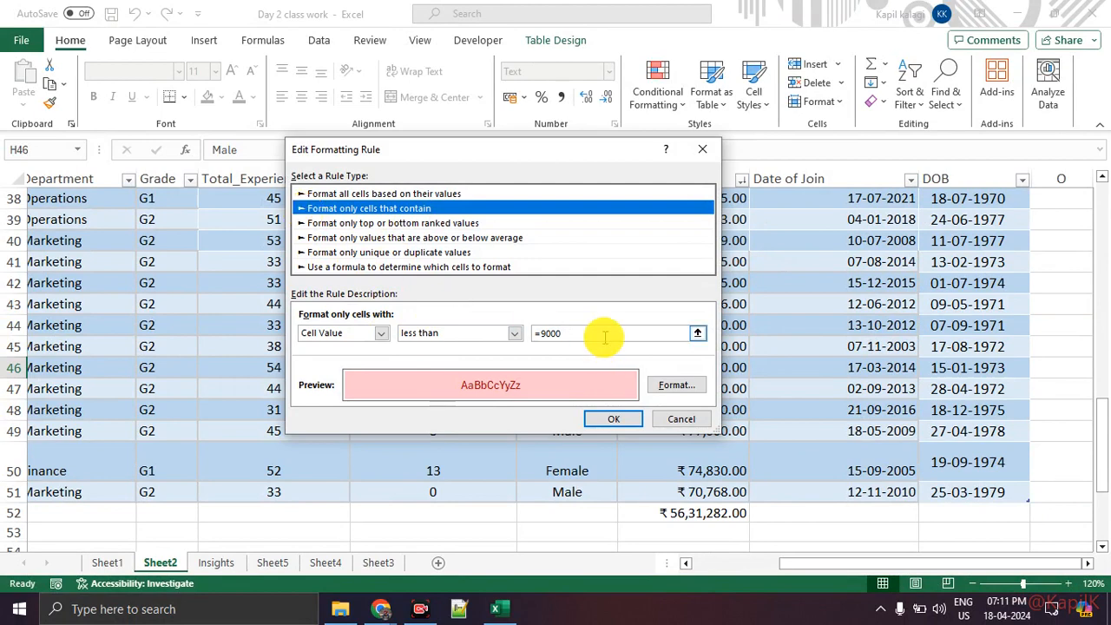
key(ctrl+1)
click(634, 332)
drag(622, 306, 558, 307)
mouse_move(443, 312)
mouse_down()
mouse_move(376, 337)
mouse_move(436, 310)
mouse_up()
key(Escape)
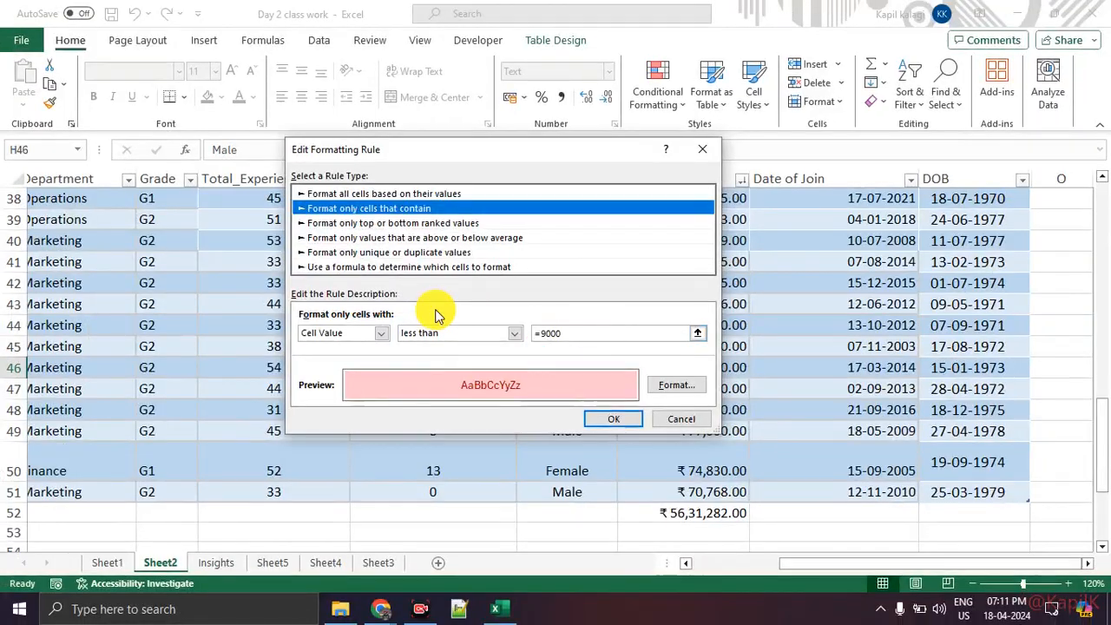
click(594, 329)
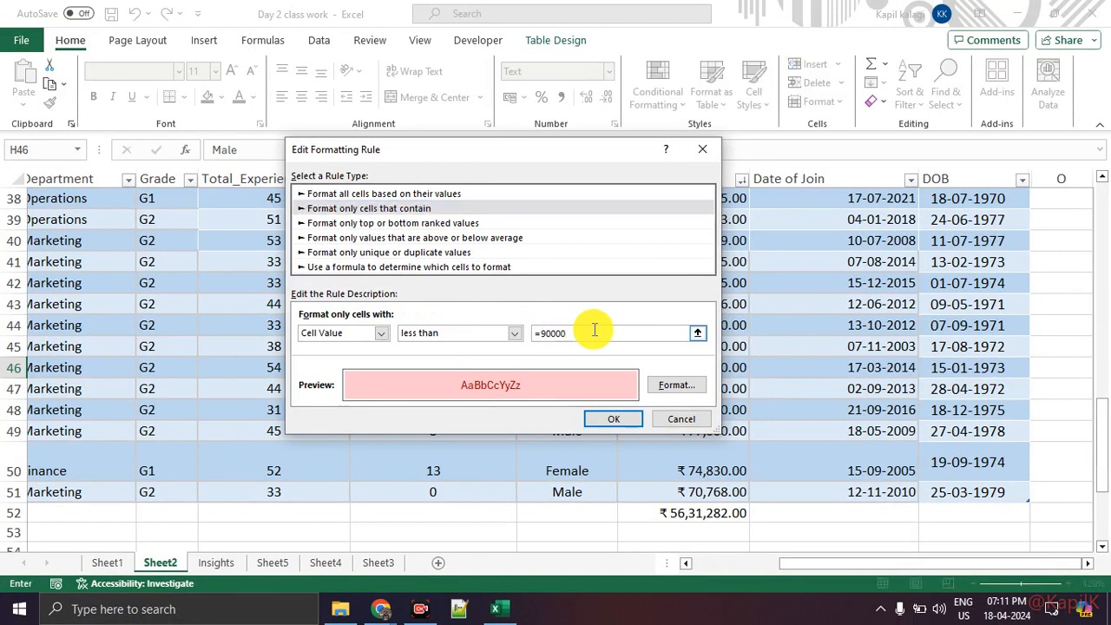
Try the equal to comparison for the rule, set it to not equal to and apply the edited rule
click(438, 338)
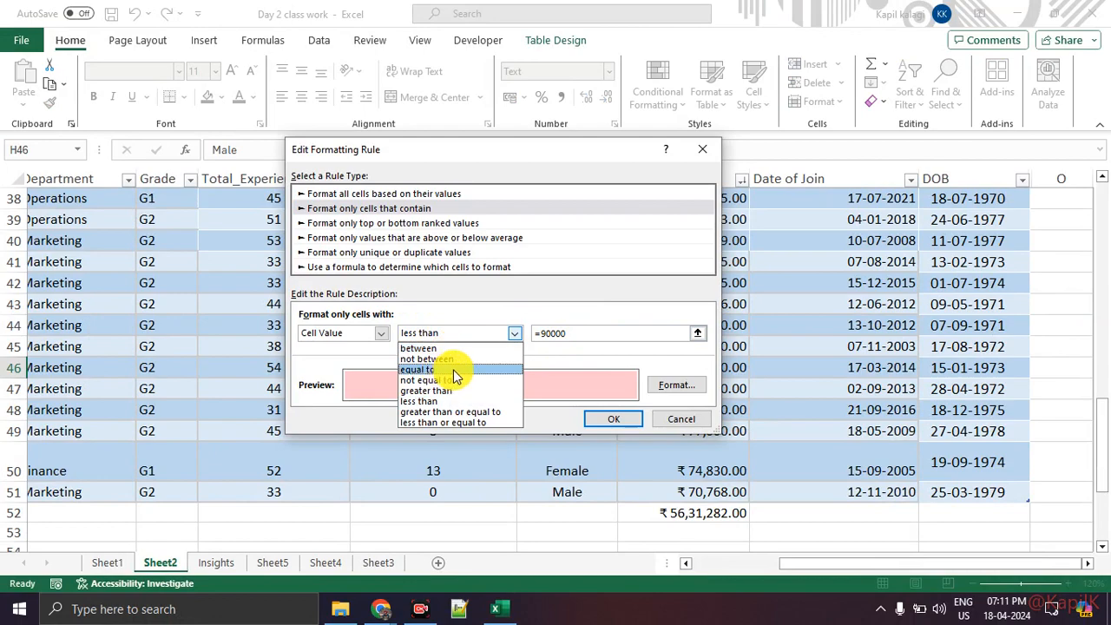
click(453, 370)
click(473, 334)
click(457, 381)
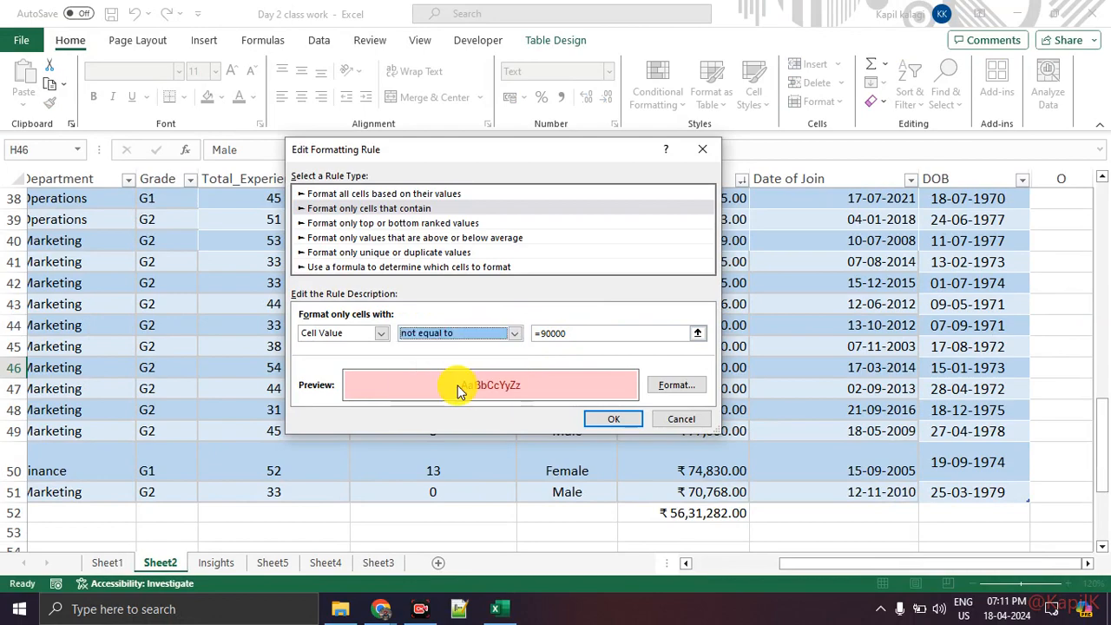
click(477, 336)
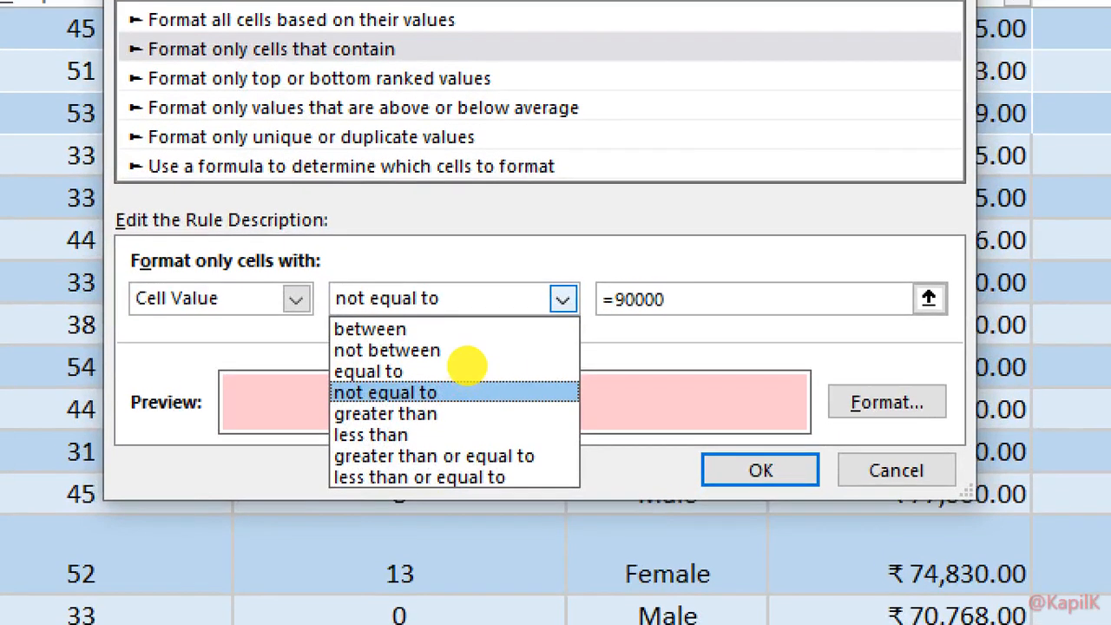
mouse_move(520, 304)
mouse_down()
mouse_move(486, 300)
mouse_move(367, 462)
mouse_move(504, 360)
mouse_move(484, 335)
mouse_up()
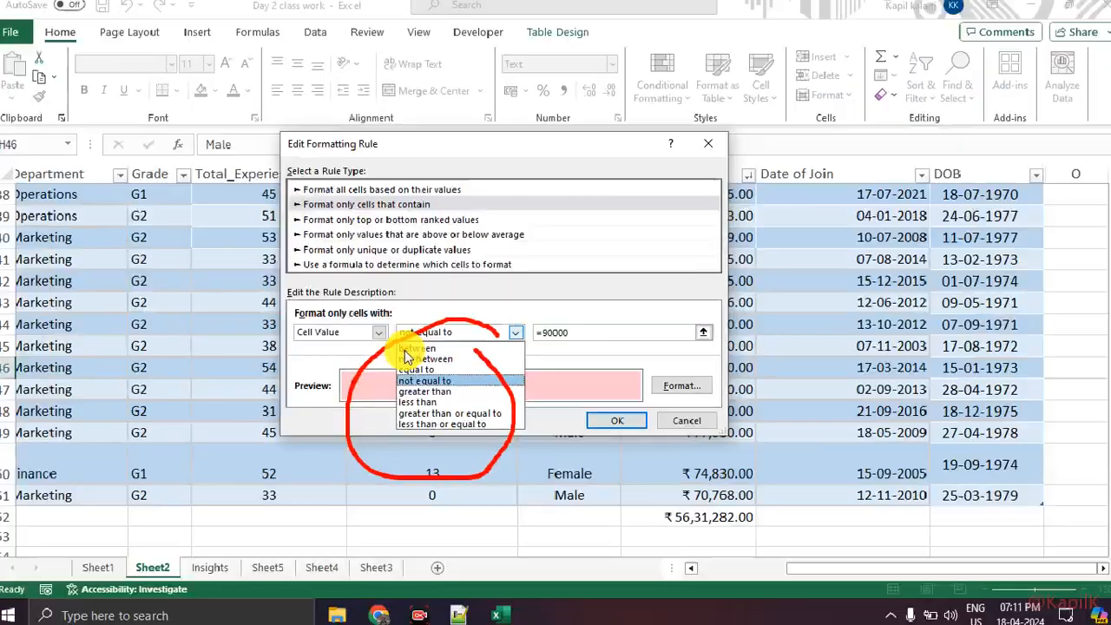
click(386, 394)
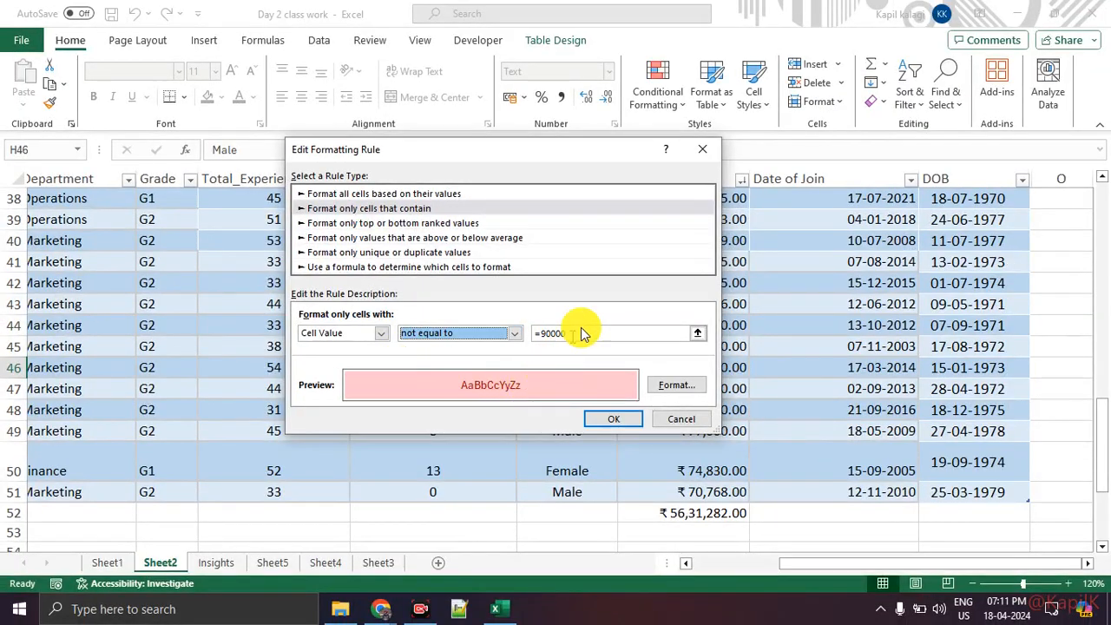
click(612, 418)
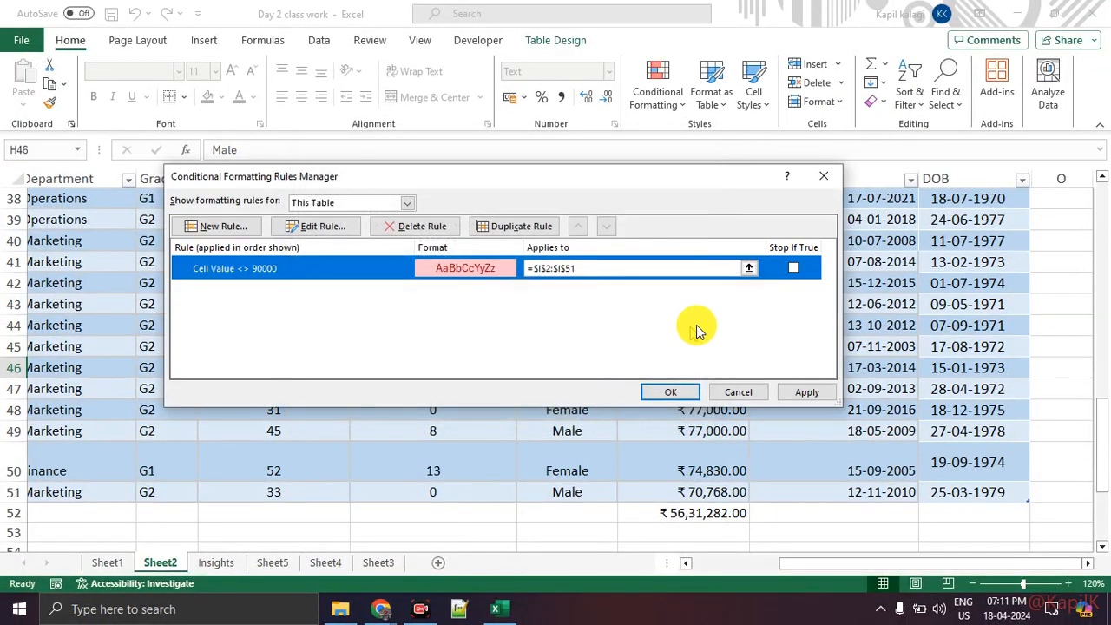
click(781, 393)
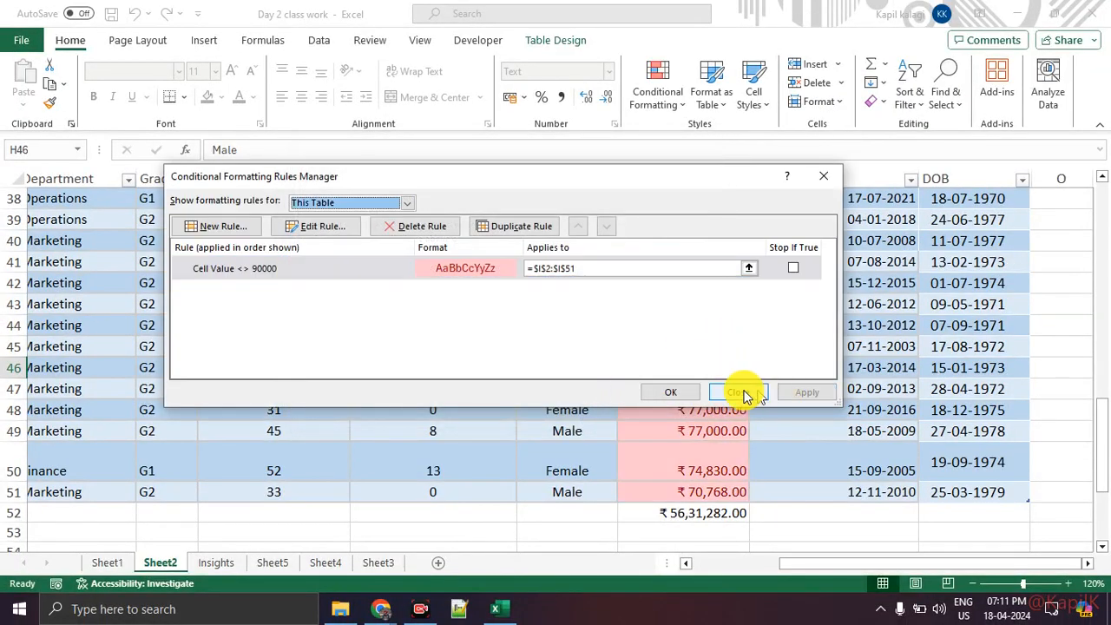
click(671, 392)
Examine the CTC column from end to end for values highlighted by the not equal to rule
click(681, 370)
scroll(681, 373, up, 2)
scroll(683, 369, up, 11)
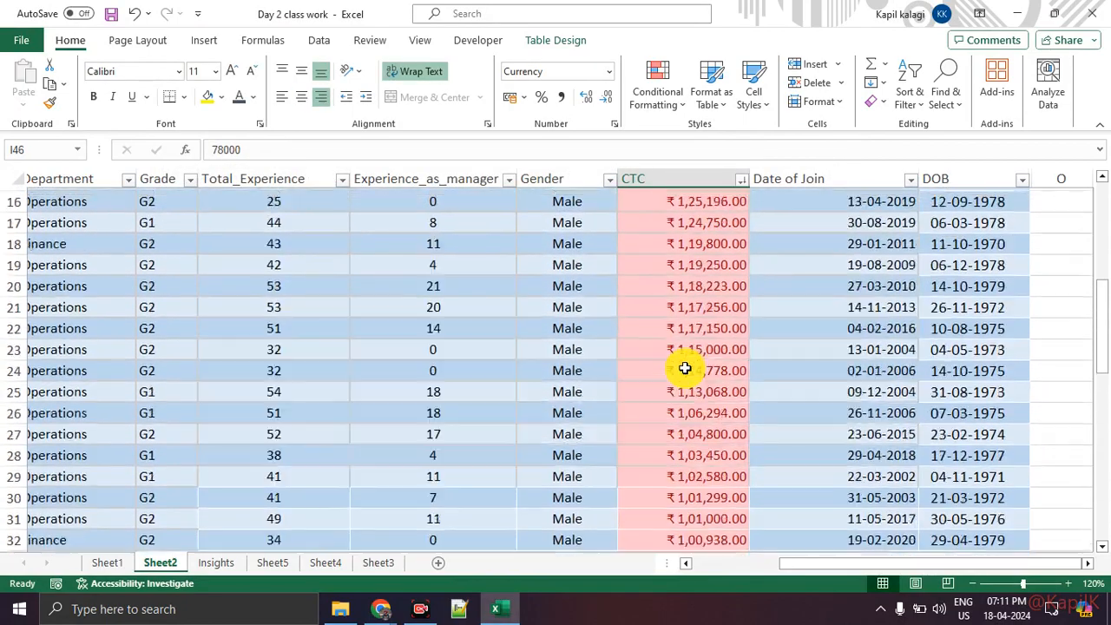
scroll(687, 362, down, 6)
scroll(686, 361, down, 10)
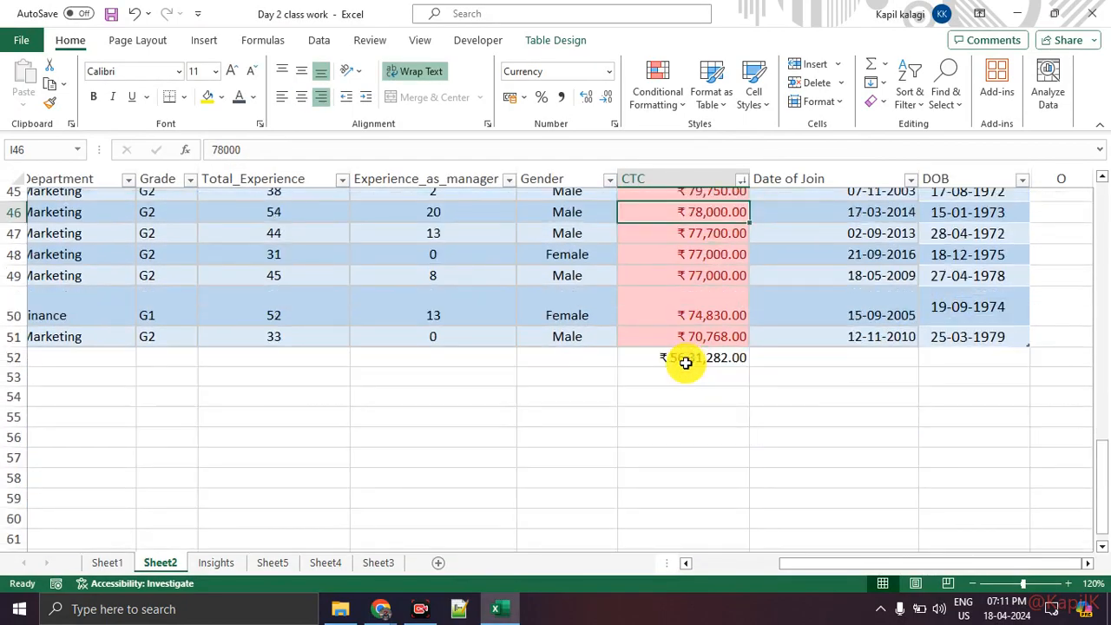
scroll(690, 360, up, 16)
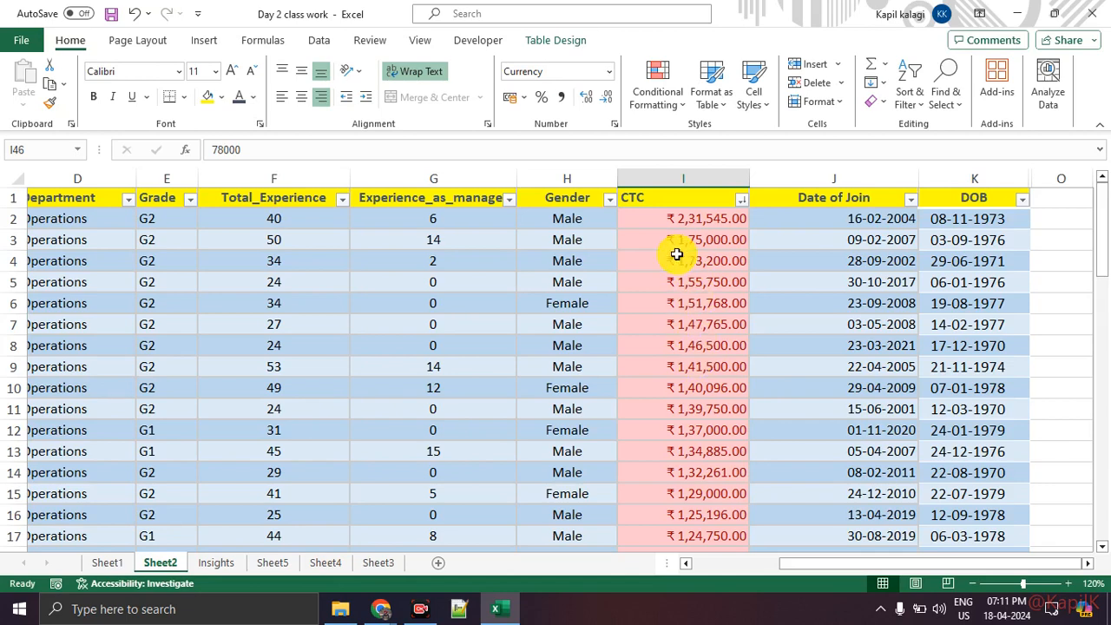
Clear all conditional formatting rules, including the not equal to rule on CTC, from the entire sheet
click(668, 101)
mouse_move(681, 135)
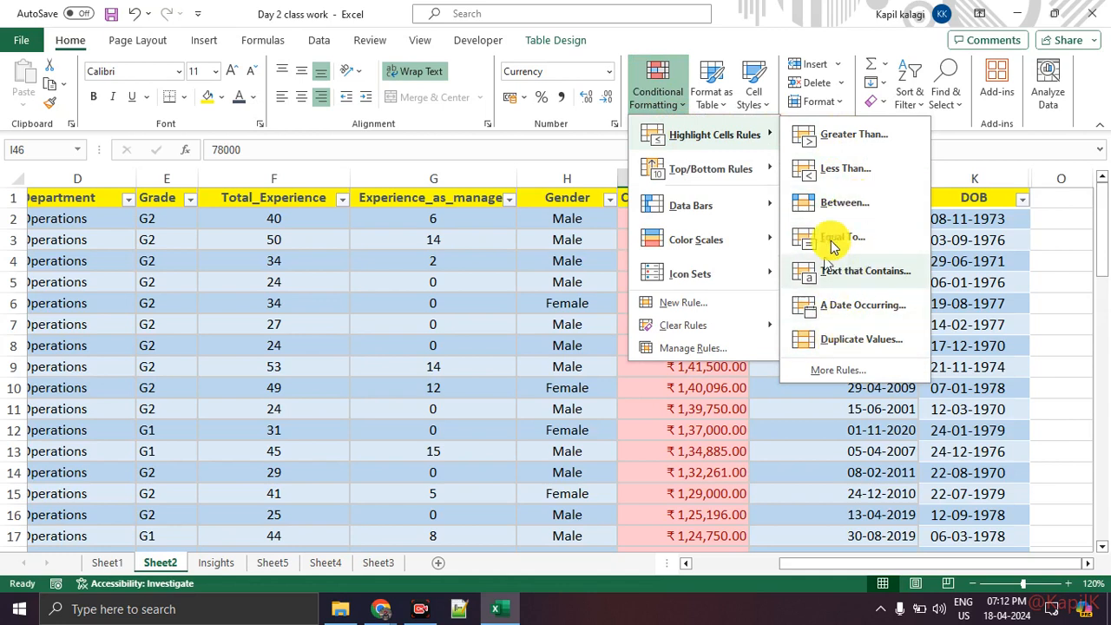
click(483, 301)
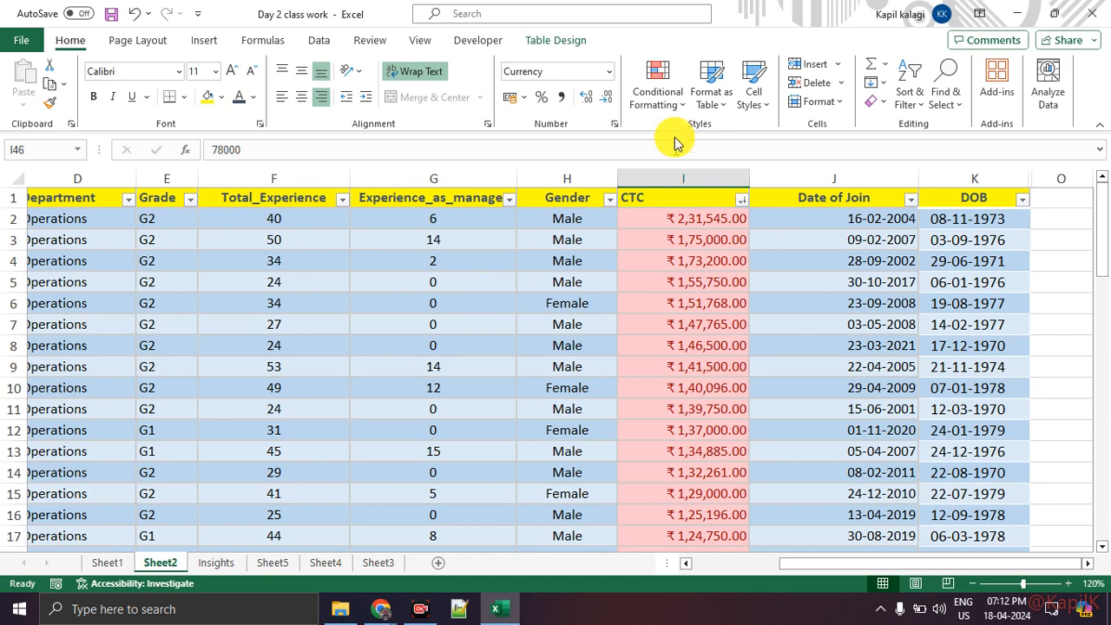
click(661, 98)
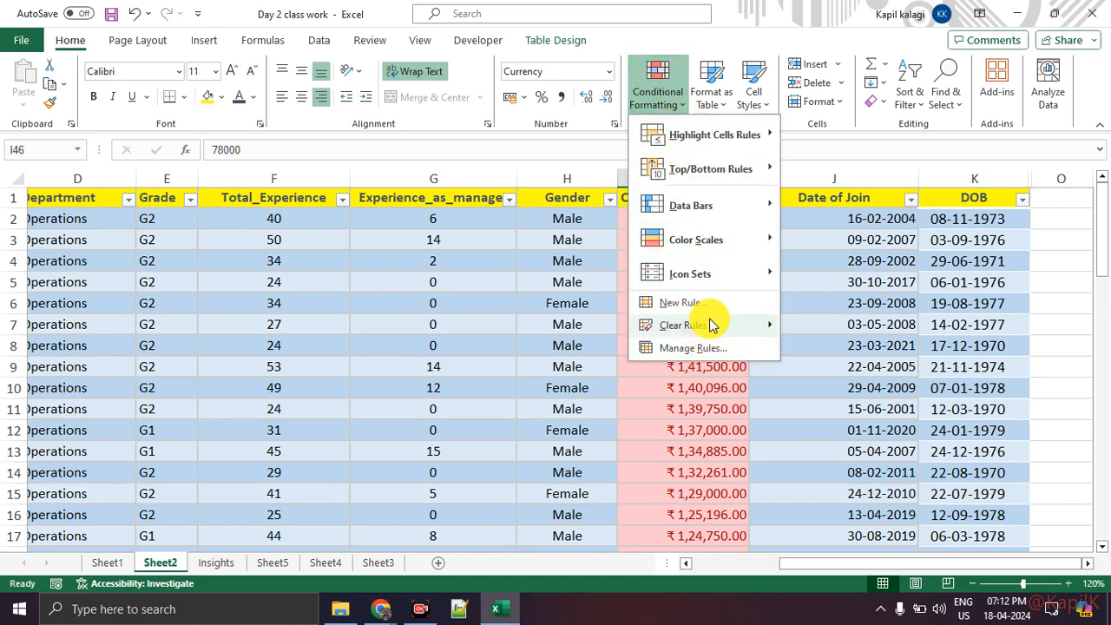
mouse_move(748, 328)
click(863, 354)
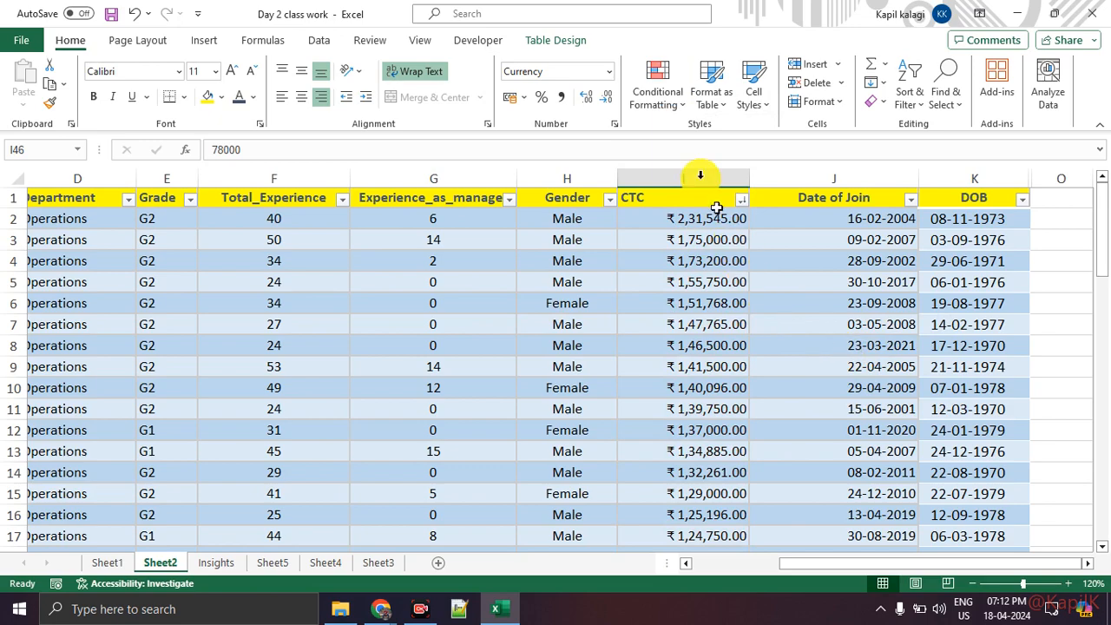
click(662, 95)
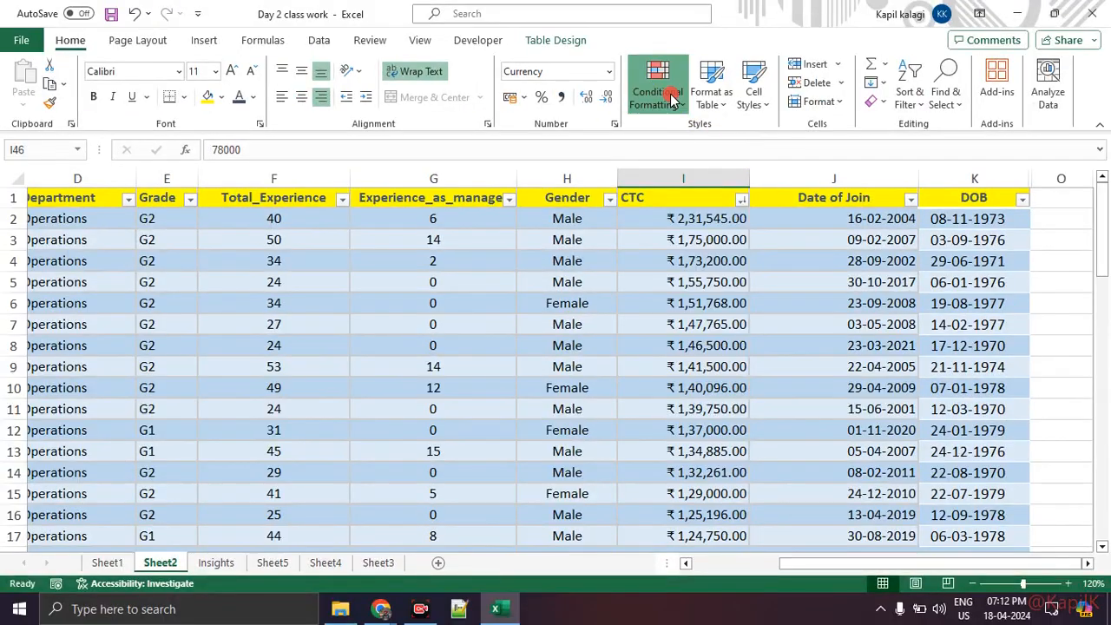
click(653, 96)
mouse_move(742, 247)
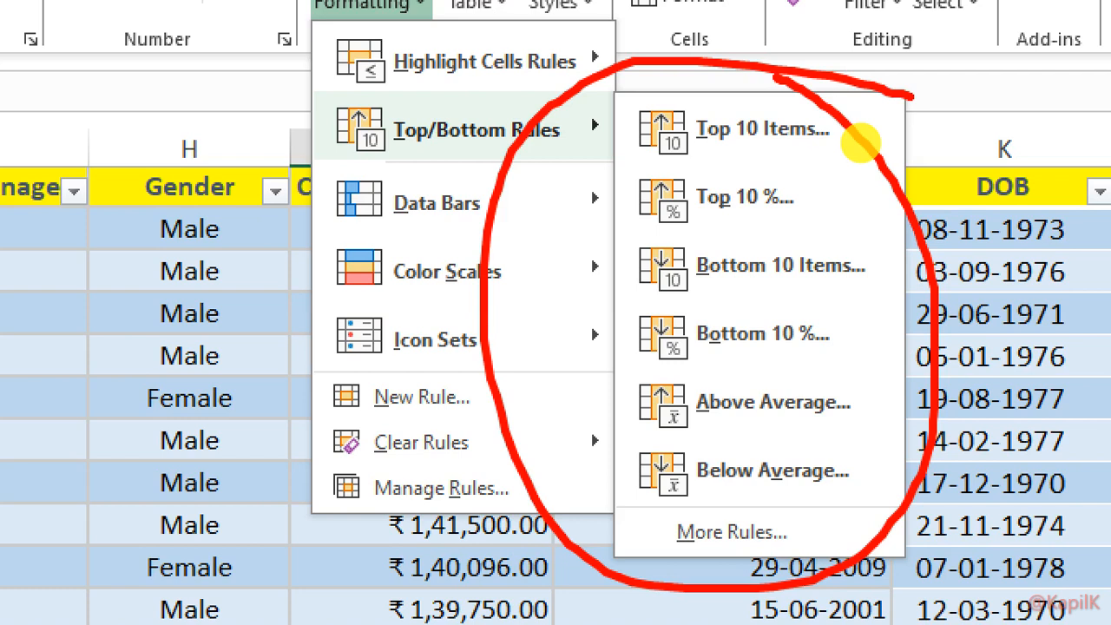
click(796, 214)
mouse_move(647, 219)
mouse_down()
mouse_move(850, 180)
mouse_move(649, 188)
mouse_up()
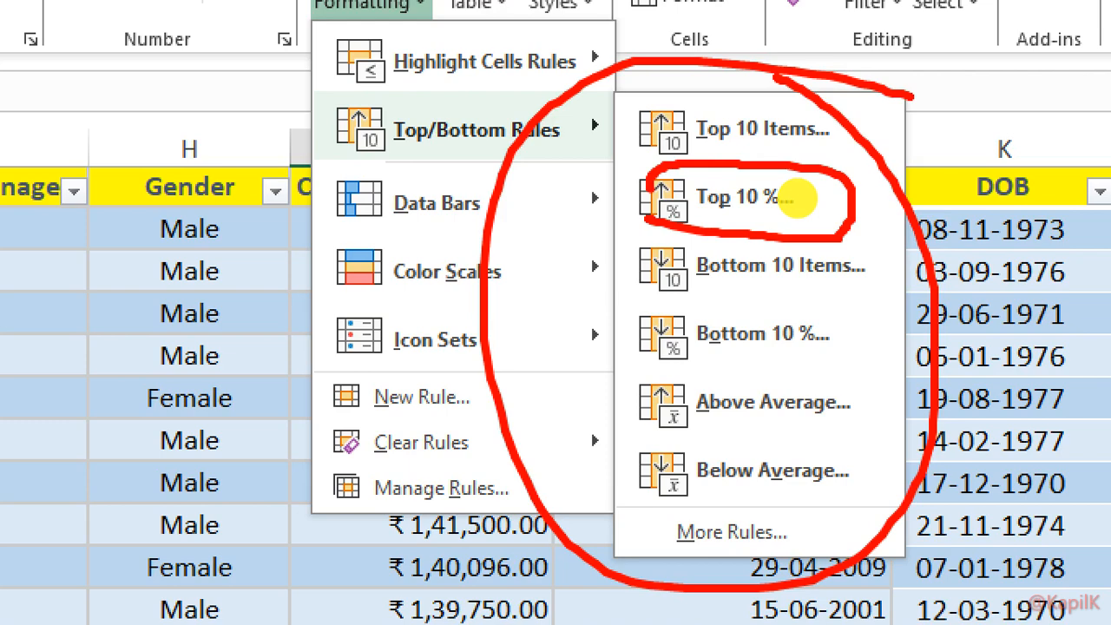
key(Escape)
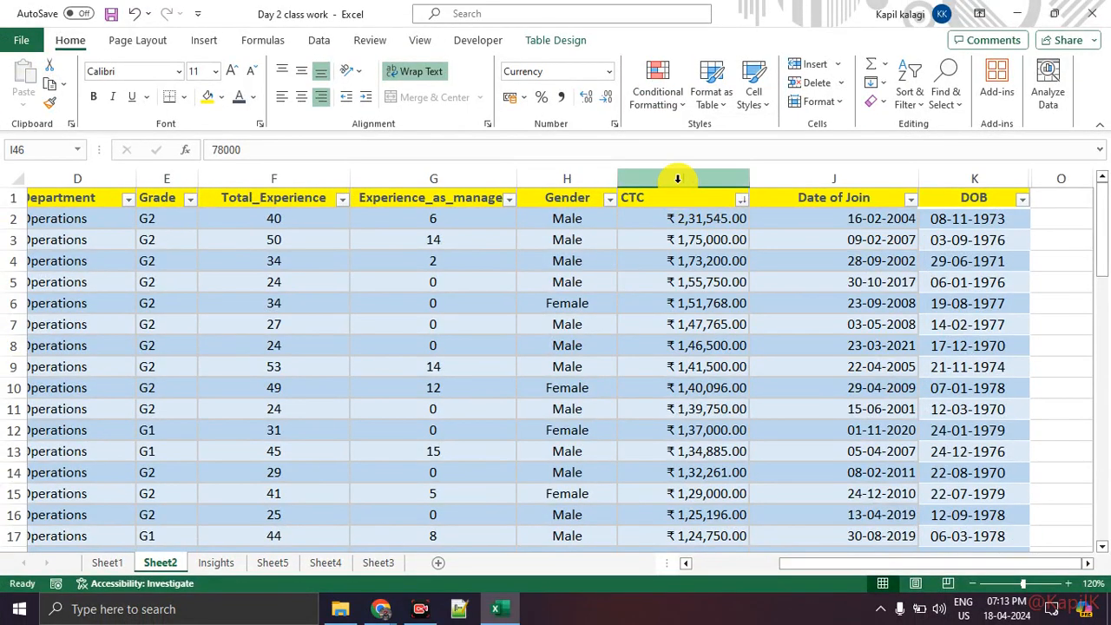
Highlight the top 5 values of the whole CTC column with Green Fill with Dark Green Text using a Top 10 Items rule
click(677, 178)
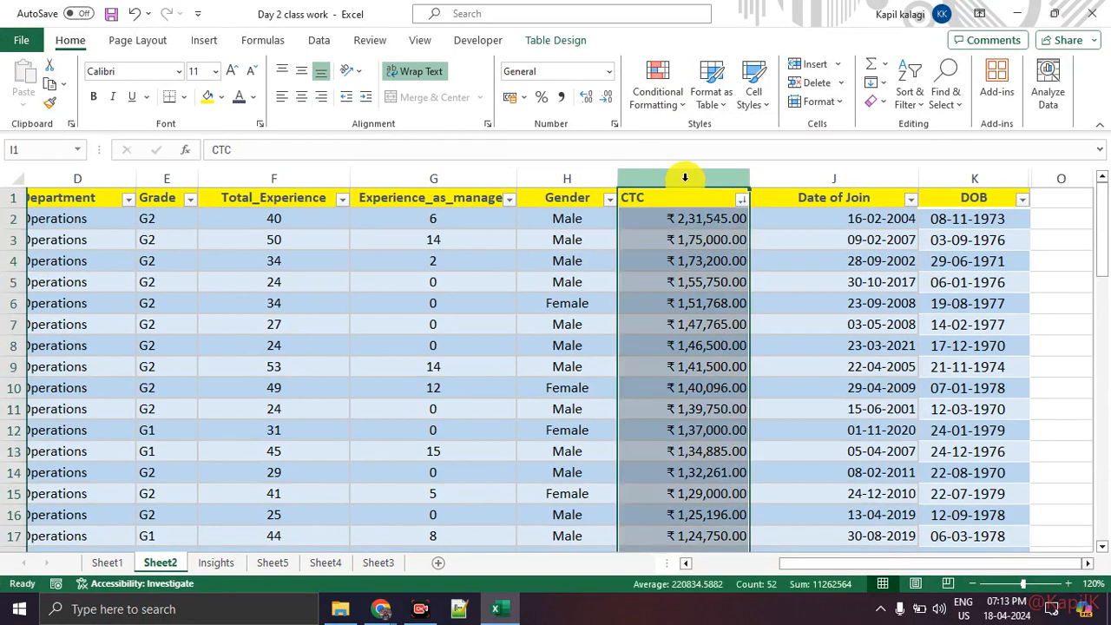
click(675, 106)
mouse_move(729, 173)
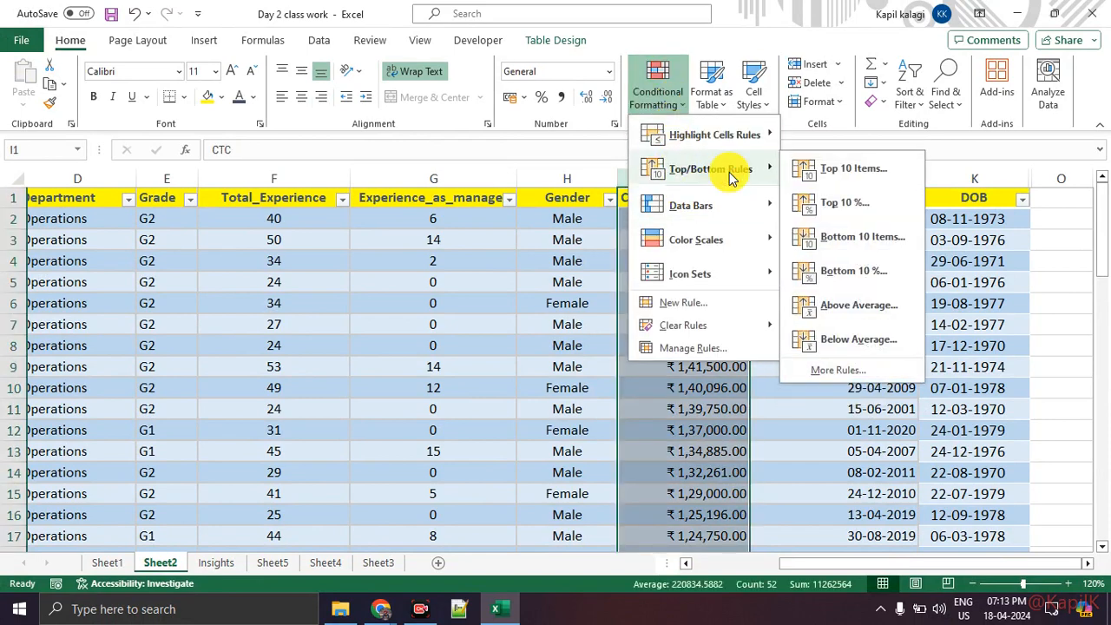
click(820, 168)
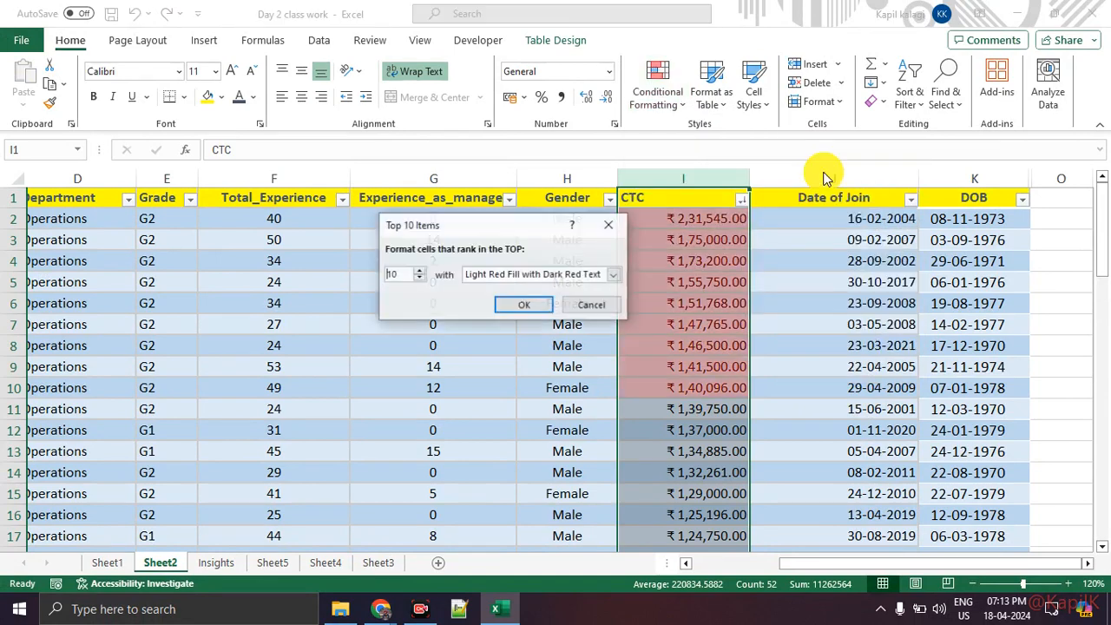
click(407, 275)
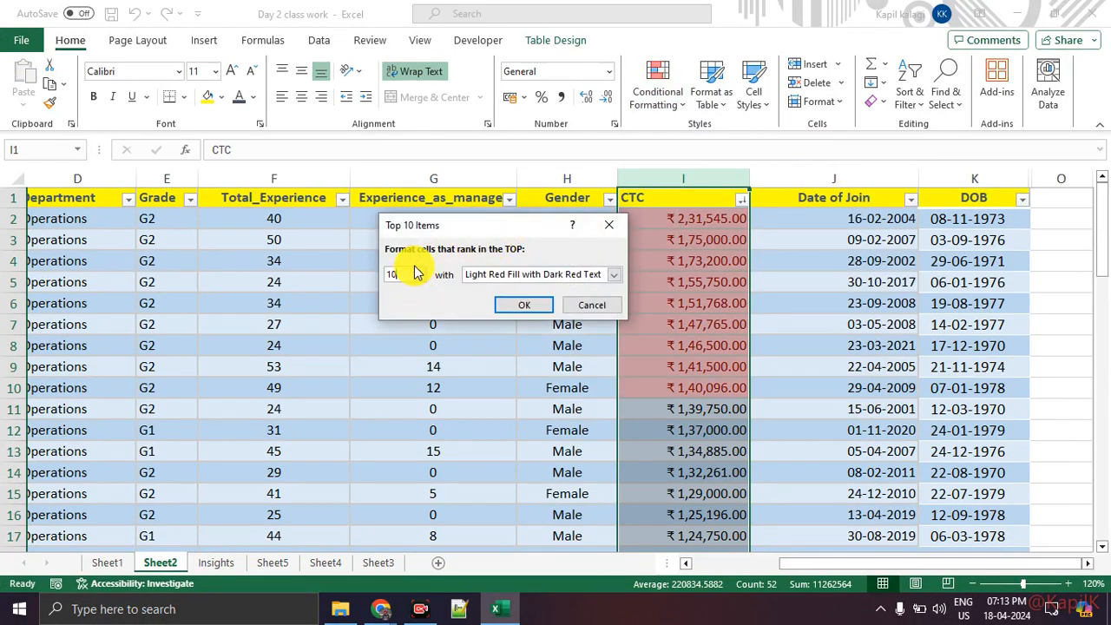
key(BackSpace)
key(BackSpace)
text(5)
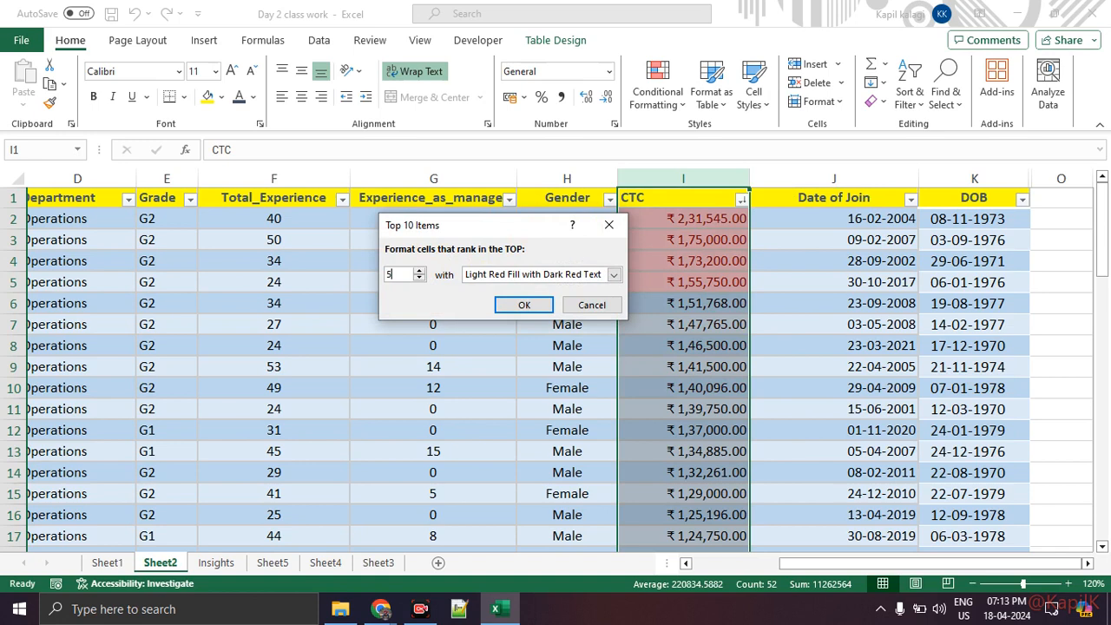
click(500, 276)
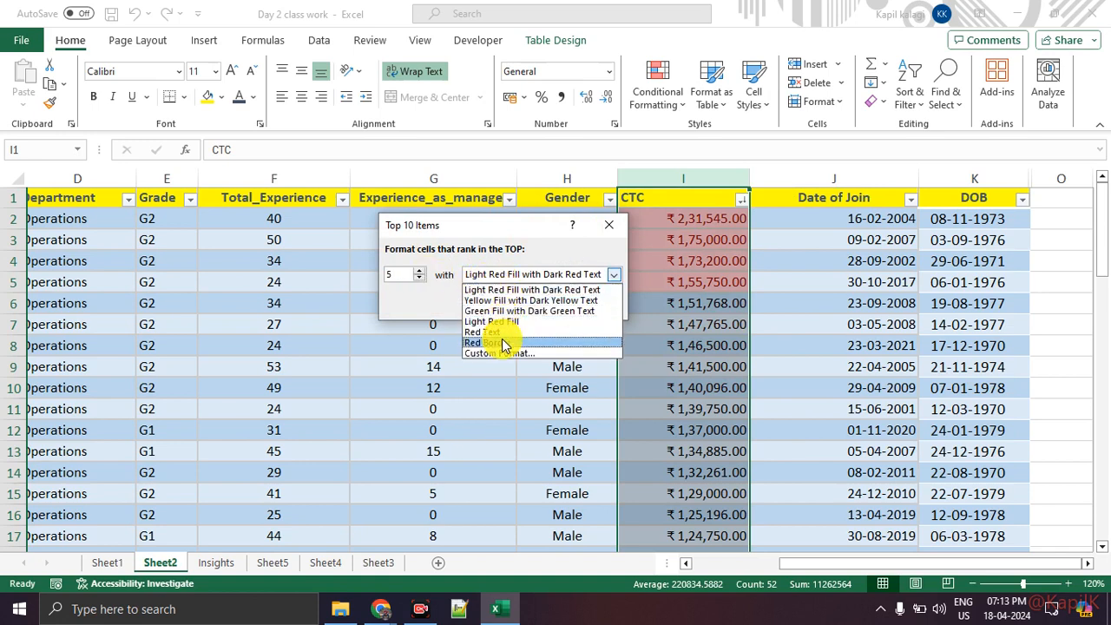
click(508, 311)
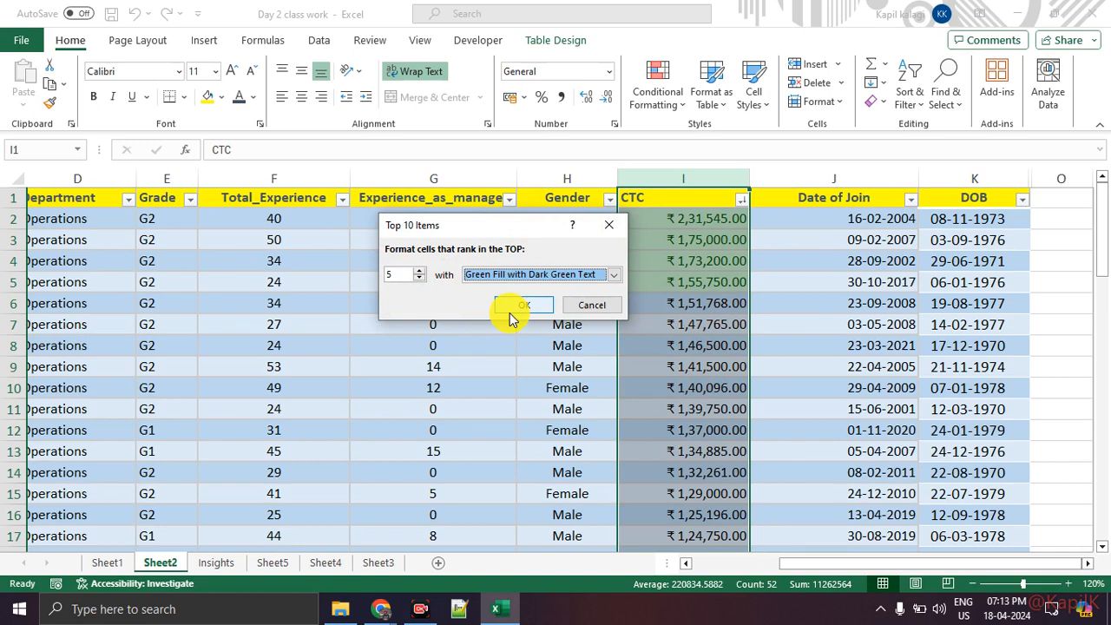
click(519, 305)
click(675, 363)
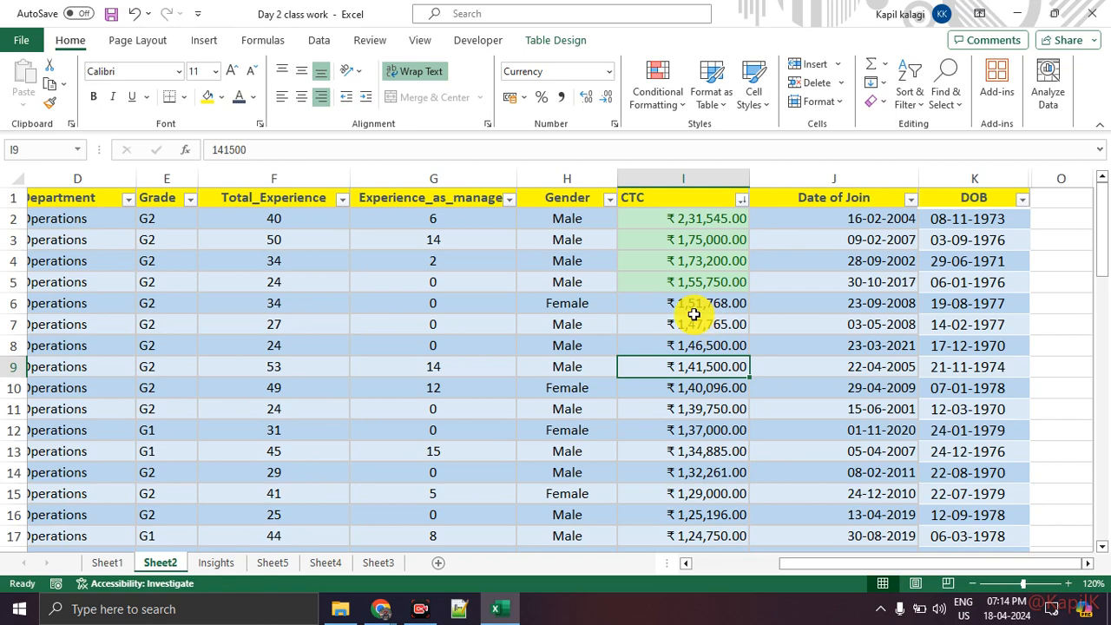
Review the top-ranking rule and the range it applies to in the conditional formatting rules manager, and close the manager
click(657, 90)
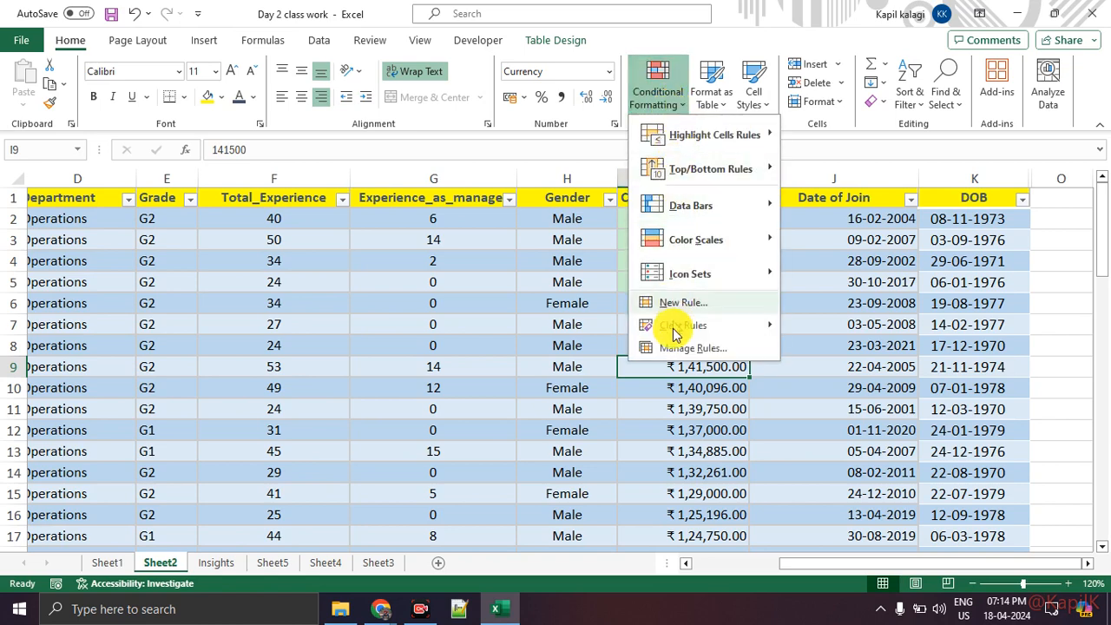
click(673, 346)
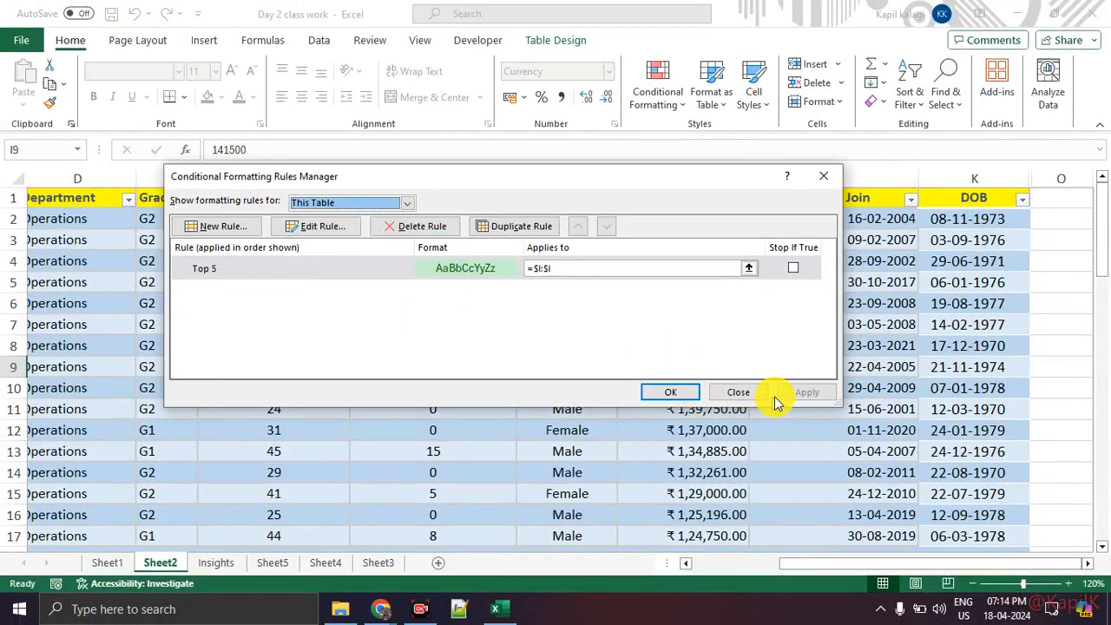
click(672, 393)
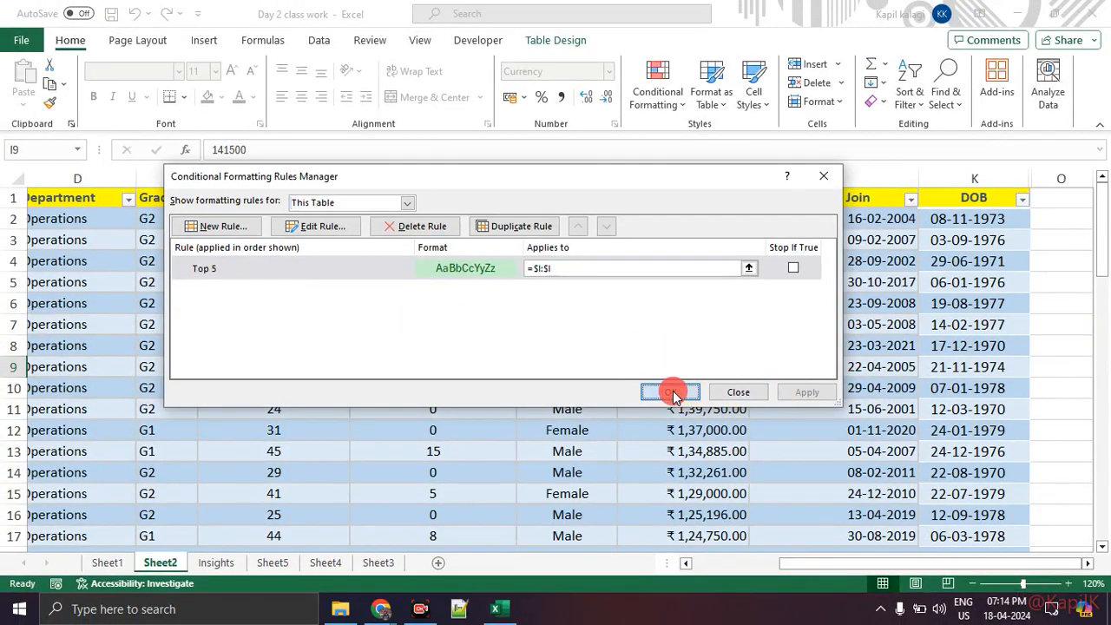
click(703, 386)
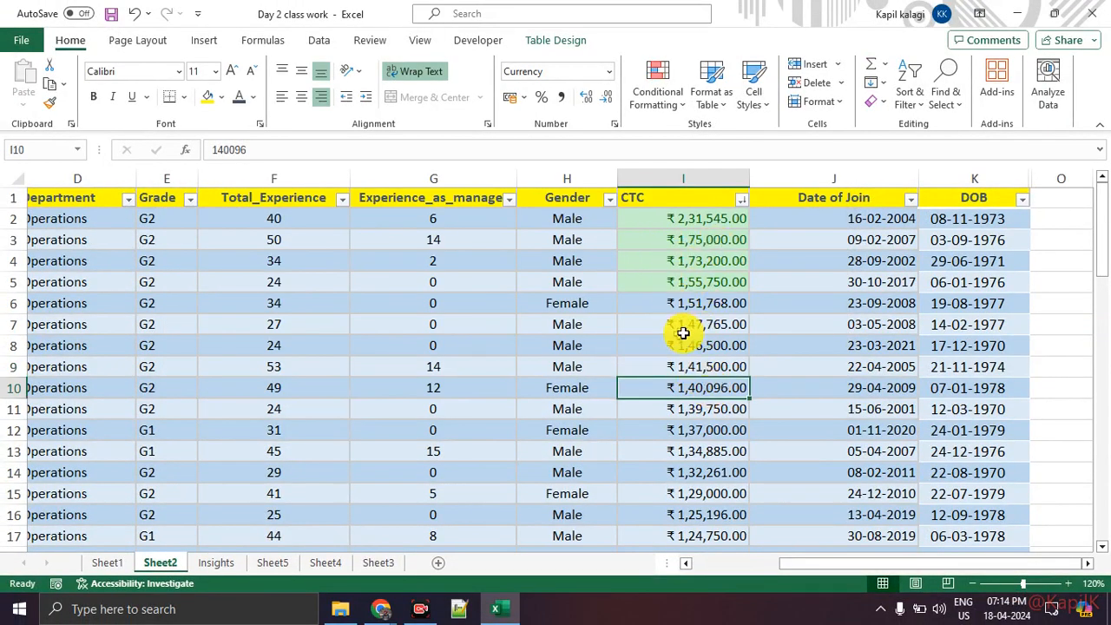
Compare the highlighted CTC cells with the values below them and with the largest values in the column's filter list
click(673, 308)
drag(672, 241, 680, 328)
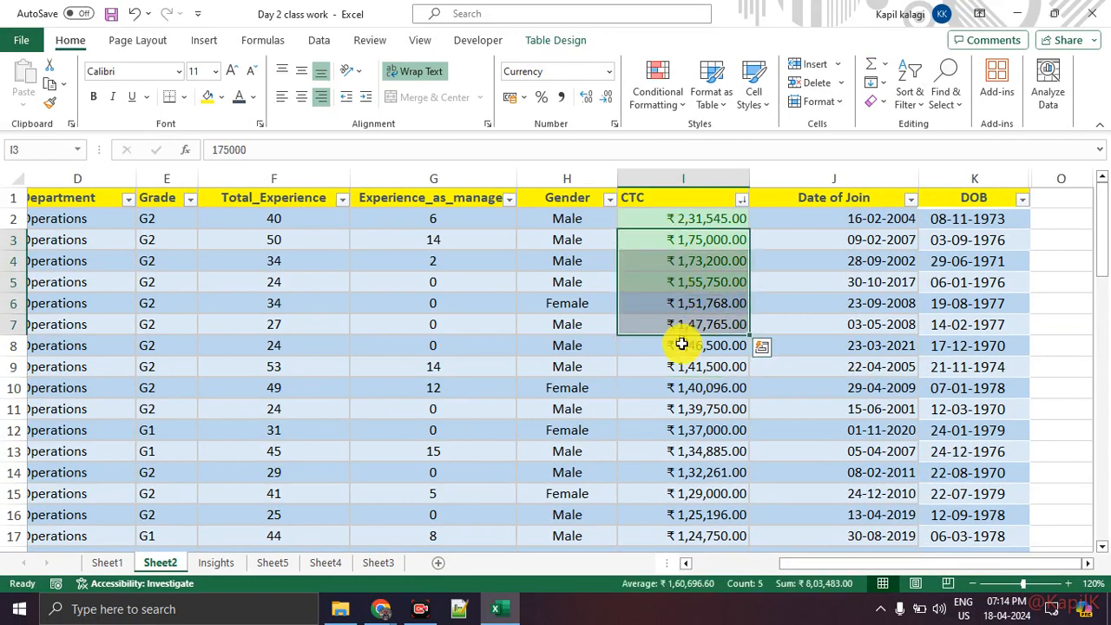
click(681, 342)
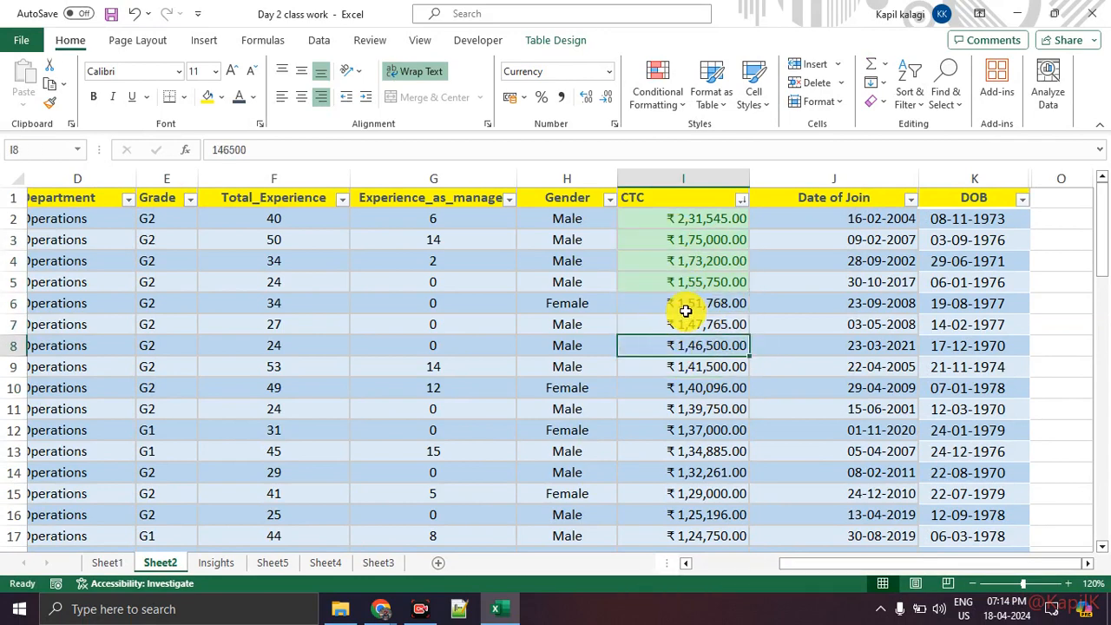
scroll(686, 310, down, 2)
scroll(659, 311, up, 2)
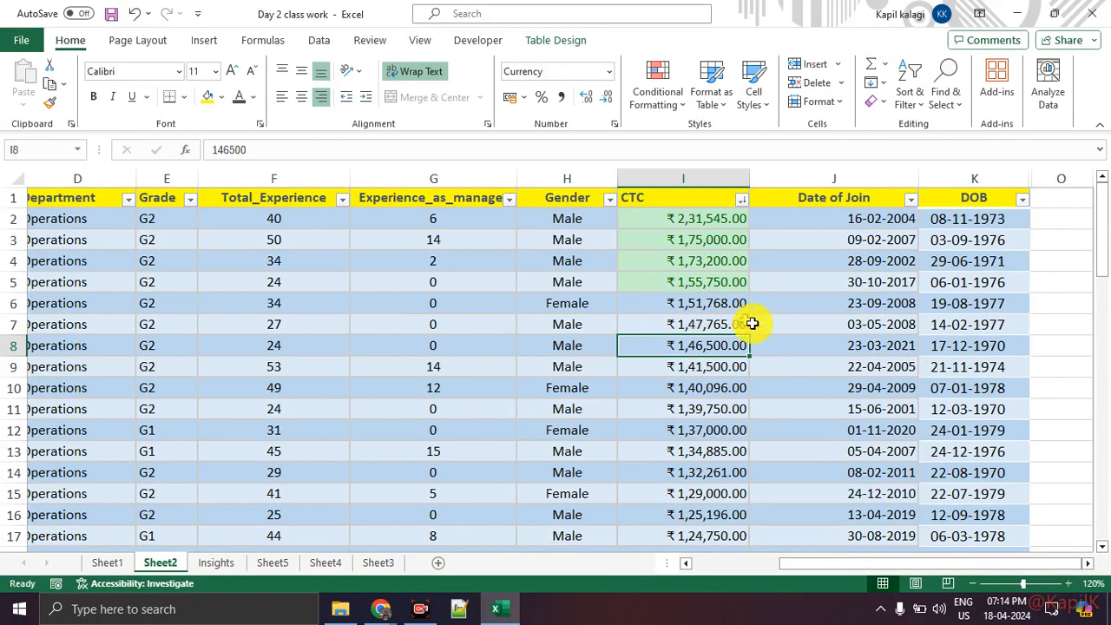
click(742, 200)
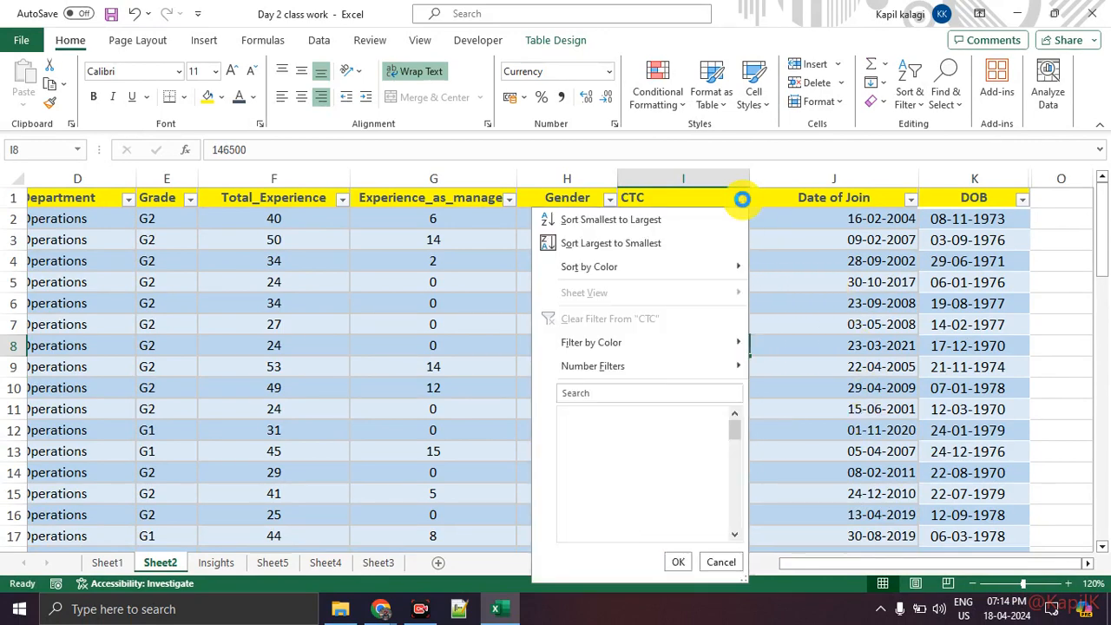
scroll(612, 503, down, 10)
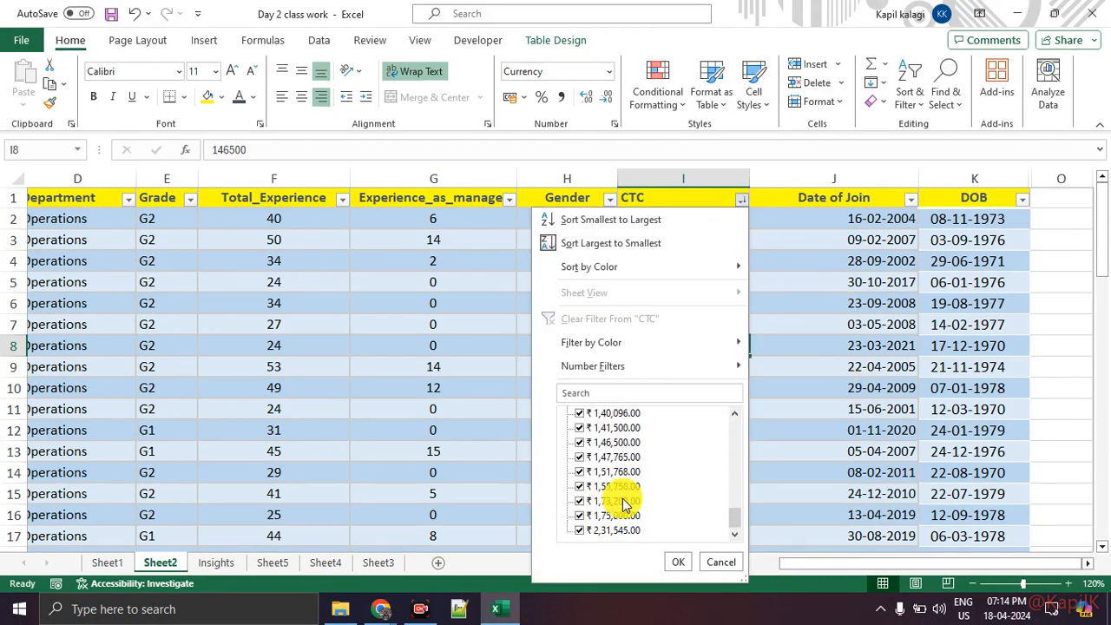
scroll(623, 505, up, 10)
click(840, 345)
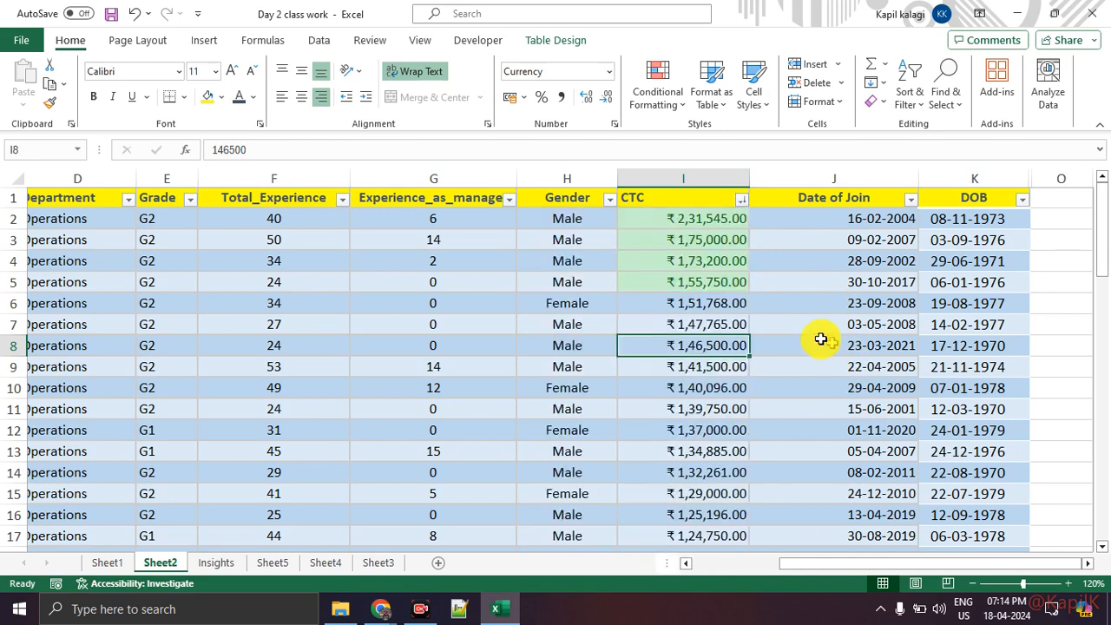
Examine the entire CTC column down to the cell below the table for further highlighted values
scroll(725, 456, down, 10)
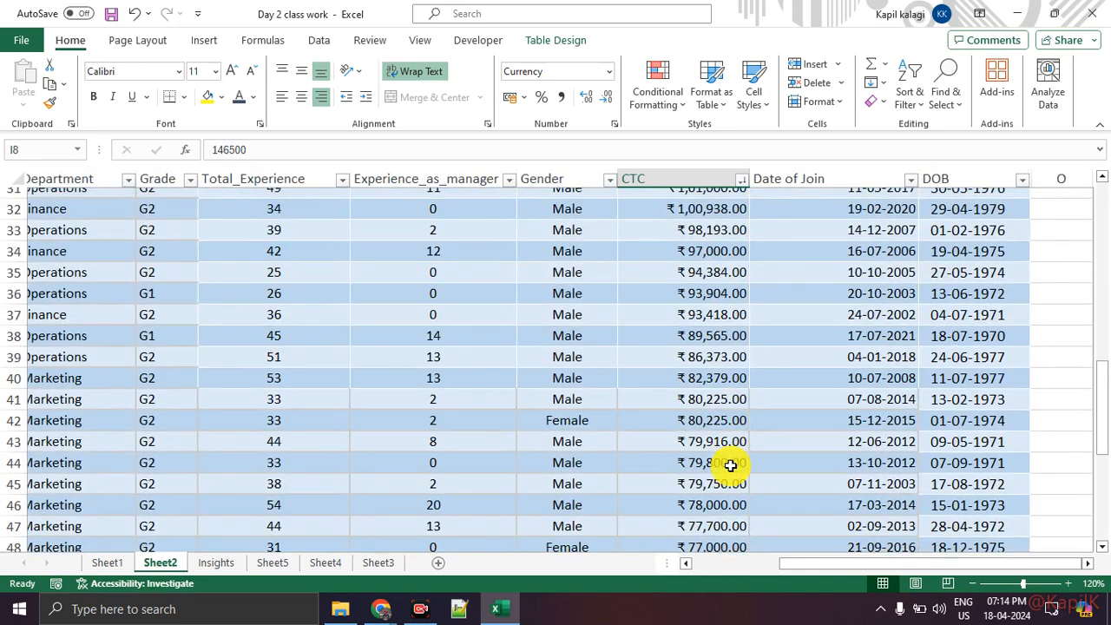
scroll(730, 465, down, 5)
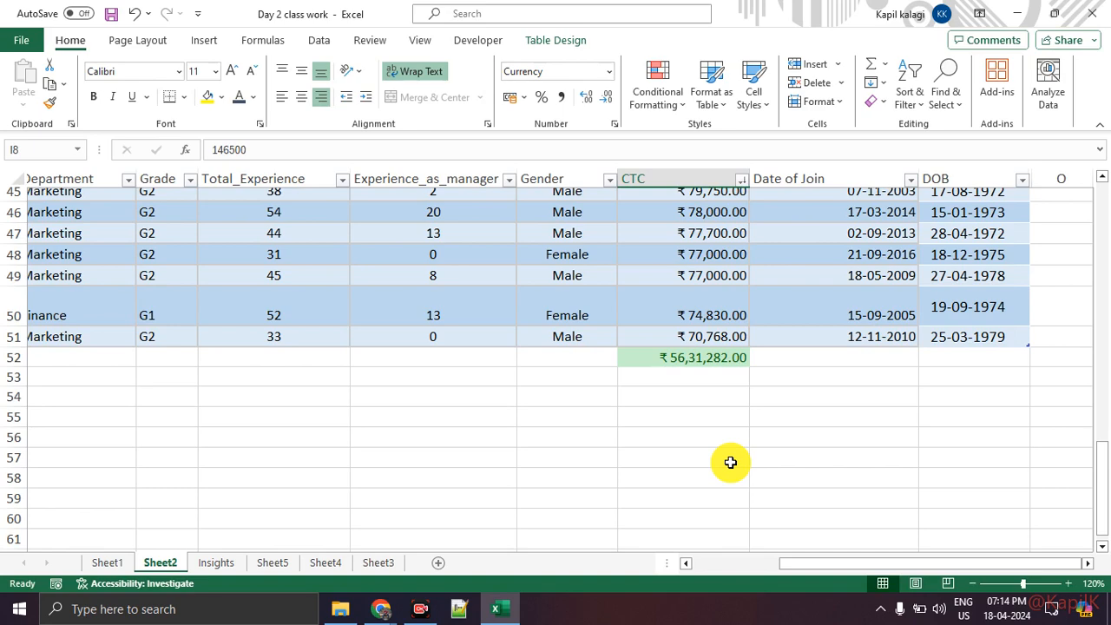
scroll(729, 463, up, 15)
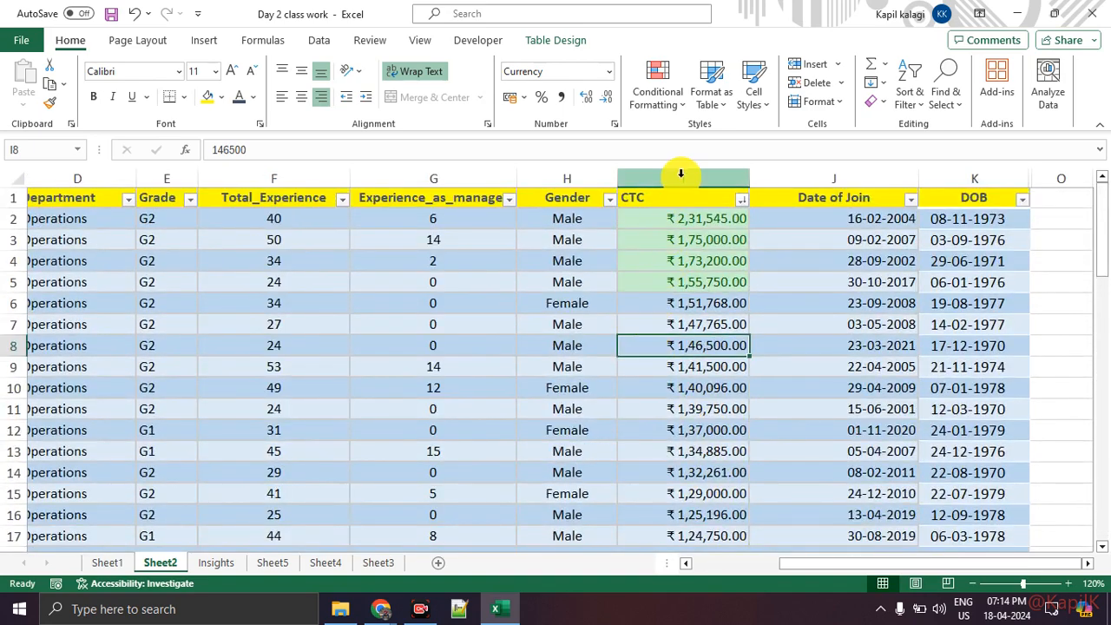
click(681, 174)
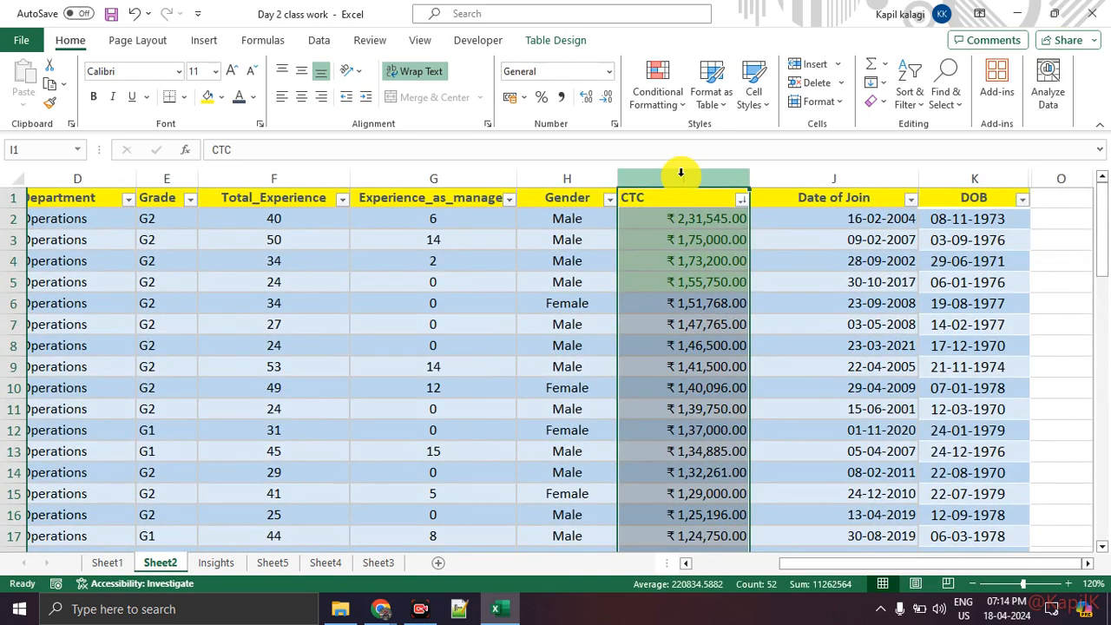
scroll(675, 265, down, 20)
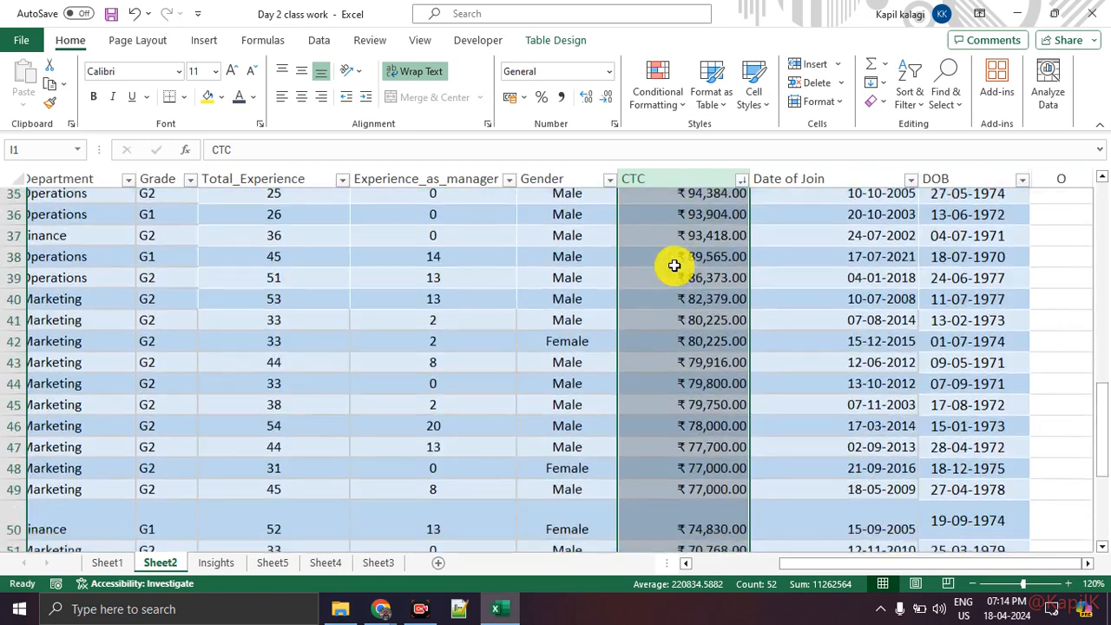
scroll(675, 266, down, 3)
scroll(675, 265, up, 20)
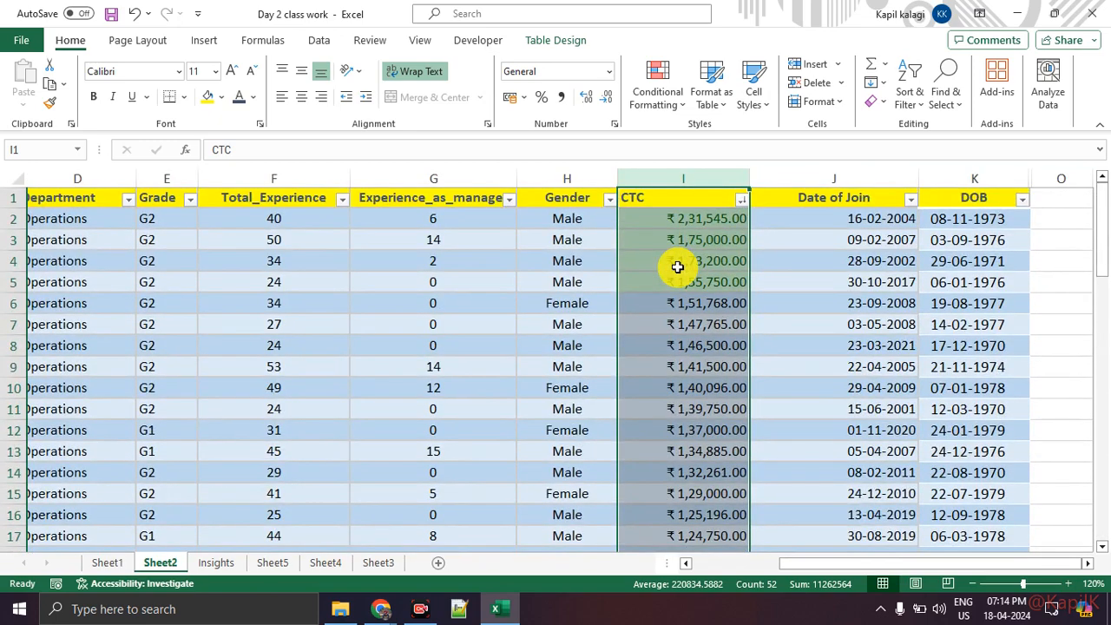
click(677, 266)
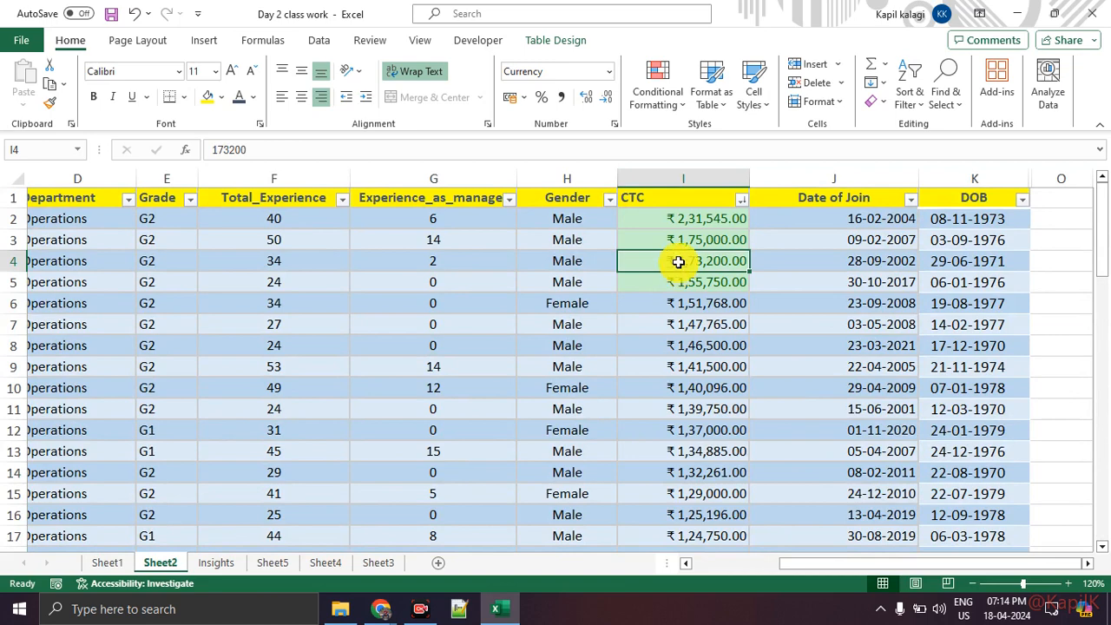
Clear all conditional formatting rules from the entire employee sheet
click(675, 120)
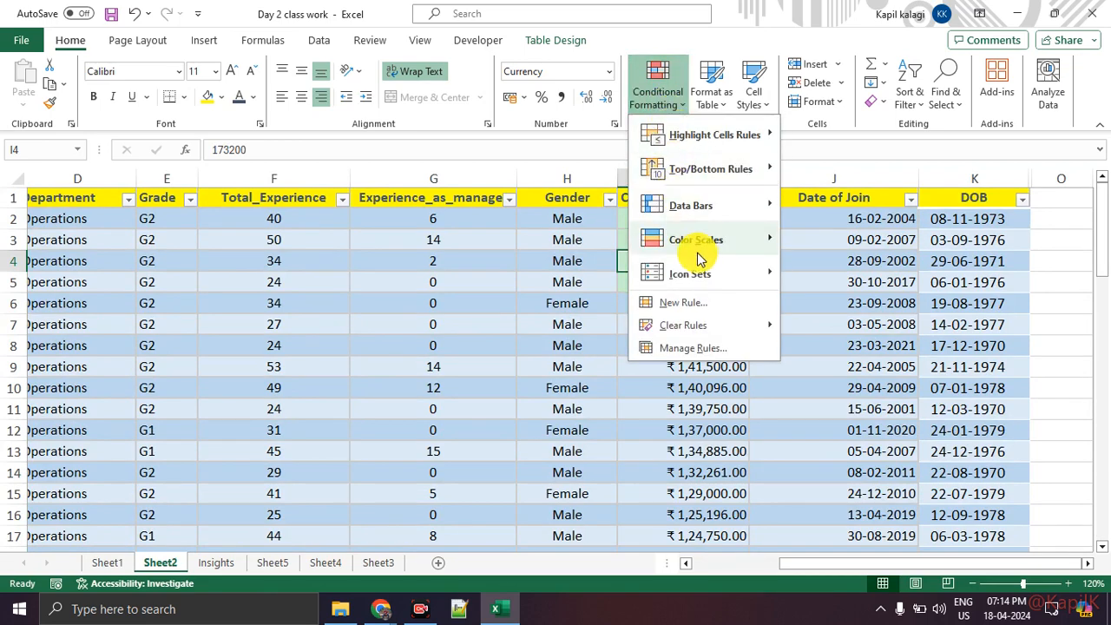
mouse_move(713, 325)
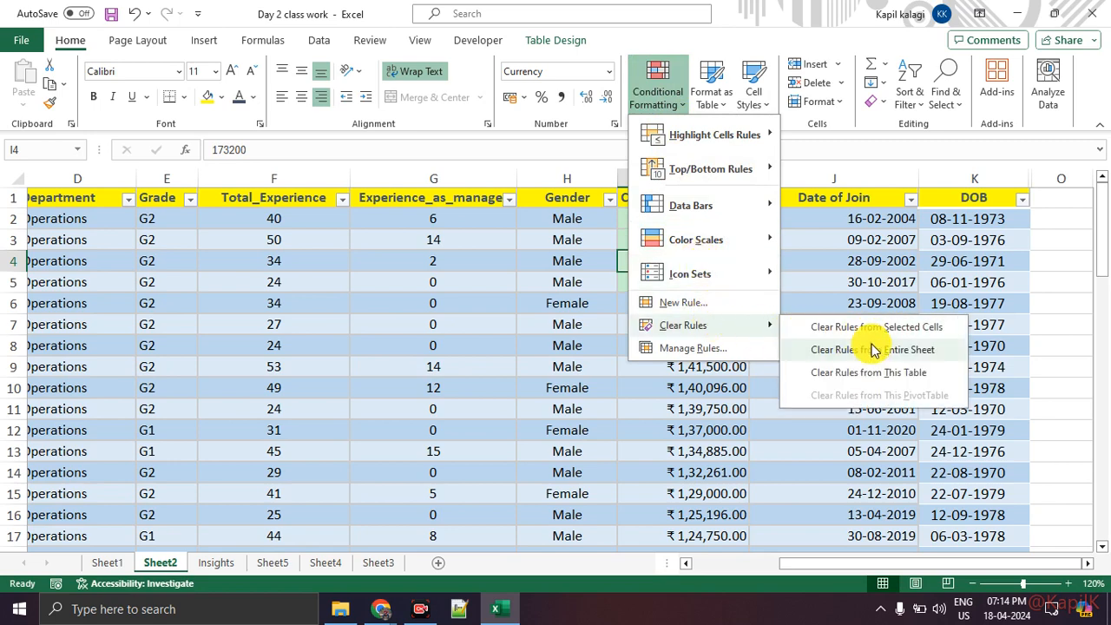
click(863, 349)
click(701, 343)
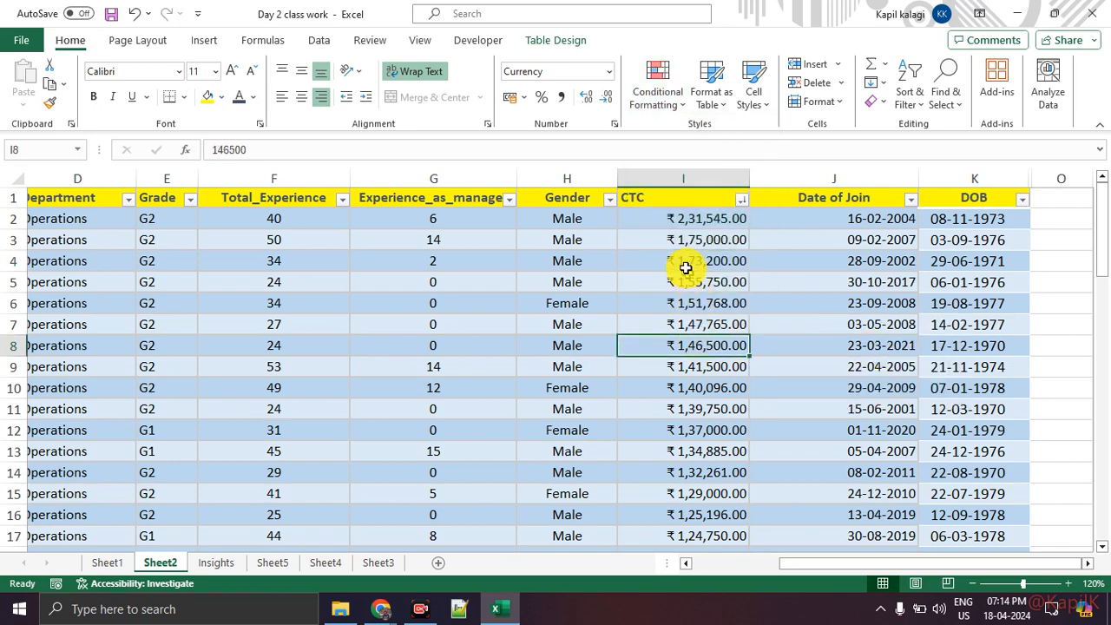
click(685, 234)
click(684, 219)
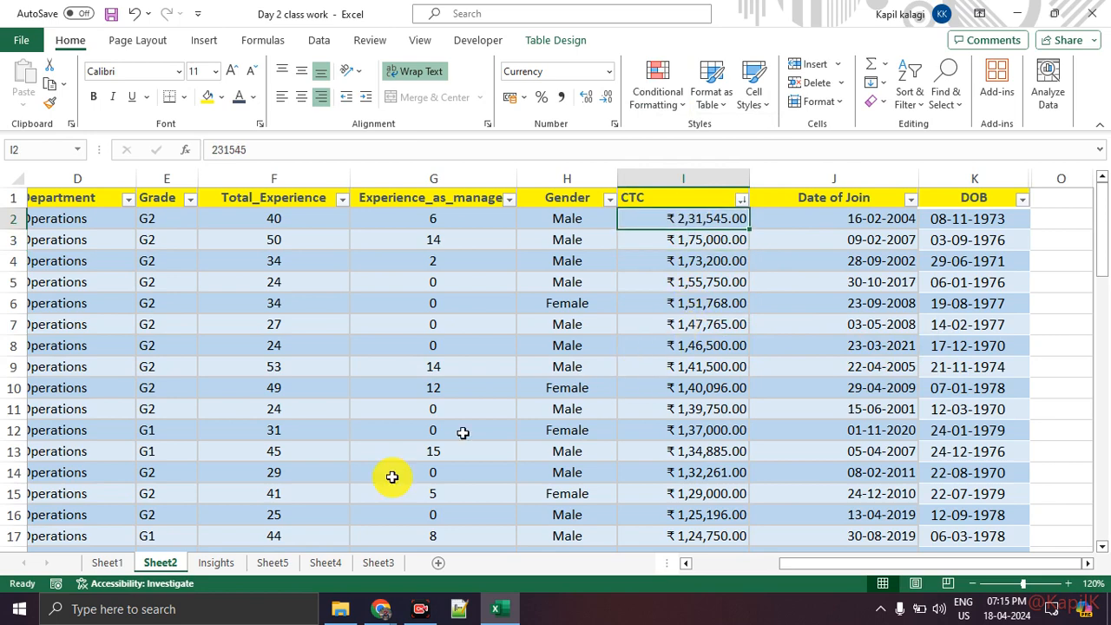
Switch to Sheet1 and widen the Quantity and Discount columns
click(111, 562)
drag(613, 227, 614, 504)
click(800, 417)
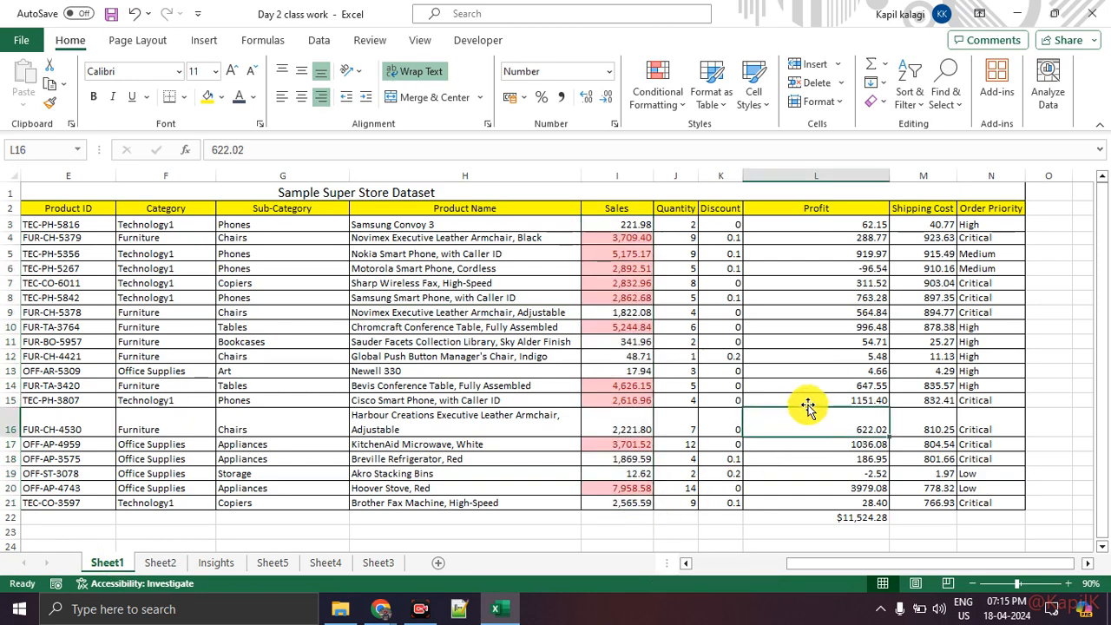
double_click(699, 176)
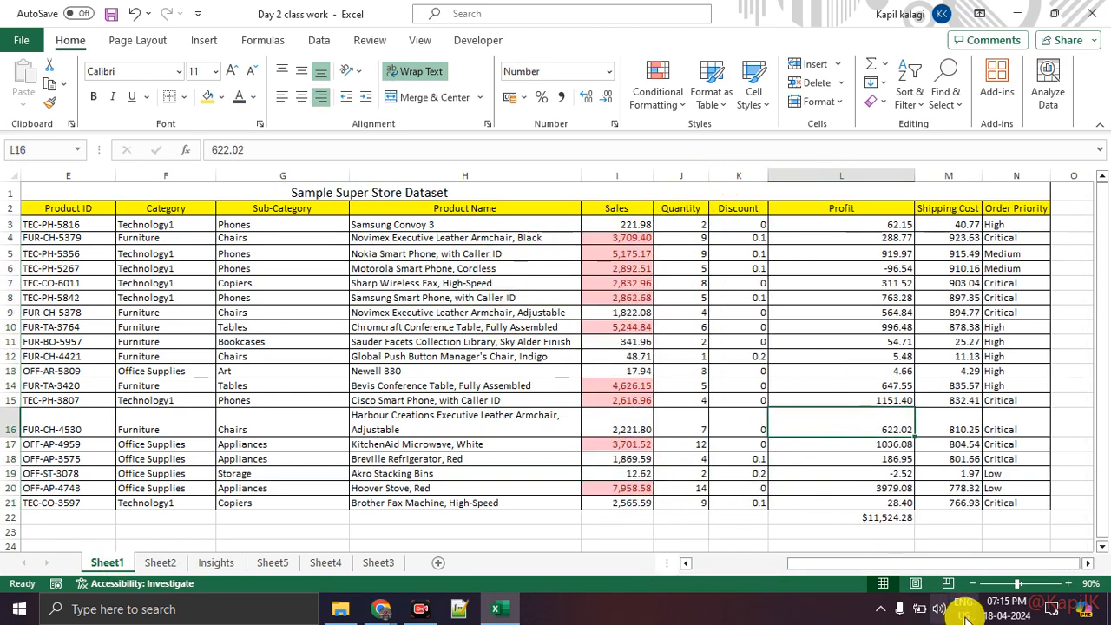
Examine the Sales column of the Super Store dataset for values highlighted in red
click(1069, 583)
click(1069, 583)
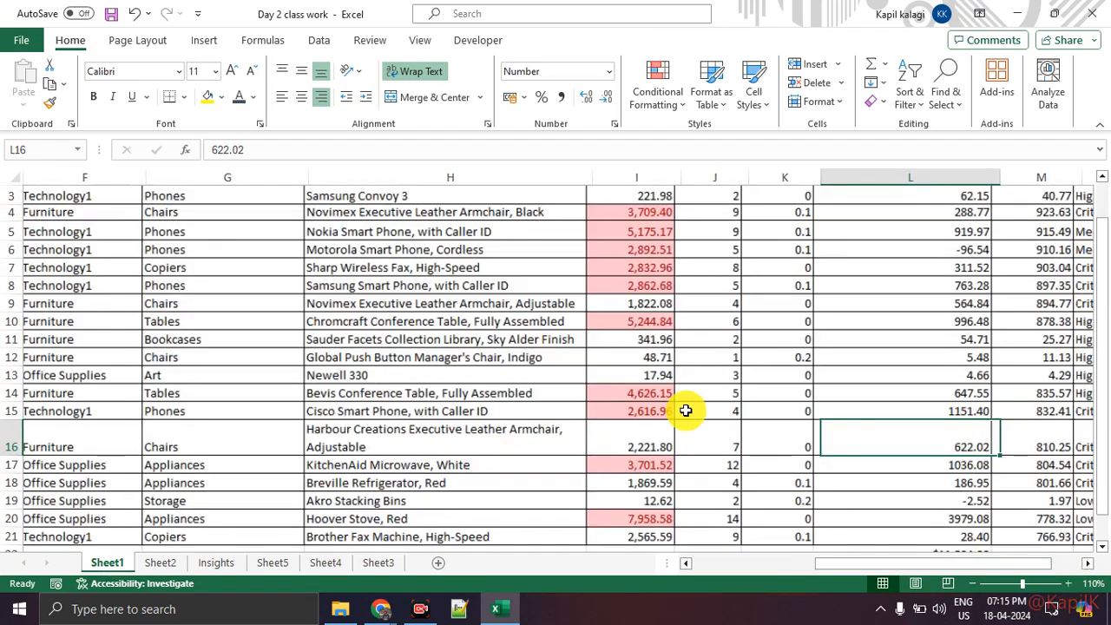
scroll(686, 406, up, 1)
scroll(672, 390, down, 5)
scroll(661, 381, up, 5)
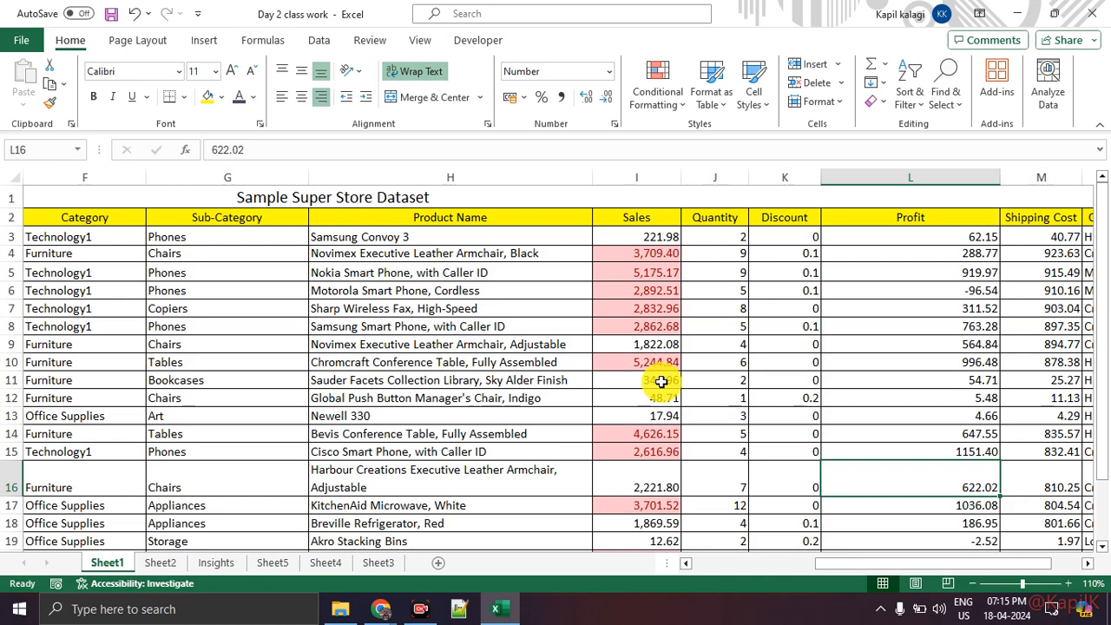
click(624, 241)
click(651, 323)
drag(639, 236, 722, 339)
scroll(654, 379, up, 1)
click(656, 378)
scroll(659, 368, down, 3)
scroll(659, 368, up, 3)
Clear the conditional formatting rules from the entire Sheet1
click(661, 97)
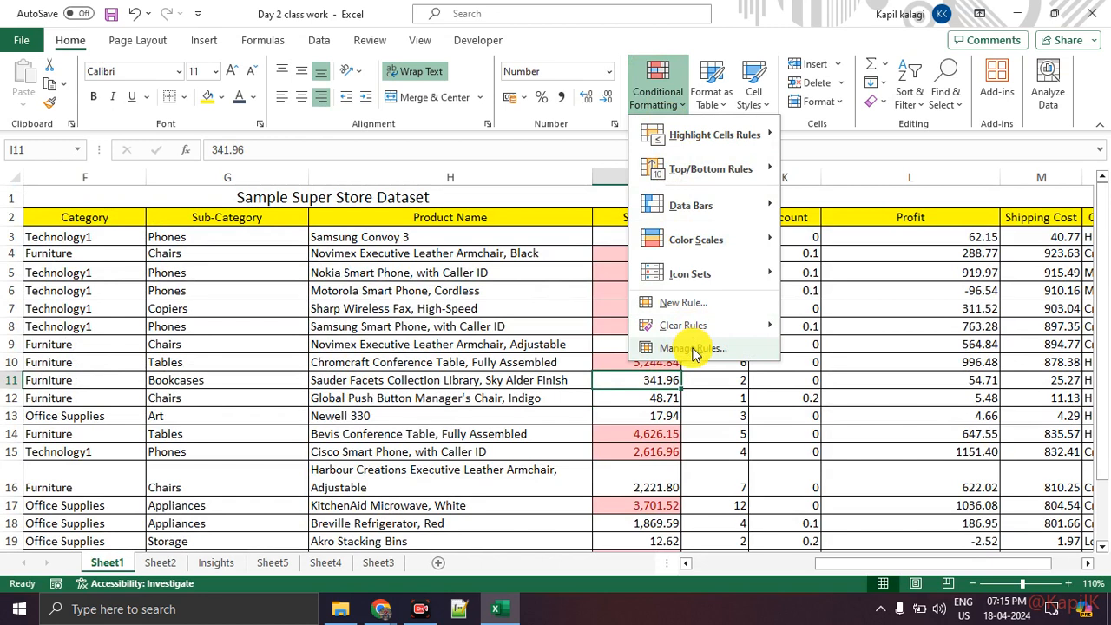
mouse_move(716, 328)
click(855, 347)
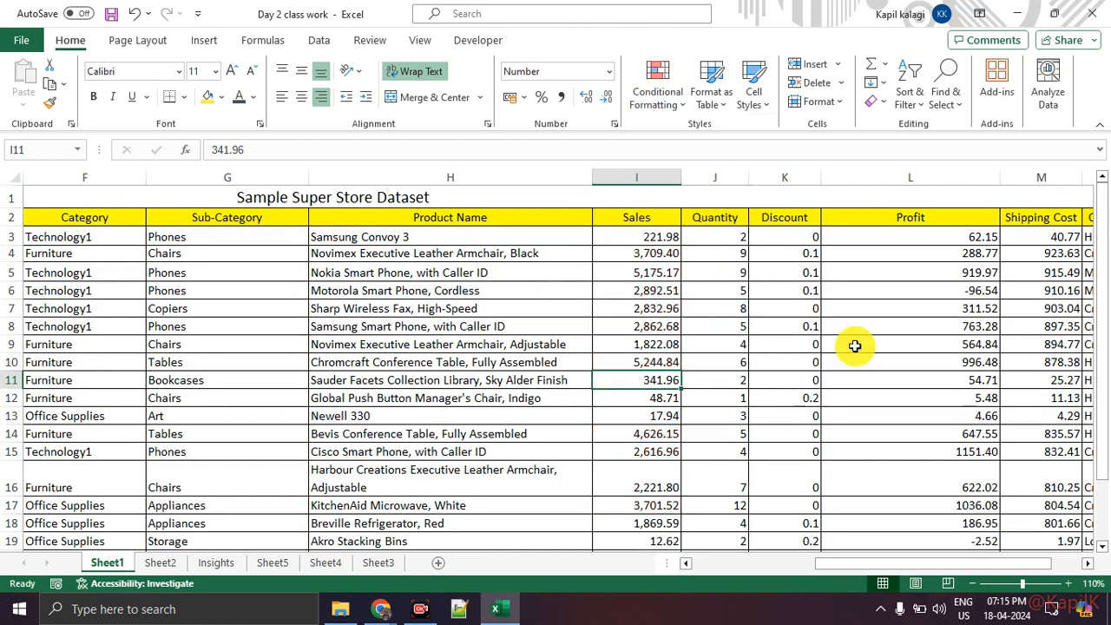
click(736, 377)
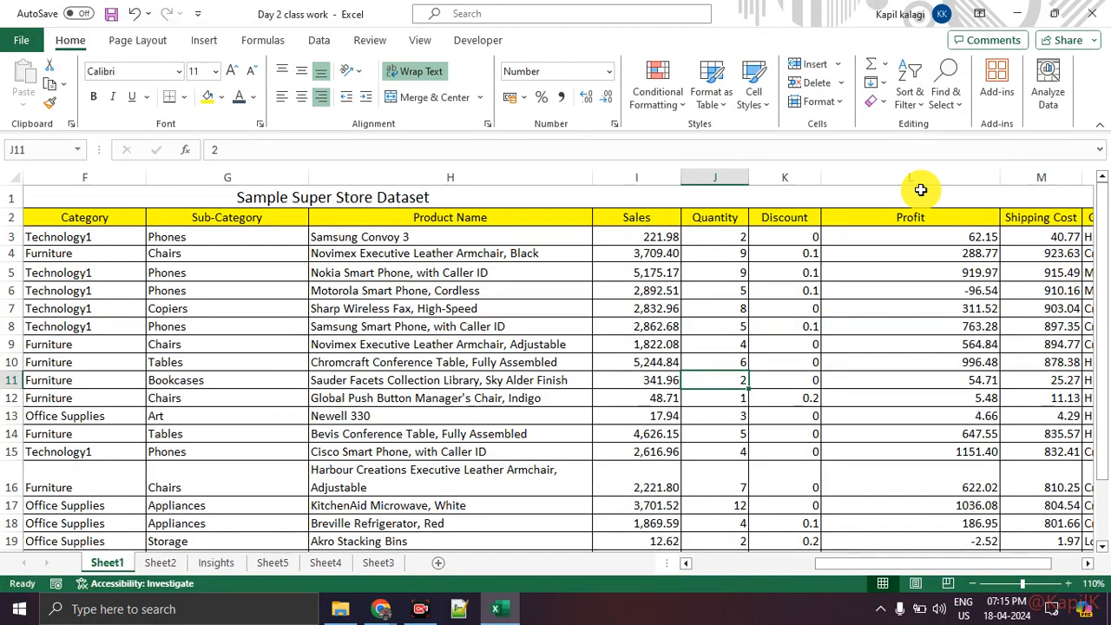
Highlight the top 1 value of the Sales range I3:I21 with Green Fill with Dark Green Text using a Top 10 Items rule
click(653, 237)
drag(652, 237, 642, 500)
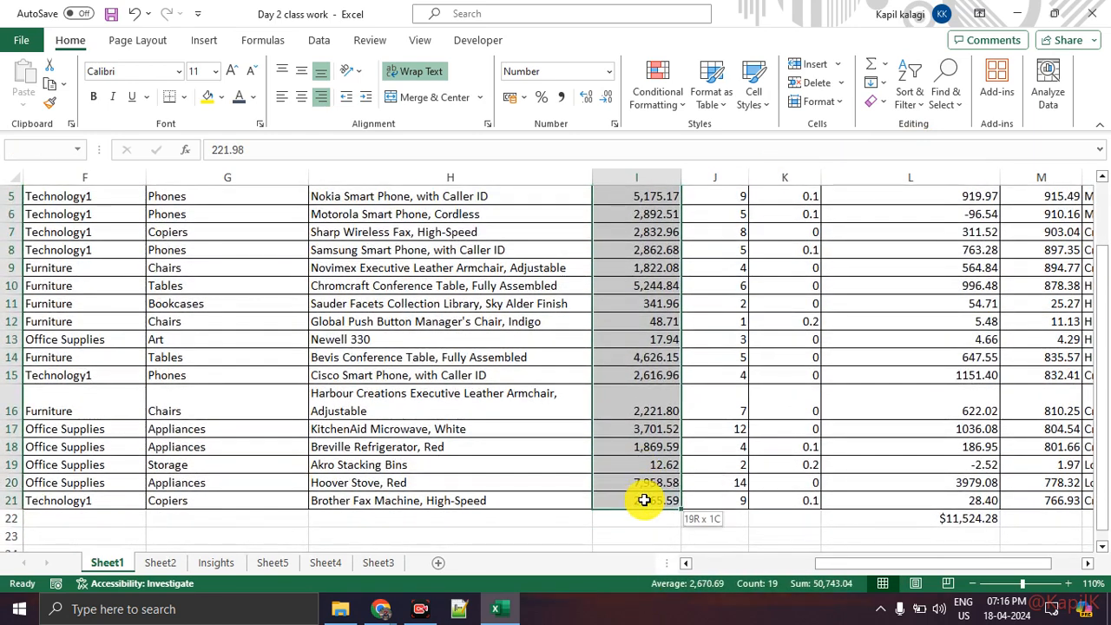
click(664, 103)
mouse_move(681, 167)
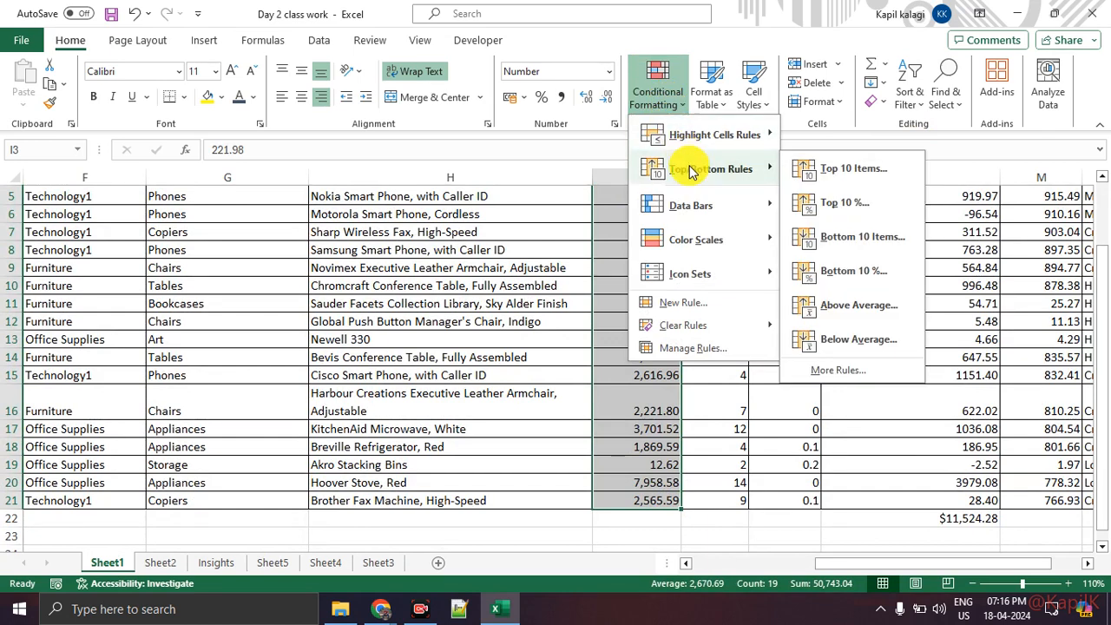
click(829, 173)
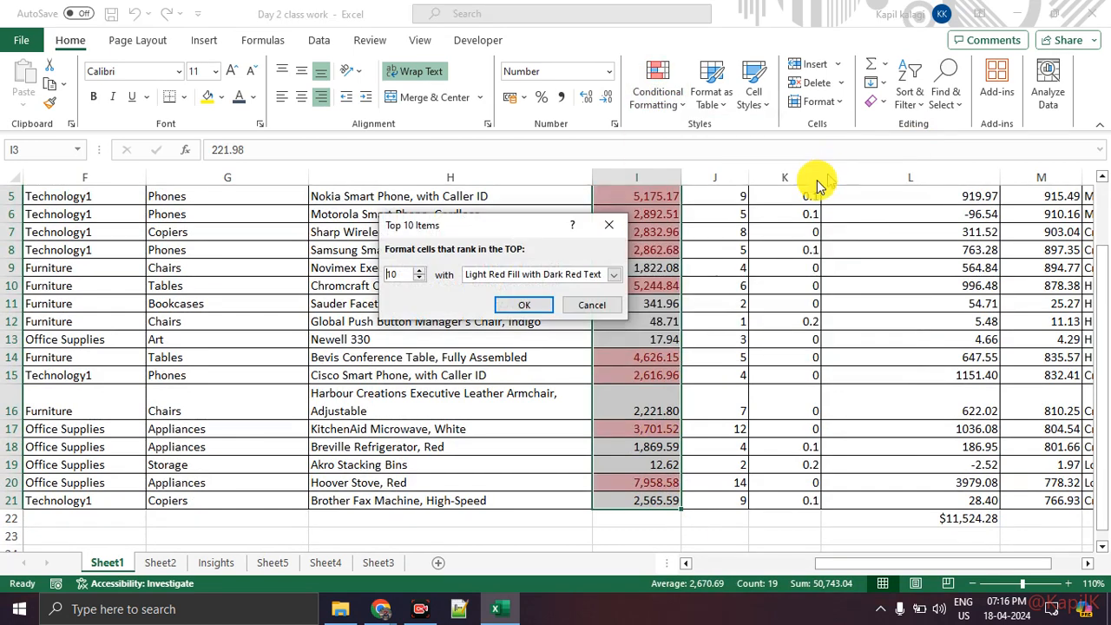
double_click(406, 274)
text(1)
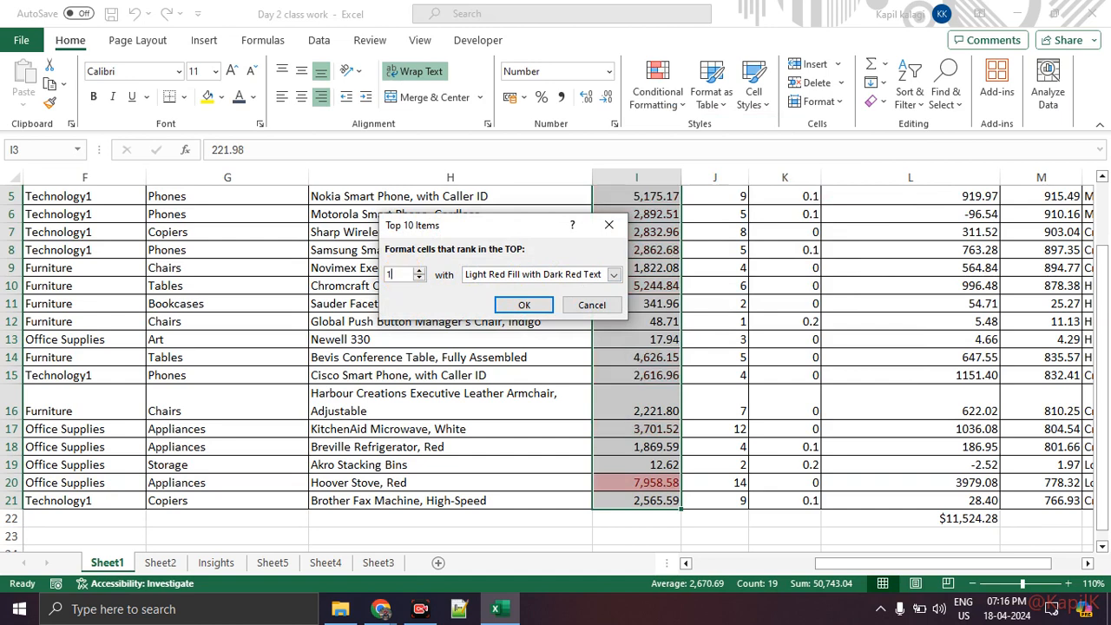
click(558, 274)
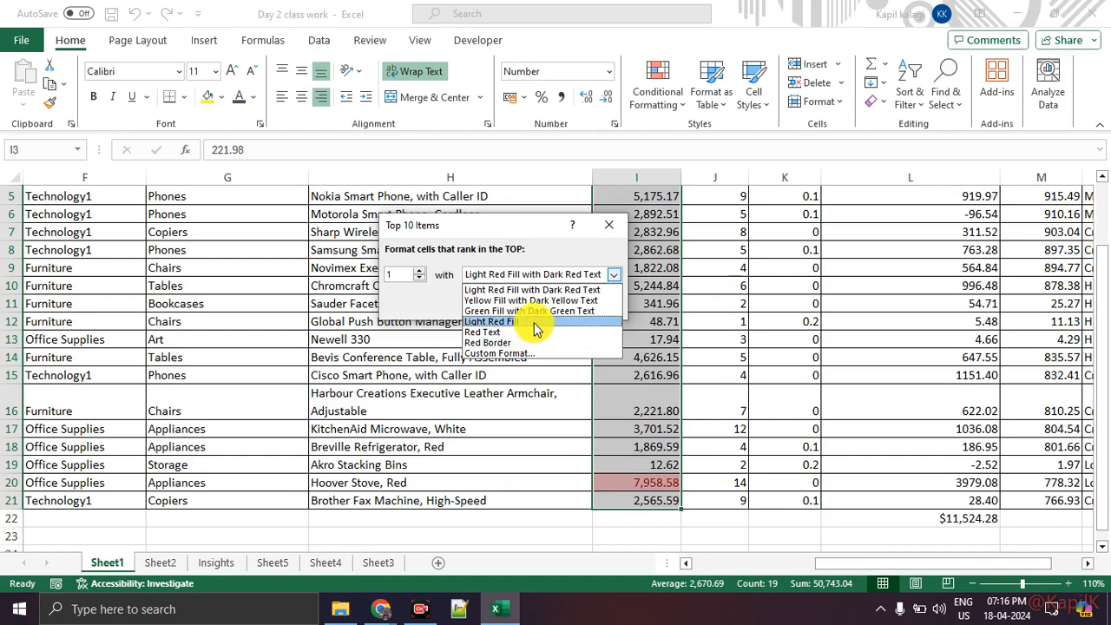
click(531, 310)
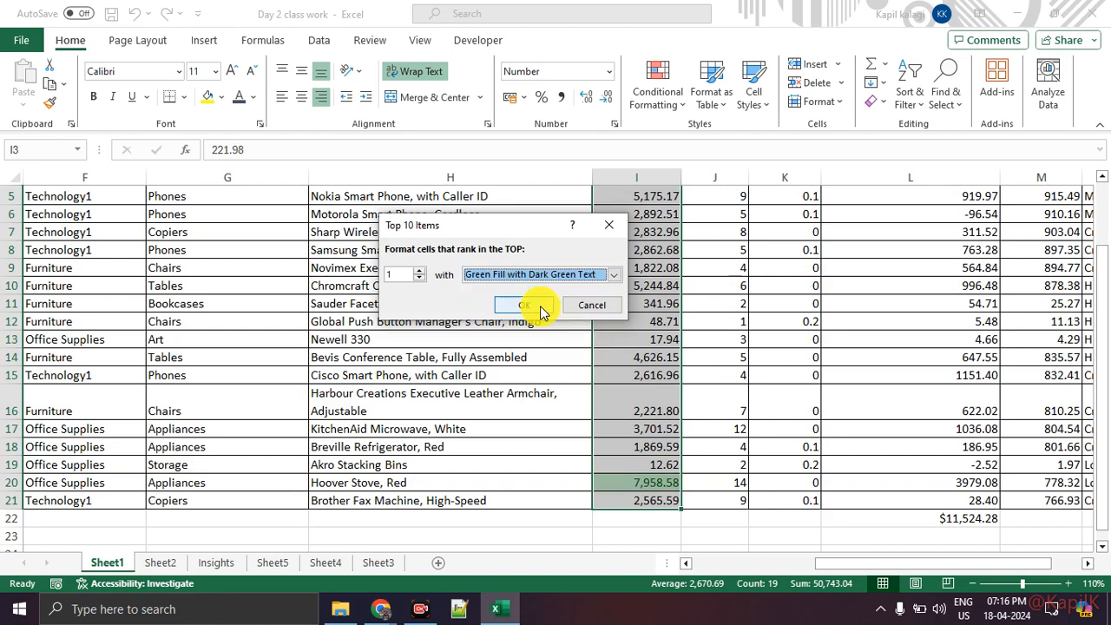
click(527, 303)
Examine the whole Sales column for the cell marked by the new top-ranking rule
click(731, 389)
scroll(730, 388, up, 2)
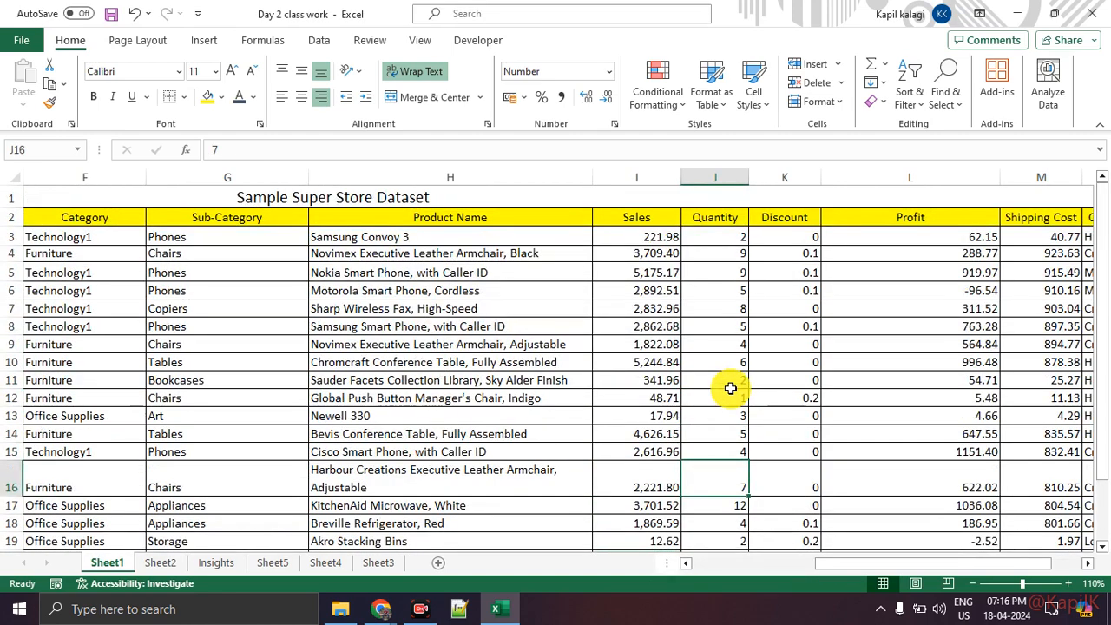
scroll(712, 365, down, 10)
scroll(713, 364, up, 10)
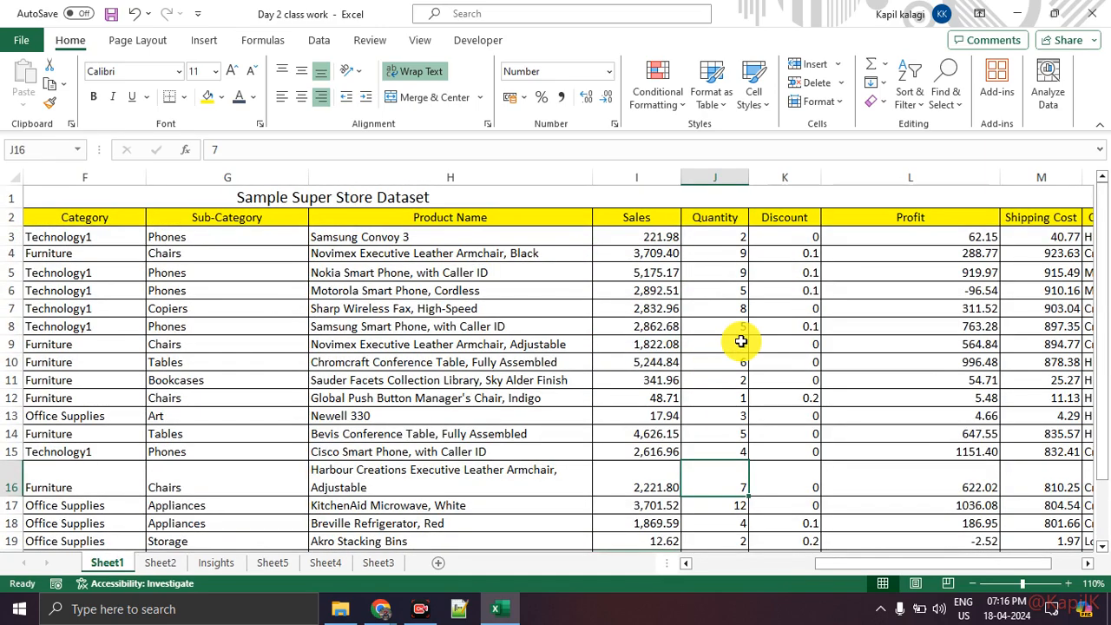
scroll(713, 300, down, 4)
scroll(704, 298, up, 1)
scroll(703, 297, up, 3)
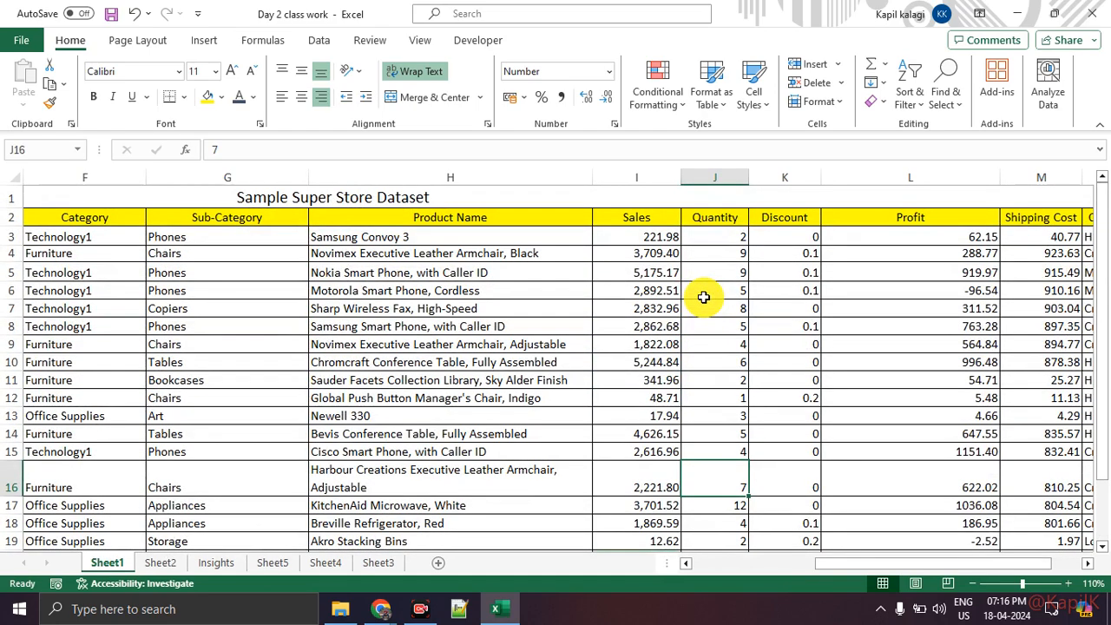
Open the Sales column's Top 1 rule for editing from the conditional formatting rules manager
click(653, 232)
key(ctrl+shift+Down)
key(ctrl+shift+Up)
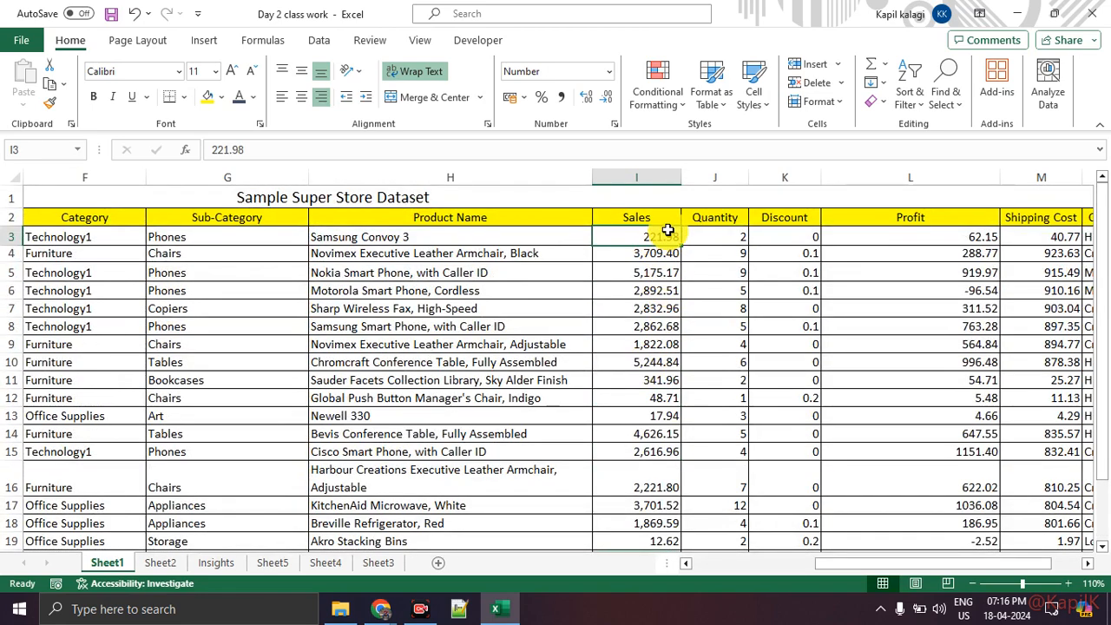
click(657, 94)
click(685, 348)
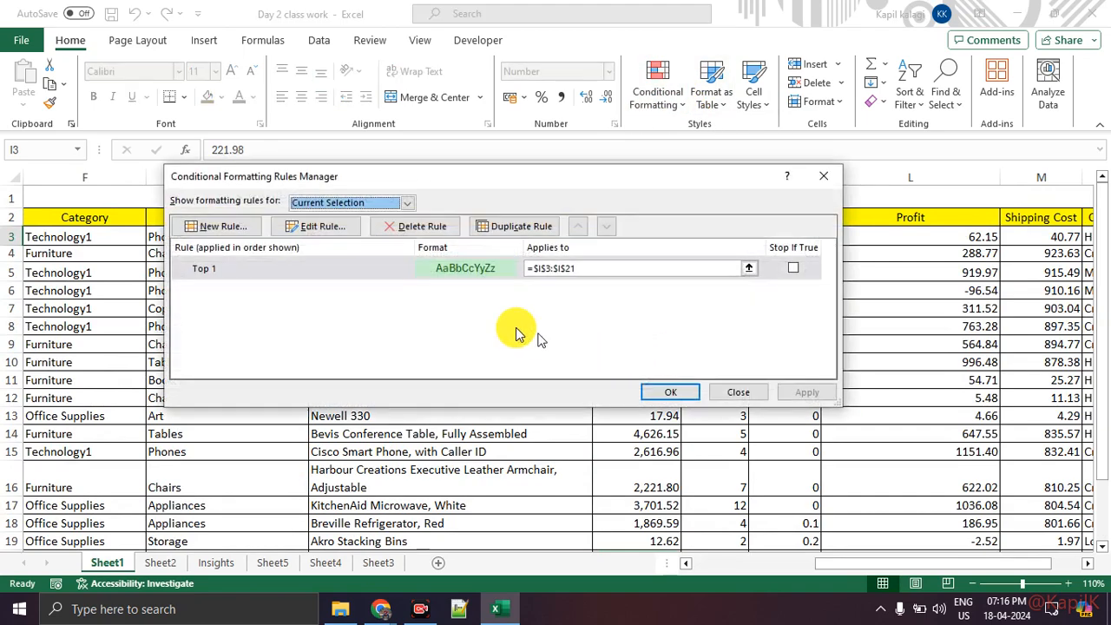
key(ctrl+1)
click(132, 274)
drag(231, 254, 248, 252)
key(Escape)
double_click(256, 263)
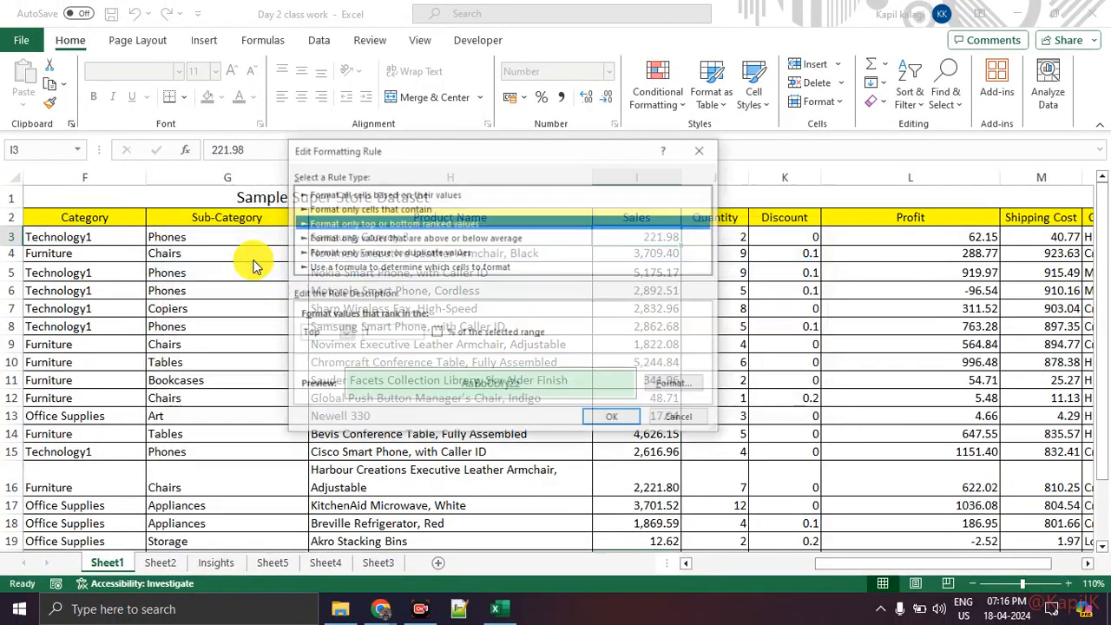
Change the rule to format the Bottom 5 ranked values, apply it and check the Sales column
click(382, 333)
key(BackSpace)
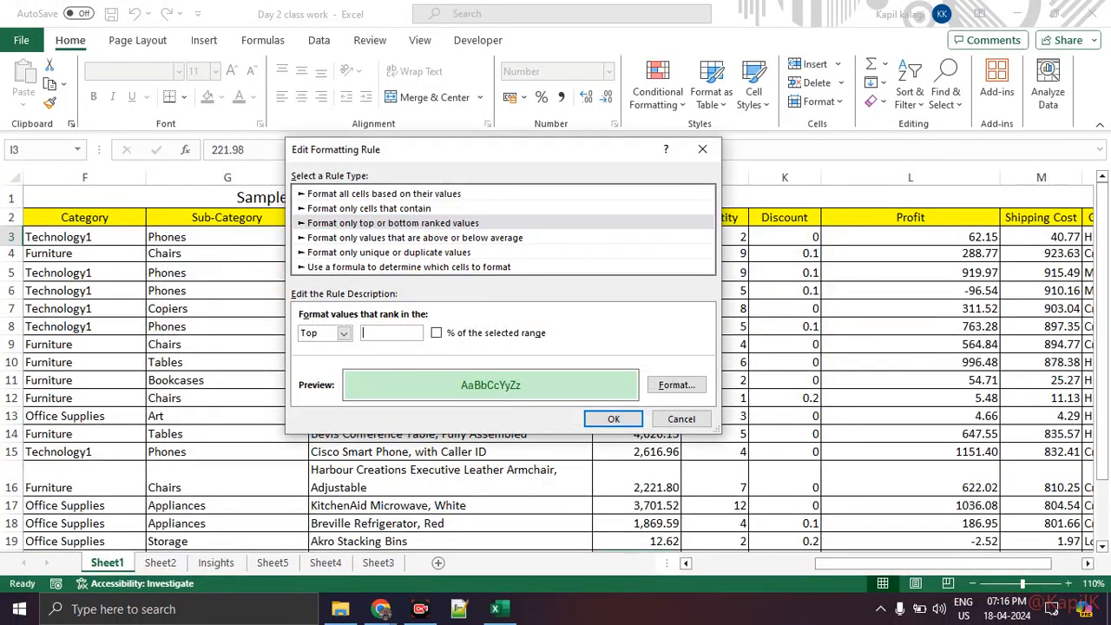
key(ctrl+1)
click(355, 332)
mouse_move(307, 310)
mouse_down()
mouse_move(270, 354)
mouse_move(308, 309)
mouse_up()
key(Escape)
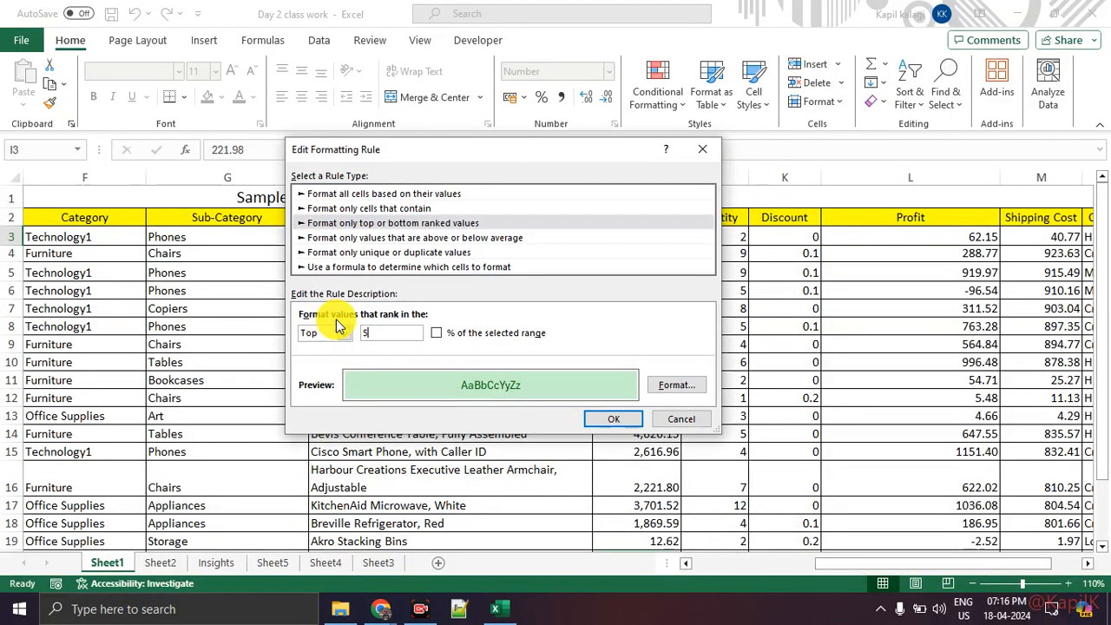
click(331, 338)
click(334, 359)
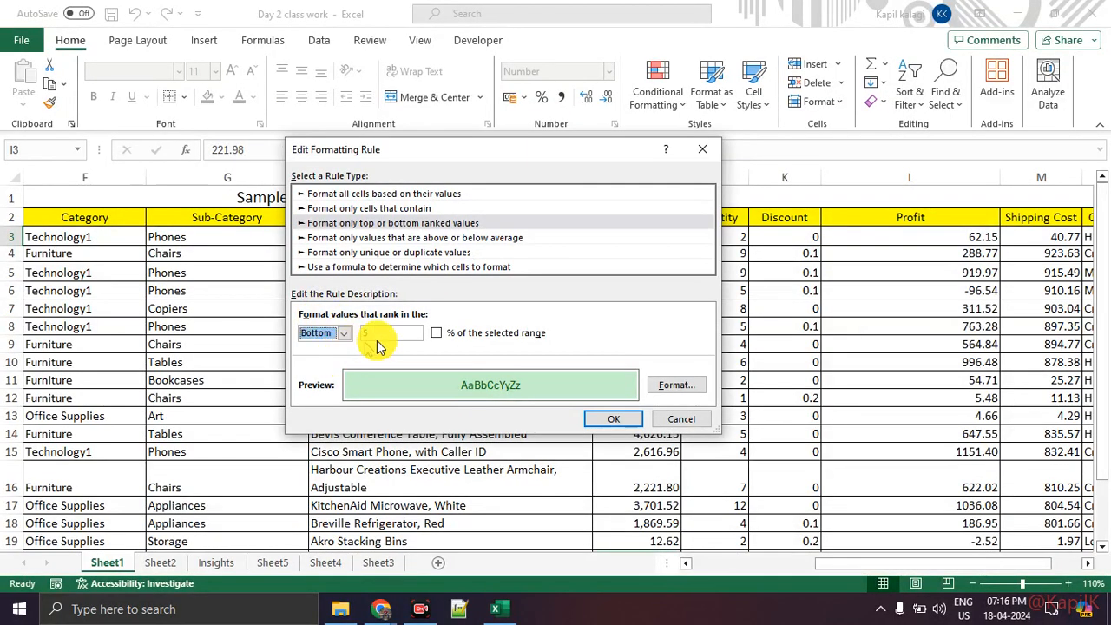
click(607, 422)
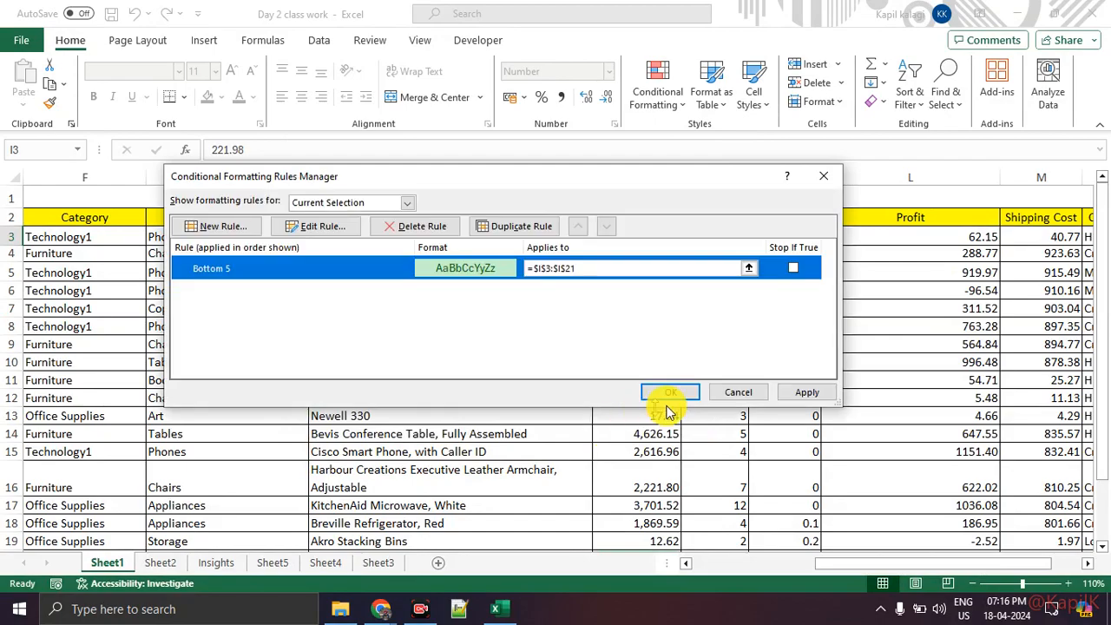
click(806, 391)
click(676, 394)
click(738, 429)
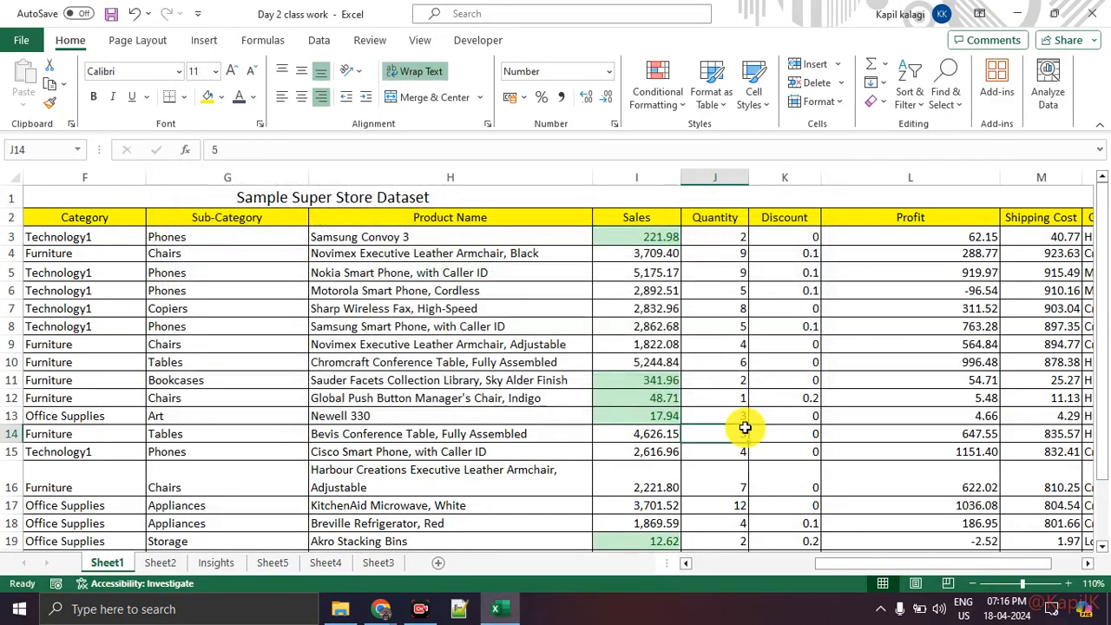
scroll(743, 426, down, 3)
scroll(743, 425, up, 1)
scroll(636, 440, up, 2)
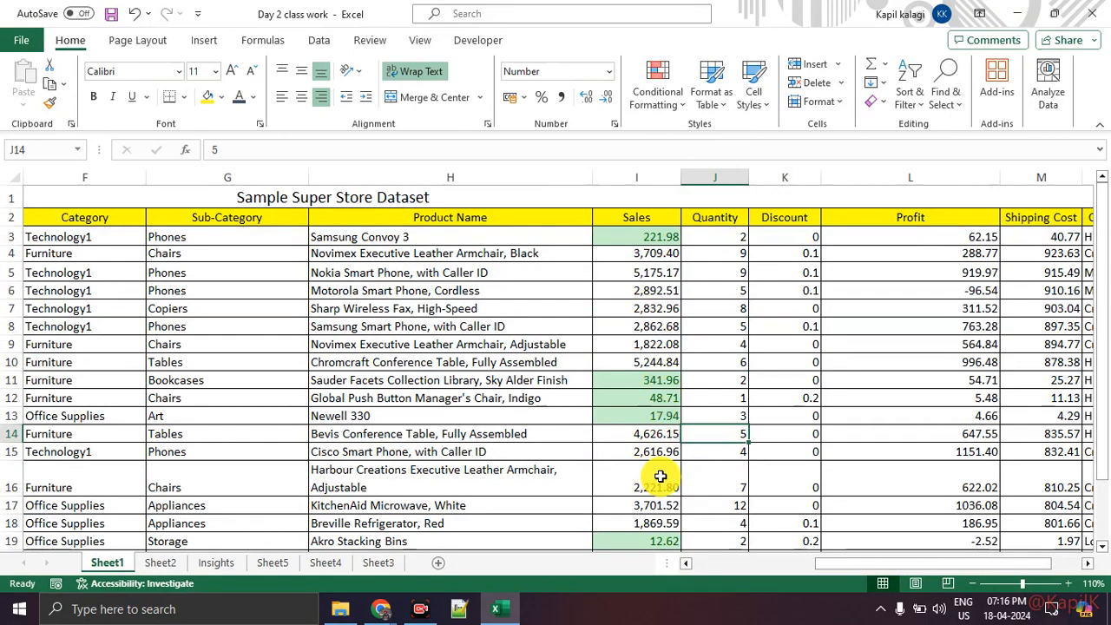
click(653, 92)
mouse_move(702, 149)
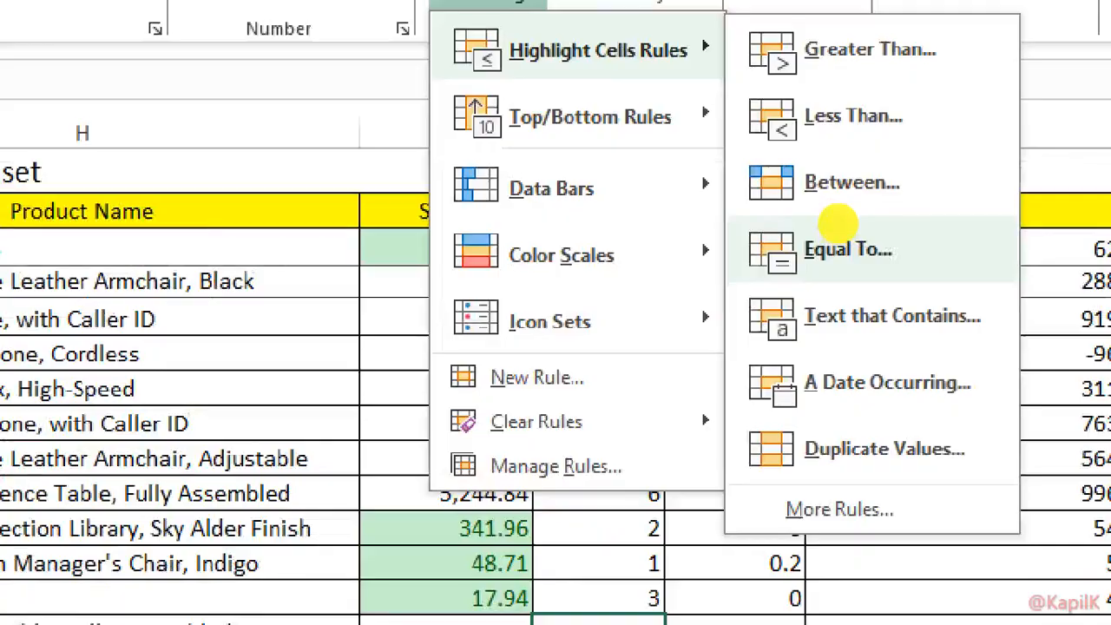
click(833, 232)
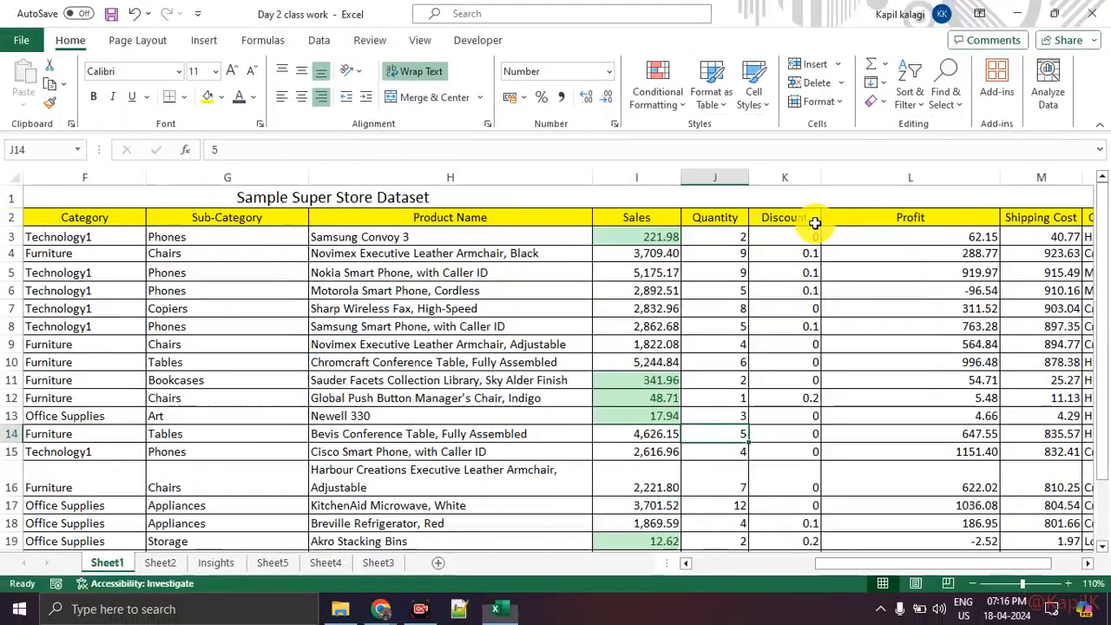
click(656, 94)
mouse_move(685, 170)
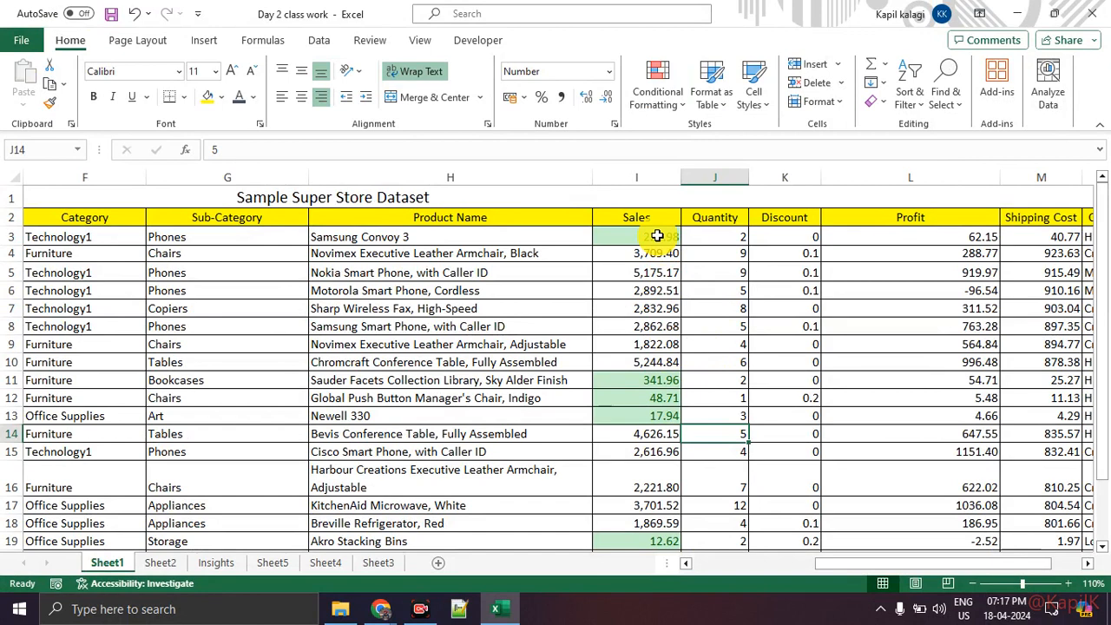
Remove every conditional formatting rule from Sheet1, including the Bottom 5 highlight on the Sales column
scroll(657, 236, down, 3)
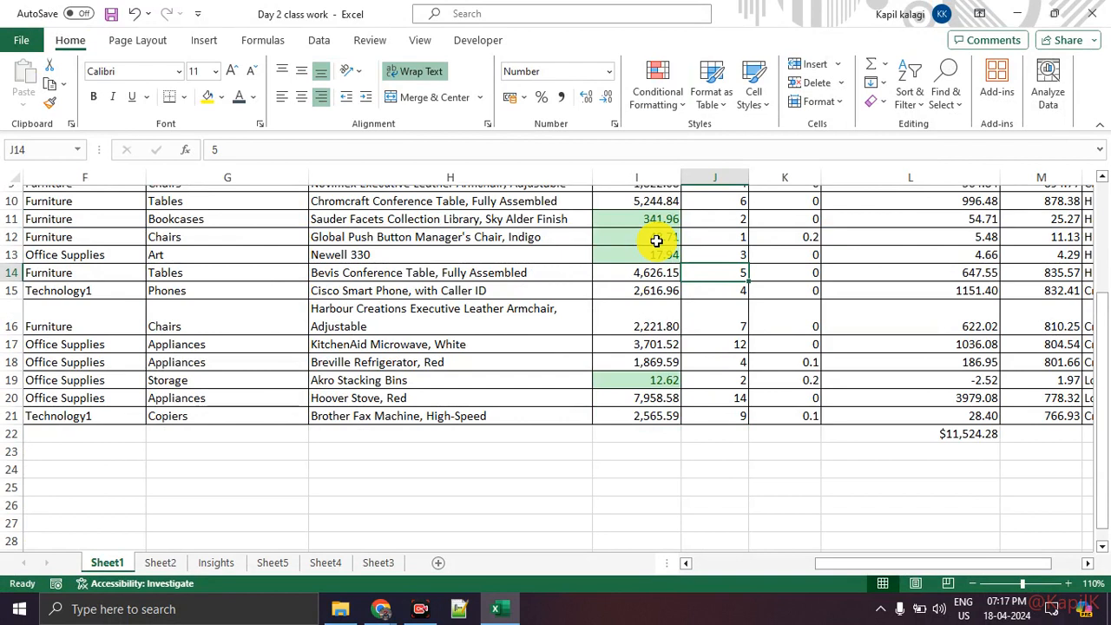
click(669, 100)
mouse_move(767, 328)
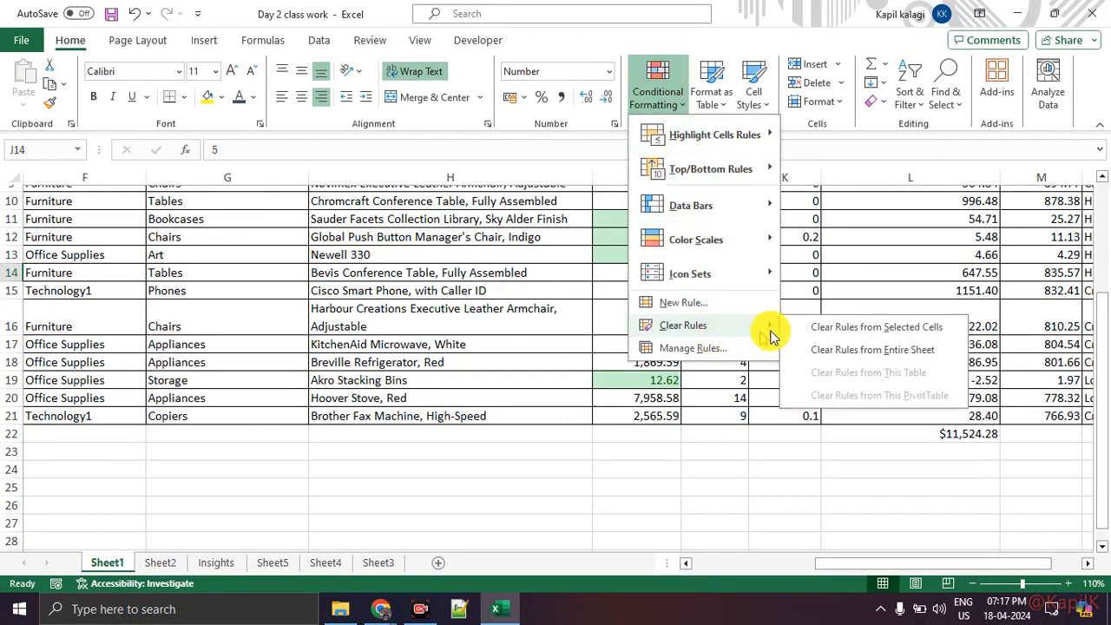
click(850, 350)
scroll(845, 350, up, 3)
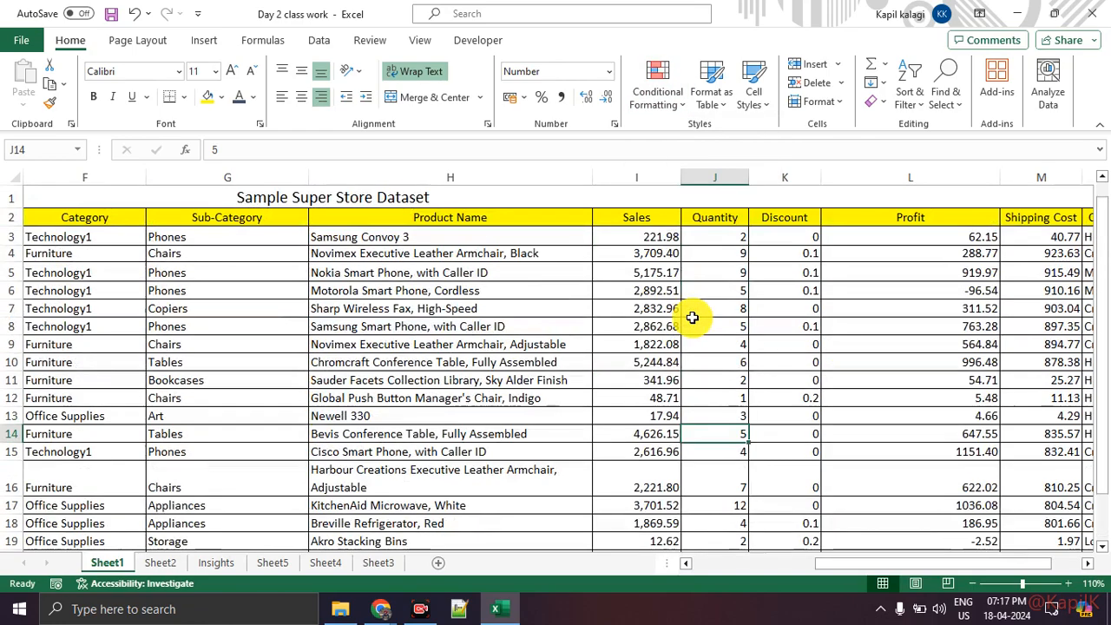
Highlight the above-average values in the Super Store Sales column with Green Fill with Dark Green Text
click(647, 247)
drag(647, 291, 655, 501)
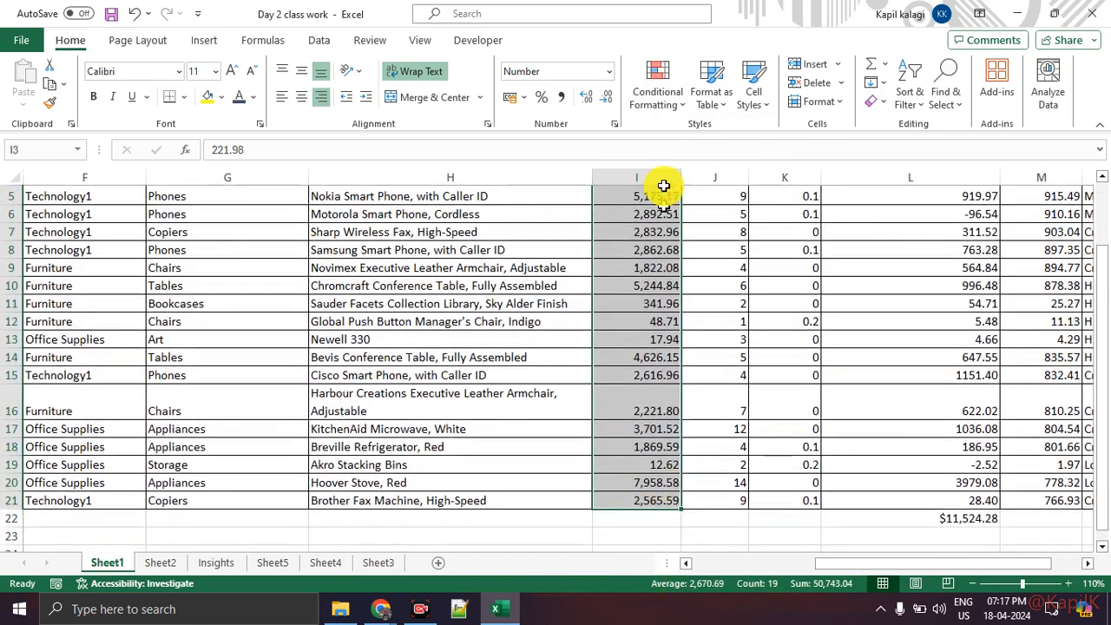
click(658, 104)
mouse_move(685, 169)
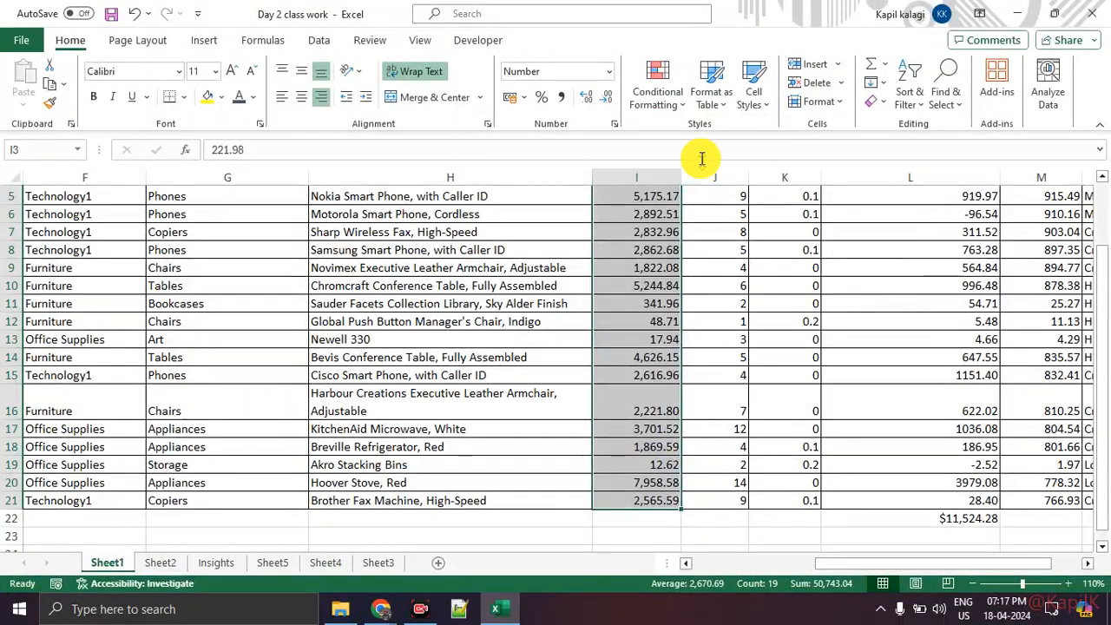
click(676, 108)
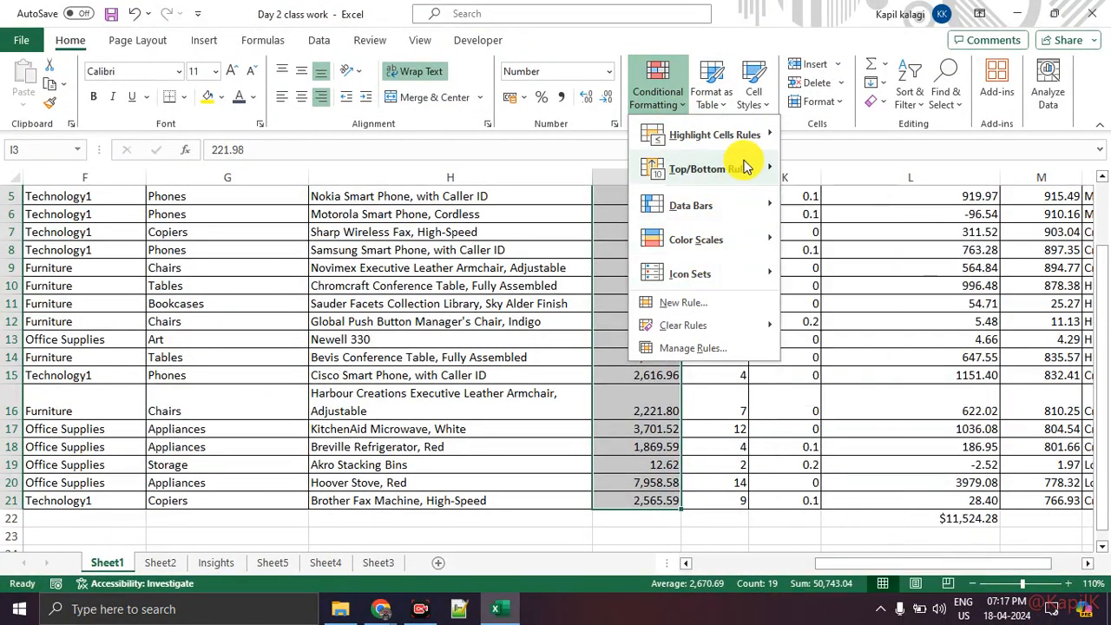
mouse_move(751, 167)
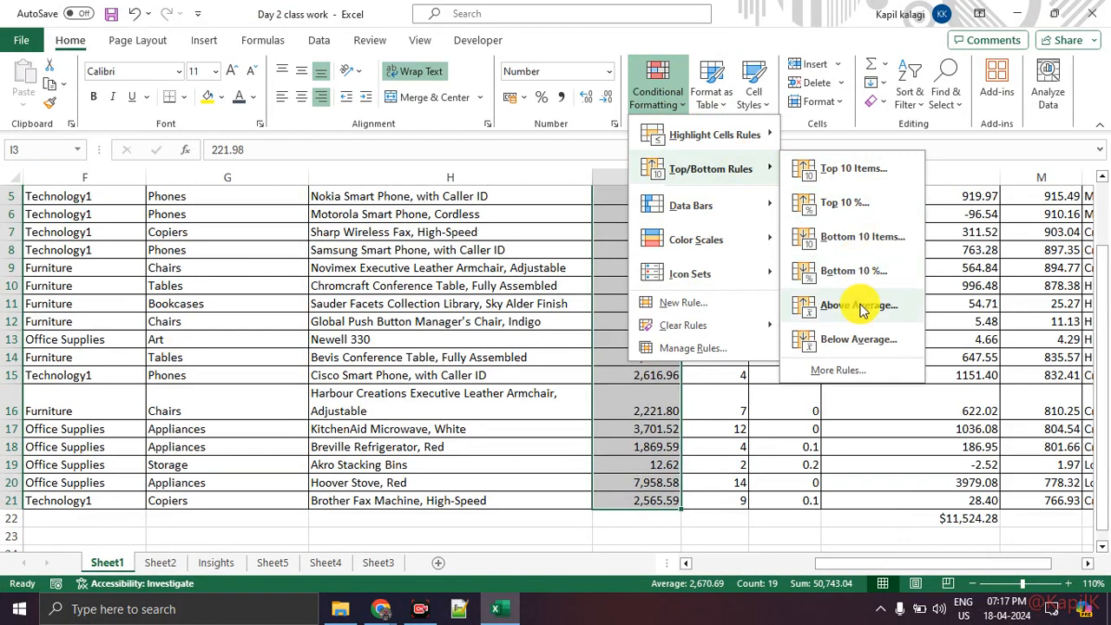
click(859, 305)
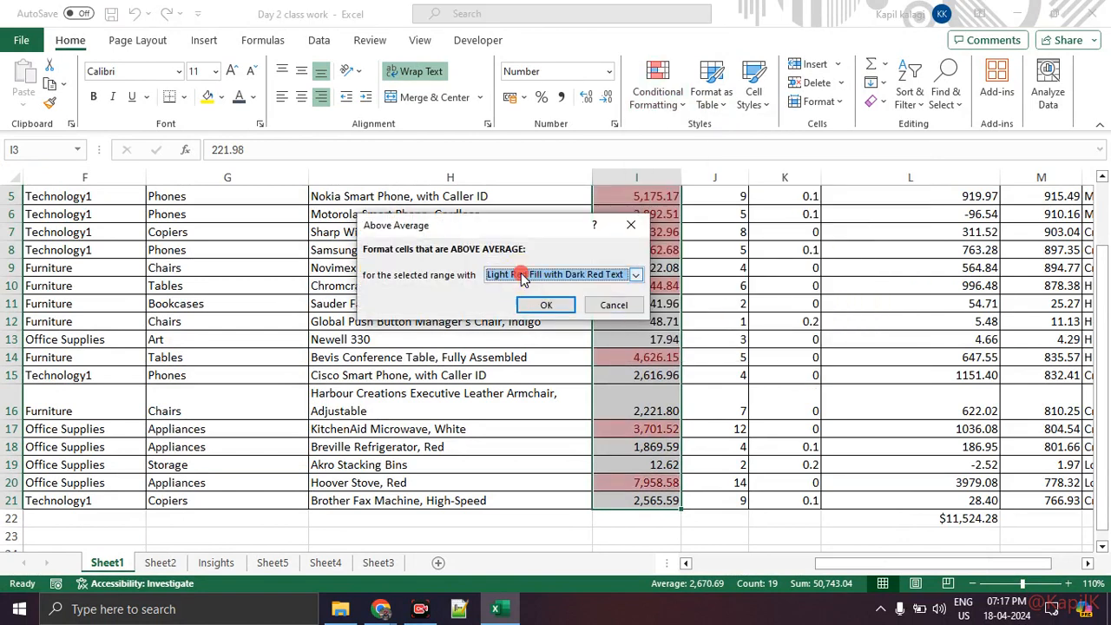
click(521, 276)
click(519, 311)
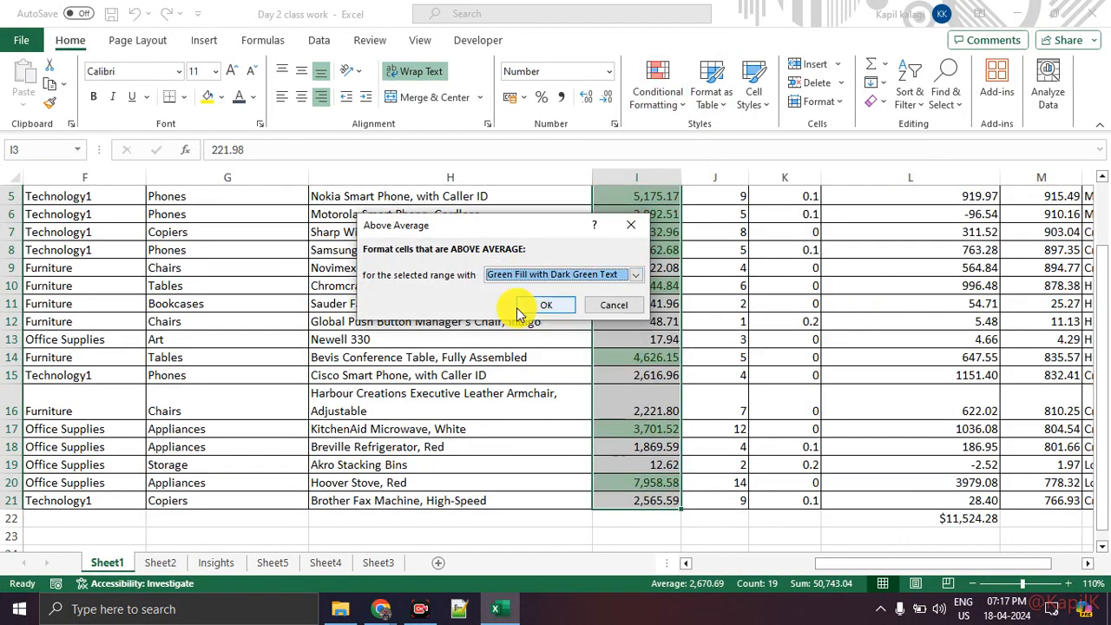
click(525, 308)
click(486, 361)
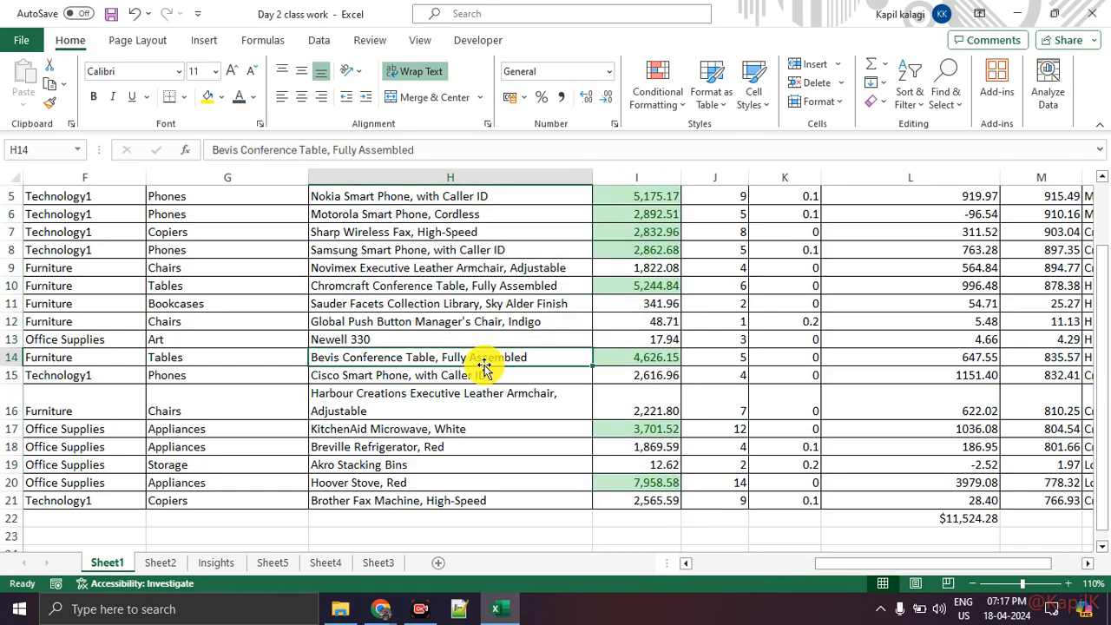
Check the highlighted cells in the Sales column and turn on filtering for the Super Store dataset's header row
scroll(484, 365, up, 2)
drag(652, 237, 655, 254)
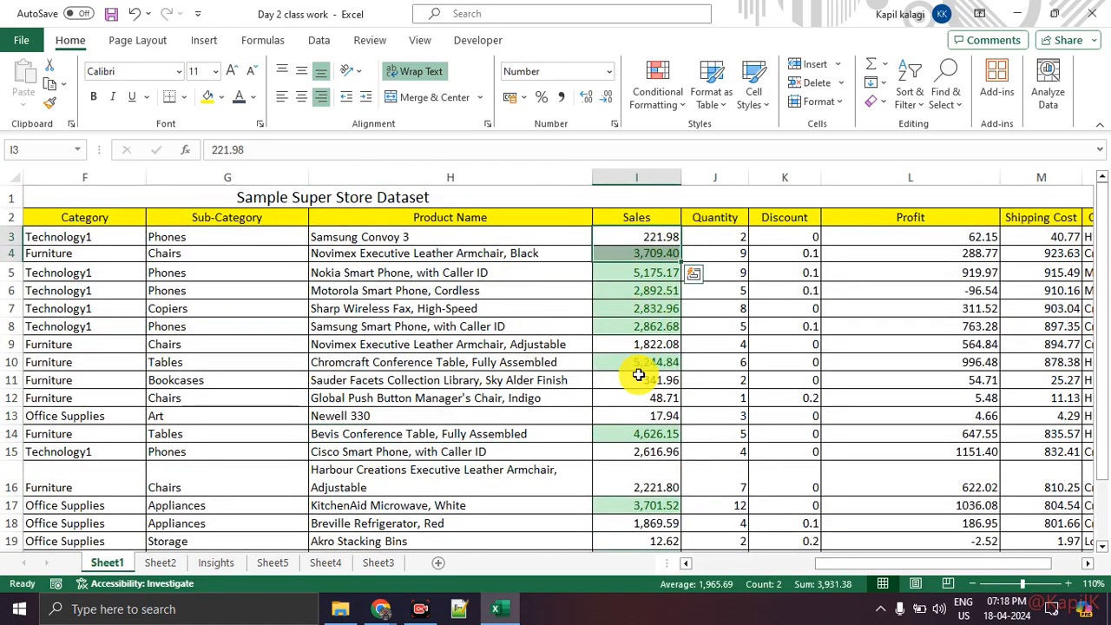
scroll(642, 360, down, 1)
click(657, 331)
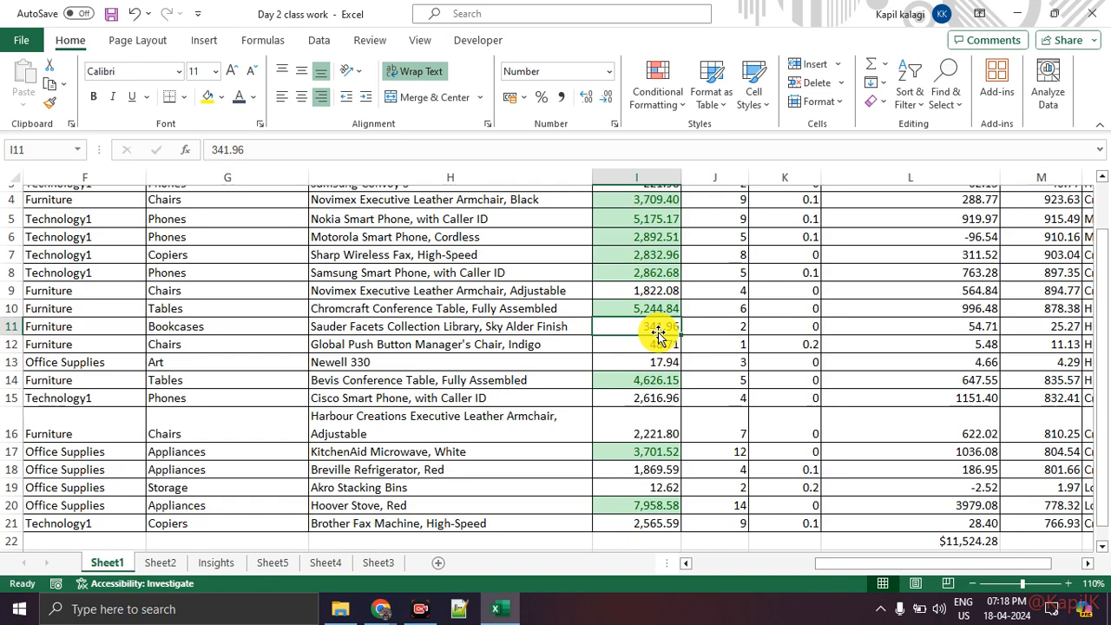
scroll(657, 332, up, 1)
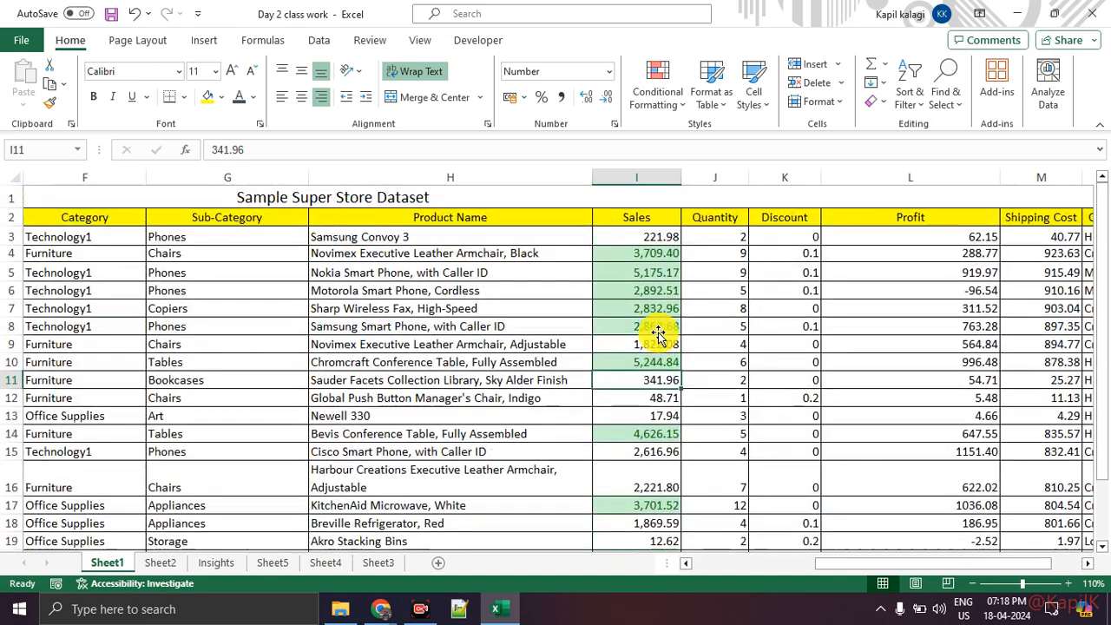
click(318, 42)
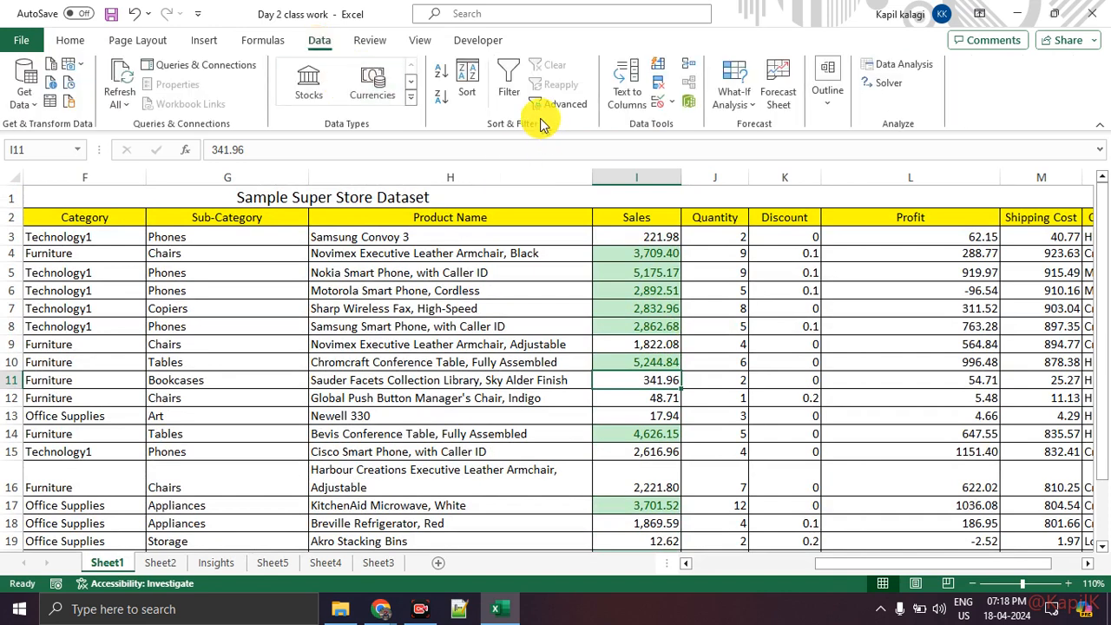
click(509, 82)
click(643, 239)
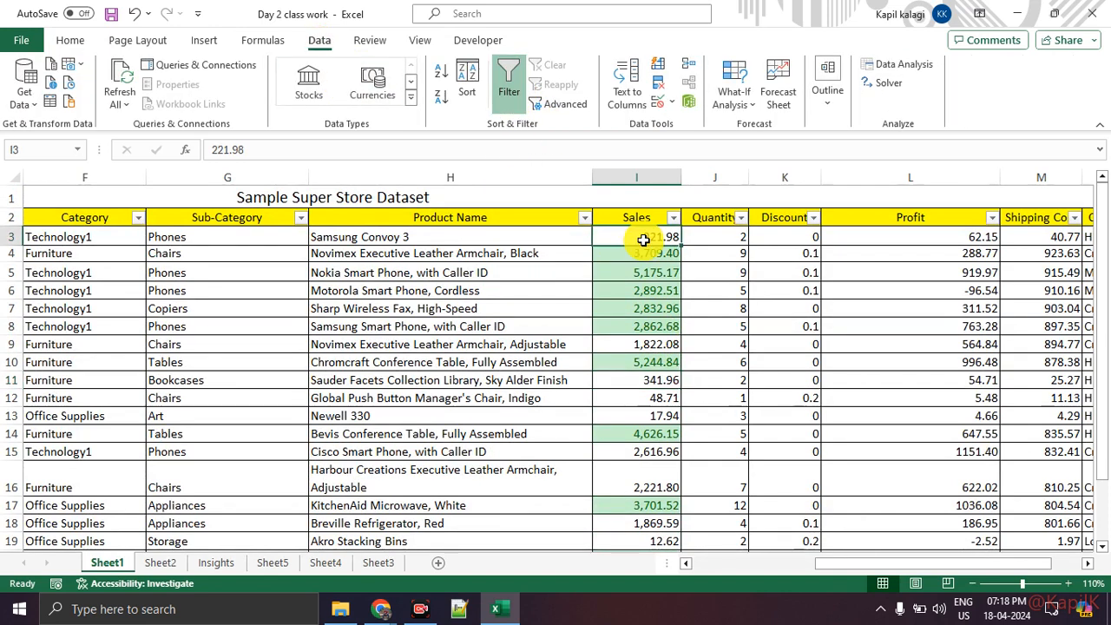
click(677, 218)
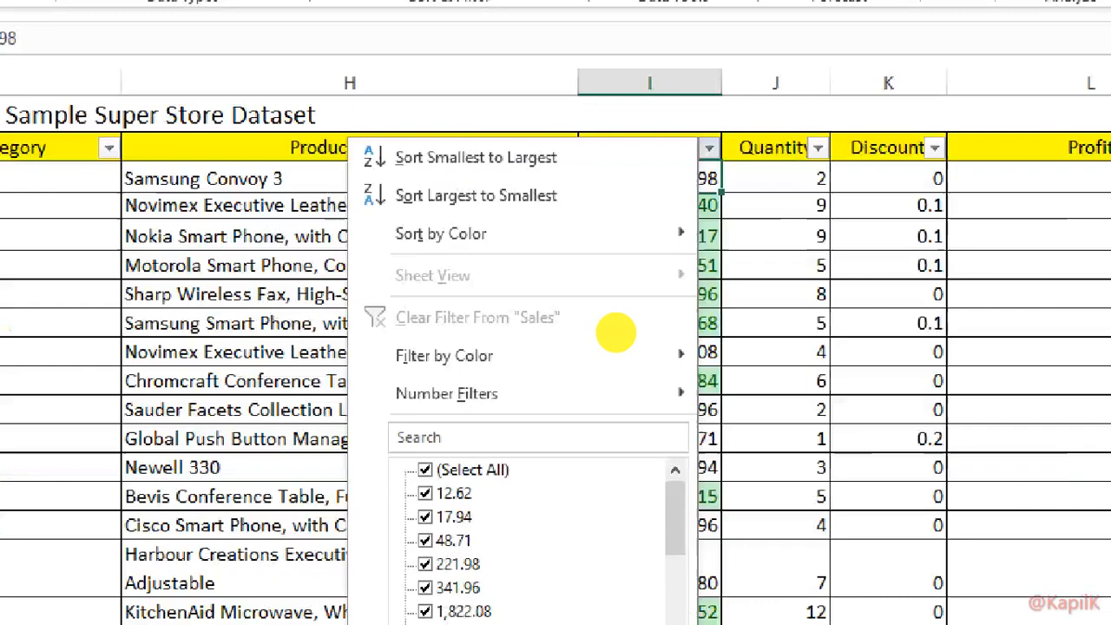
click(586, 318)
mouse_move(596, 310)
mouse_down()
mouse_move(630, 387)
mouse_move(512, 307)
mouse_up()
key(Escape)
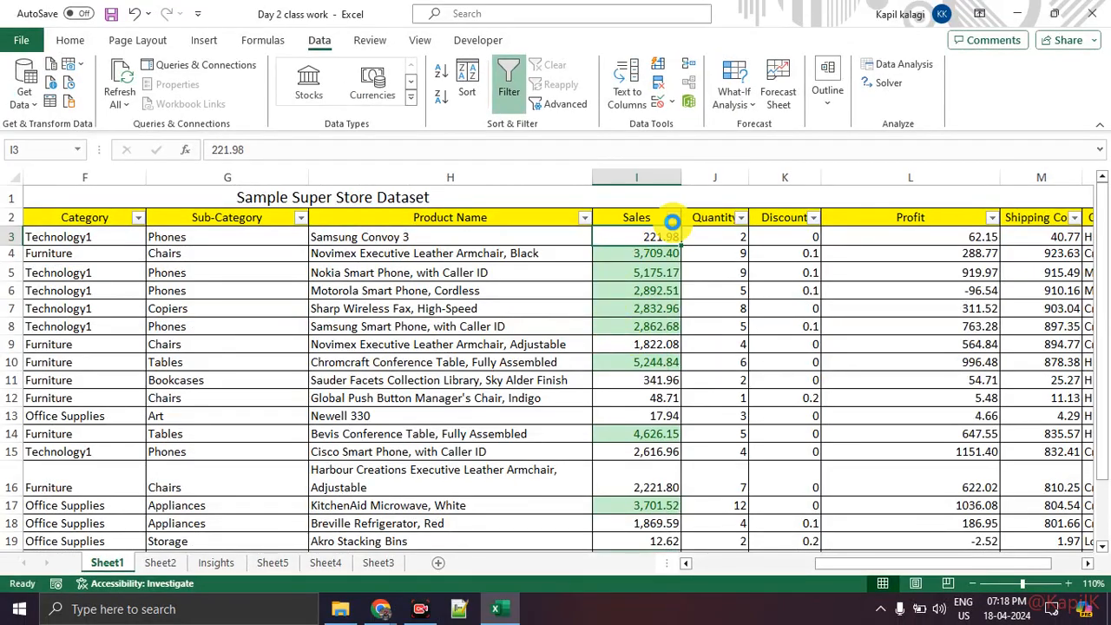
Filter the Sales column by its light green cell color and select the filtered Sales values
click(672, 218)
mouse_move(655, 346)
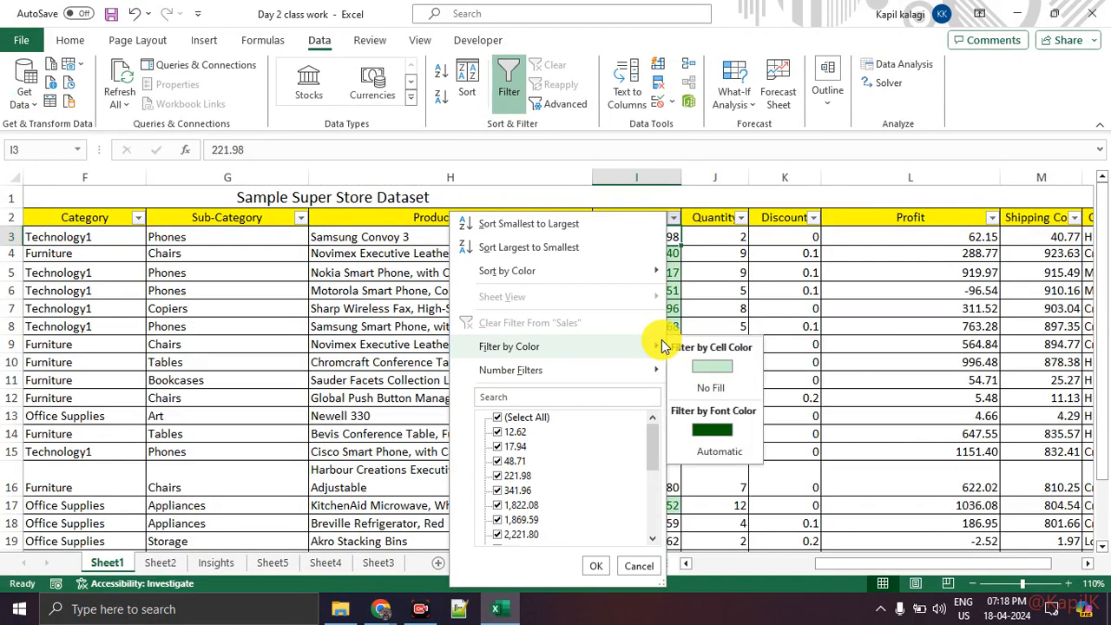
click(713, 366)
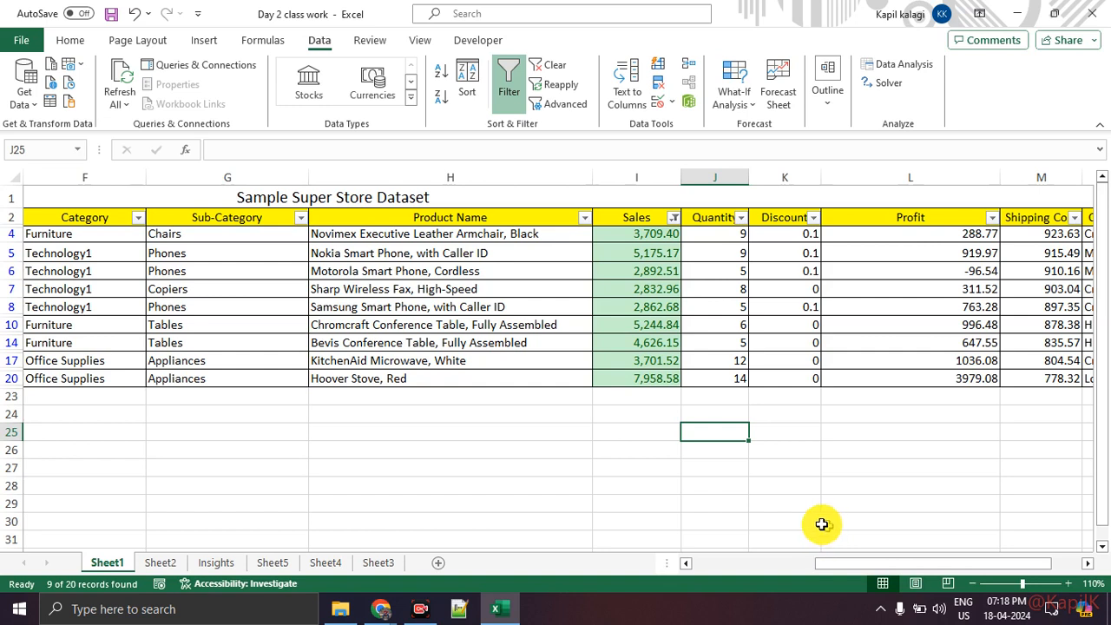
drag(649, 236, 634, 383)
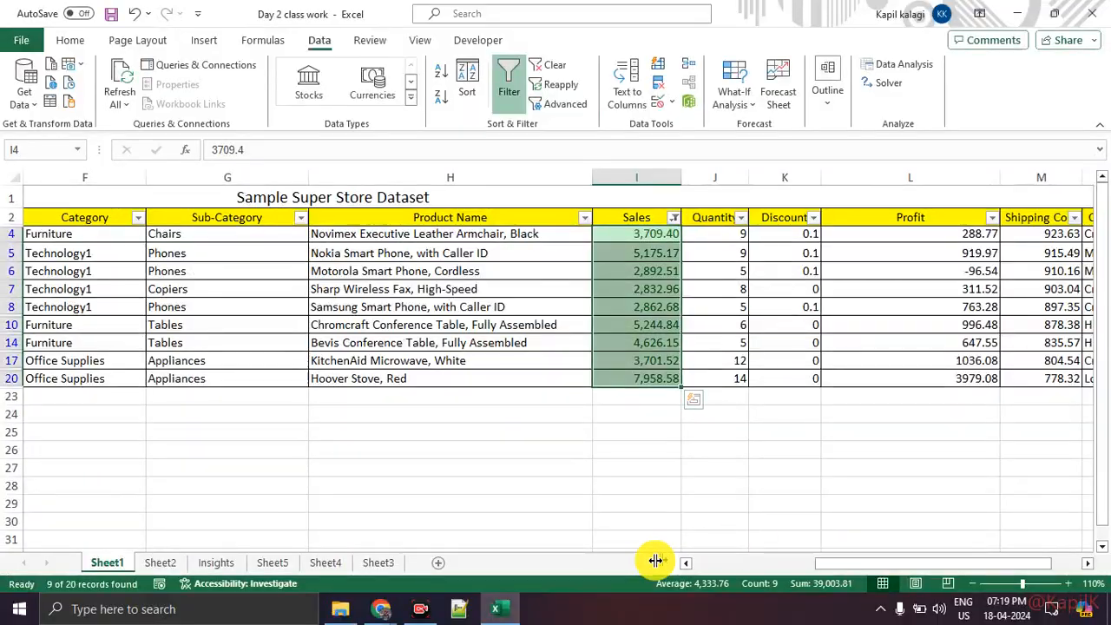
Look through Sheet2, Insights, Sheet5, Sheet4 and Sheet3, and return to the filtered dataset on Sheet1
click(149, 564)
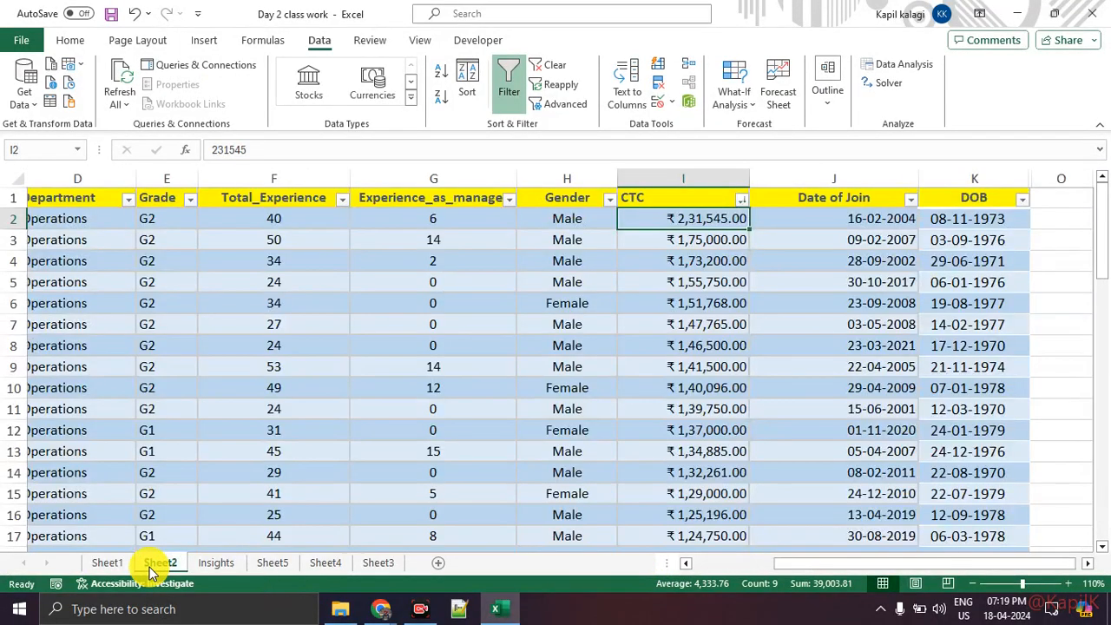
click(200, 568)
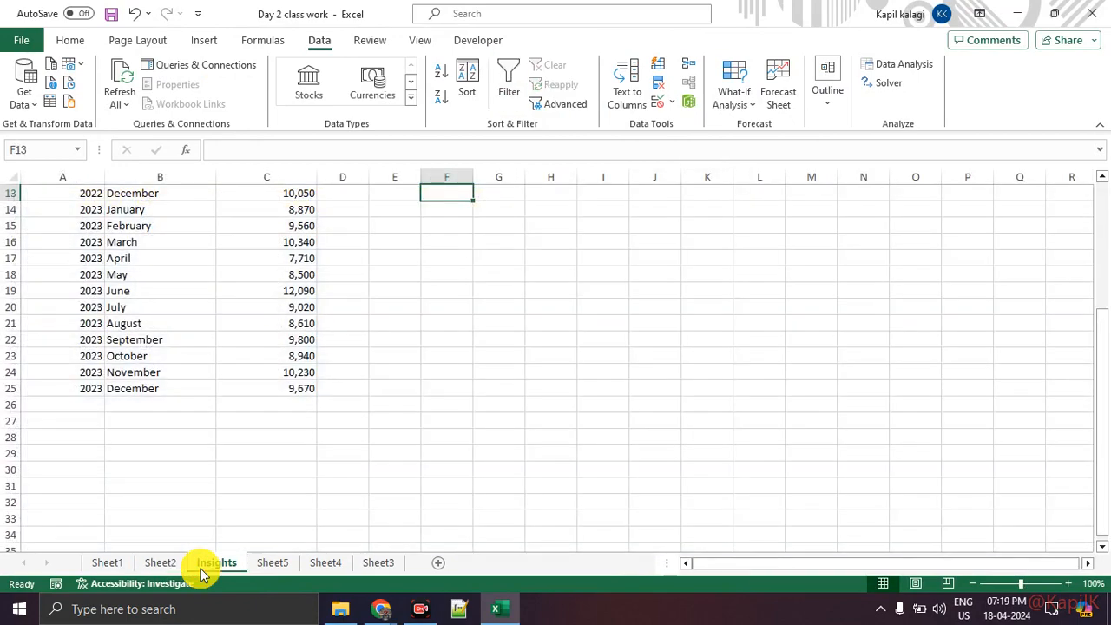
click(271, 562)
click(324, 563)
click(368, 565)
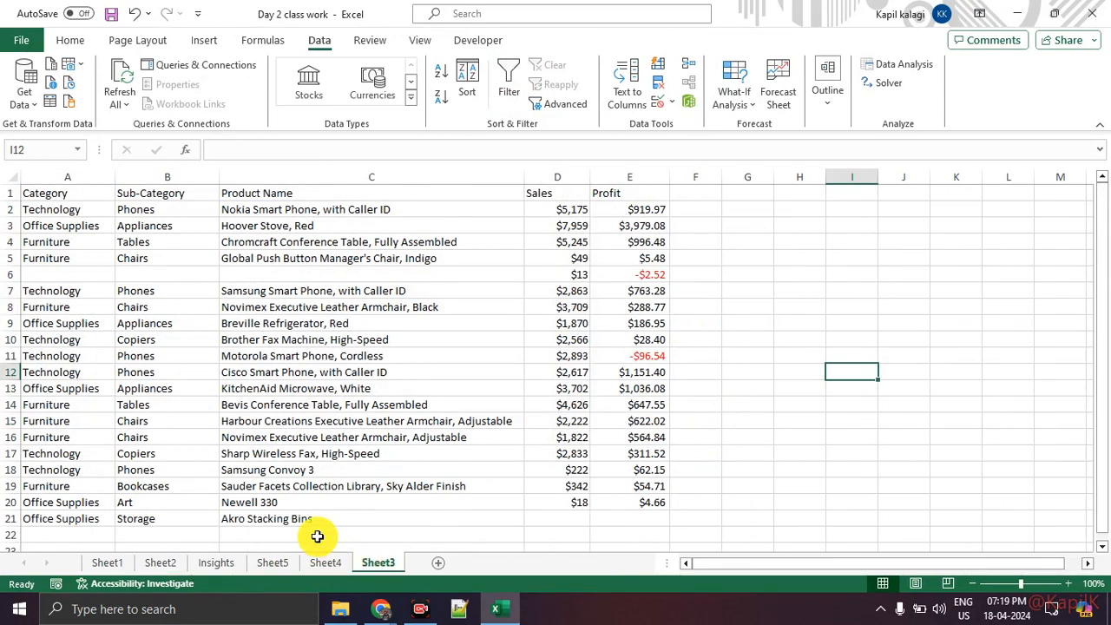
click(107, 564)
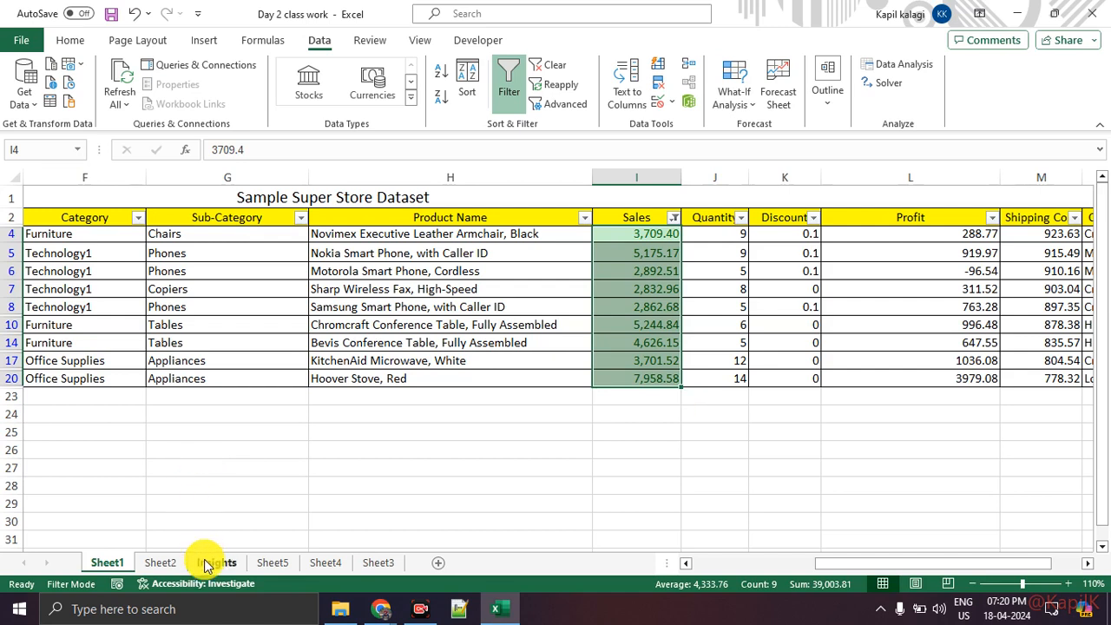
Open the employee table on Sheet2 and look over its first columns and rows
click(161, 562)
click(389, 414)
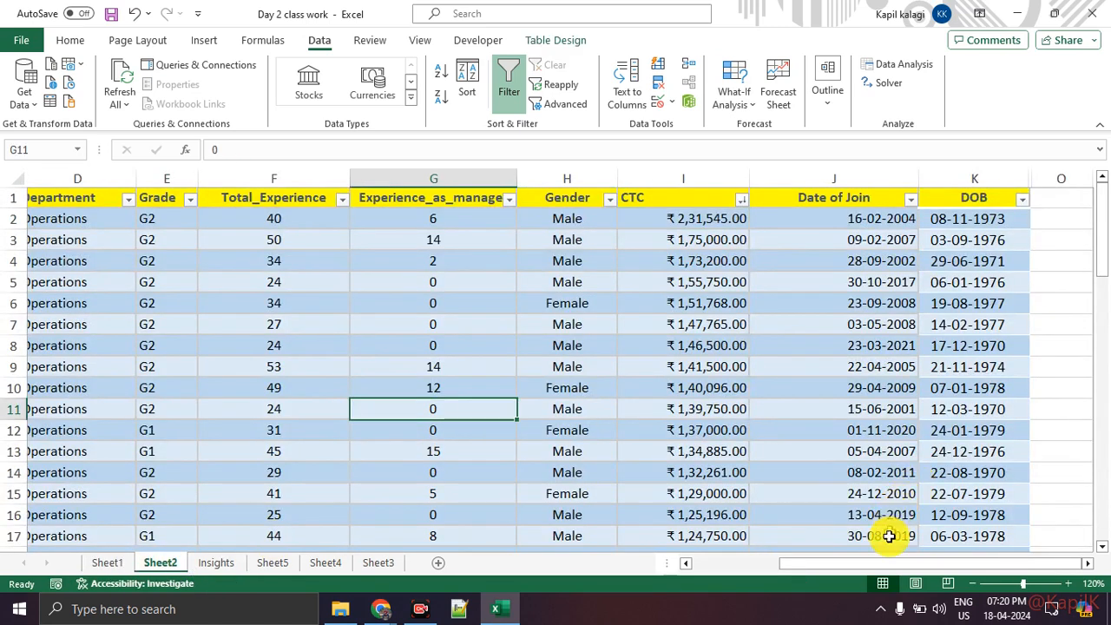
drag(885, 566, 763, 570)
scroll(710, 414, down, 9)
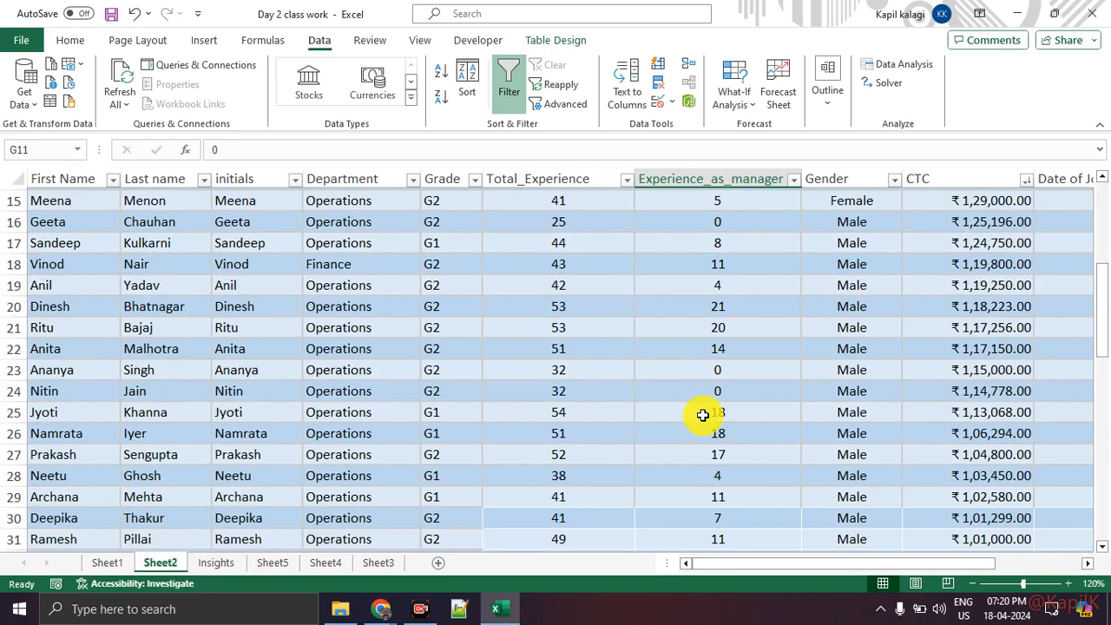
scroll(703, 413, up, 5)
scroll(702, 413, up, 5)
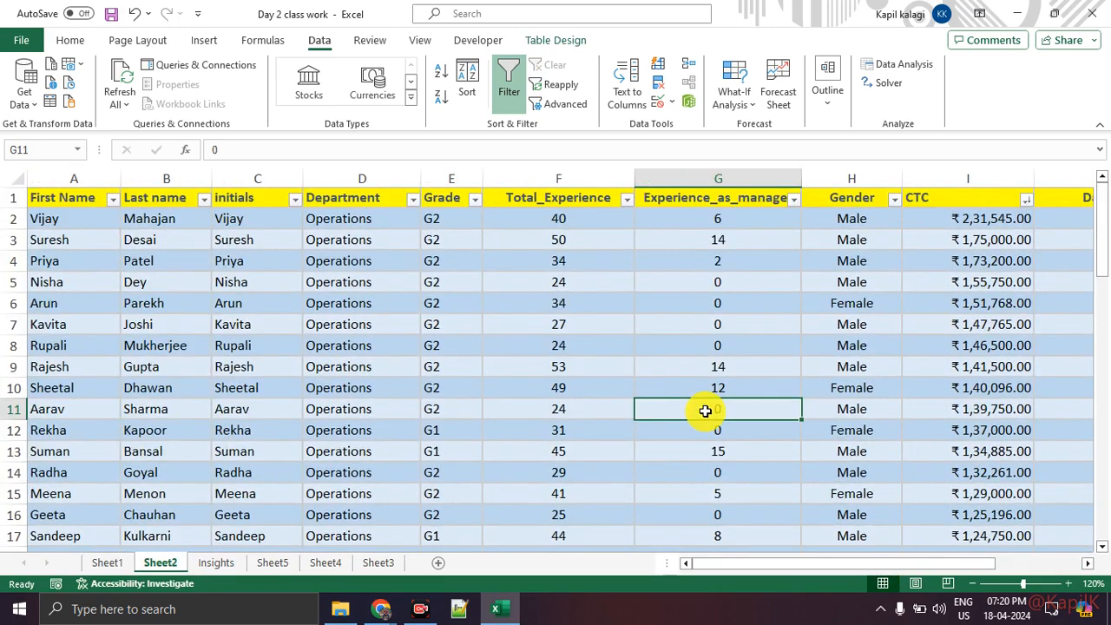